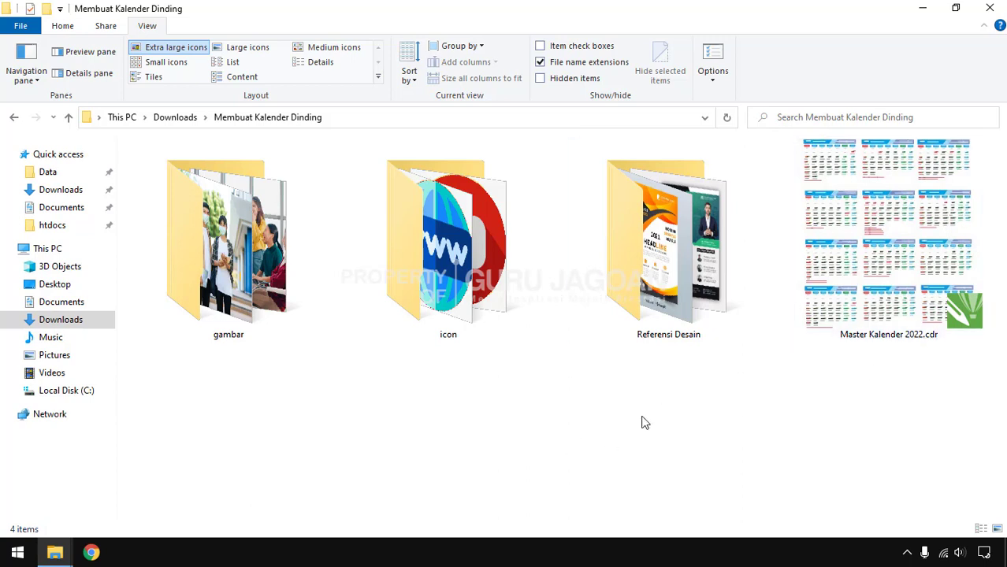
Step: Look briefly into the gambar, icon and Referensi Desain folders and return to Membuat Kalender Dinding
{"action": "double_click", "coordinate": [249, 251]}
{"action": "left_click", "coordinate": [265, 119]}
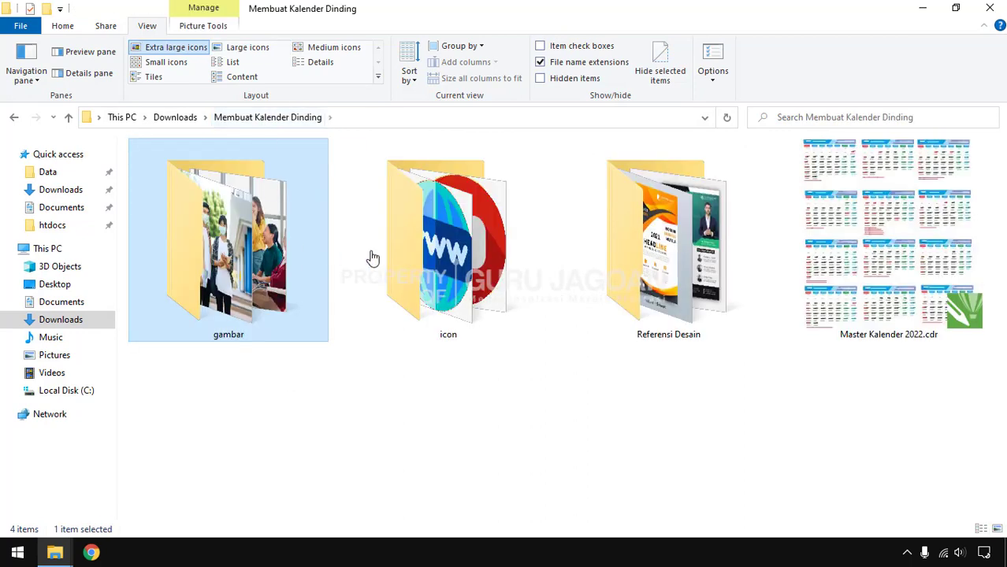
{"action": "double_click", "coordinate": [379, 228]}
{"action": "left_click", "coordinate": [279, 117]}
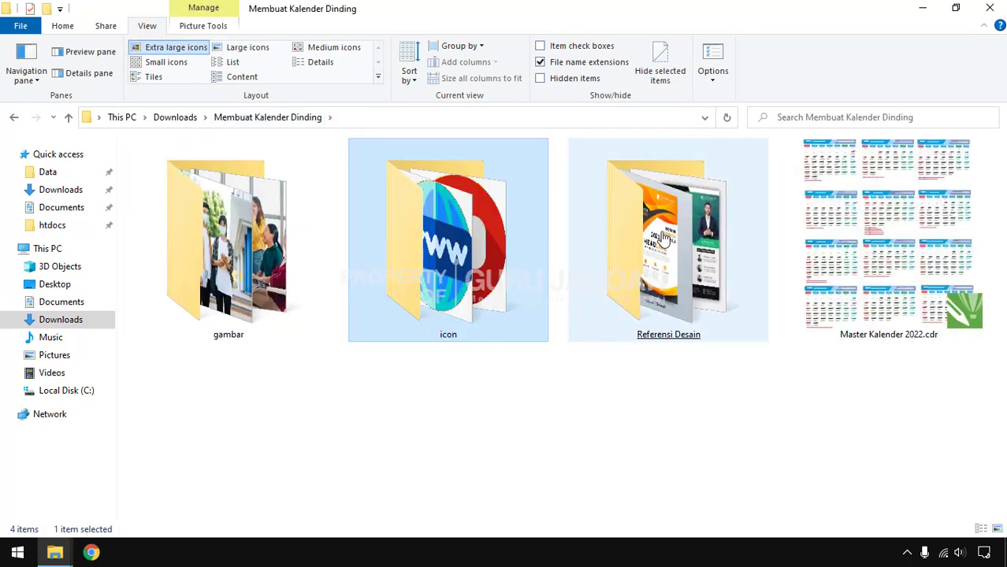
{"action": "double_click", "coordinate": [666, 238]}
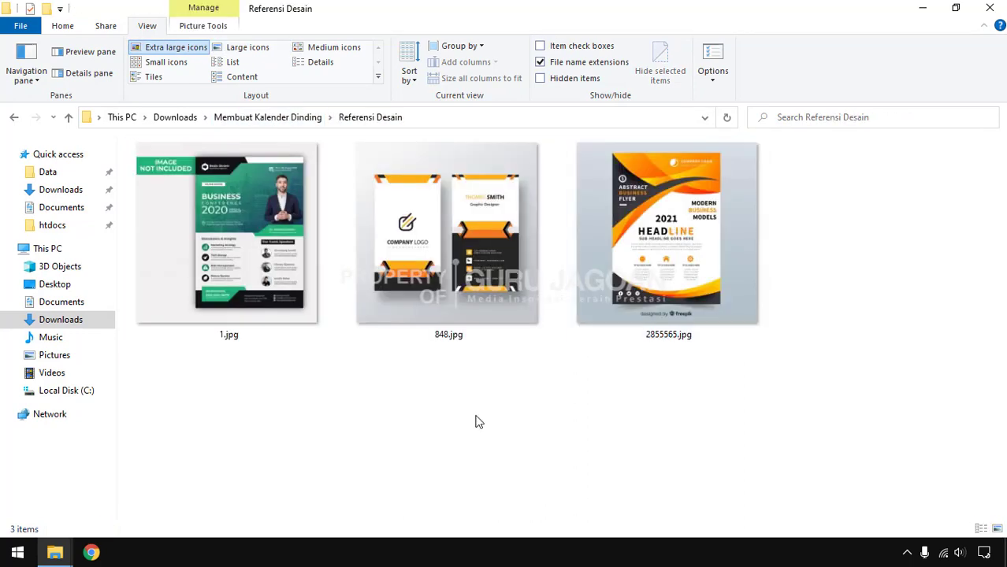
{"action": "left_click", "coordinate": [253, 118]}
{"action": "left_click", "coordinate": [420, 459]}
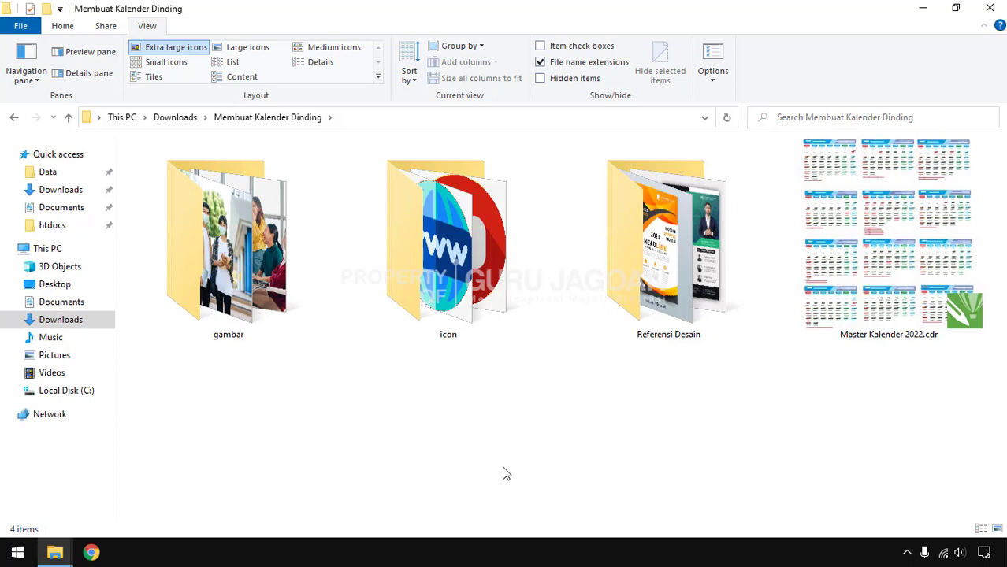
Step: Examine the reference designs 1.jpg, 848.jpg and 2855565.jpg in the Referensi Desain folder, returning to the parent folder
{"action": "double_click", "coordinate": [676, 230]}
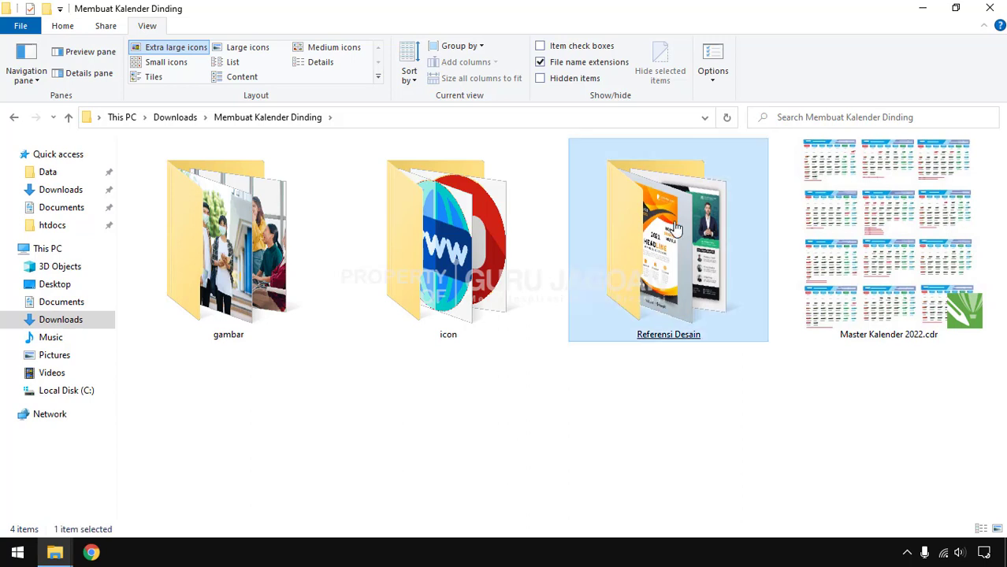
{"action": "left_click_drag", "start_coordinate": [247, 432], "coordinate": [271, 228]}
{"action": "left_click", "coordinate": [445, 444]}
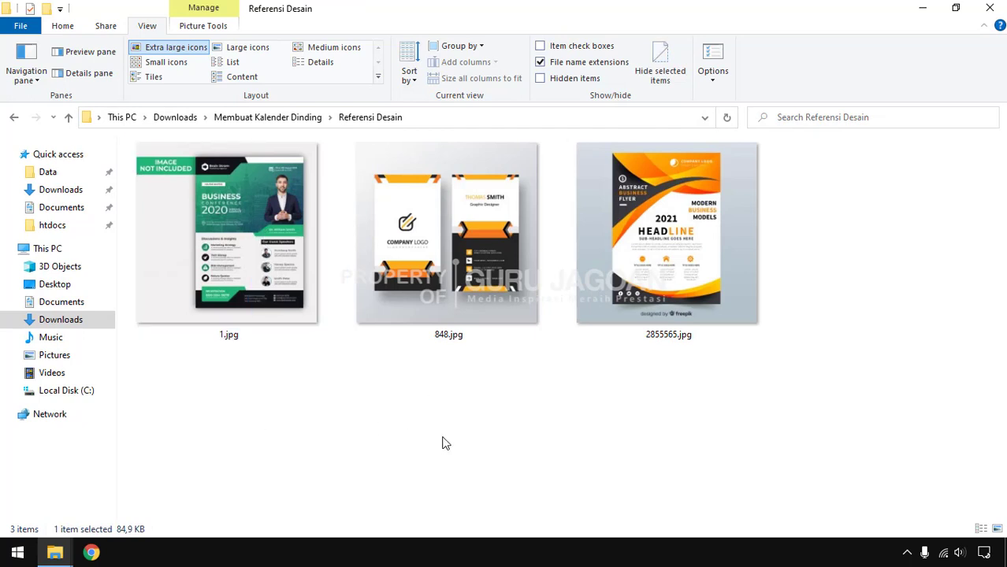
{"action": "left_click_drag", "start_coordinate": [458, 411], "coordinate": [497, 176]}
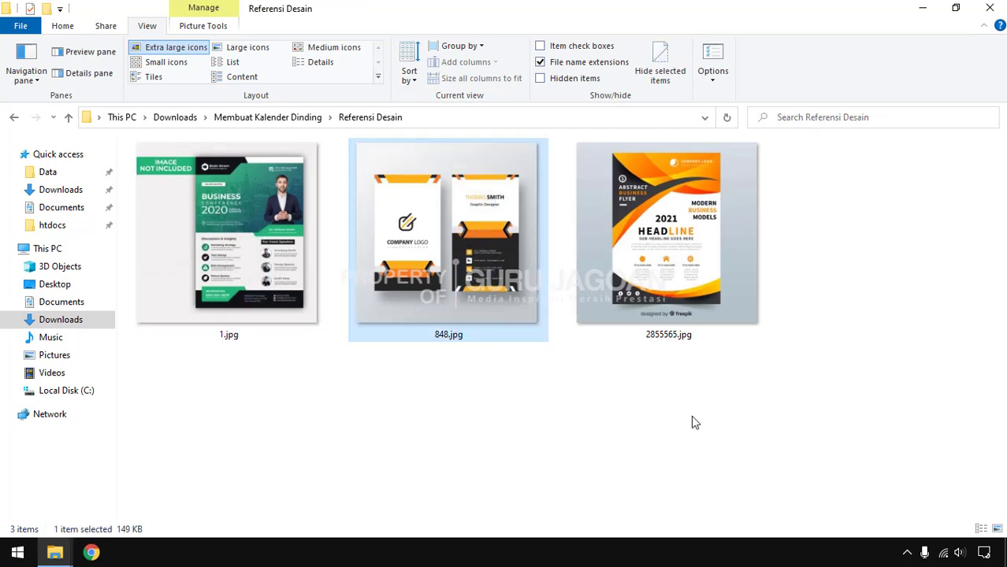
{"action": "left_click_drag", "start_coordinate": [691, 416], "coordinate": [700, 236]}
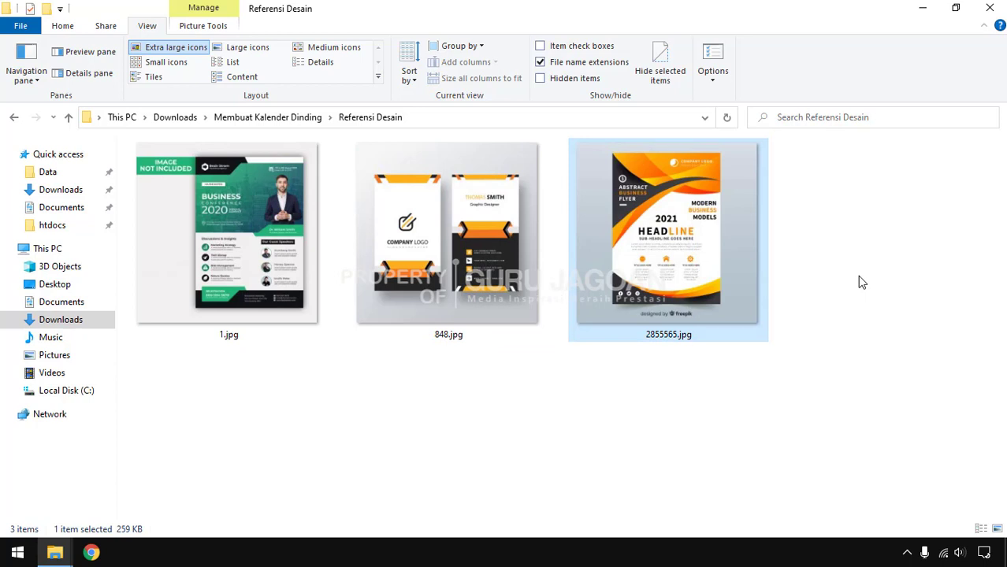
{"action": "left_click", "coordinate": [247, 119]}
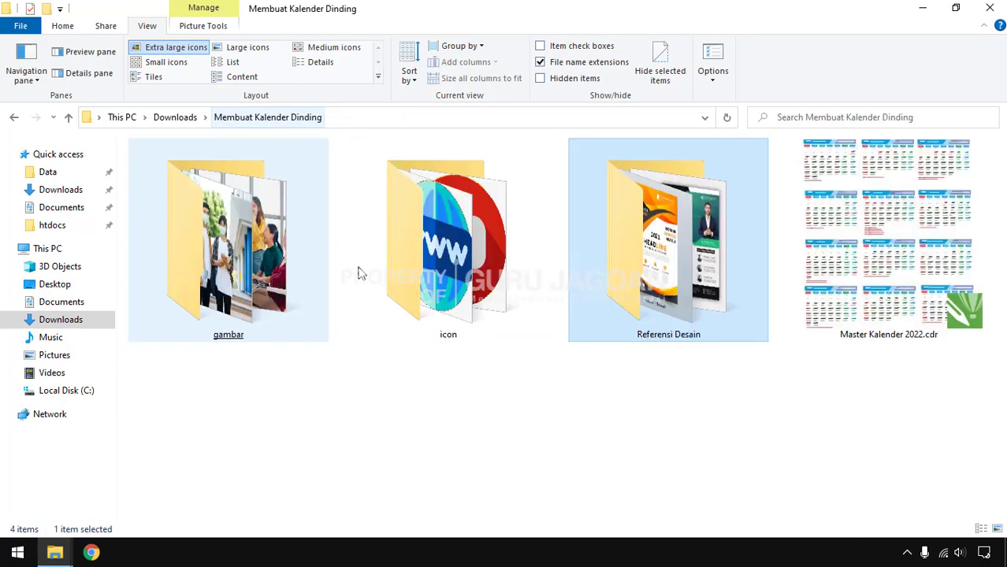
{"action": "left_click", "coordinate": [638, 466]}
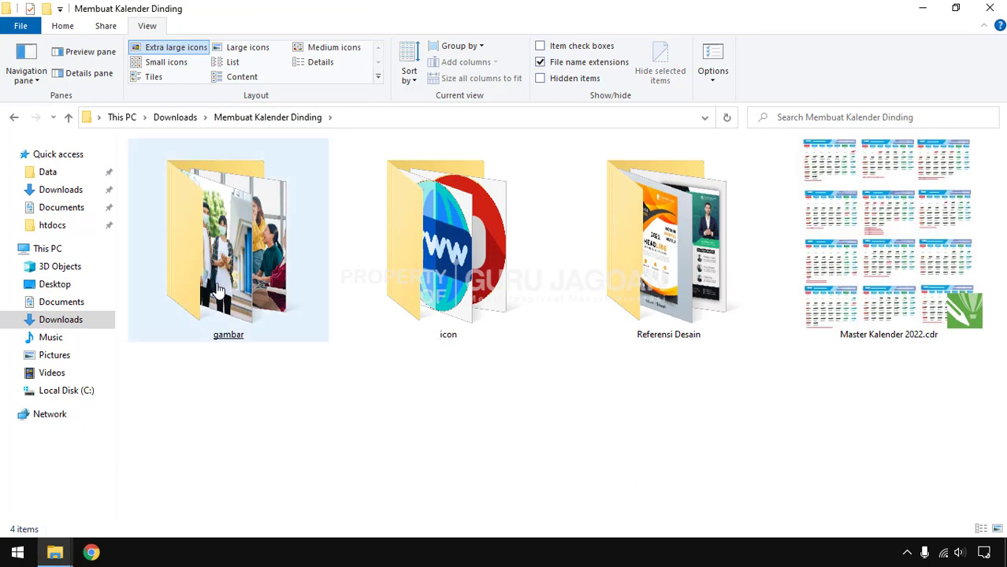
Step: Examine the photos in the gambar folder and return to the Membuat Kalender Dinding folder
{"action": "double_click", "coordinate": [248, 236]}
{"action": "left_click_drag", "start_coordinate": [153, 253], "coordinate": [700, 138]}
{"action": "left_click", "coordinate": [715, 251]}
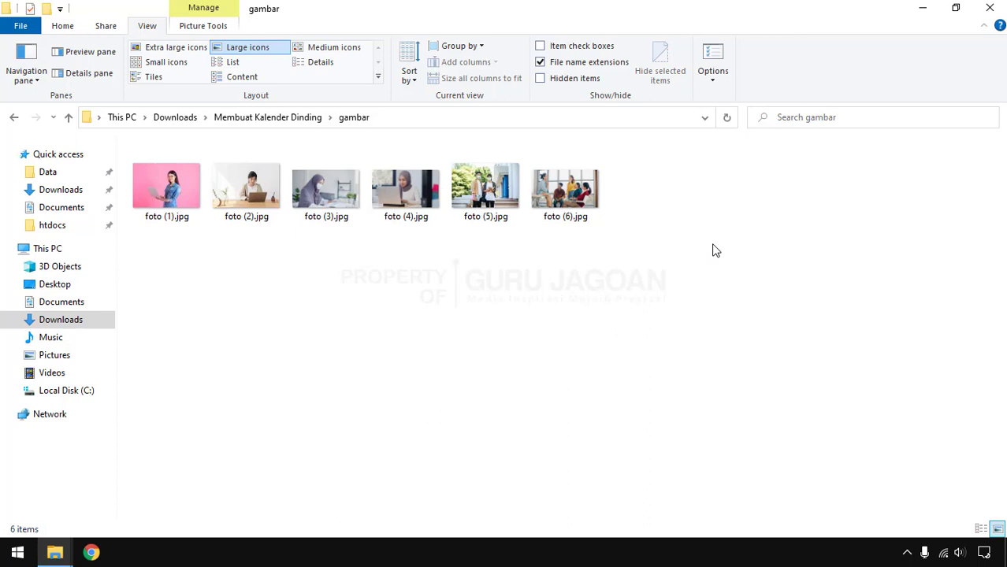
{"action": "left_click_drag", "start_coordinate": [601, 266], "coordinate": [156, 169]}
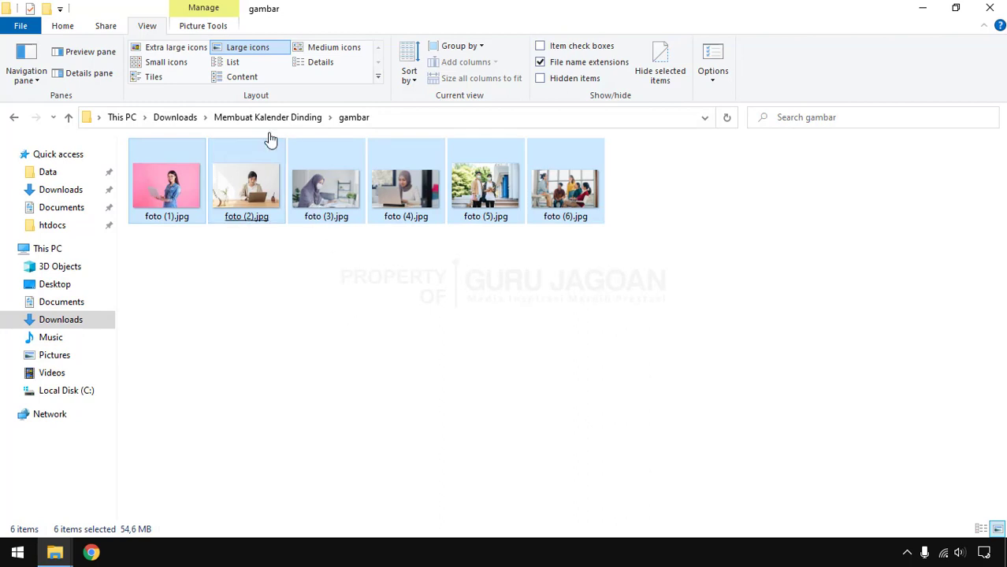
{"action": "left_click", "coordinate": [247, 125]}
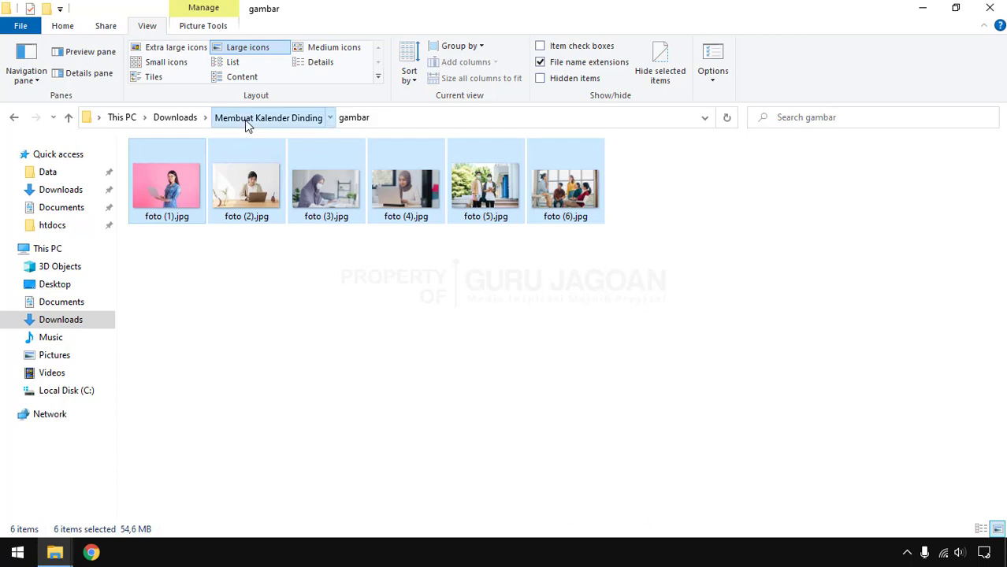
Step: Examine the Facebook, Instagram, web and YouTube images in the icon folder as large icons, returning to the parent folder
{"action": "double_click", "coordinate": [453, 249]}
{"action": "key", "text": "ctrl+shift+2"}
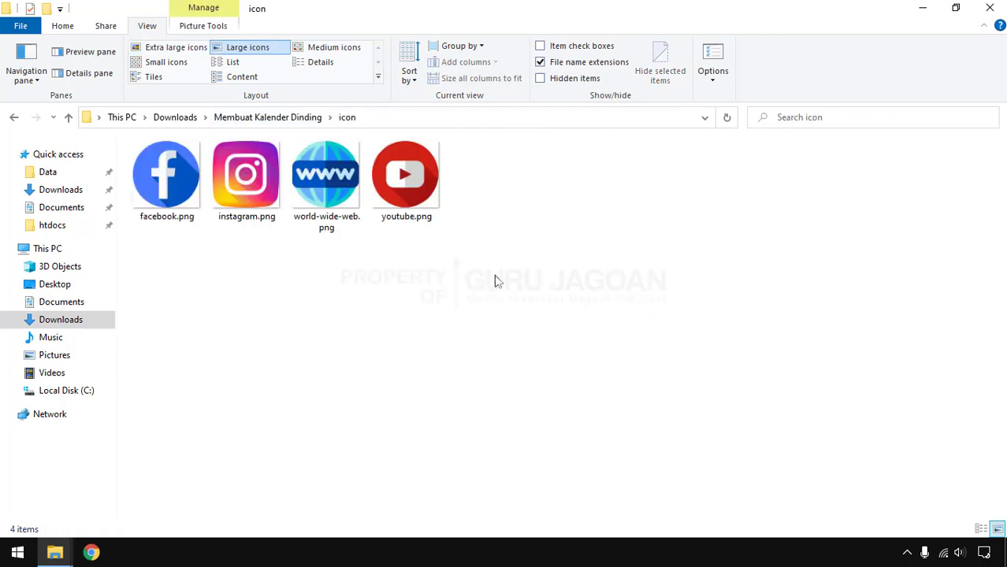
{"action": "left_click_drag", "start_coordinate": [494, 277], "coordinate": [110, 139]}
{"action": "left_click", "coordinate": [364, 336]}
{"action": "left_click_drag", "start_coordinate": [146, 249], "coordinate": [194, 162]}
{"action": "left_click_drag", "start_coordinate": [237, 252], "coordinate": [246, 230]}
{"action": "left_click_drag", "start_coordinate": [322, 272], "coordinate": [337, 225]}
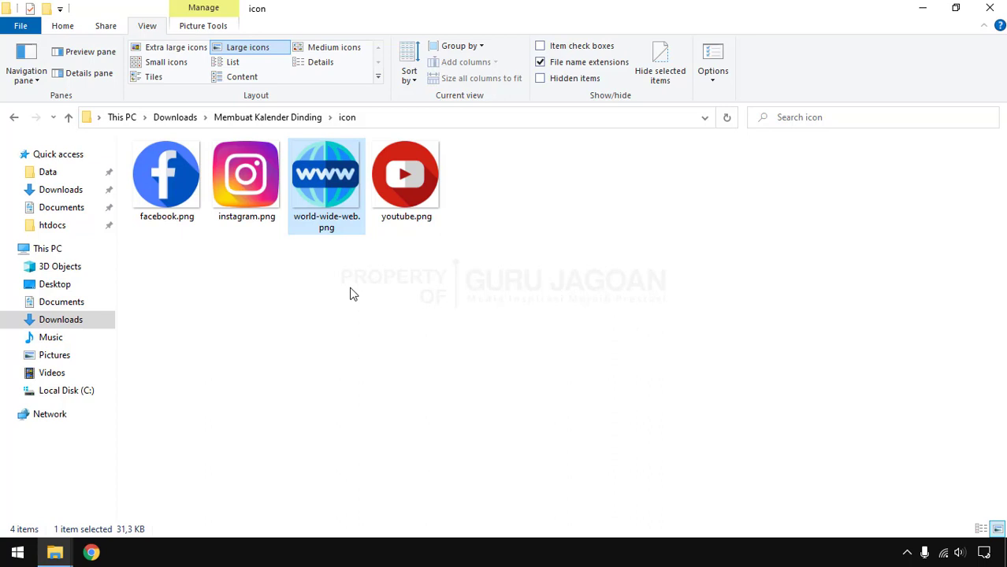
{"action": "left_click_drag", "start_coordinate": [487, 264], "coordinate": [416, 166]}
{"action": "left_click", "coordinate": [524, 343]}
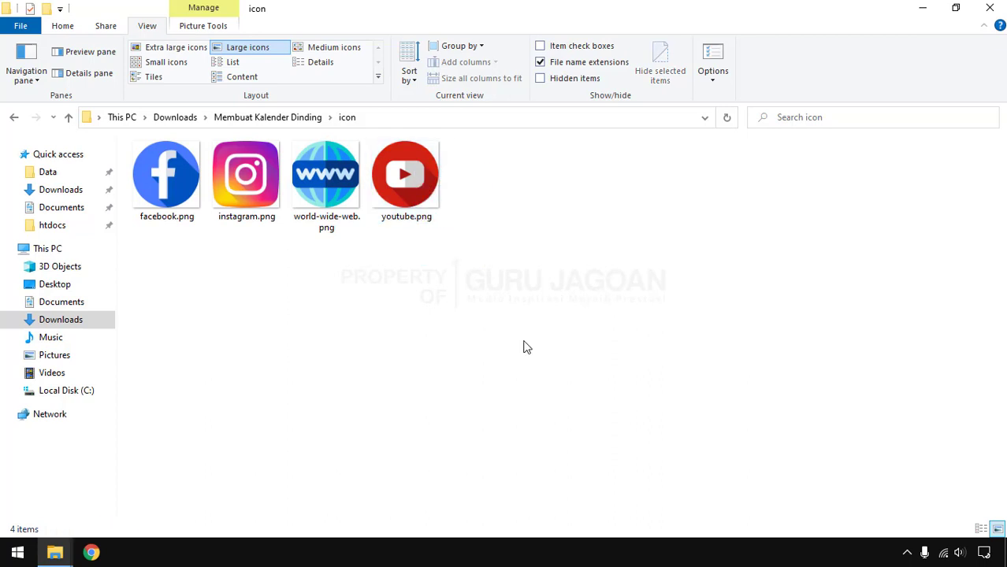
{"action": "left_click", "coordinate": [256, 117]}
Step: Review the three sample images in Referensi Desain together once more and return to the parent folder
{"action": "double_click", "coordinate": [683, 238]}
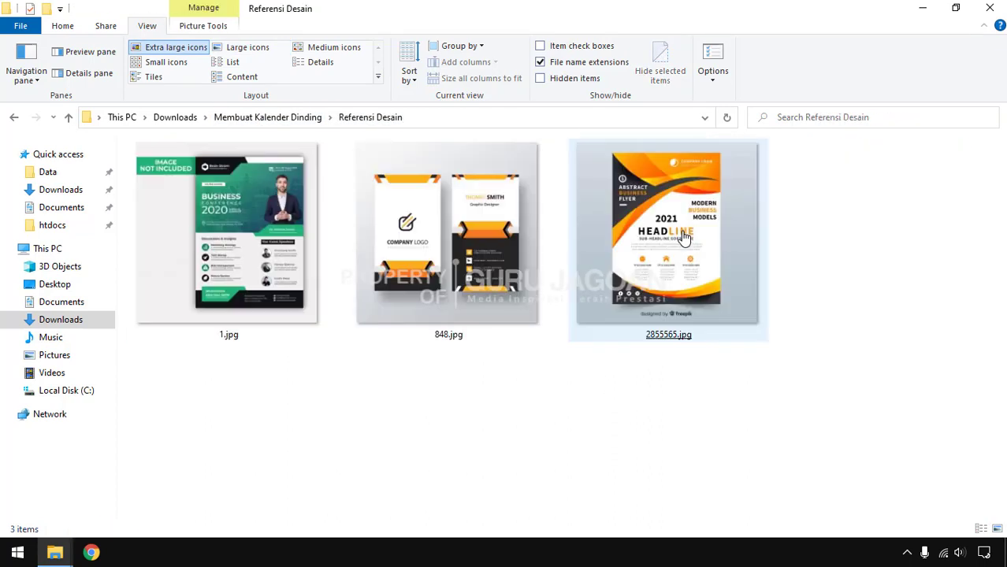
{"action": "left_click_drag", "start_coordinate": [719, 391], "coordinate": [310, 333]}
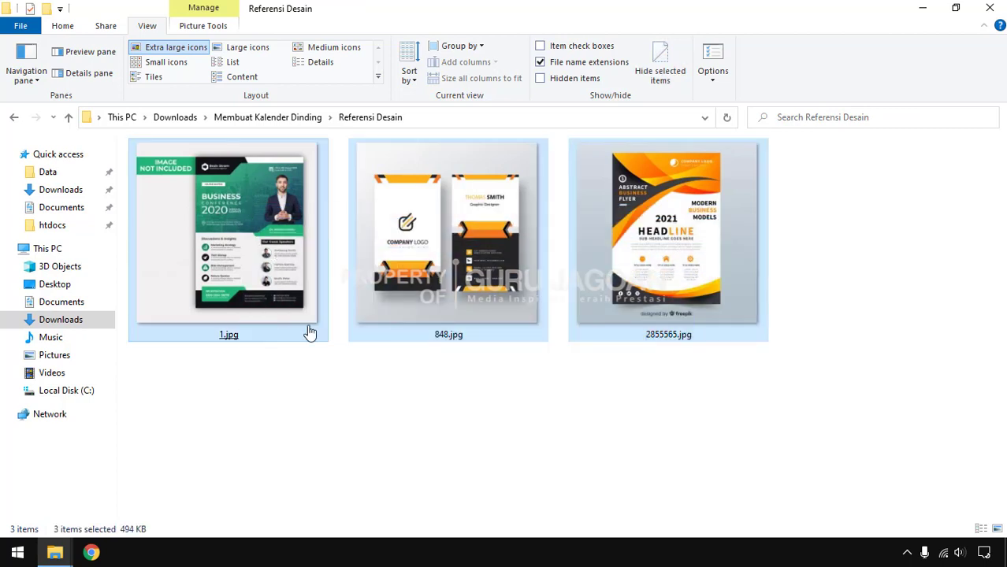
{"action": "left_click_drag", "start_coordinate": [231, 405], "coordinate": [744, 242]}
{"action": "left_click", "coordinate": [255, 119]}
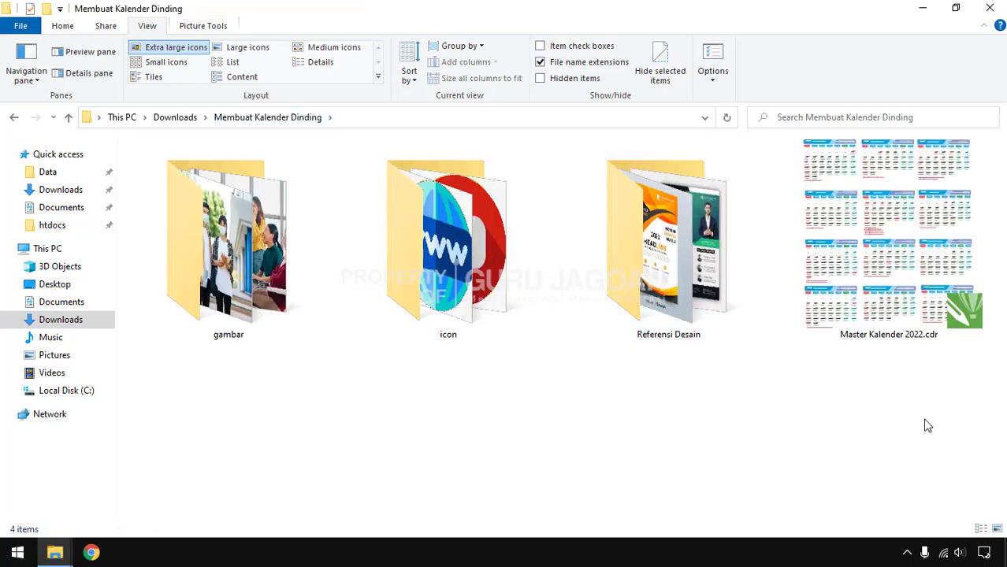
Step: Check that Master Kalender 2022.cdr and the three material folders are all present in the project folder
{"action": "left_click_drag", "start_coordinate": [896, 430], "coordinate": [929, 185]}
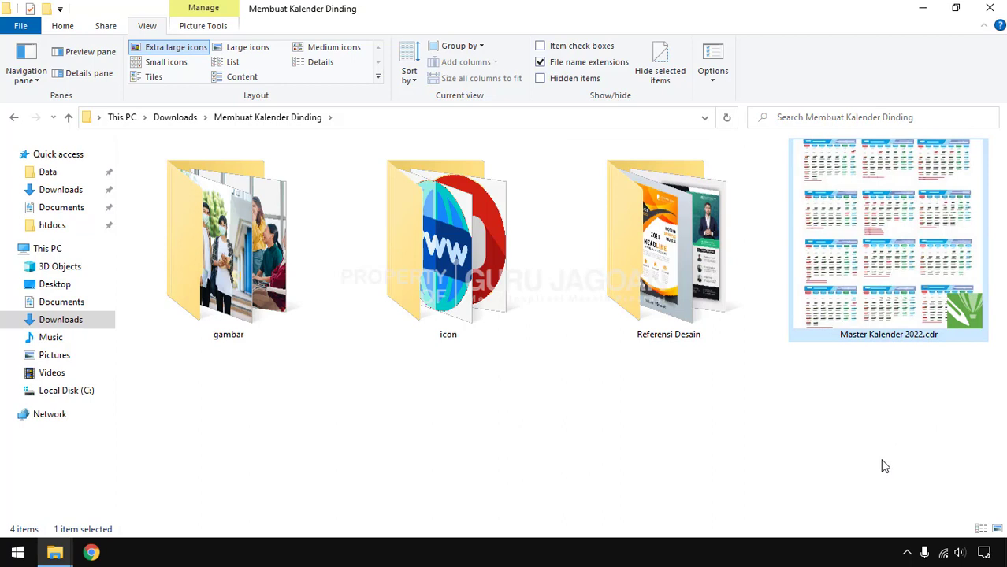
{"action": "left_click_drag", "start_coordinate": [888, 453], "coordinate": [254, 256]}
{"action": "left_click", "coordinate": [298, 451]}
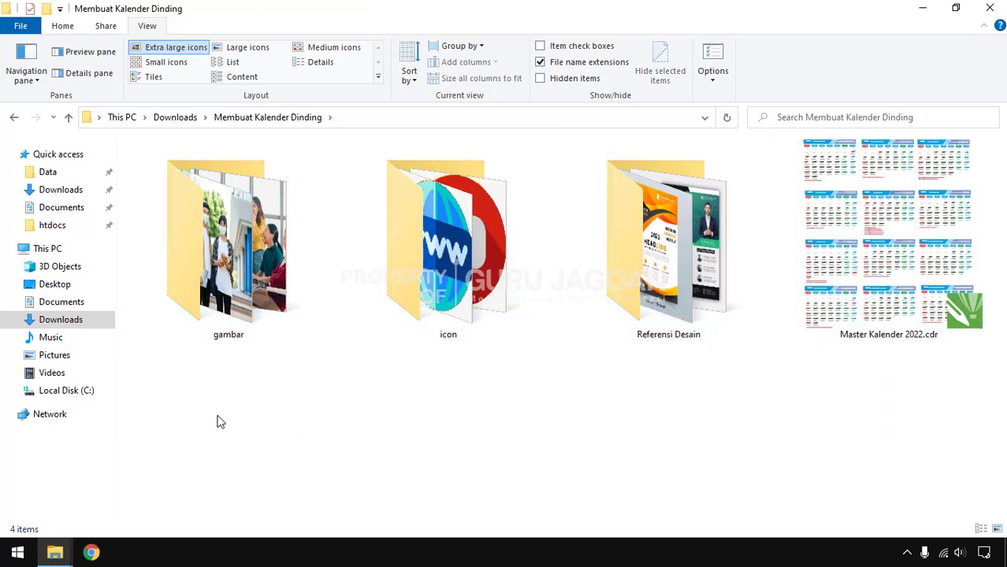
{"action": "left_click_drag", "start_coordinate": [218, 414], "coordinate": [275, 229]}
{"action": "left_click", "coordinate": [238, 444]}
{"action": "left_click_drag", "start_coordinate": [229, 426], "coordinate": [945, 219]}
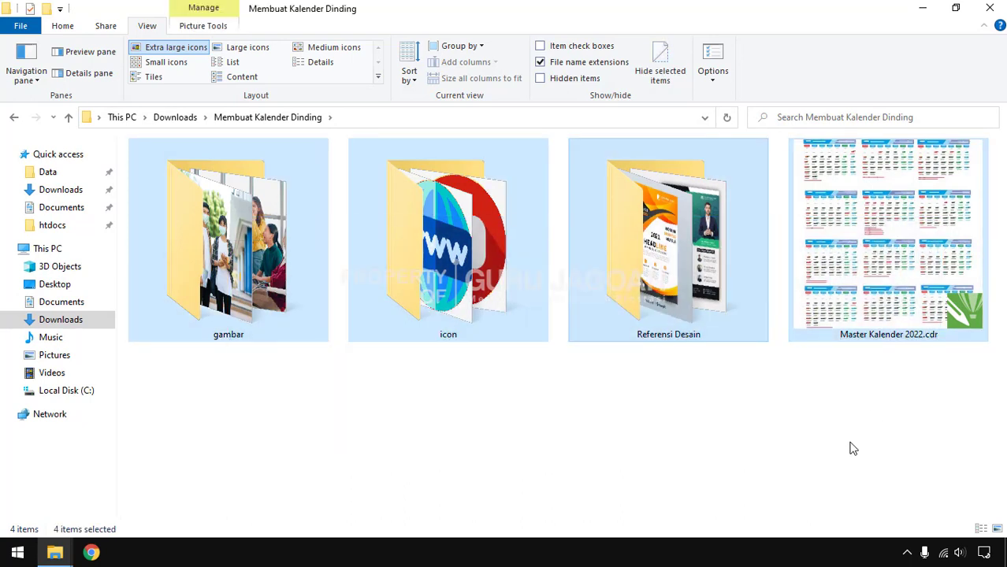
{"action": "left_click", "coordinate": [852, 448]}
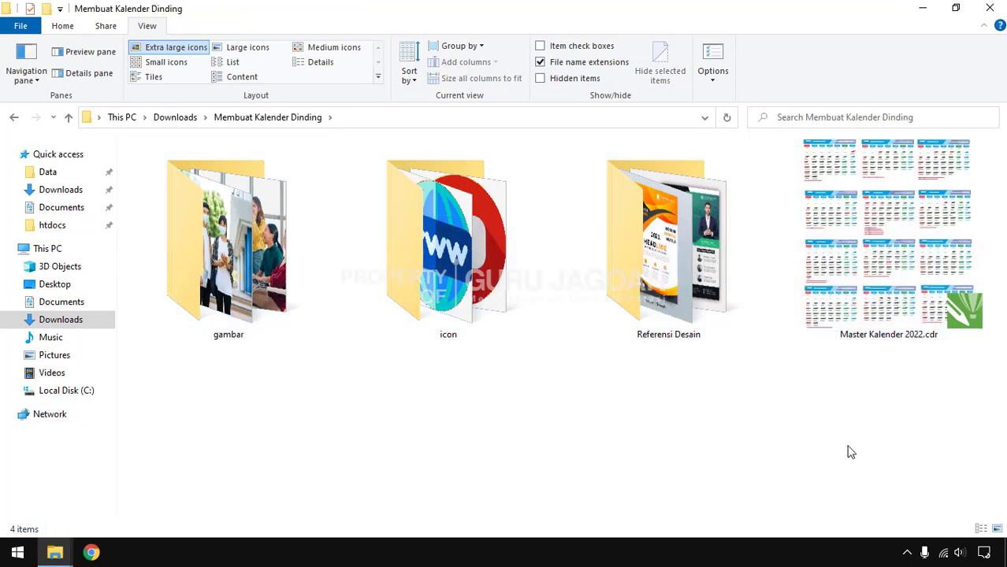
Step: Launch CorelDRAW X7 from the Desain Grafis app group
{"action": "left_click", "coordinate": [17, 554]}
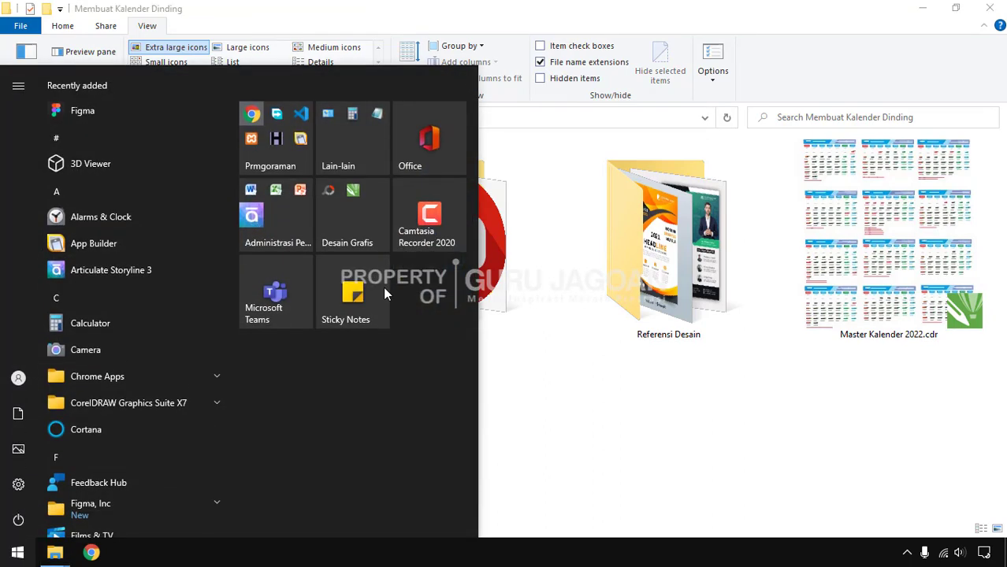
{"action": "left_click", "coordinate": [358, 202]}
{"action": "left_click", "coordinate": [360, 321]}
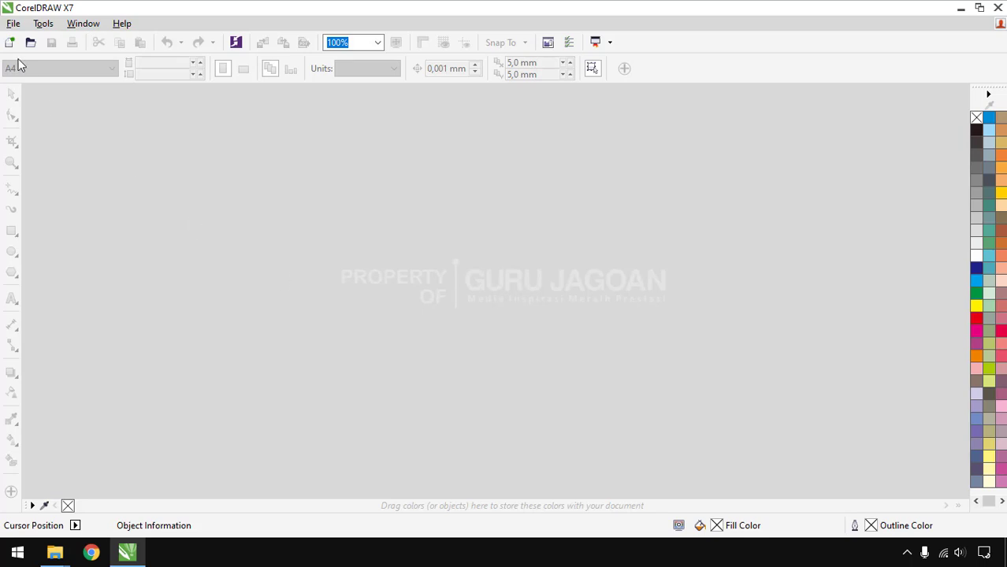
Step: Start a new document and name it Kalender 2022
{"action": "left_click", "coordinate": [14, 23]}
{"action": "left_click", "coordinate": [33, 43]}
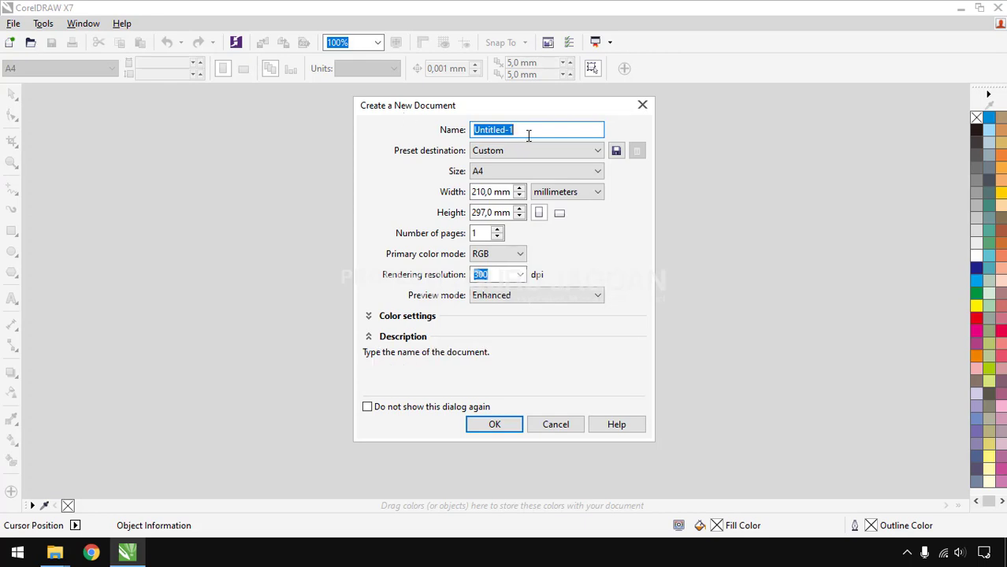
{"action": "type", "text": "Ka"}
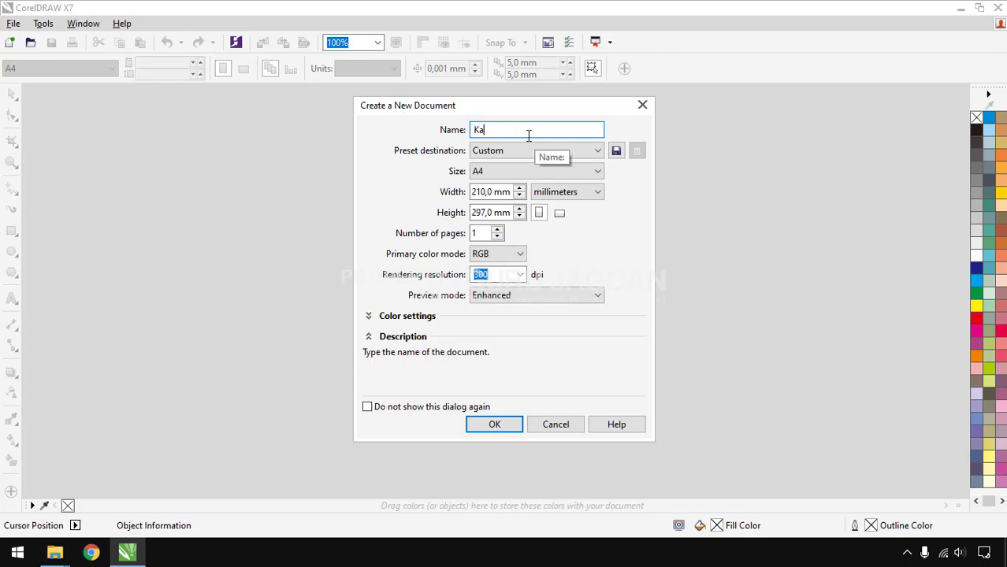
{"action": "type", "text": "lender 2022"}
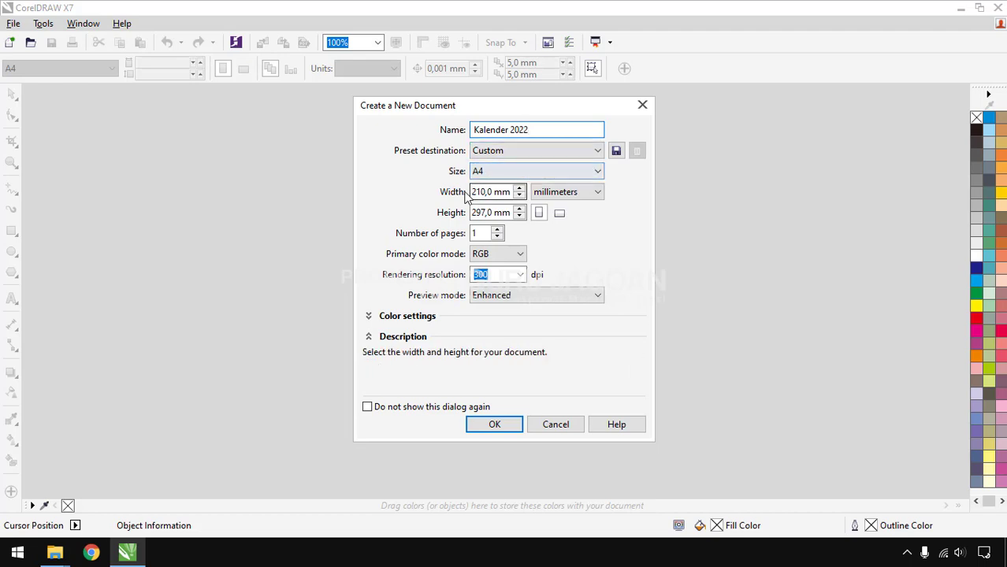
{"action": "mouse_move", "coordinate": [512, 191]}
{"action": "left_mouse_down"}
{"action": "mouse_move", "coordinate": [471, 192]}
{"action": "mouse_move", "coordinate": [492, 213]}
{"action": "mouse_move", "coordinate": [511, 213]}
{"action": "mouse_move", "coordinate": [495, 192]}
{"action": "mouse_move", "coordinate": [516, 191]}
{"action": "left_mouse_up"}
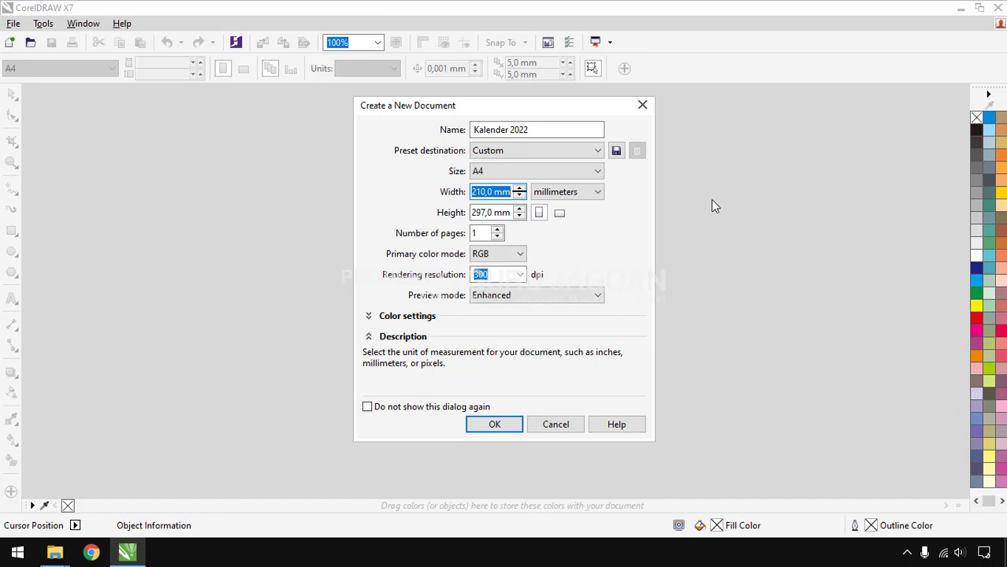
{"action": "type", "text": "31"}
{"action": "left_click", "coordinate": [599, 193]}
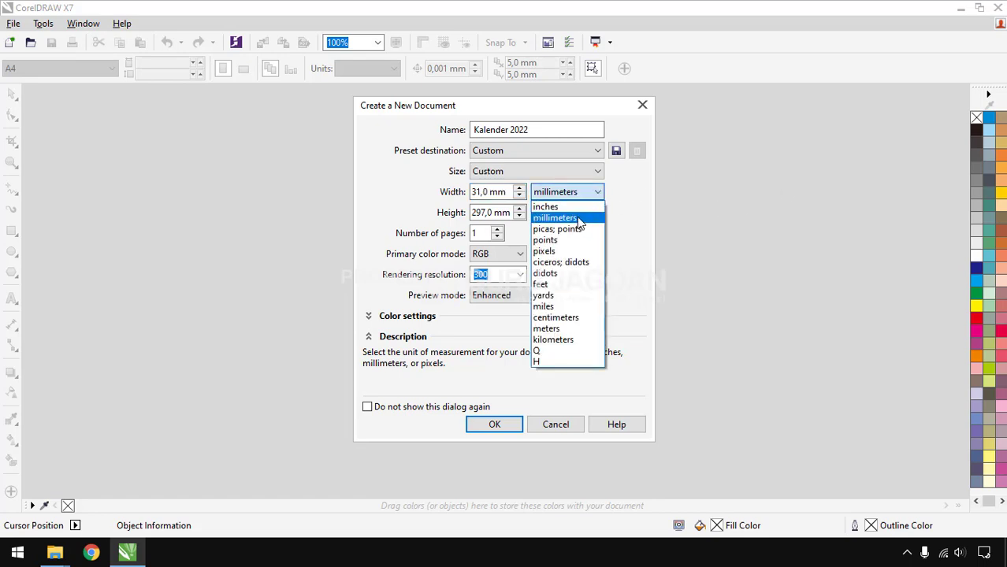
{"action": "left_click", "coordinate": [482, 192]}
{"action": "left_click", "coordinate": [482, 193]}
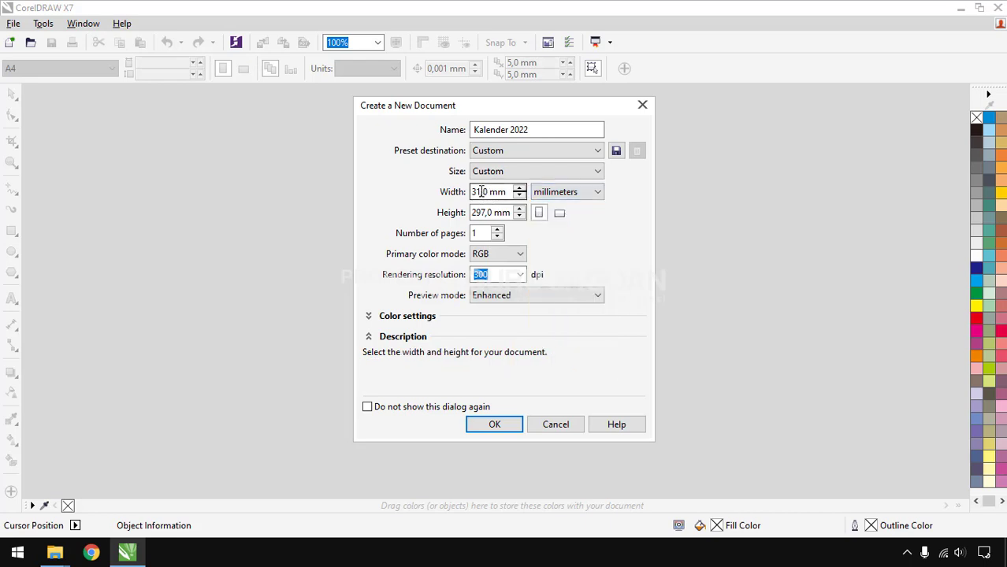
Step: Change the new document's units to centimeters and set its width to 31 cm
{"action": "left_click", "coordinate": [575, 194]}
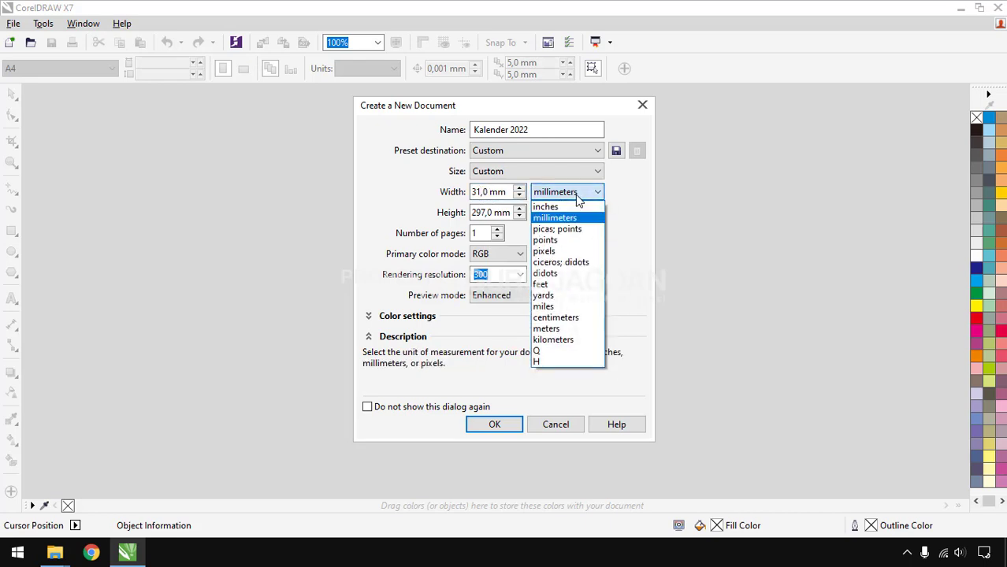
{"action": "left_click", "coordinate": [556, 317]}
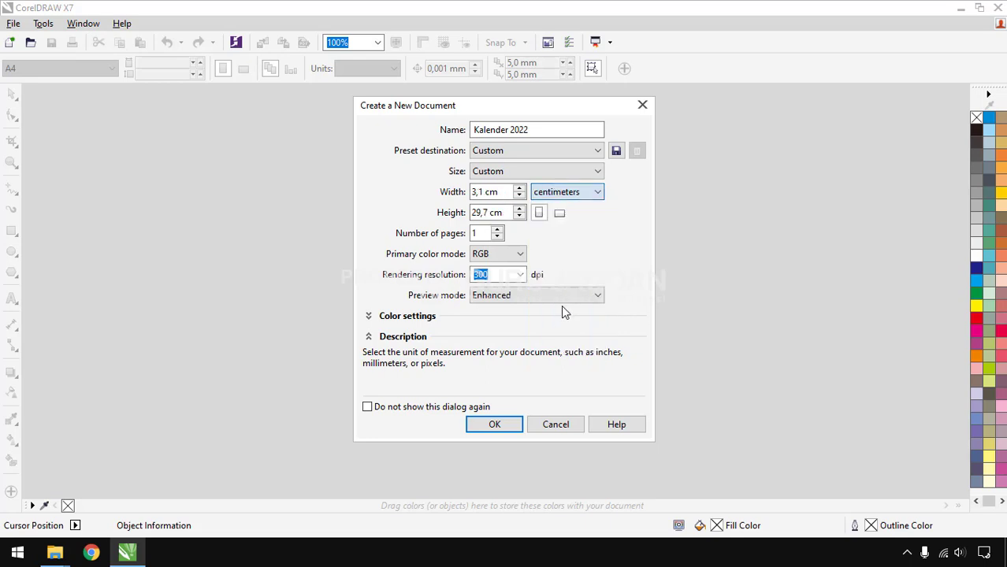
{"action": "left_click", "coordinate": [484, 194]}
{"action": "left_click_drag", "start_coordinate": [483, 194], "coordinate": [453, 194]}
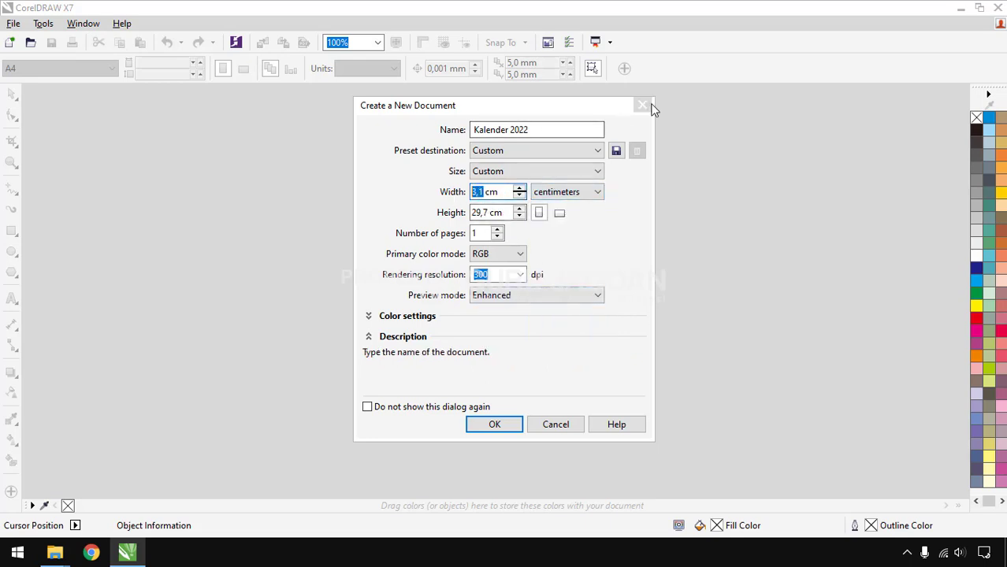
{"action": "type", "text": "31"}
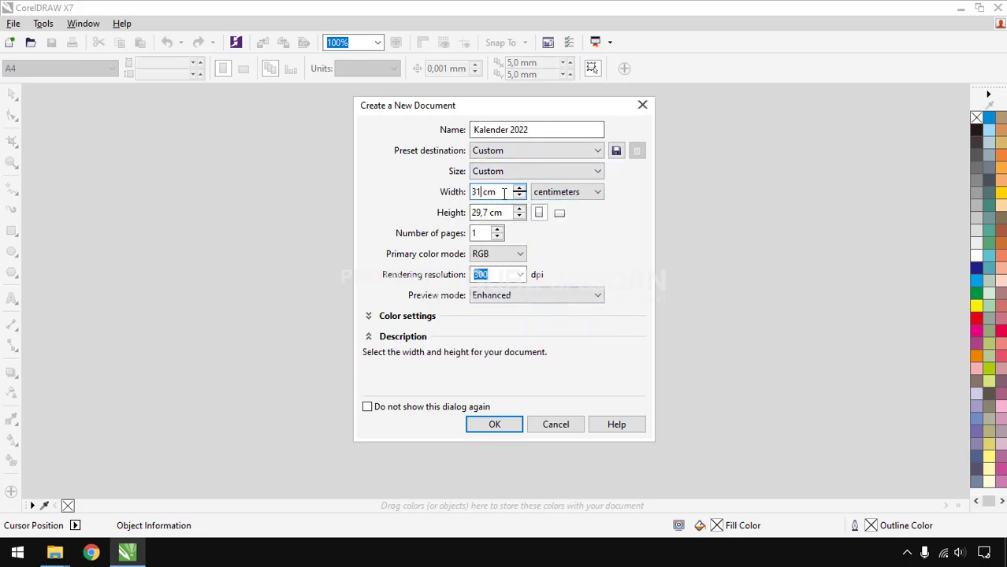
Step: Switch the new document's units to millimeters and set its height to 470 mm
{"action": "left_click", "coordinate": [579, 192]}
{"action": "left_click", "coordinate": [555, 218]}
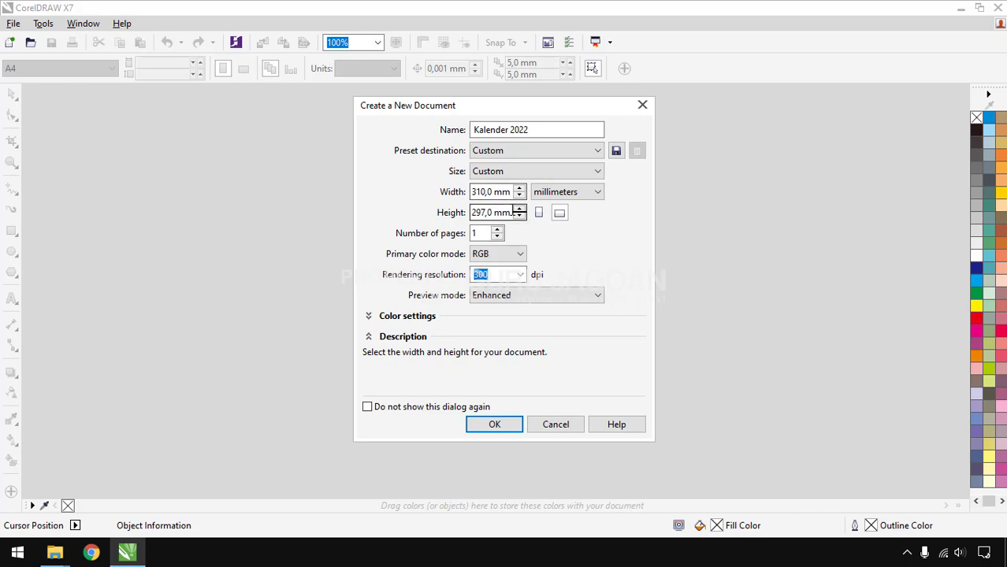
{"action": "left_click", "coordinate": [504, 212]}
{"action": "type", "text": "47"}
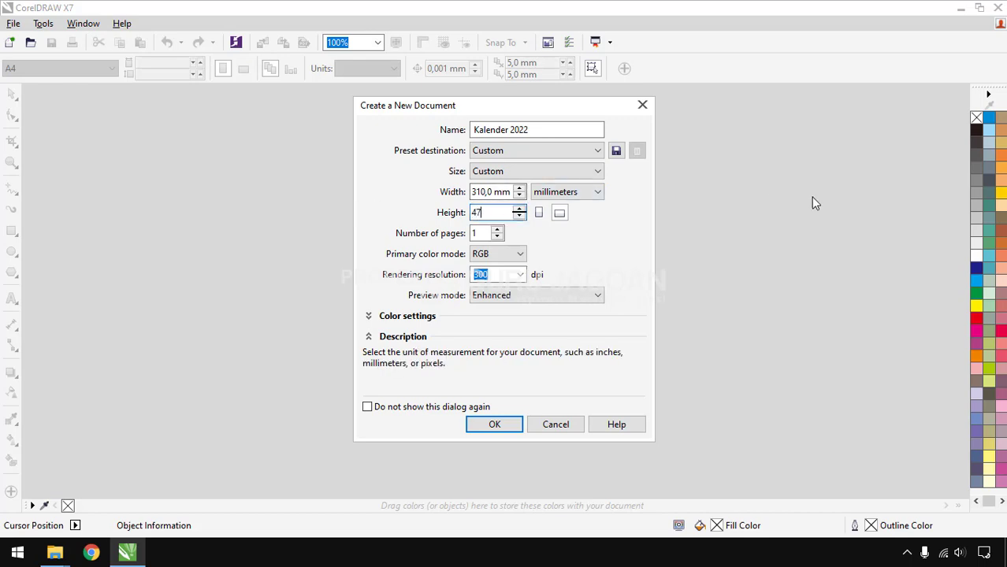
{"action": "type", "text": "0"}
{"action": "left_click", "coordinate": [562, 249]}
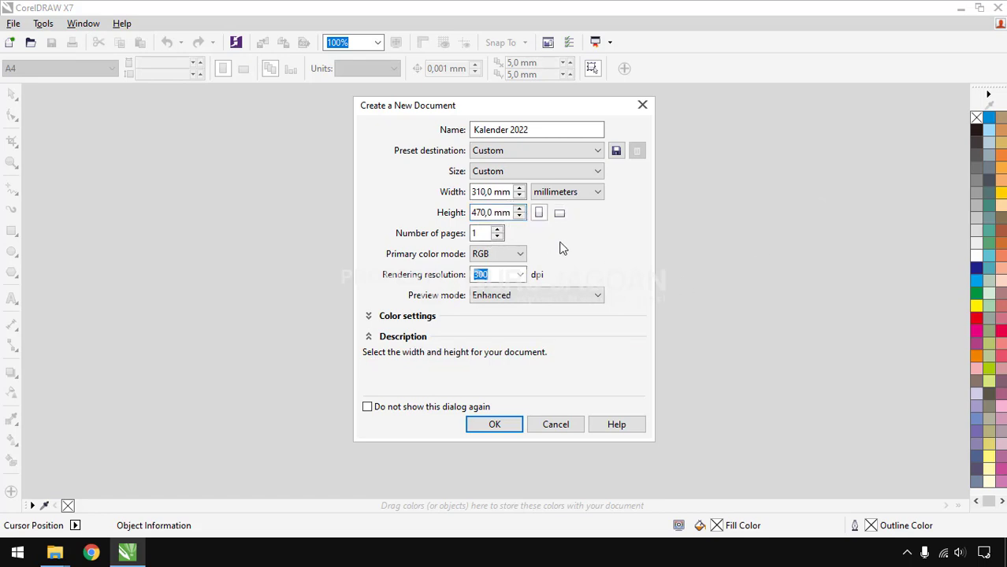
Step: Set the primary color mode to CMYK and create the document
{"action": "double_click", "coordinate": [477, 233]}
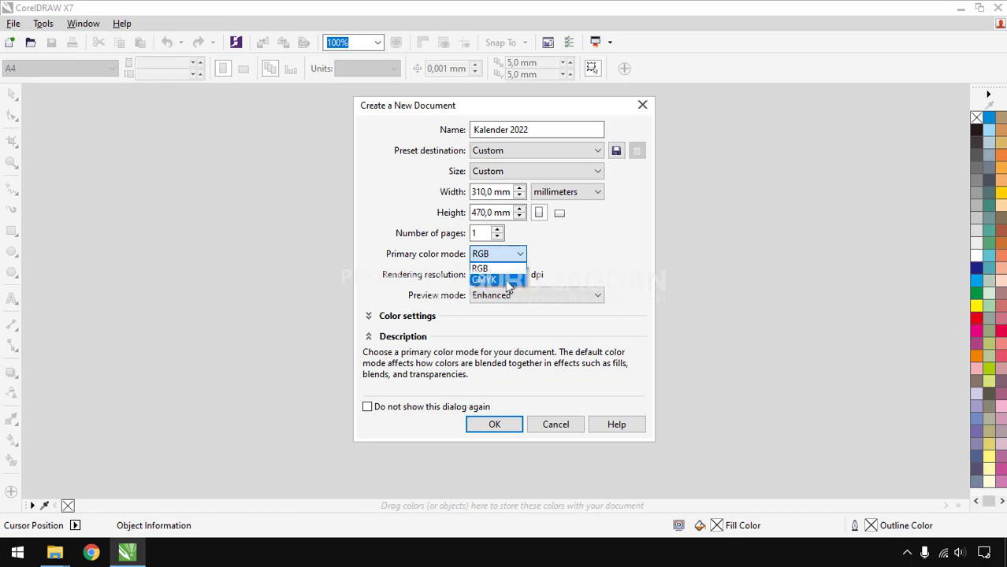
{"action": "left_click", "coordinate": [506, 280]}
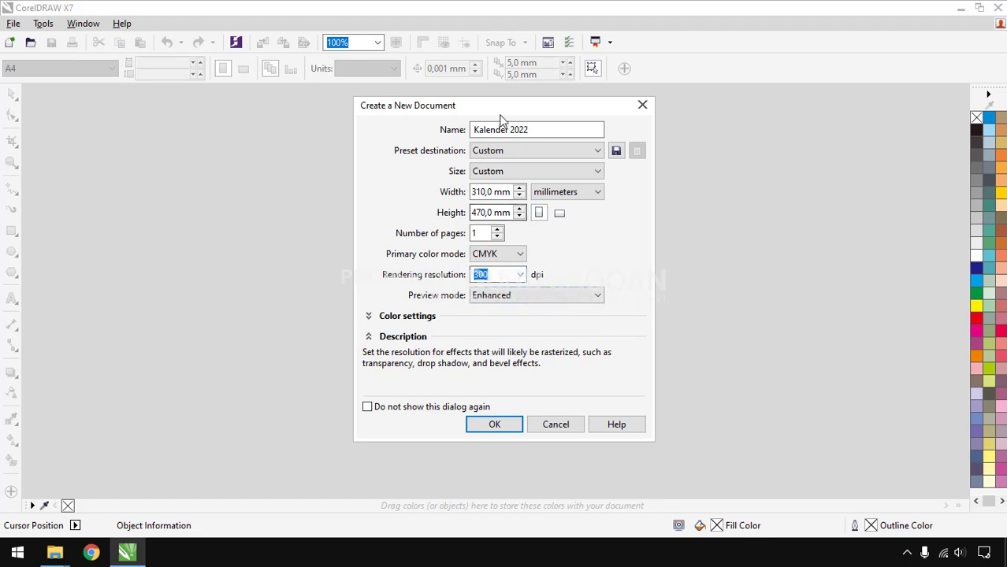
{"action": "left_click", "coordinate": [494, 426]}
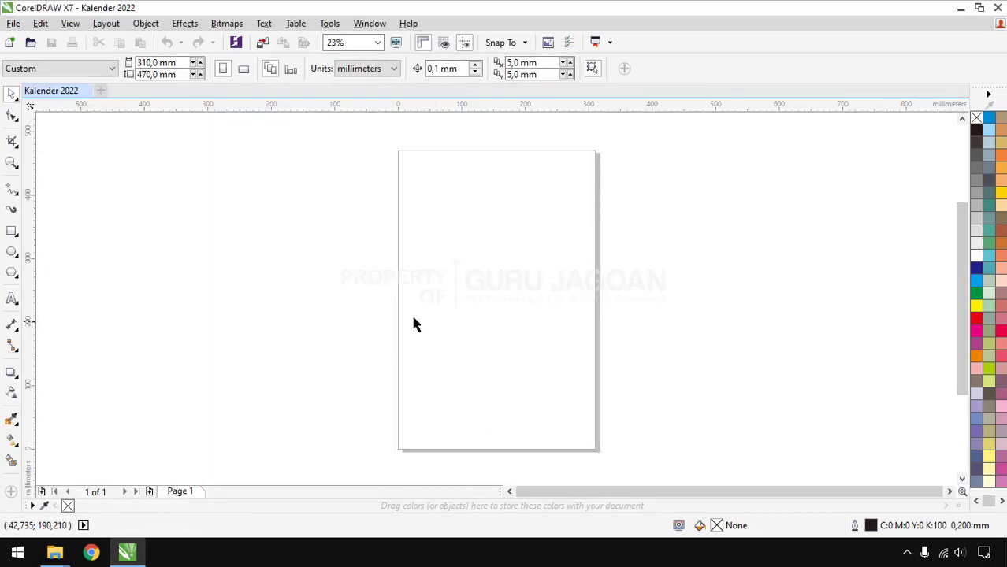
Step: Switch to File Explorer and bring all three images from the Referensi Desain folder into the Kalender 2022 document
{"action": "mouse_move", "coordinate": [63, 551]}
{"action": "left_click", "coordinate": [68, 492]}
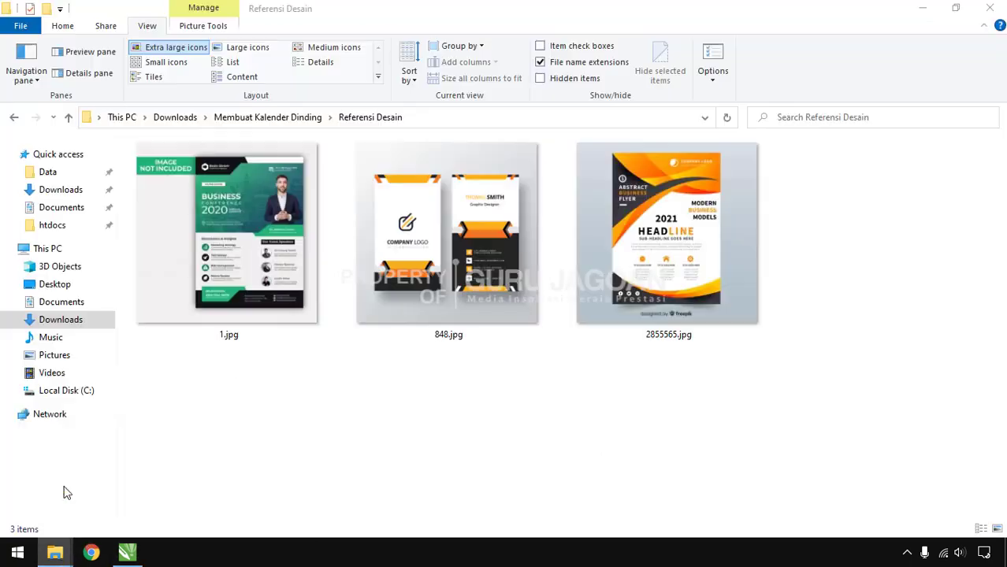
{"action": "left_click", "coordinate": [294, 118]}
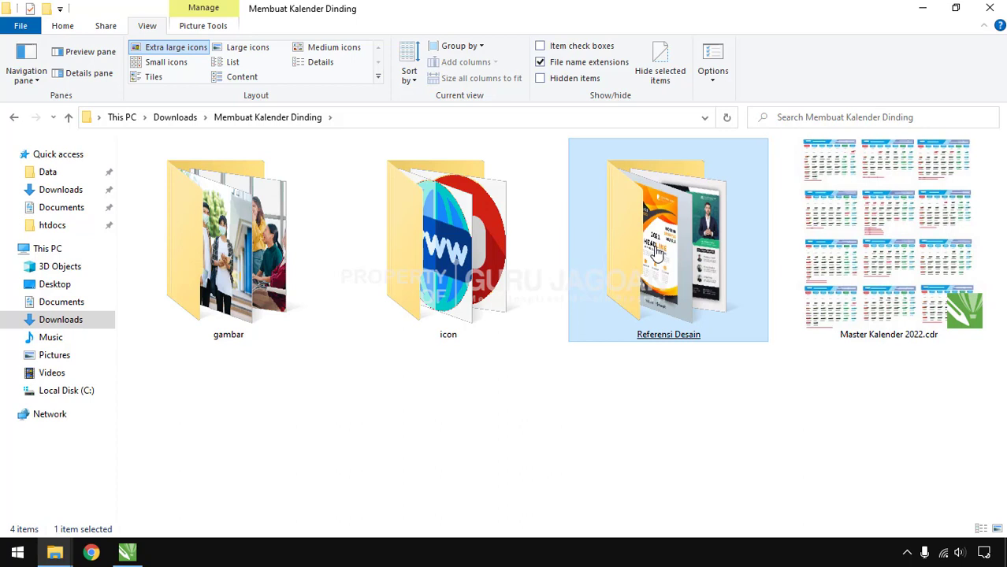
{"action": "double_click", "coordinate": [656, 252]}
{"action": "left_click_drag", "start_coordinate": [733, 399], "coordinate": [229, 202]}
{"action": "left_click", "coordinate": [313, 415]}
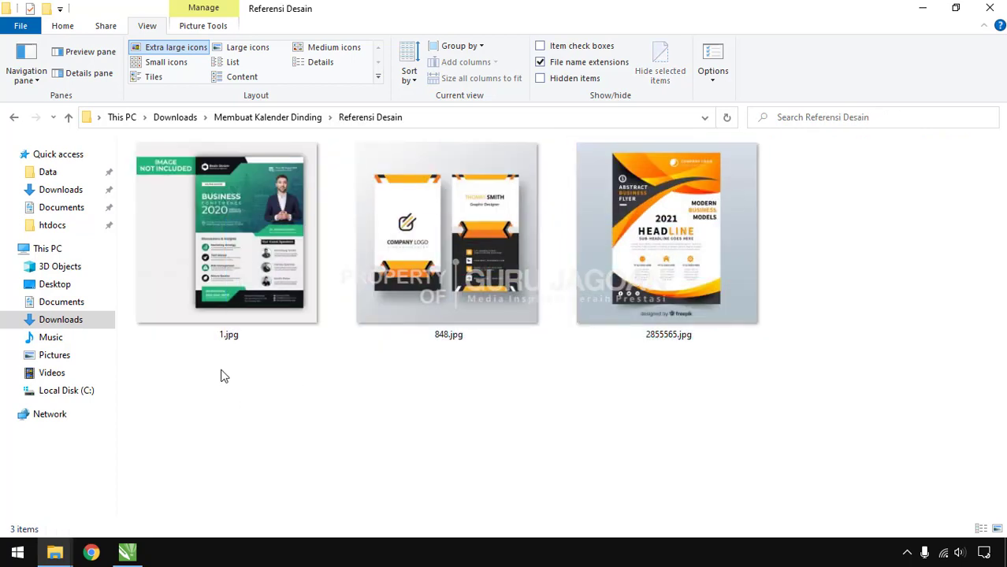
{"action": "left_click_drag", "start_coordinate": [220, 375], "coordinate": [859, 216]}
{"action": "left_click_drag", "start_coordinate": [247, 316], "coordinate": [843, 280]}
Step: Arrange the reference images around the page, with both orange designs stacked on its right and the green flyer on its left
{"action": "left_click", "coordinate": [671, 200]}
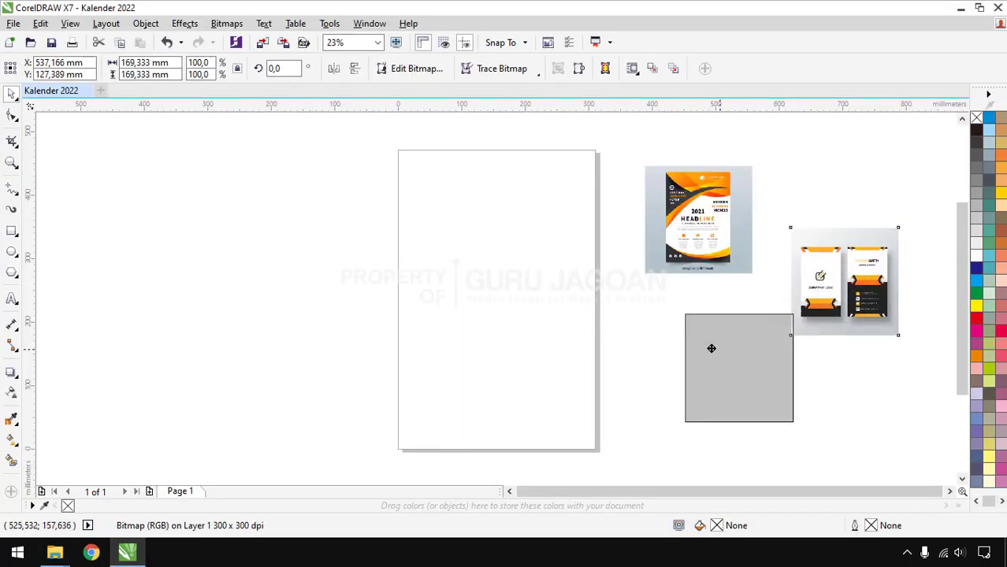
{"action": "left_click_drag", "start_coordinate": [711, 348], "coordinate": [672, 321]}
{"action": "left_click_drag", "start_coordinate": [856, 281], "coordinate": [334, 211]}
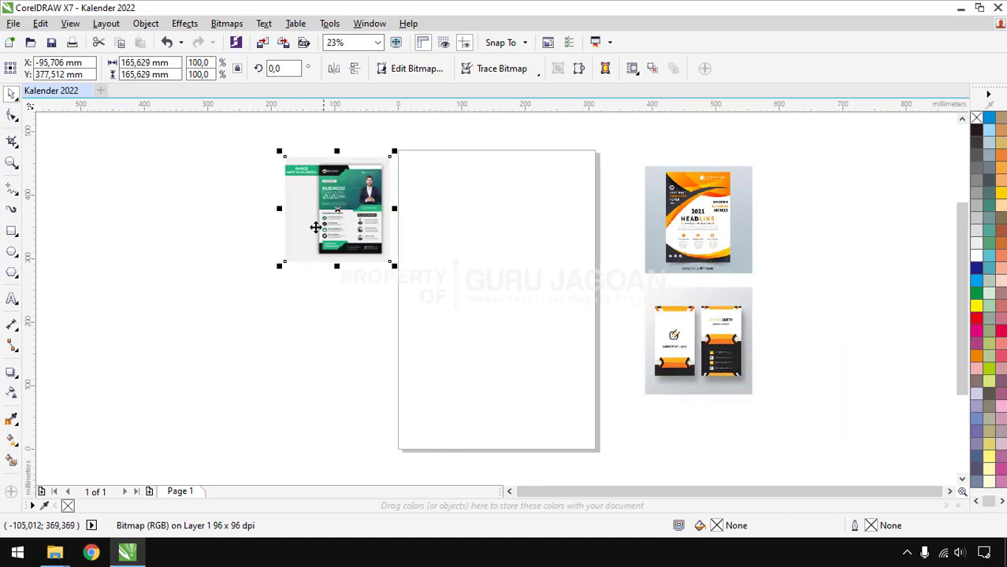
{"action": "left_click", "coordinate": [269, 236]}
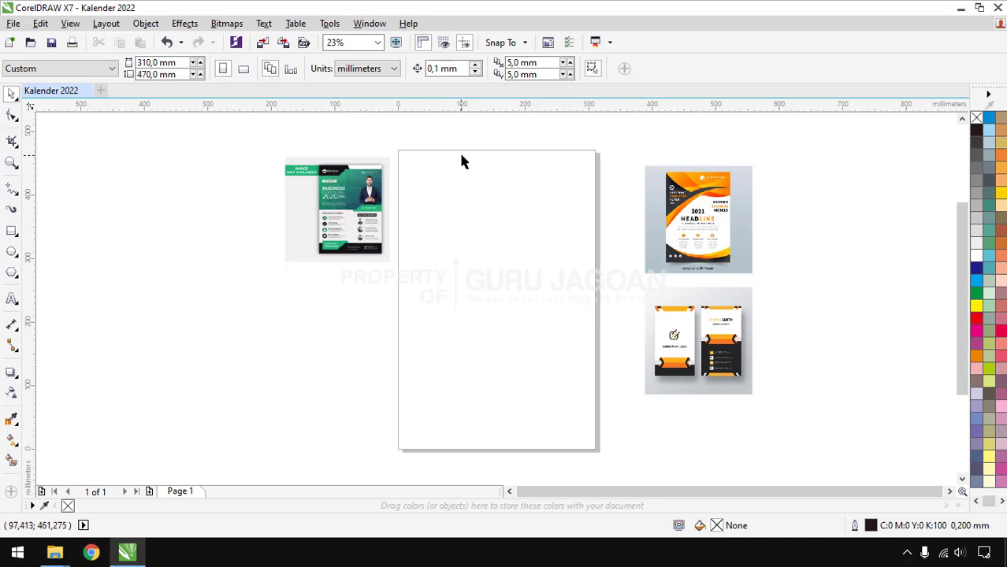
{"action": "scroll", "coordinate": [472, 173], "scroll_direction": "up", "scroll_amount": 3}
{"action": "scroll", "coordinate": [513, 189], "scroll_direction": "down", "scroll_amount": 4}
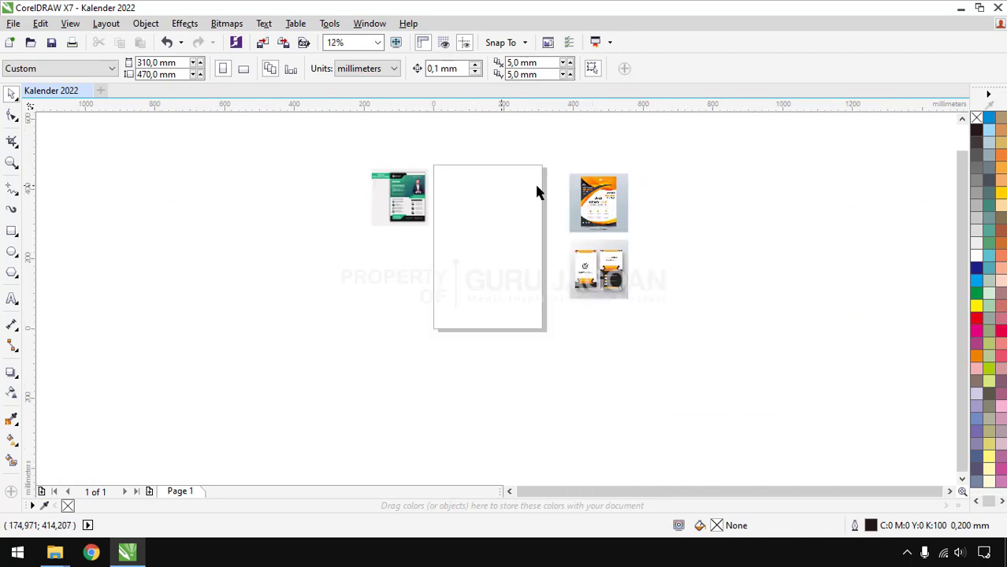
{"action": "scroll", "coordinate": [536, 191], "scroll_direction": "up", "scroll_amount": 3}
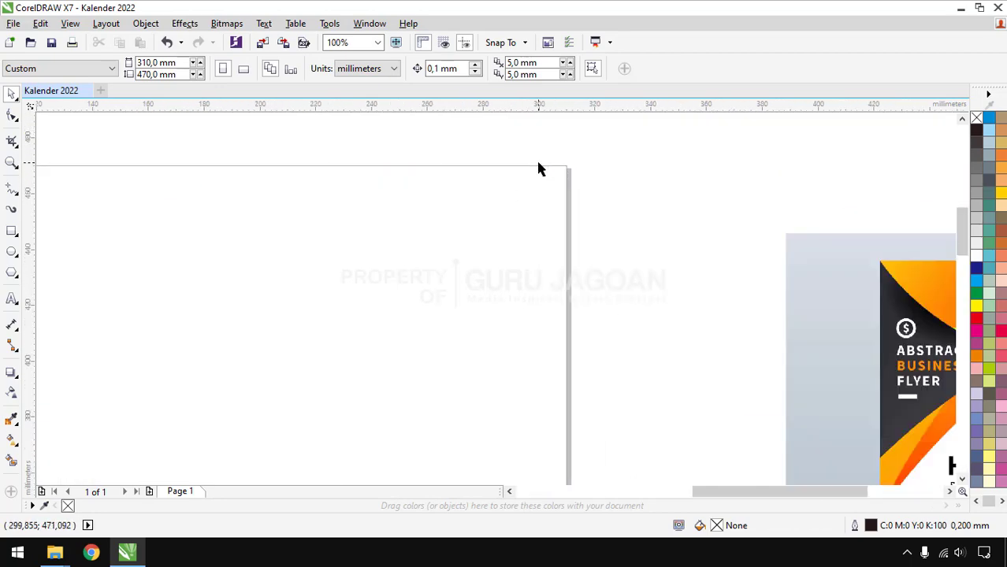
{"action": "scroll", "coordinate": [539, 168], "scroll_direction": "down", "scroll_amount": 2}
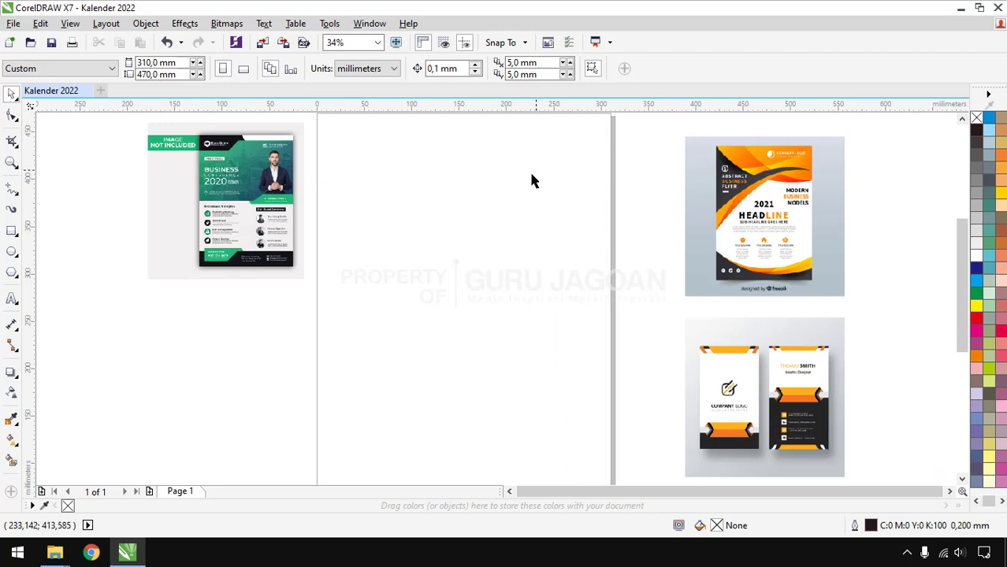
{"action": "scroll", "coordinate": [439, 249], "scroll_direction": "down", "scroll_amount": 1}
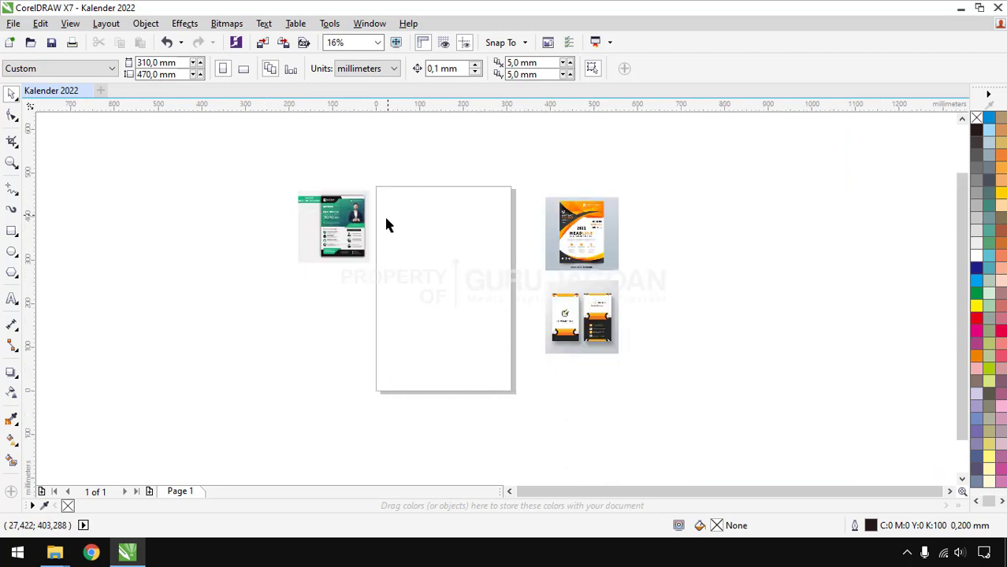
Step: Add a rectangle covering the entire 310 × 470 mm page and deselect it
{"action": "double_click", "coordinate": [11, 235]}
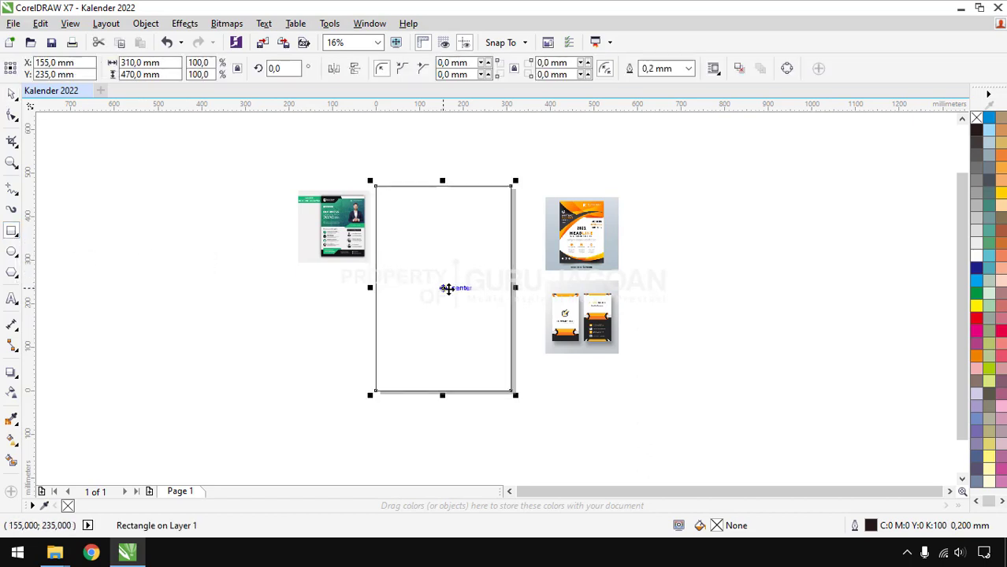
{"action": "scroll", "coordinate": [450, 288], "scroll_direction": "up", "scroll_amount": 2}
{"action": "key", "text": "space"}
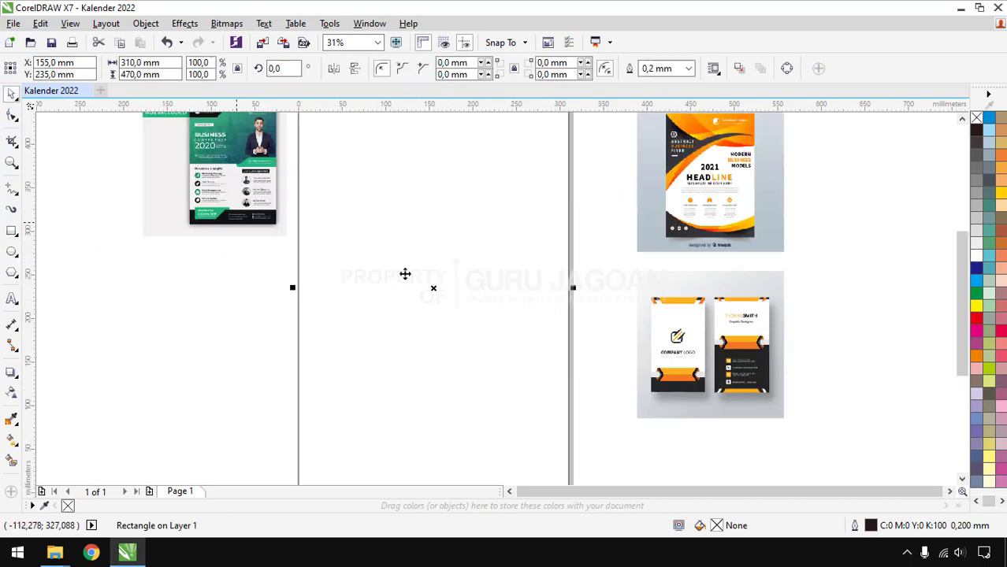
{"action": "scroll", "coordinate": [405, 273], "scroll_direction": "down", "scroll_amount": 2}
{"action": "key", "text": "Escape"}
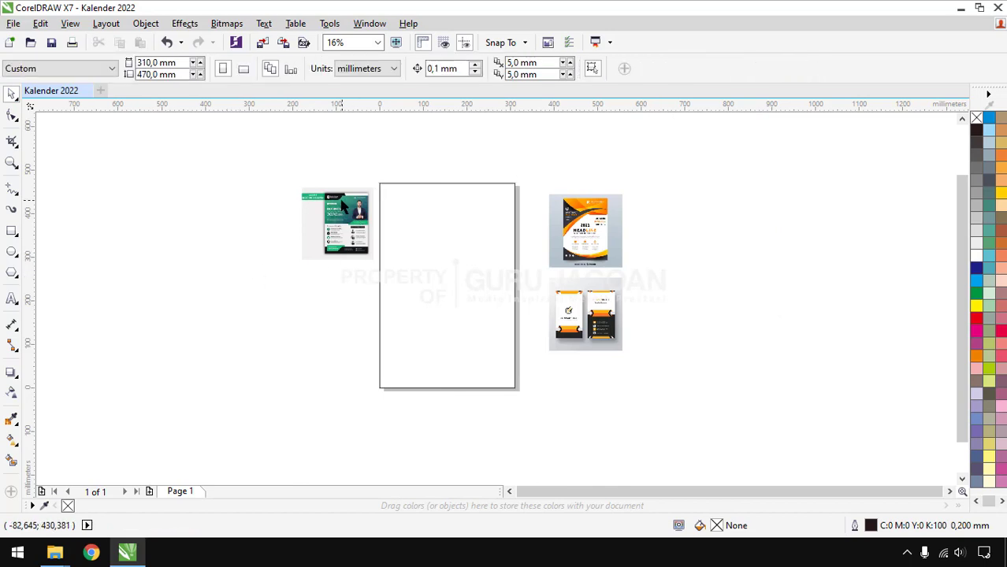
Step: Examine the green conference flyer's layout and the two orange reference designs beside the page
{"action": "scroll", "coordinate": [308, 195], "scroll_direction": "up", "scroll_amount": 4}
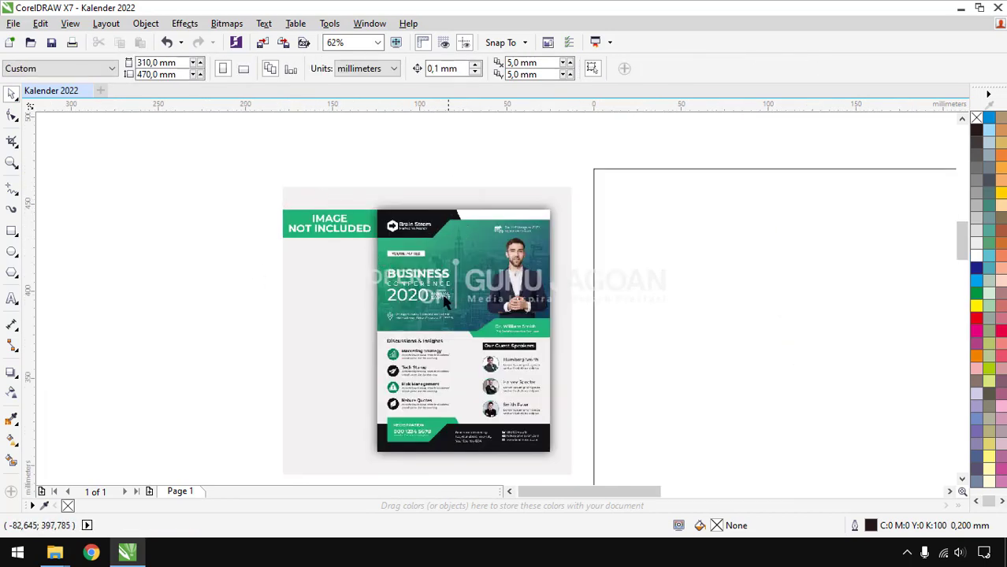
{"action": "scroll", "coordinate": [448, 296], "scroll_direction": "up", "scroll_amount": 1}
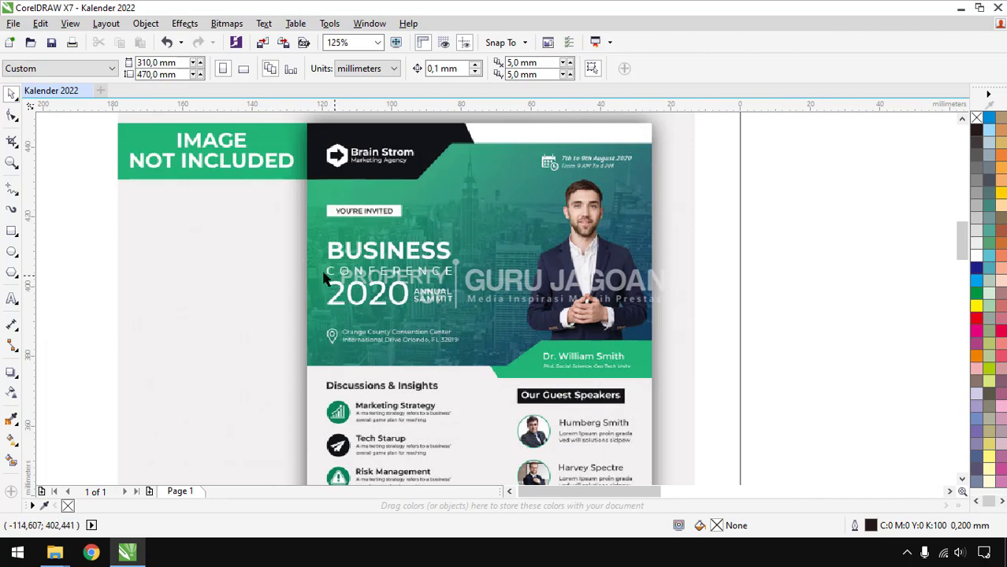
{"action": "scroll", "coordinate": [323, 280], "scroll_direction": "down", "scroll_amount": 2}
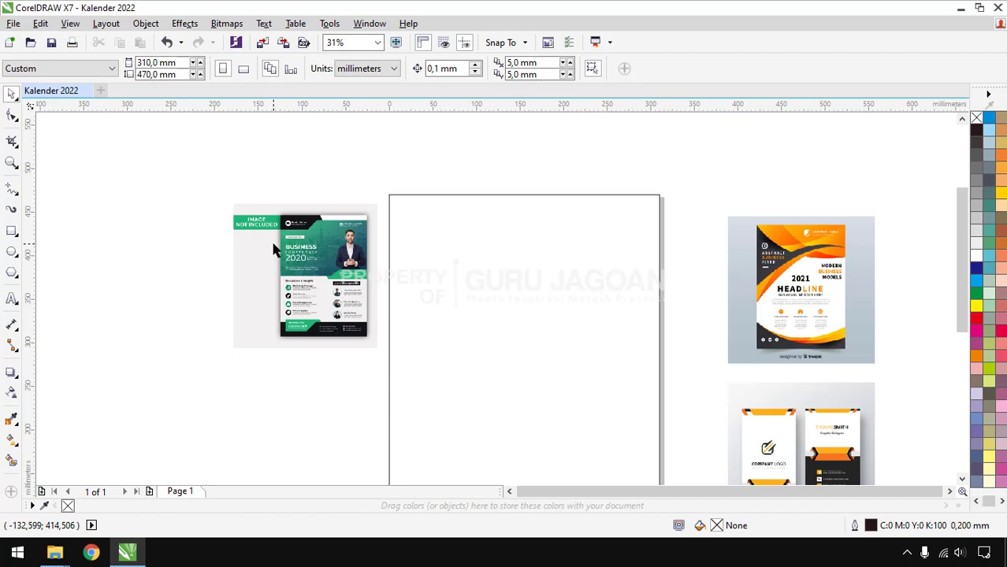
{"action": "scroll", "coordinate": [273, 249], "scroll_direction": "down", "scroll_amount": 1}
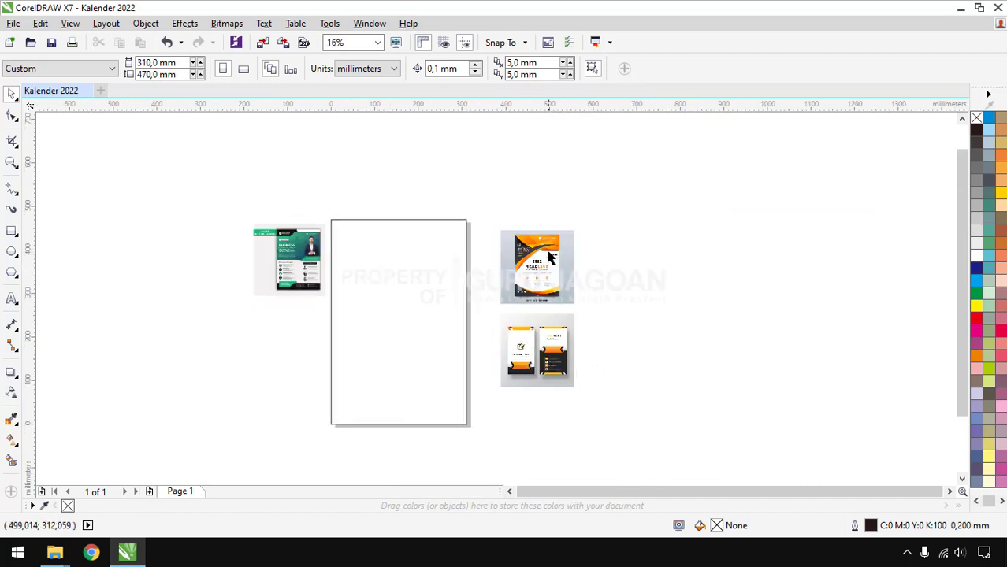
{"action": "left_click_drag", "start_coordinate": [479, 210], "coordinate": [599, 413]}
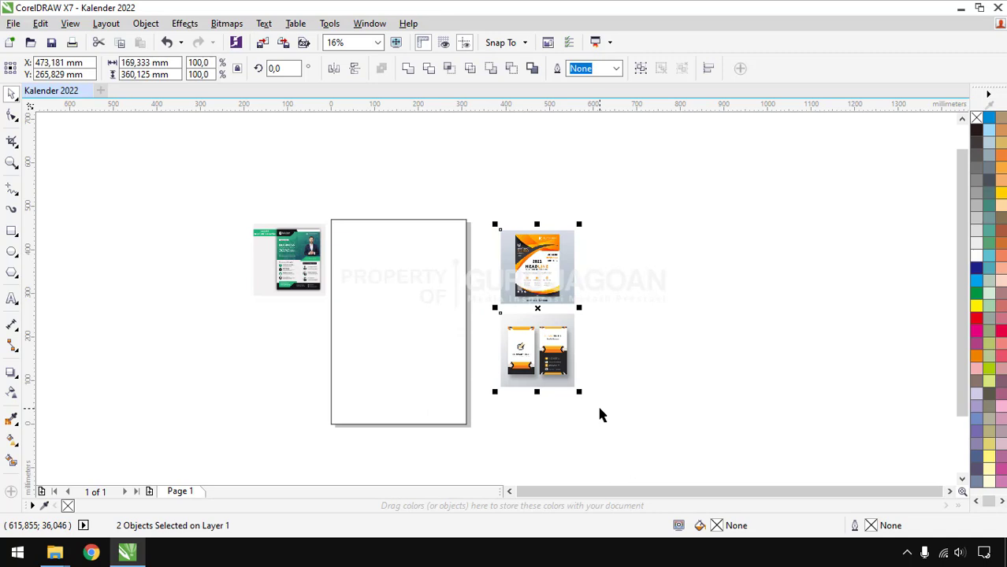
{"action": "scroll", "coordinate": [599, 415], "scroll_direction": "up", "scroll_amount": 1}
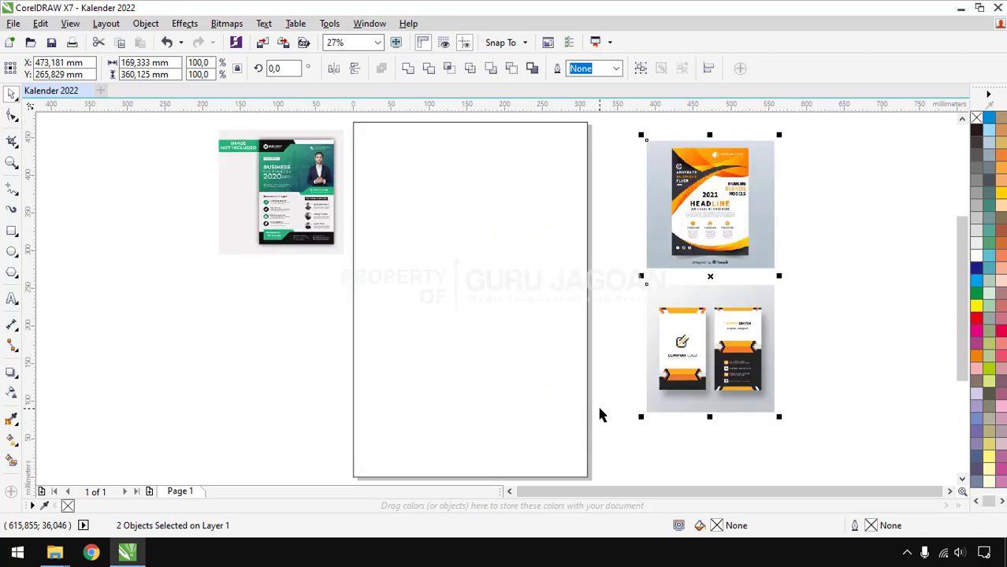
{"action": "left_click", "coordinate": [250, 331]}
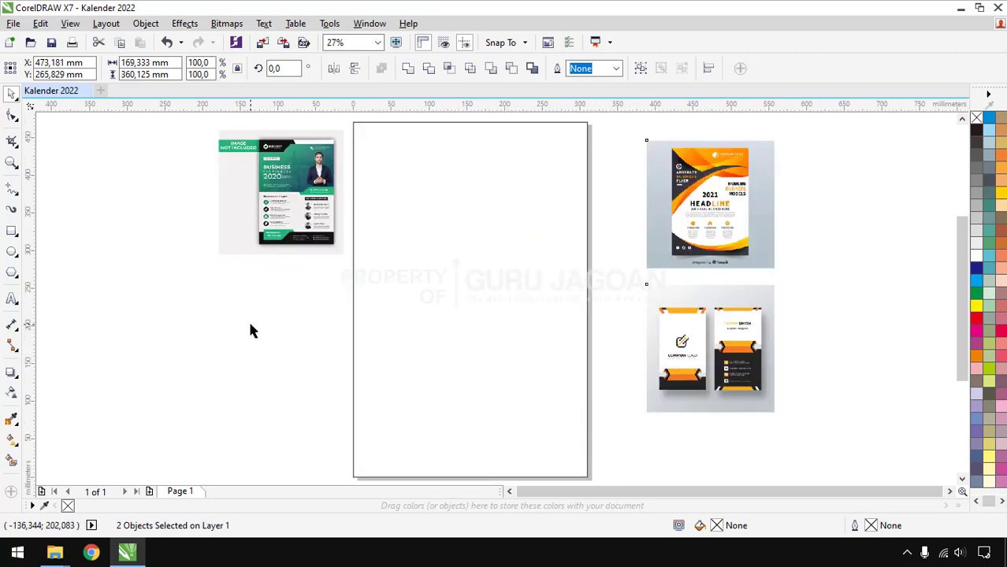
Step: Draw a wide rectangle about 316 × 187 mm across the upper half of the page
{"action": "left_click", "coordinate": [12, 231]}
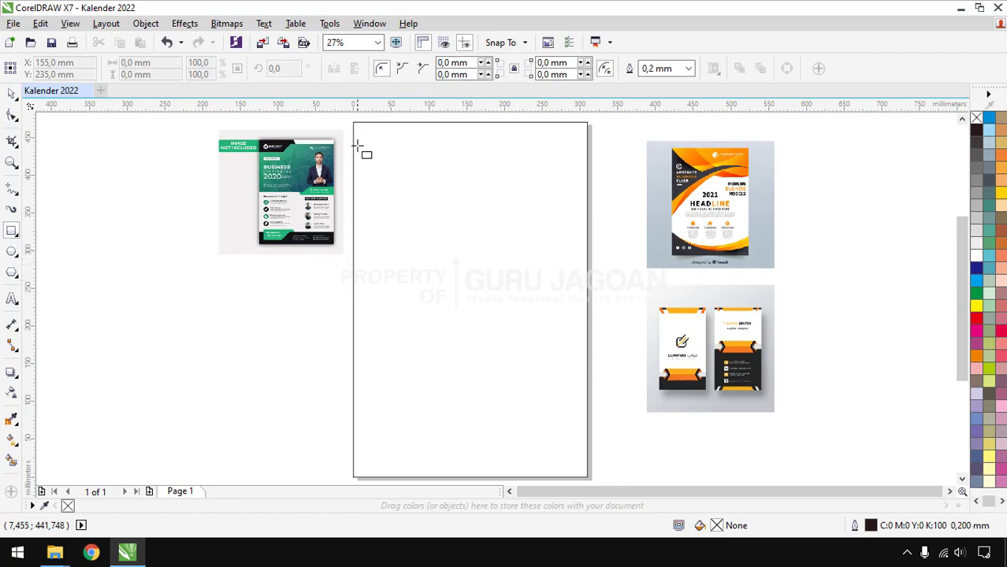
{"action": "left_click_drag", "start_coordinate": [353, 149], "coordinate": [597, 293]}
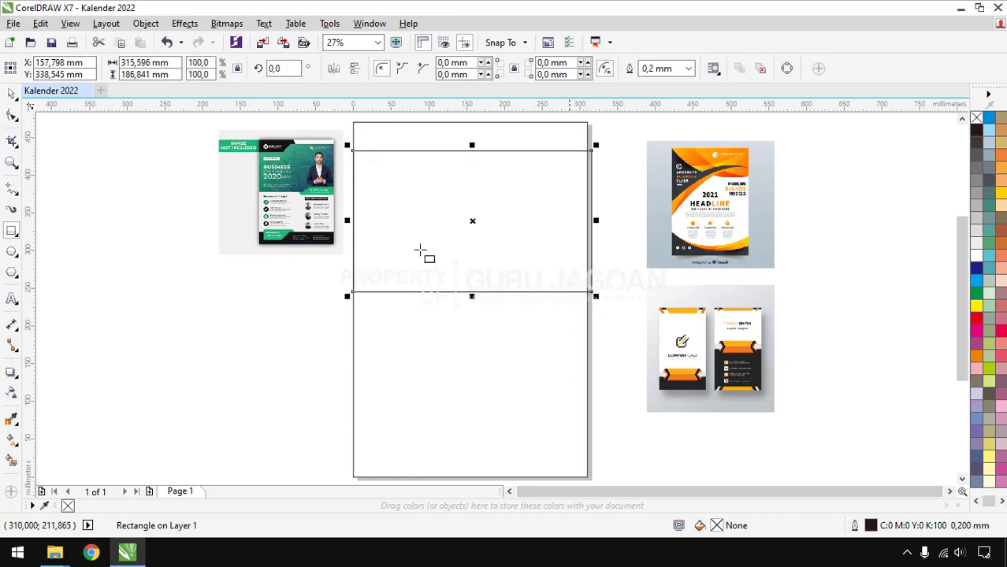
{"action": "left_click", "coordinate": [12, 94]}
{"action": "left_click", "coordinate": [148, 196]}
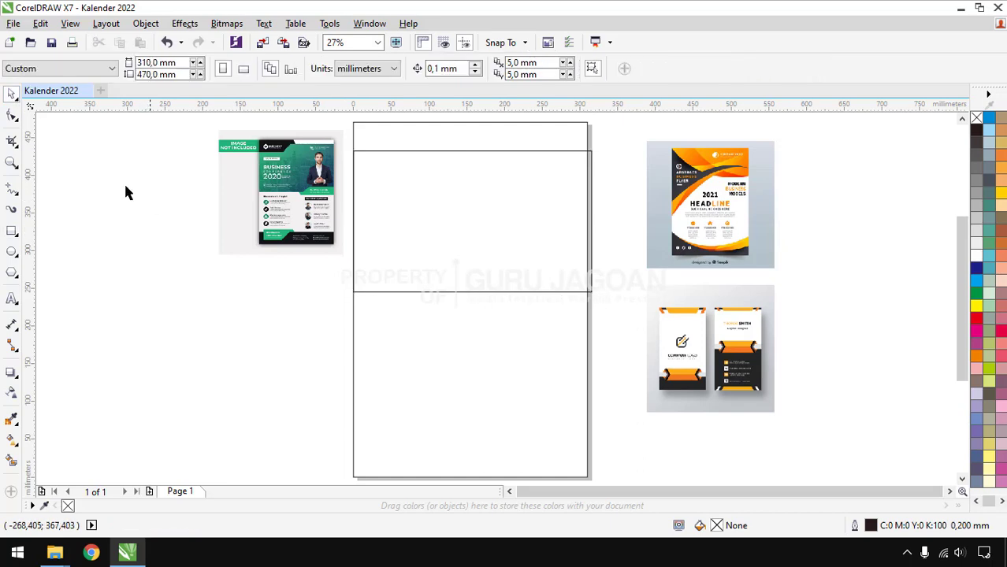
Step: Draw a rectangle about 133 × 55 mm in the page's top-left corner and stretch the wide rectangle upward to about 201 mm tall
{"action": "left_click", "coordinate": [11, 230]}
{"action": "left_click_drag", "start_coordinate": [354, 123], "coordinate": [475, 135]}
{"action": "left_click", "coordinate": [14, 96]}
{"action": "left_click", "coordinate": [479, 191]}
{"action": "left_click", "coordinate": [595, 133]}
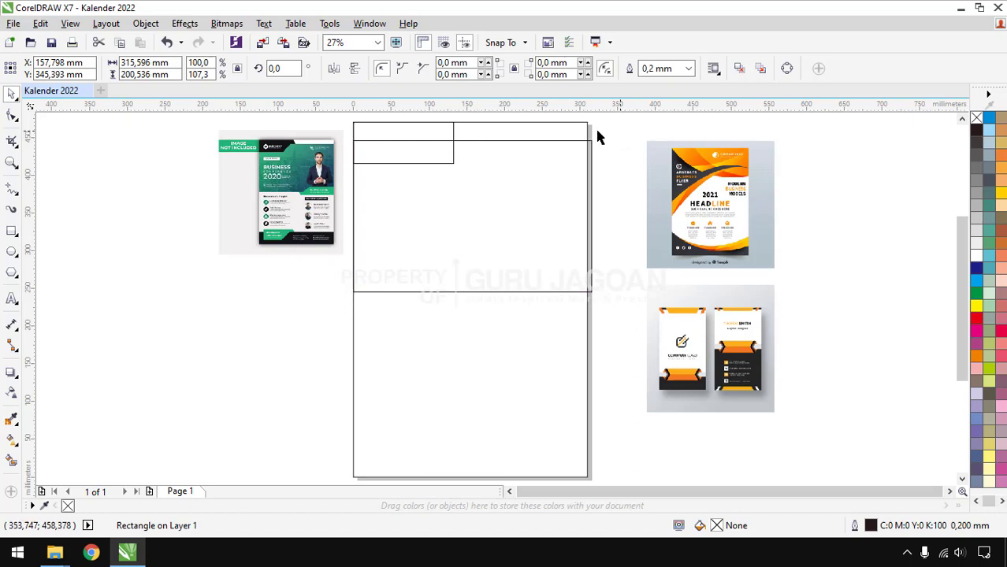
Step: Convert the small rectangle in the page's top-left corner to curves and activate the Shape tool on its nodes
{"action": "left_click", "coordinate": [434, 158]}
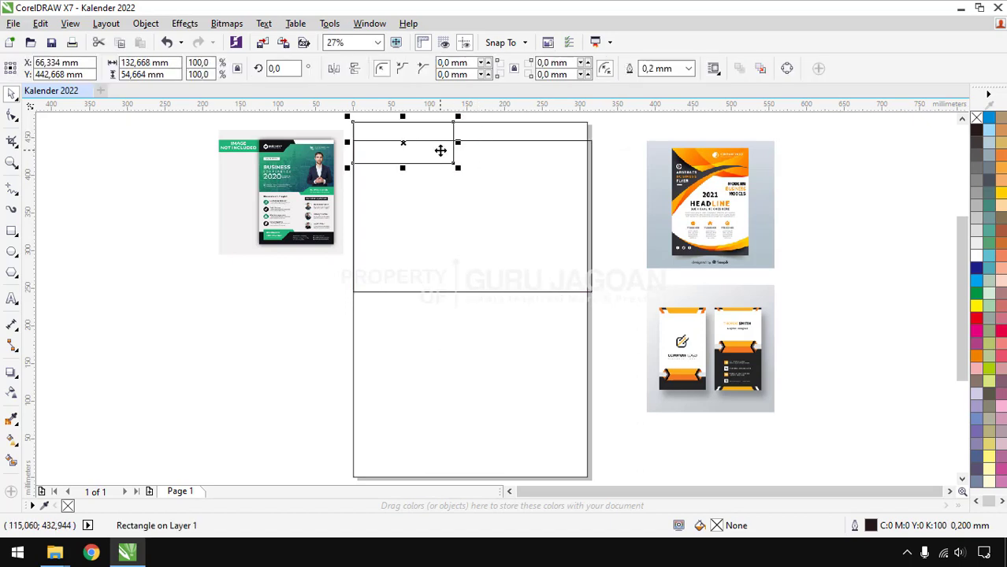
{"action": "left_click", "coordinate": [44, 24]}
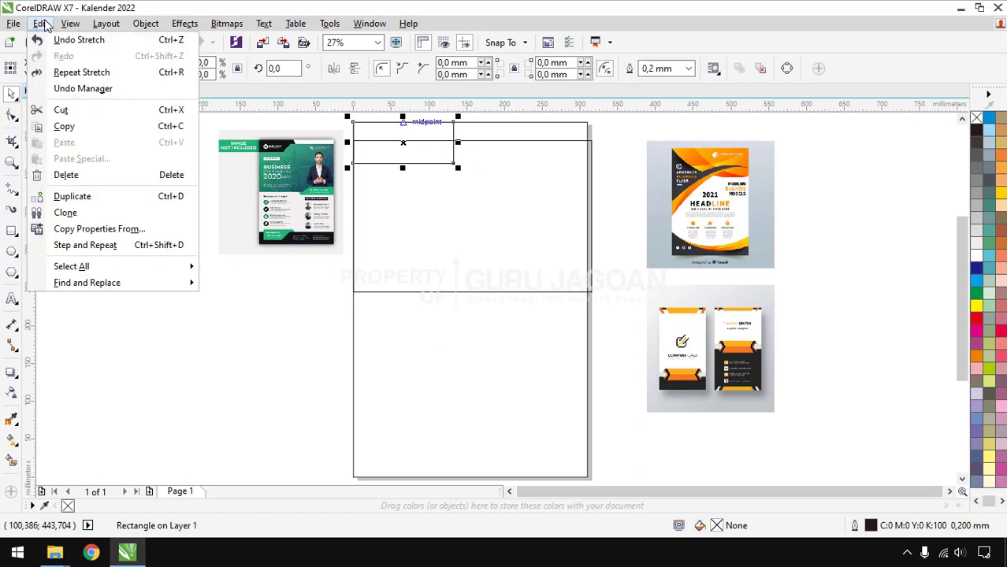
{"action": "mouse_move", "coordinate": [146, 26]}
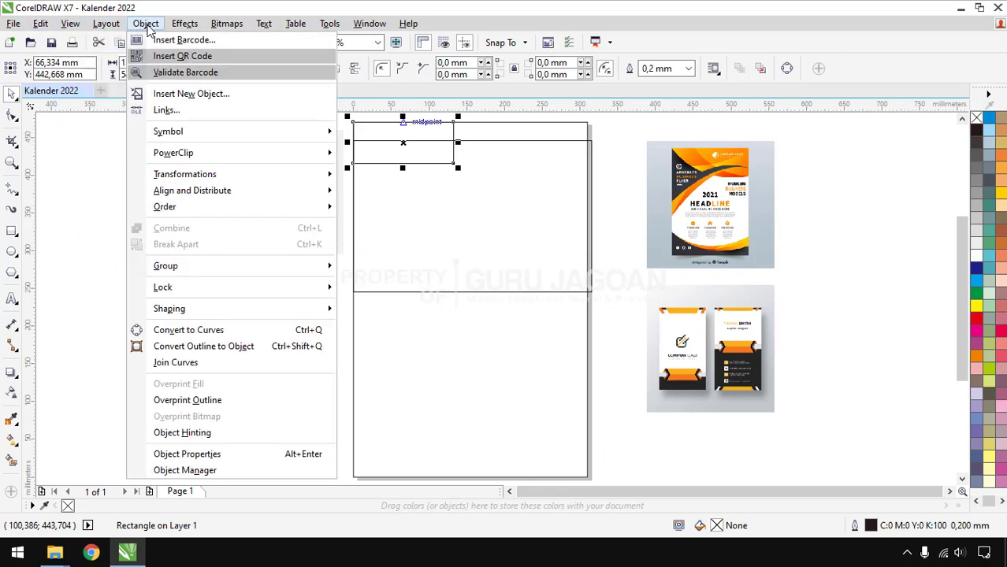
{"action": "left_click", "coordinate": [189, 330]}
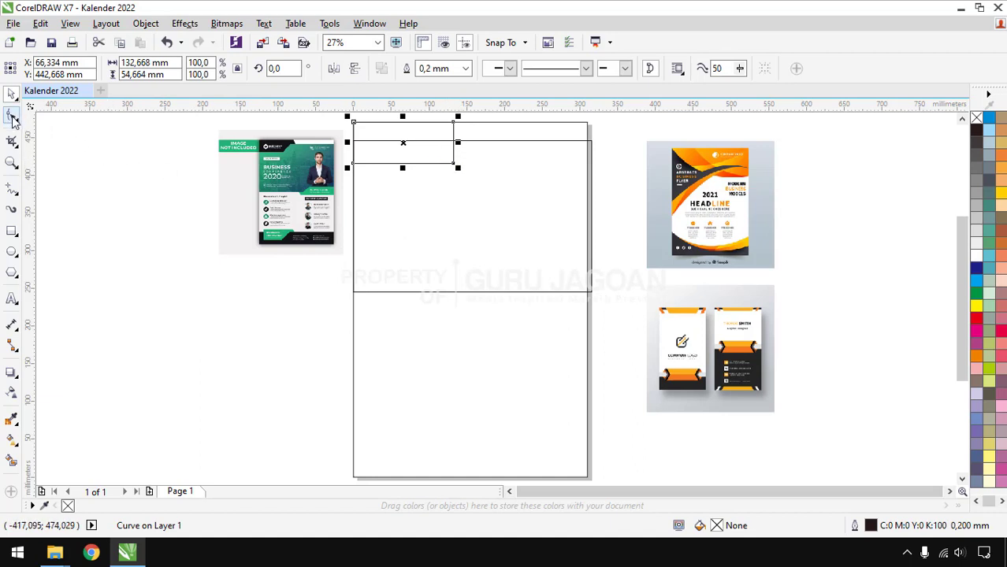
{"action": "left_click", "coordinate": [13, 118]}
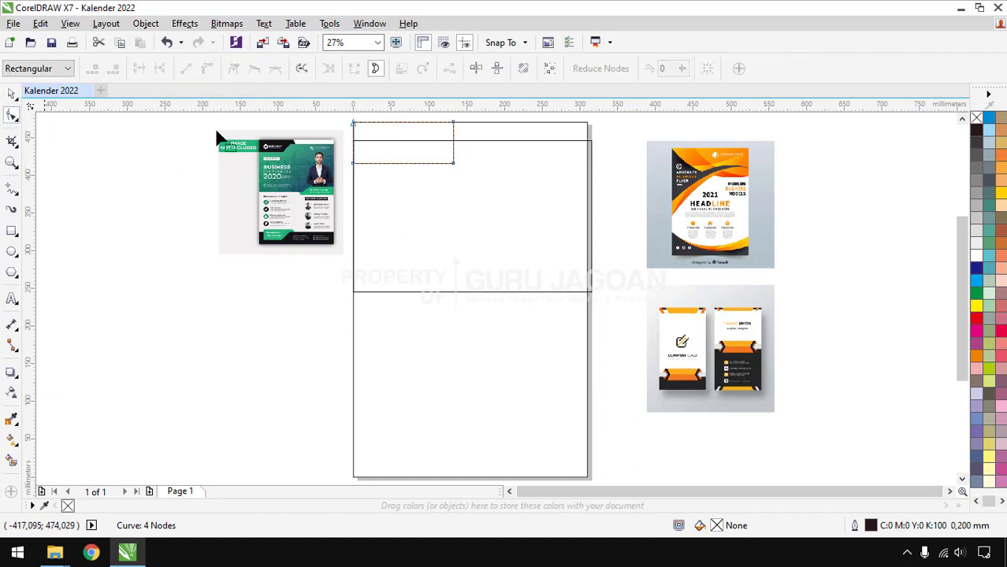
Step: Move the corner shape's lower-right node inward to about the 101 mm mark, giving its right side a slant
{"action": "left_click", "coordinate": [454, 165]}
{"action": "left_click_drag", "start_coordinate": [455, 166], "coordinate": [432, 168]}
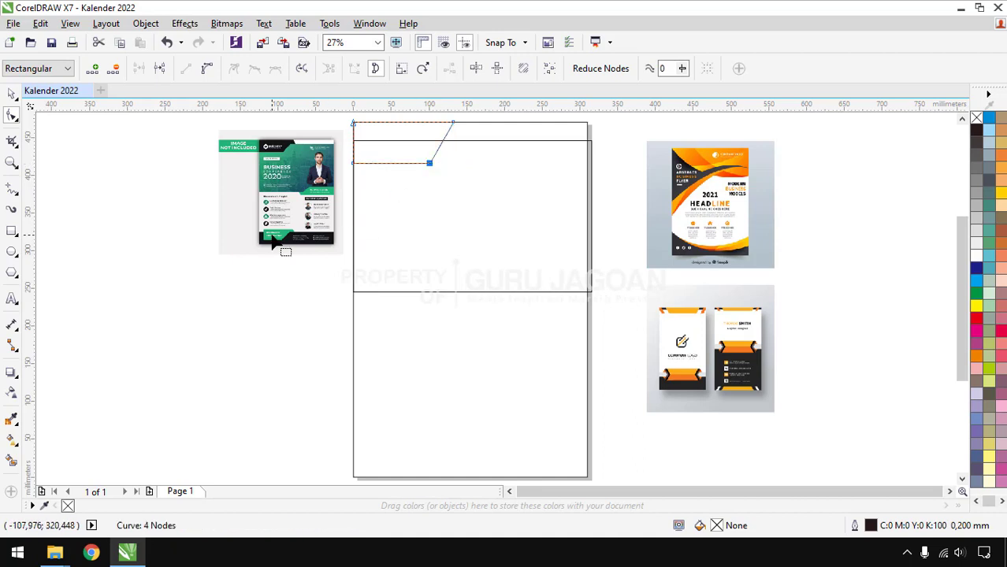
{"action": "left_click", "coordinate": [12, 93]}
{"action": "left_click", "coordinate": [105, 198]}
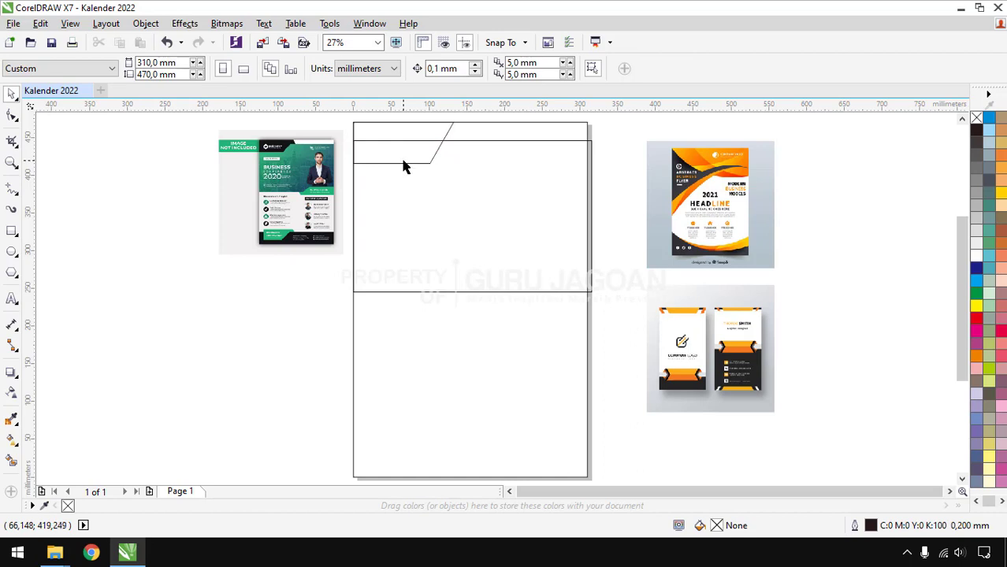
Step: Raise both bottom nodes of the slanted corner shape together to make the shape slightly shorter
{"action": "scroll", "coordinate": [407, 139], "scroll_direction": "up", "scroll_amount": 2}
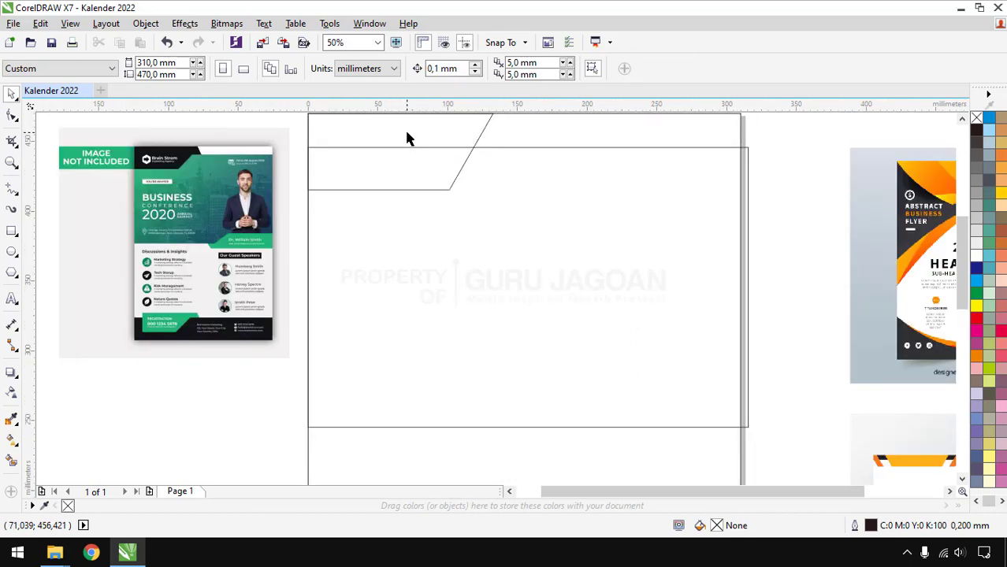
{"action": "double_click", "coordinate": [398, 166]}
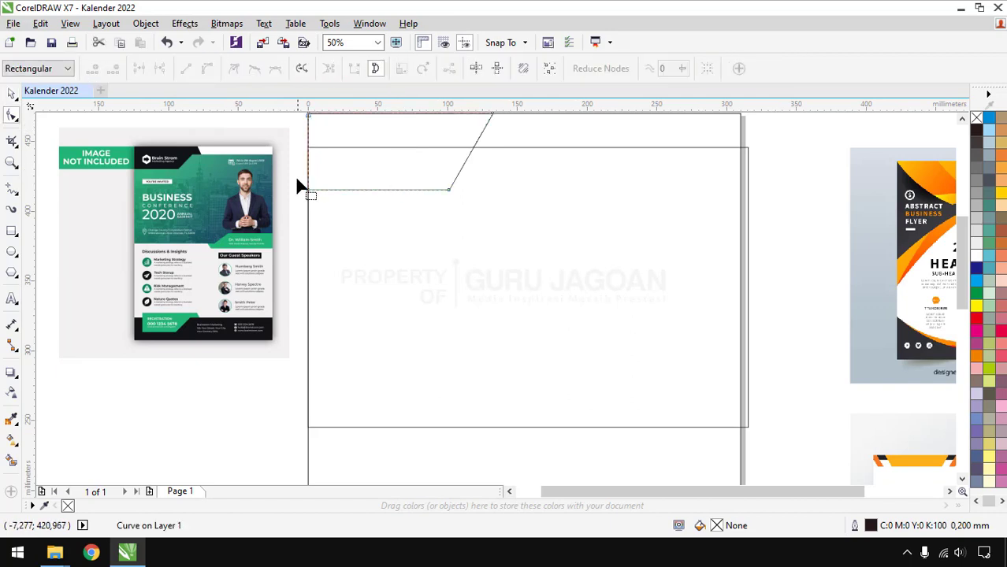
{"action": "left_click_drag", "start_coordinate": [298, 181], "coordinate": [514, 223]}
{"action": "left_click_drag", "start_coordinate": [308, 189], "coordinate": [308, 179]}
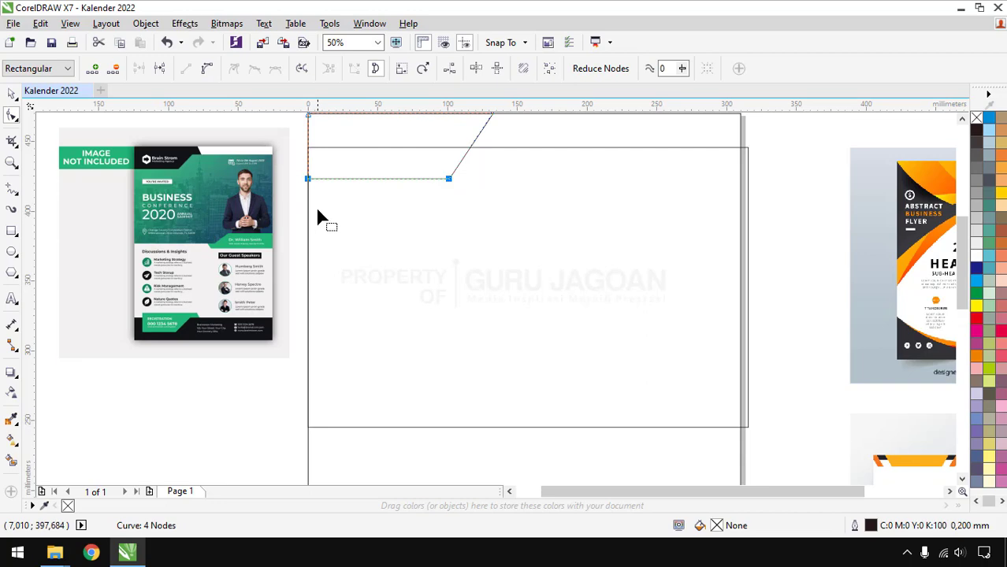
{"action": "left_click", "coordinate": [12, 93]}
{"action": "left_click", "coordinate": [95, 271]}
Step: Narrow the wide rectangle from its right side to 310 mm so it ends at the page edge
{"action": "scroll", "coordinate": [514, 288], "scroll_direction": "down", "scroll_amount": 2}
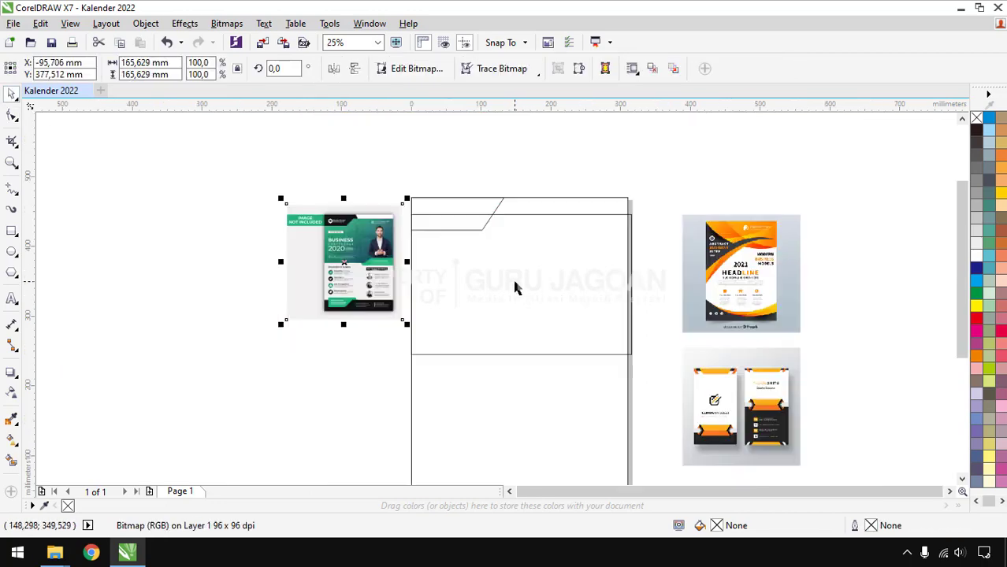
{"action": "left_click", "coordinate": [531, 206]}
{"action": "scroll", "coordinate": [531, 201], "scroll_direction": "up", "scroll_amount": 2}
{"action": "left_click", "coordinate": [603, 266]}
{"action": "scroll", "coordinate": [618, 228], "scroll_direction": "down", "scroll_amount": 2}
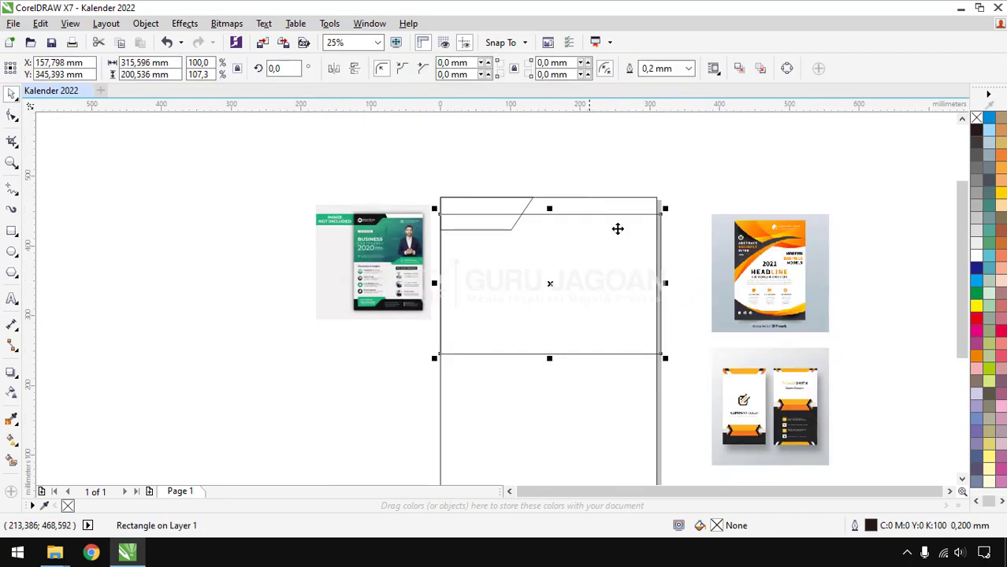
{"action": "scroll", "coordinate": [665, 285], "scroll_direction": "up", "scroll_amount": 2}
{"action": "left_click_drag", "start_coordinate": [657, 285], "coordinate": [650, 284]}
{"action": "left_click", "coordinate": [683, 238]}
{"action": "scroll", "coordinate": [478, 323], "scroll_direction": "down", "scroll_amount": 1}
{"action": "scroll", "coordinate": [425, 227], "scroll_direction": "up", "scroll_amount": 1}
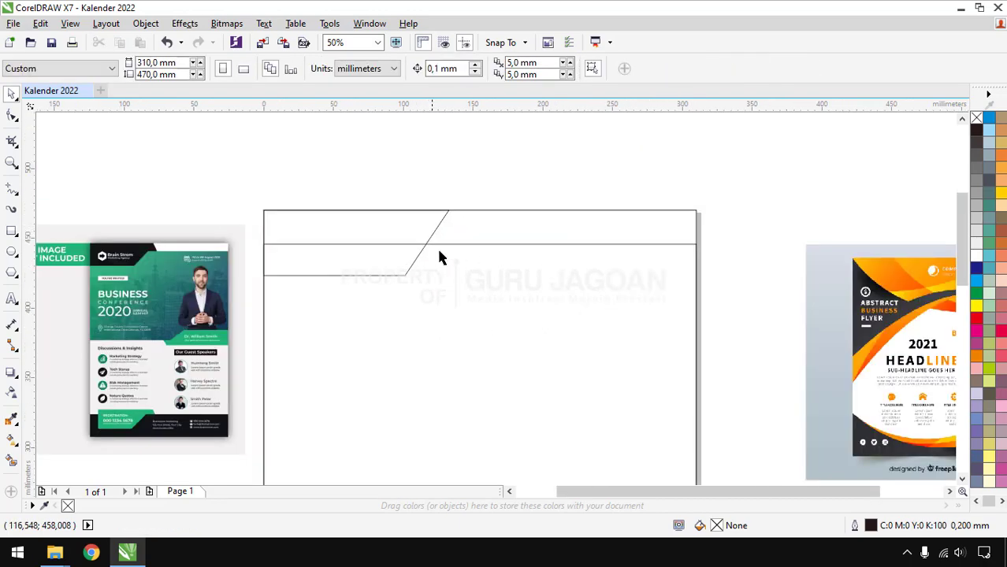
Step: Move the wide rectangle upward until its top edge lies about 13 mm below the page top
{"action": "left_click", "coordinate": [470, 282]}
{"action": "left_click_drag", "start_coordinate": [477, 281], "coordinate": [477, 271]}
{"action": "left_click", "coordinate": [538, 166]}
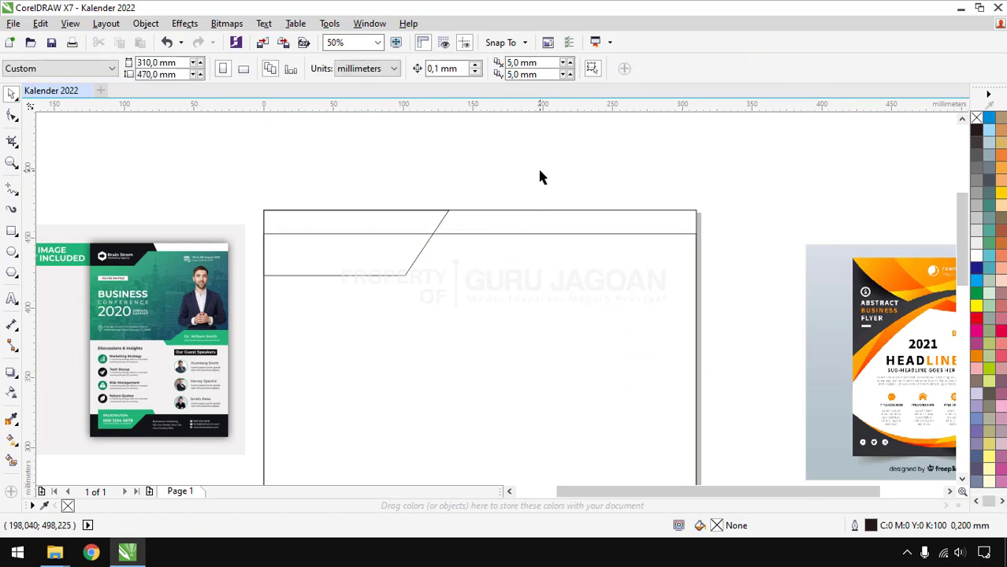
{"action": "left_click", "coordinate": [509, 264]}
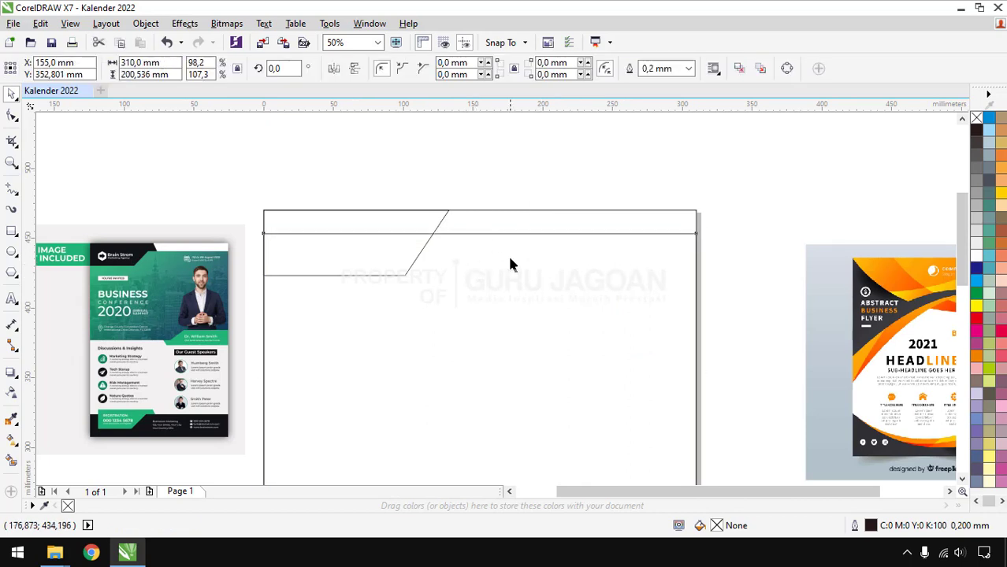
{"action": "left_click", "coordinate": [533, 163]}
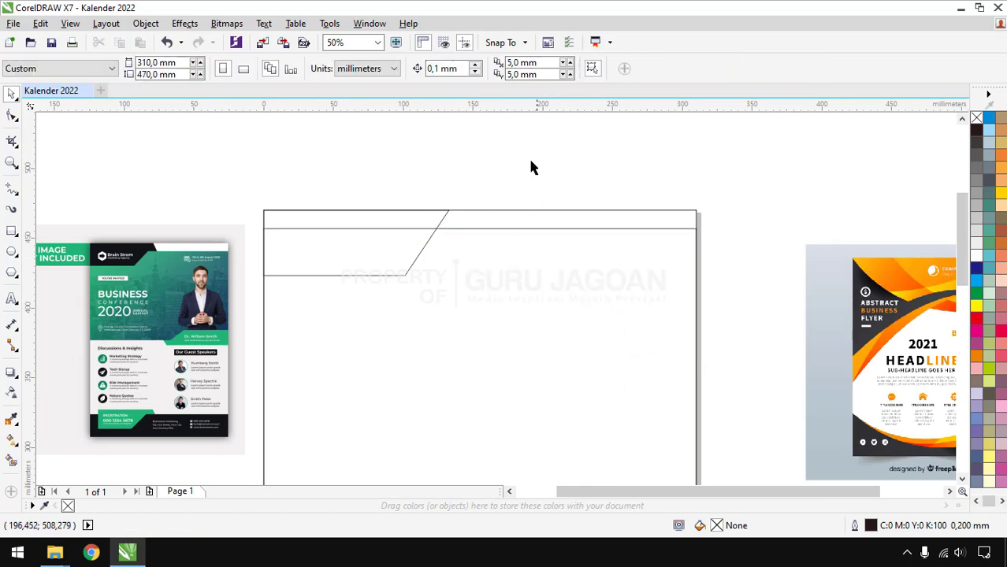
Step: Draw a square of about 13 mm between the page top and the wide rectangle, ending at the slanted shape's upper-right corner
{"action": "left_click", "coordinate": [11, 231]}
{"action": "scroll", "coordinate": [150, 264], "scroll_direction": "up", "scroll_amount": 2}
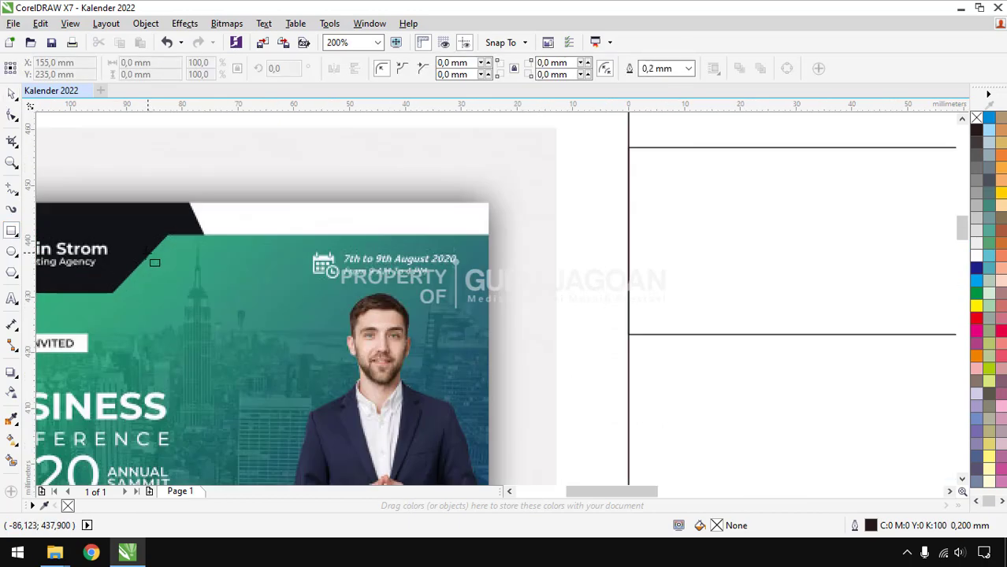
{"action": "scroll", "coordinate": [211, 249], "scroll_direction": "down", "scroll_amount": 2}
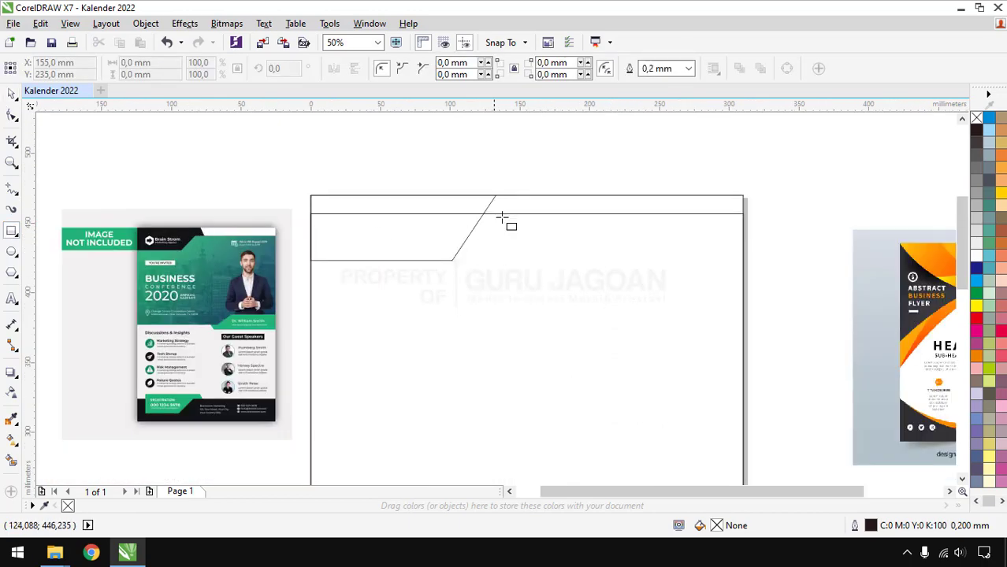
{"action": "scroll", "coordinate": [501, 216], "scroll_direction": "up", "scroll_amount": 1}
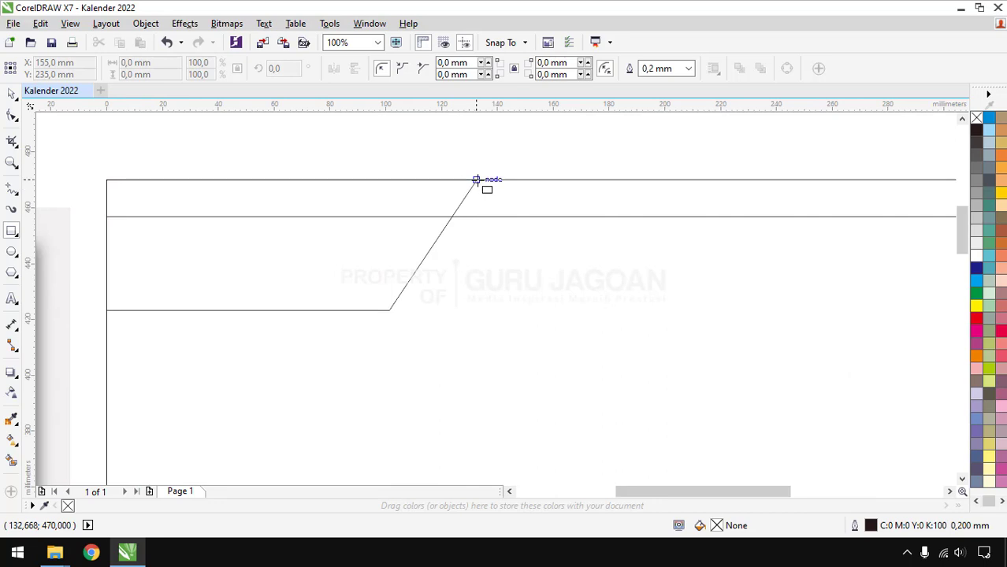
{"action": "left_click_drag", "start_coordinate": [476, 180], "coordinate": [470, 217]}
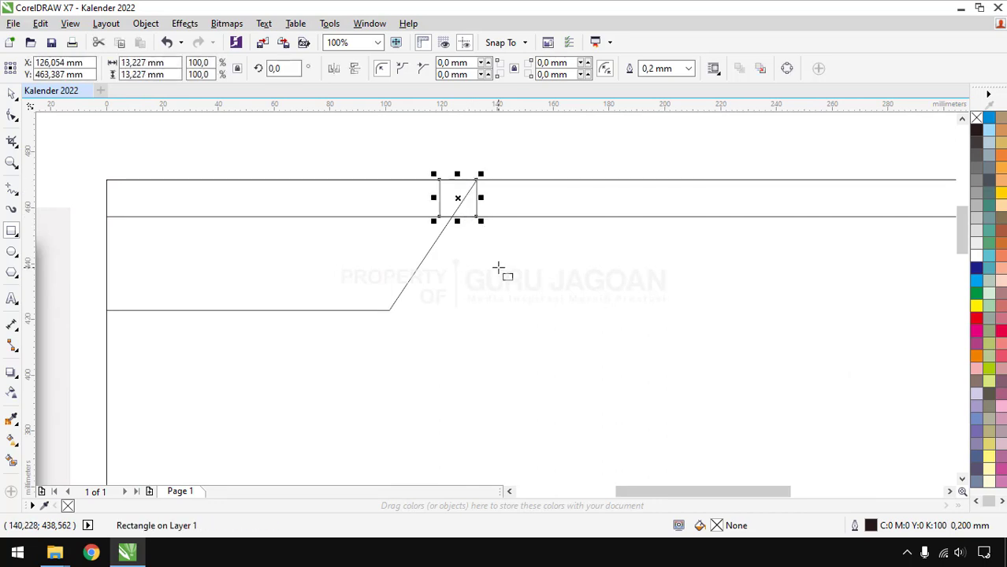
{"action": "left_click", "coordinate": [11, 93]}
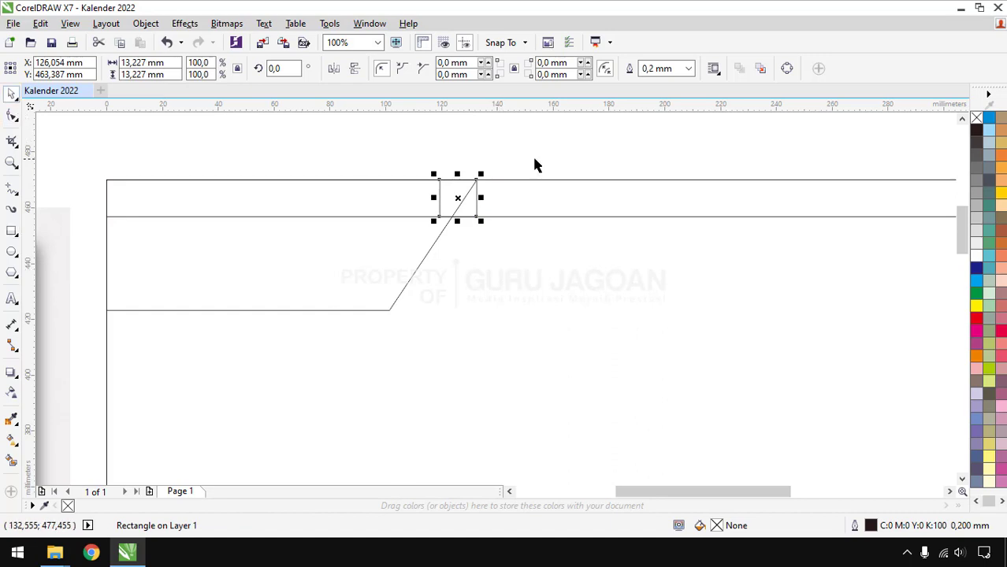
{"action": "left_click", "coordinate": [482, 204]}
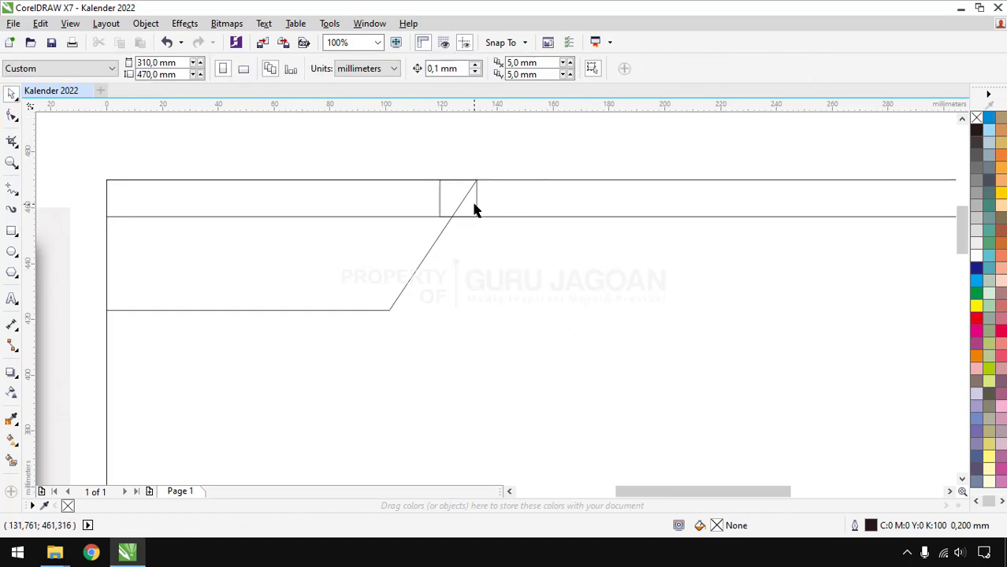
{"action": "left_click", "coordinate": [476, 205]}
{"action": "left_click", "coordinate": [516, 161]}
{"action": "scroll", "coordinate": [422, 156], "scroll_direction": "down", "scroll_amount": 1}
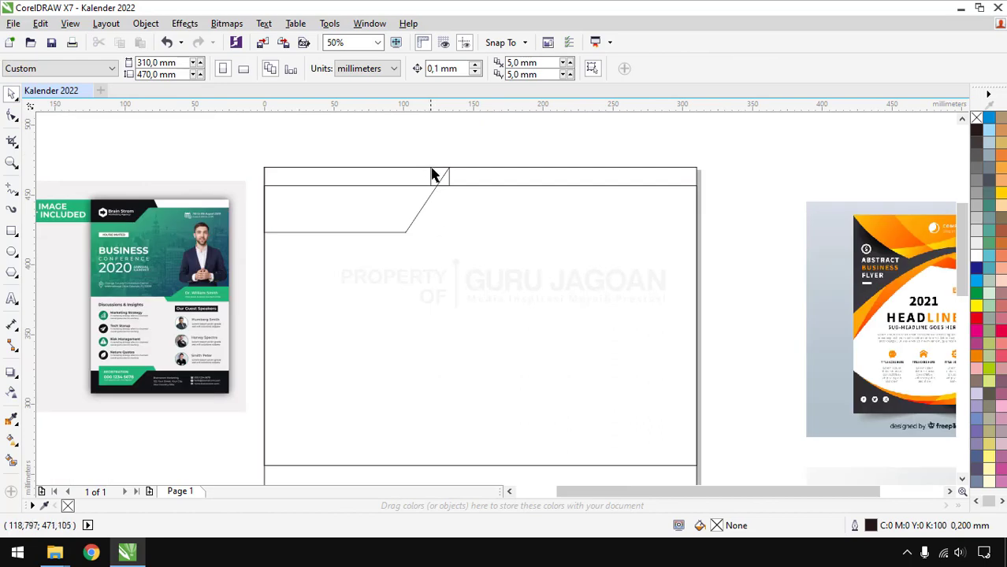
Step: Skew the small square horizontally so its bottom edge shifts right and it becomes a parallelogram
{"action": "left_click", "coordinate": [449, 177]}
{"action": "scroll", "coordinate": [447, 177], "scroll_direction": "up", "scroll_amount": 2}
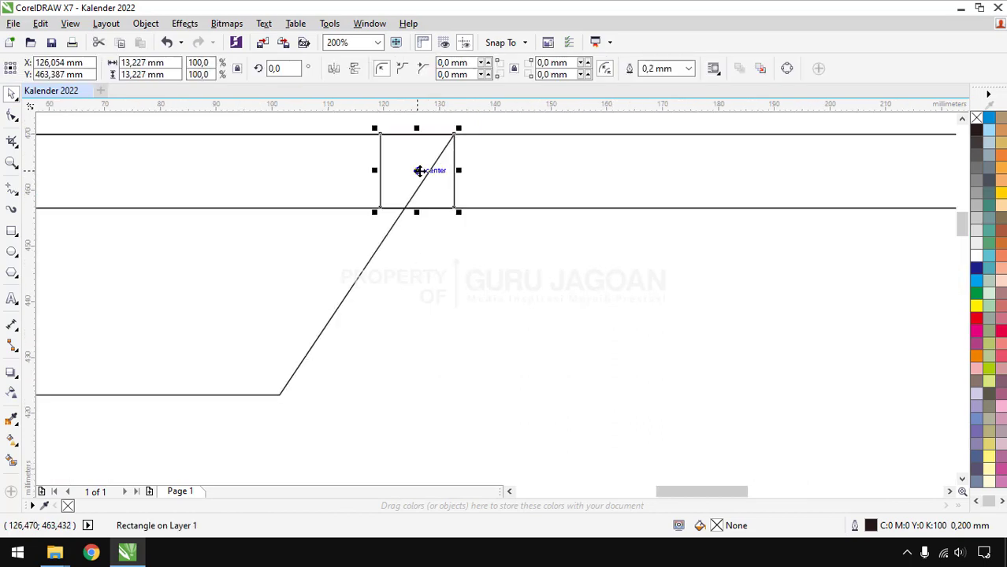
{"action": "left_click", "coordinate": [417, 171]}
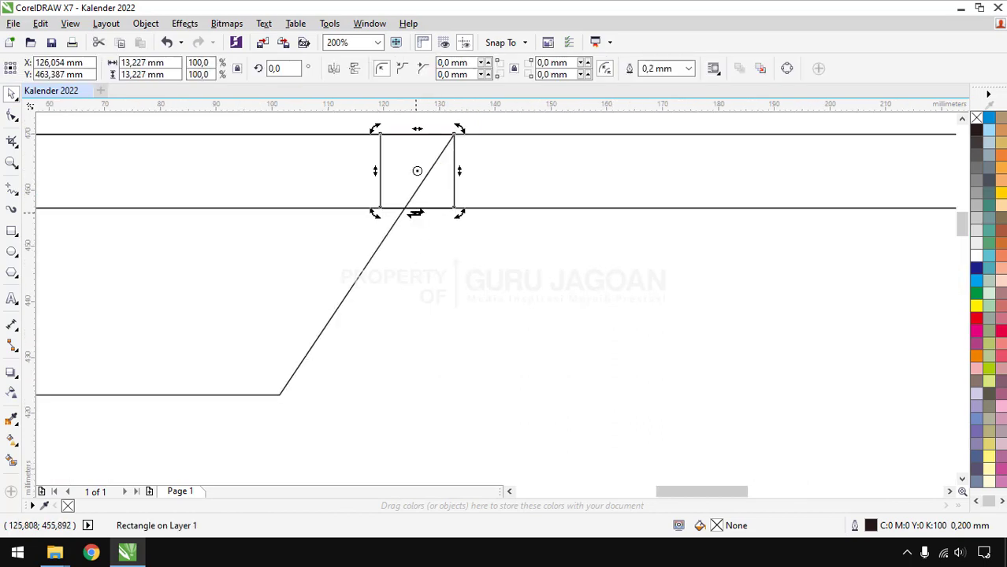
{"action": "left_click_drag", "start_coordinate": [415, 212], "coordinate": [455, 213]}
{"action": "scroll", "coordinate": [457, 286], "scroll_direction": "down", "scroll_amount": 1}
{"action": "left_click", "coordinate": [451, 189]}
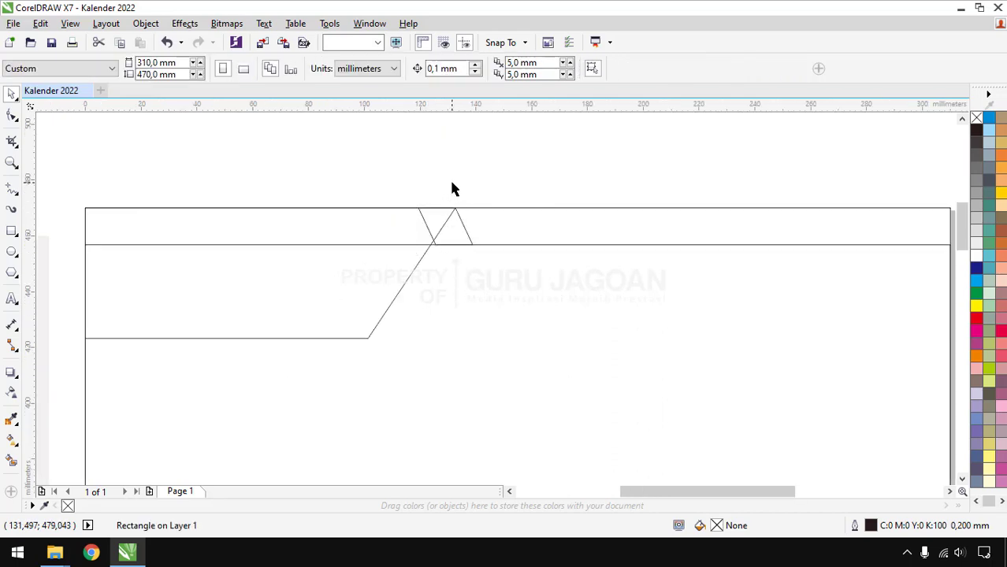
Step: Stretch the small parallelogram leftward to about 34 mm wide
{"action": "scroll", "coordinate": [433, 244], "scroll_direction": "up", "scroll_amount": 2}
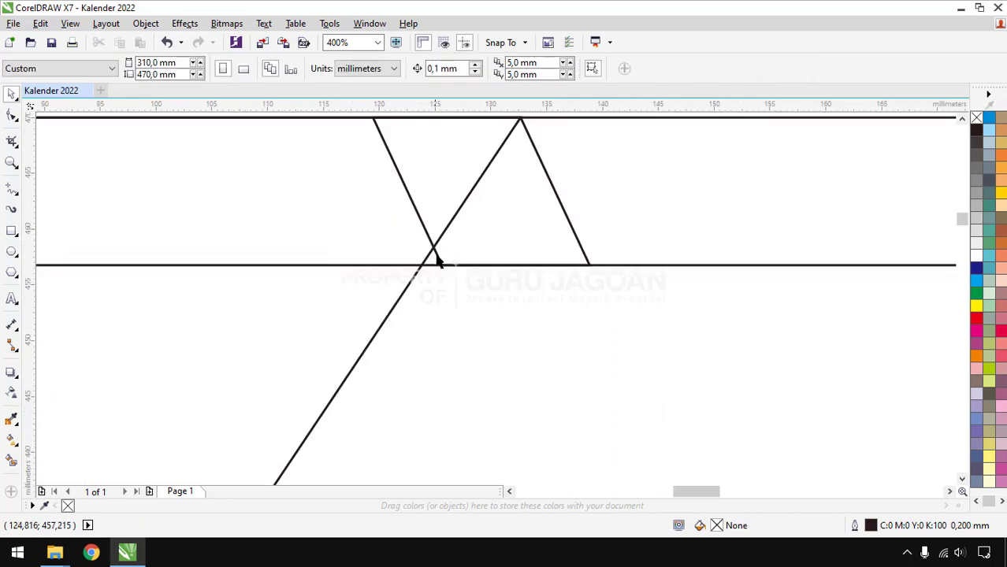
{"action": "left_click", "coordinate": [486, 222]}
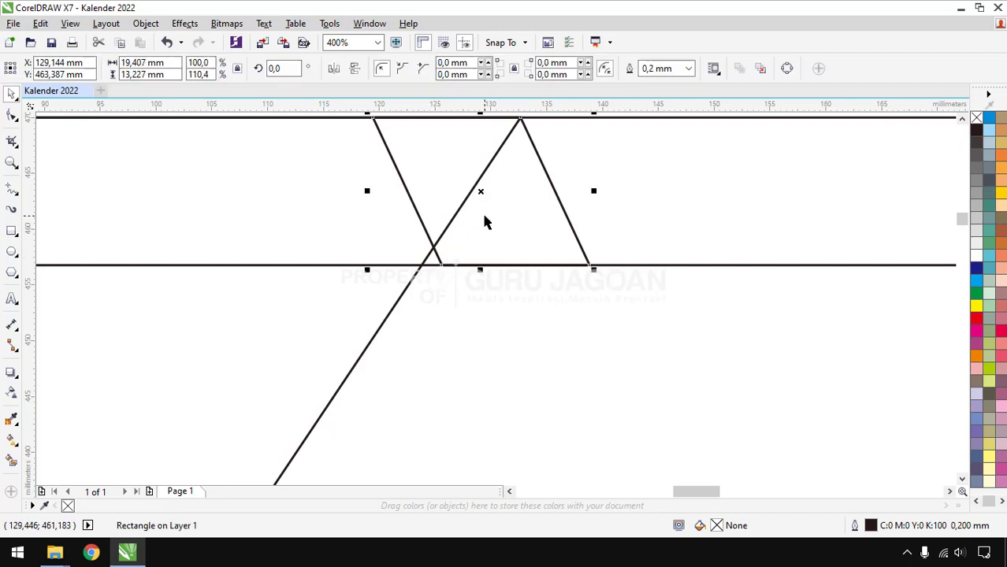
{"action": "left_click_drag", "start_coordinate": [368, 192], "coordinate": [293, 202]}
{"action": "left_click_drag", "start_coordinate": [235, 199], "coordinate": [206, 198]}
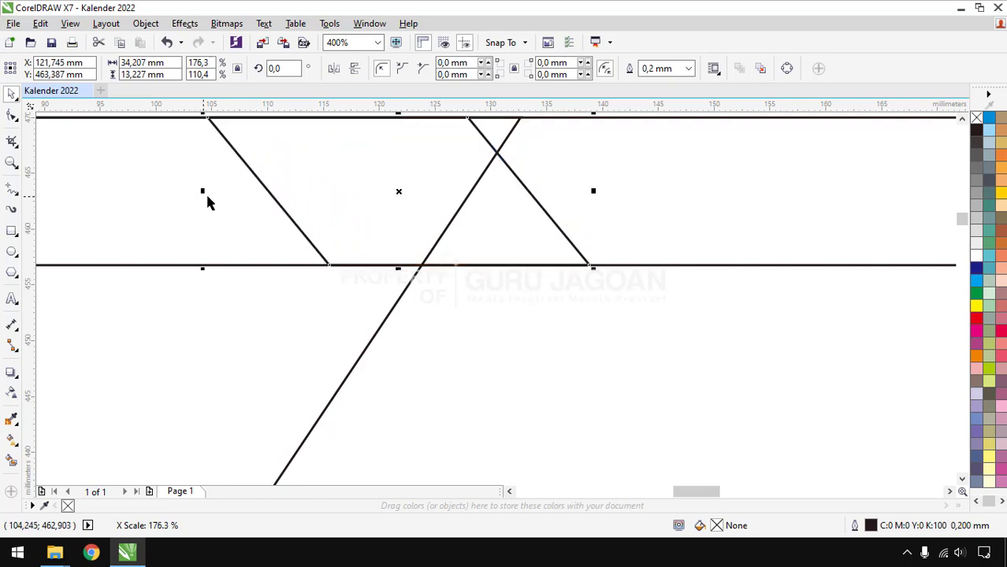
Step: Reduce the parallelogram's skew and move it right so its upper-right corner meets the slanted shape's upper-right corner
{"action": "scroll", "coordinate": [567, 265], "scroll_direction": "down", "scroll_amount": 2}
{"action": "left_click", "coordinate": [475, 210]}
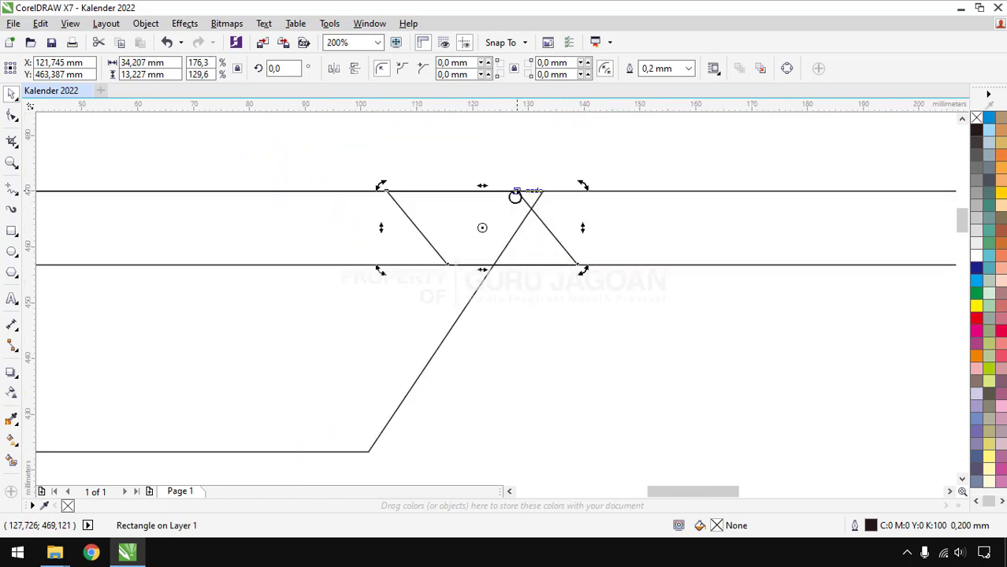
{"action": "left_click_drag", "start_coordinate": [479, 268], "coordinate": [465, 270]}
{"action": "left_click_drag", "start_coordinate": [516, 191], "coordinate": [542, 191]}
{"action": "left_click", "coordinate": [572, 168]}
{"action": "scroll", "coordinate": [442, 184], "scroll_direction": "down", "scroll_amount": 2}
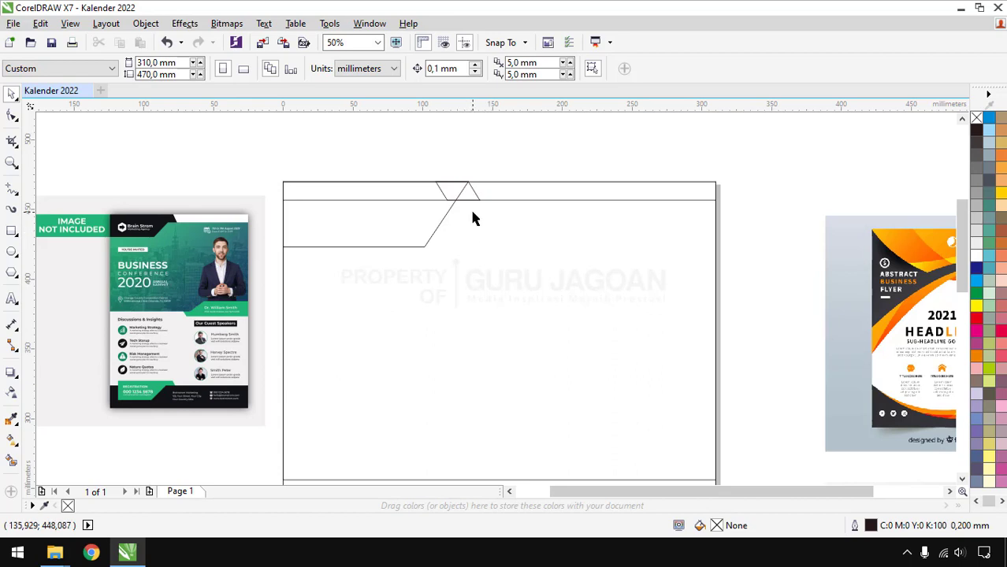
Step: Draw a rectangle about 174 × 39 mm from the page's right edge, overlapping the wide rectangle's bottom edge
{"action": "scroll", "coordinate": [487, 175], "scroll_direction": "down", "scroll_amount": 1}
{"action": "scroll", "coordinate": [494, 365], "scroll_direction": "up", "scroll_amount": 1}
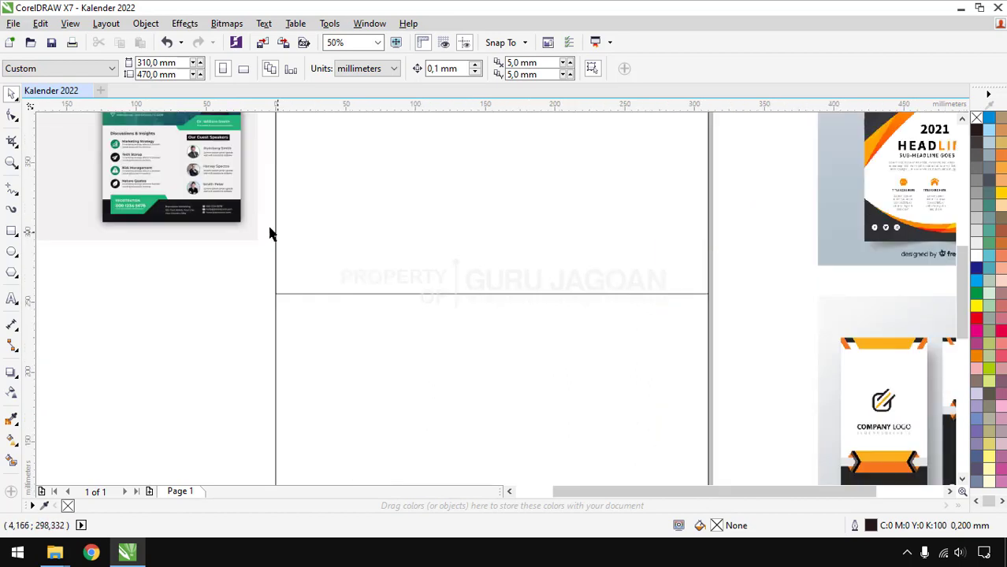
{"action": "scroll", "coordinate": [207, 223], "scroll_direction": "down", "scroll_amount": 1}
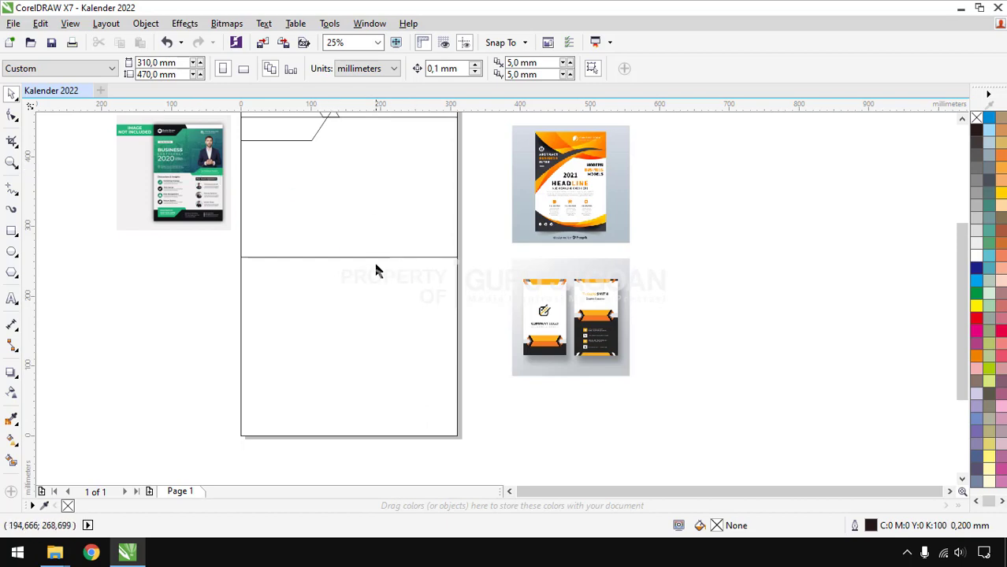
{"action": "scroll", "coordinate": [375, 268], "scroll_direction": "down", "scroll_amount": 1}
{"action": "scroll", "coordinate": [371, 218], "scroll_direction": "up", "scroll_amount": 1}
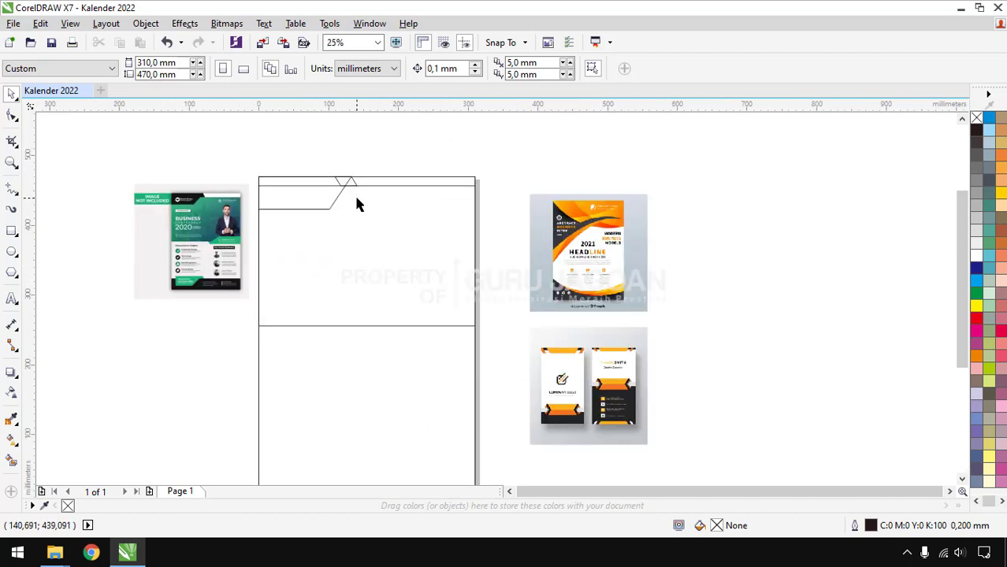
{"action": "left_click", "coordinate": [12, 234]}
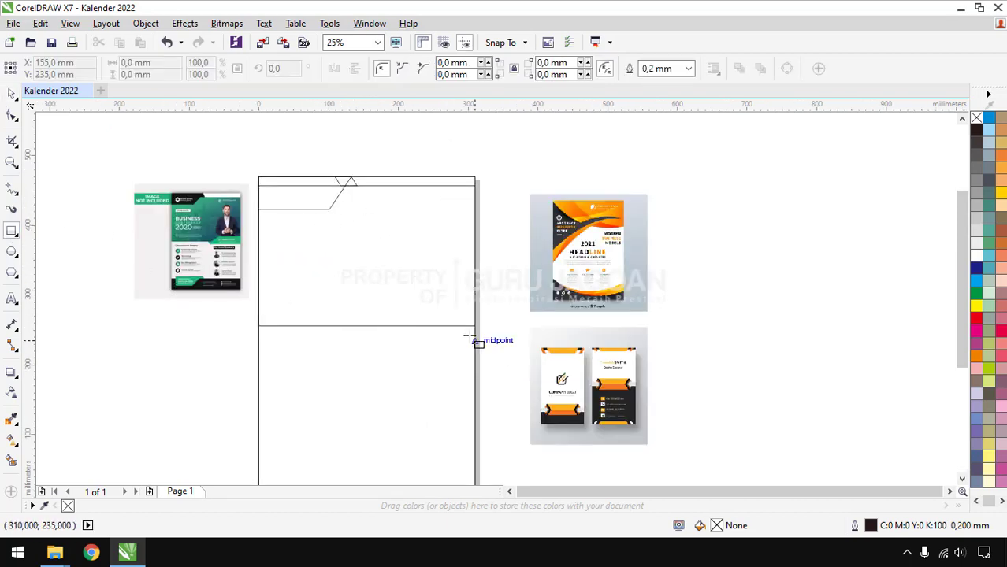
{"action": "scroll", "coordinate": [472, 337], "scroll_direction": "up", "scroll_amount": 1}
{"action": "left_click_drag", "start_coordinate": [479, 332], "coordinate": [236, 276]}
{"action": "scroll", "coordinate": [431, 321], "scroll_direction": "down", "scroll_amount": 1}
{"action": "scroll", "coordinate": [426, 313], "scroll_direction": "up", "scroll_amount": 1}
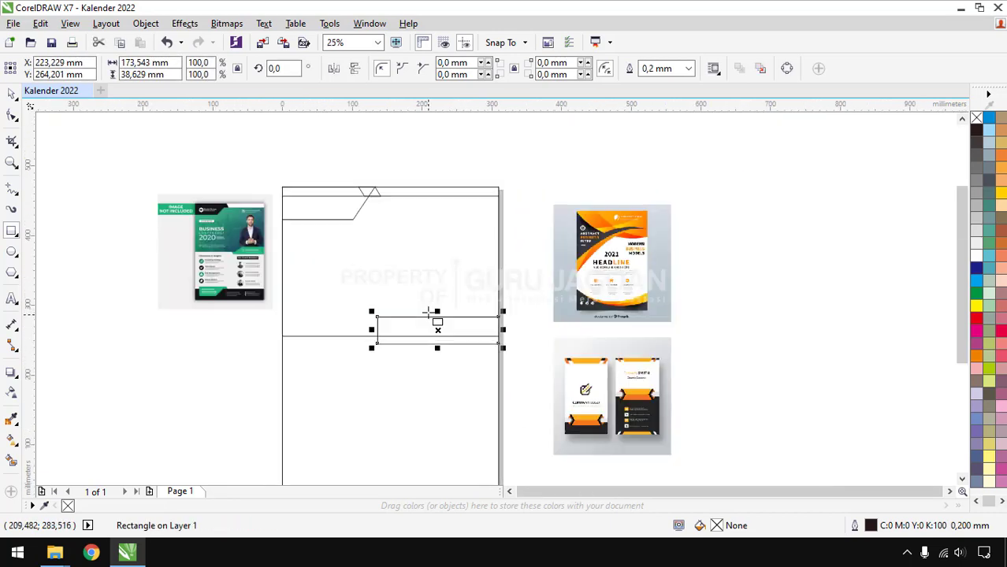
Step: Narrow the new lower rectangle from its left side to about 141 mm wide
{"action": "scroll", "coordinate": [436, 317], "scroll_direction": "up", "scroll_amount": 1}
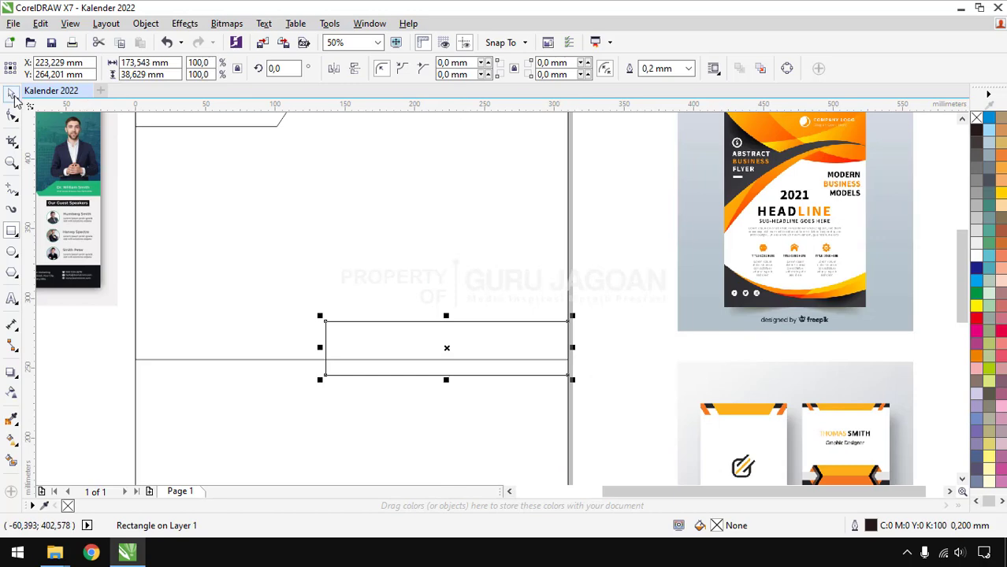
{"action": "left_click_drag", "start_coordinate": [330, 348], "coordinate": [366, 348]}
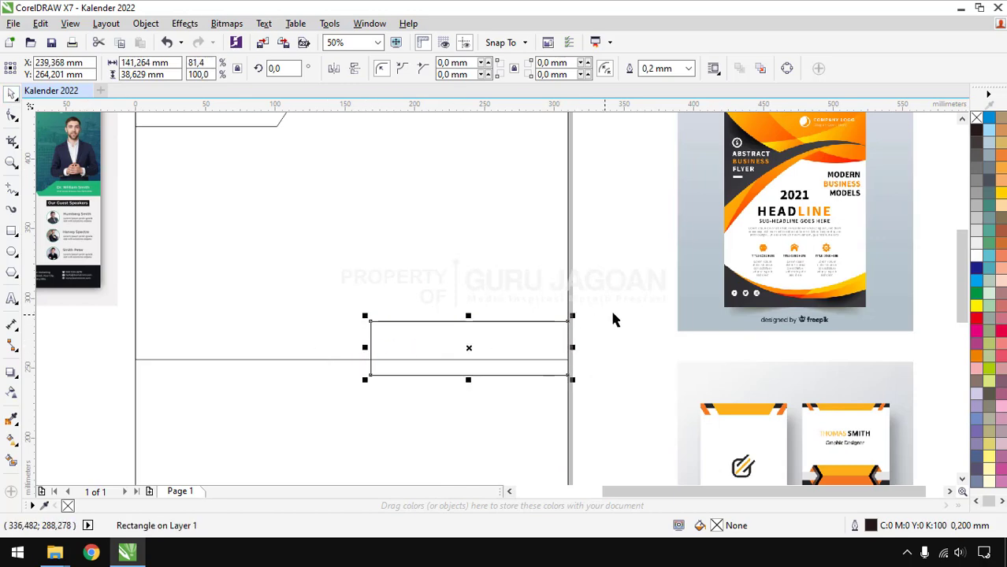
{"action": "scroll", "coordinate": [611, 316], "scroll_direction": "down", "scroll_amount": 1}
{"action": "left_click", "coordinate": [13, 231]}
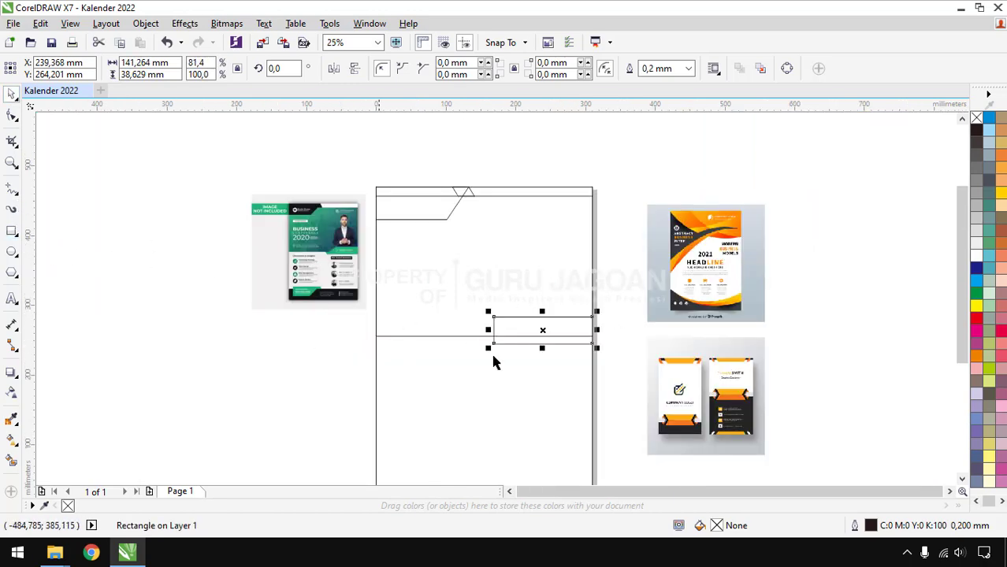
{"action": "scroll", "coordinate": [512, 347], "scroll_direction": "up", "scroll_amount": 1}
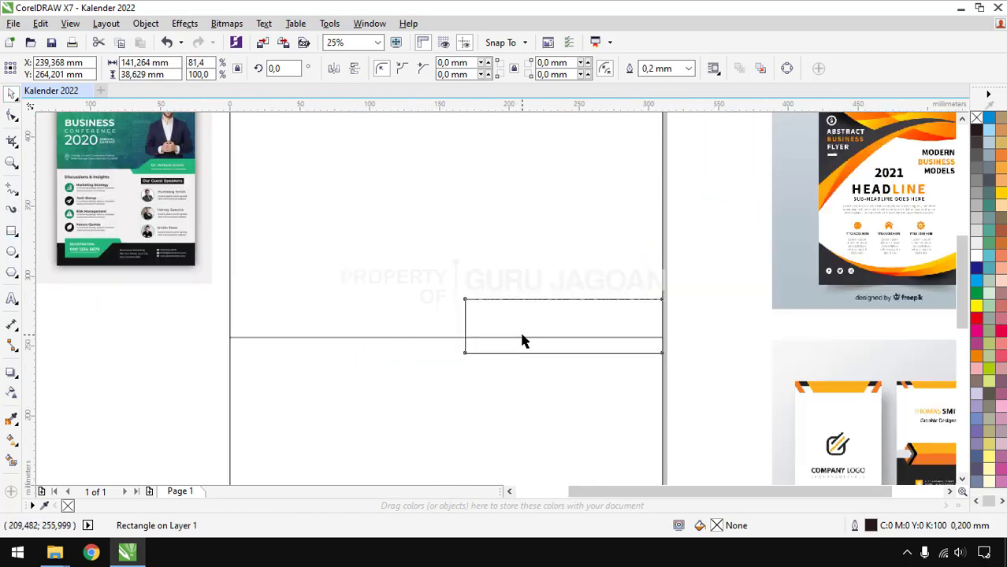
{"action": "left_click", "coordinate": [12, 117]}
{"action": "left_click_drag", "start_coordinate": [466, 299], "coordinate": [488, 301]}
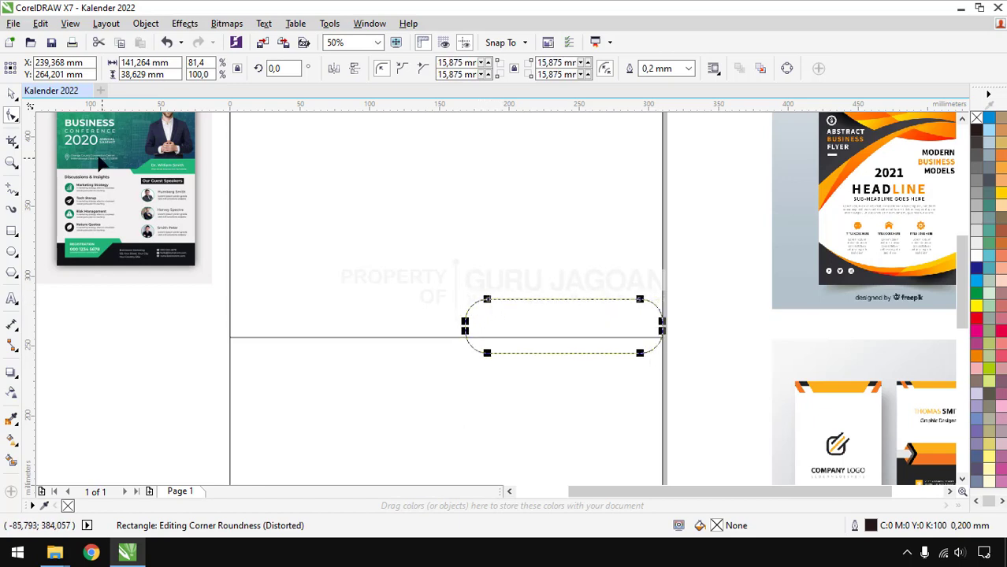
{"action": "left_click", "coordinate": [167, 43]}
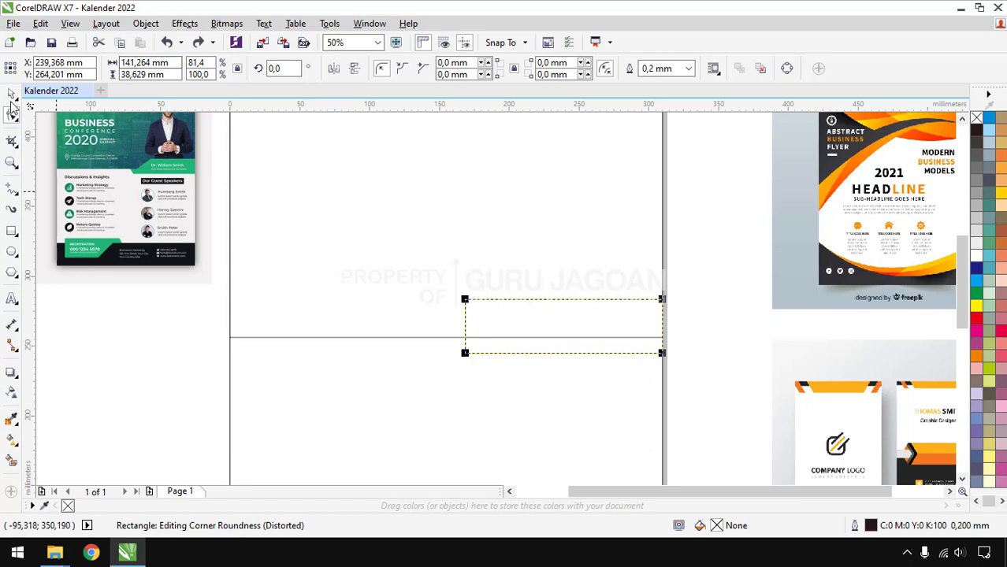
Step: Convert the lower-right rectangle to curves and shift its upper-left corner about 35 mm inward to slant its left side
{"action": "left_click", "coordinate": [146, 24]}
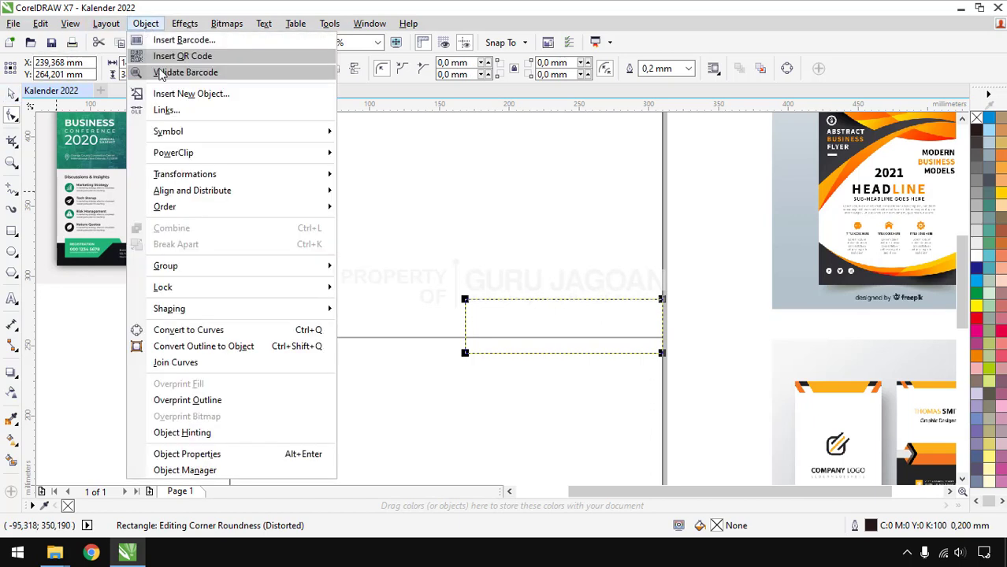
{"action": "left_click", "coordinate": [229, 334]}
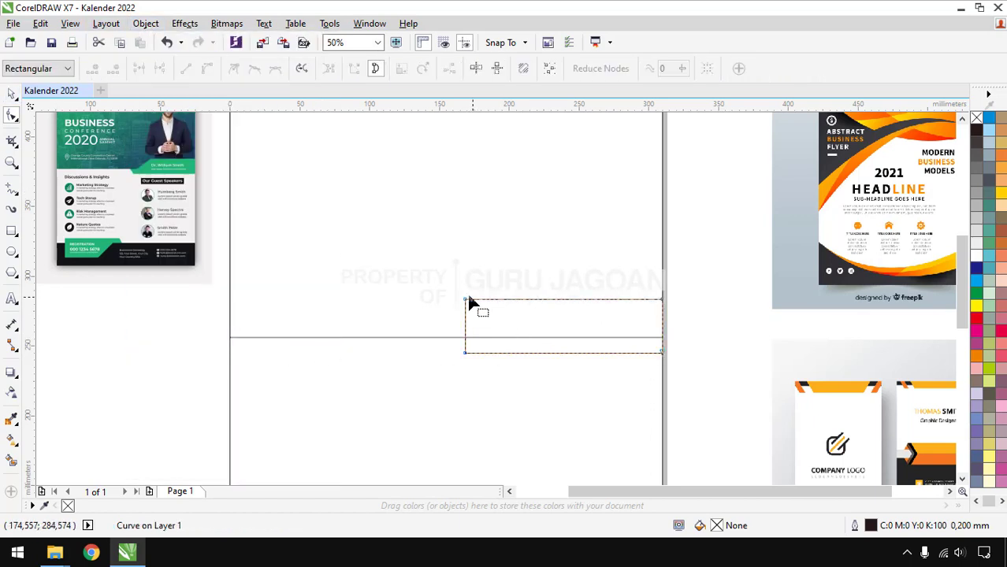
{"action": "left_click_drag", "start_coordinate": [465, 302], "coordinate": [515, 299]}
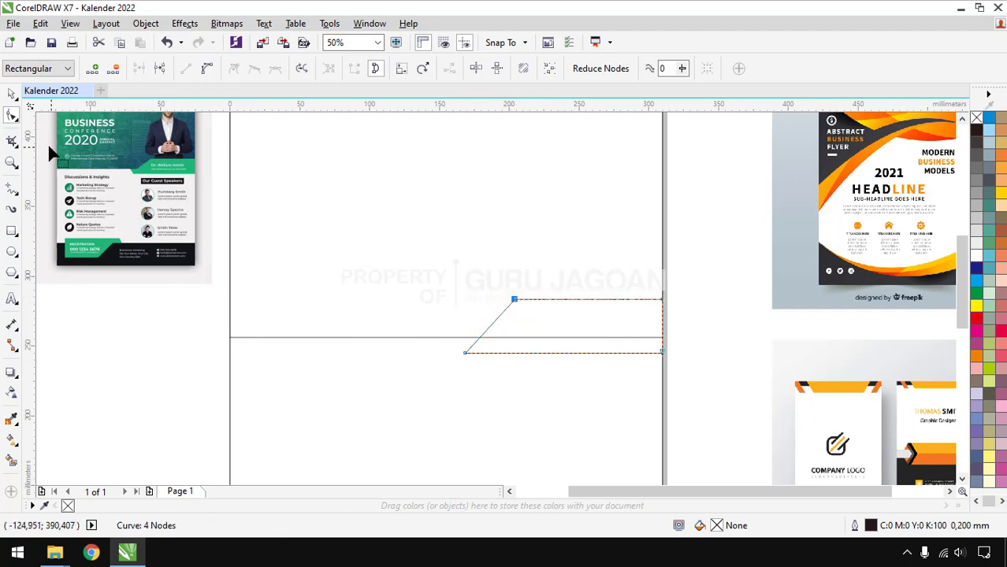
{"action": "left_click", "coordinate": [12, 93]}
Step: Draw a rectangle about 45 × 22 mm from the slanted shape's lower-left corner and skew its top leftward into a parallelogram
{"action": "left_click", "coordinate": [13, 233]}
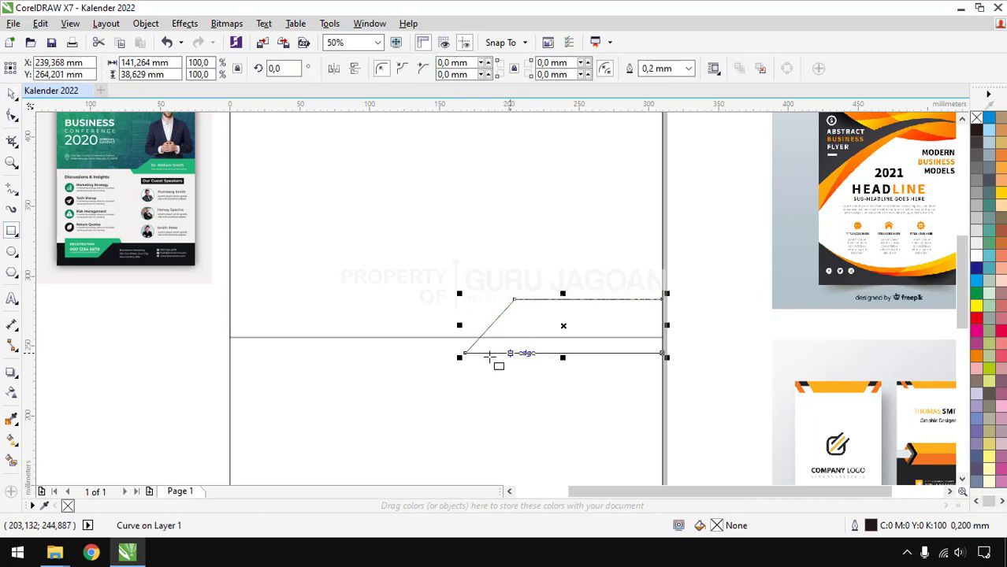
{"action": "left_click_drag", "start_coordinate": [465, 354], "coordinate": [532, 317]}
{"action": "left_click", "coordinate": [12, 93]}
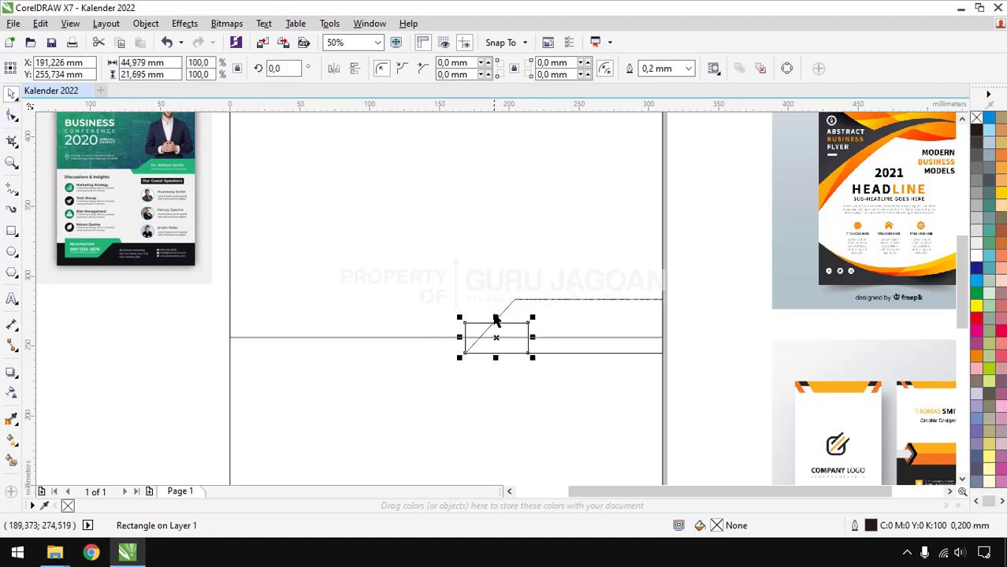
{"action": "scroll", "coordinate": [483, 332], "scroll_direction": "up", "scroll_amount": 1}
{"action": "left_click", "coordinate": [514, 339]}
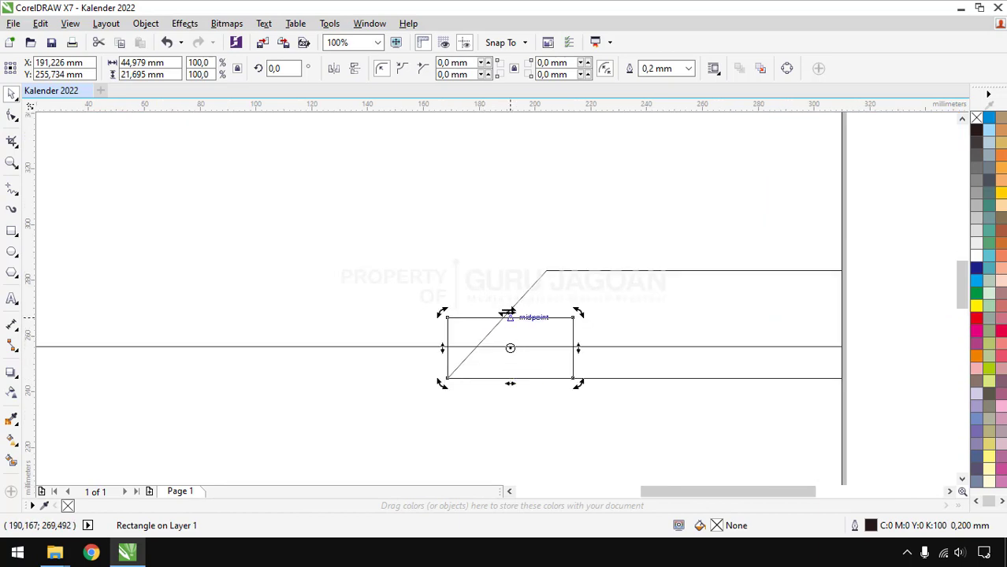
{"action": "left_click_drag", "start_coordinate": [510, 315], "coordinate": [450, 317]}
{"action": "scroll", "coordinate": [558, 376], "scroll_direction": "down", "scroll_amount": 1}
{"action": "scroll", "coordinate": [557, 375], "scroll_direction": "down", "scroll_amount": 1}
{"action": "left_click", "coordinate": [614, 383]}
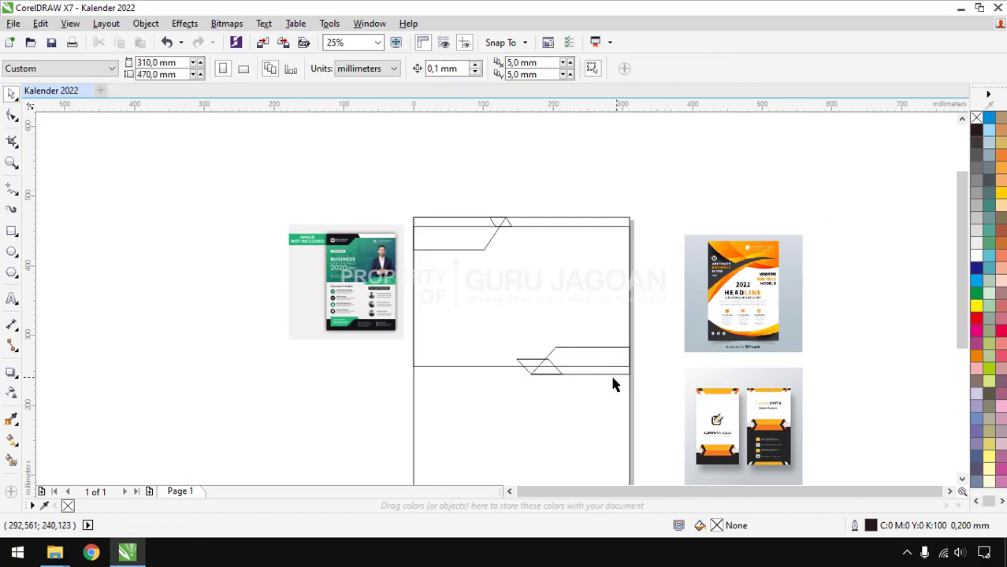
Step: Enlarge the header's small parallelogram to extend below the thin band and align its upper-right corner with the slanted shape's upper-right corner
{"action": "scroll", "coordinate": [505, 285], "scroll_direction": "up", "scroll_amount": 1}
{"action": "scroll", "coordinate": [506, 221], "scroll_direction": "up", "scroll_amount": 1}
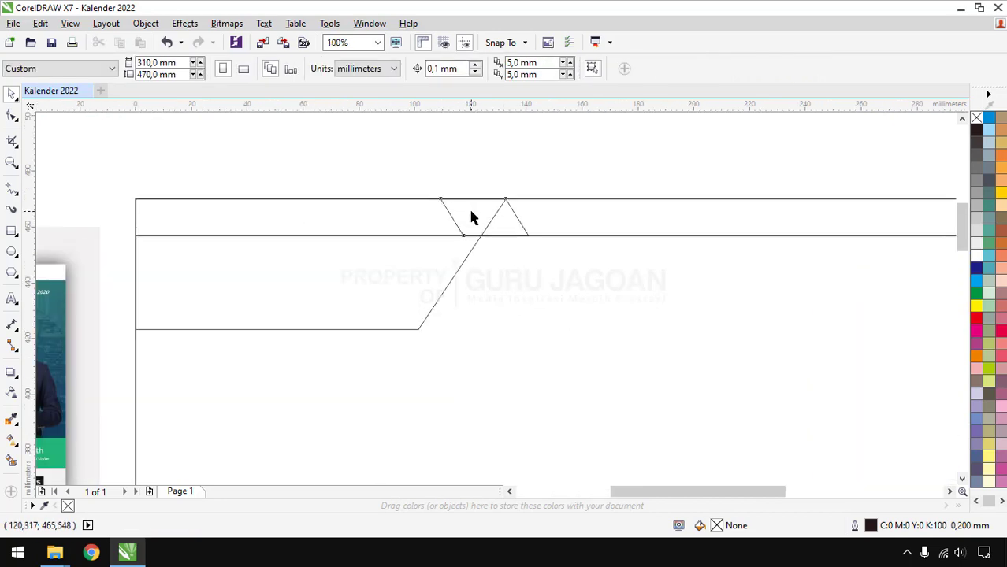
{"action": "left_click", "coordinate": [481, 234]}
{"action": "left_click_drag", "start_coordinate": [435, 241], "coordinate": [387, 271]}
{"action": "left_click_drag", "start_coordinate": [493, 200], "coordinate": [506, 198]}
{"action": "left_click", "coordinate": [518, 168]}
{"action": "scroll", "coordinate": [442, 178], "scroll_direction": "down", "scroll_amount": 2}
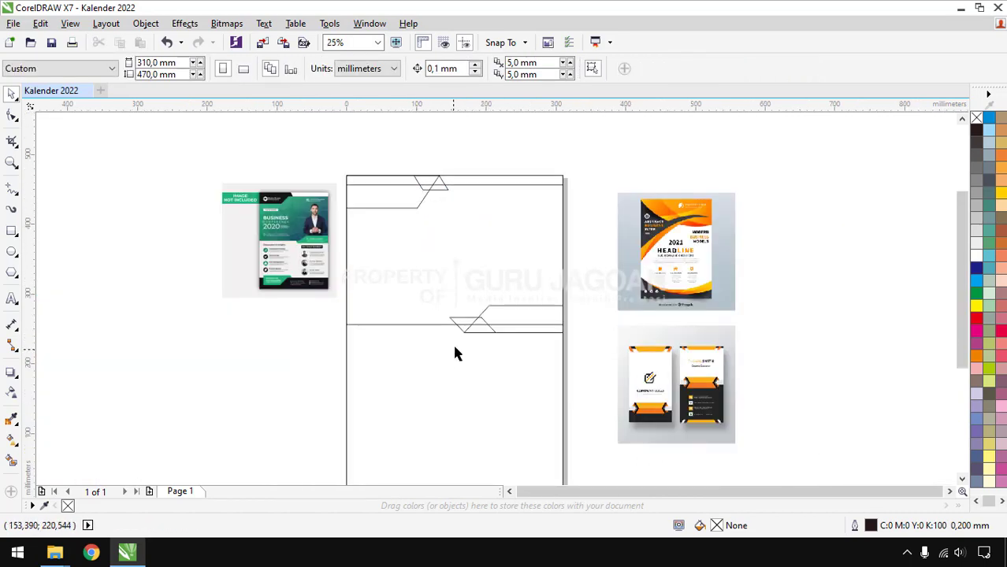
Step: Draw a full-width rectangle about 310 × 37 mm along the page's bottom edge
{"action": "scroll", "coordinate": [448, 218], "scroll_direction": "down", "scroll_amount": 1}
{"action": "scroll", "coordinate": [446, 366], "scroll_direction": "up", "scroll_amount": 1}
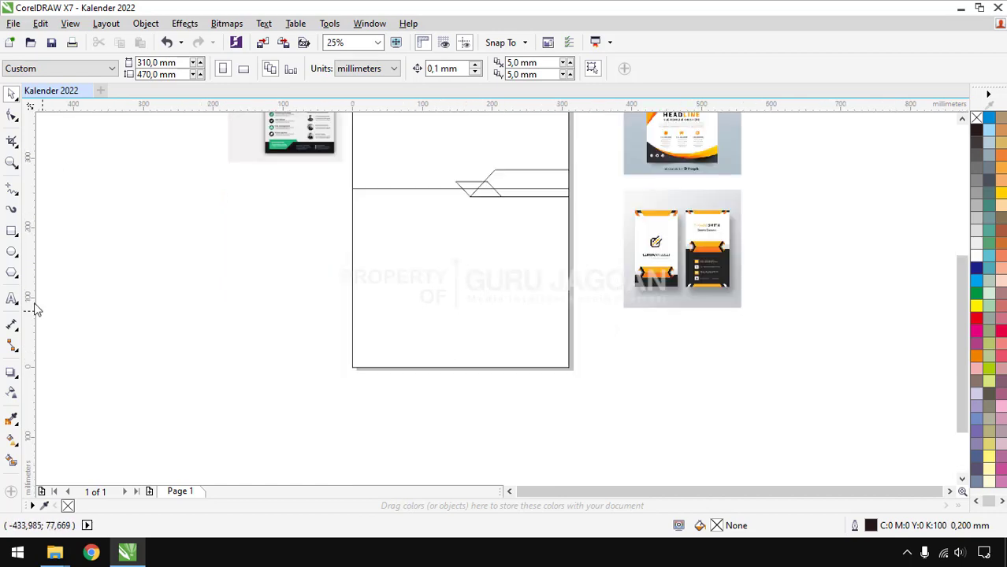
{"action": "left_click", "coordinate": [11, 232]}
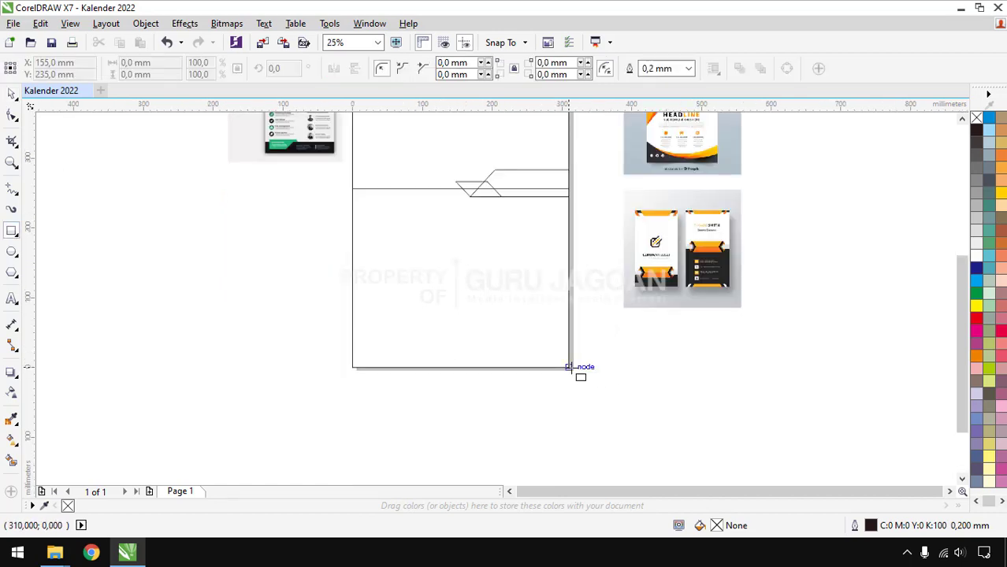
{"action": "mouse_move", "coordinate": [569, 367]}
{"action": "left_mouse_down"}
{"action": "mouse_move", "coordinate": [533, 351]}
{"action": "mouse_move", "coordinate": [352, 341]}
{"action": "left_mouse_up"}
{"action": "scroll", "coordinate": [451, 414], "scroll_direction": "down", "scroll_amount": 2}
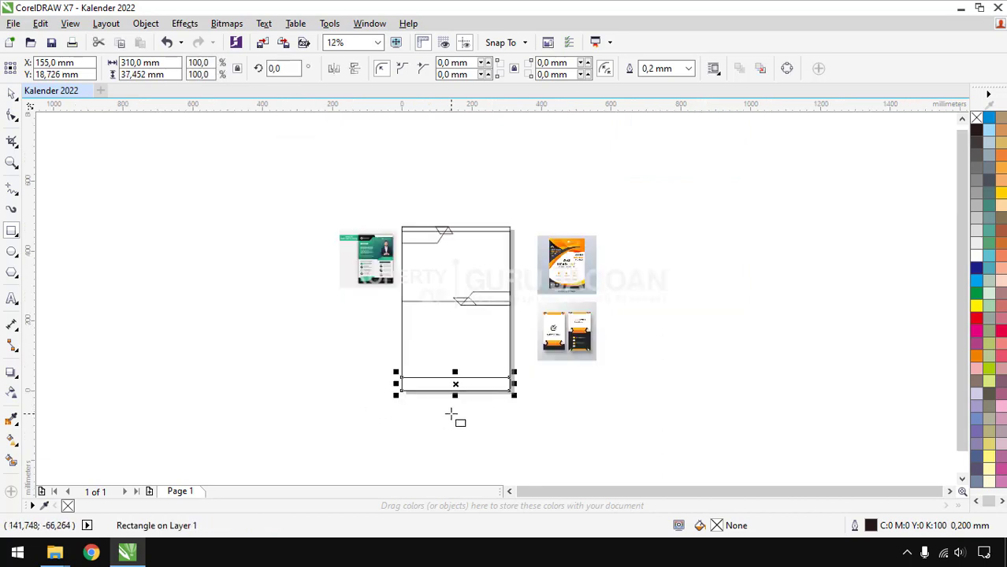
{"action": "scroll", "coordinate": [455, 396], "scroll_direction": "up", "scroll_amount": 2}
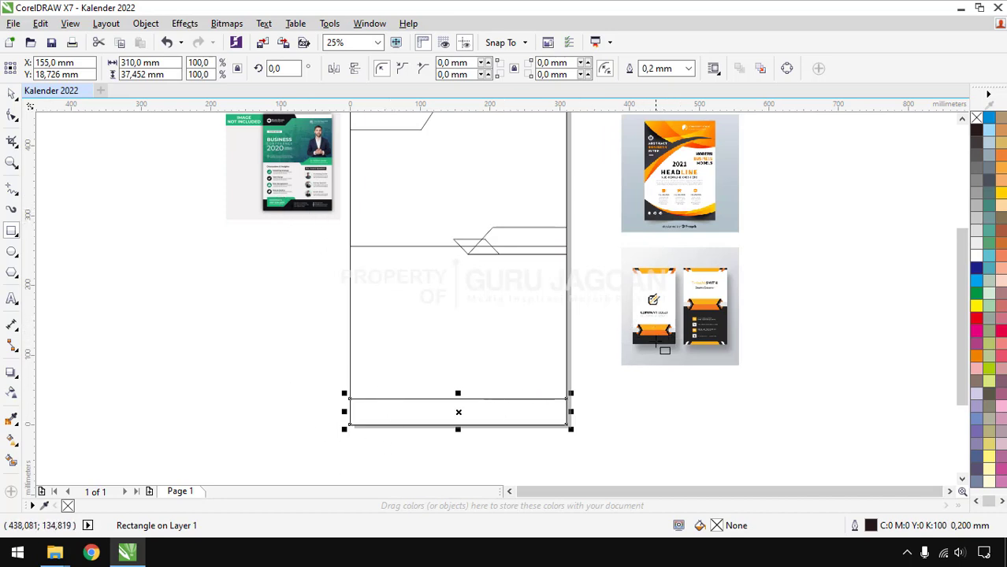
Step: Draw a rectangle about 124 × 23 mm across the middle of the bottom band's upper edge
{"action": "scroll", "coordinate": [438, 293], "scroll_direction": "down", "scroll_amount": 1}
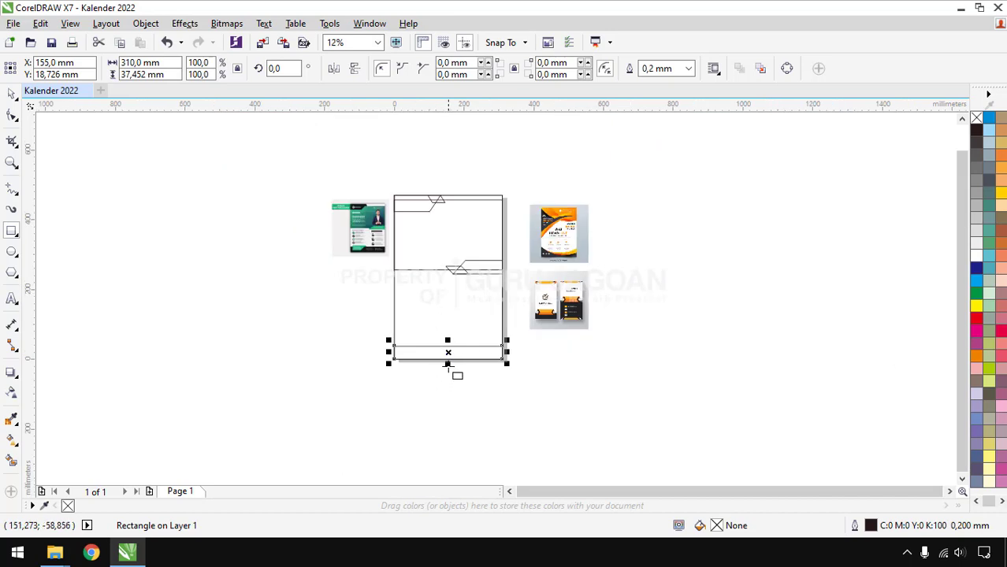
{"action": "scroll", "coordinate": [456, 373], "scroll_direction": "up", "scroll_amount": 2}
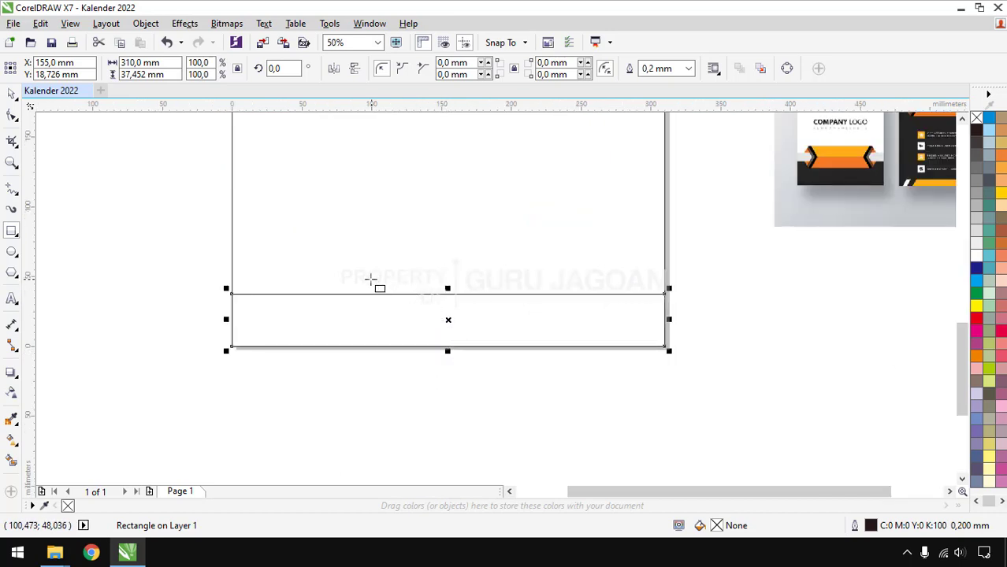
{"action": "mouse_move", "coordinate": [369, 277]}
{"action": "left_mouse_down"}
{"action": "mouse_move", "coordinate": [469, 281]}
{"action": "mouse_move", "coordinate": [543, 310]}
{"action": "left_mouse_up"}
{"action": "left_click", "coordinate": [12, 94]}
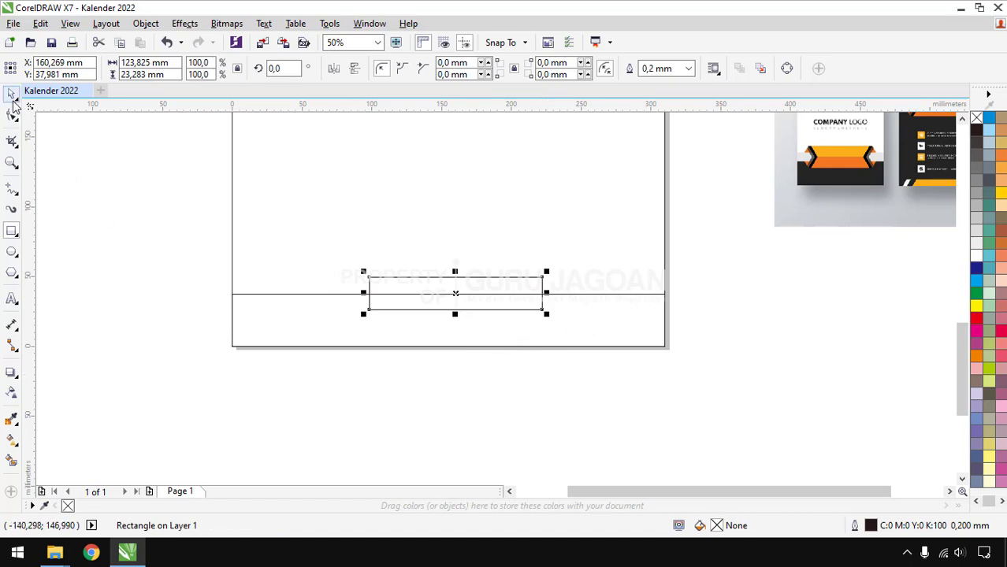
{"action": "left_click", "coordinate": [101, 222]}
{"action": "scroll", "coordinate": [354, 405], "scroll_direction": "down", "scroll_amount": 1}
{"action": "scroll", "coordinate": [360, 404], "scroll_direction": "down", "scroll_amount": 1}
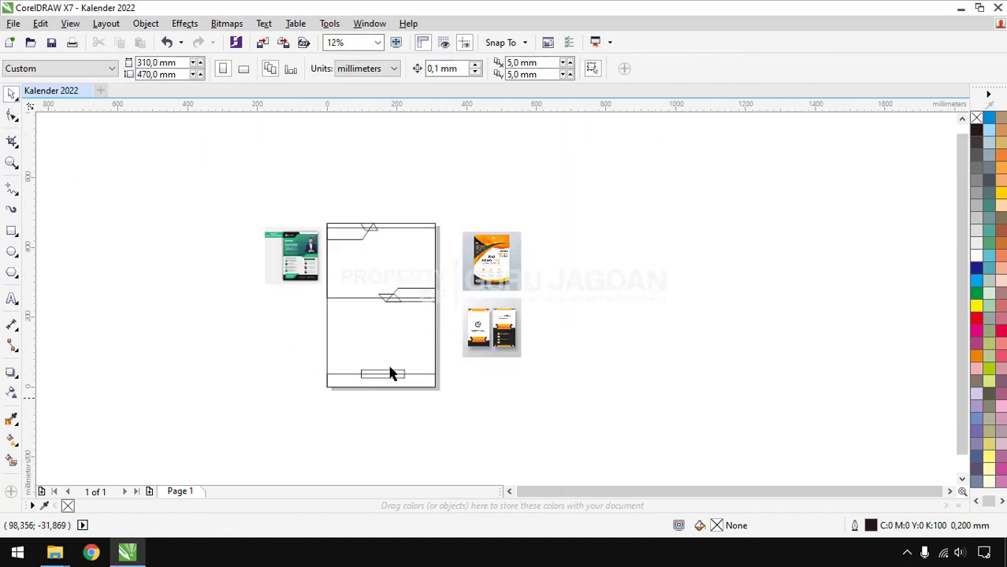
{"action": "scroll", "coordinate": [370, 316], "scroll_direction": "up", "scroll_amount": 1}
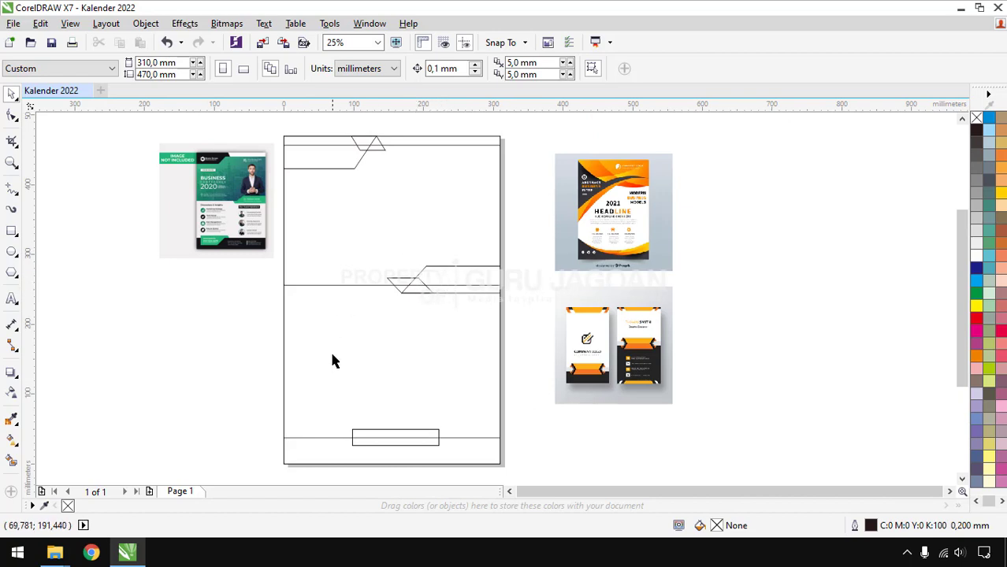
Step: Convert the small banner rectangle to curves and centre it vertically on the bottom band's upper edge
{"action": "scroll", "coordinate": [350, 461], "scroll_direction": "up", "scroll_amount": 2}
{"action": "left_click", "coordinate": [364, 411]}
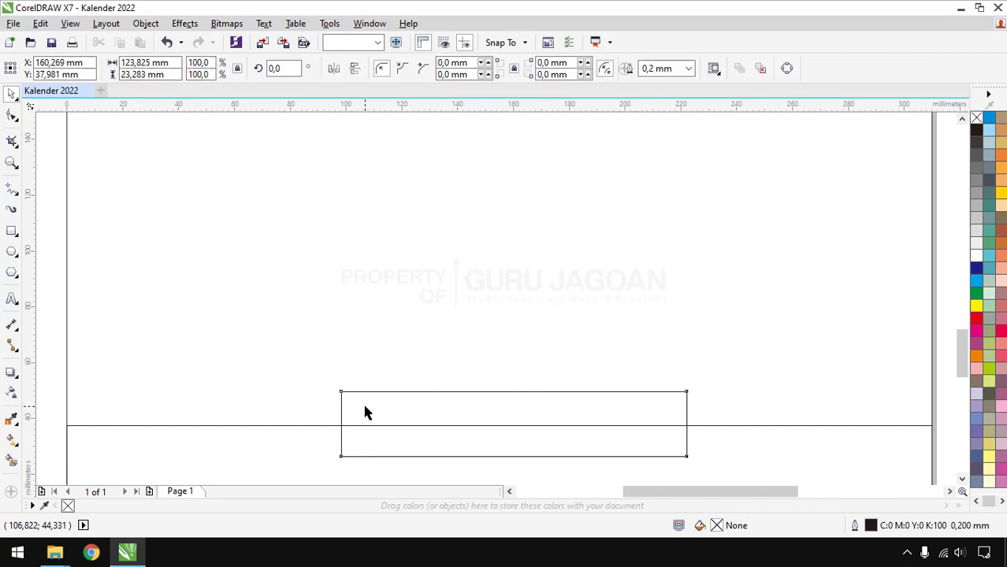
{"action": "left_click_drag", "start_coordinate": [515, 426], "coordinate": [519, 407]}
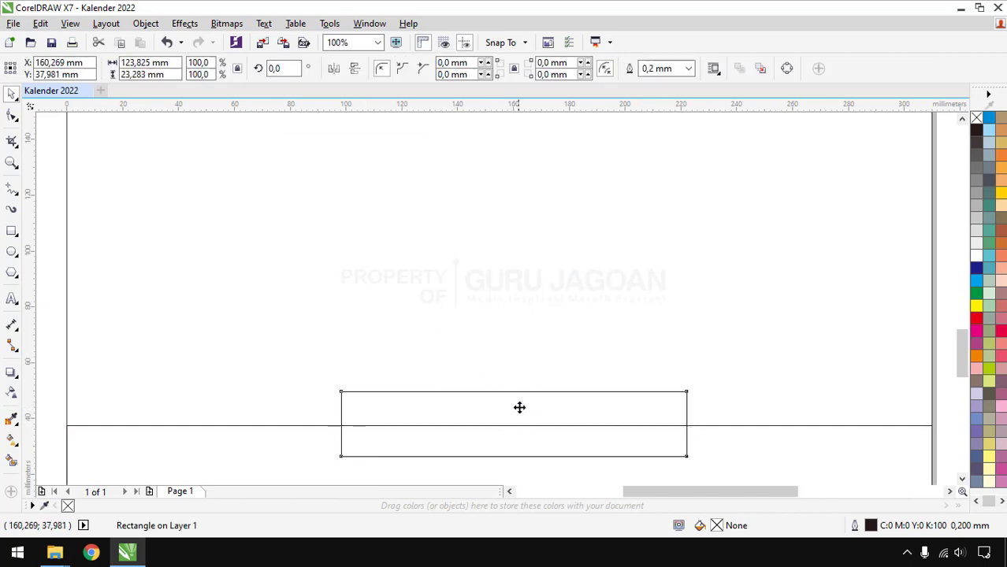
{"action": "scroll", "coordinate": [457, 323], "scroll_direction": "down", "scroll_amount": 1}
{"action": "scroll", "coordinate": [445, 390], "scroll_direction": "up", "scroll_amount": 2}
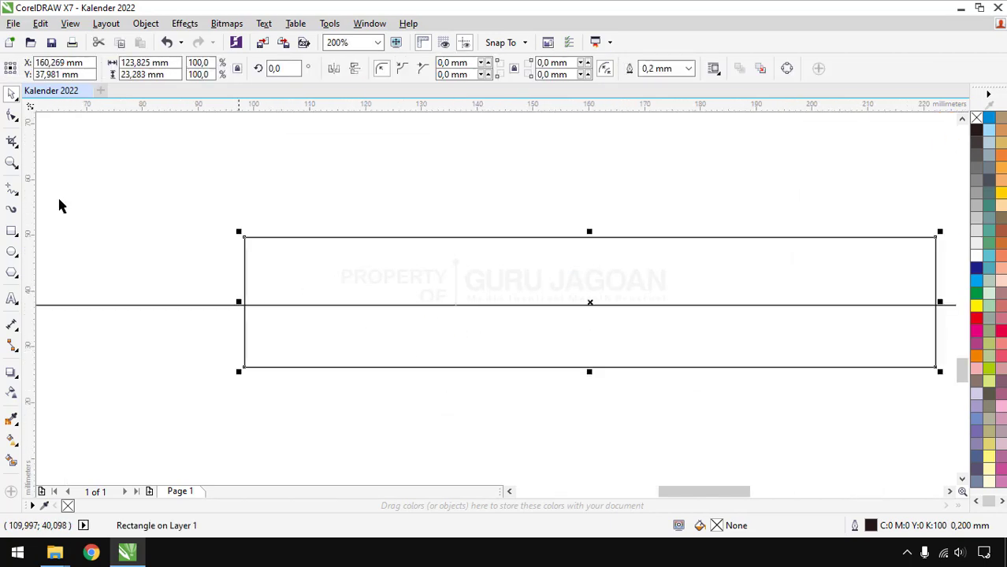
{"action": "left_click", "coordinate": [145, 24]}
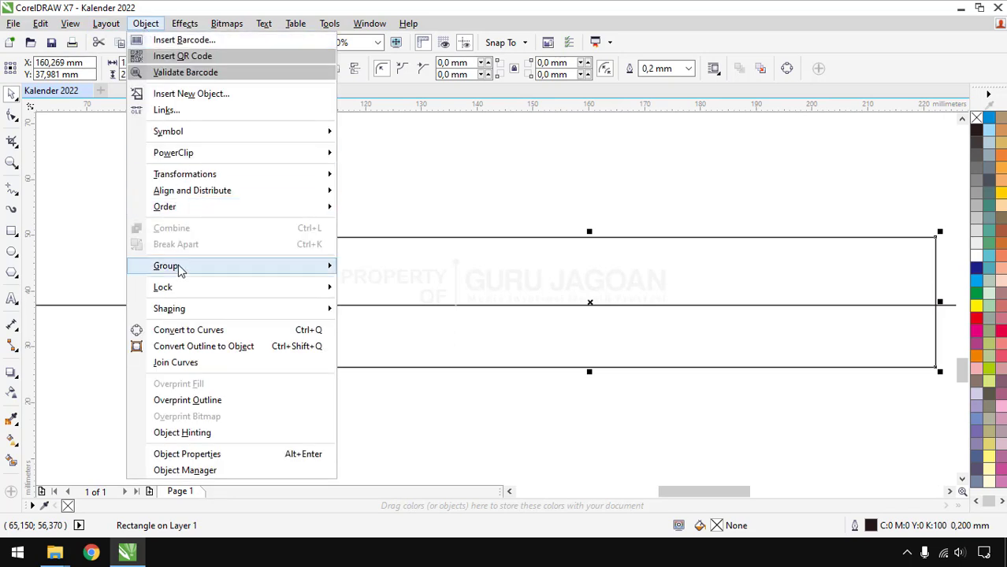
{"action": "left_click", "coordinate": [200, 336]}
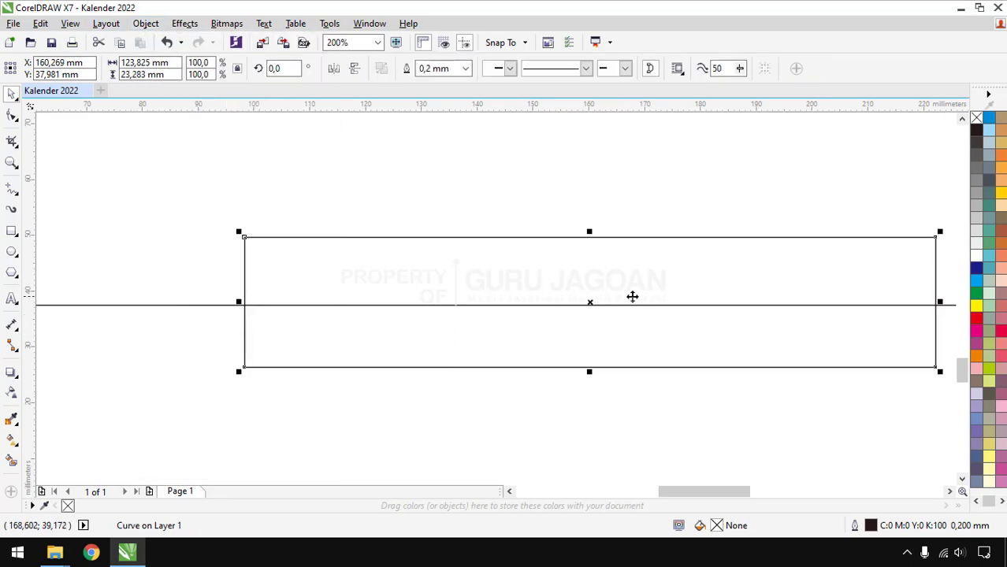
{"action": "scroll", "coordinate": [578, 295], "scroll_direction": "up", "scroll_amount": 2}
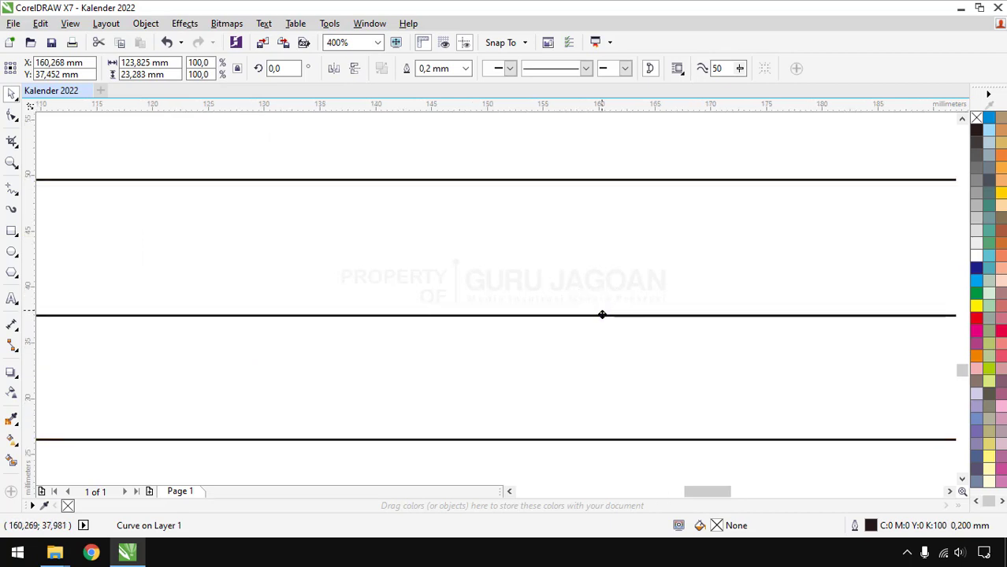
{"action": "scroll", "coordinate": [600, 314], "scroll_direction": "down", "scroll_amount": 2}
Step: Add a node on the banner's left side and pull it inward along the band's upper edge to form a notch about 12 mm deep
{"action": "key", "text": "F10"}
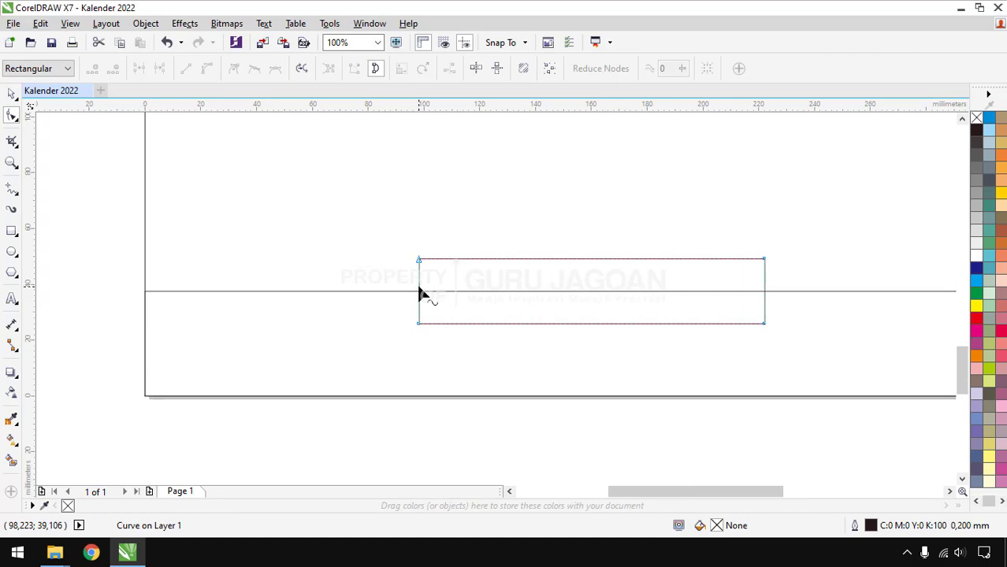
{"action": "scroll", "coordinate": [420, 288], "scroll_direction": "up", "scroll_amount": 3}
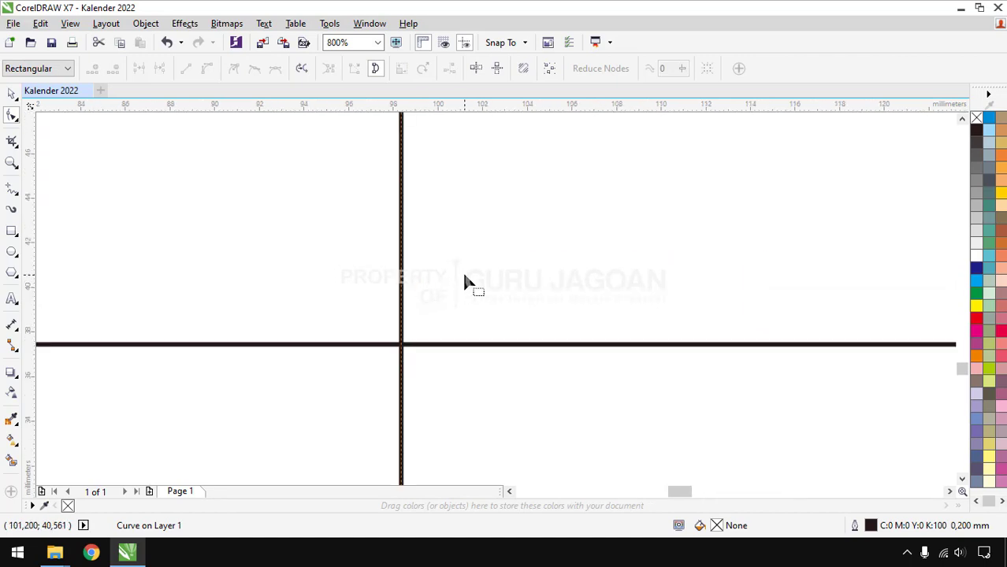
{"action": "left_click", "coordinate": [402, 285]}
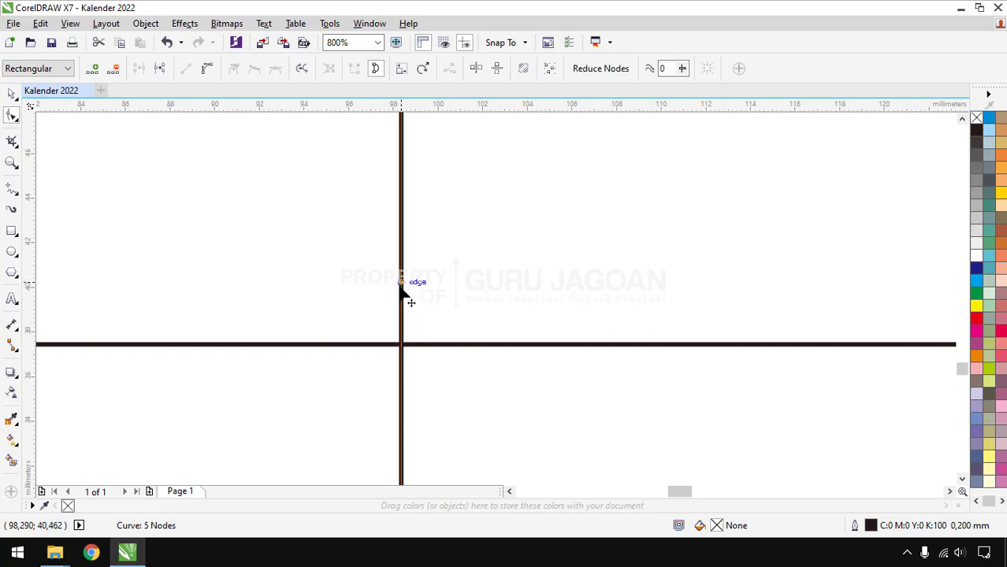
{"action": "left_click_drag", "start_coordinate": [402, 288], "coordinate": [455, 339]}
{"action": "scroll", "coordinate": [390, 345], "scroll_direction": "down", "scroll_amount": 4}
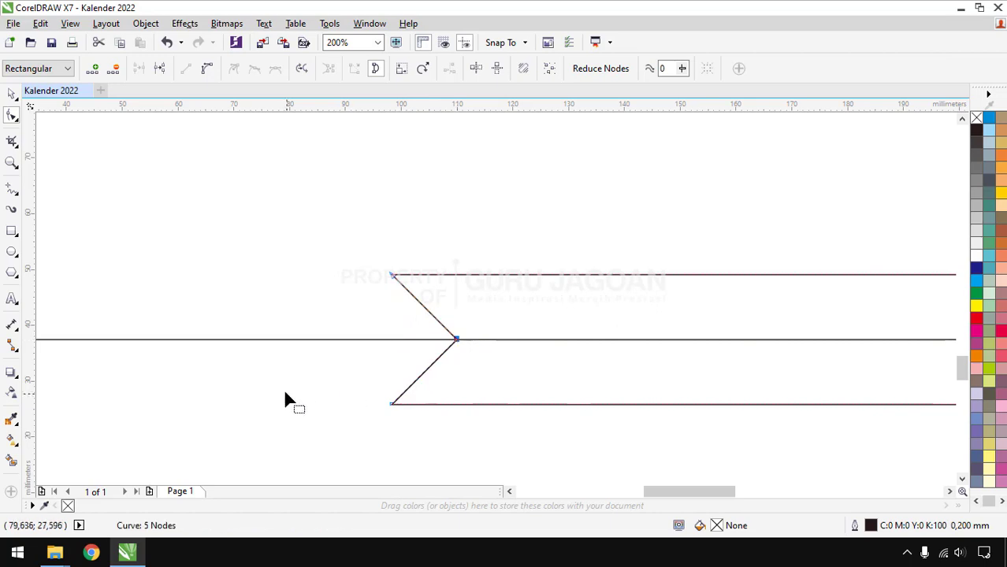
Step: Add a node on the banner's right side and pull it inward along the band's upper edge to form a notch about 10 mm deep
{"action": "scroll", "coordinate": [278, 364], "scroll_direction": "down", "scroll_amount": 4}
{"action": "scroll", "coordinate": [479, 360], "scroll_direction": "up", "scroll_amount": 4}
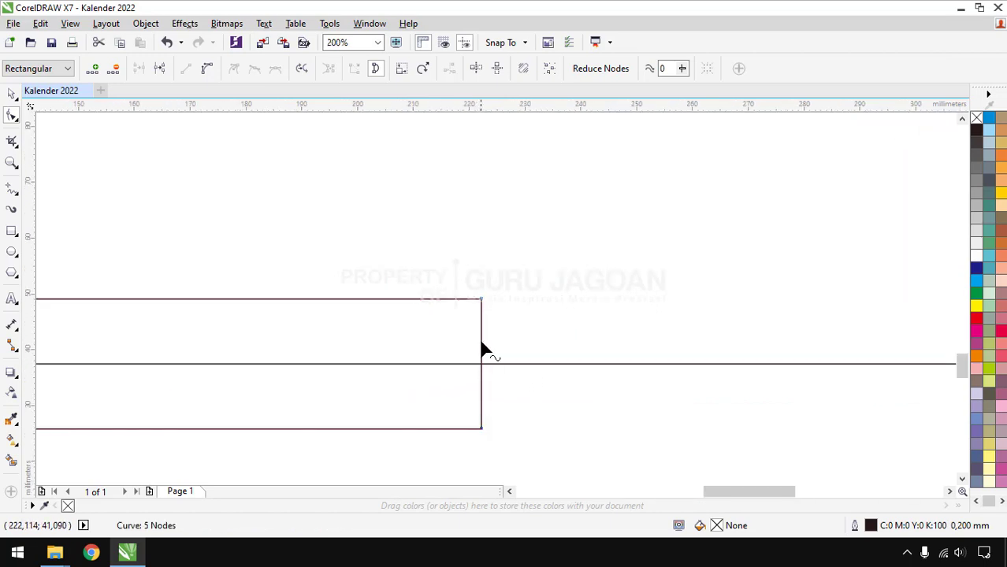
{"action": "left_click", "coordinate": [481, 344]}
{"action": "double_click", "coordinate": [482, 343]}
{"action": "left_click_drag", "start_coordinate": [481, 342], "coordinate": [422, 363]}
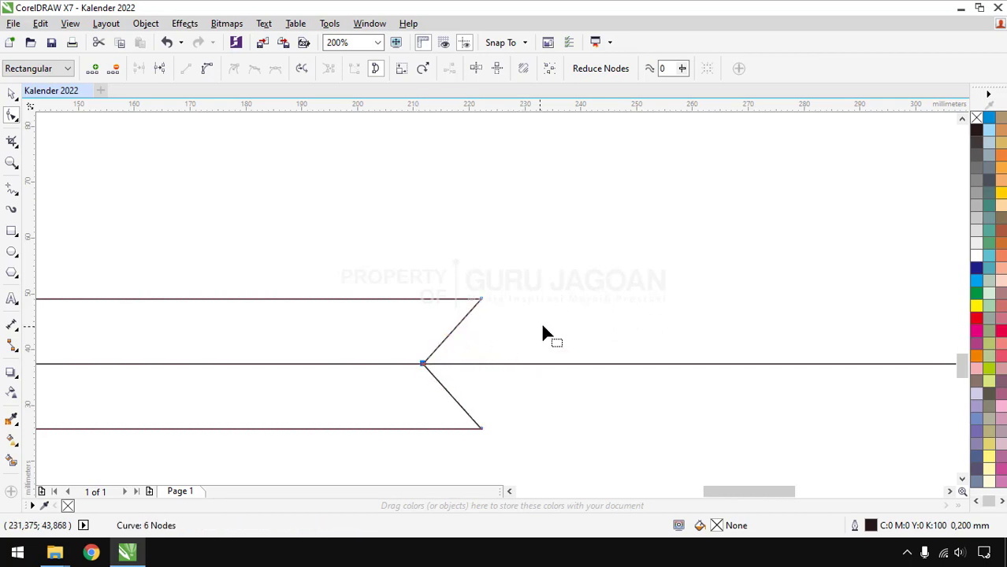
{"action": "scroll", "coordinate": [546, 337], "scroll_direction": "down", "scroll_amount": 2}
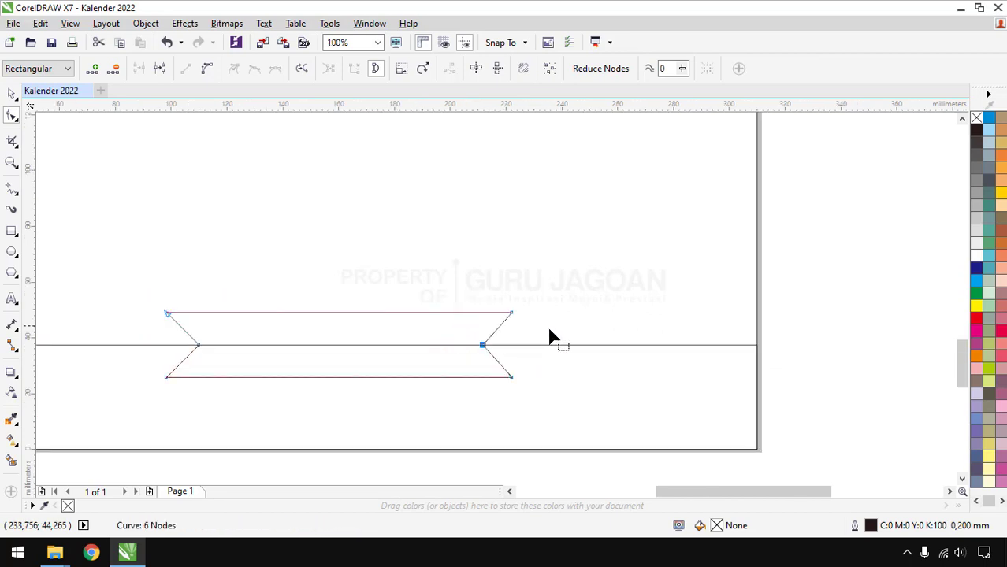
{"action": "left_click", "coordinate": [12, 93]}
{"action": "left_click", "coordinate": [816, 283]}
{"action": "scroll", "coordinate": [294, 327], "scroll_direction": "down", "scroll_amount": 2}
{"action": "scroll", "coordinate": [290, 322], "scroll_direction": "up", "scroll_amount": 3}
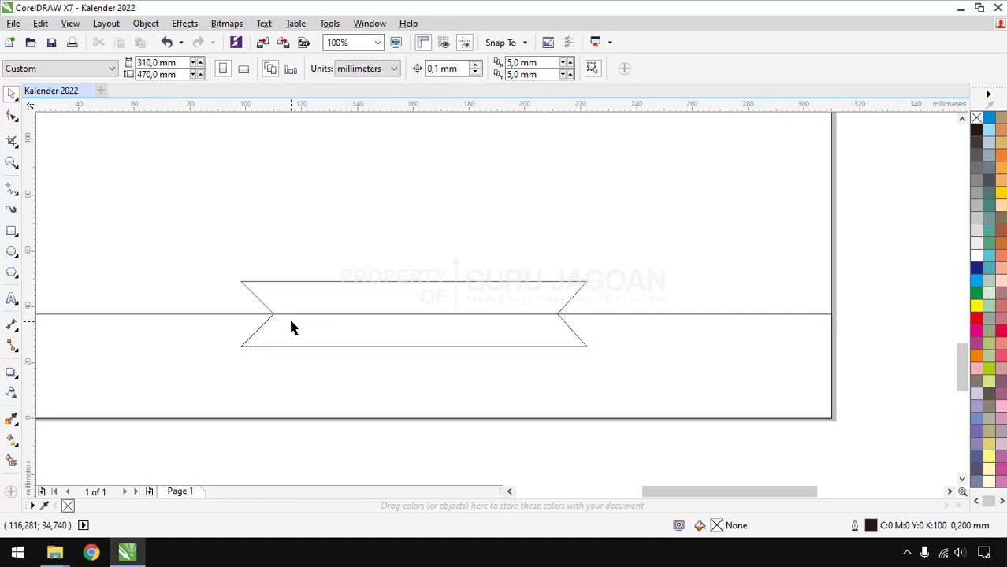
{"action": "scroll", "coordinate": [291, 334], "scroll_direction": "down", "scroll_amount": 1}
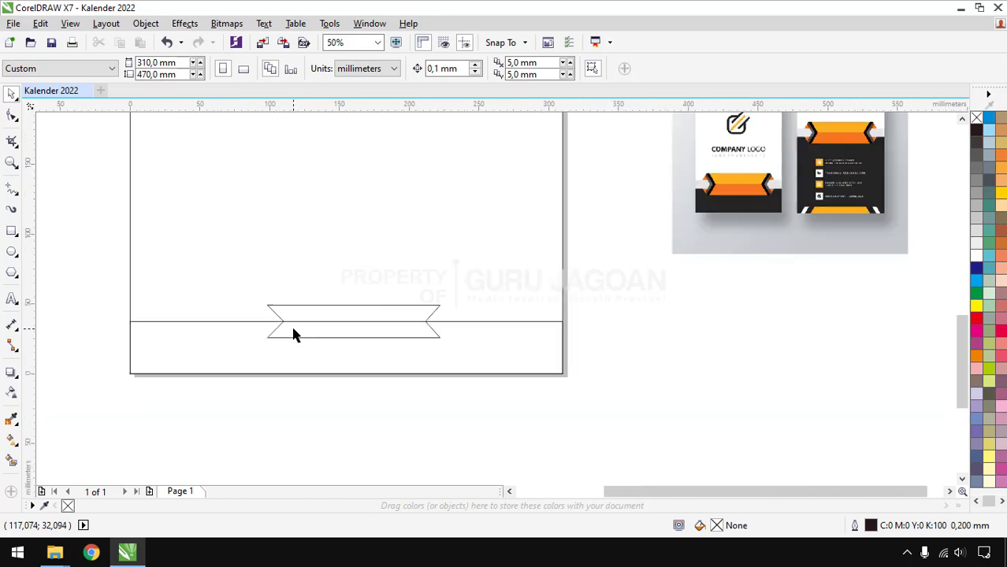
Step: Draw a rectangle about 17 × 16 mm starting from the upper-left corner of the small bottom banner
{"action": "scroll", "coordinate": [294, 336], "scroll_direction": "down", "scroll_amount": 1}
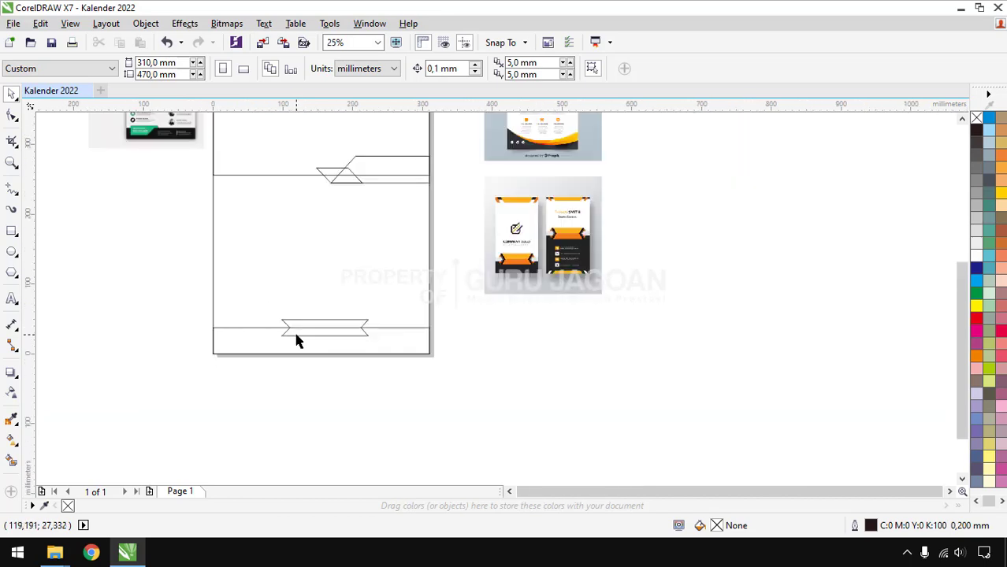
{"action": "scroll", "coordinate": [298, 340], "scroll_direction": "up", "scroll_amount": 2}
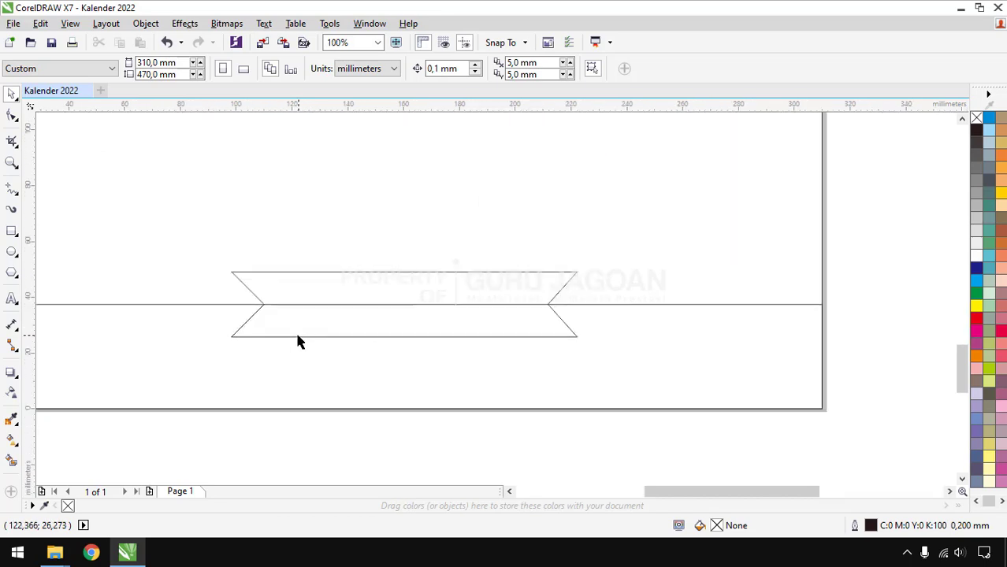
{"action": "left_click", "coordinate": [12, 231]}
{"action": "scroll", "coordinate": [210, 281], "scroll_direction": "up", "scroll_amount": 2}
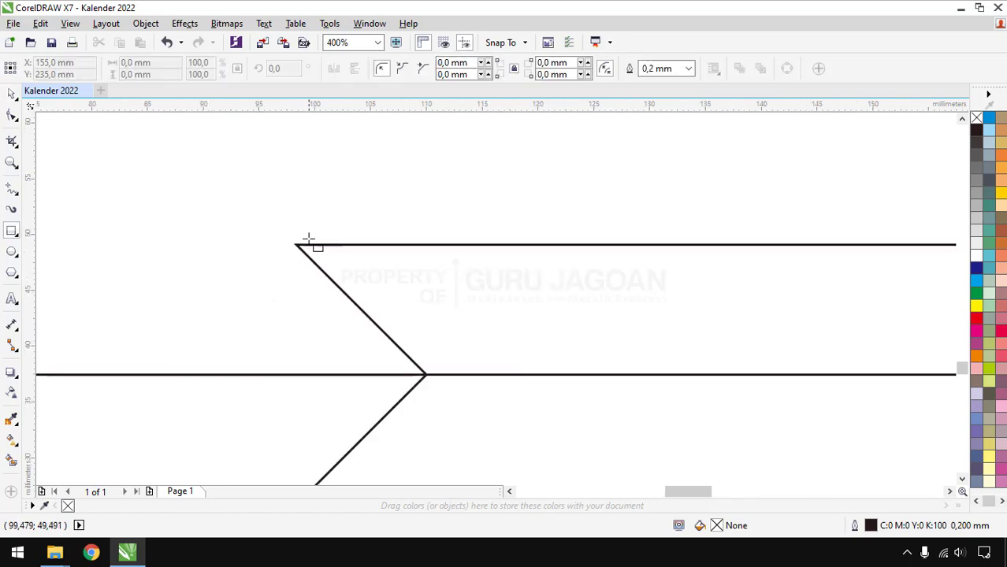
{"action": "left_click_drag", "start_coordinate": [297, 245], "coordinate": [490, 424]}
{"action": "scroll", "coordinate": [482, 399], "scroll_direction": "down", "scroll_amount": 2}
{"action": "scroll", "coordinate": [418, 254], "scroll_direction": "up", "scroll_amount": 1}
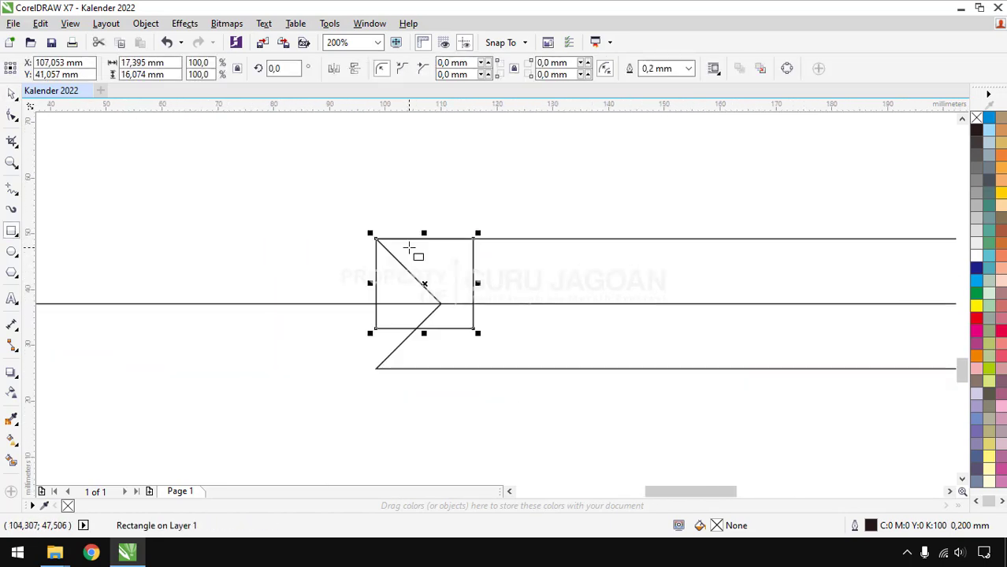
Step: Skew the small rectangle horizontally so its lower edge shifts about 7 mm left, forming a parallelogram
{"action": "left_click", "coordinate": [11, 93]}
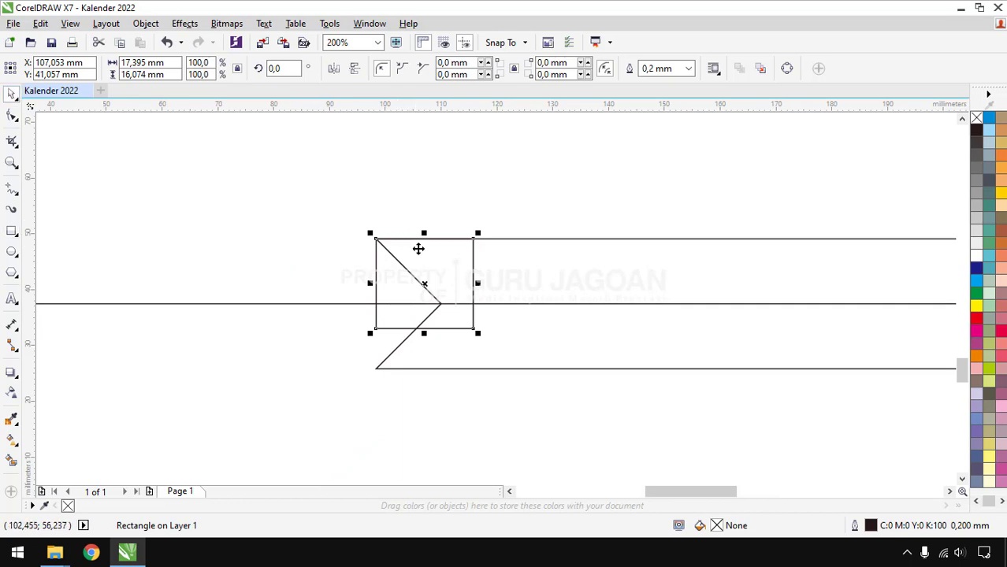
{"action": "left_click", "coordinate": [401, 281]}
{"action": "left_click_drag", "start_coordinate": [423, 333], "coordinate": [382, 333]}
{"action": "scroll", "coordinate": [364, 178], "scroll_direction": "down", "scroll_amount": 1}
{"action": "left_click", "coordinate": [432, 186]}
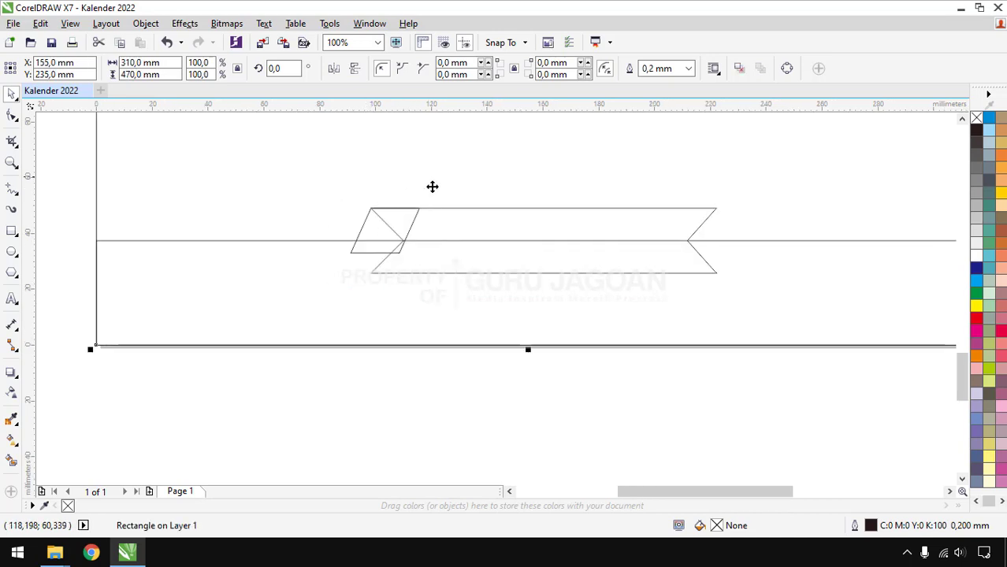
Step: Place a duplicate of the parallelogram to the right of the bottom banner, keeping the original in place
{"action": "left_click", "coordinate": [370, 240]}
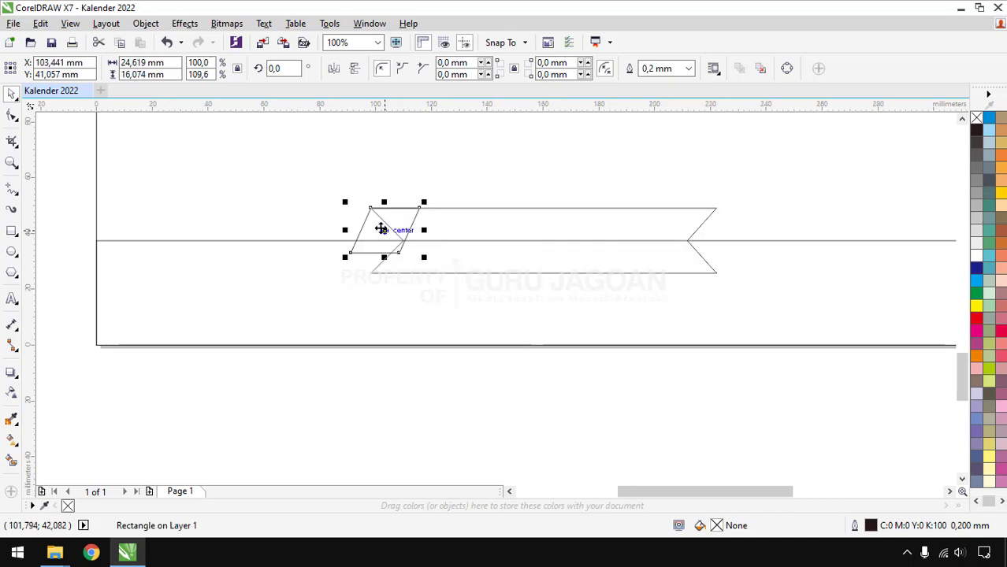
{"action": "left_click_drag", "start_coordinate": [382, 229], "coordinate": [814, 196]}
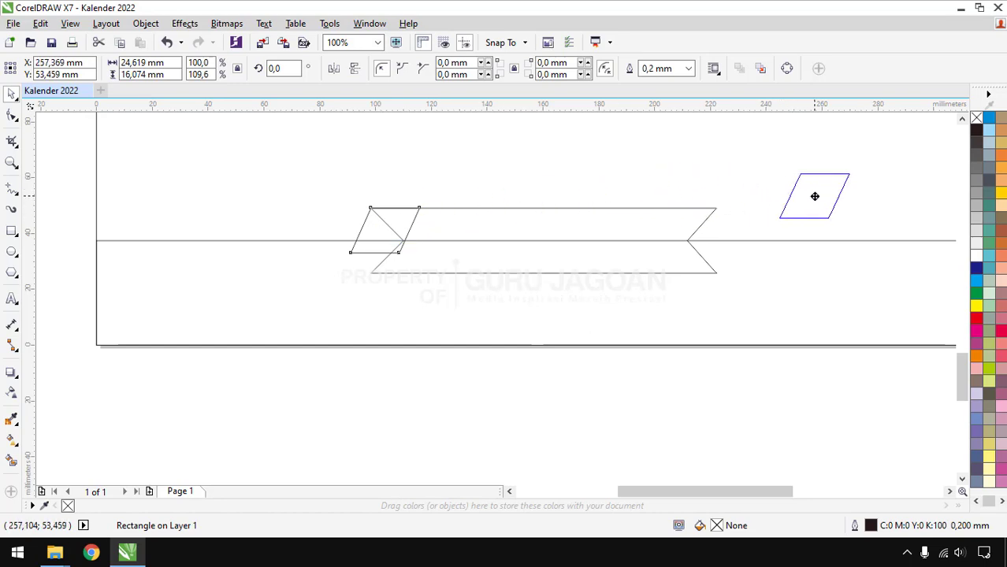
{"action": "left_click_drag", "start_coordinate": [814, 196], "coordinate": [791, 254]}
{"action": "right_click", "coordinate": [815, 197]}
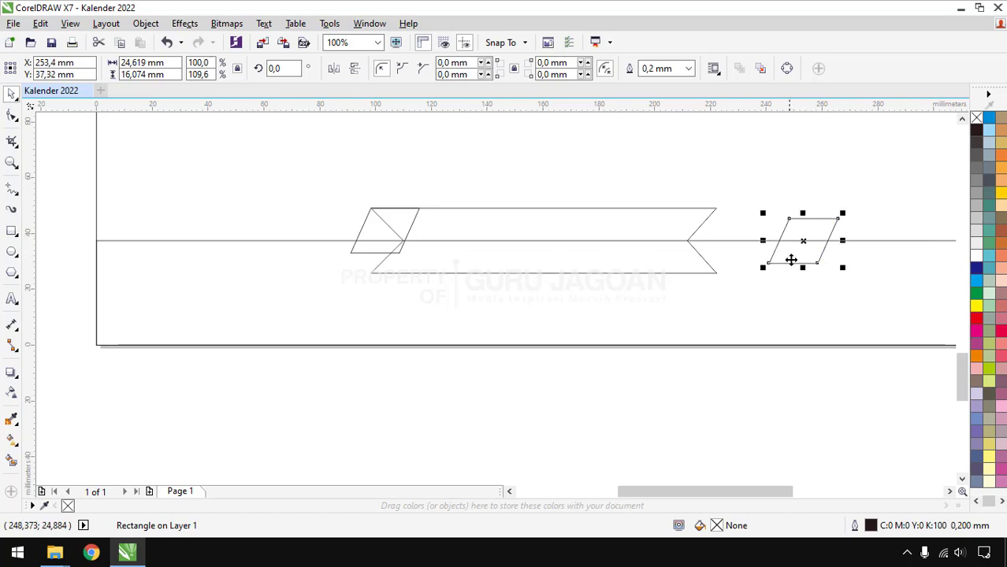
Step: Mirror the duplicated parallelogram horizontally and snap its upper-right corner to the banner's upper-right corner
{"action": "left_click", "coordinate": [334, 71]}
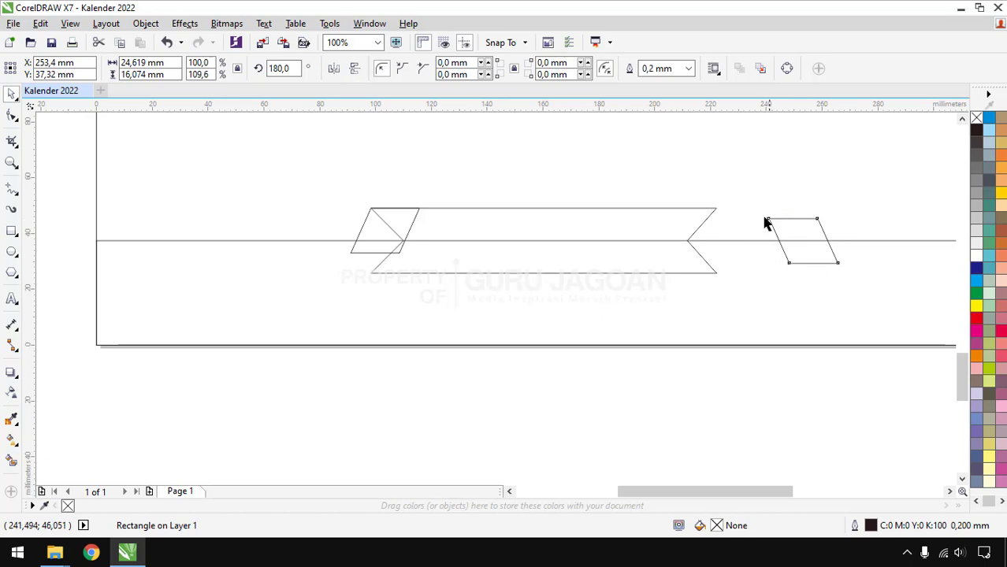
{"action": "left_click_drag", "start_coordinate": [765, 223], "coordinate": [716, 209]}
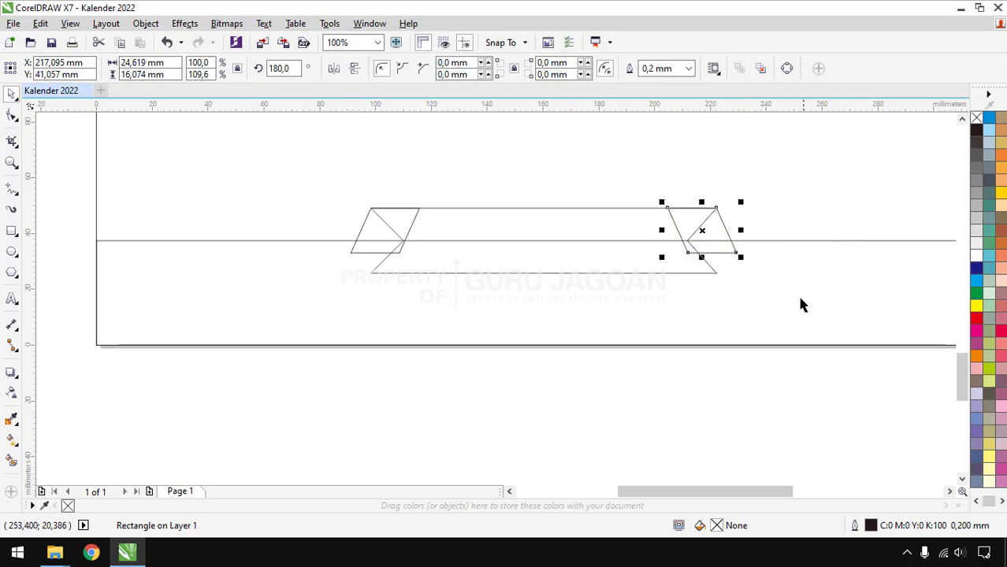
{"action": "left_click", "coordinate": [479, 424]}
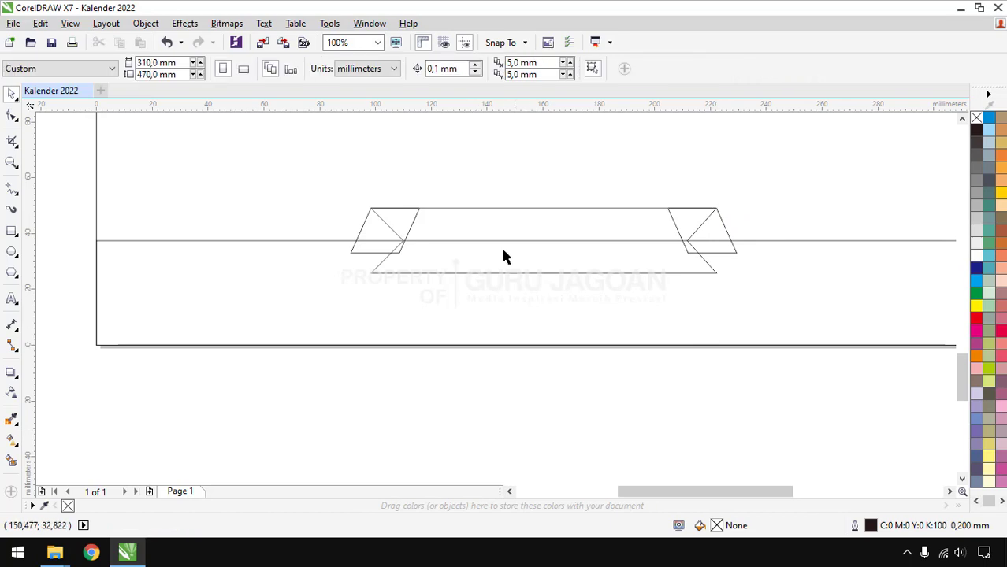
Step: Move the banner's right notch node inward to where the parallelogram's inner edge crosses the bottom band's upper edge
{"action": "scroll", "coordinate": [416, 250], "scroll_direction": "up", "scroll_amount": 2}
{"action": "scroll", "coordinate": [414, 252], "scroll_direction": "down", "scroll_amount": 2}
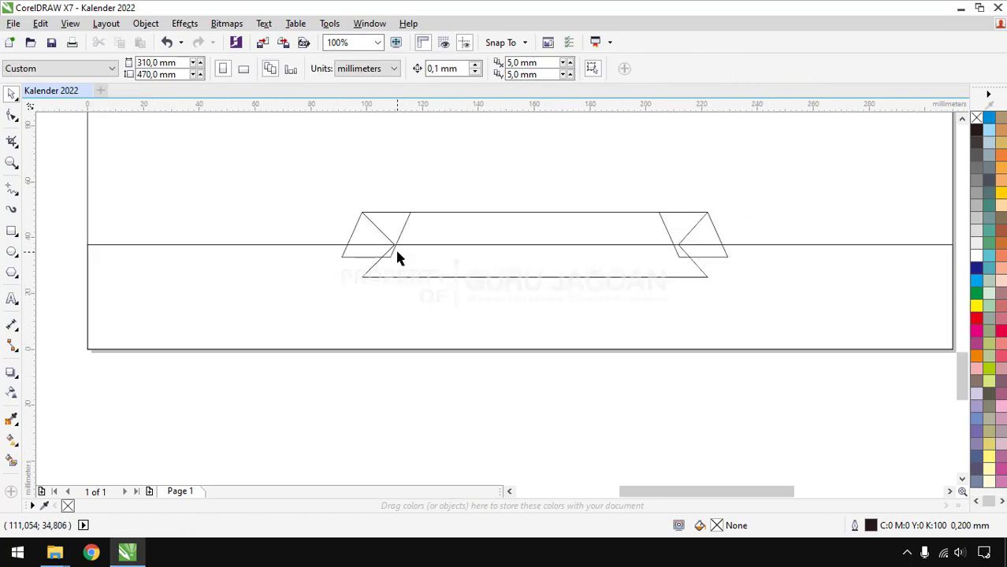
{"action": "double_click", "coordinate": [603, 261]}
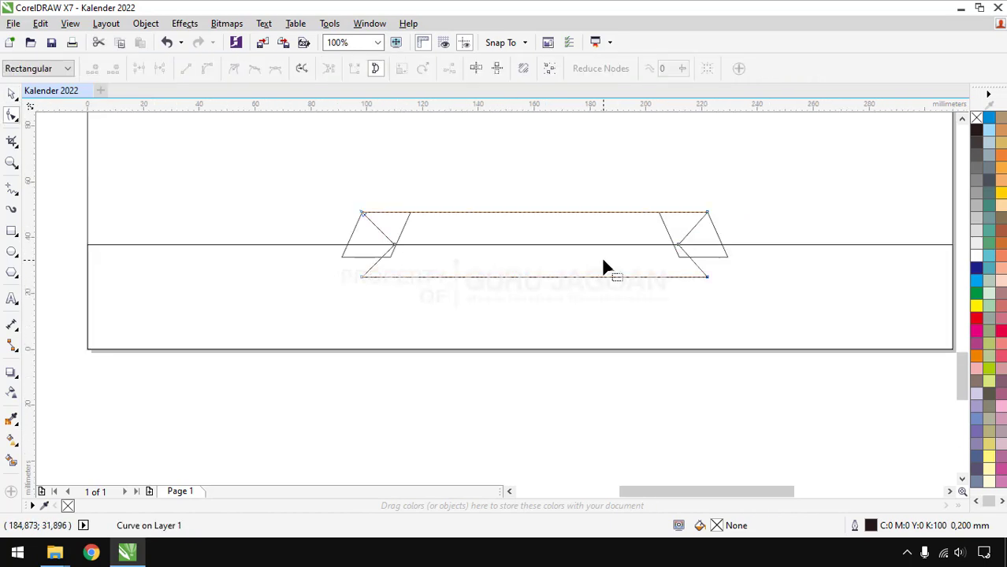
{"action": "scroll", "coordinate": [657, 250], "scroll_direction": "up", "scroll_amount": 2}
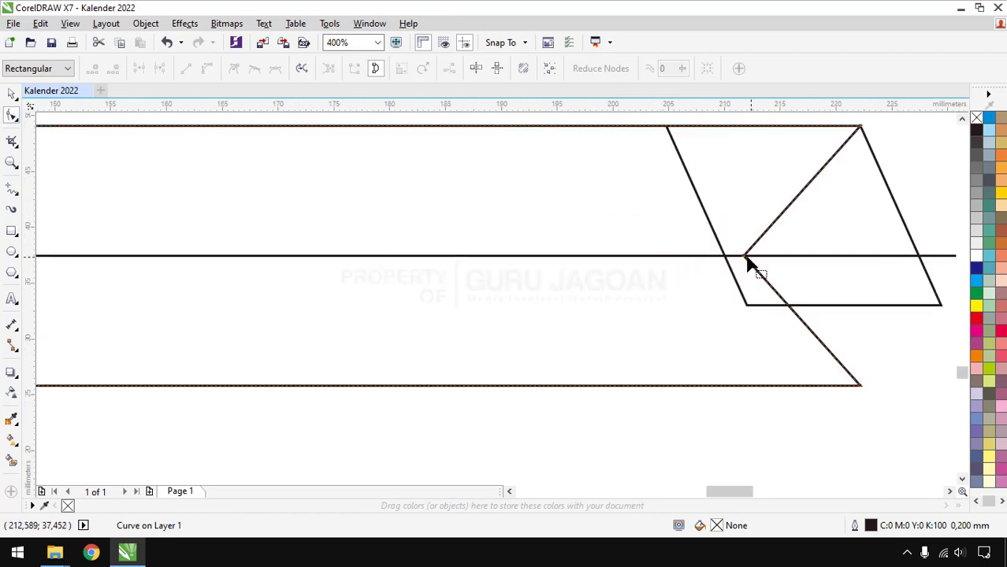
{"action": "left_click_drag", "start_coordinate": [746, 258], "coordinate": [724, 259]}
{"action": "scroll", "coordinate": [576, 259], "scroll_direction": "down", "scroll_amount": 2}
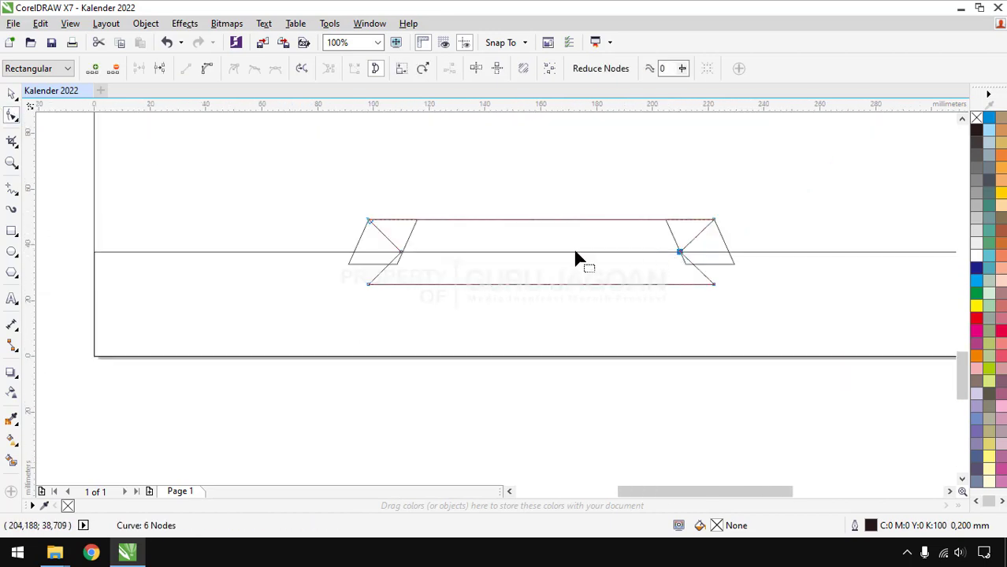
Step: Move the banner's left notch node onto the left parallelogram's inner edge along the bottom band's upper edge
{"action": "scroll", "coordinate": [393, 254], "scroll_direction": "up", "scroll_amount": 2}
{"action": "left_click_drag", "start_coordinate": [430, 268], "coordinate": [435, 274]}
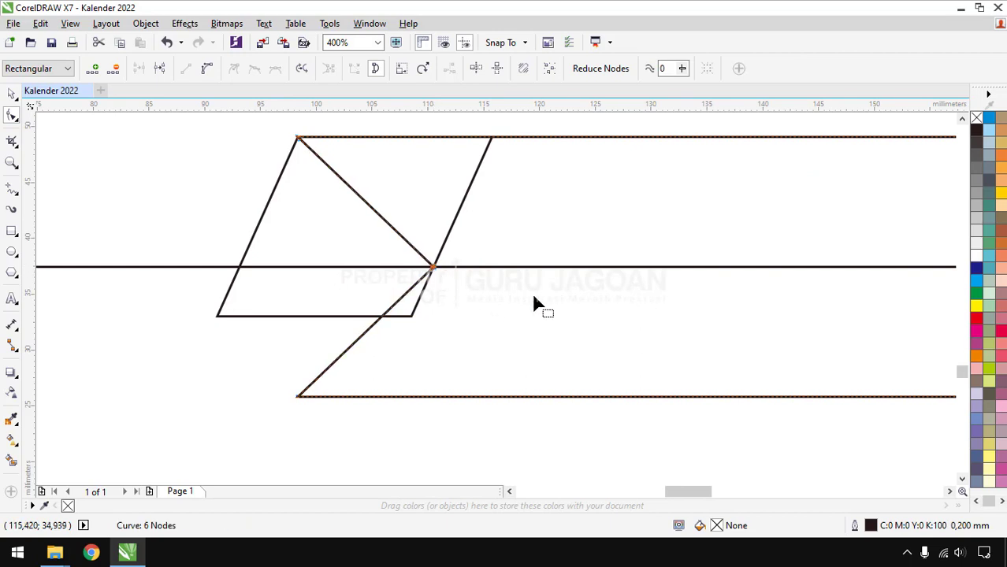
{"action": "scroll", "coordinate": [542, 292], "scroll_direction": "down", "scroll_amount": 1}
{"action": "left_click", "coordinate": [12, 94]}
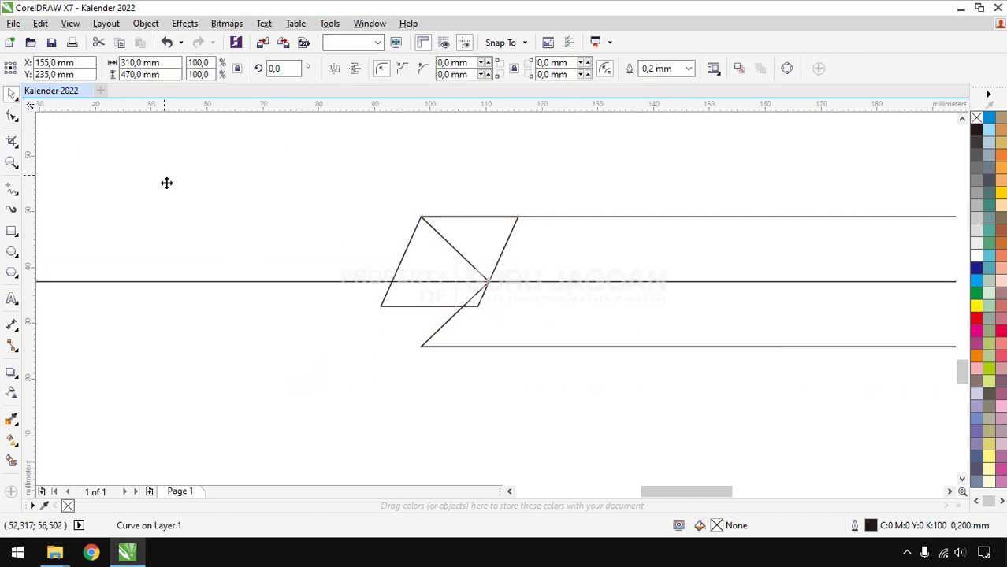
{"action": "left_click", "coordinate": [227, 272]}
{"action": "scroll", "coordinate": [371, 310], "scroll_direction": "down", "scroll_amount": 2}
{"action": "left_click", "coordinate": [397, 366]}
Step: Sample the dark grey from the orange flyer reference and fill the page's upper-left header banner with it
{"action": "scroll", "coordinate": [394, 368], "scroll_direction": "down", "scroll_amount": 1}
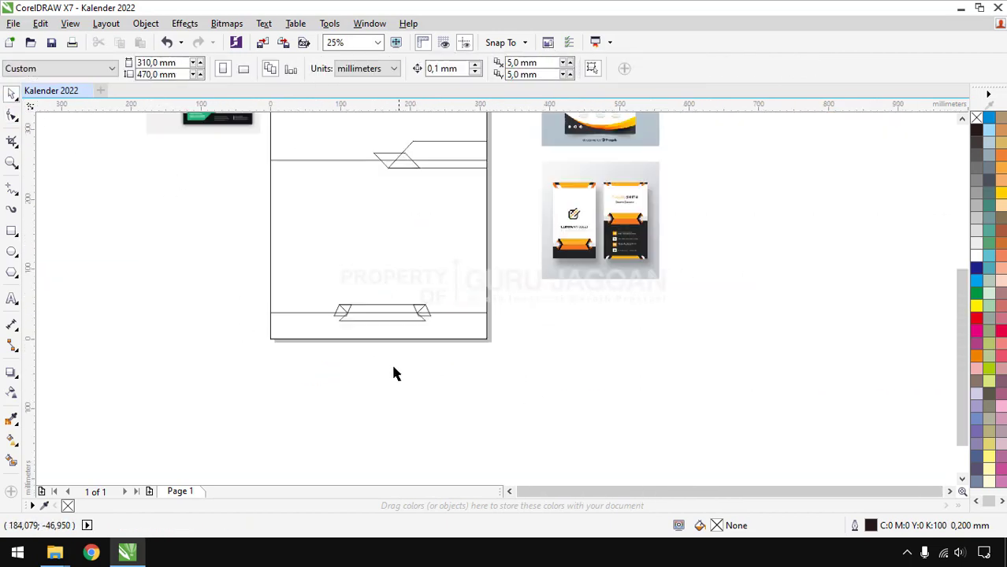
{"action": "scroll", "coordinate": [367, 316], "scroll_direction": "up", "scroll_amount": 1}
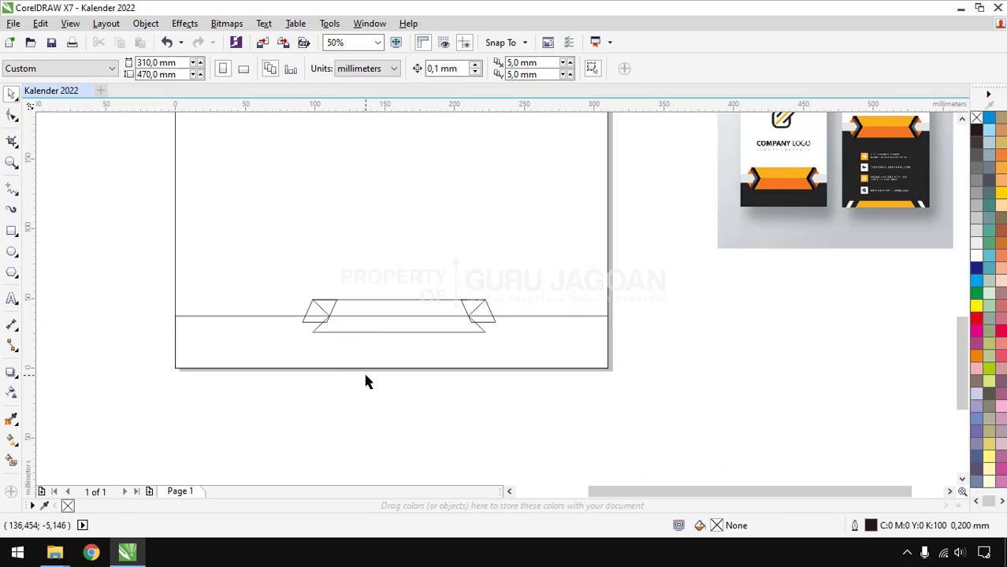
{"action": "scroll", "coordinate": [363, 370], "scroll_direction": "down", "scroll_amount": 2}
{"action": "scroll", "coordinate": [350, 253], "scroll_direction": "up", "scroll_amount": 2}
{"action": "scroll", "coordinate": [350, 254], "scroll_direction": "down", "scroll_amount": 1}
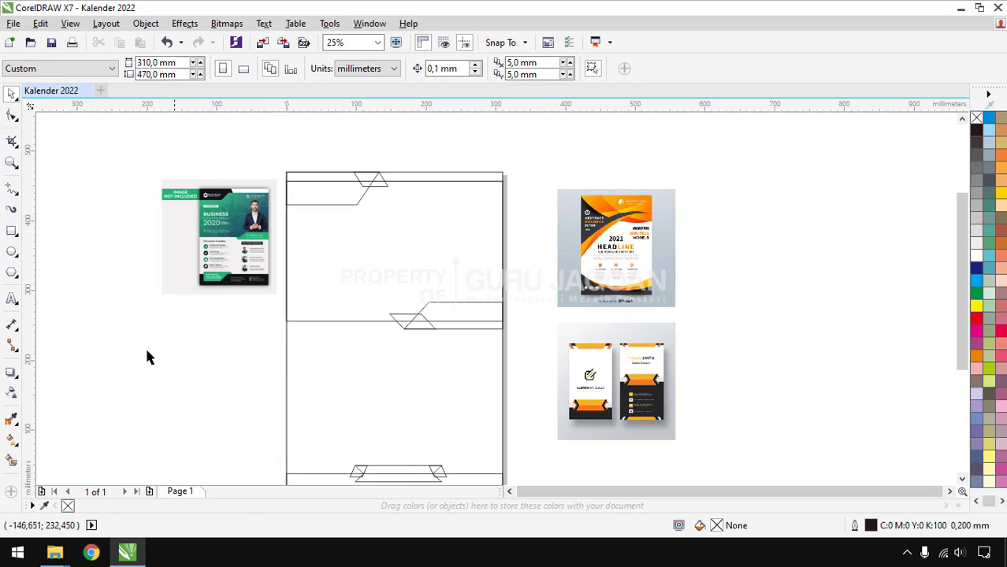
{"action": "left_click", "coordinate": [11, 420]}
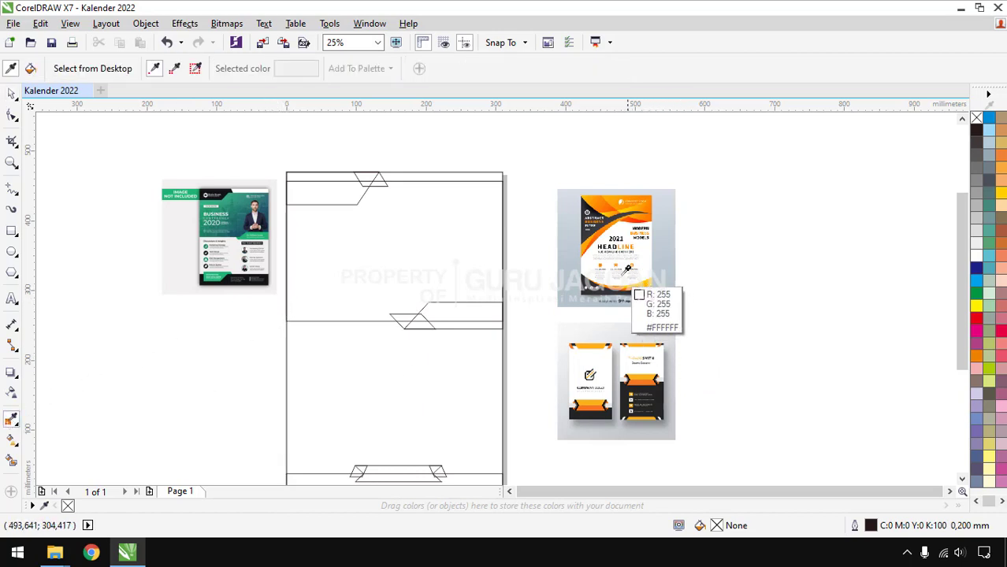
{"action": "scroll", "coordinate": [612, 200], "scroll_direction": "up", "scroll_amount": 2}
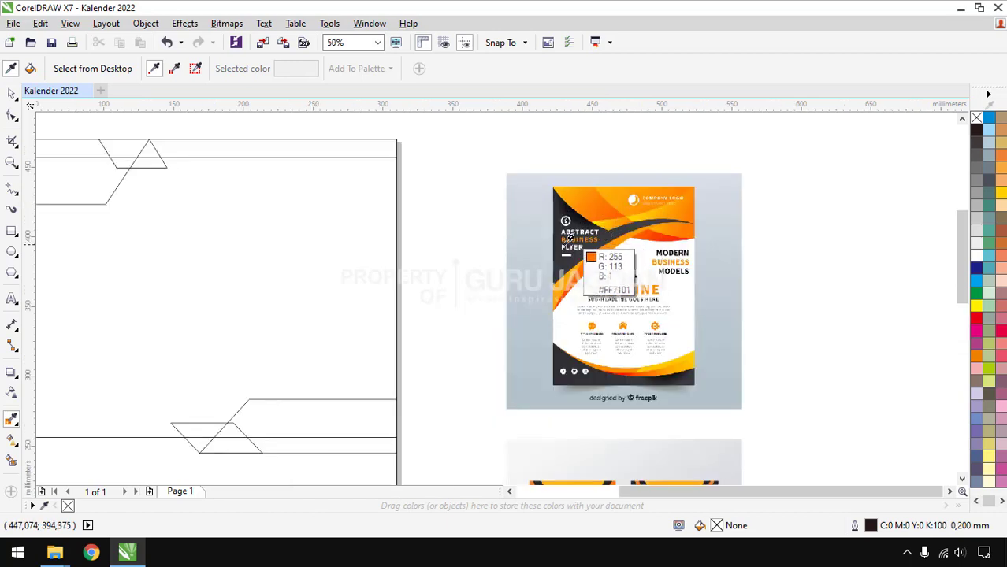
{"action": "left_click", "coordinate": [563, 203]}
{"action": "scroll", "coordinate": [562, 204], "scroll_direction": "down", "scroll_amount": 4}
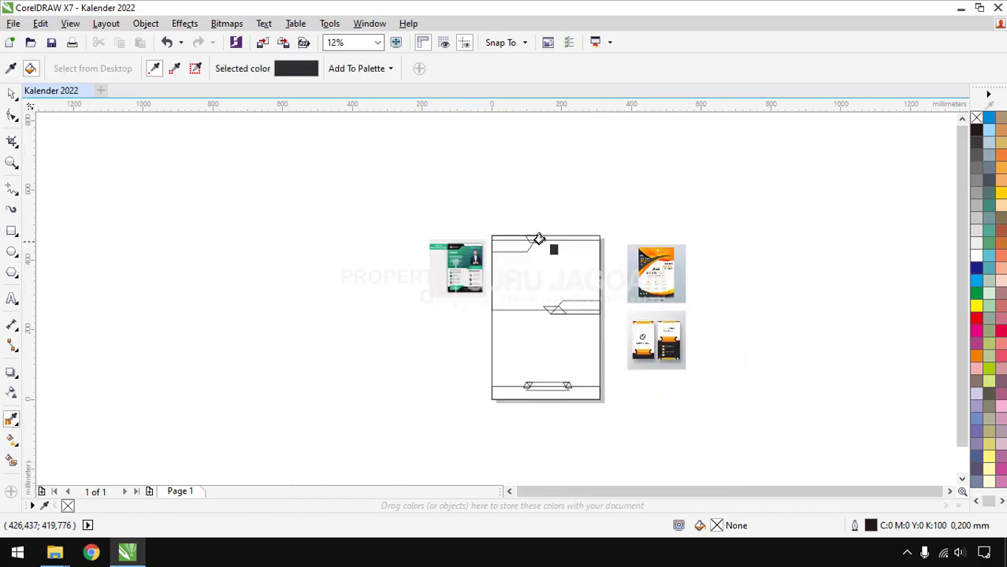
{"action": "scroll", "coordinate": [537, 238], "scroll_direction": "up", "scroll_amount": 4}
{"action": "left_click", "coordinate": [482, 258]}
Step: Fill the small fold parallelogram at the header banner's right end with the same dark grey (R:45 G:44 B:49)
{"action": "scroll", "coordinate": [389, 216], "scroll_direction": "down", "scroll_amount": 1}
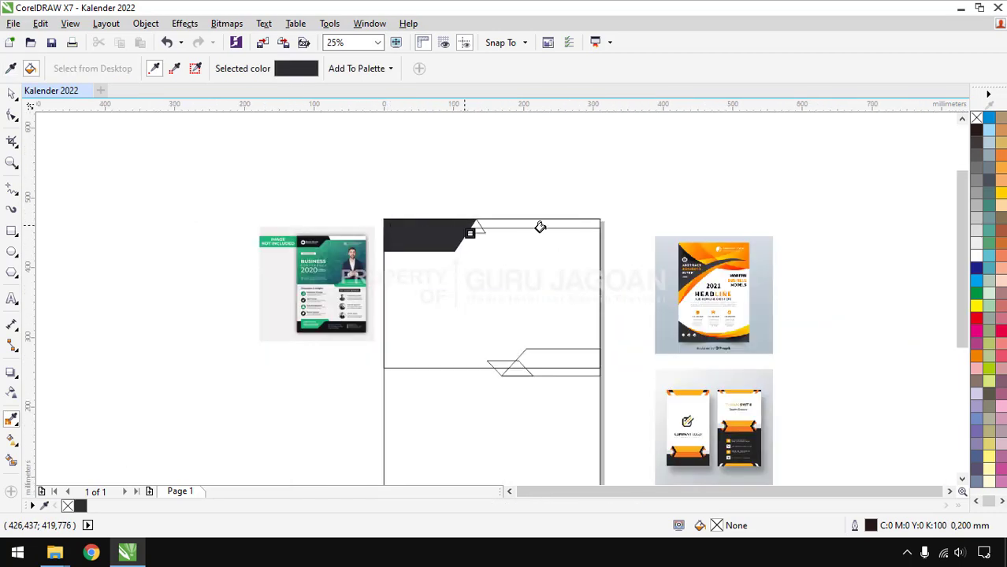
{"action": "scroll", "coordinate": [363, 223], "scroll_direction": "up", "scroll_amount": 3}
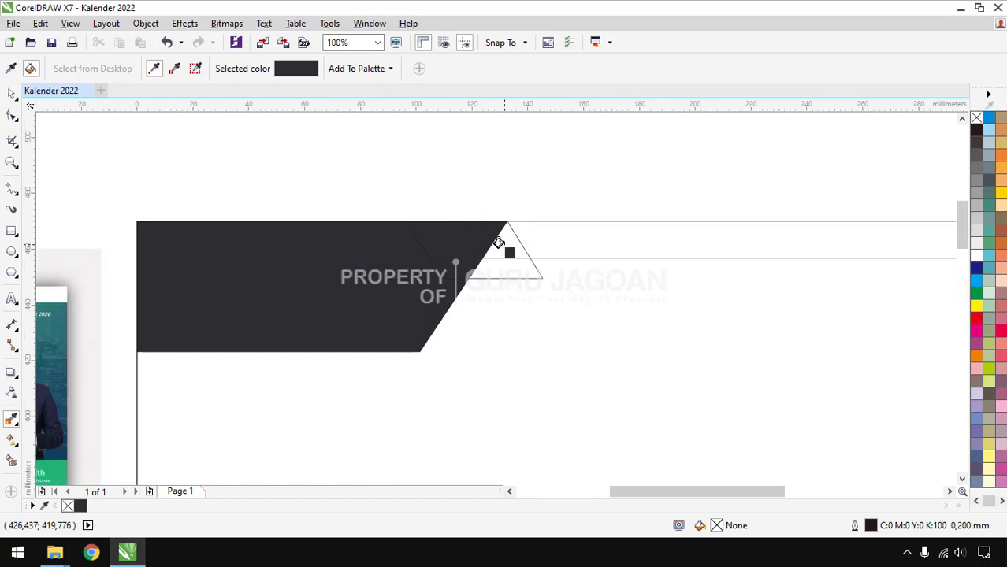
{"action": "left_click", "coordinate": [508, 243]}
{"action": "left_click", "coordinate": [12, 94]}
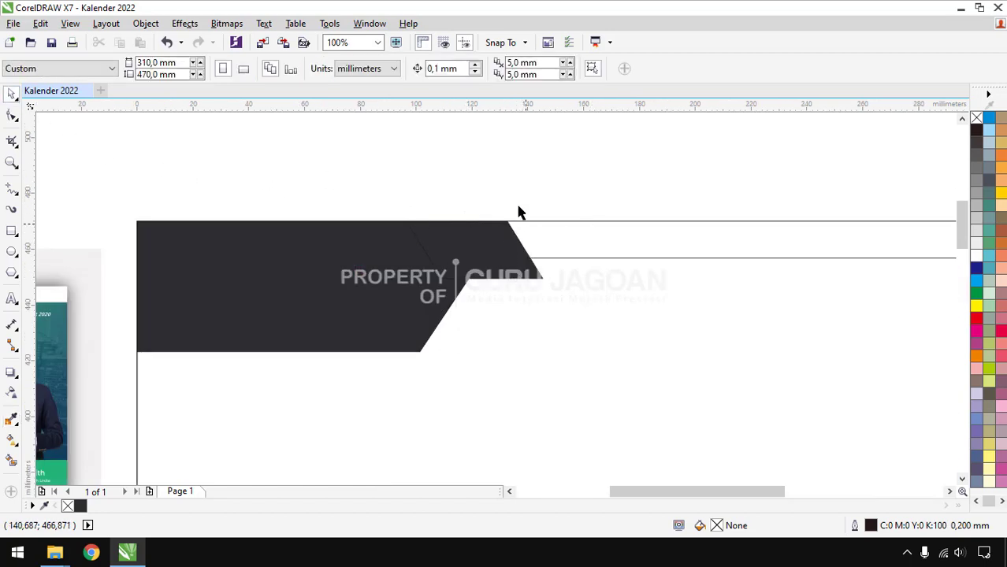
Step: Sample the yellow from the flyer's wave artwork and fill the large panel below the header strip with it
{"action": "scroll", "coordinate": [538, 237], "scroll_direction": "down", "scroll_amount": 2}
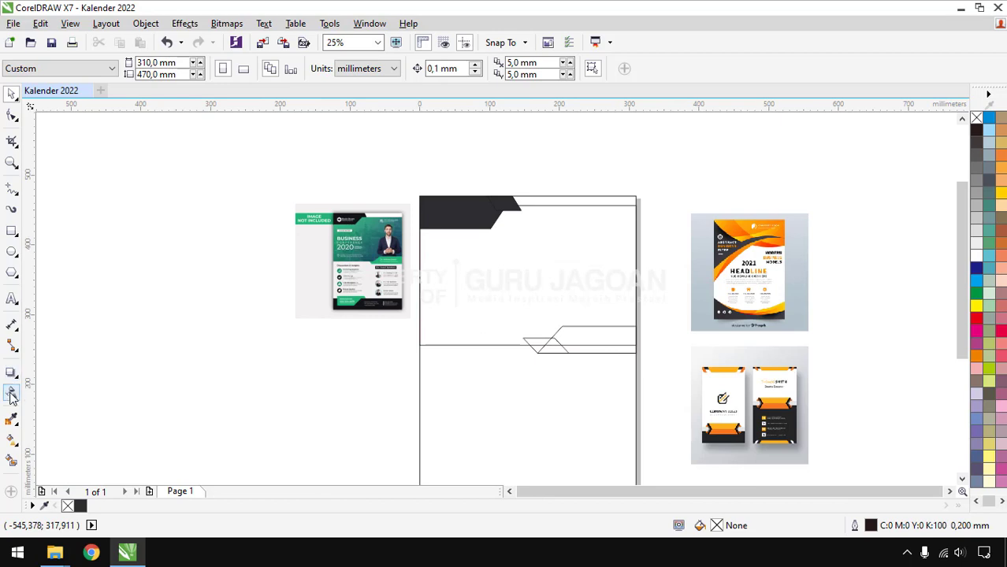
{"action": "left_click", "coordinate": [11, 419]}
{"action": "scroll", "coordinate": [757, 234], "scroll_direction": "up", "scroll_amount": 3}
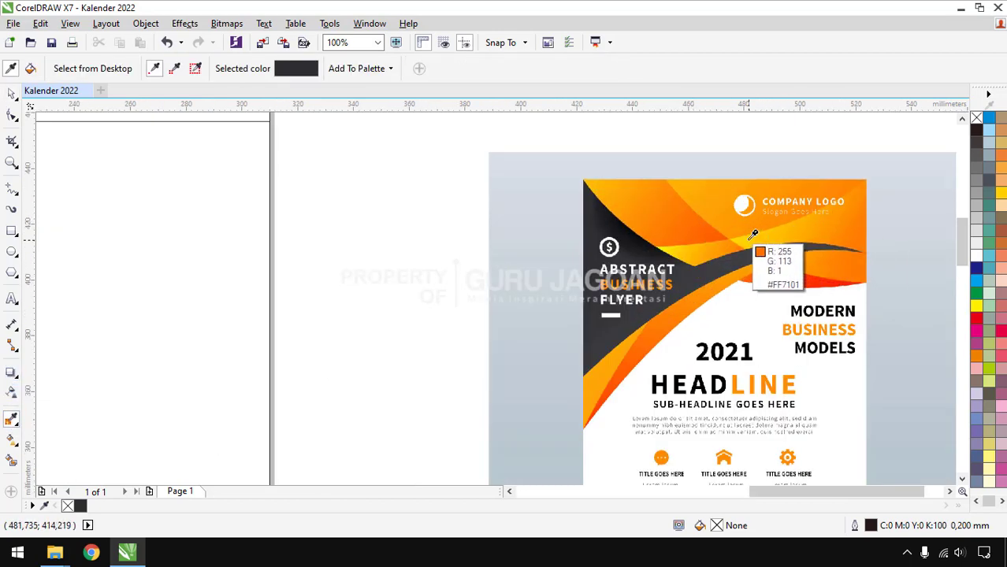
{"action": "left_click", "coordinate": [830, 240]}
{"action": "scroll", "coordinate": [834, 244], "scroll_direction": "down", "scroll_amount": 2}
{"action": "left_click", "coordinate": [588, 269]}
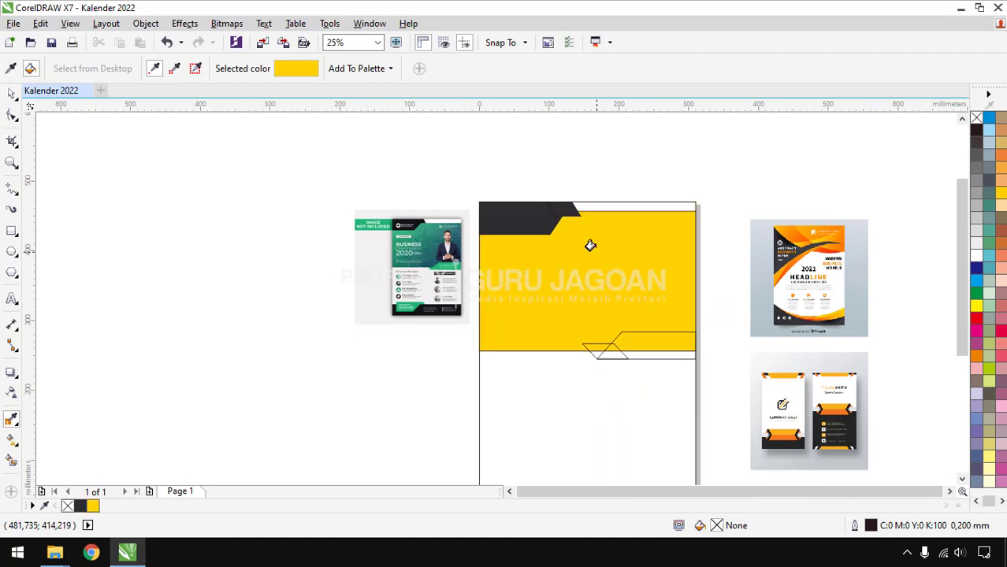
{"action": "left_click", "coordinate": [11, 95]}
Step: Send the header's small dark fold shape backward so it sits behind the yellow panel
{"action": "scroll", "coordinate": [594, 181], "scroll_direction": "up", "scroll_amount": 2}
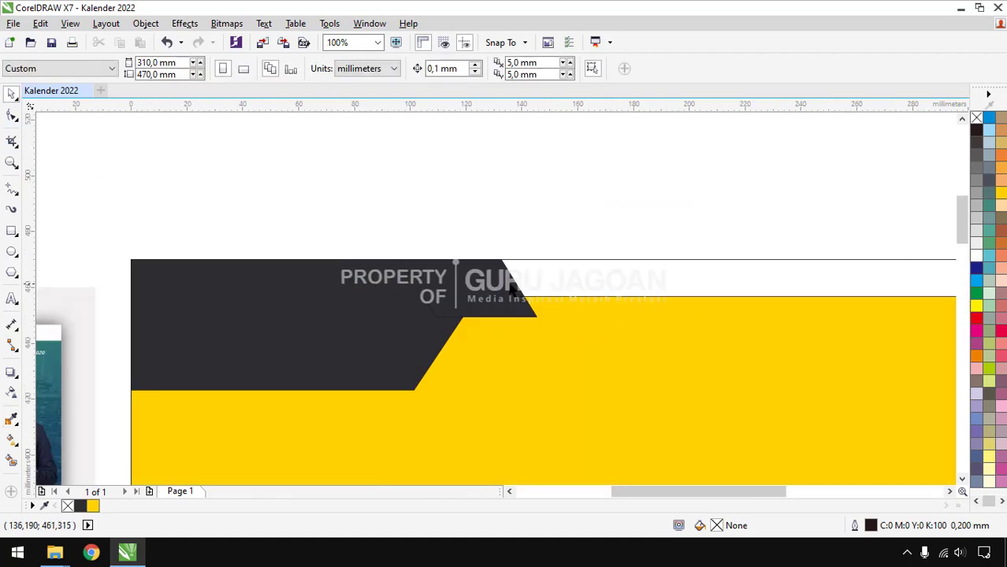
{"action": "left_click_drag", "start_coordinate": [509, 284], "coordinate": [601, 237]}
{"action": "key", "text": "ctrl+z"}
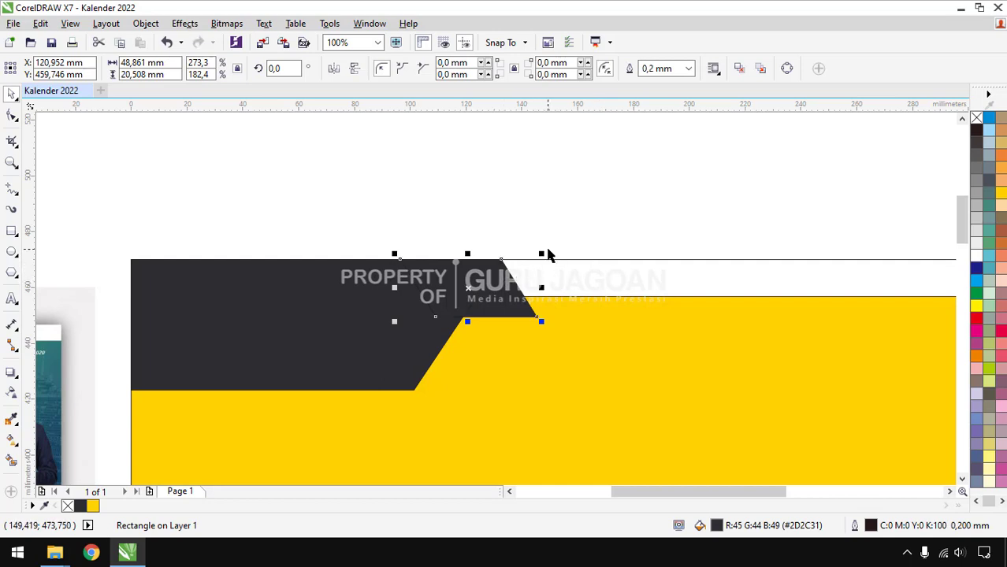
{"action": "key", "text": "ctrl+Page_Down"}
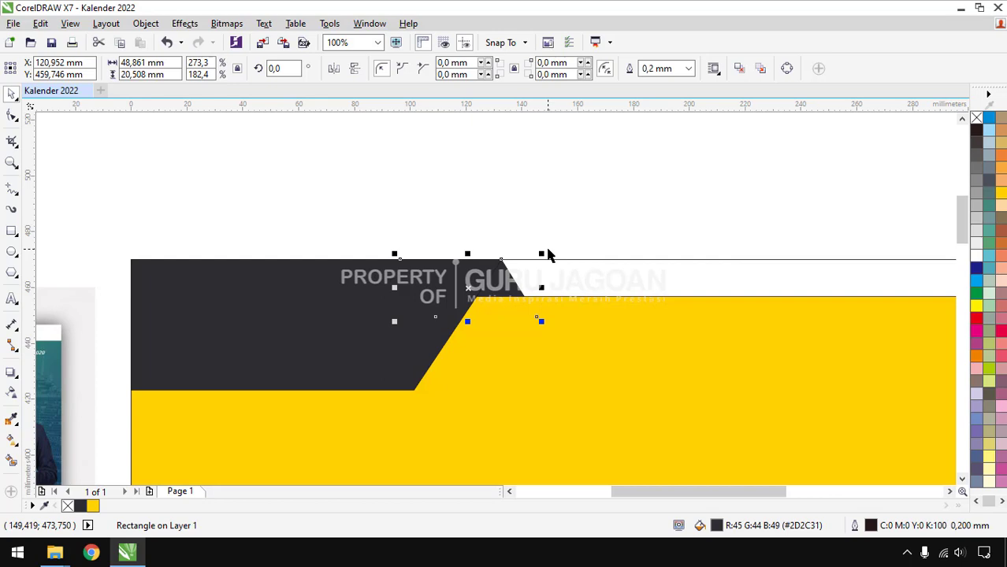
{"action": "left_click", "coordinate": [609, 183]}
Step: Sample the red-orange (R:255 G:52 B:1) from the orange flyer reference and fill the banner at the yellow panel's lower-right corner with it
{"action": "scroll", "coordinate": [529, 191], "scroll_direction": "down", "scroll_amount": 4}
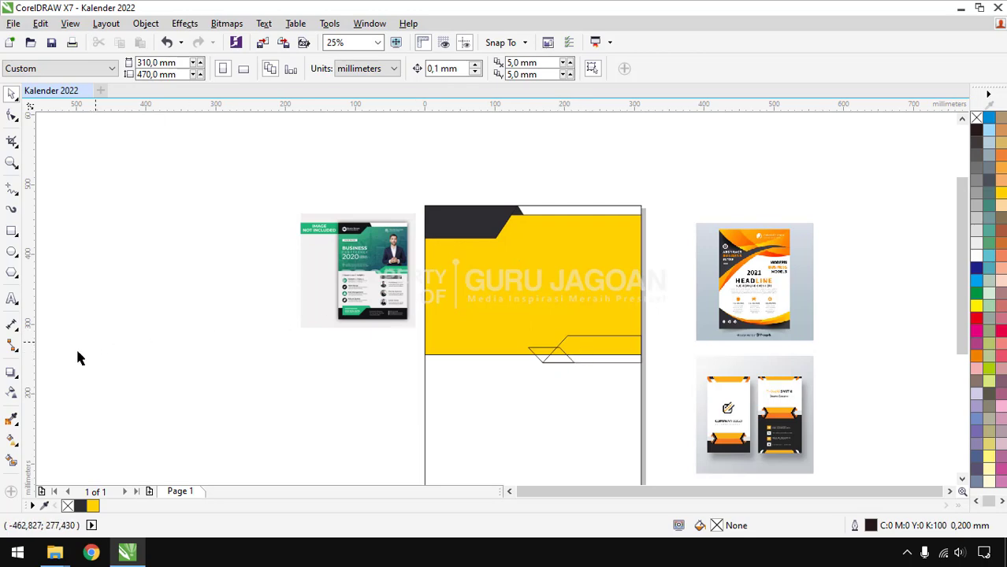
{"action": "left_click", "coordinate": [12, 420]}
{"action": "scroll", "coordinate": [758, 272], "scroll_direction": "up", "scroll_amount": 4}
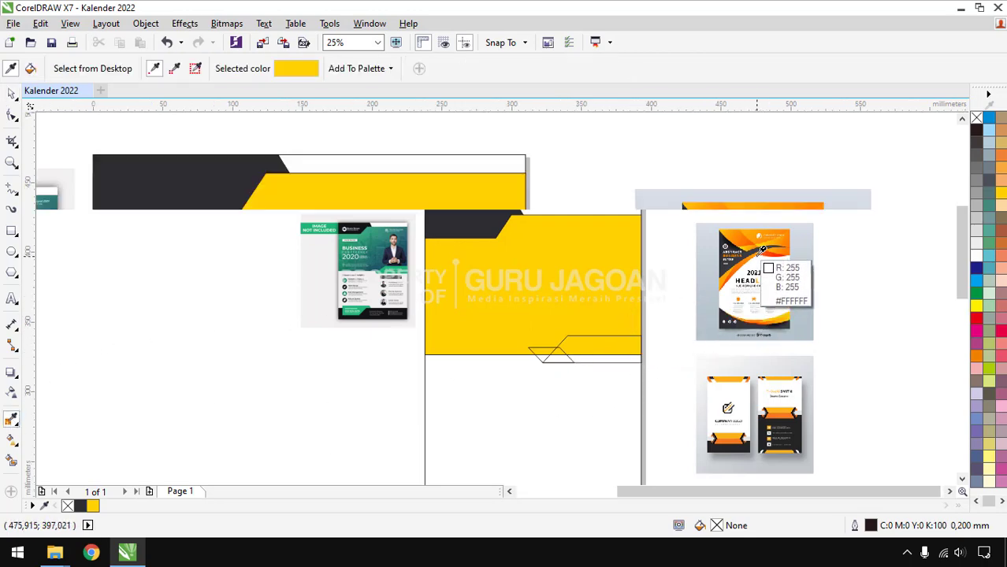
{"action": "left_click", "coordinate": [834, 249]}
{"action": "scroll", "coordinate": [640, 331], "scroll_direction": "down", "scroll_amount": 4}
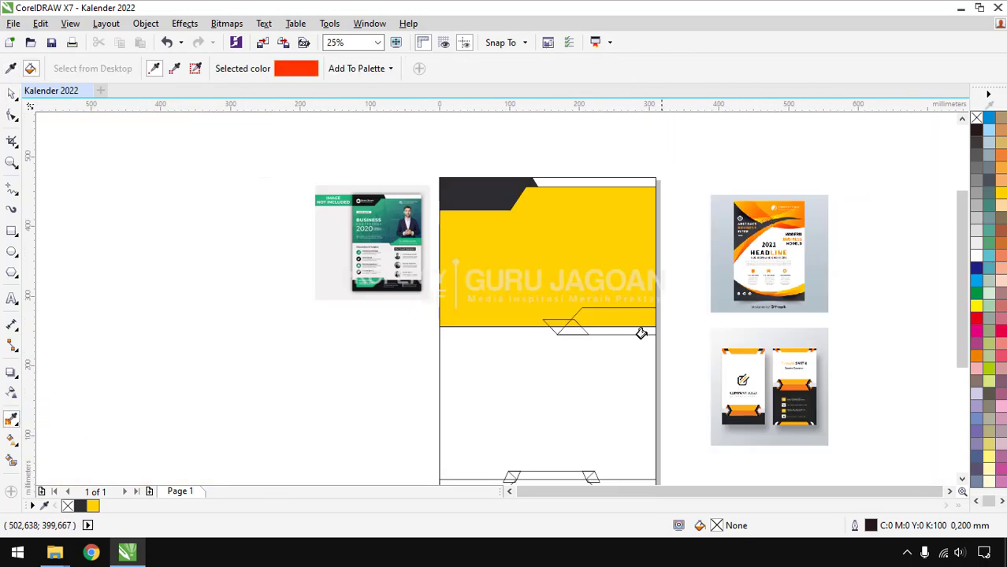
{"action": "scroll", "coordinate": [609, 306], "scroll_direction": "up", "scroll_amount": 4}
{"action": "left_click", "coordinate": [610, 306]}
{"action": "scroll", "coordinate": [589, 356], "scroll_direction": "down", "scroll_amount": 4}
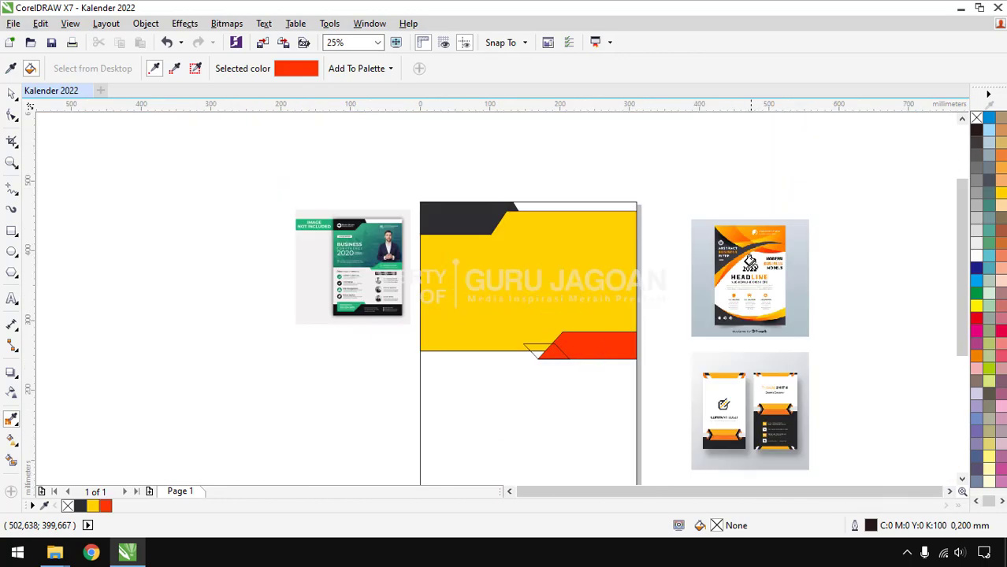
Step: Fill the small fold parallelogram at the lower banner's left end with the same red-orange
{"action": "scroll", "coordinate": [752, 258], "scroll_direction": "up", "scroll_amount": 4}
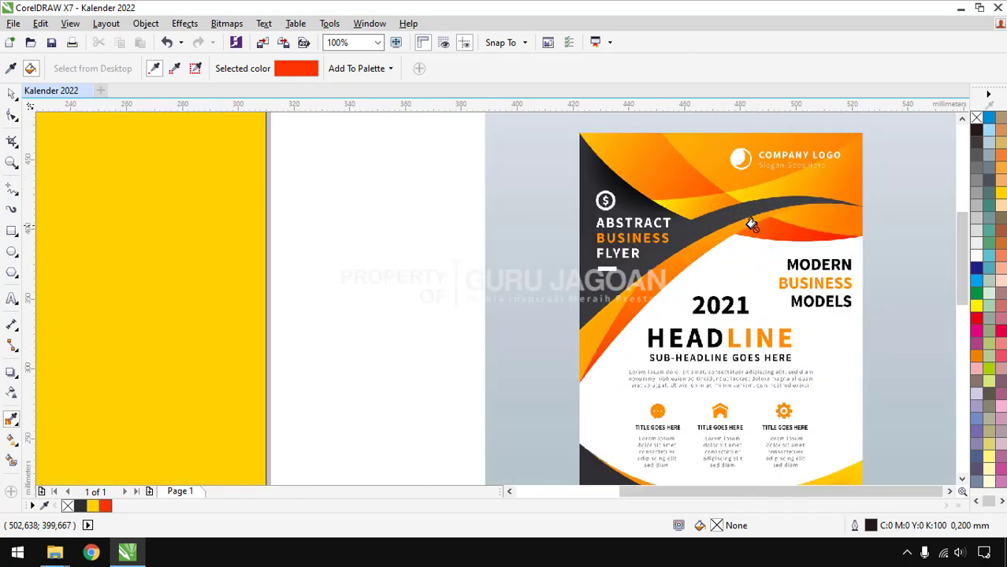
{"action": "scroll", "coordinate": [751, 223], "scroll_direction": "down", "scroll_amount": 2}
{"action": "left_click", "coordinate": [306, 421]}
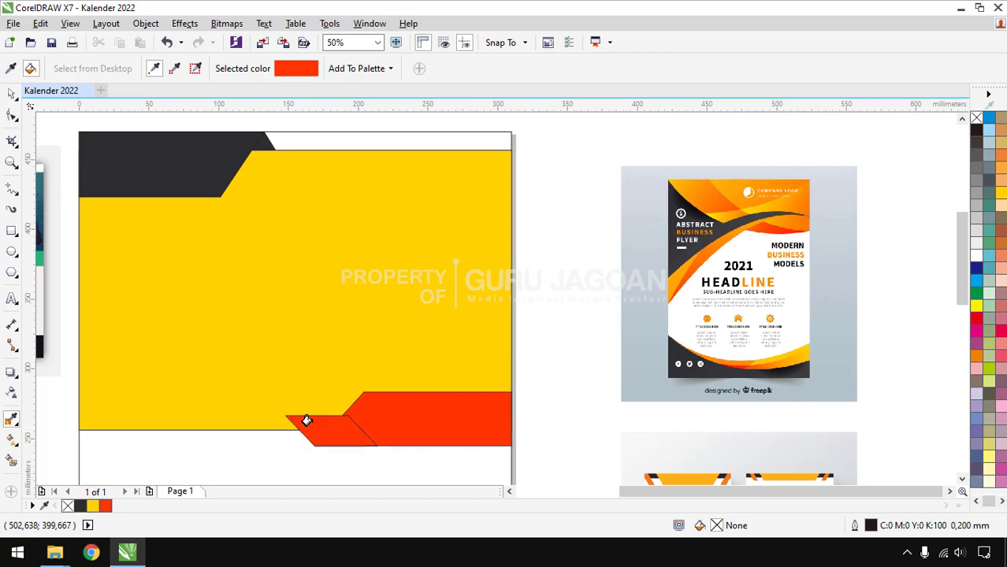
{"action": "left_click", "coordinate": [12, 93]}
Step: Send the lower banner's fold parallelogram backward so it sits behind the yellow panel
{"action": "scroll", "coordinate": [463, 214], "scroll_direction": "down", "scroll_amount": 2}
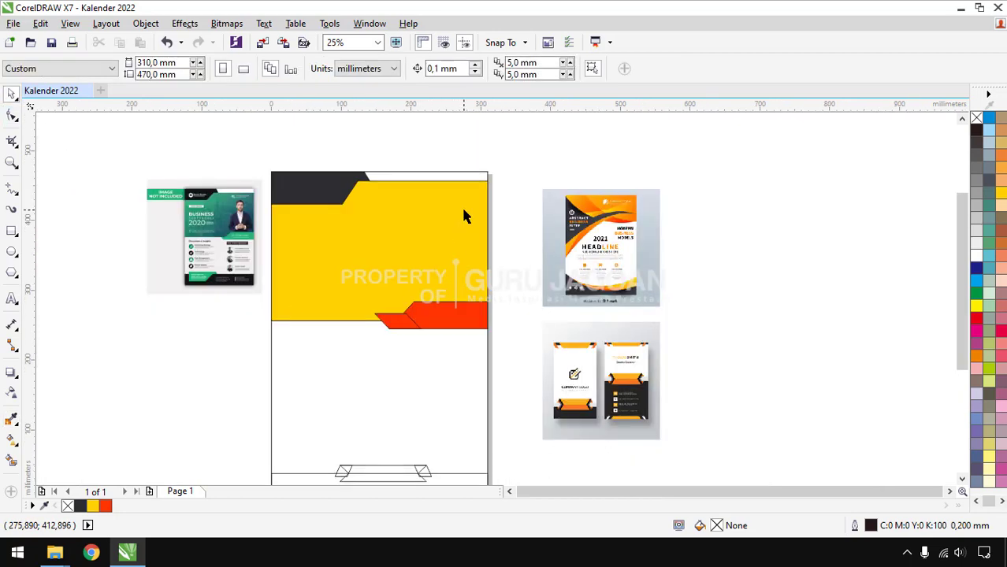
{"action": "scroll", "coordinate": [373, 331], "scroll_direction": "up", "scroll_amount": 1}
{"action": "left_click", "coordinate": [390, 318]}
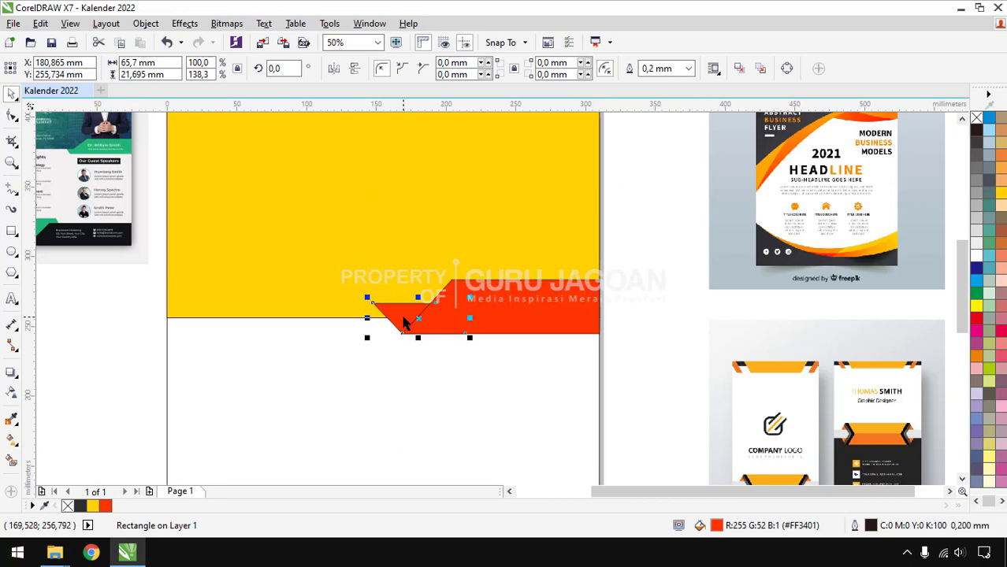
{"action": "key", "text": "ctrl+Page_Down"}
{"action": "left_click", "coordinate": [625, 300]}
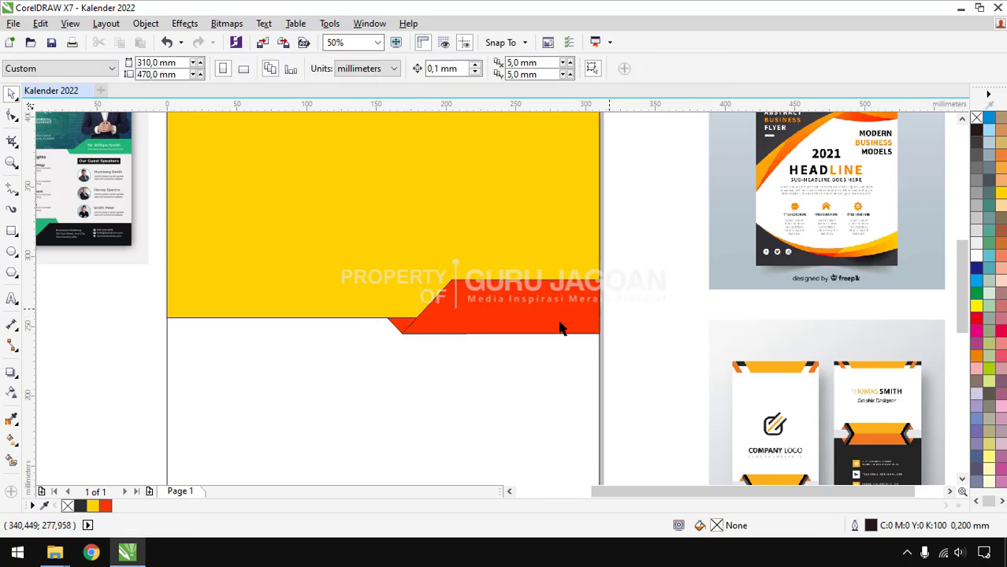
{"action": "scroll", "coordinate": [401, 340], "scroll_direction": "down", "scroll_amount": 1}
{"action": "scroll", "coordinate": [441, 346], "scroll_direction": "up", "scroll_amount": 2}
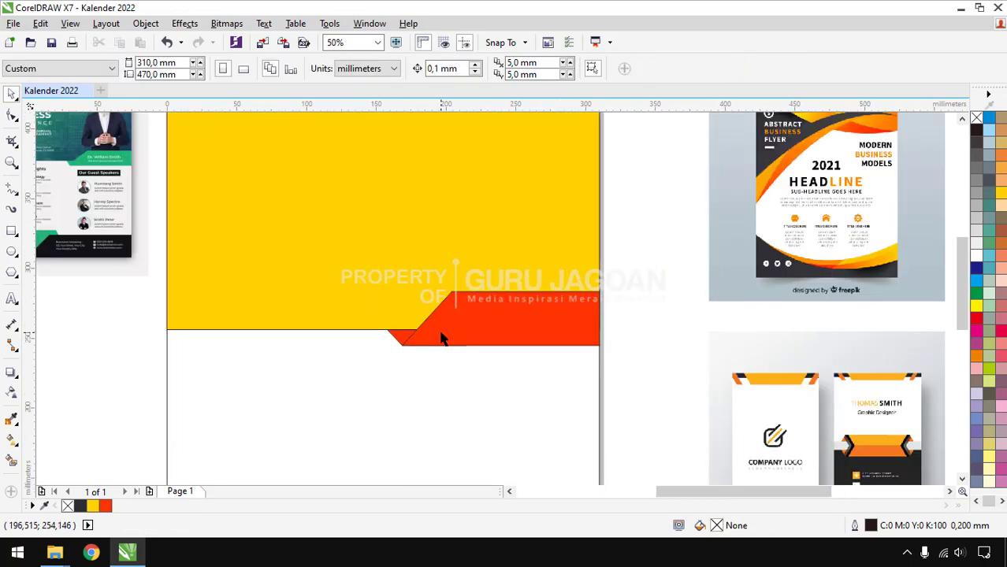
{"action": "scroll", "coordinate": [438, 338], "scroll_direction": "down", "scroll_amount": 1}
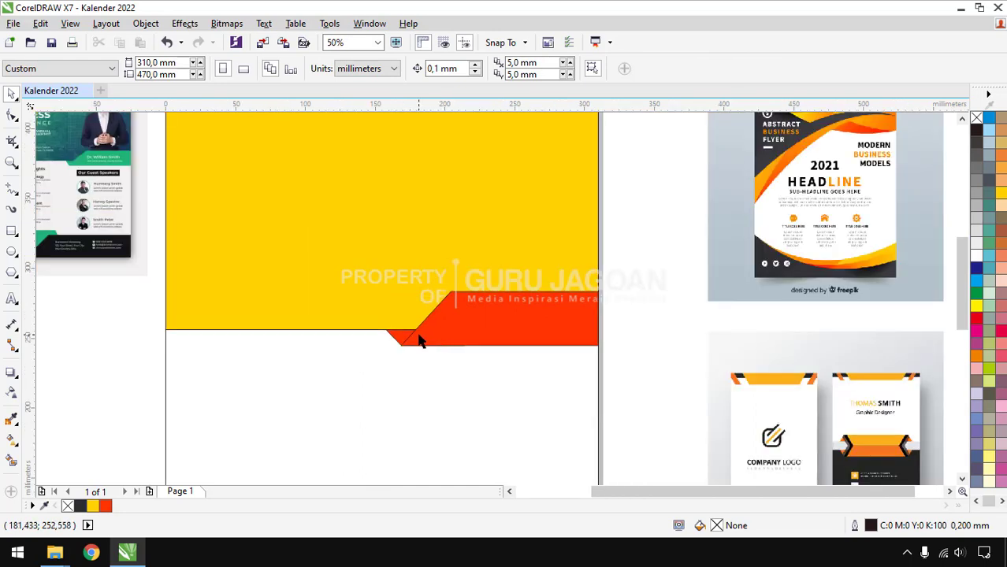
Step: Sample the orange from the flyer's wave artwork and fill the lower-right banner with it
{"action": "left_click", "coordinate": [11, 420]}
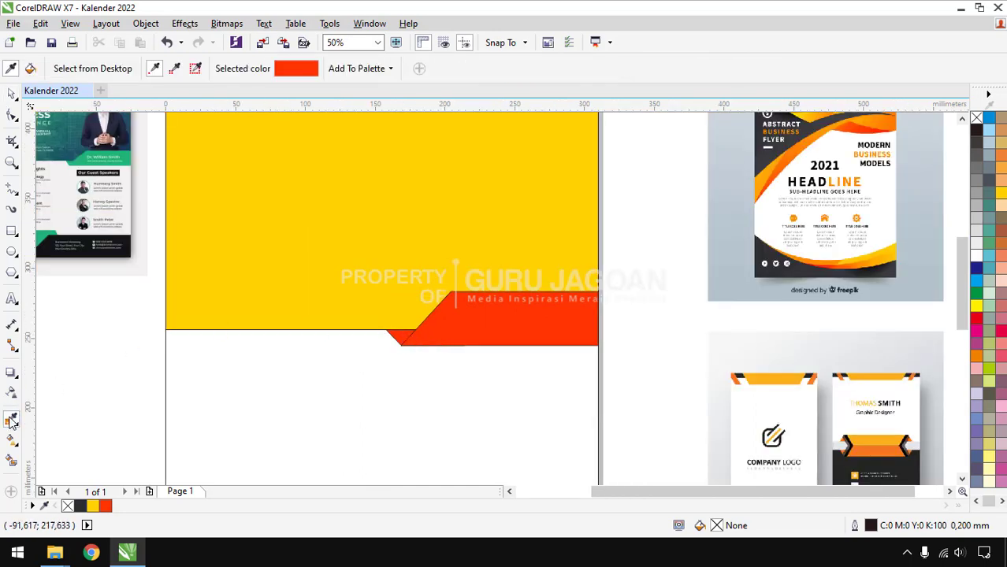
{"action": "left_click", "coordinate": [790, 154]}
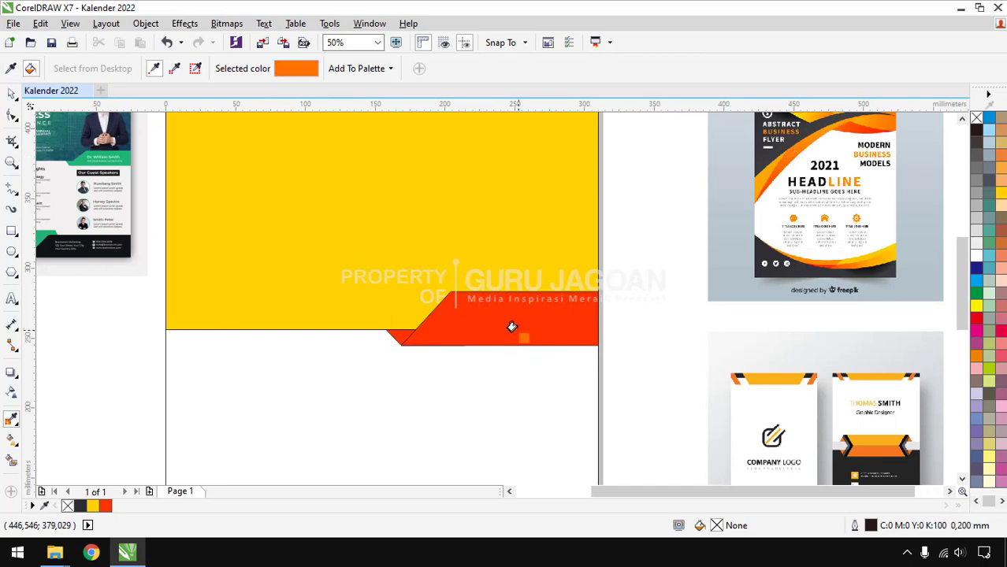
{"action": "left_click", "coordinate": [510, 318]}
{"action": "scroll", "coordinate": [510, 406], "scroll_direction": "down", "scroll_amount": 2}
{"action": "scroll", "coordinate": [526, 407], "scroll_direction": "up", "scroll_amount": 1}
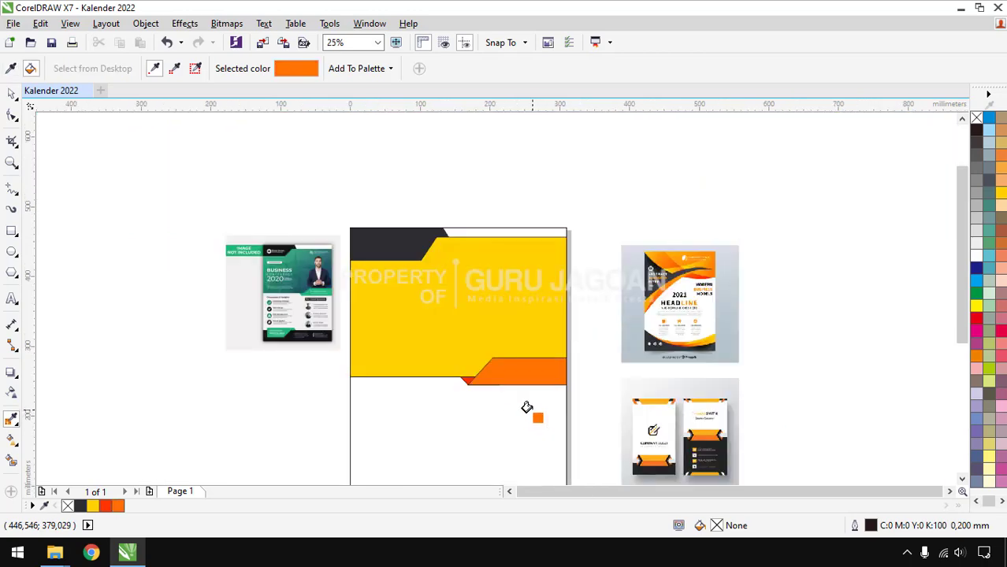
{"action": "left_click", "coordinate": [11, 93]}
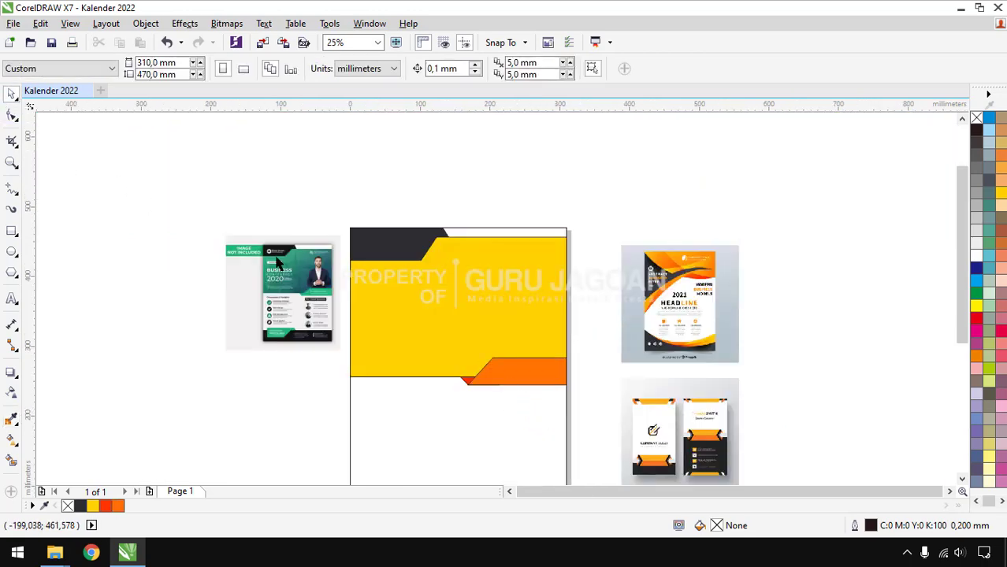
Step: Fill the lower banner's fold triangle with the banner's orange and darken it to brown (R:181 G:87 B:9)
{"action": "scroll", "coordinate": [473, 407], "scroll_direction": "up", "scroll_amount": 1}
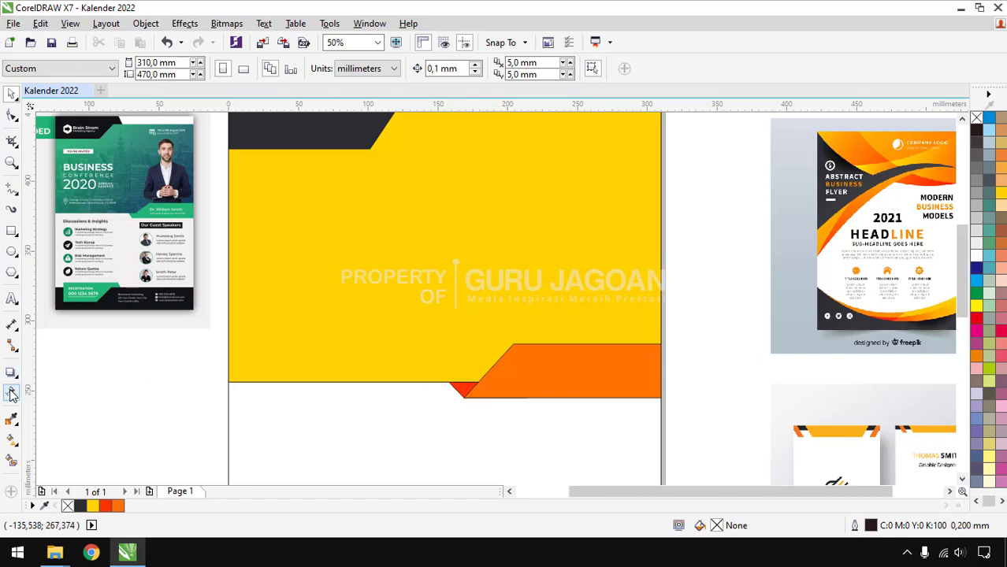
{"action": "left_click", "coordinate": [11, 419]}
{"action": "scroll", "coordinate": [504, 382], "scroll_direction": "up", "scroll_amount": 2}
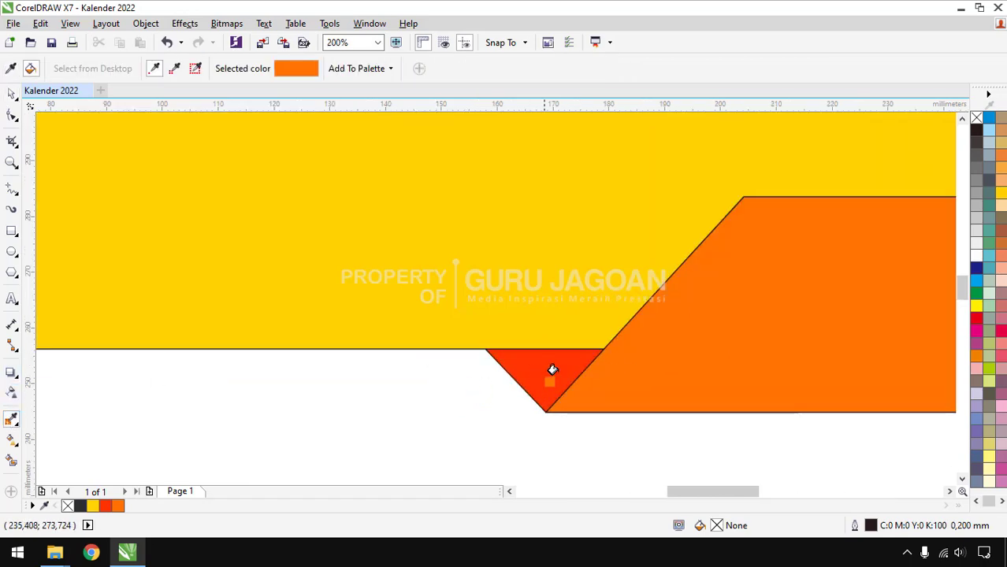
{"action": "left_click", "coordinate": [13, 93]}
{"action": "left_click", "coordinate": [533, 369]}
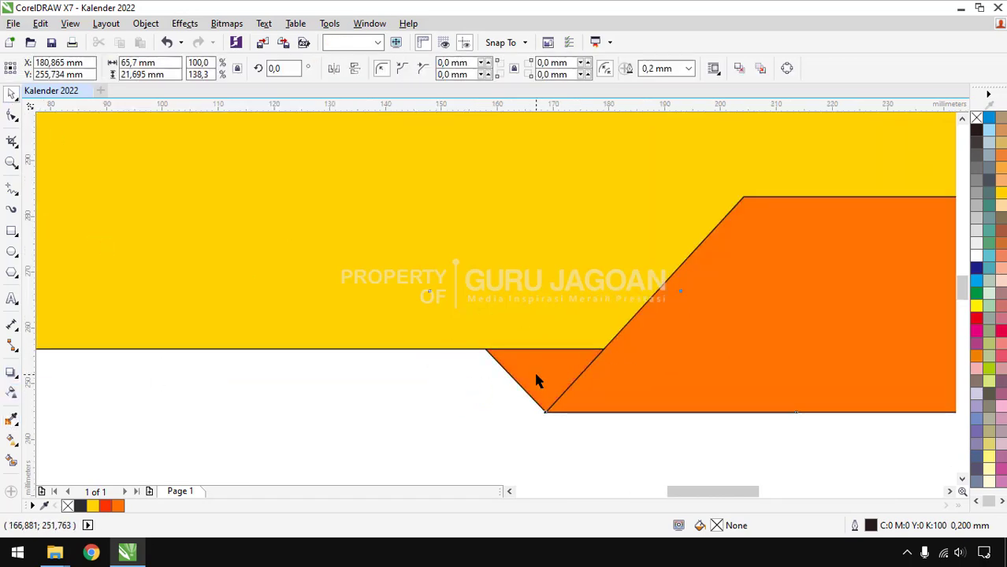
{"action": "double_click", "coordinate": [716, 526]}
{"action": "mouse_move", "coordinate": [403, 206]}
{"action": "left_mouse_down"}
{"action": "mouse_move", "coordinate": [384, 237]}
{"action": "mouse_move", "coordinate": [397, 249]}
{"action": "left_mouse_up"}
{"action": "left_click", "coordinate": [676, 391]}
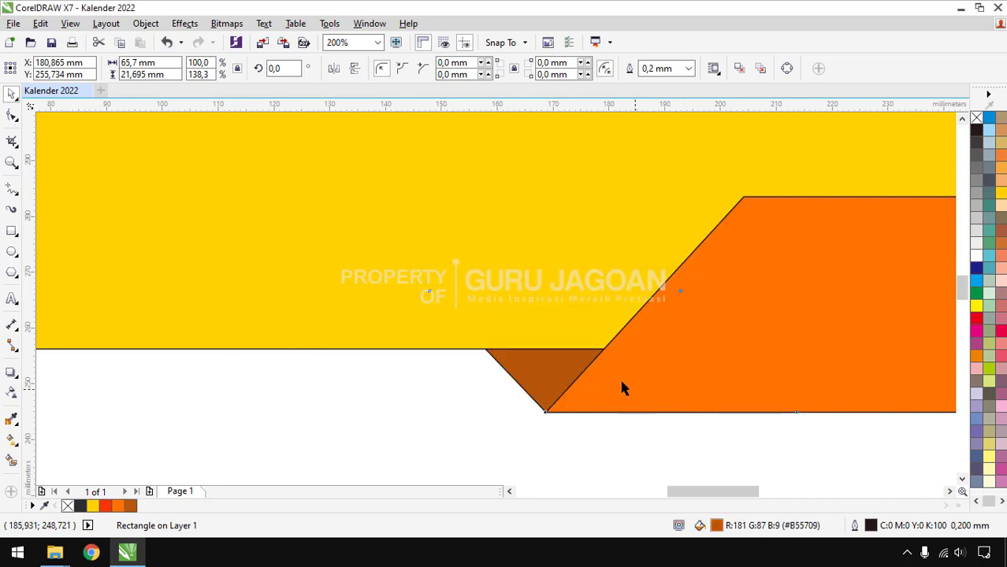
{"action": "scroll", "coordinate": [611, 364], "scroll_direction": "down", "scroll_amount": 3}
{"action": "left_click", "coordinate": [293, 342]}
Step: Recolour the lower-right banner with the red-orange (#FF3401) from the document's colours
{"action": "scroll", "coordinate": [536, 377], "scroll_direction": "down", "scroll_amount": 2}
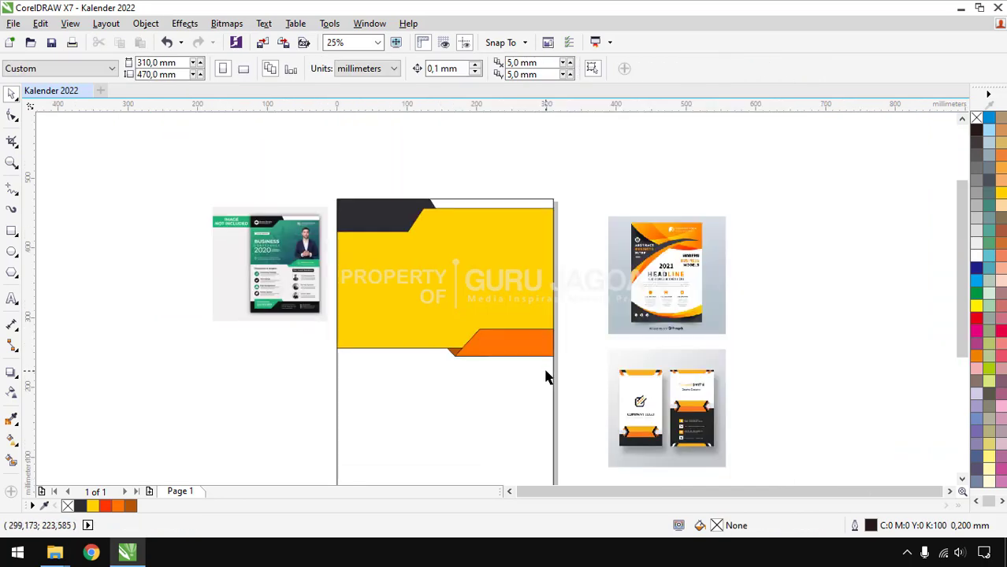
{"action": "scroll", "coordinate": [544, 240], "scroll_direction": "down", "scroll_amount": 1}
{"action": "scroll", "coordinate": [508, 319], "scroll_direction": "up", "scroll_amount": 1}
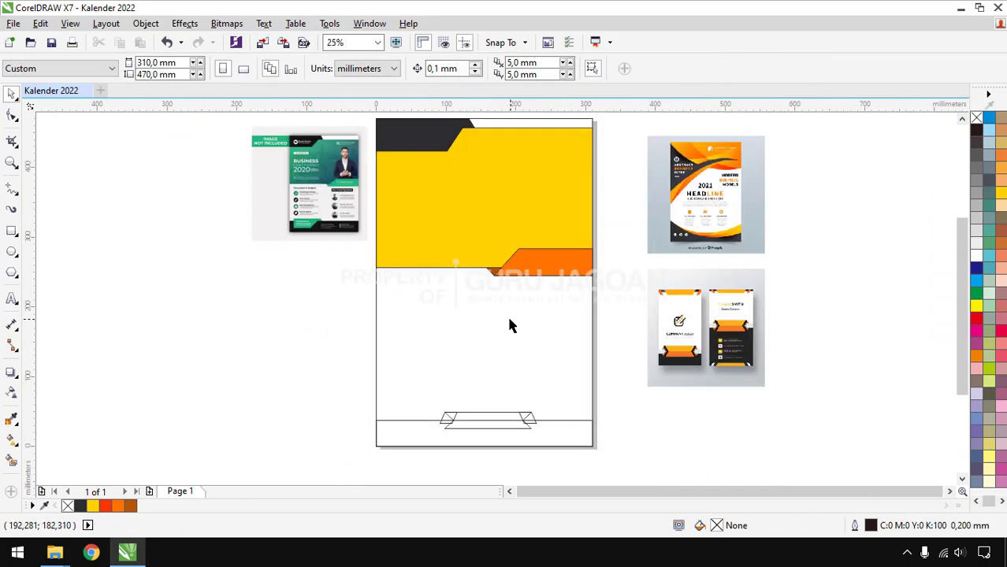
{"action": "left_click", "coordinate": [564, 266]}
{"action": "left_click", "coordinate": [106, 507]}
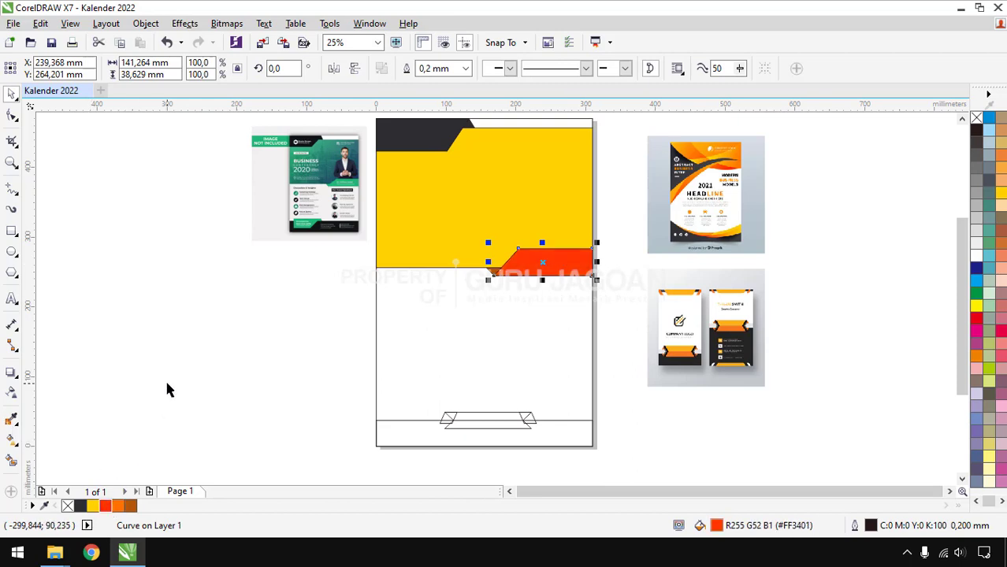
{"action": "left_click", "coordinate": [364, 331]}
Step: Fill the lower banner's small fold triangle with the banner's red-orange (#FF3401)
{"action": "scroll", "coordinate": [494, 272], "scroll_direction": "up", "scroll_amount": 4}
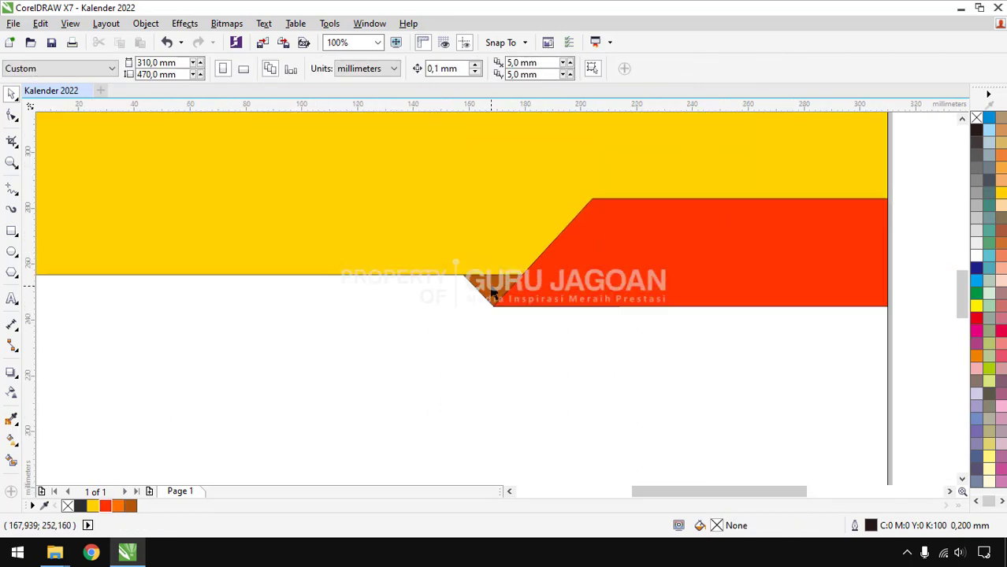
{"action": "left_click", "coordinate": [494, 268]}
{"action": "left_click", "coordinate": [520, 288]}
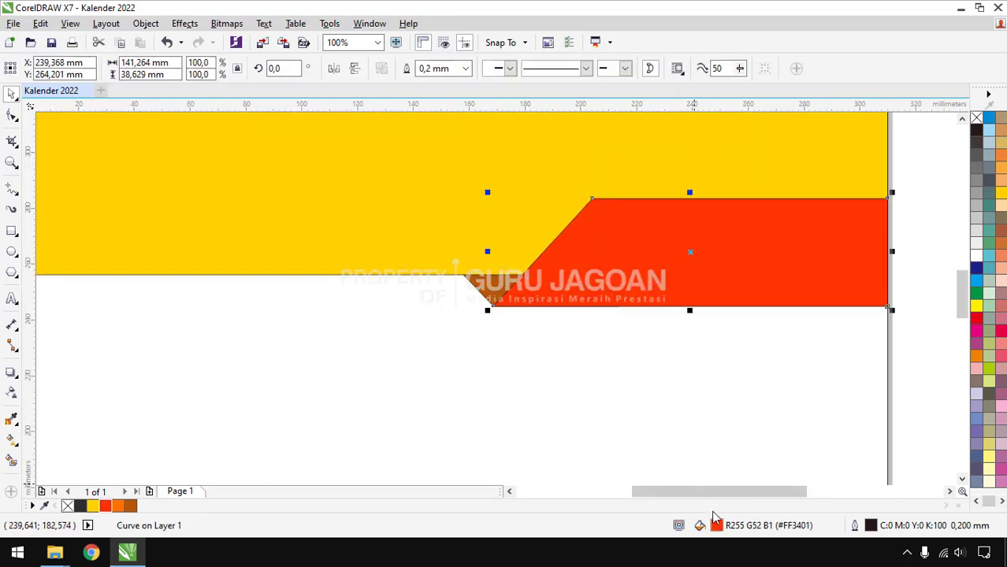
{"action": "left_click", "coordinate": [11, 419]}
{"action": "left_click", "coordinate": [689, 295]}
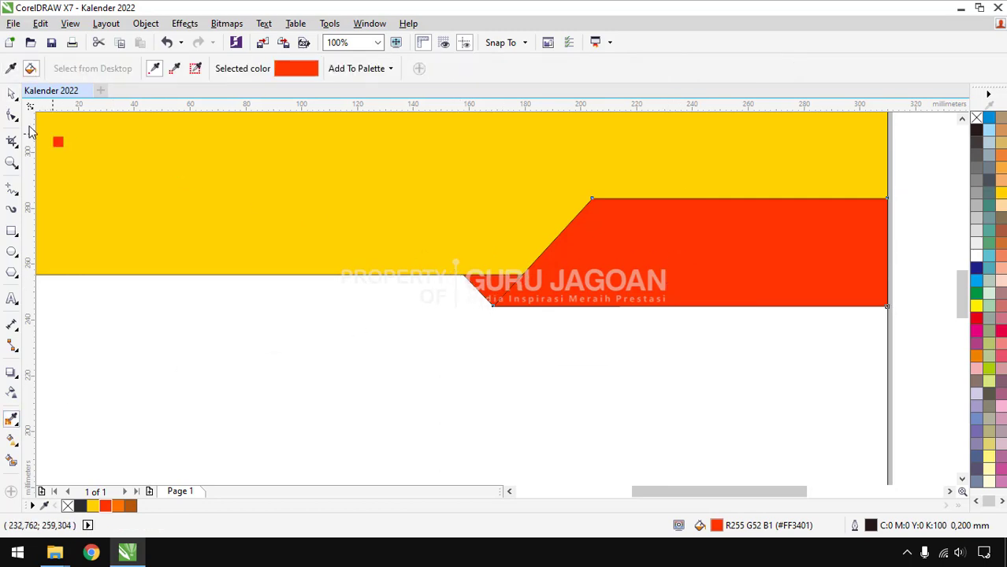
Step: Darken the fold triangle's fill to a deeper shade of the same red-orange
{"action": "left_click", "coordinate": [11, 93]}
{"action": "left_click", "coordinate": [486, 290]}
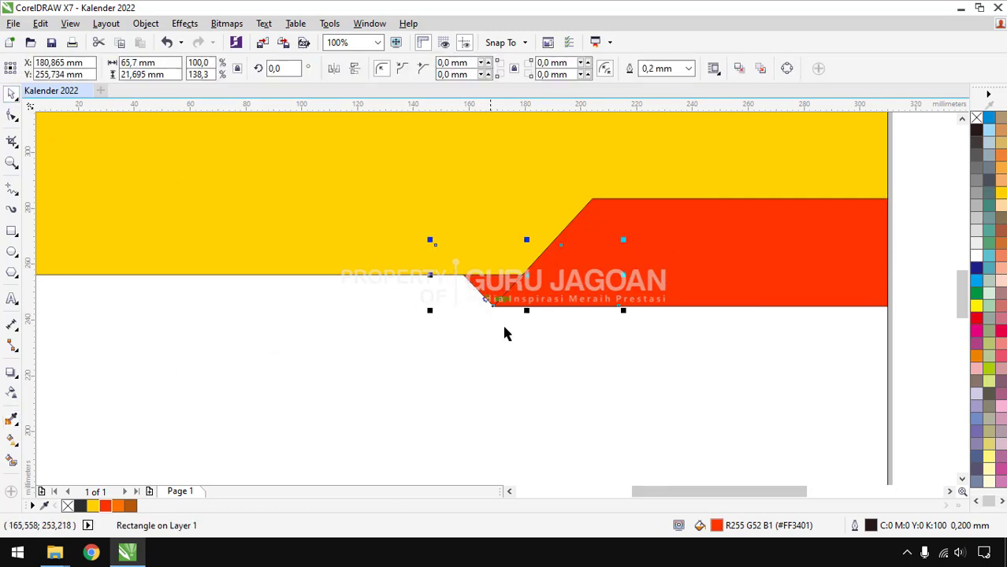
{"action": "double_click", "coordinate": [716, 525]}
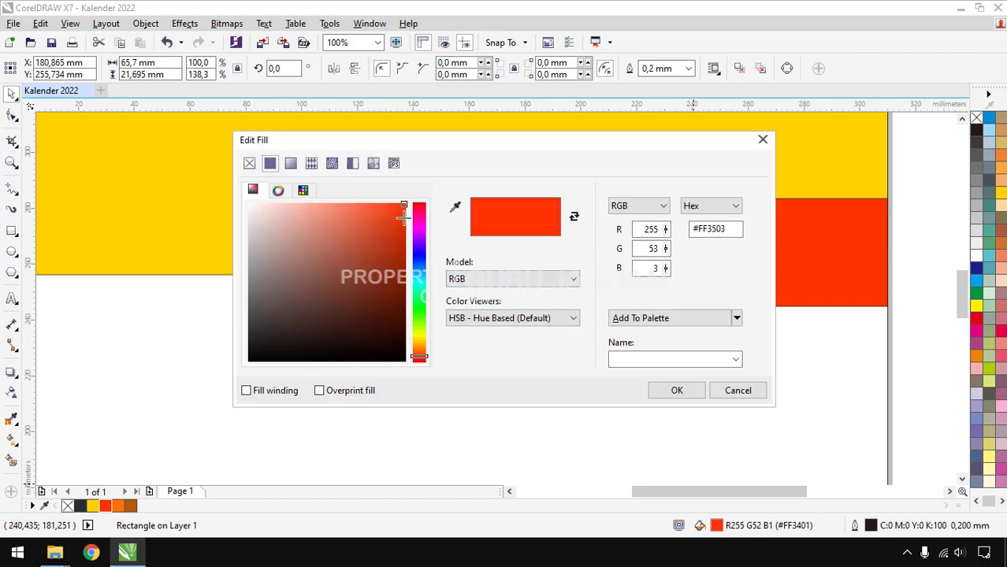
{"action": "left_click_drag", "start_coordinate": [403, 217], "coordinate": [408, 235]}
{"action": "left_click", "coordinate": [684, 391]}
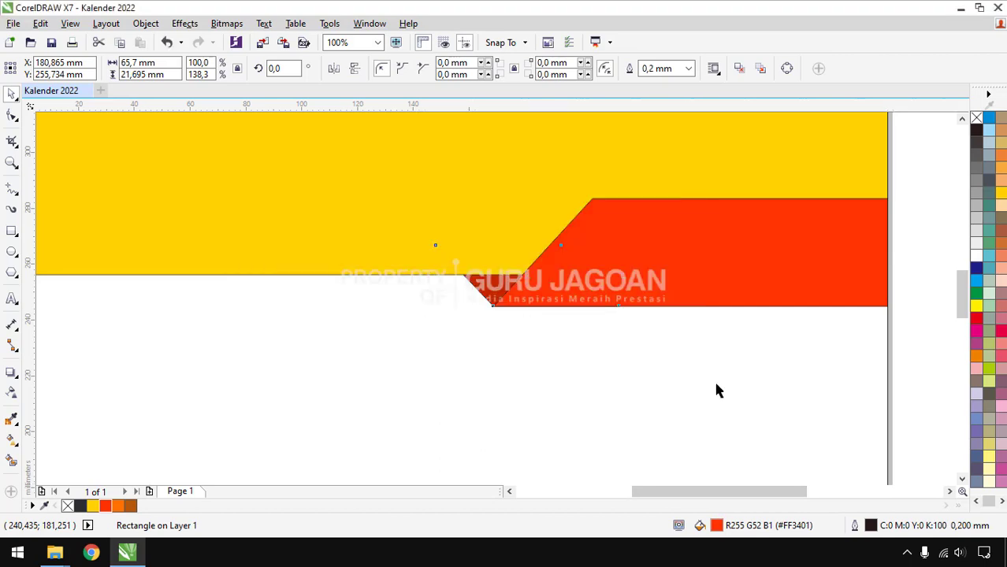
{"action": "left_click", "coordinate": [713, 384]}
Step: Change the fill of the small fold shape at the dark header banner's right end to black (#000000)
{"action": "scroll", "coordinate": [442, 263], "scroll_direction": "down", "scroll_amount": 2}
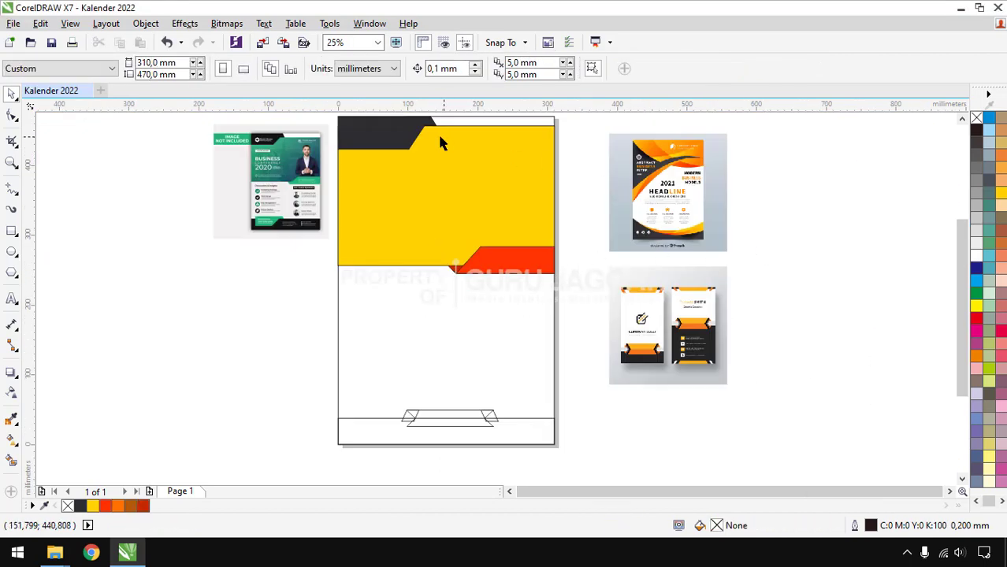
{"action": "scroll", "coordinate": [425, 197], "scroll_direction": "down", "scroll_amount": 1}
{"action": "scroll", "coordinate": [499, 153], "scroll_direction": "up", "scroll_amount": 4}
{"action": "left_click", "coordinate": [498, 154]}
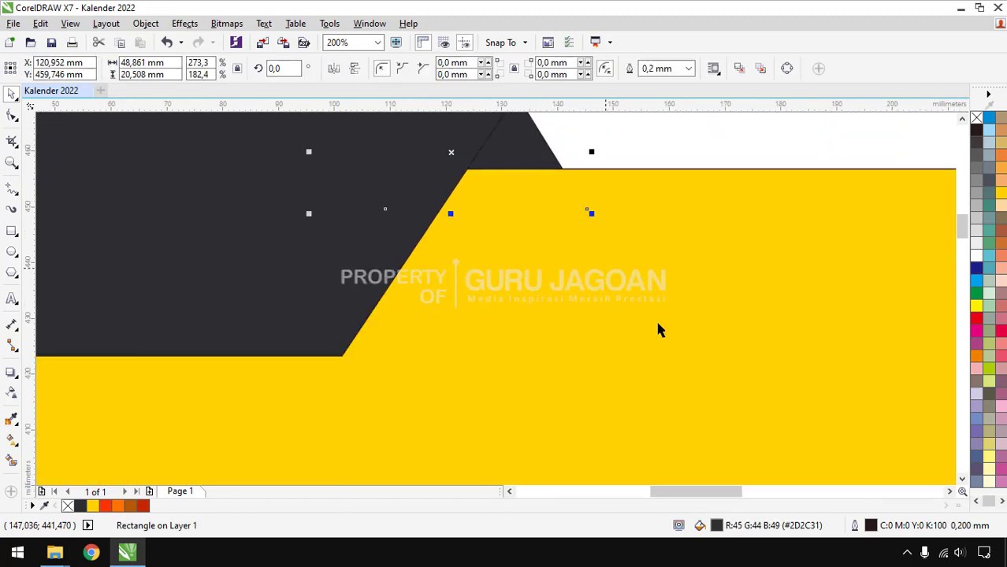
{"action": "double_click", "coordinate": [716, 525]}
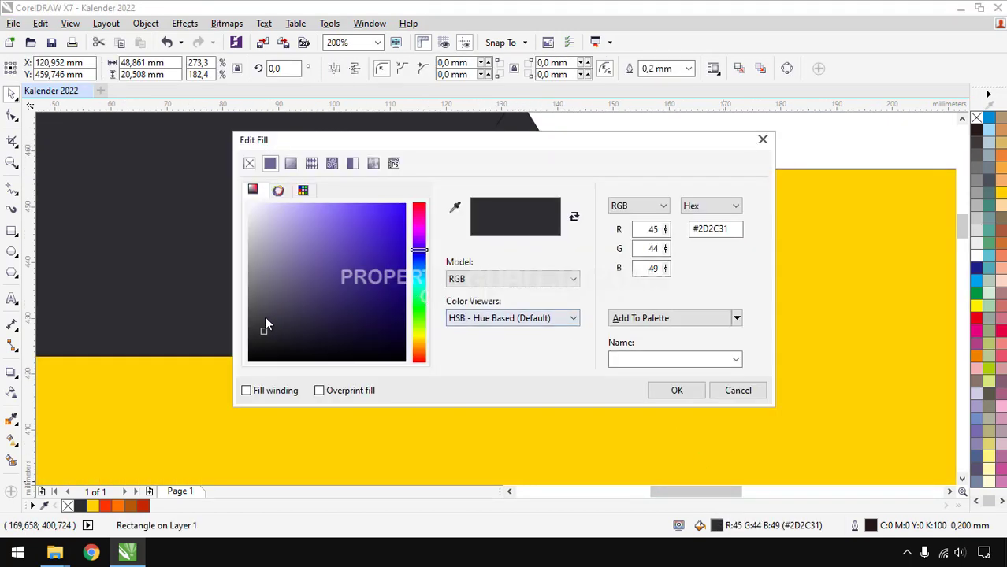
{"action": "left_click_drag", "start_coordinate": [263, 329], "coordinate": [251, 362]}
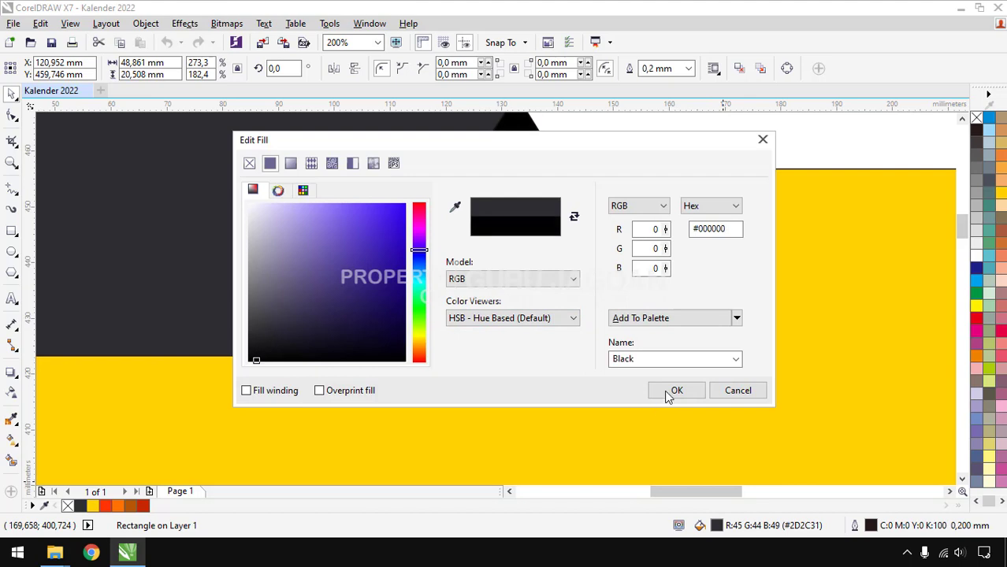
{"action": "left_click", "coordinate": [676, 391]}
{"action": "scroll", "coordinate": [660, 379], "scroll_direction": "down", "scroll_amount": 1}
{"action": "left_click", "coordinate": [400, 180]}
Step: Remove the outlines from all five header, panel and lower banner shapes together
{"action": "scroll", "coordinate": [401, 180], "scroll_direction": "down", "scroll_amount": 2}
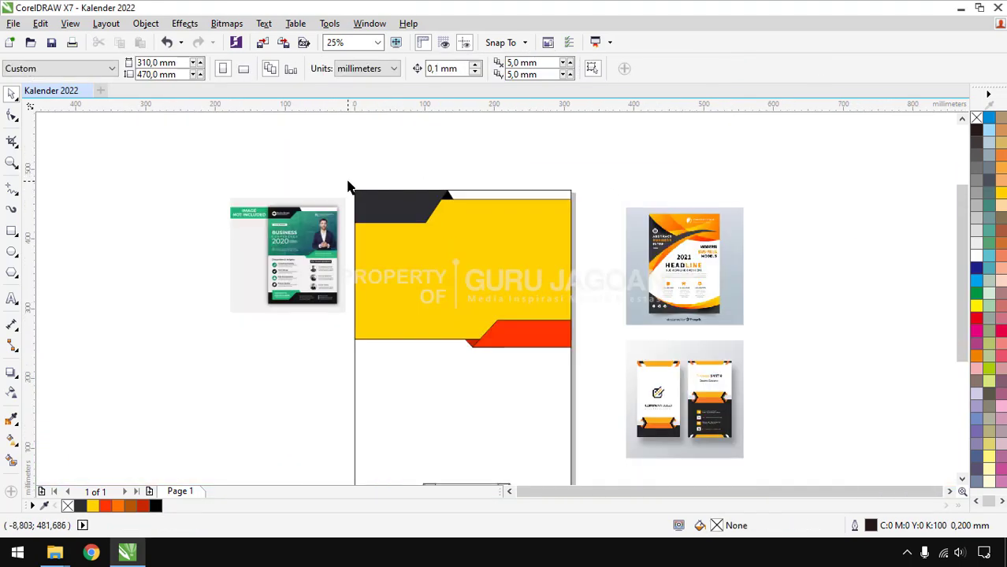
{"action": "left_click_drag", "start_coordinate": [348, 187], "coordinate": [607, 386]}
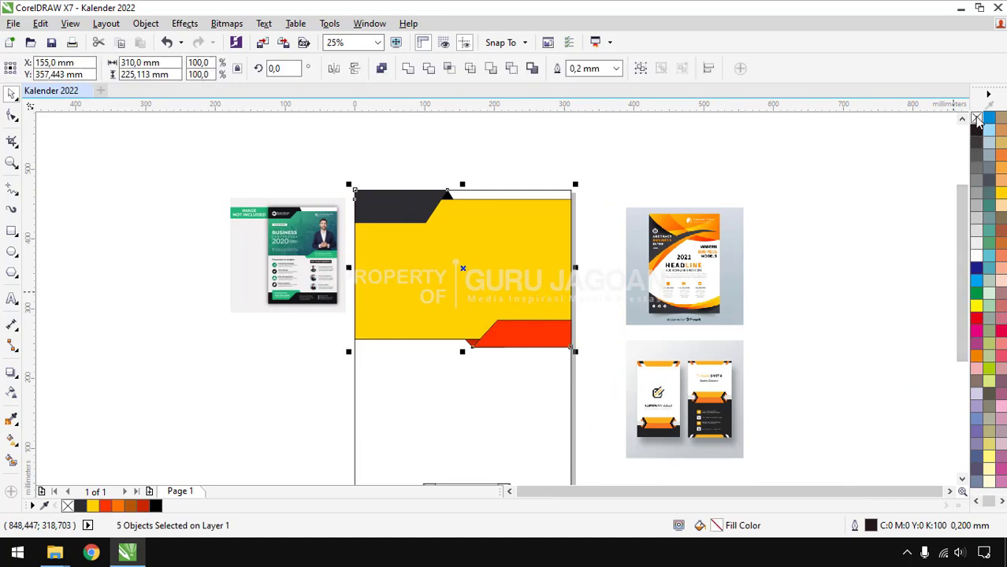
{"action": "left_click", "coordinate": [846, 146]}
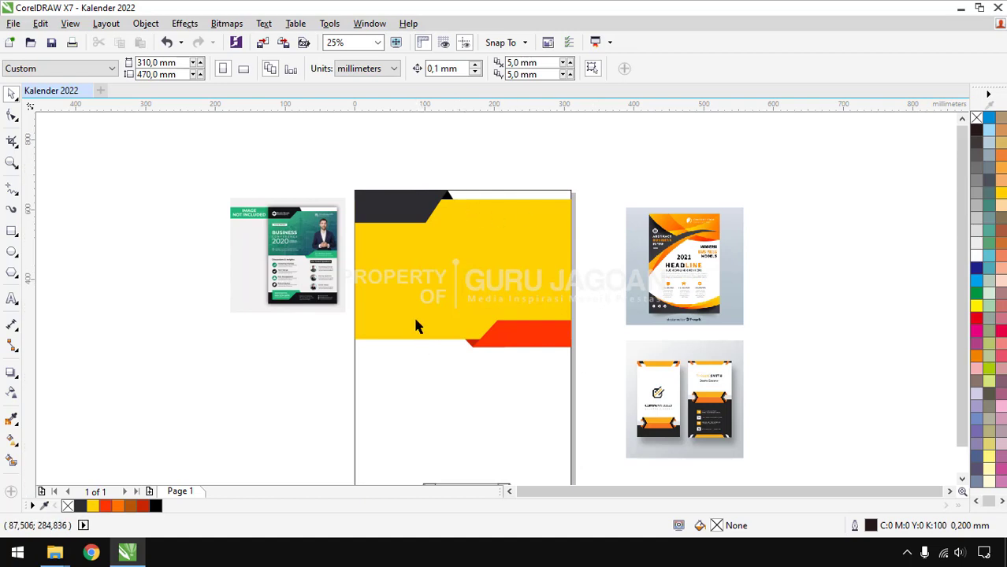
Step: Sample the bright green (#21B577) from the speaker banner in the business conference flyer reference
{"action": "scroll", "coordinate": [416, 321], "scroll_direction": "down", "scroll_amount": 1}
{"action": "scroll", "coordinate": [422, 445], "scroll_direction": "up", "scroll_amount": 1}
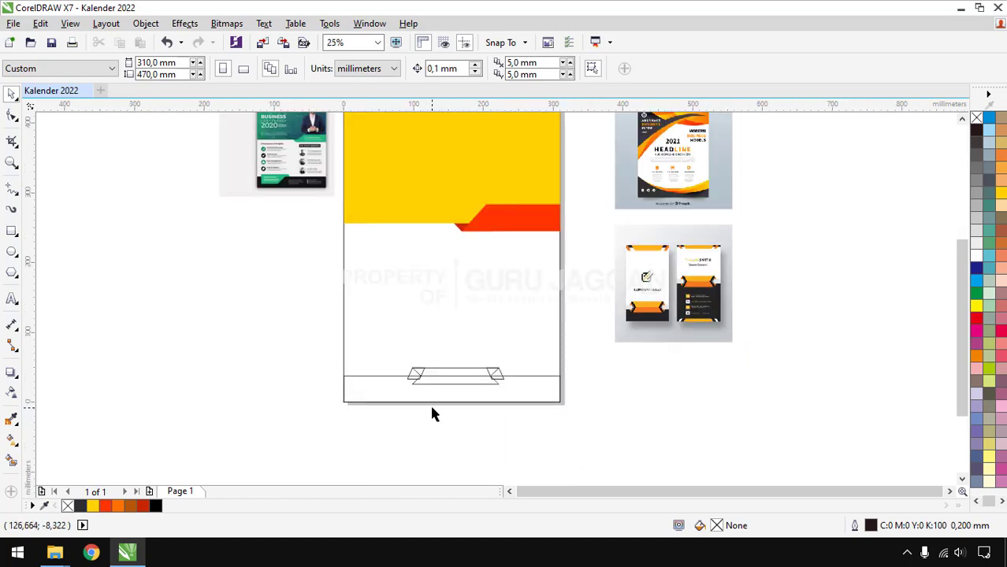
{"action": "left_click", "coordinate": [11, 419]}
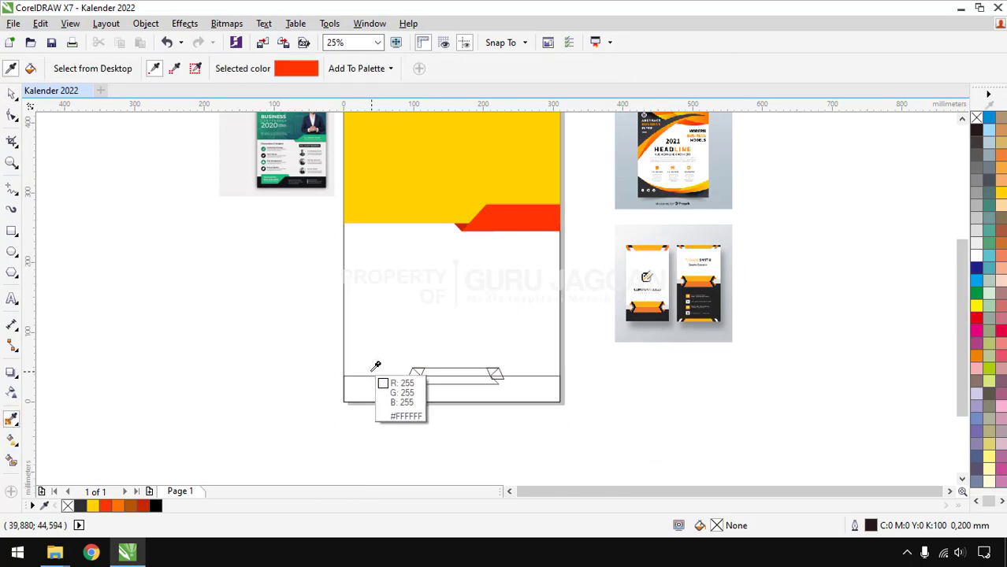
{"action": "scroll", "coordinate": [348, 269], "scroll_direction": "down", "scroll_amount": 1}
{"action": "scroll", "coordinate": [422, 237], "scroll_direction": "up", "scroll_amount": 3}
{"action": "scroll", "coordinate": [412, 220], "scroll_direction": "down", "scroll_amount": 1}
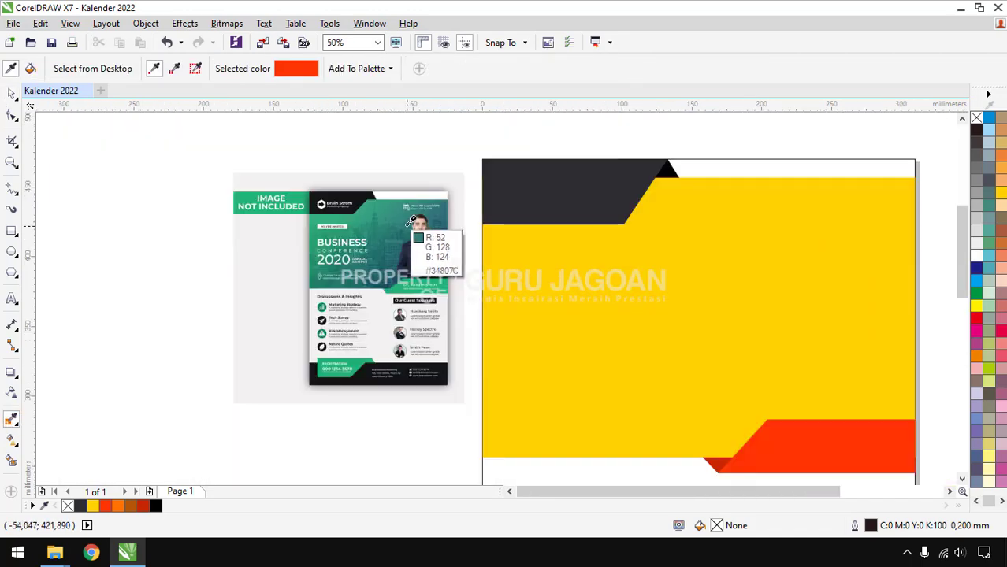
{"action": "scroll", "coordinate": [409, 285], "scroll_direction": "up", "scroll_amount": 1}
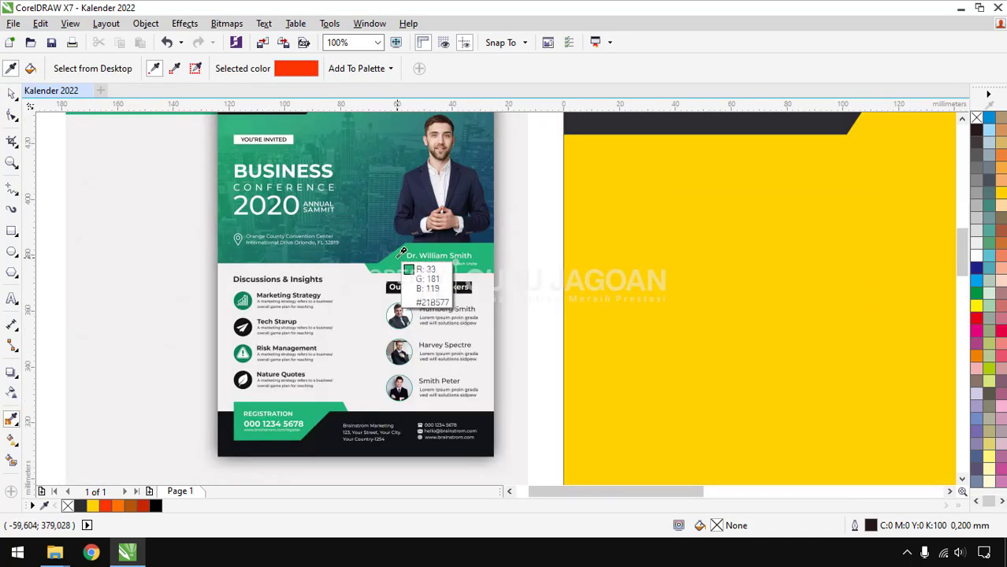
{"action": "left_click", "coordinate": [399, 254]}
Step: Fill the footer ribbon and both of its slanted fold pieces with the sampled green (#21B577)
{"action": "scroll", "coordinate": [502, 374], "scroll_direction": "down", "scroll_amount": 2}
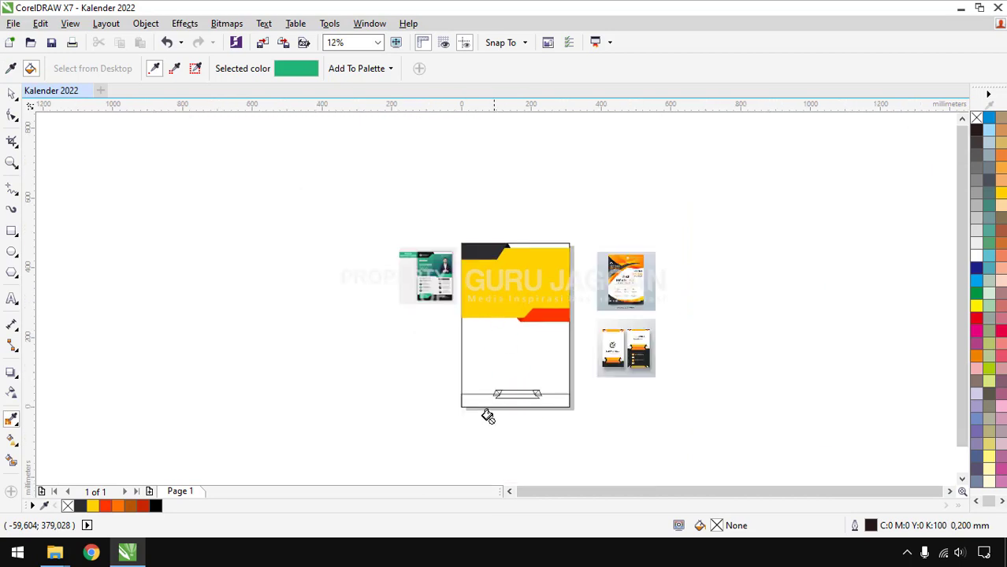
{"action": "scroll", "coordinate": [482, 408], "scroll_direction": "up", "scroll_amount": 2}
{"action": "scroll", "coordinate": [479, 401], "scroll_direction": "down", "scroll_amount": 1}
{"action": "scroll", "coordinate": [520, 365], "scroll_direction": "up", "scroll_amount": 2}
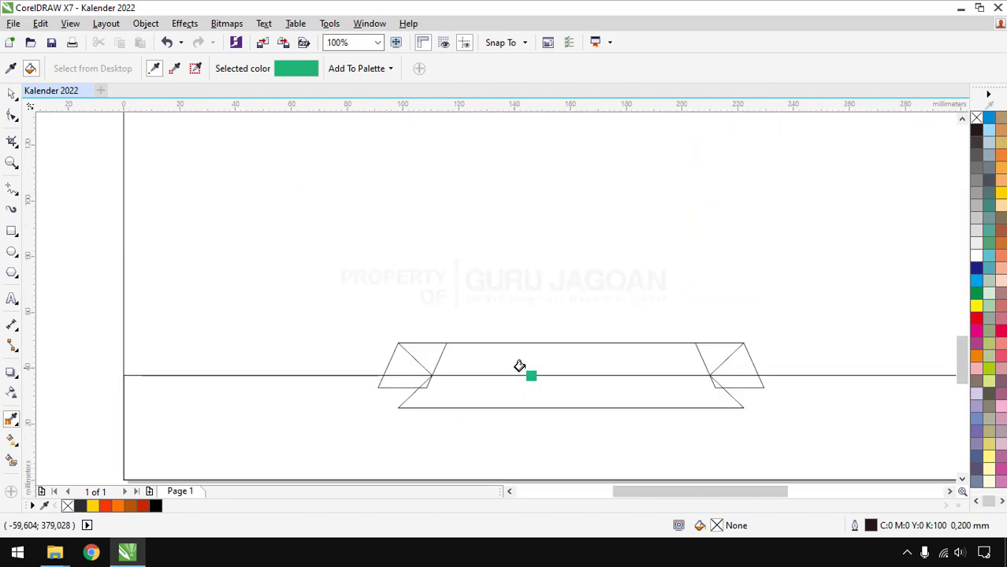
{"action": "left_click", "coordinate": [512, 386]}
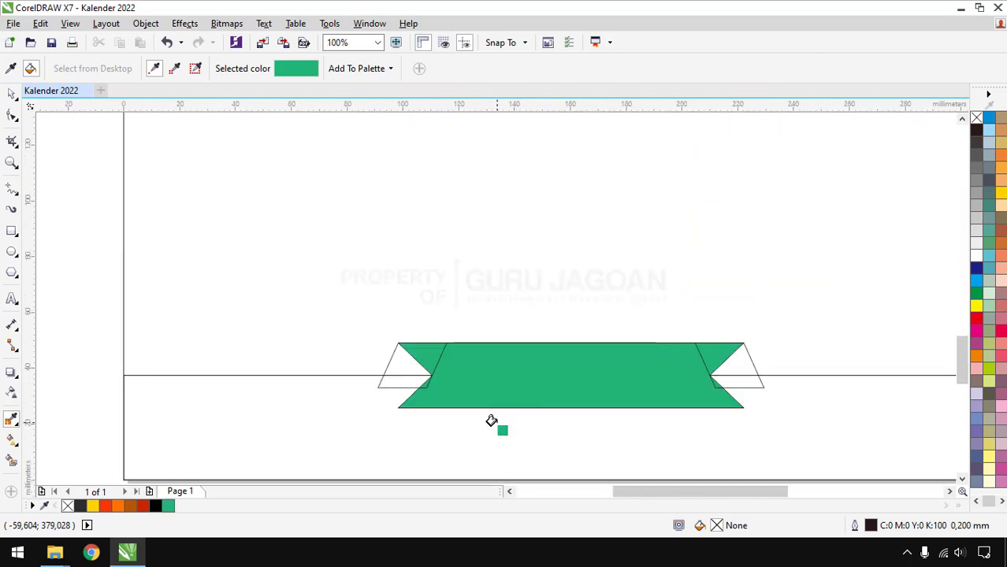
{"action": "left_click", "coordinate": [399, 364]}
{"action": "left_click", "coordinate": [736, 362]}
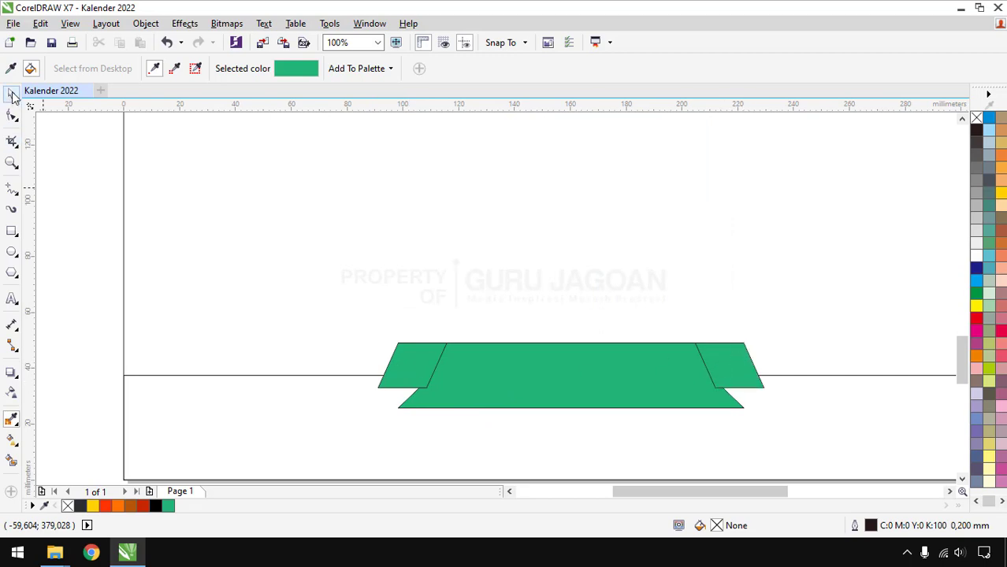
Step: Fill the full-width footer rectangle with the same dark charcoal as the header banner
{"action": "left_click", "coordinate": [12, 95]}
{"action": "scroll", "coordinate": [501, 331], "scroll_direction": "down", "scroll_amount": 2}
{"action": "left_click", "coordinate": [546, 364]}
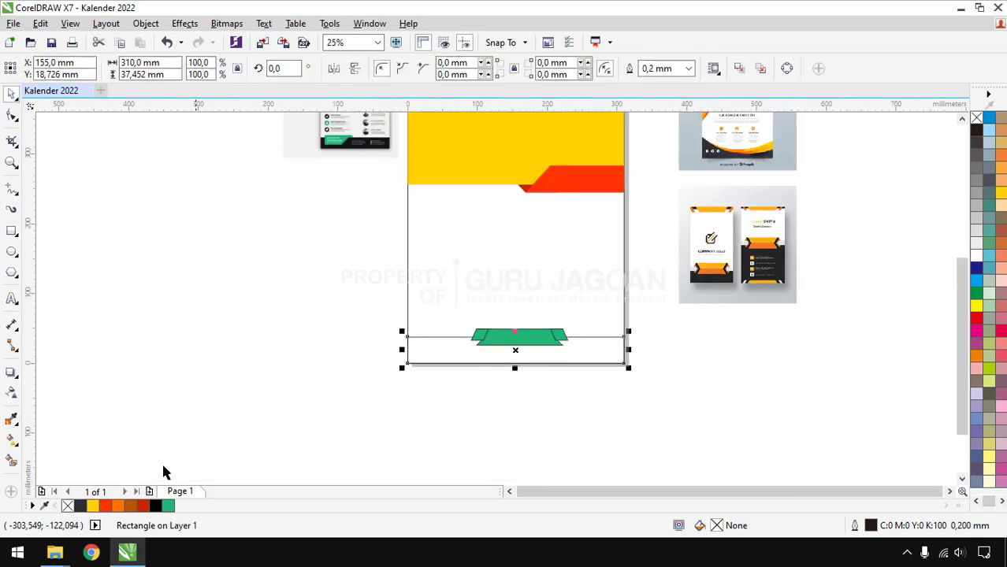
{"action": "left_click", "coordinate": [80, 505]}
{"action": "left_click", "coordinate": [508, 394]}
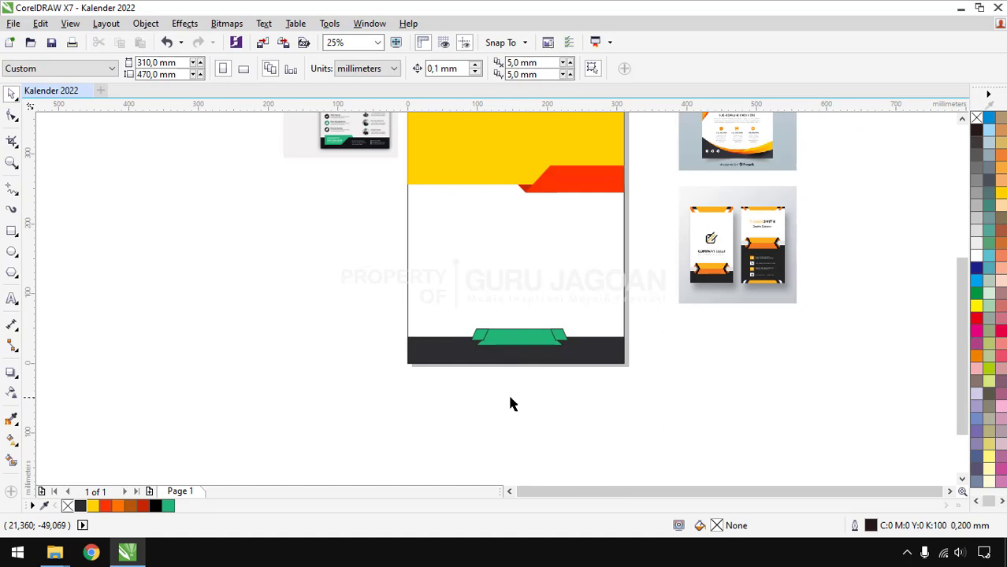
{"action": "scroll", "coordinate": [484, 349], "scroll_direction": "up", "scroll_amount": 2}
{"action": "left_click", "coordinate": [479, 342]}
{"action": "left_click", "coordinate": [800, 323], "text": "shift"}
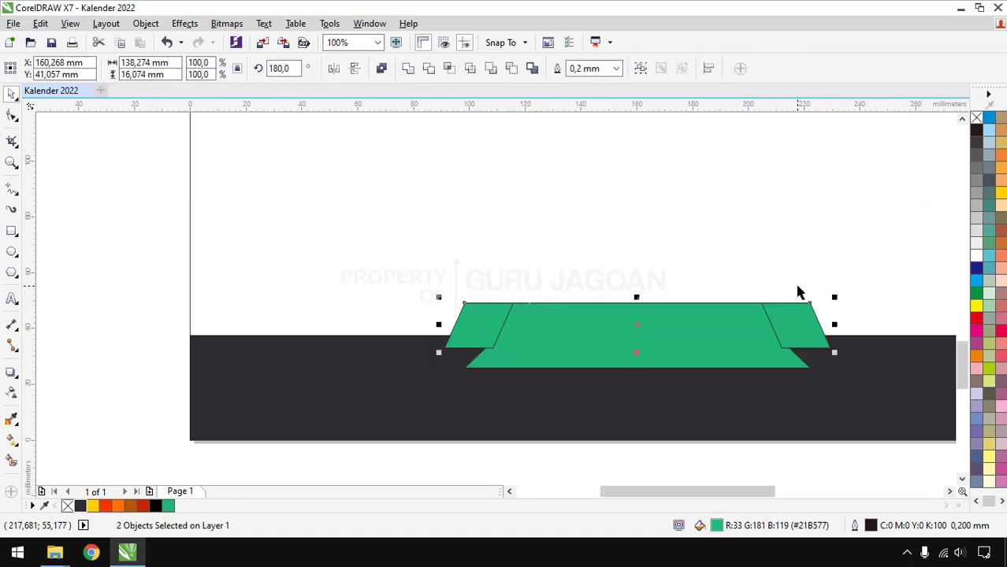
{"action": "left_click", "coordinate": [124, 248]}
{"action": "left_click", "coordinate": [479, 320]}
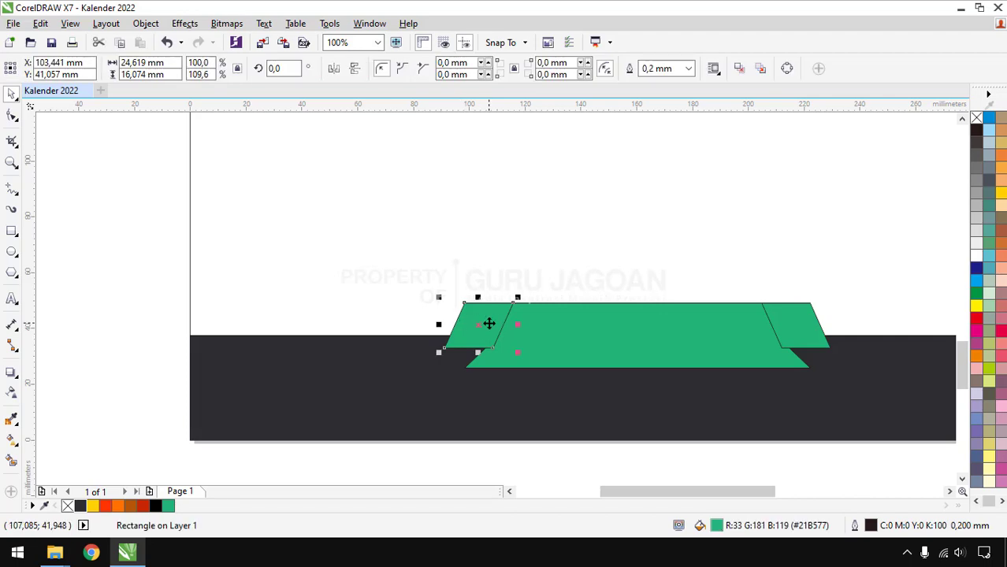
{"action": "left_click", "coordinate": [805, 327], "text": "shift"}
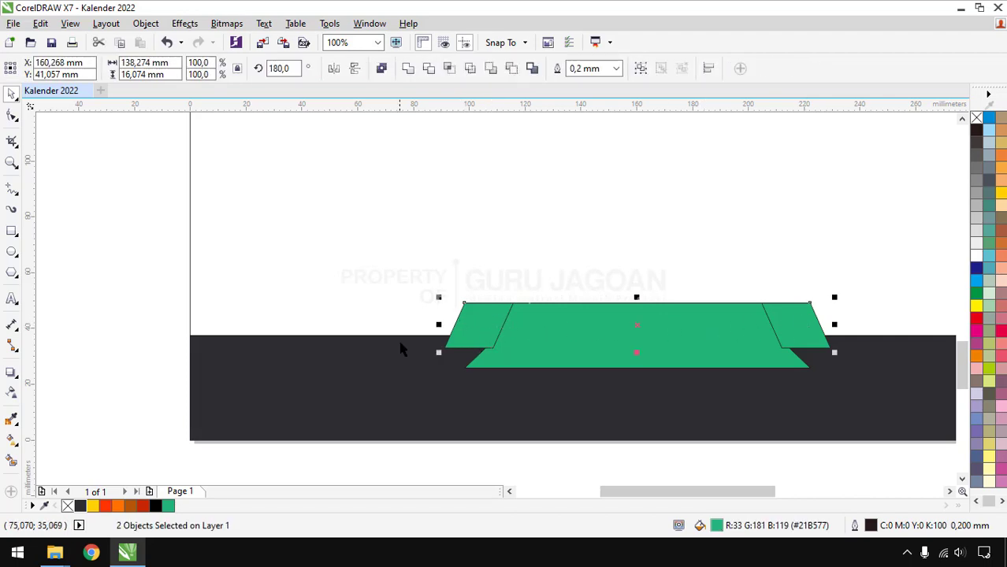
{"action": "left_click", "coordinate": [134, 317]}
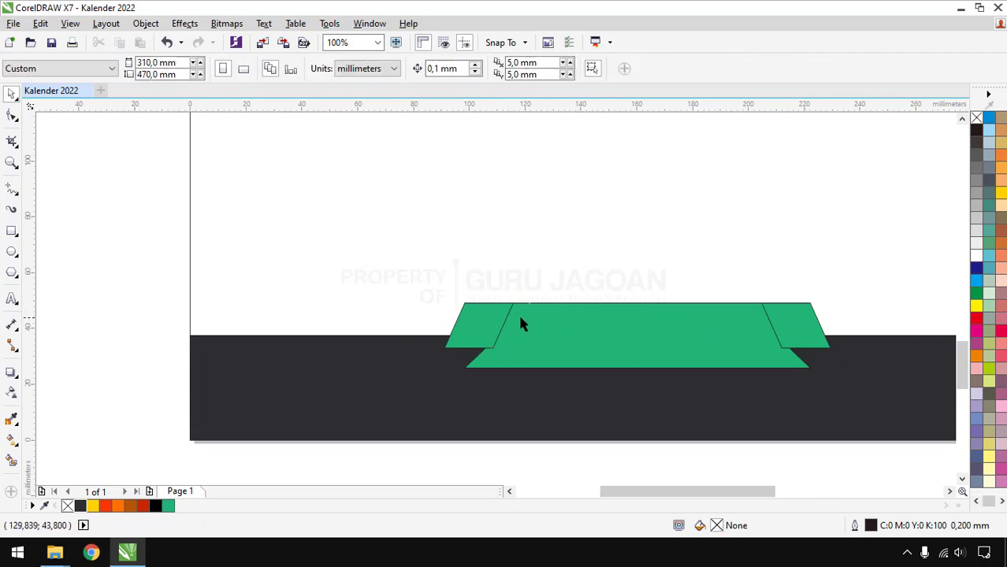
Step: Send both green fold pieces back two levels, behind the ribbon and the dark footer rectangle
{"action": "left_click", "coordinate": [475, 327]}
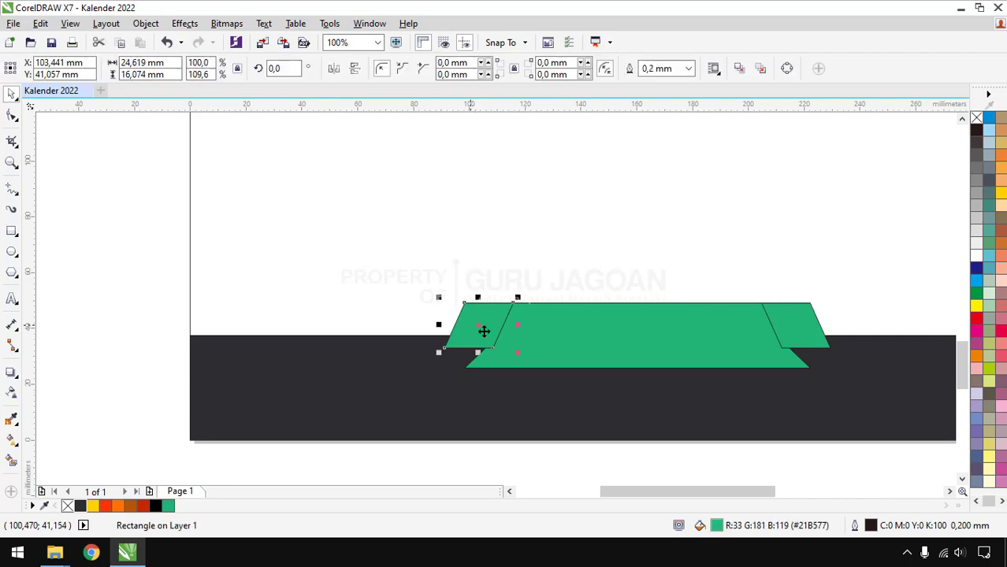
{"action": "left_click", "coordinate": [804, 323], "text": "shift"}
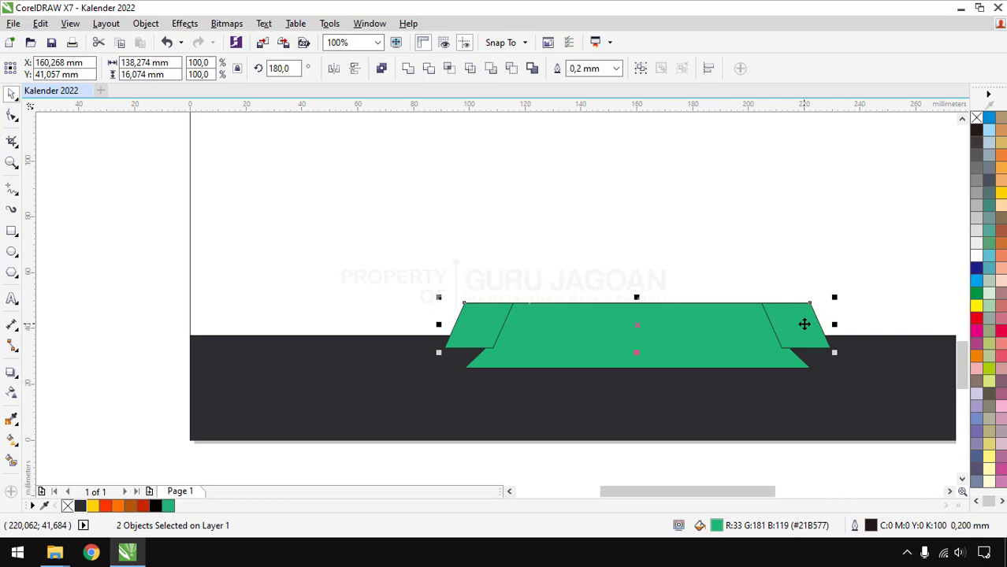
{"action": "key", "text": "ctrl+Page_Down"}
{"action": "key", "text": "ctrl+Page_Down"}
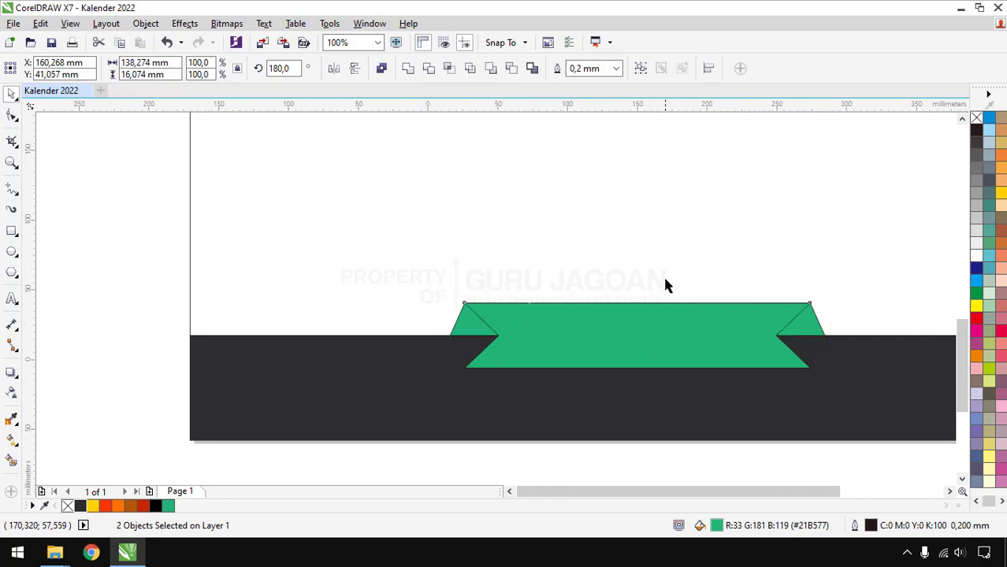
{"action": "scroll", "coordinate": [663, 279], "scroll_direction": "down", "scroll_amount": 2}
{"action": "left_click", "coordinate": [279, 312]}
{"action": "scroll", "coordinate": [592, 302], "scroll_direction": "up", "scroll_amount": 2}
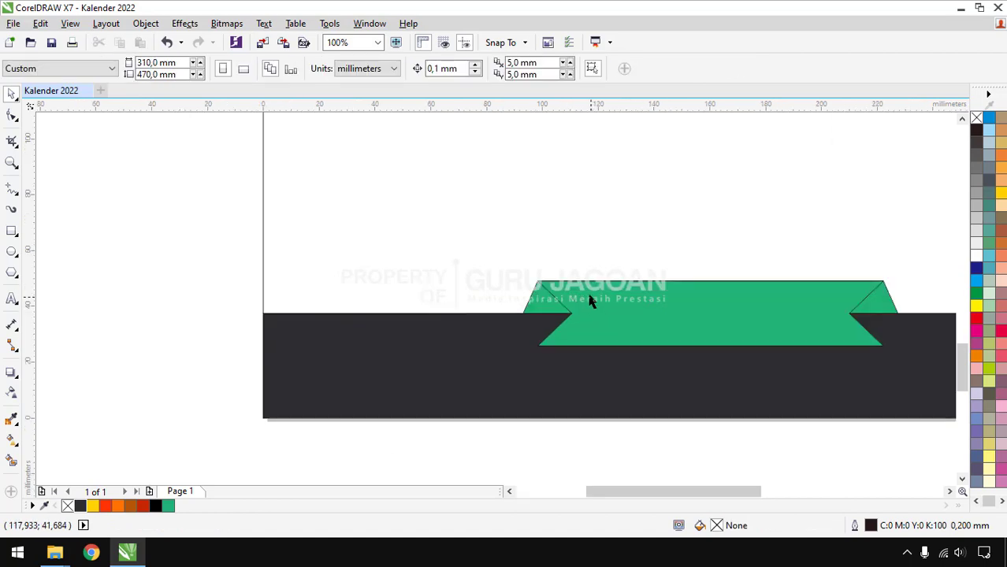
Step: Delete the ribbon's end notch nodes and move its lower corners inward, about 9 mm on the left and 7 mm on the right
{"action": "key", "text": "F10"}
{"action": "left_click", "coordinate": [588, 304]}
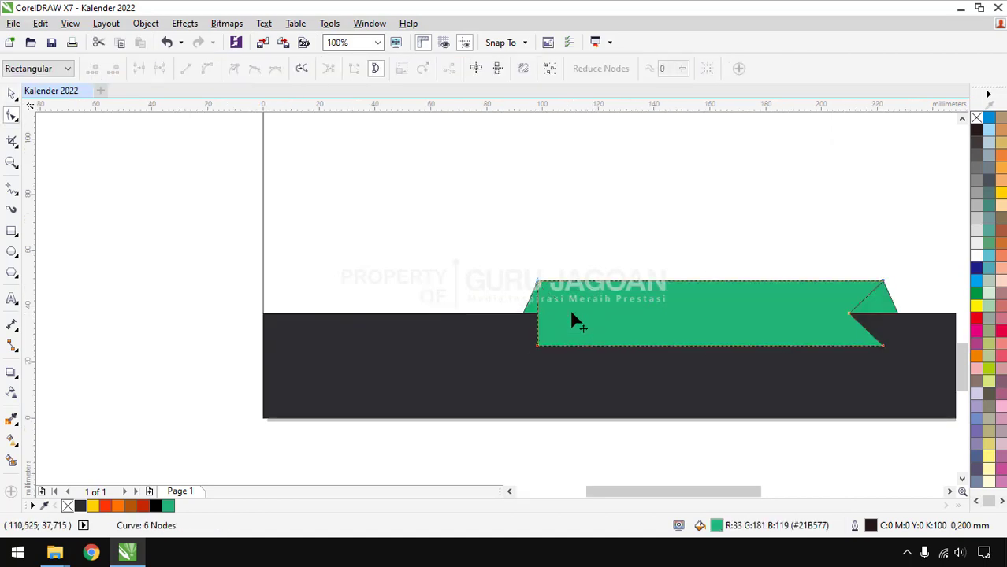
{"action": "double_click", "coordinate": [849, 314]}
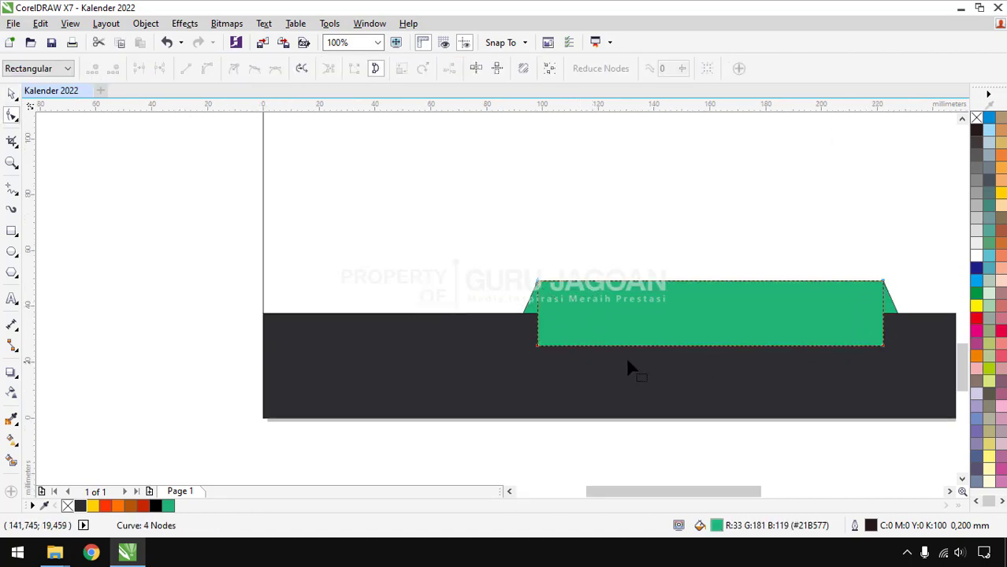
{"action": "left_click_drag", "start_coordinate": [539, 348], "coordinate": [565, 349]}
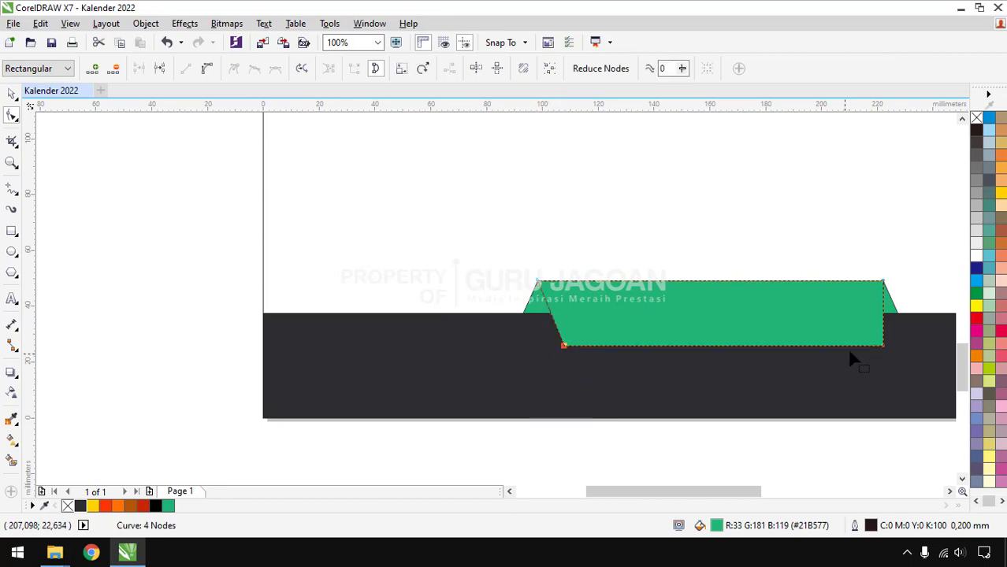
{"action": "left_click_drag", "start_coordinate": [883, 347], "coordinate": [862, 346]}
{"action": "key", "text": "space"}
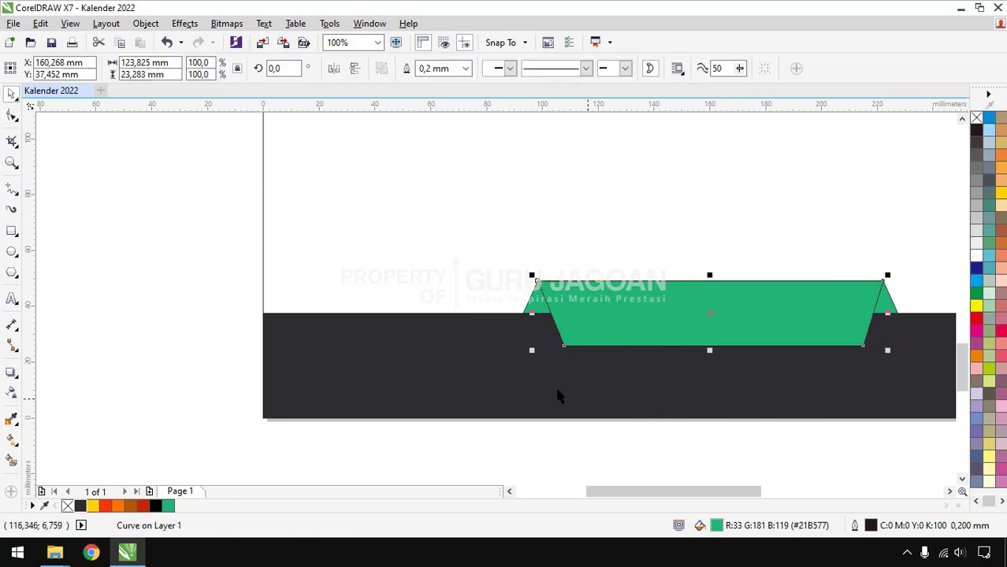
Step: Move the green ribbon and its two fold pieces together about 6.6 mm down over the dark footer
{"action": "scroll", "coordinate": [449, 342], "scroll_direction": "down", "scroll_amount": 1}
{"action": "left_click", "coordinate": [671, 407]}
{"action": "scroll", "coordinate": [711, 400], "scroll_direction": "down", "scroll_amount": 1}
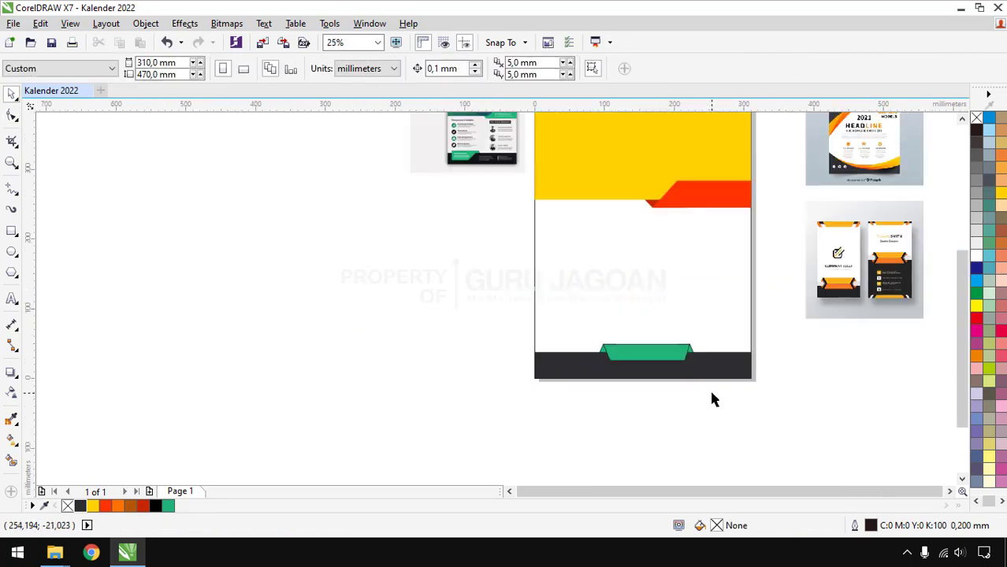
{"action": "scroll", "coordinate": [709, 362], "scroll_direction": "up", "scroll_amount": 2}
{"action": "scroll", "coordinate": [662, 379], "scroll_direction": "down", "scroll_amount": 1}
{"action": "scroll", "coordinate": [544, 386], "scroll_direction": "up", "scroll_amount": 2}
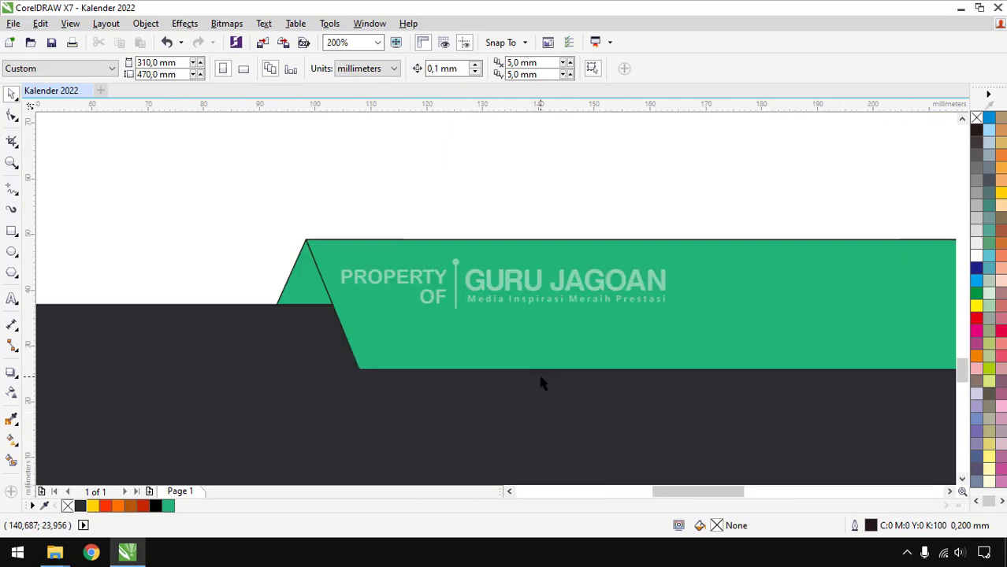
{"action": "left_click", "coordinate": [306, 272]}
{"action": "left_click", "coordinate": [334, 243], "text": "shift"}
{"action": "scroll", "coordinate": [335, 243], "scroll_direction": "down", "scroll_amount": 1}
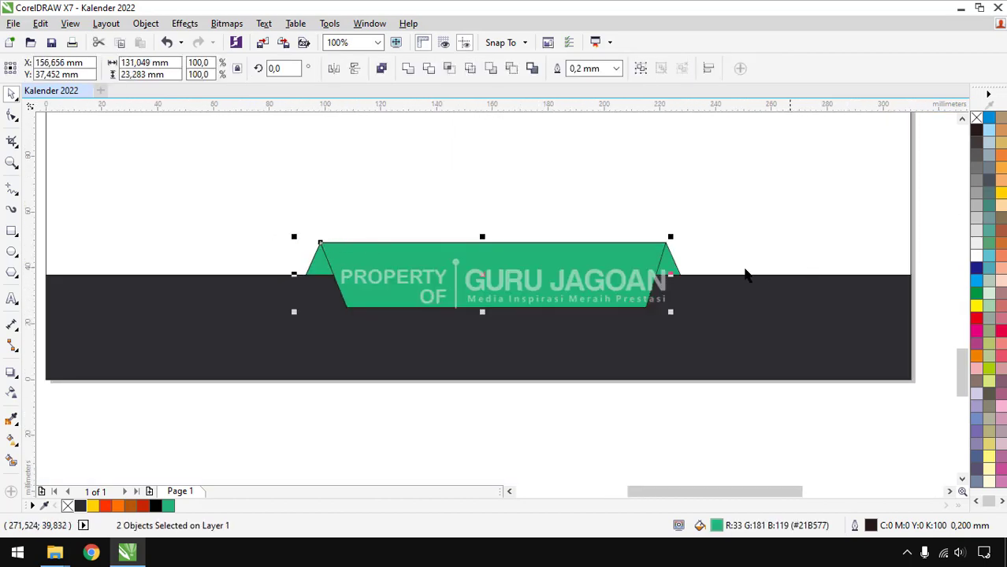
{"action": "left_click", "coordinate": [640, 242], "text": "shift"}
{"action": "left_click_drag", "start_coordinate": [640, 243], "coordinate": [636, 261]}
{"action": "left_click", "coordinate": [517, 401]}
{"action": "scroll", "coordinate": [517, 410], "scroll_direction": "down", "scroll_amount": 1}
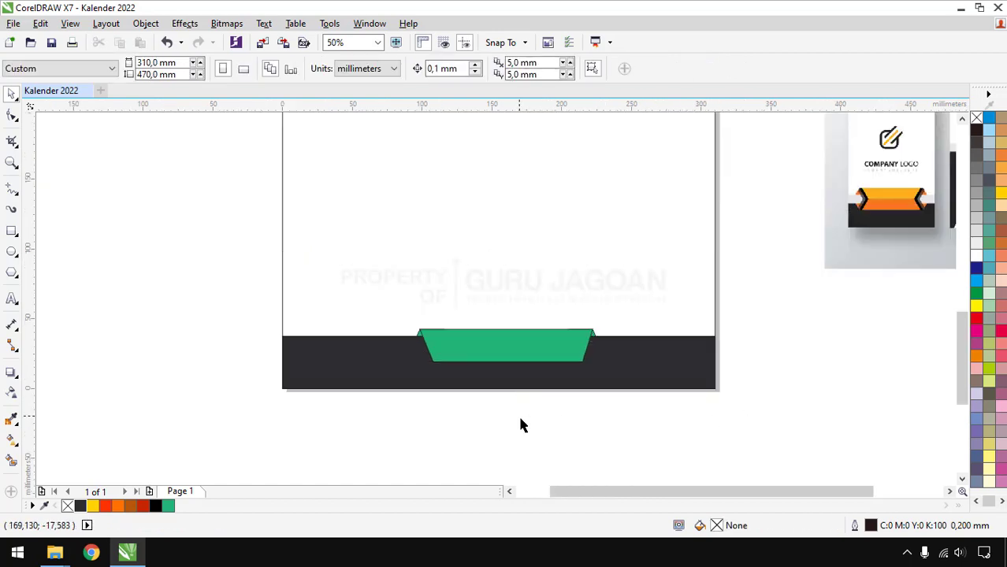
Step: Remove the outlines from the footer rectangle, the ribbon and both fold pieces together
{"action": "left_click_drag", "start_coordinate": [197, 301], "coordinate": [760, 440]}
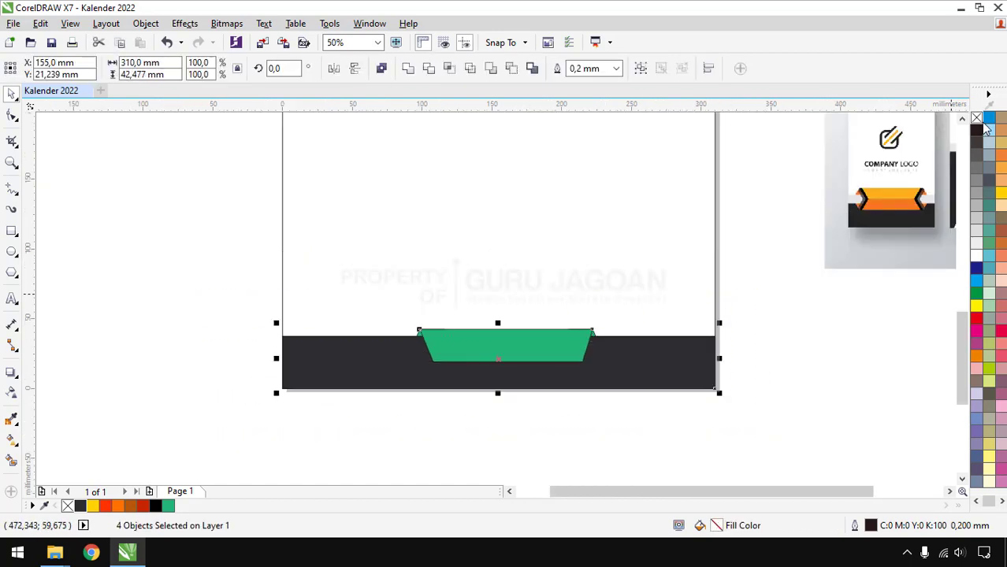
{"action": "left_click", "coordinate": [354, 323]}
Step: Change the fill of both ribbon fold pieces to a darker green (#0C8754)
{"action": "scroll", "coordinate": [396, 343], "scroll_direction": "up", "scroll_amount": 3}
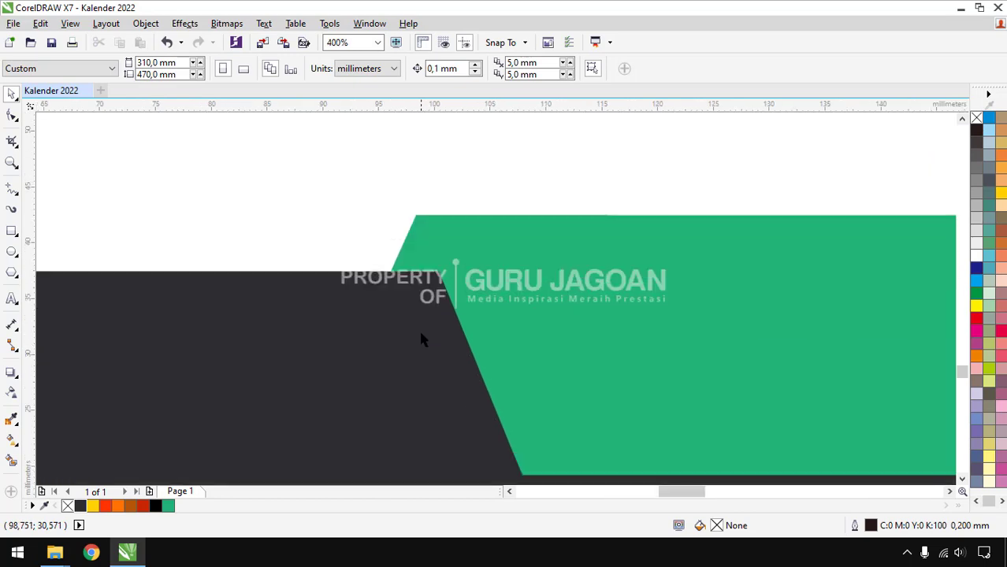
{"action": "left_click", "coordinate": [418, 271]}
{"action": "scroll", "coordinate": [398, 254], "scroll_direction": "down", "scroll_amount": 1}
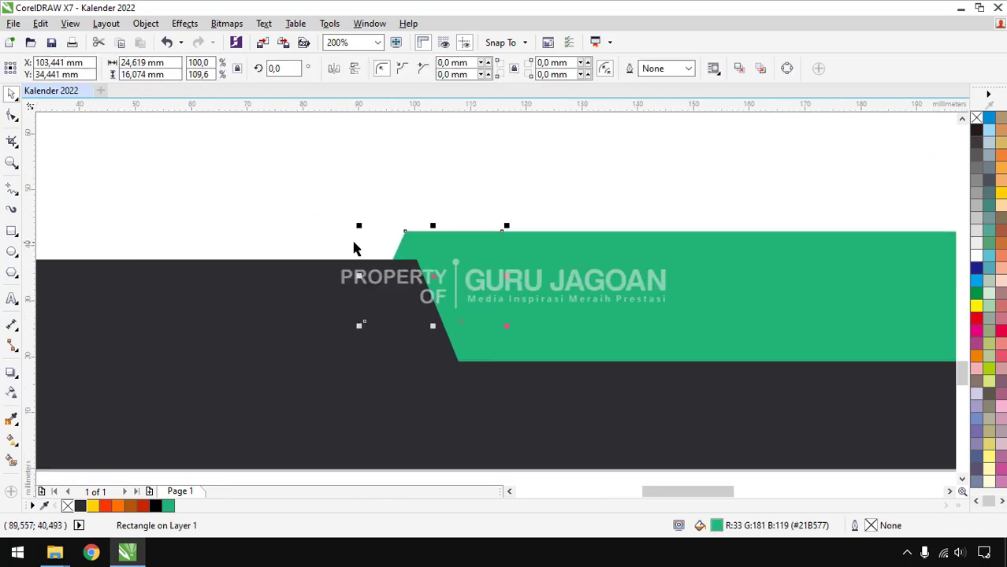
{"action": "scroll", "coordinate": [354, 249], "scroll_direction": "down", "scroll_amount": 1}
{"action": "scroll", "coordinate": [727, 253], "scroll_direction": "up", "scroll_amount": 1}
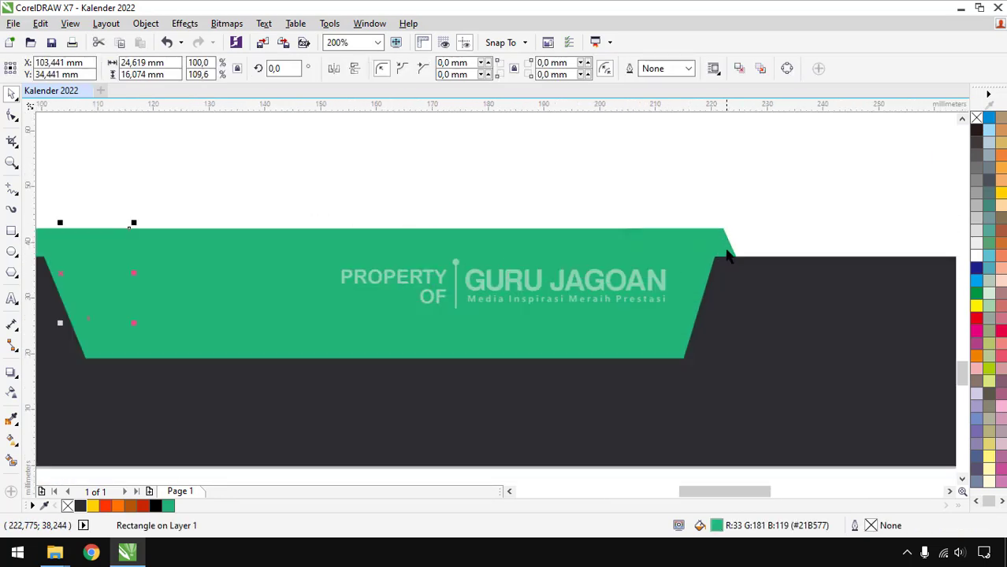
{"action": "left_click", "coordinate": [726, 253], "text": "shift"}
{"action": "scroll", "coordinate": [742, 220], "scroll_direction": "down", "scroll_amount": 1}
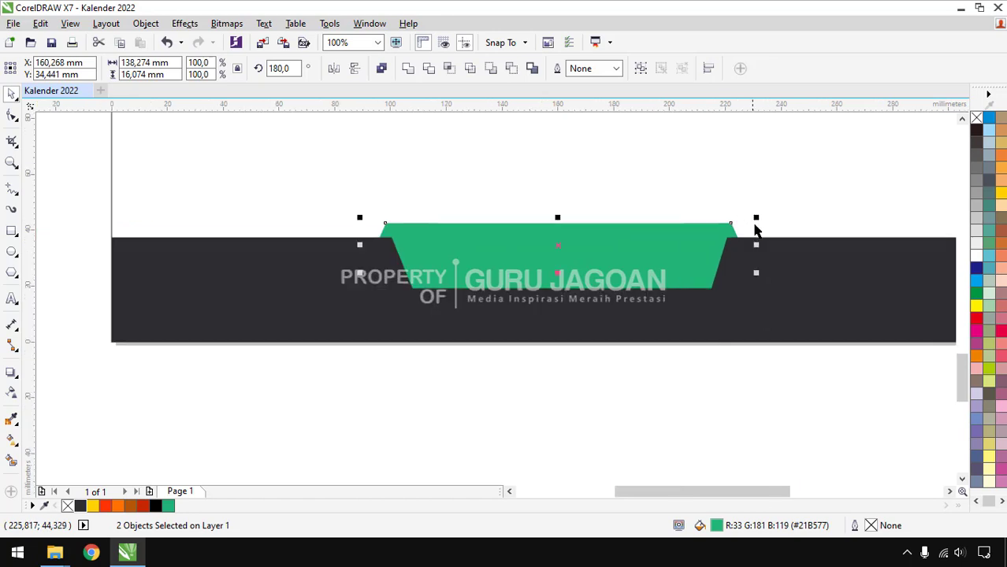
{"action": "double_click", "coordinate": [715, 526]}
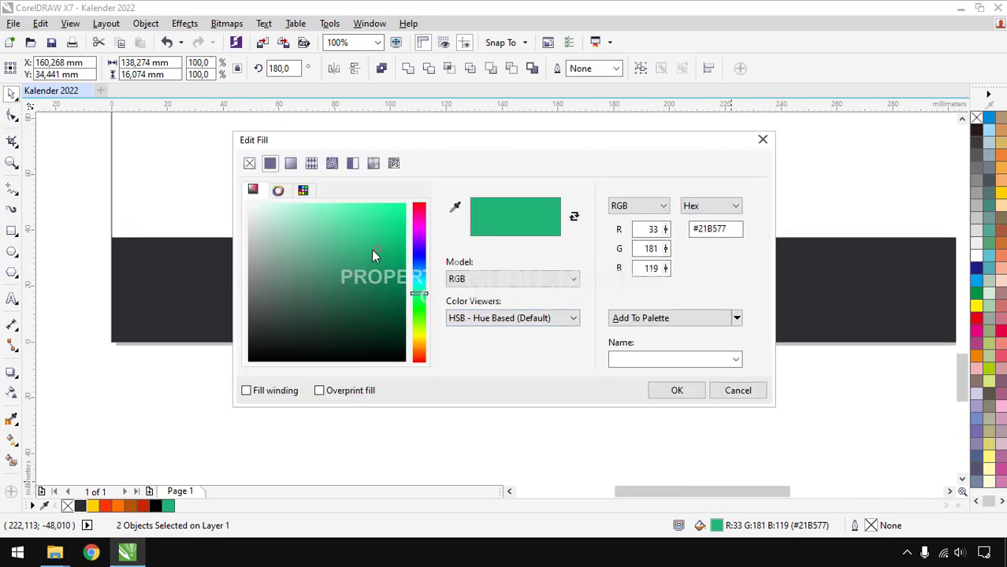
{"action": "left_click_drag", "start_coordinate": [375, 250], "coordinate": [391, 281]}
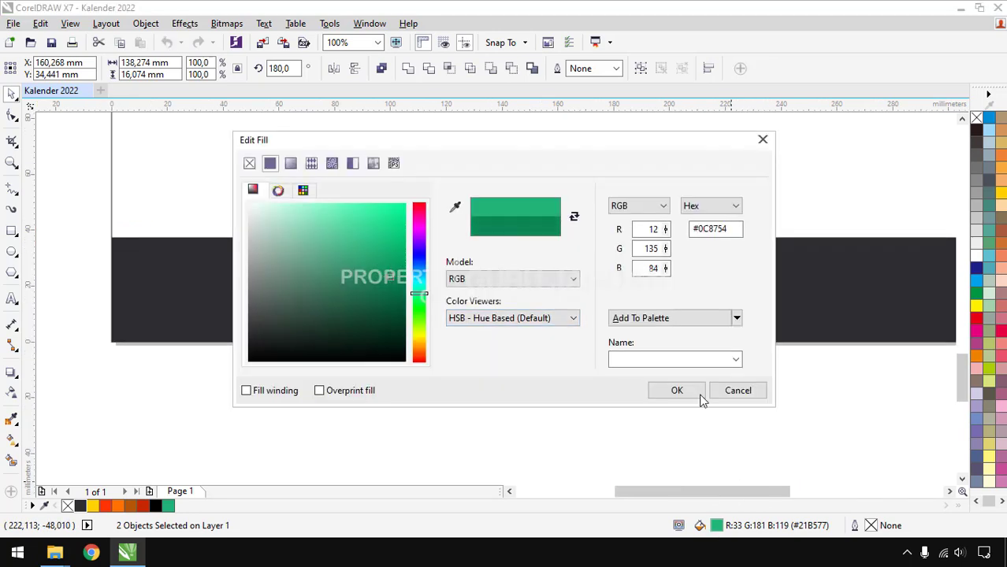
{"action": "left_click", "coordinate": [698, 394]}
{"action": "left_click", "coordinate": [646, 428]}
{"action": "scroll", "coordinate": [572, 405], "scroll_direction": "down", "scroll_amount": 1}
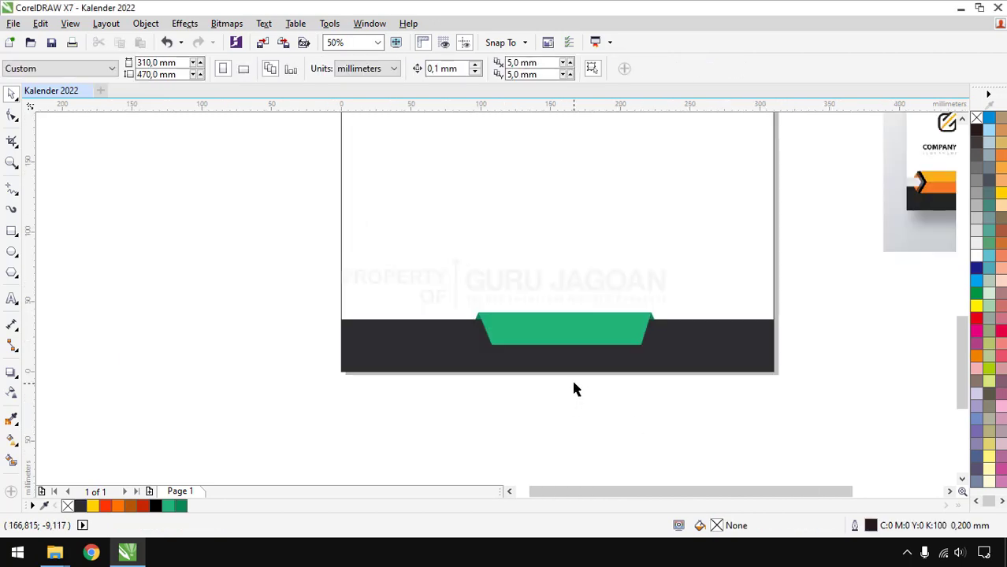
{"action": "scroll", "coordinate": [579, 394], "scroll_direction": "down", "scroll_amount": 1}
{"action": "scroll", "coordinate": [587, 370], "scroll_direction": "up", "scroll_amount": 2}
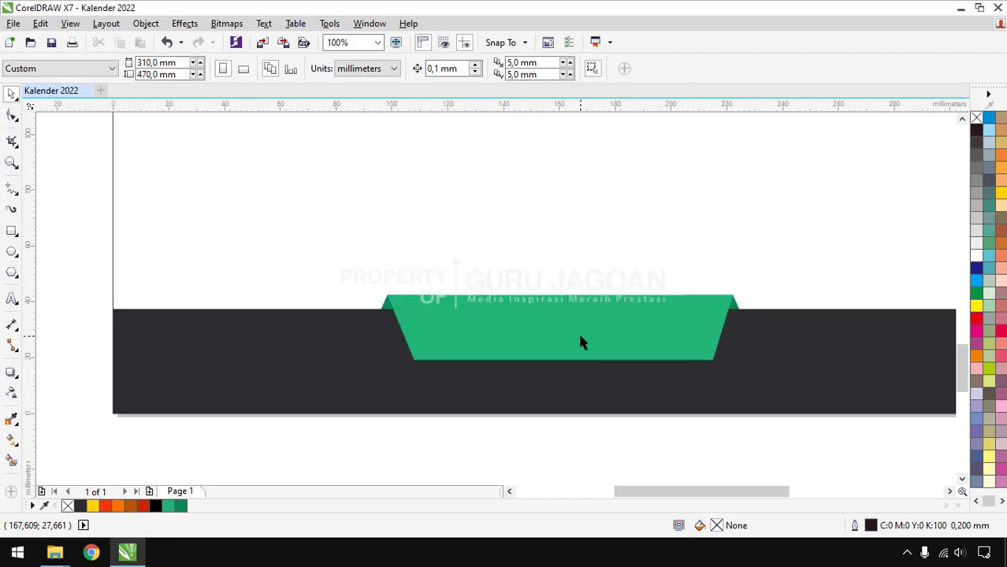
Step: Stretch the green footer ribbon downward to a height of about 29.4 mm
{"action": "left_click", "coordinate": [579, 342]}
{"action": "left_click_drag", "start_coordinate": [561, 367], "coordinate": [562, 386]}
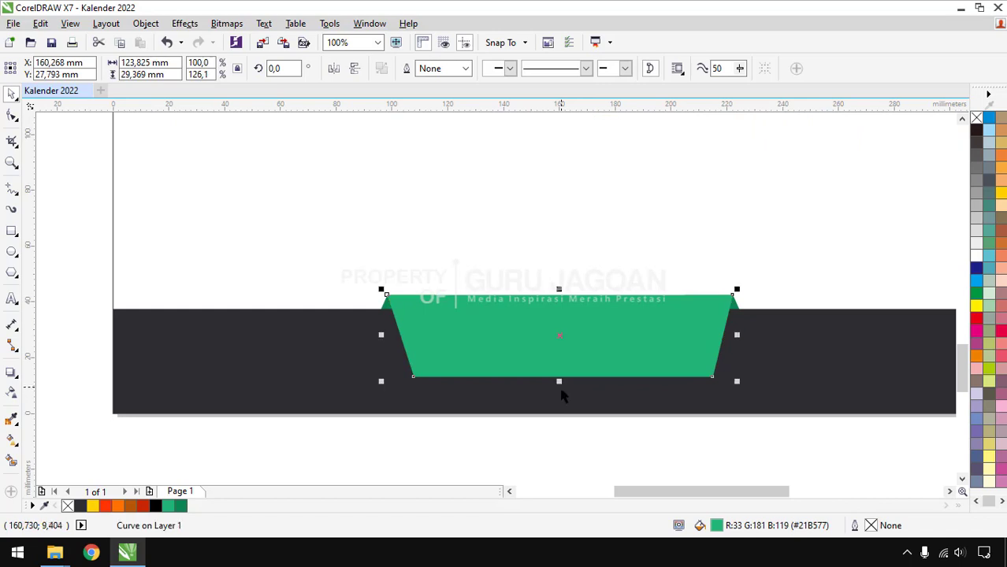
{"action": "left_click", "coordinate": [555, 446]}
{"action": "scroll", "coordinate": [555, 446], "scroll_direction": "down", "scroll_amount": 1}
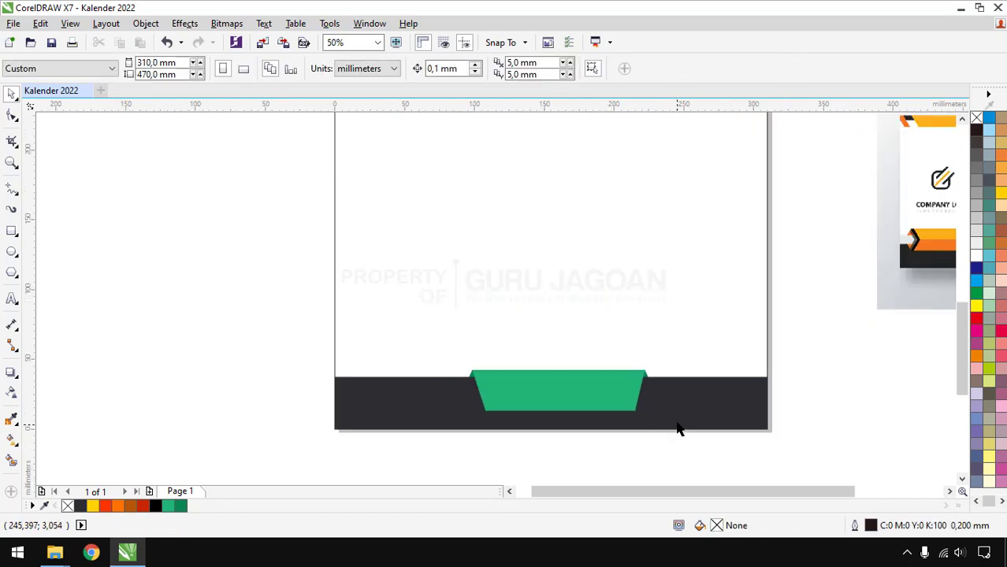
{"action": "scroll", "coordinate": [518, 359], "scroll_direction": "down", "scroll_amount": 1}
{"action": "scroll", "coordinate": [590, 310], "scroll_direction": "down", "scroll_amount": 1}
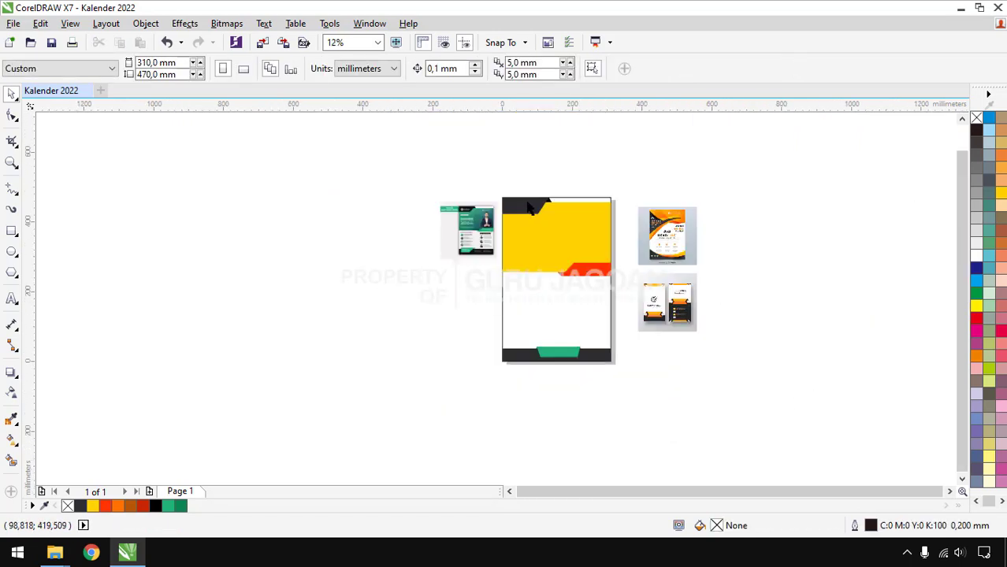
Step: Give the red ribbon under the yellow panel a linear fountain fill from red to orange sampled from the flyer reference
{"action": "scroll", "coordinate": [524, 197], "scroll_direction": "up", "scroll_amount": 1}
{"action": "left_click", "coordinate": [609, 349]}
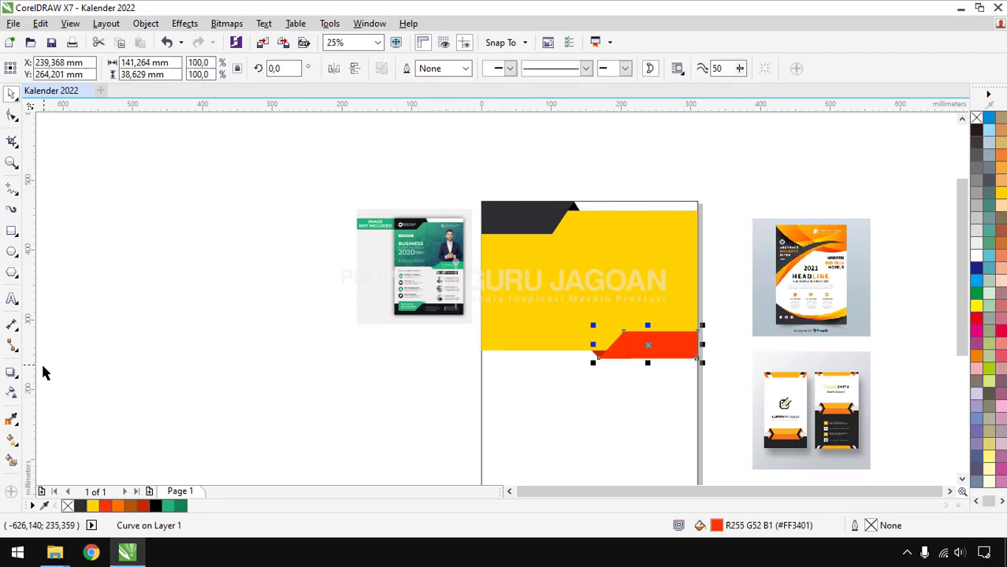
{"action": "left_click", "coordinate": [13, 438]}
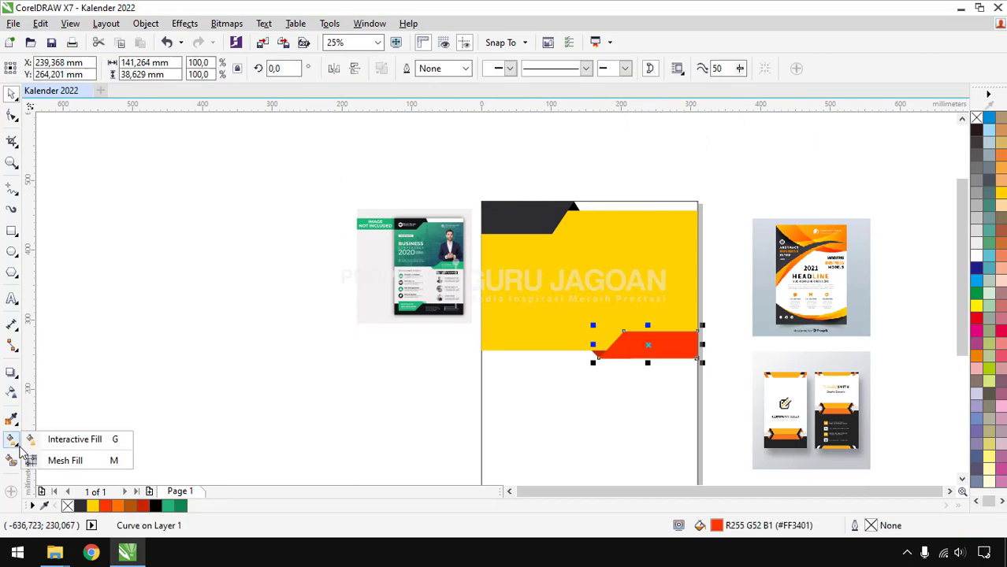
{"action": "left_click", "coordinate": [76, 439]}
{"action": "scroll", "coordinate": [658, 359], "scroll_direction": "up", "scroll_amount": 1}
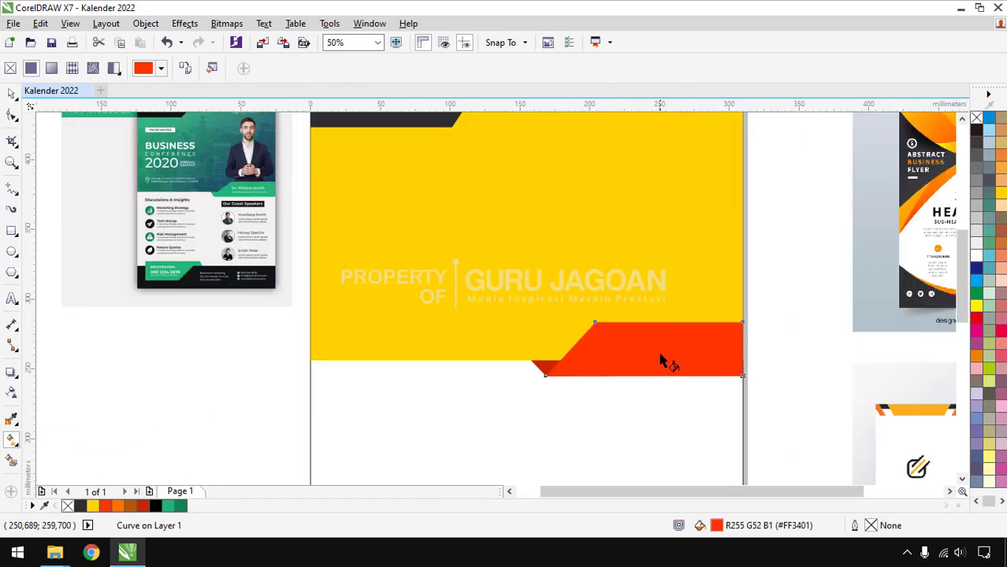
{"action": "left_click_drag", "start_coordinate": [659, 356], "coordinate": [622, 252]}
{"action": "left_click", "coordinate": [659, 246]}
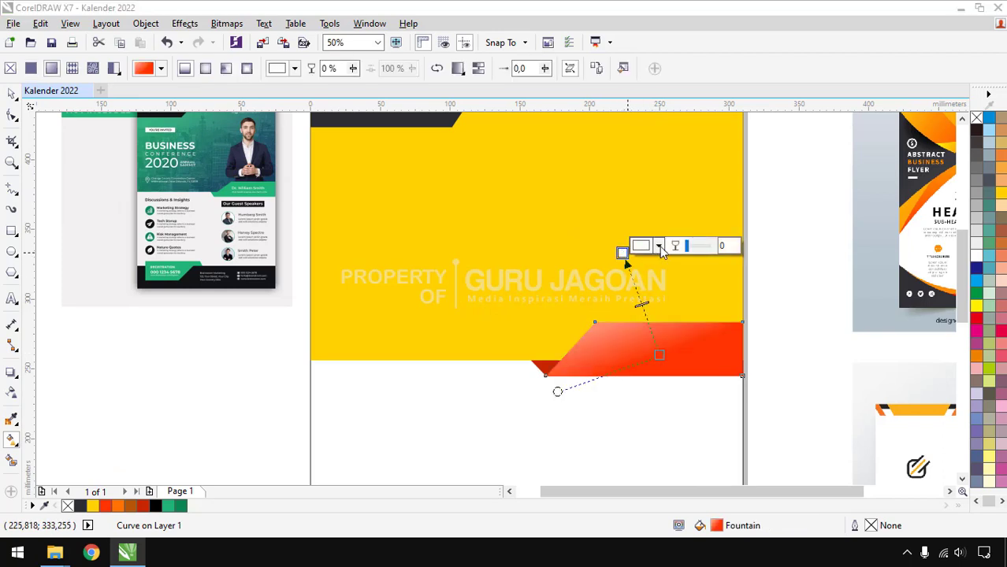
{"action": "left_click", "coordinate": [688, 278]}
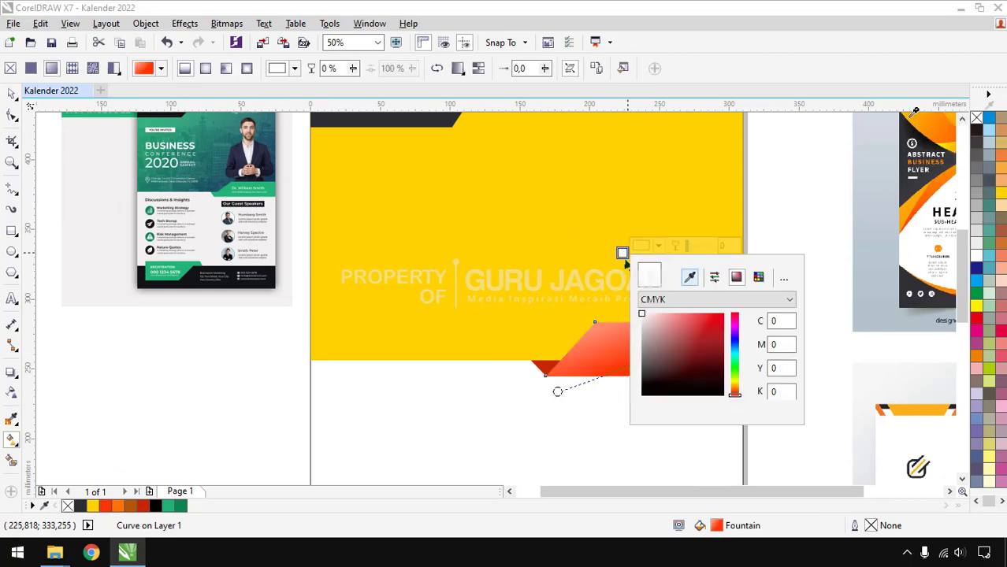
{"action": "left_click", "coordinate": [913, 126]}
{"action": "left_click", "coordinate": [181, 340]}
{"action": "left_click", "coordinate": [11, 93]}
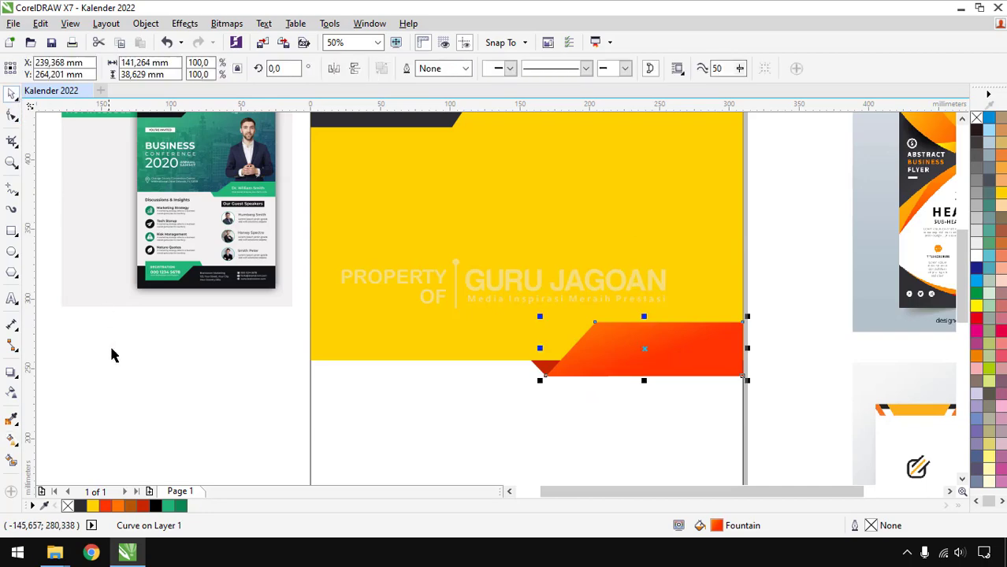
{"action": "left_click", "coordinate": [112, 350]}
Step: Lengthen the red ribbon's gradient by moving its red end just below the ribbon and its orange end slightly higher
{"action": "scroll", "coordinate": [583, 292], "scroll_direction": "down", "scroll_amount": 1}
{"action": "left_click", "coordinate": [640, 330]}
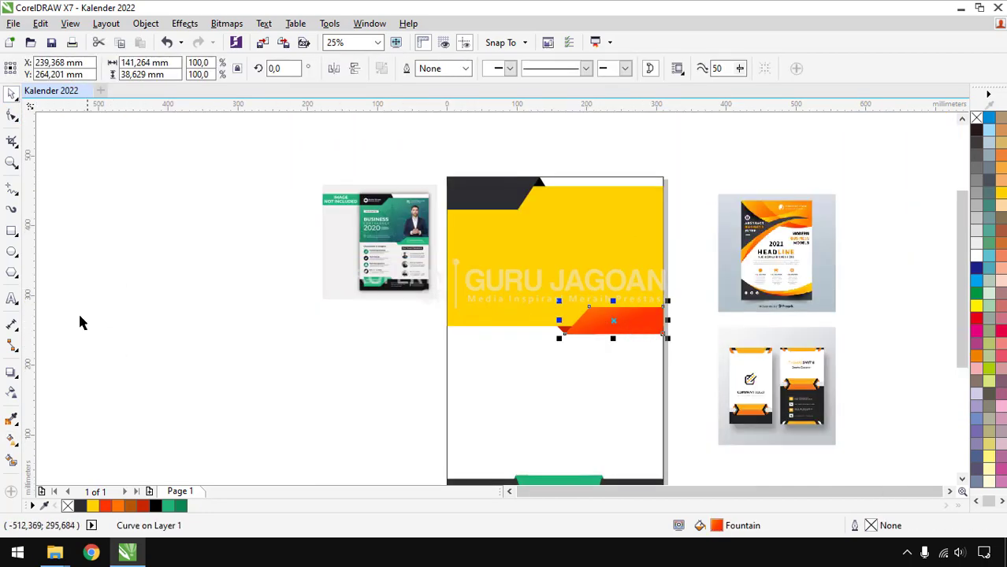
{"action": "key", "text": "g"}
{"action": "left_click_drag", "start_coordinate": [622, 323], "coordinate": [634, 345]}
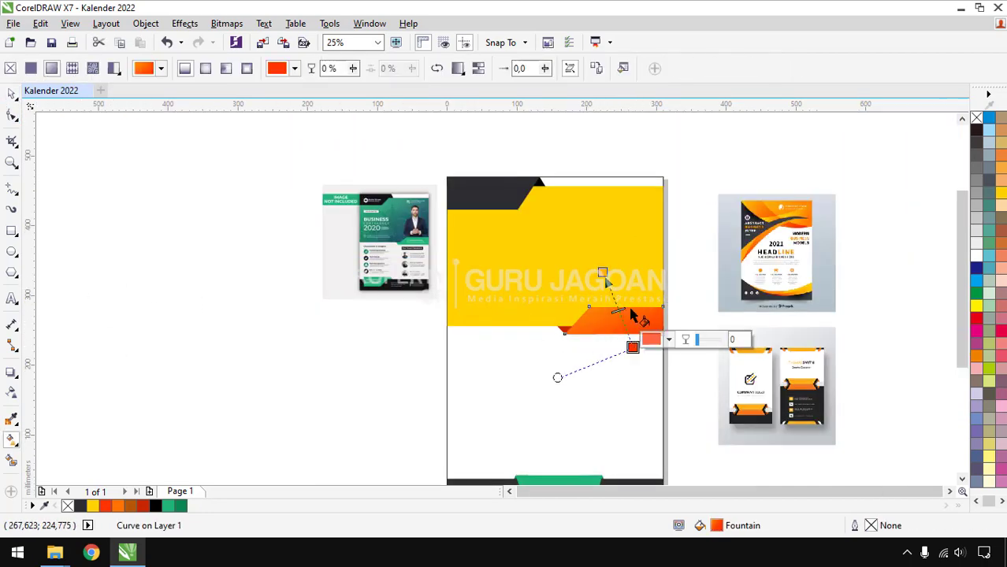
{"action": "left_click_drag", "start_coordinate": [602, 273], "coordinate": [609, 261]}
{"action": "key", "text": "space"}
{"action": "key", "text": "Escape"}
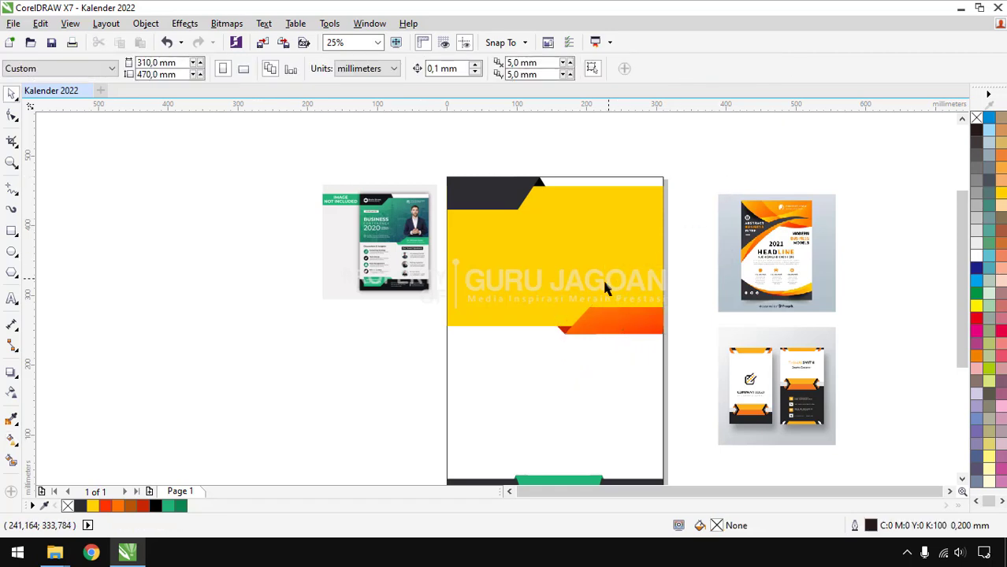
Step: Move the green business flyer reference from beside the page to the far side of the other reference images
{"action": "key", "text": "F4"}
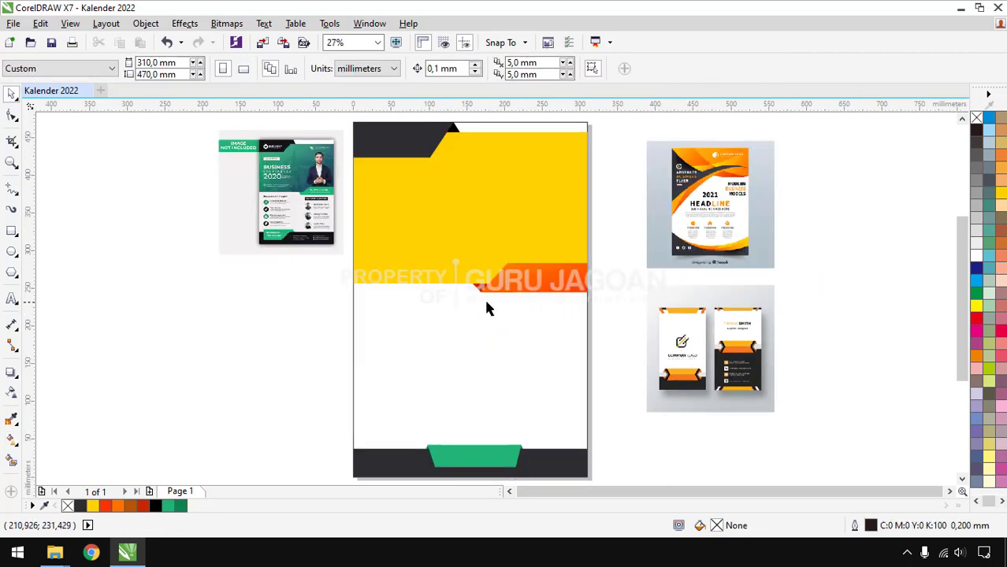
{"action": "left_click_drag", "start_coordinate": [303, 212], "coordinate": [891, 285]}
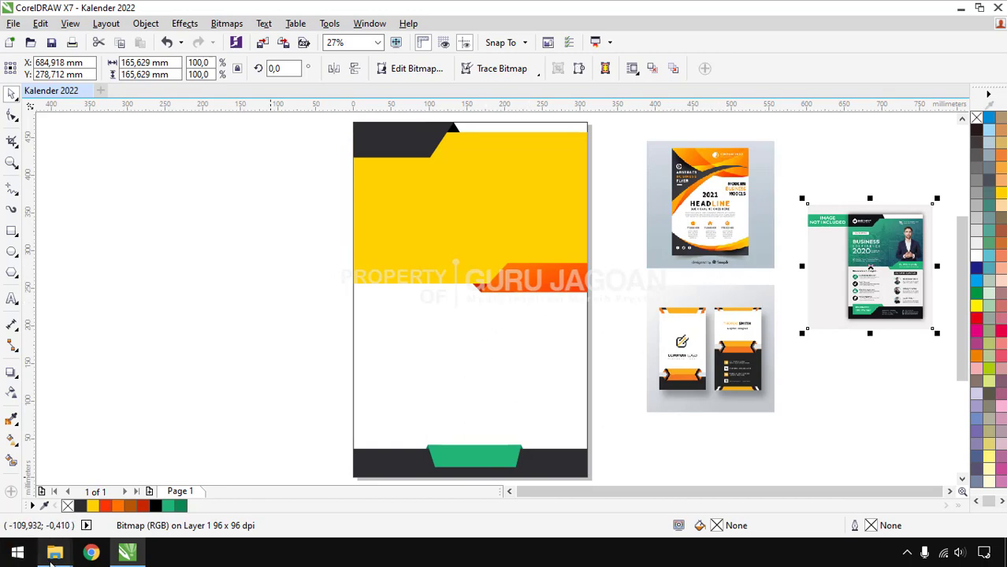
Step: Open Master Kalender 2022.cdr from the Membuat Kalender Dinding folder in CorelDRAW
{"action": "mouse_move", "coordinate": [54, 551]}
{"action": "left_click", "coordinate": [240, 491]}
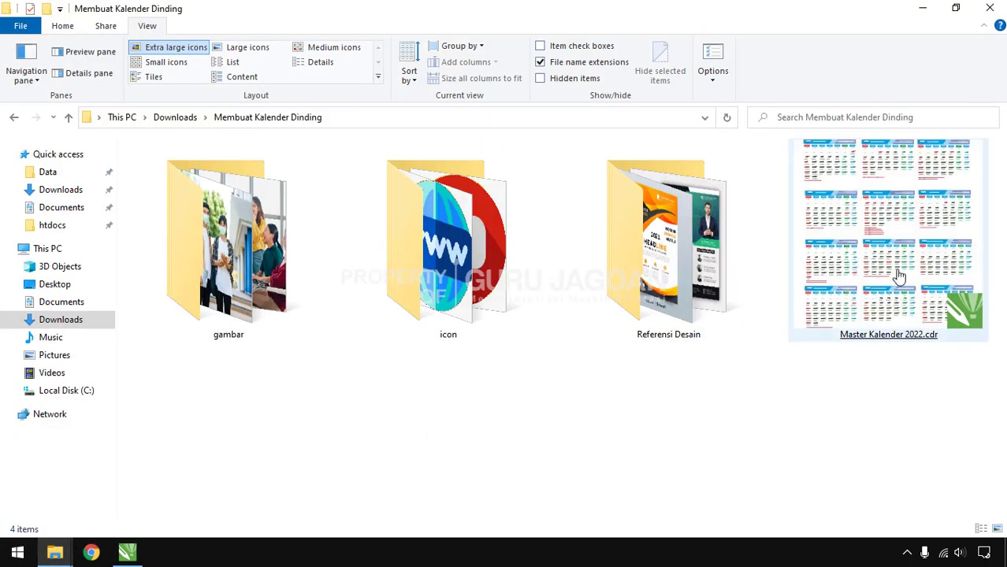
{"action": "left_click", "coordinate": [898, 274]}
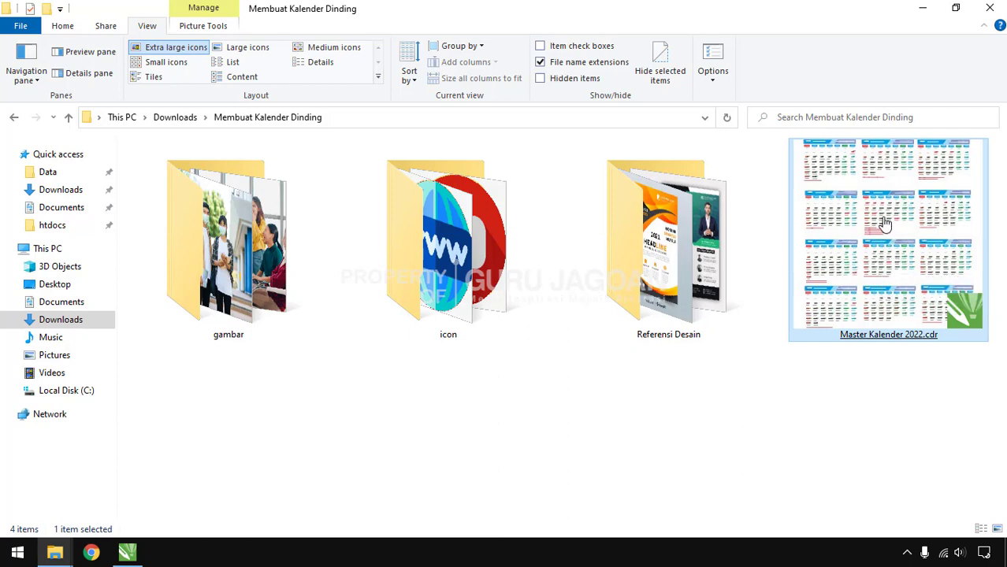
{"action": "key", "text": "alt+Tab"}
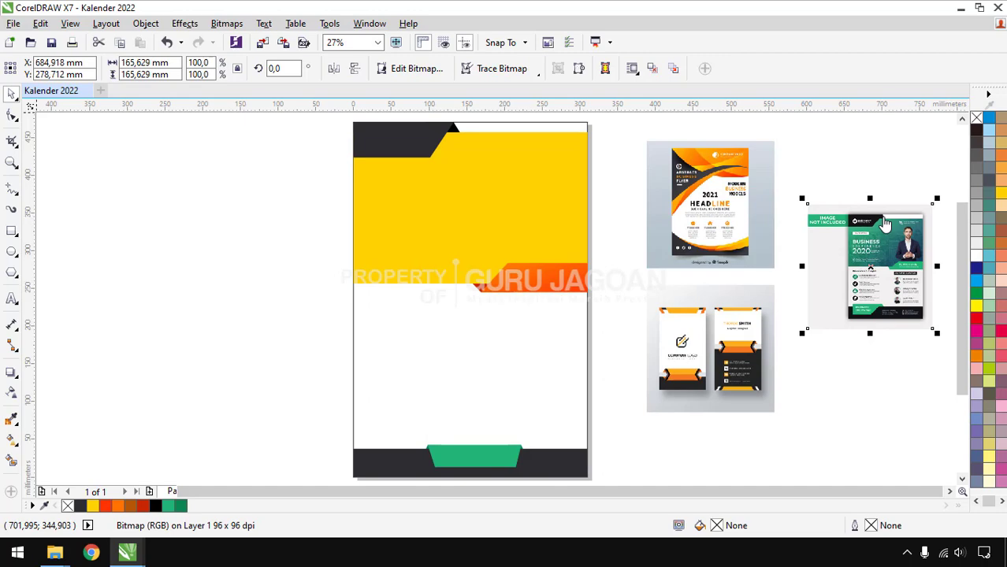
{"action": "scroll", "coordinate": [434, 253], "scroll_direction": "up", "scroll_amount": 3}
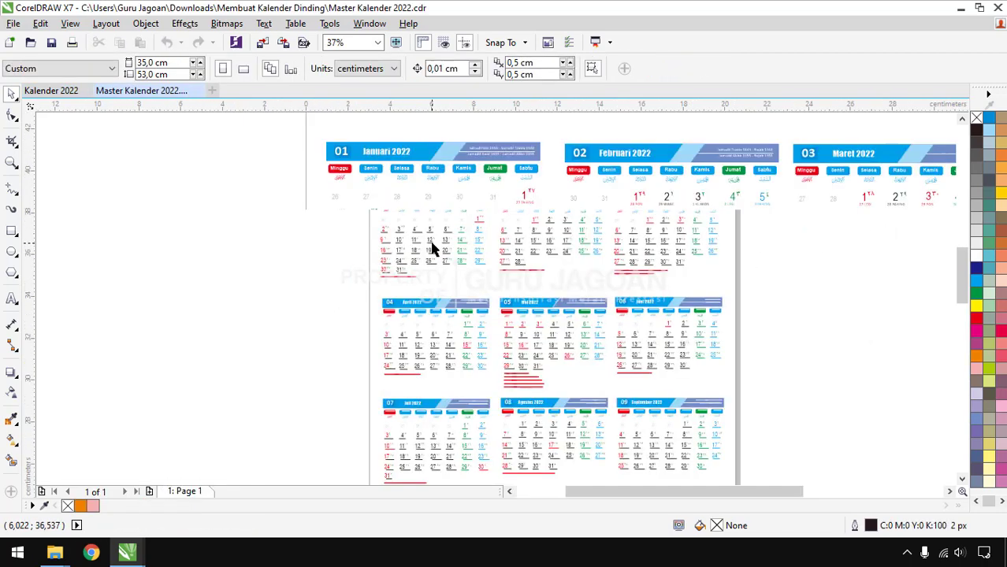
{"action": "scroll", "coordinate": [418, 232], "scroll_direction": "down", "scroll_amount": 3}
Step: Ungroup the twelve month calendars in the master document
{"action": "left_click_drag", "start_coordinate": [361, 181], "coordinate": [612, 294]}
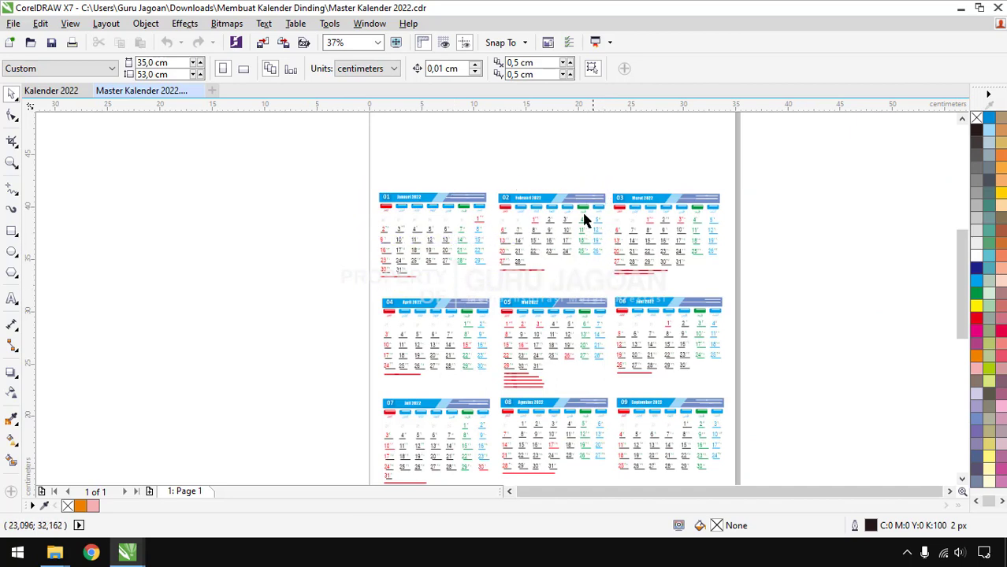
{"action": "left_click", "coordinate": [523, 227]}
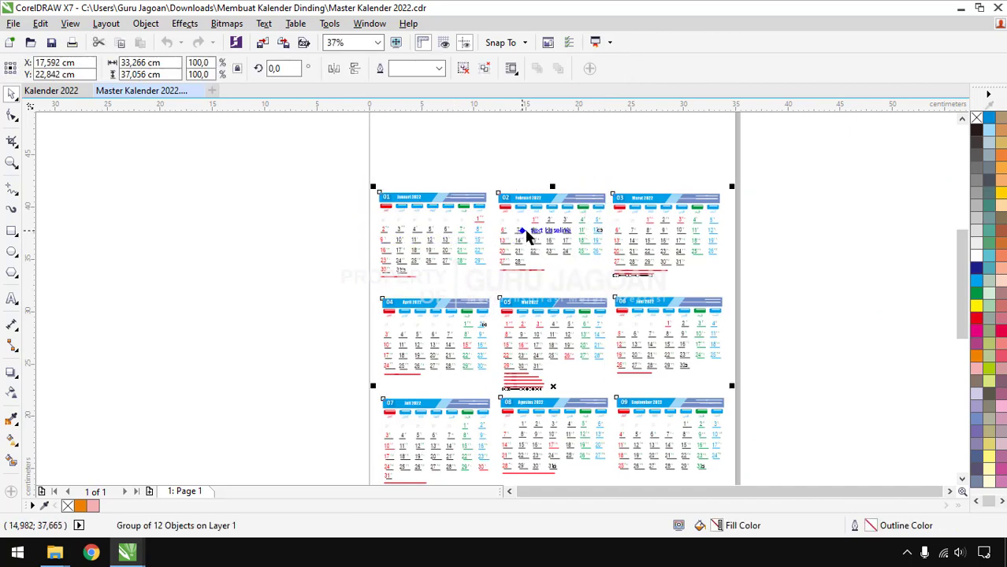
{"action": "right_click", "coordinate": [527, 200]}
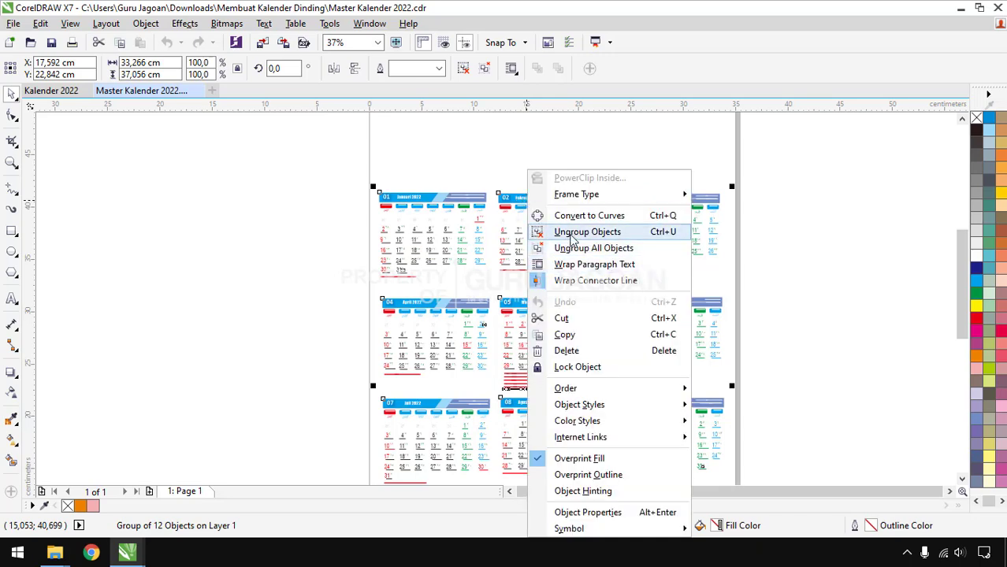
{"action": "left_click", "coordinate": [570, 234]}
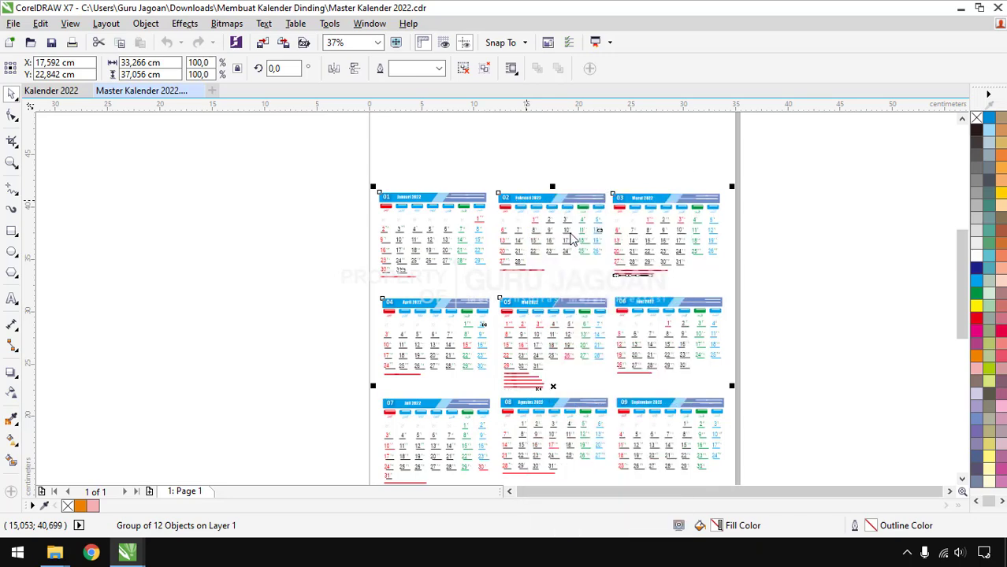
{"action": "left_click", "coordinate": [815, 183]}
Step: Copy the January and February 2022 calendars into the Kalender 2022 document and group them
{"action": "left_click_drag", "start_coordinate": [340, 167], "coordinate": [612, 293]}
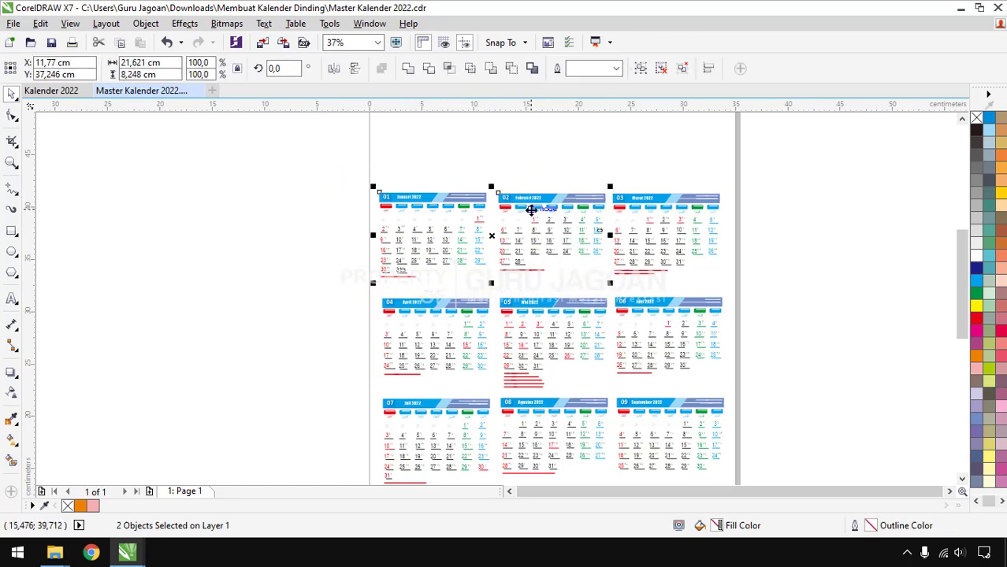
{"action": "left_click", "coordinate": [52, 91]}
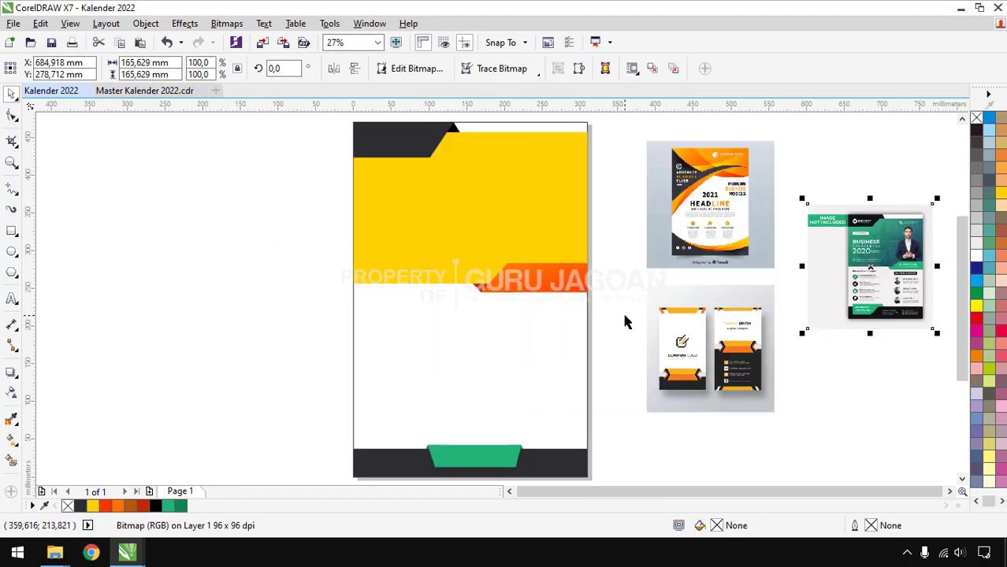
{"action": "key", "text": "ctrl+v"}
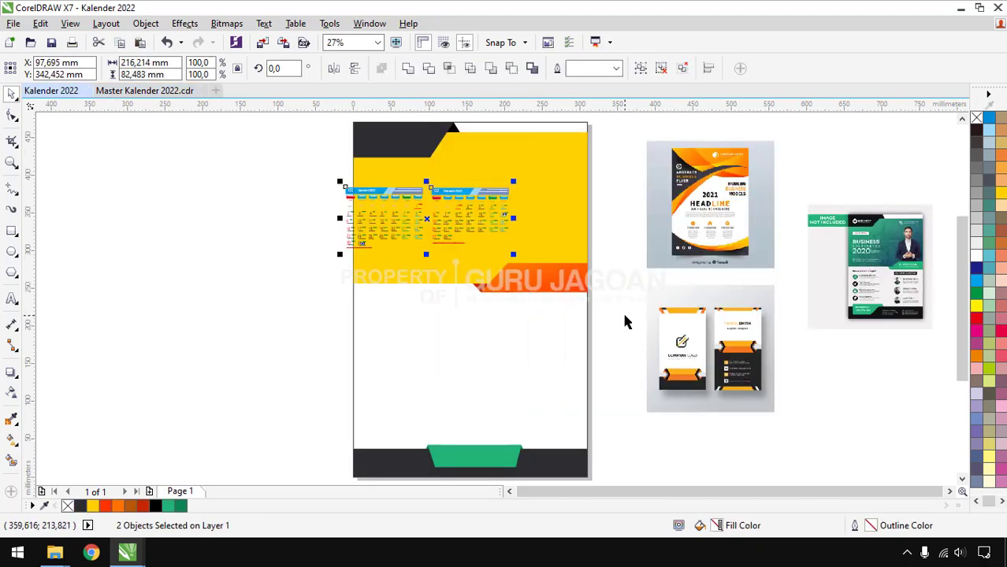
{"action": "key", "text": "ctrl+g"}
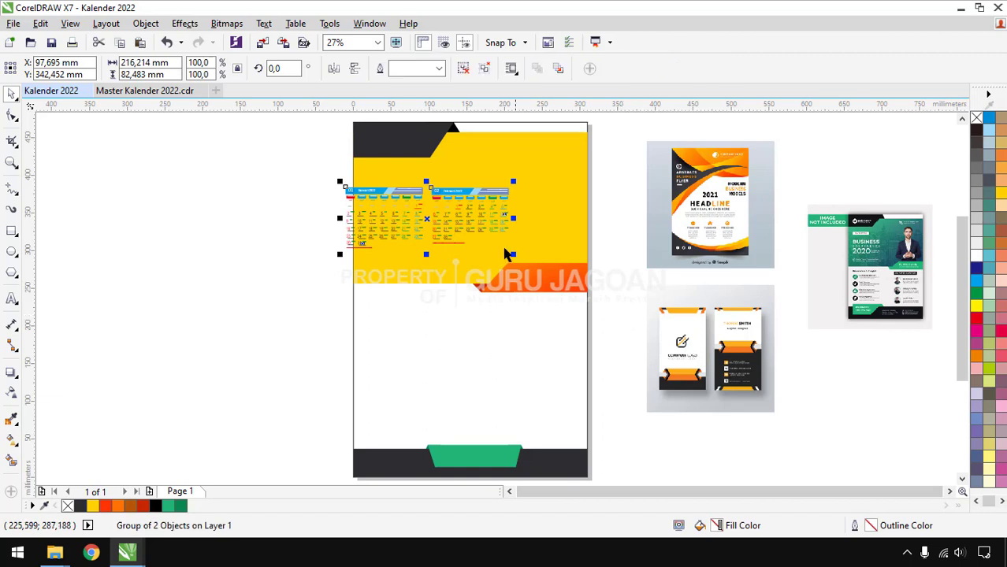
Step: Move the two-month group into the white area above the footer and enlarge it to about 281 × 107 mm
{"action": "left_click_drag", "start_coordinate": [450, 196], "coordinate": [475, 371]}
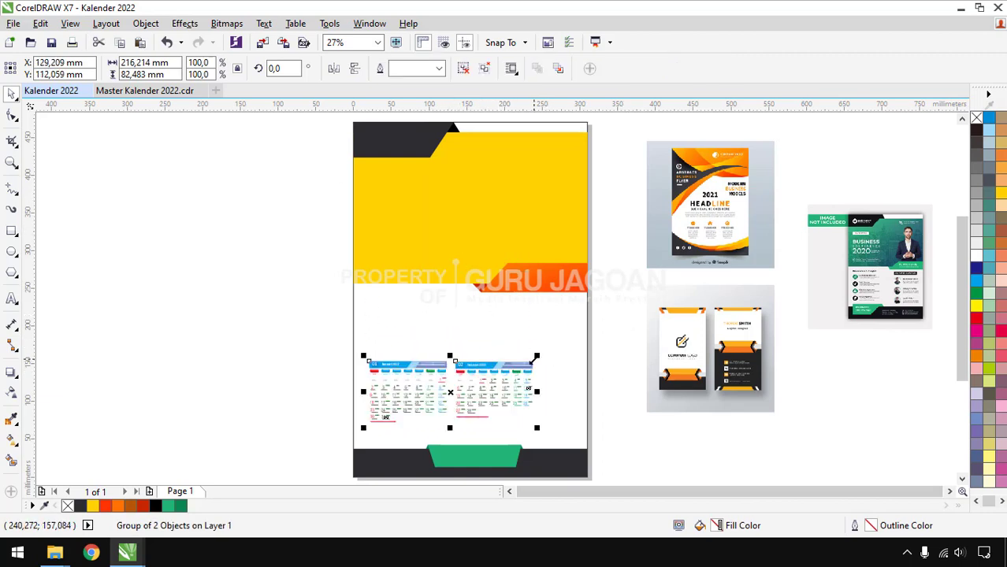
{"action": "left_click_drag", "start_coordinate": [535, 356], "coordinate": [580, 305]}
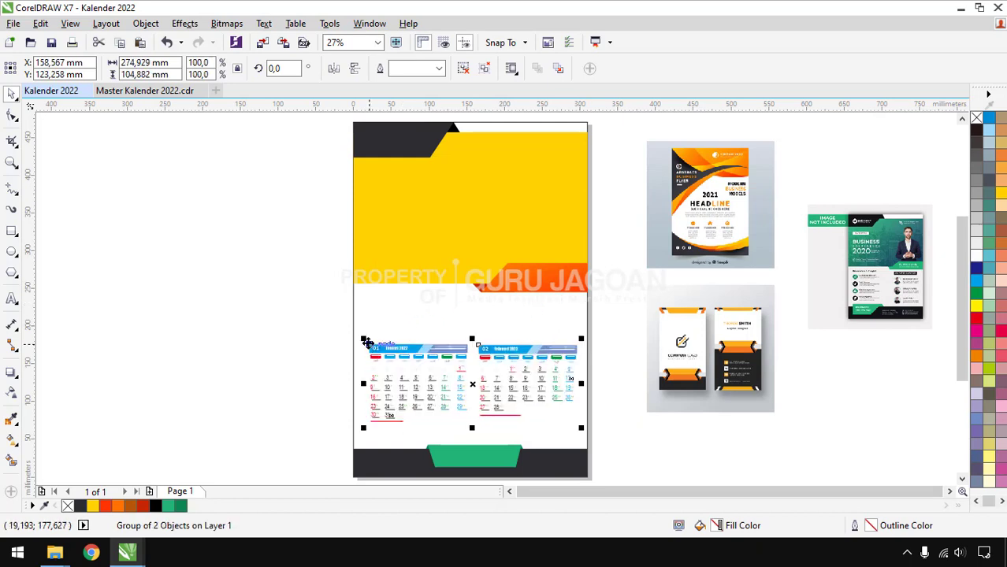
{"action": "scroll", "coordinate": [375, 336], "scroll_direction": "up", "scroll_amount": 2}
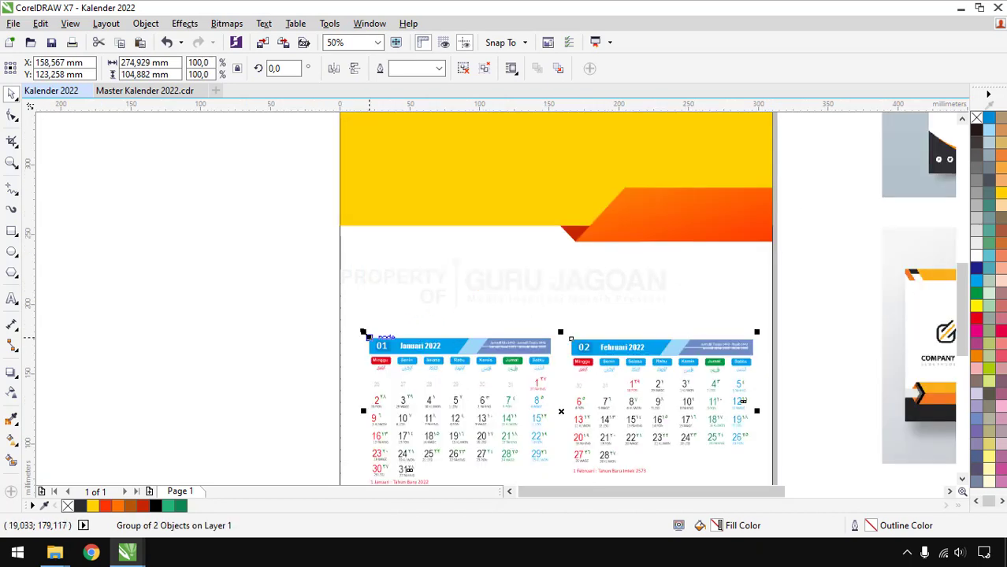
{"action": "left_click_drag", "start_coordinate": [366, 338], "coordinate": [356, 331]}
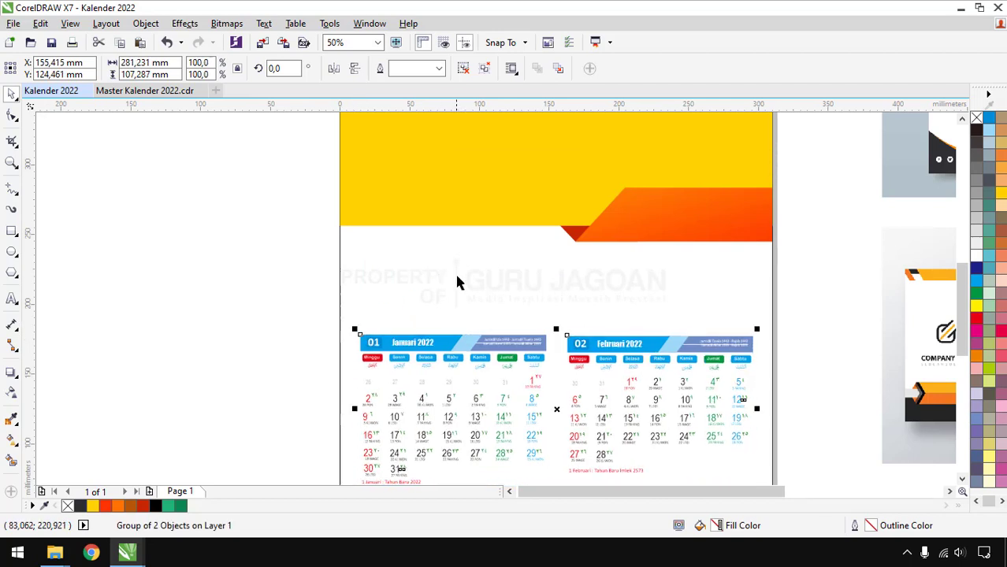
{"action": "left_click", "coordinate": [811, 304]}
Step: Align the two-month calendar group horizontally with the centre of the page background
{"action": "left_click", "coordinate": [698, 346]}
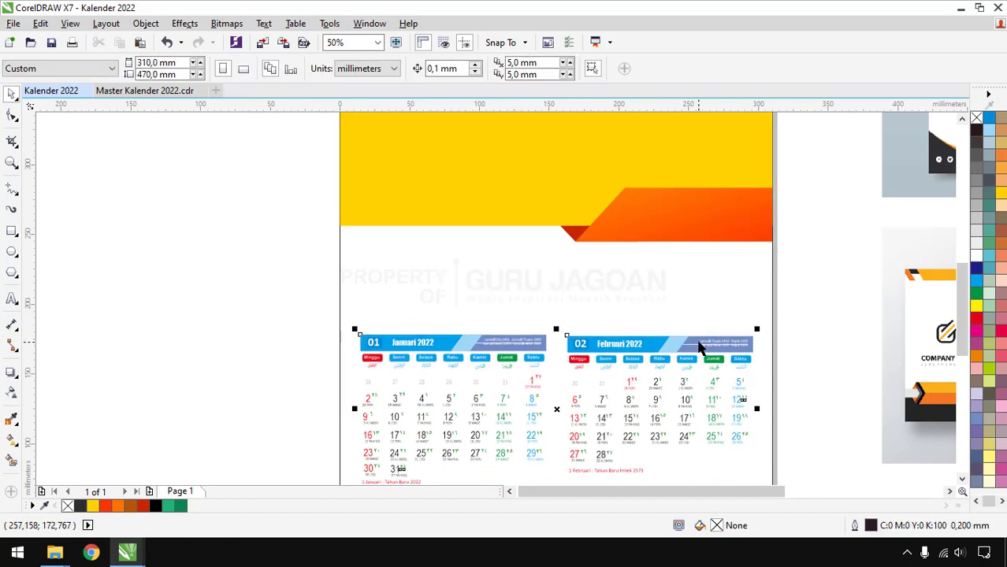
{"action": "left_click_drag", "start_coordinate": [698, 346], "coordinate": [415, 347]}
{"action": "left_click", "coordinate": [831, 343]}
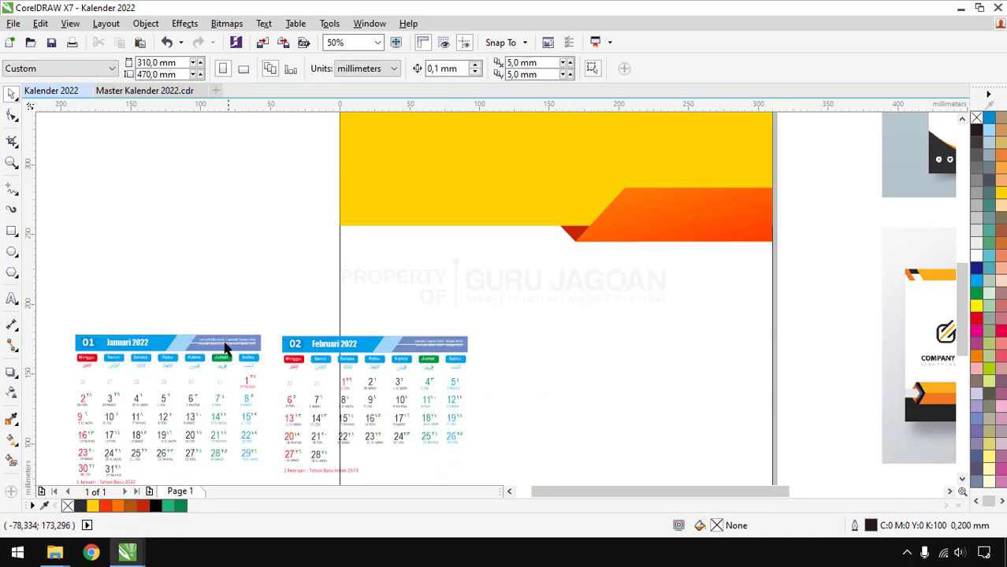
{"action": "left_click", "coordinate": [224, 349]}
{"action": "scroll", "coordinate": [224, 347], "scroll_direction": "up", "scroll_amount": 1}
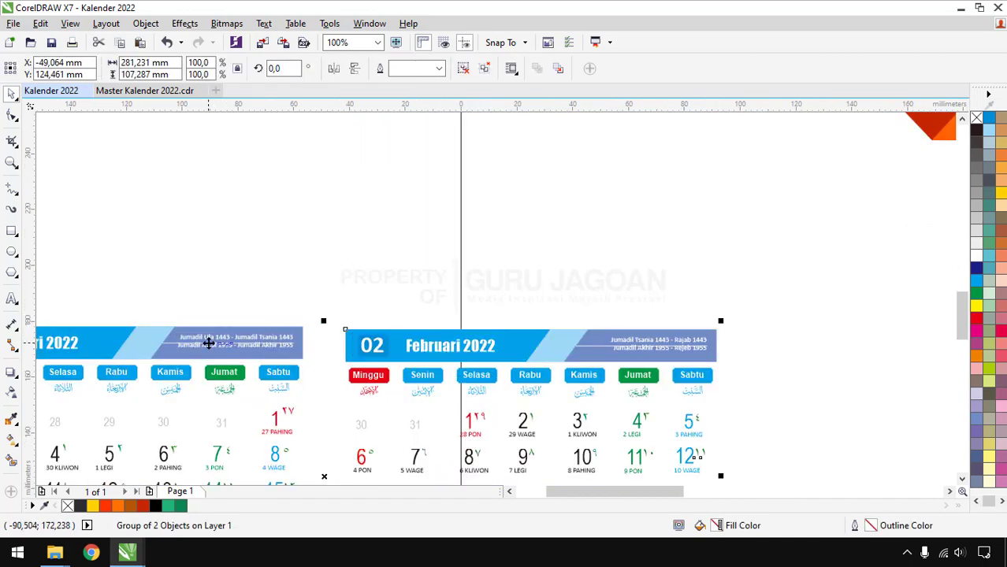
{"action": "scroll", "coordinate": [208, 342], "scroll_direction": "down", "scroll_amount": 1}
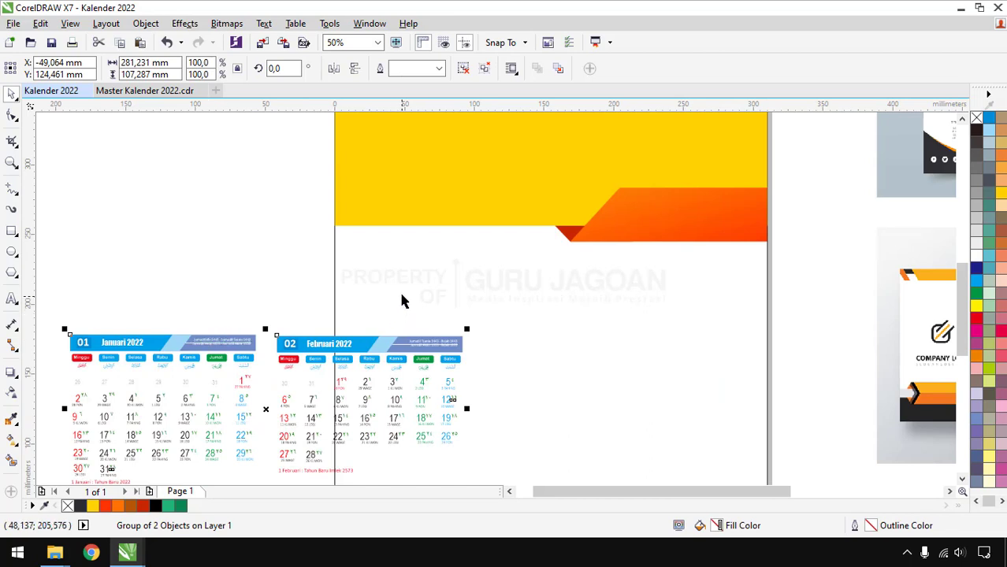
{"action": "left_click", "coordinate": [557, 336], "text": "shift"}
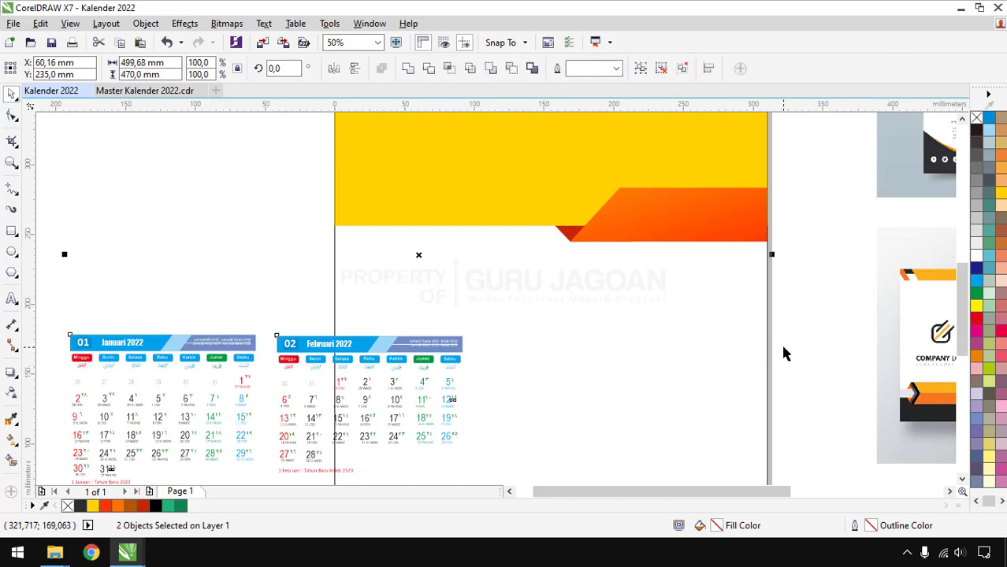
{"action": "key", "text": "e"}
{"action": "left_click", "coordinate": [816, 319]}
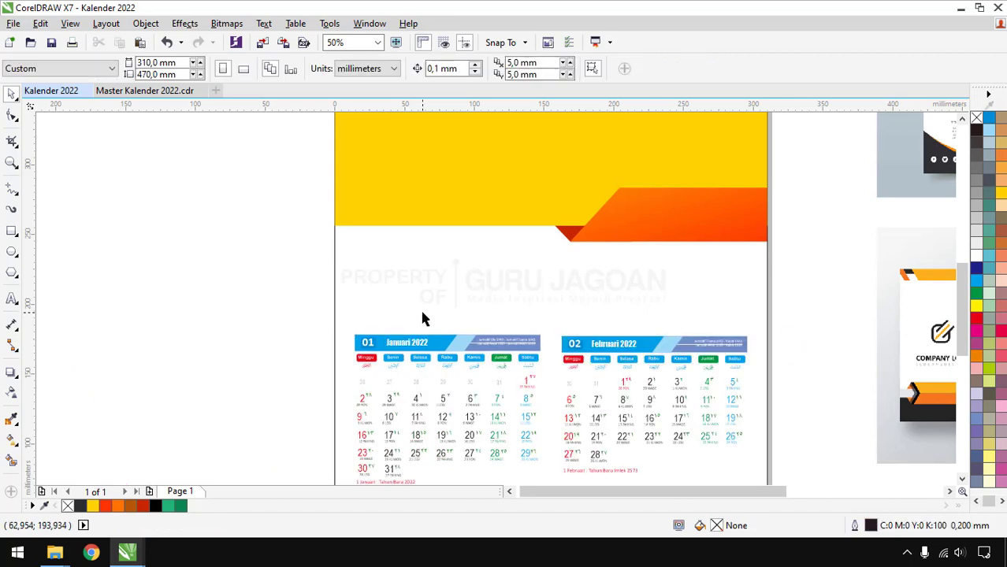
Step: Draw a circle about 75 mm in diameter near the page's left side, centred on the yellow rectangle's lower edge
{"action": "scroll", "coordinate": [421, 318], "scroll_direction": "down", "scroll_amount": 3}
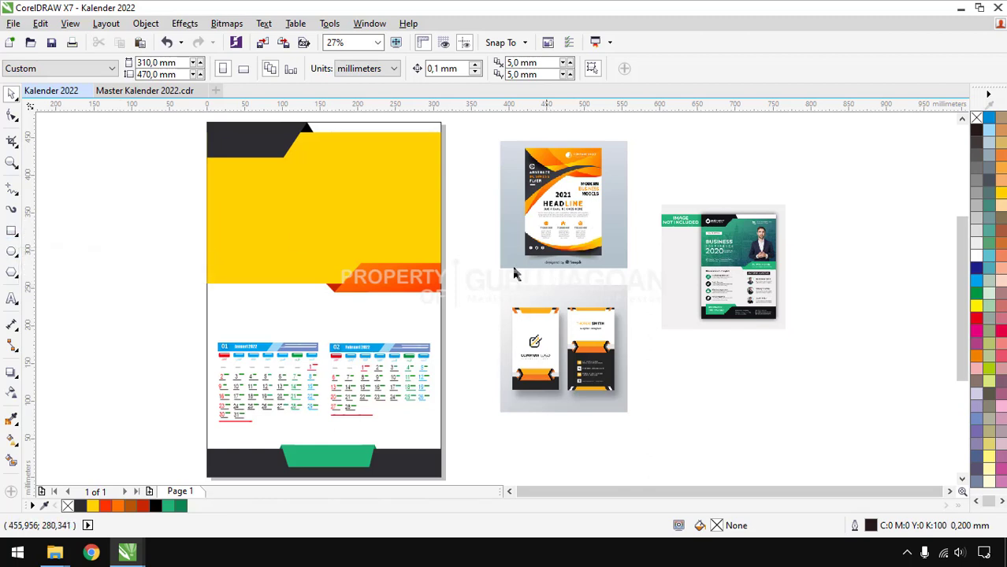
{"action": "left_click", "coordinate": [11, 250]}
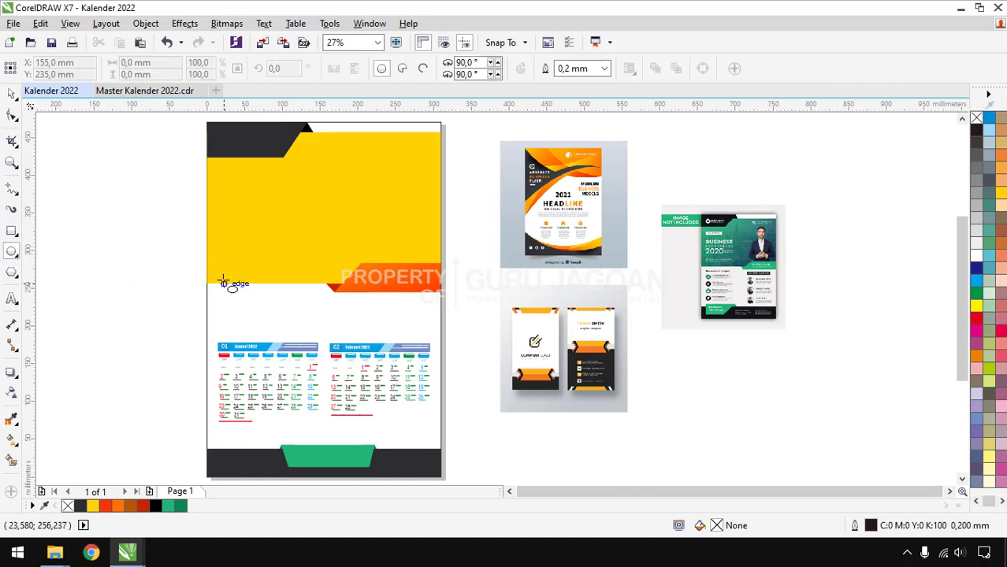
{"action": "scroll", "coordinate": [223, 281], "scroll_direction": "up", "scroll_amount": 1}
{"action": "left_click_drag", "start_coordinate": [213, 261], "coordinate": [311, 347]}
{"action": "left_click_drag", "start_coordinate": [253, 299], "coordinate": [264, 285]}
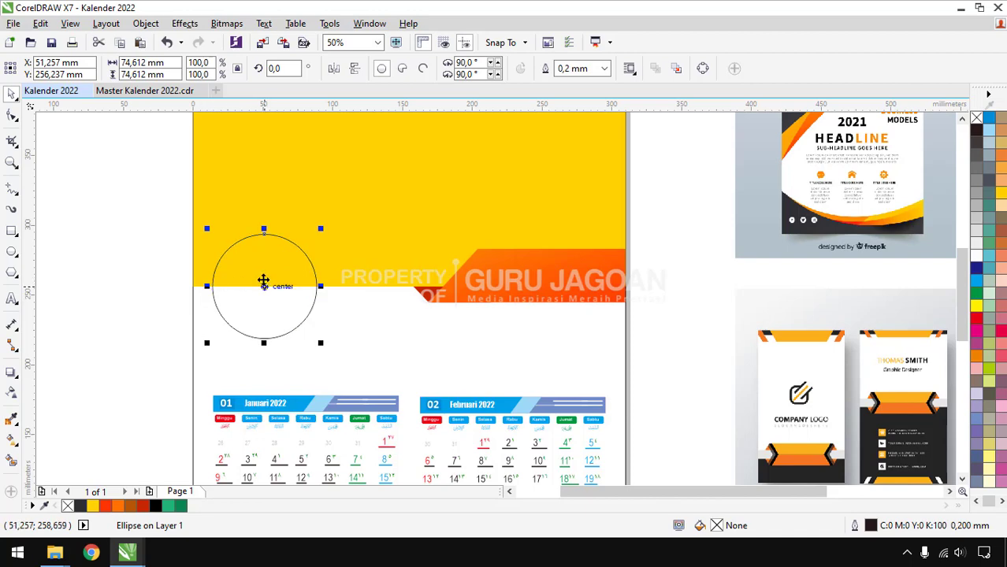
Step: Make a smaller copy of the circle, about 51 mm in diameter, and place it just right of the large one
{"action": "left_click_drag", "start_coordinate": [209, 230], "coordinate": [246, 268]}
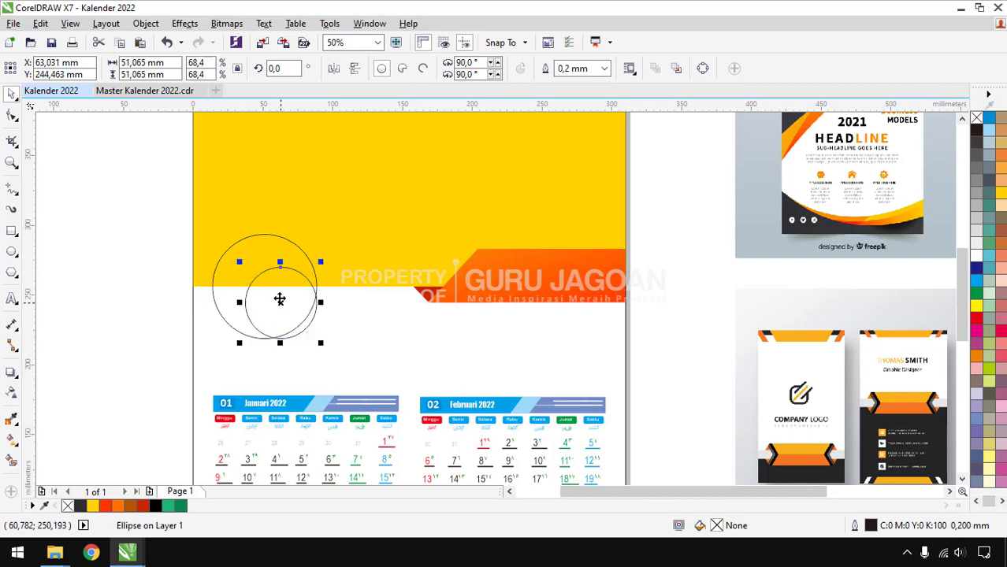
{"action": "left_click_drag", "start_coordinate": [281, 303], "coordinate": [359, 313]}
{"action": "key", "text": "Escape"}
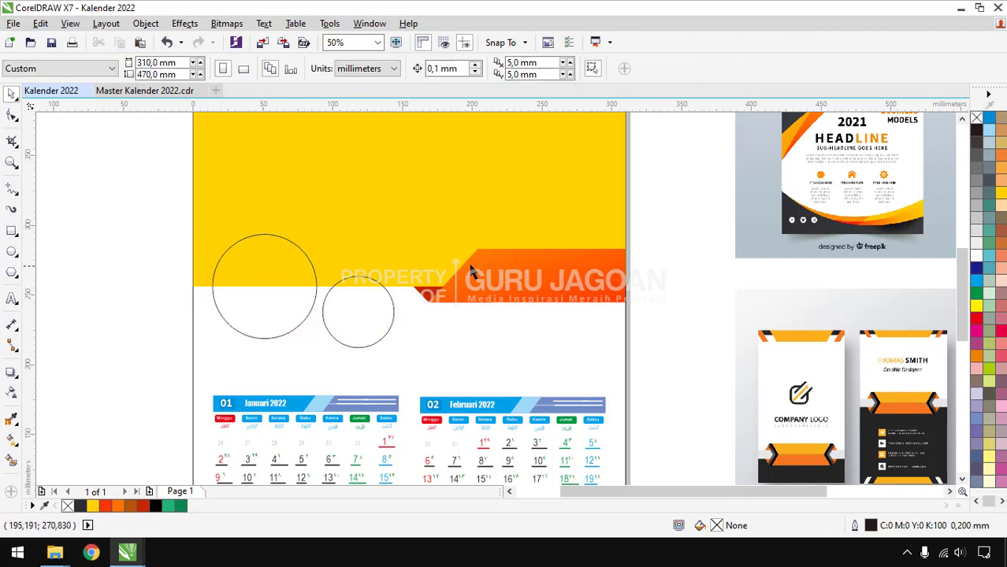
{"action": "scroll", "coordinate": [476, 272], "scroll_direction": "down", "scroll_amount": 2}
{"action": "scroll", "coordinate": [437, 300], "scroll_direction": "up", "scroll_amount": 2}
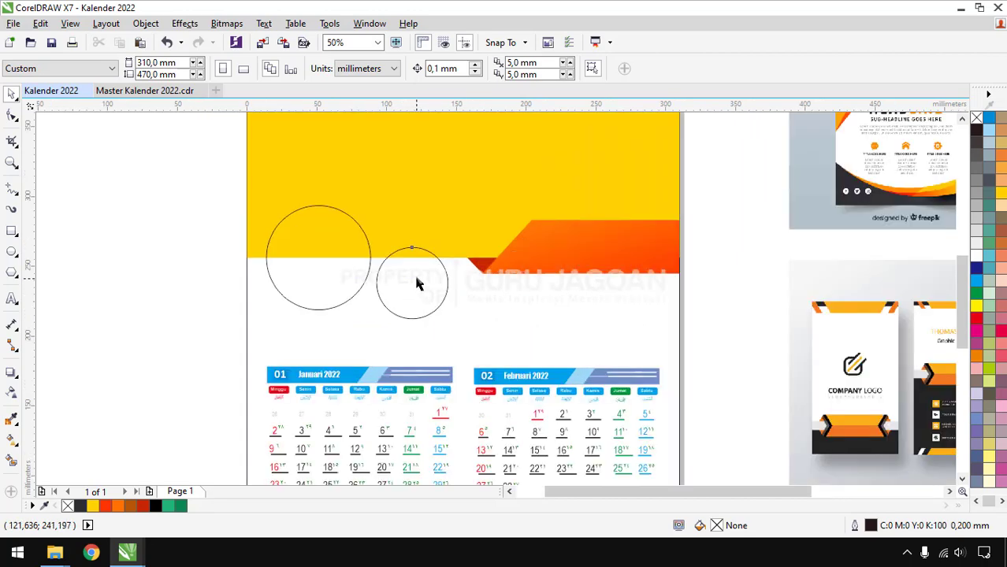
{"action": "left_click_drag", "start_coordinate": [413, 284], "coordinate": [413, 272]}
{"action": "key", "text": "Escape"}
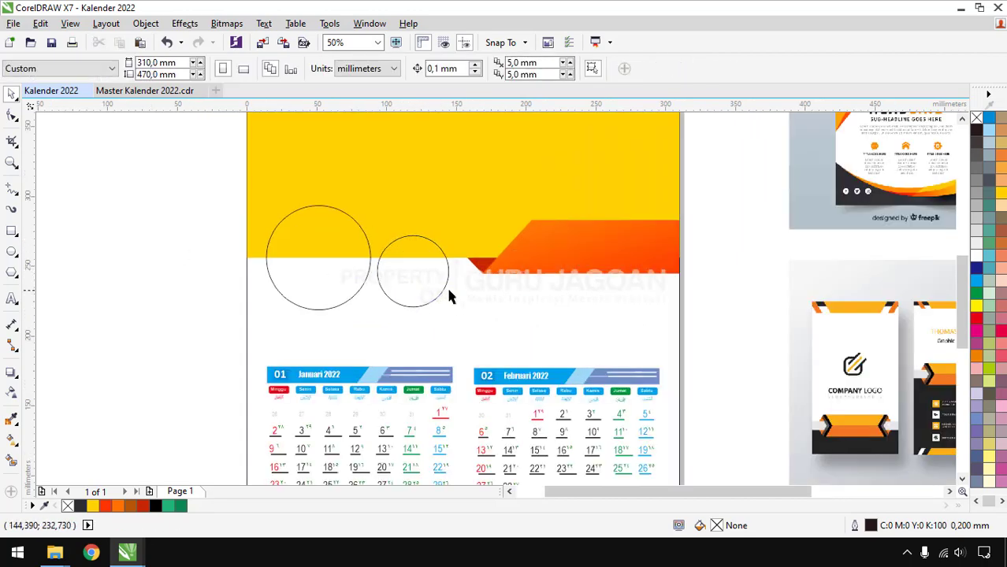
Step: Import foto (6).jpg from the gambar folder into the Kalender 2022 document, placing it left of the page
{"action": "scroll", "coordinate": [447, 287], "scroll_direction": "down", "scroll_amount": 2}
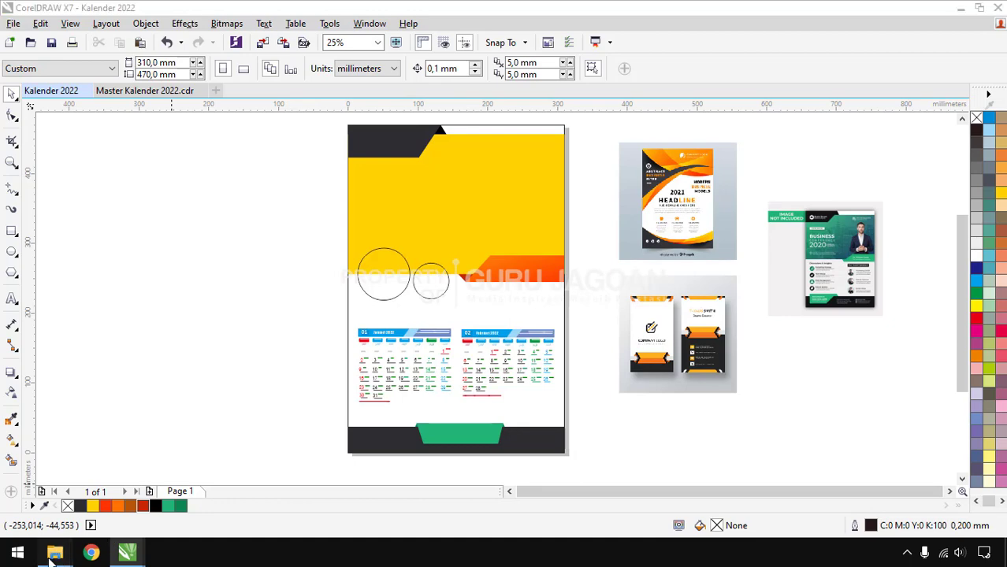
{"action": "mouse_move", "coordinate": [54, 553]}
{"action": "left_click", "coordinate": [201, 485]}
{"action": "left_click", "coordinate": [336, 394]}
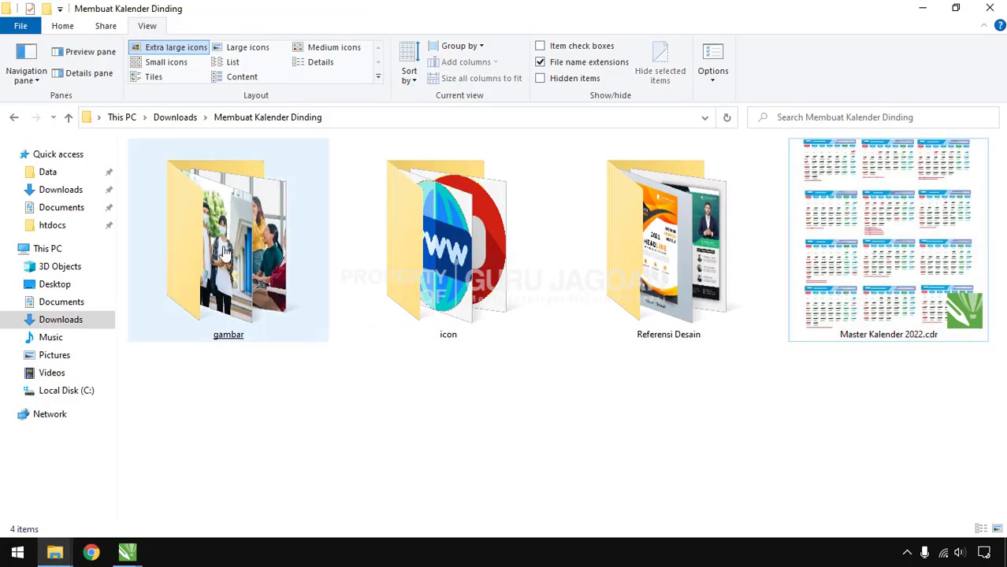
{"action": "double_click", "coordinate": [244, 292]}
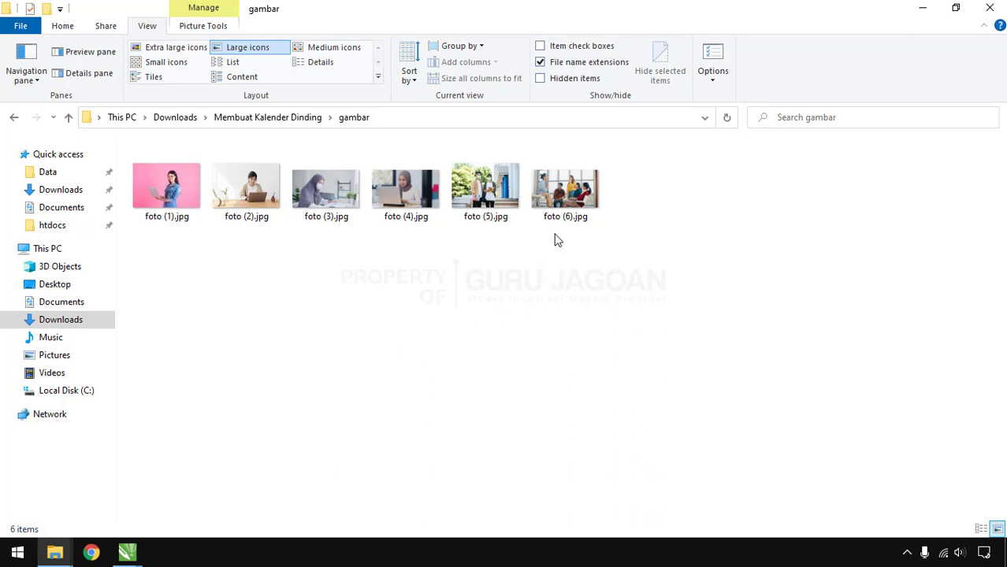
{"action": "left_click_drag", "start_coordinate": [566, 194], "coordinate": [199, 304]}
Step: PowerClip the group photo inside the large yellow rectangle on the page
{"action": "right_click", "coordinate": [213, 269]}
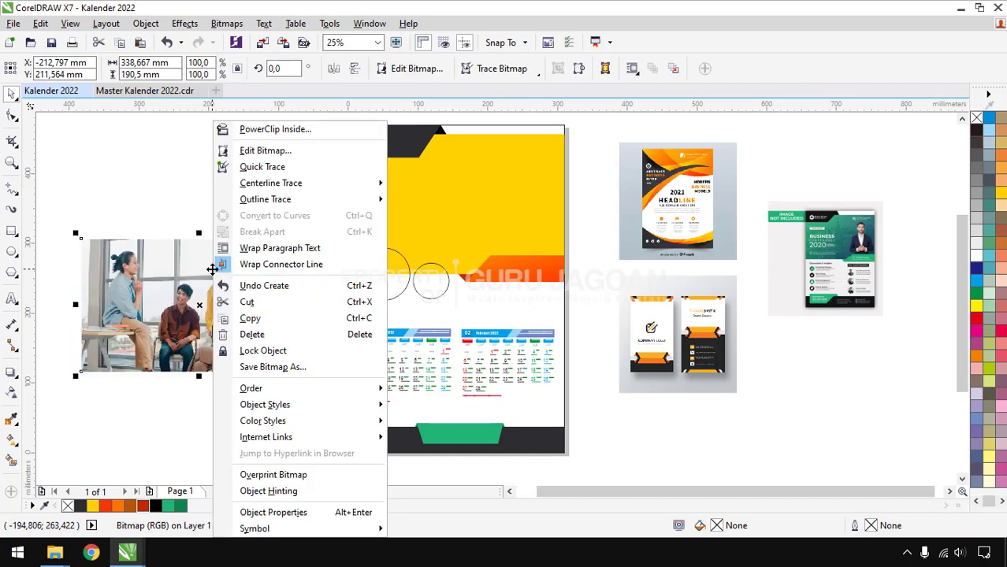
{"action": "left_click", "coordinate": [283, 132]}
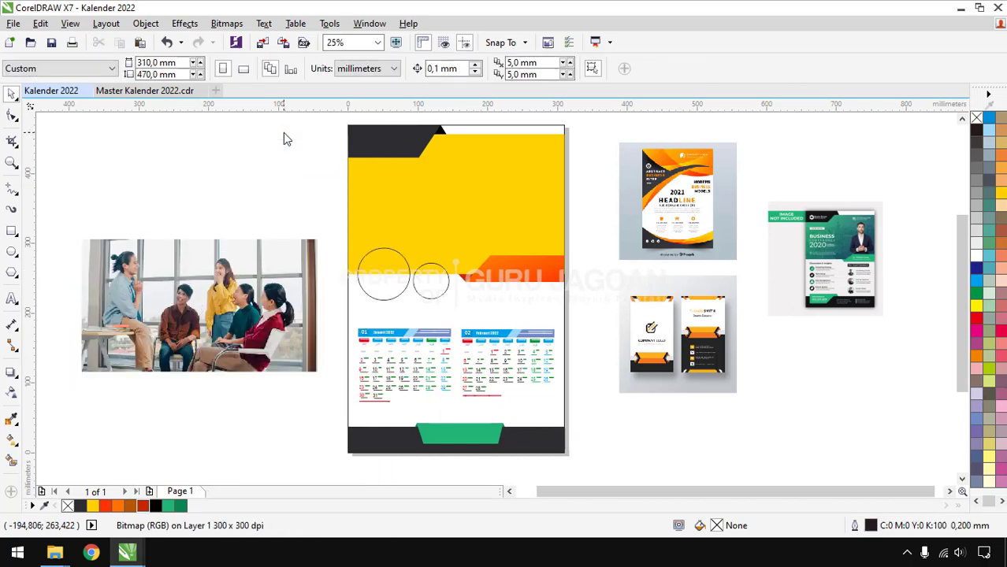
{"action": "left_click", "coordinate": [475, 184]}
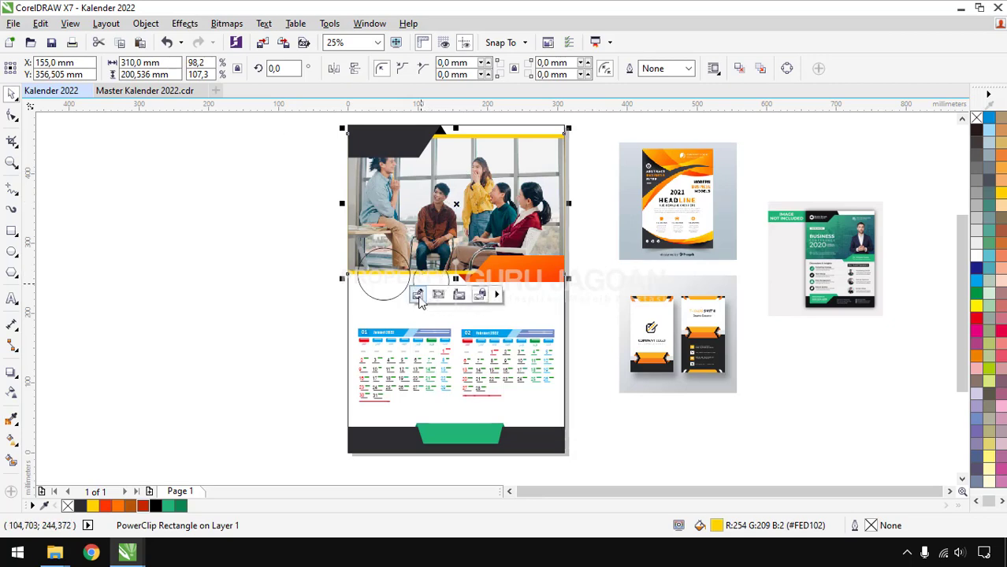
Step: Enlarge the photo inside the PowerClip to about 382 × 215 mm and mirror it horizontally
{"action": "left_click", "coordinate": [417, 296]}
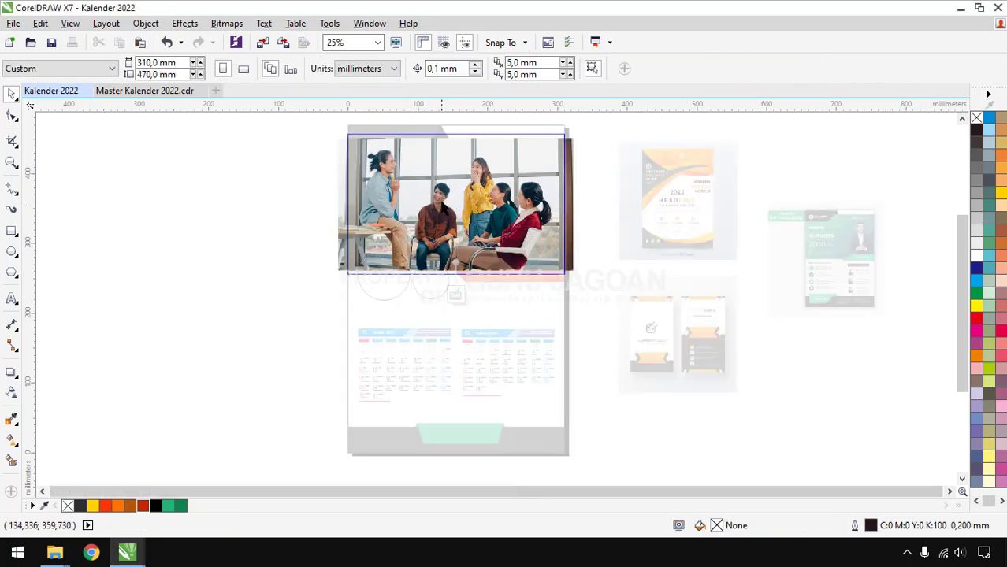
{"action": "mouse_move", "coordinate": [581, 134]}
{"action": "left_mouse_down"}
{"action": "mouse_move", "coordinate": [591, 119]}
{"action": "mouse_move", "coordinate": [595, 146]}
{"action": "left_mouse_up"}
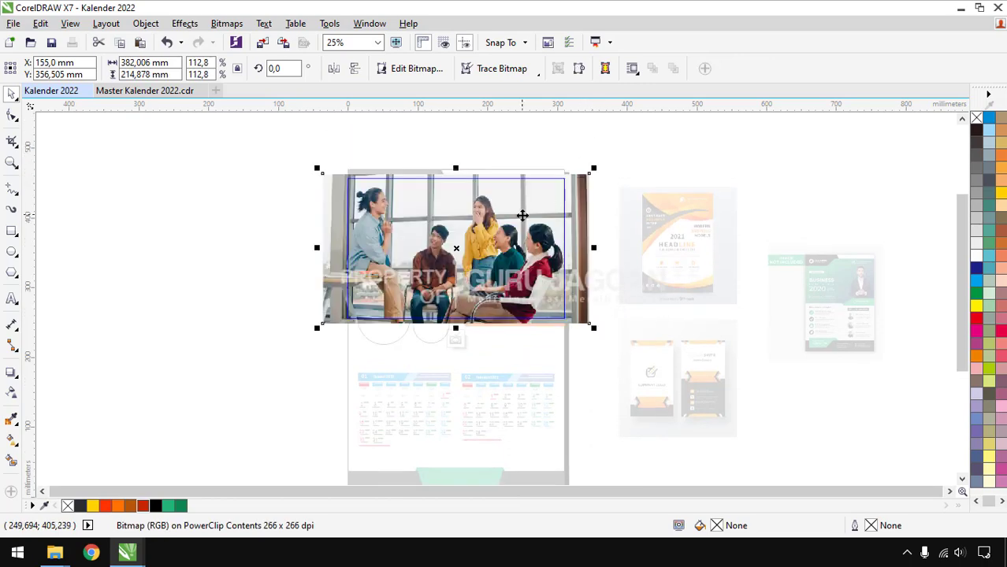
{"action": "left_click", "coordinate": [640, 154], "text": "ctrl"}
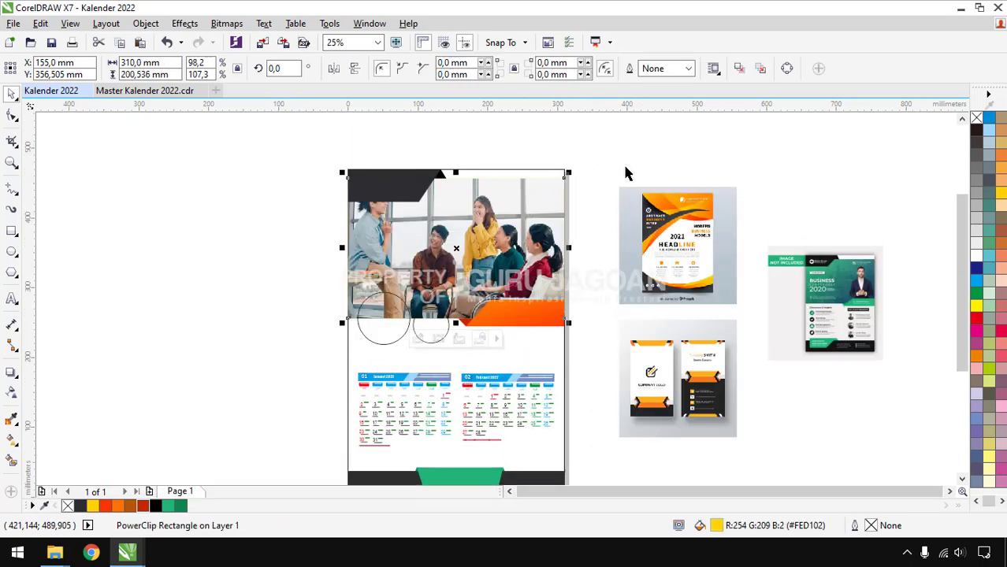
{"action": "left_click", "coordinate": [507, 204], "text": "ctrl"}
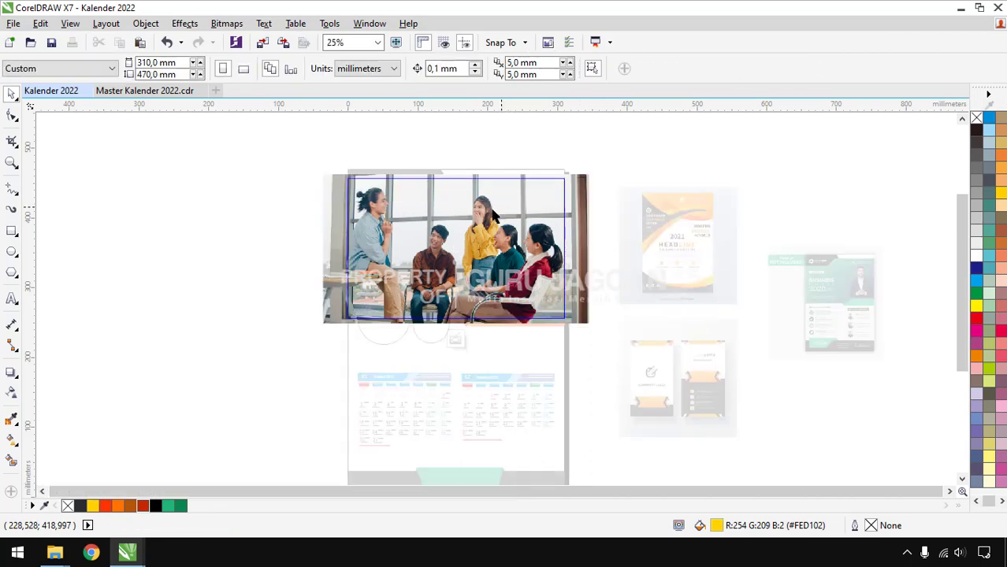
{"action": "left_click", "coordinate": [334, 69]}
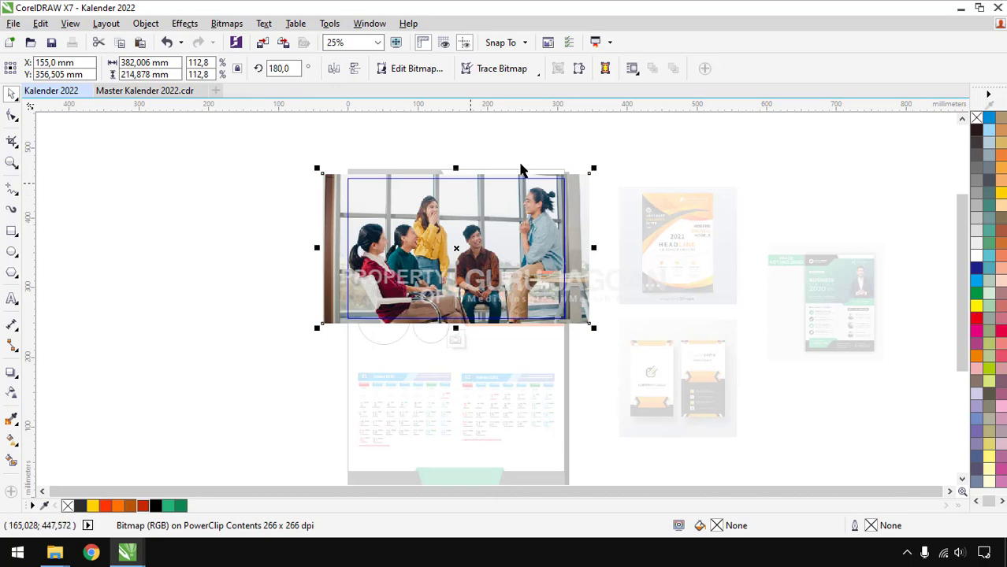
{"action": "left_click", "coordinate": [567, 151], "text": "ctrl"}
{"action": "left_click", "coordinate": [616, 155]}
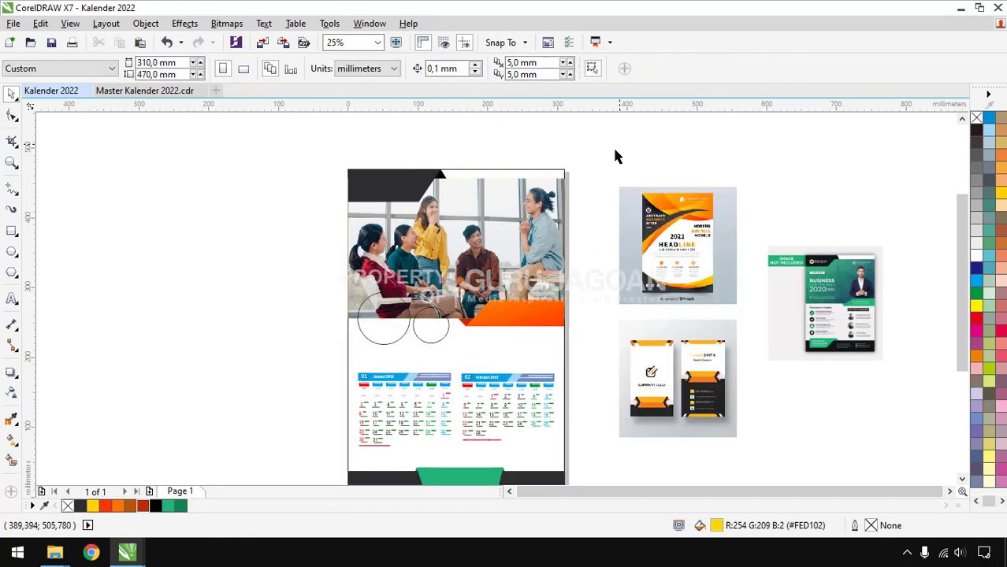
Step: Try a gradient transparency that fades the PowerClip photo from its upper-left corner towards the middle, and undo it
{"action": "left_click", "coordinate": [504, 216], "text": "ctrl"}
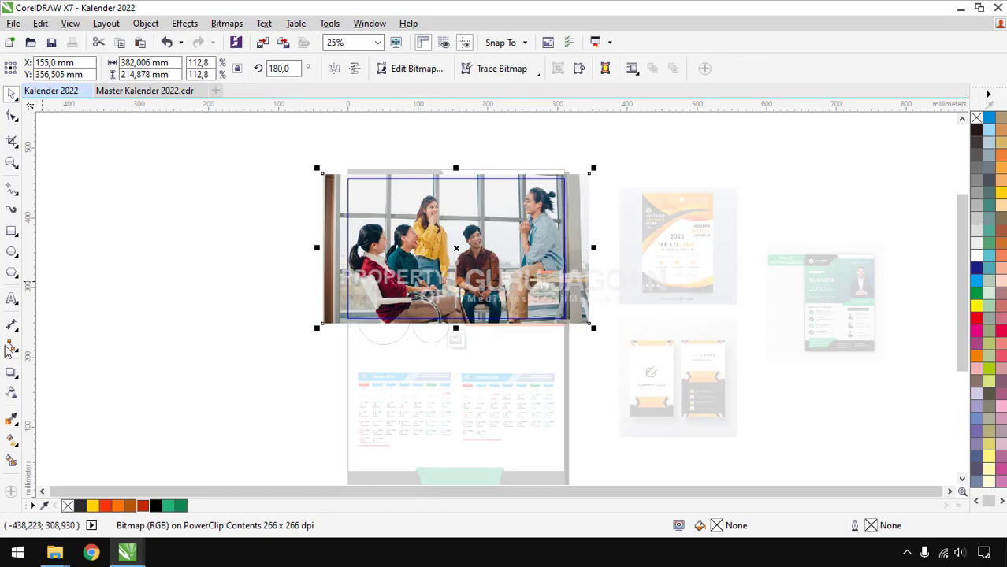
{"action": "left_click", "coordinate": [12, 391]}
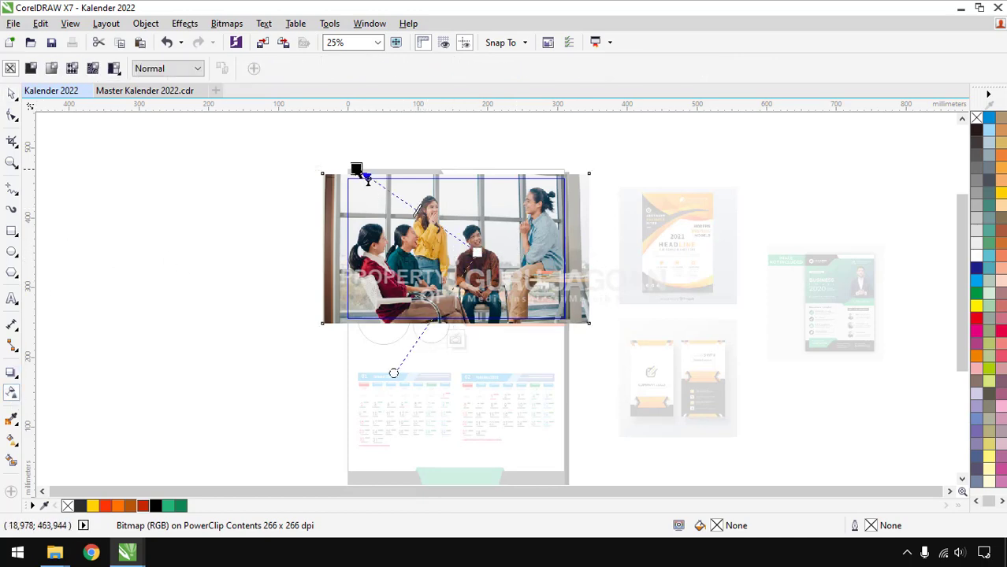
{"action": "left_click_drag", "start_coordinate": [356, 167], "coordinate": [477, 253]}
{"action": "key", "text": "space"}
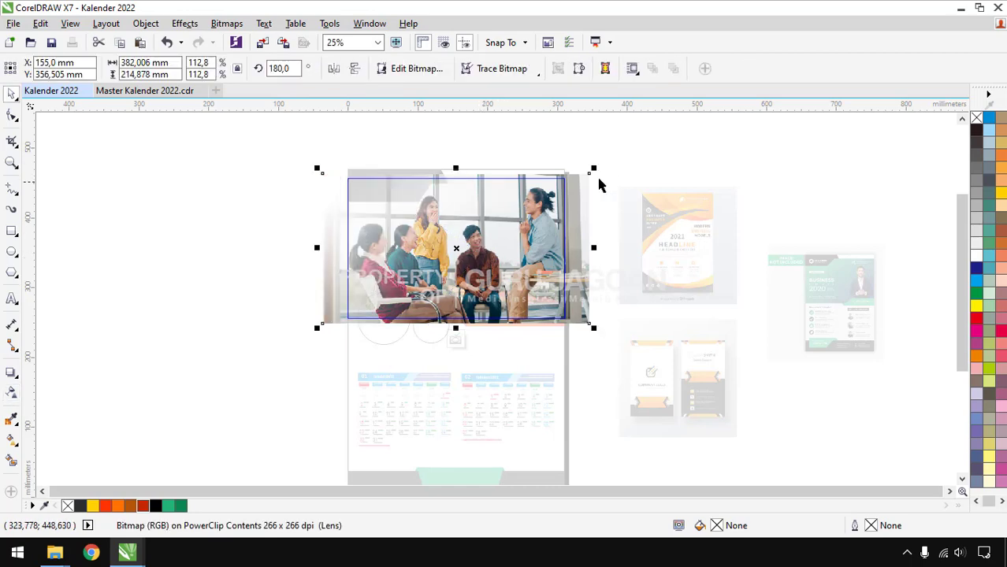
{"action": "left_click", "coordinate": [457, 341]}
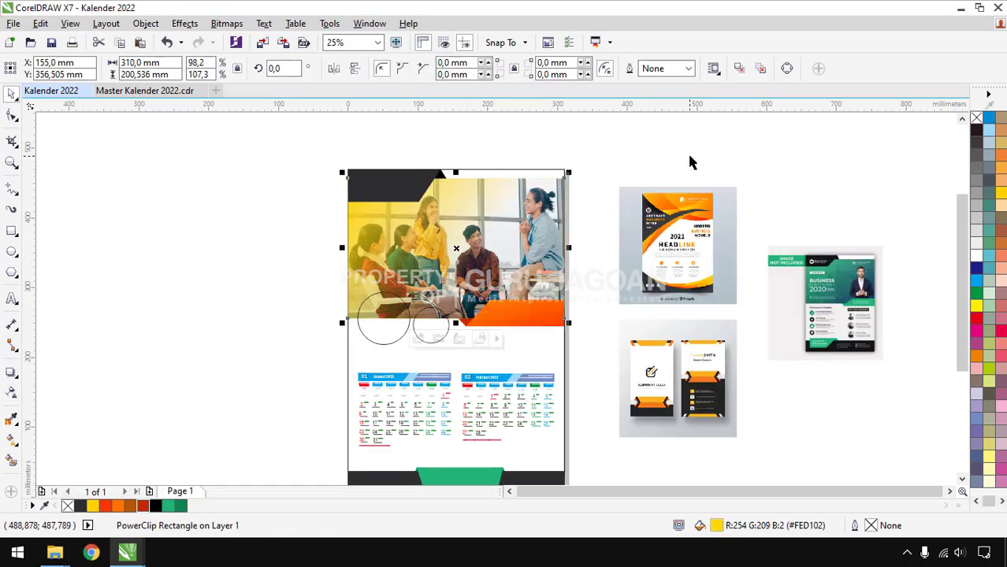
{"action": "left_click", "coordinate": [689, 152]}
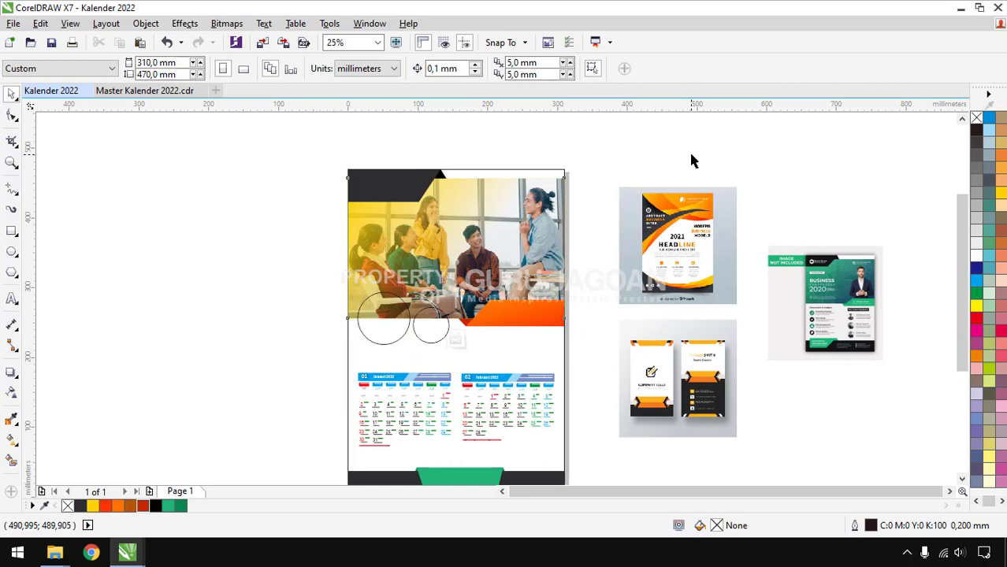
{"action": "key", "text": "ctrl+z"}
{"action": "key", "text": "ctrl+shift+z"}
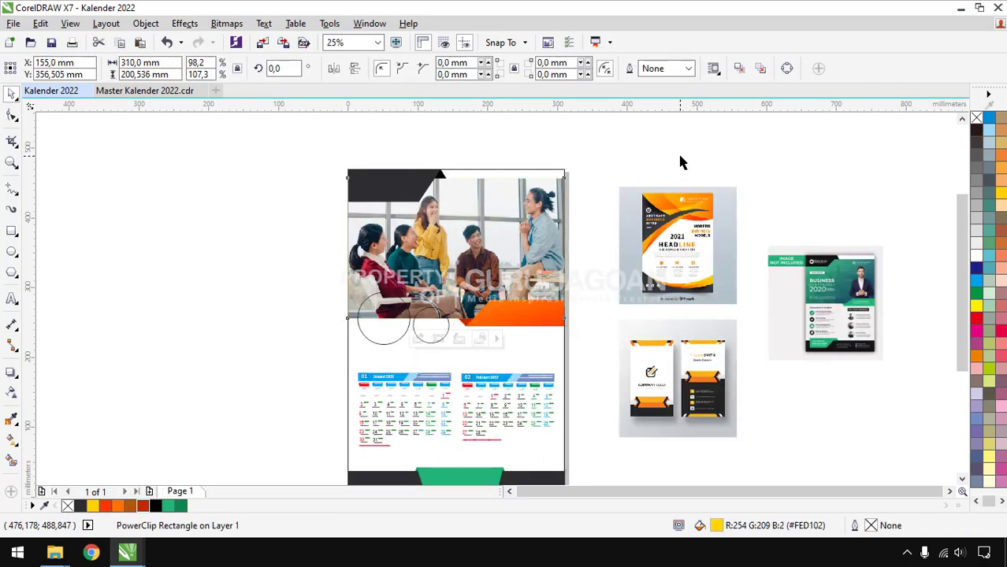
{"action": "left_click", "coordinate": [680, 162]}
Step: Add the artistic text "2022" in the empty area left of the page
{"action": "scroll", "coordinate": [449, 236], "scroll_direction": "up", "scroll_amount": 1}
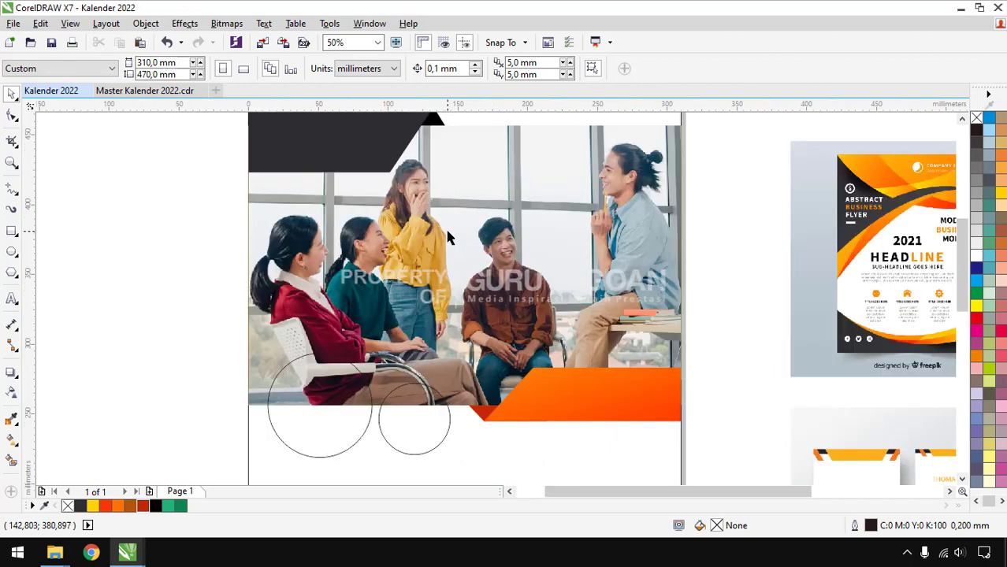
{"action": "scroll", "coordinate": [449, 237], "scroll_direction": "down", "scroll_amount": 1}
{"action": "scroll", "coordinate": [455, 204], "scroll_direction": "up", "scroll_amount": 1}
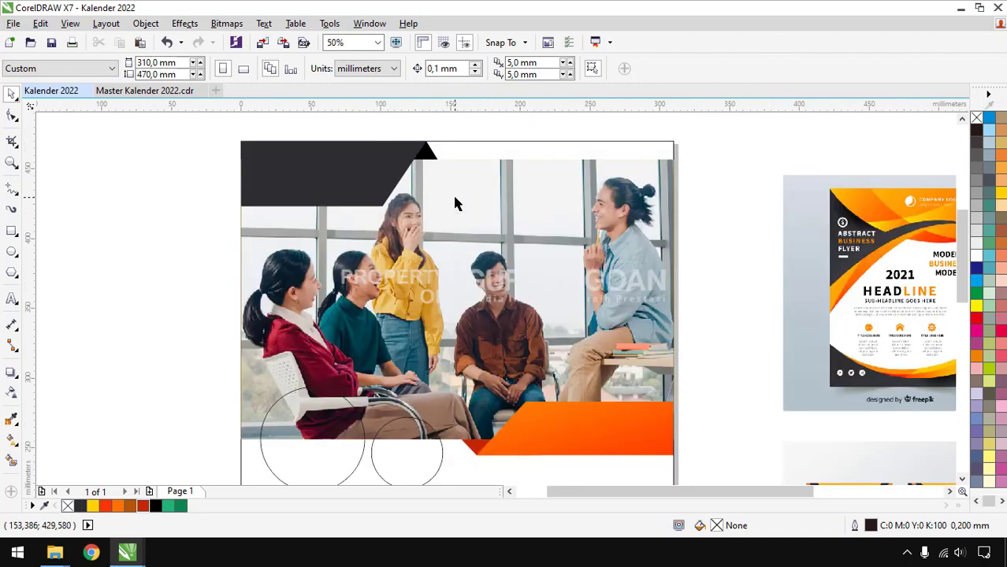
{"action": "scroll", "coordinate": [355, 164], "scroll_direction": "down", "scroll_amount": 1}
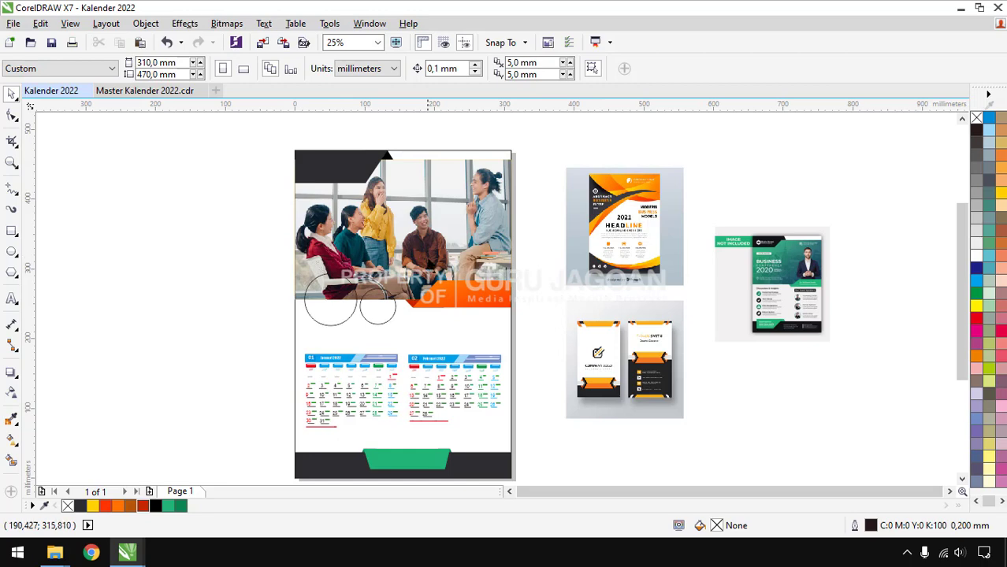
{"action": "left_click", "coordinate": [12, 299]}
{"action": "left_click", "coordinate": [181, 323]}
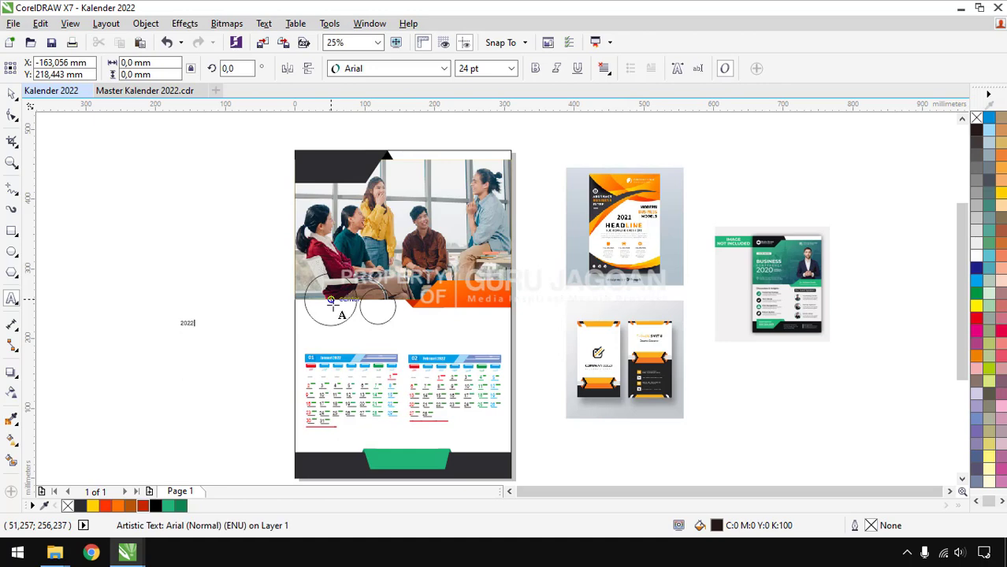
Step: Move the "2022" text onto the orange ribbon and enlarge it proportionally to about 65 × 22 mm
{"action": "key", "text": "ctrl+space"}
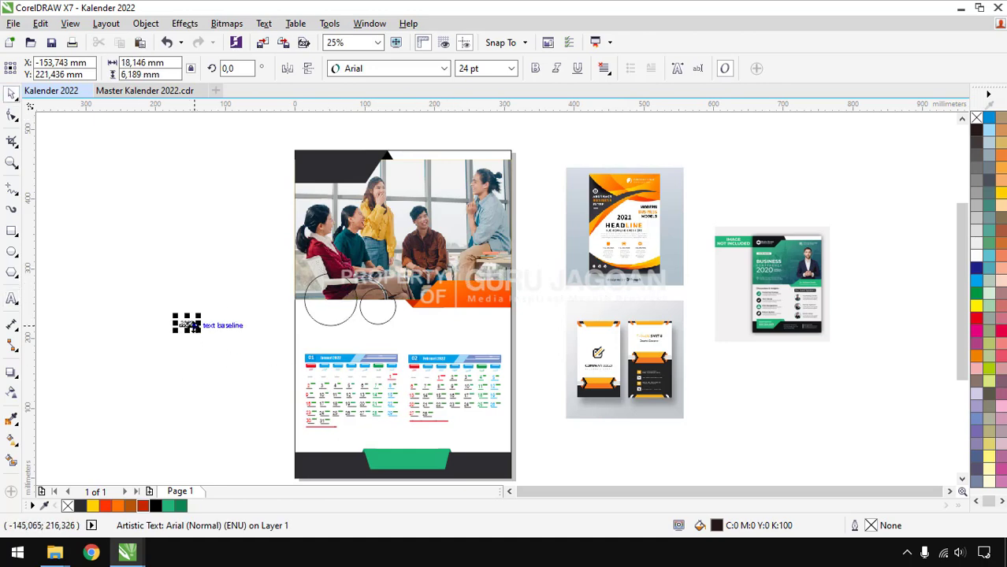
{"action": "left_click_drag", "start_coordinate": [187, 323], "coordinate": [468, 300]}
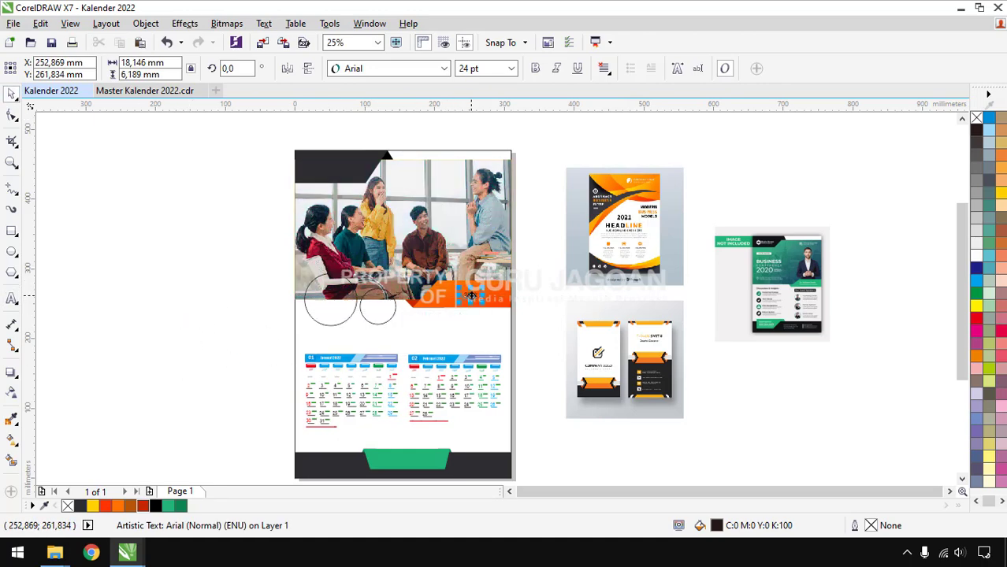
{"action": "scroll", "coordinate": [470, 298], "scroll_direction": "up", "scroll_amount": 3}
{"action": "left_click_drag", "start_coordinate": [502, 280], "coordinate": [565, 258]}
Step: Set the "2022" text in Articulate Extrabold, shift it slightly on the ribbon and fill it white
{"action": "left_click", "coordinate": [445, 68]}
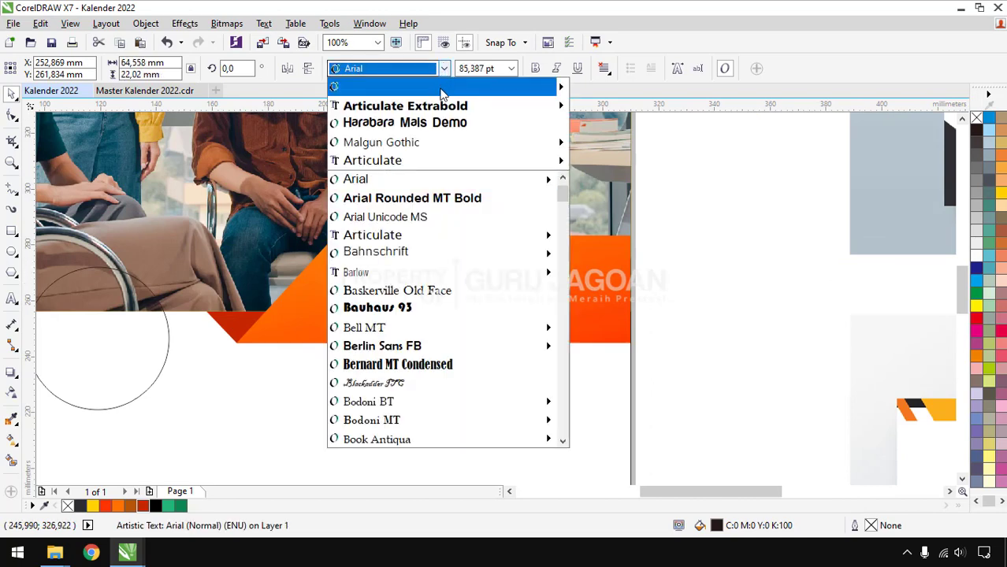
{"action": "left_click", "coordinate": [543, 103]}
{"action": "mouse_move", "coordinate": [492, 268]}
{"action": "left_mouse_down"}
{"action": "mouse_move", "coordinate": [500, 270]}
{"action": "mouse_move", "coordinate": [474, 264]}
{"action": "left_mouse_up"}
{"action": "left_click", "coordinate": [977, 258]}
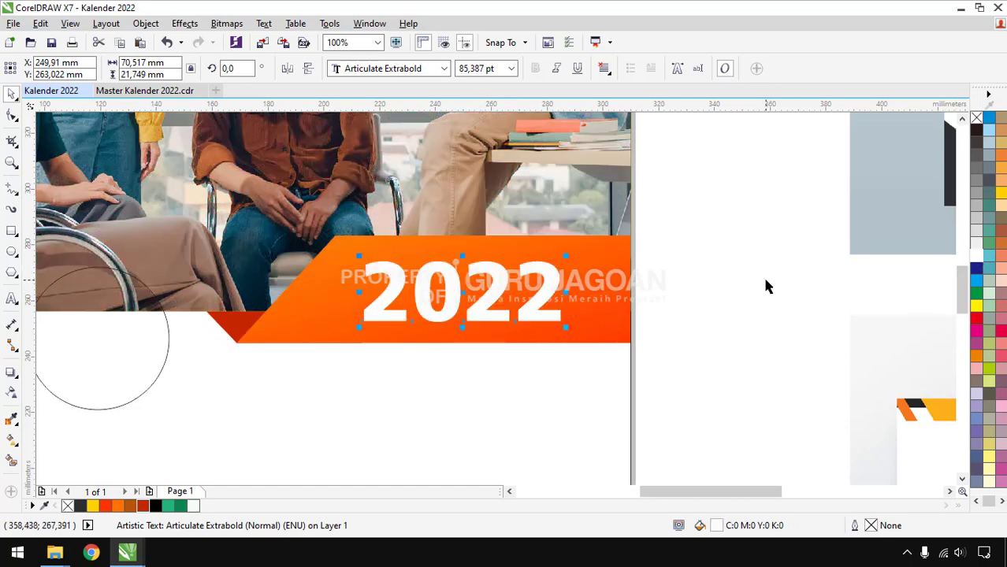
{"action": "left_click", "coordinate": [762, 276]}
{"action": "scroll", "coordinate": [603, 293], "scroll_direction": "down", "scroll_amount": 1}
{"action": "left_click", "coordinate": [579, 291]}
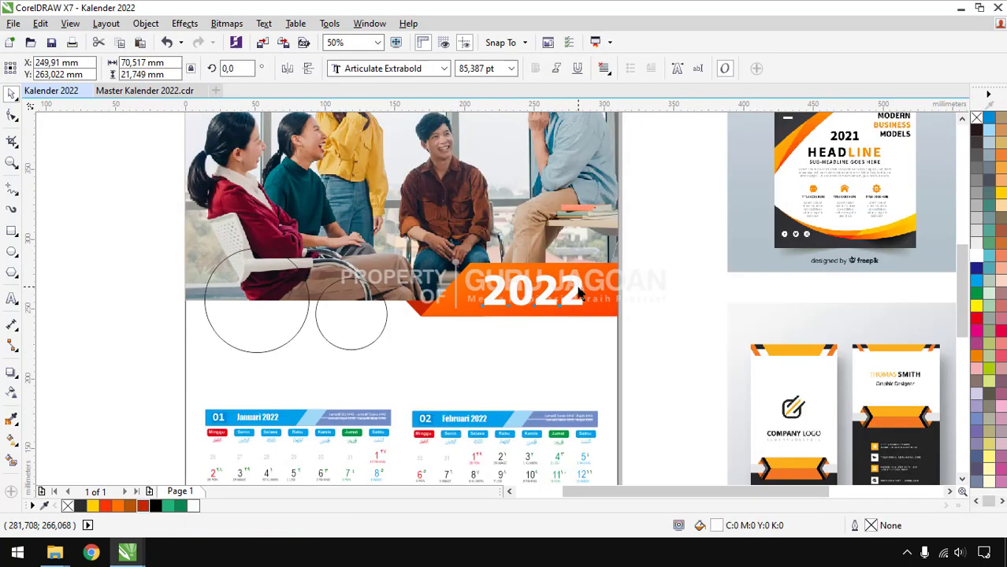
Step: Add the artistic text "kalender" in the empty area left of the page
{"action": "left_click", "coordinate": [44, 287]}
{"action": "left_click", "coordinate": [11, 299]}
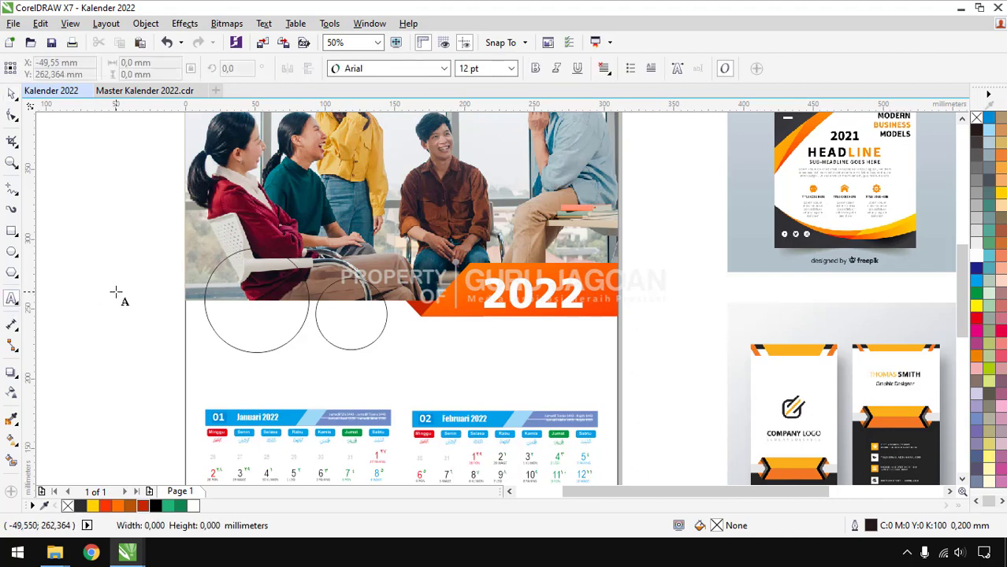
{"action": "type", "text": "alender"}
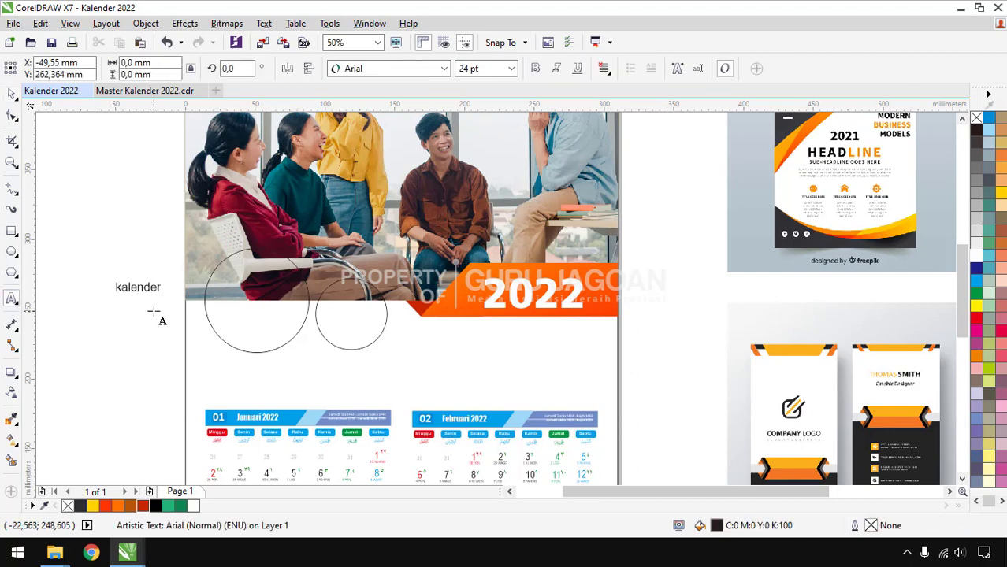
Step: Change the case of the "kalender" text to uppercase
{"action": "key", "text": "ctrl+a"}
{"action": "key", "text": "shift+F3"}
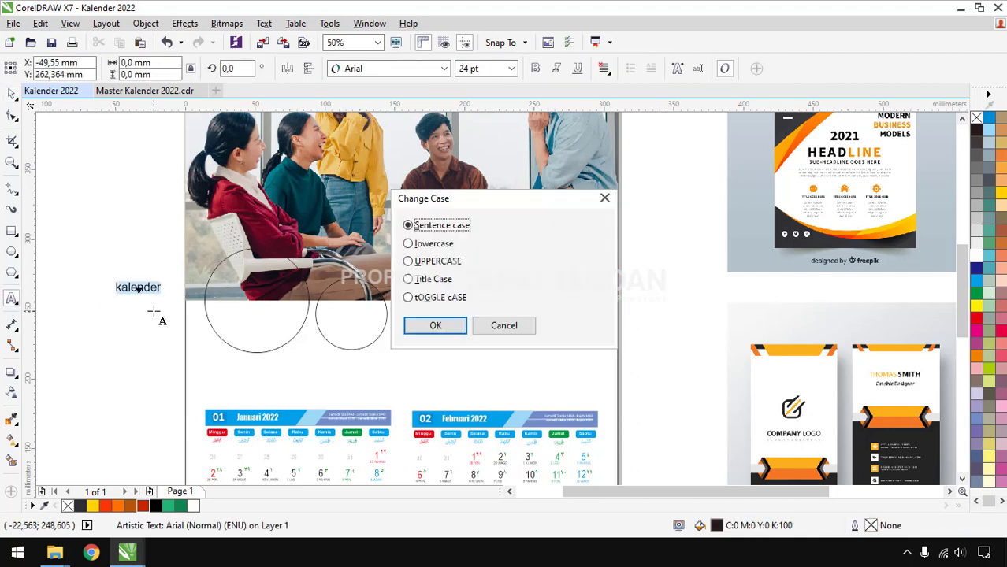
{"action": "left_click", "coordinate": [438, 262]}
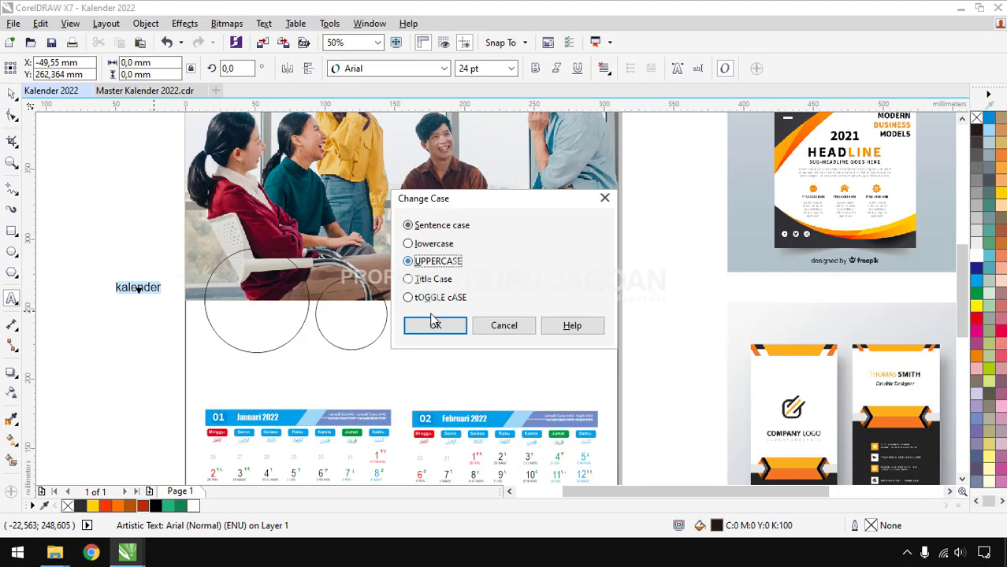
{"action": "left_click", "coordinate": [607, 199]}
{"action": "right_click", "coordinate": [120, 286]}
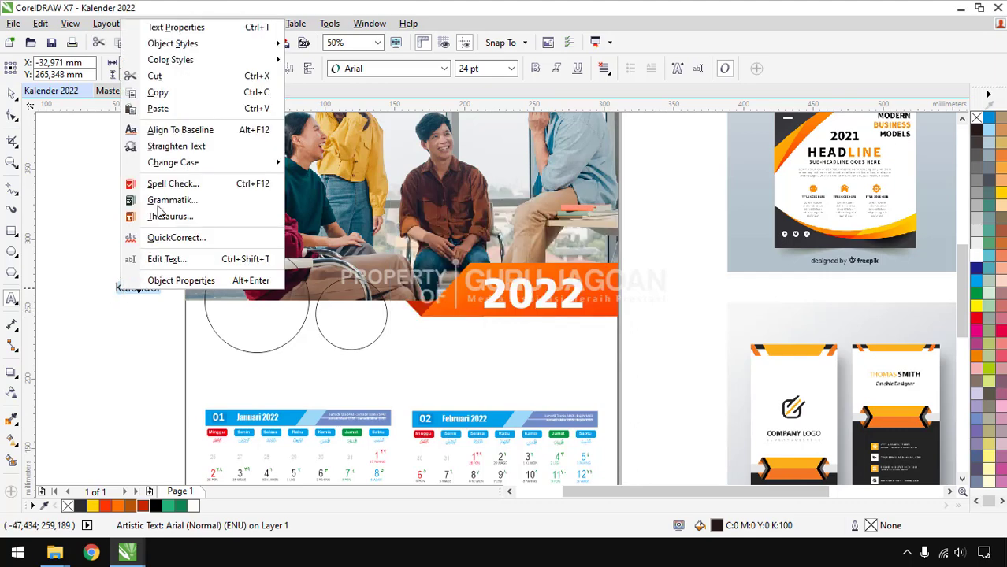
{"action": "left_click", "coordinate": [333, 195]}
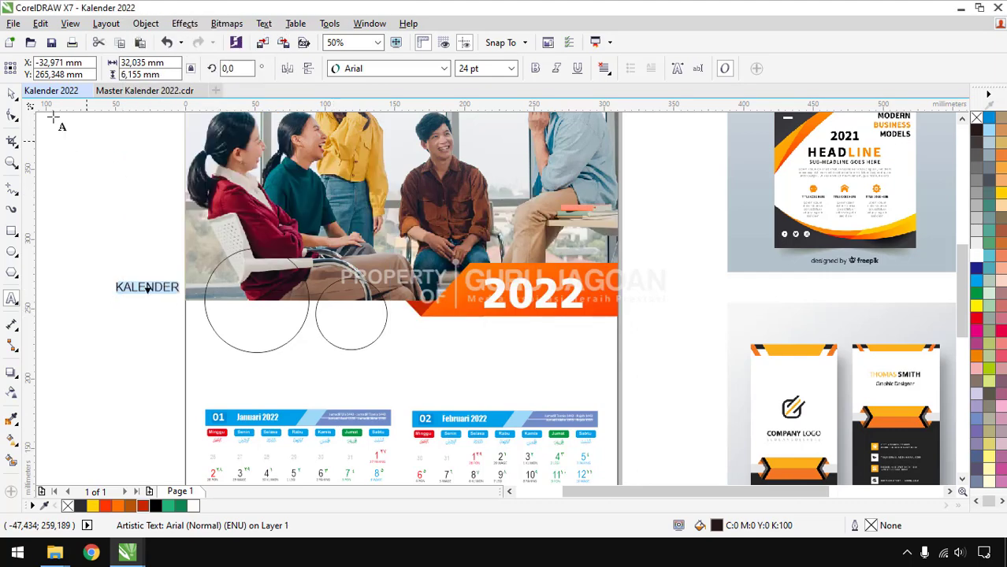
Step: Set "KALENDER" in Articulate Extrabold and place it in white above "2022" on the orange ribbon
{"action": "left_click", "coordinate": [12, 93]}
{"action": "left_click", "coordinate": [390, 68]}
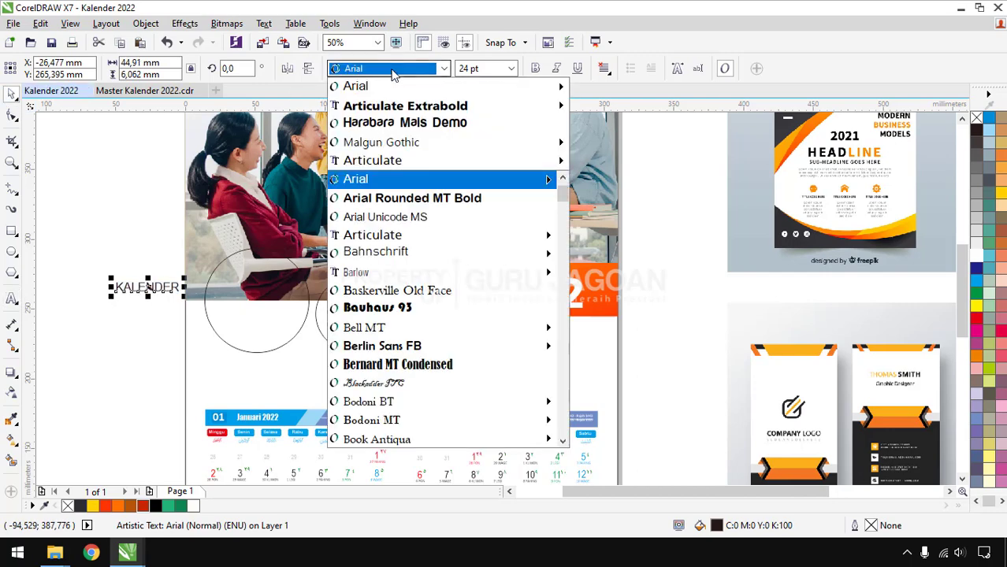
{"action": "left_click", "coordinate": [404, 107]}
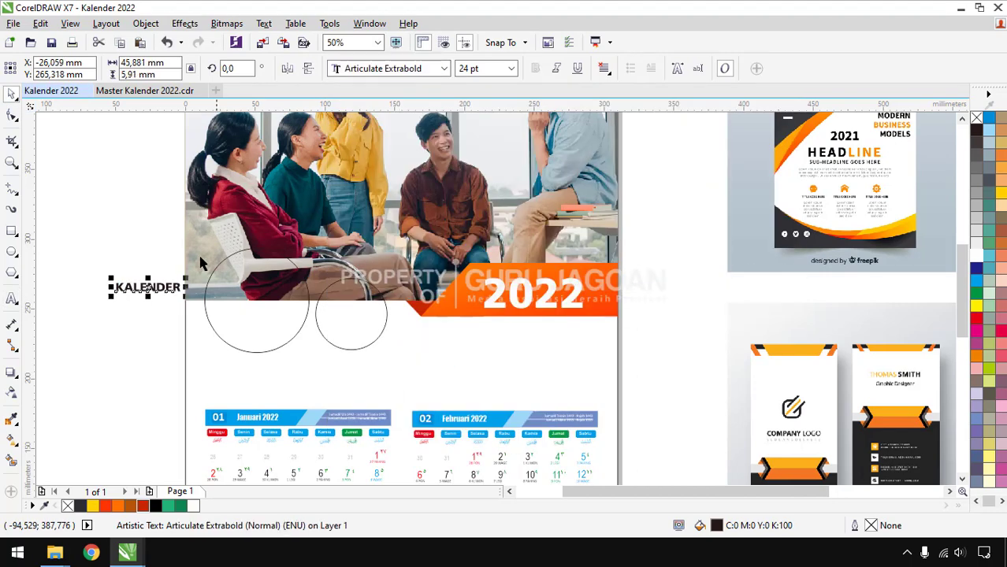
{"action": "left_click_drag", "start_coordinate": [146, 288], "coordinate": [551, 271]}
{"action": "left_click", "coordinate": [583, 348]}
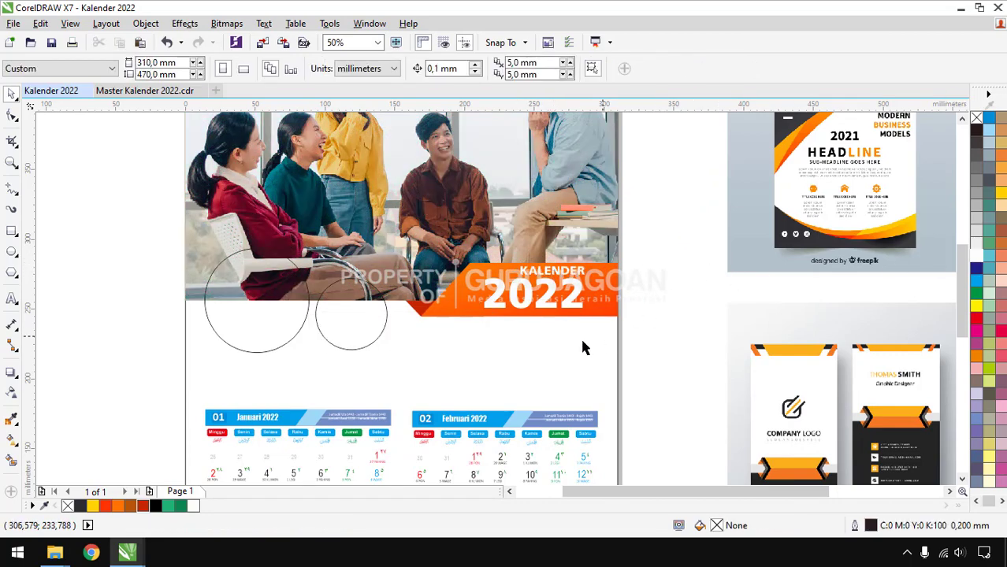
Step: Lower "2022" slightly, then shift it together with "KALENDER" a few millimetres towards the page's right edge
{"action": "scroll", "coordinate": [582, 315], "scroll_direction": "up", "scroll_amount": 3}
{"action": "left_click_drag", "start_coordinate": [619, 276], "coordinate": [624, 287]}
{"action": "left_click", "coordinate": [639, 215], "text": "shift"}
{"action": "left_click_drag", "start_coordinate": [639, 214], "coordinate": [658, 215]}
{"action": "left_click", "coordinate": [849, 252]}
{"action": "scroll", "coordinate": [637, 207], "scroll_direction": "down", "scroll_amount": 1}
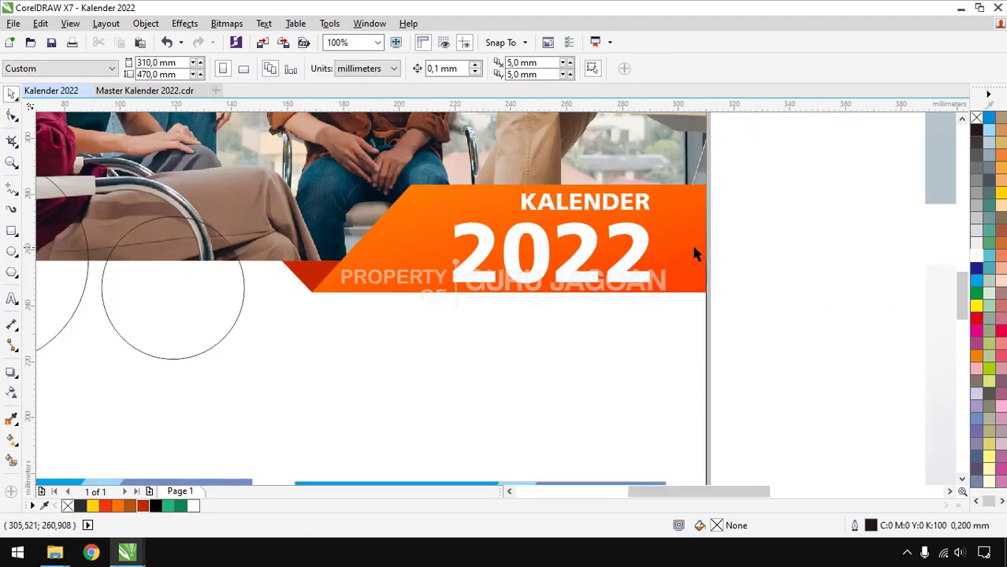
Step: Change the font of the "KALENDER" text to regular Articulate
{"action": "scroll", "coordinate": [538, 203], "scroll_direction": "up", "scroll_amount": 1}
{"action": "left_click", "coordinate": [526, 214]}
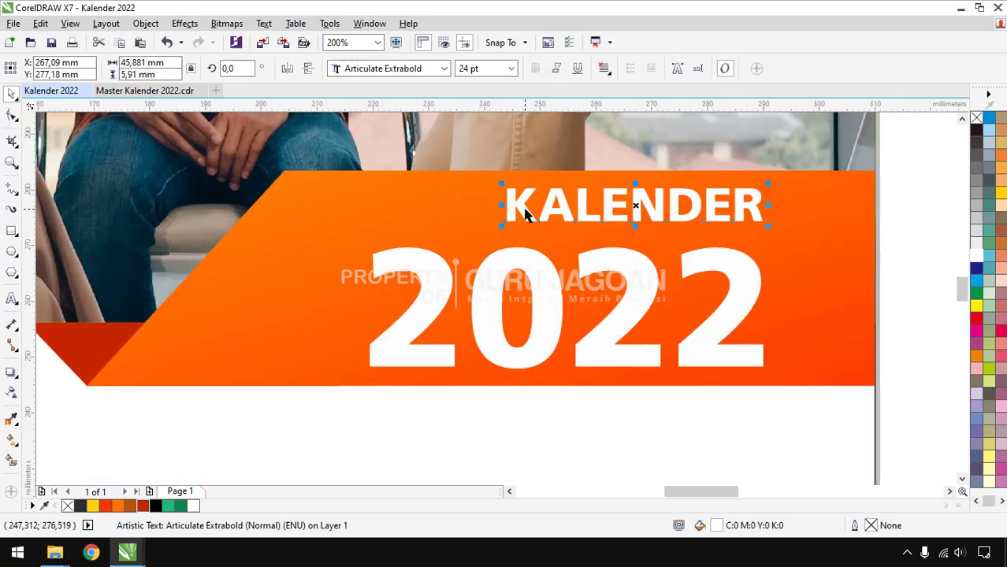
{"action": "left_click", "coordinate": [386, 69]}
{"action": "mouse_move", "coordinate": [427, 83]}
{"action": "left_click", "coordinate": [622, 85]}
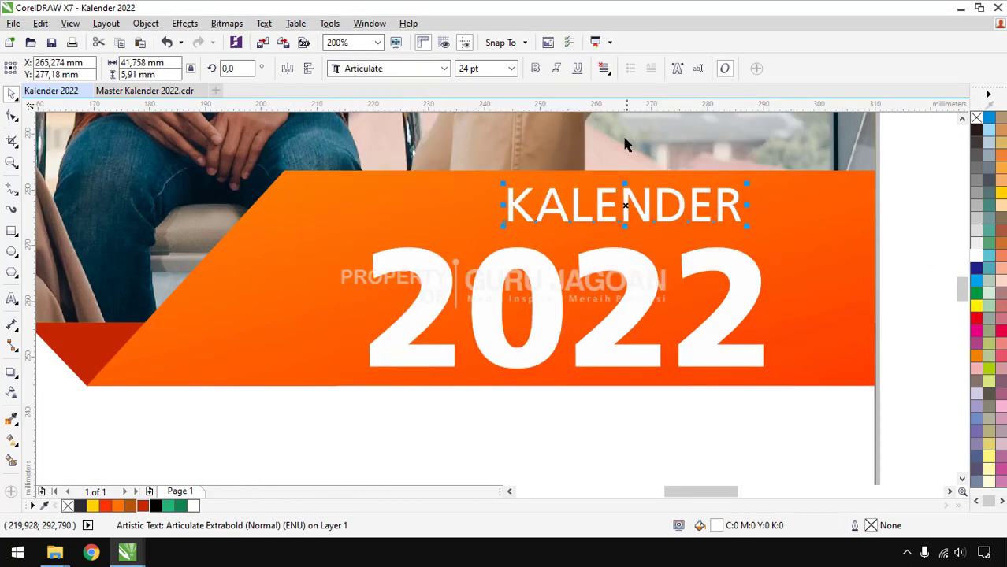
Step: Widen the letter spacing of "KALENDER" to span roughly the width of "2022" and line up their left edges
{"action": "left_click", "coordinate": [12, 115]}
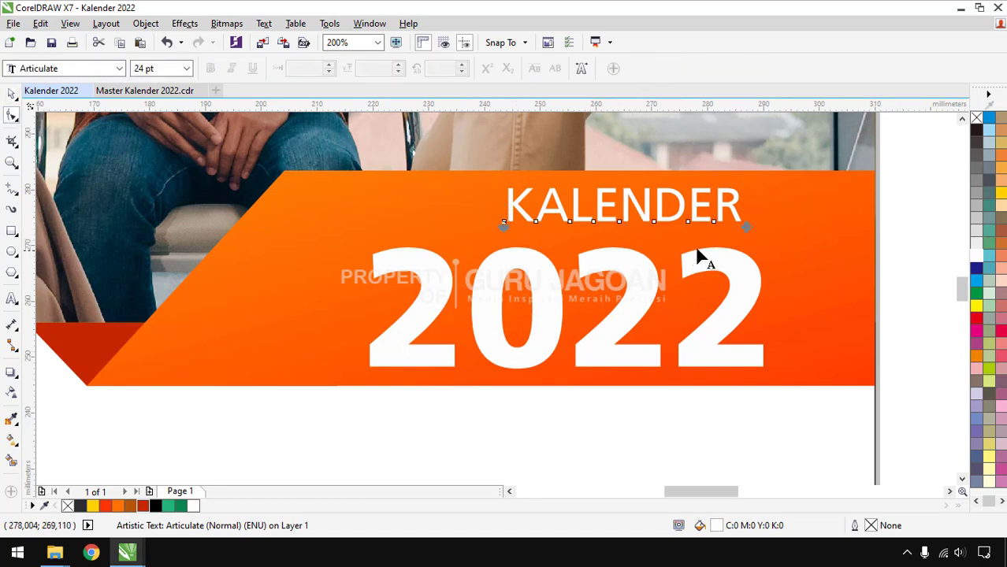
{"action": "left_click_drag", "start_coordinate": [750, 225], "coordinate": [921, 227]}
{"action": "left_click", "coordinate": [12, 93]}
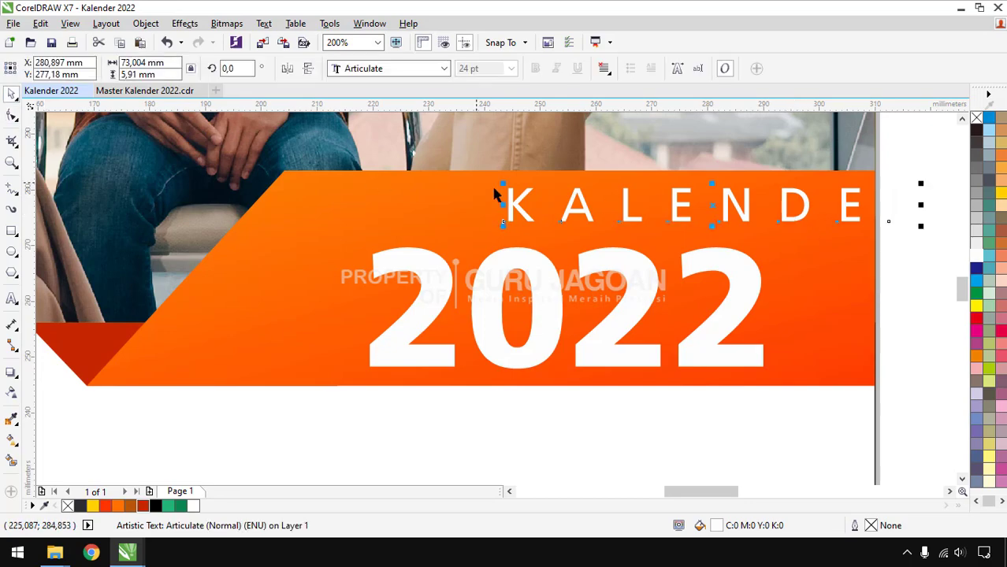
{"action": "left_click_drag", "start_coordinate": [524, 213], "coordinate": [382, 214]}
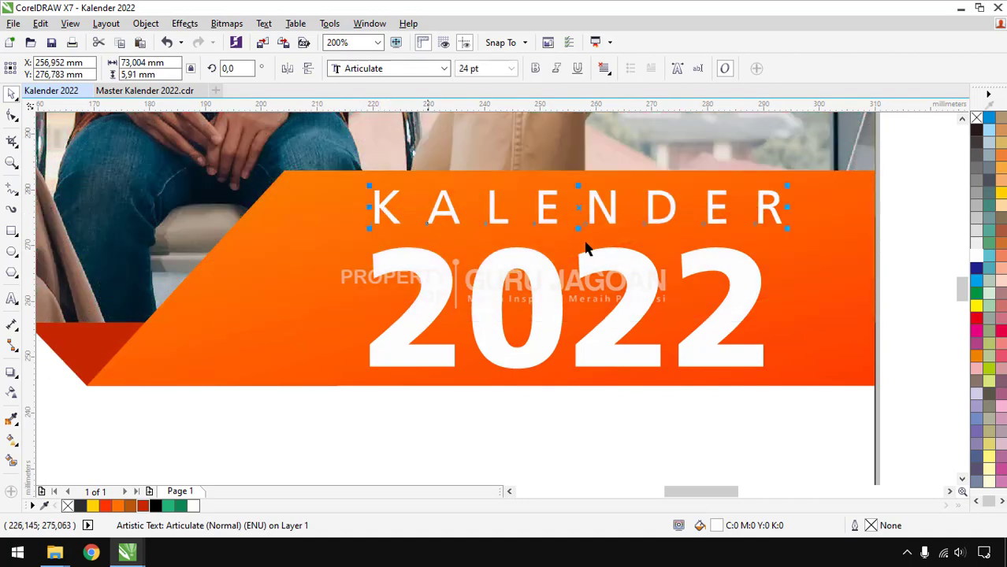
{"action": "left_click", "coordinate": [12, 115]}
{"action": "left_click_drag", "start_coordinate": [789, 234], "coordinate": [744, 231]}
{"action": "scroll", "coordinate": [479, 231], "scroll_direction": "down", "scroll_amount": 2}
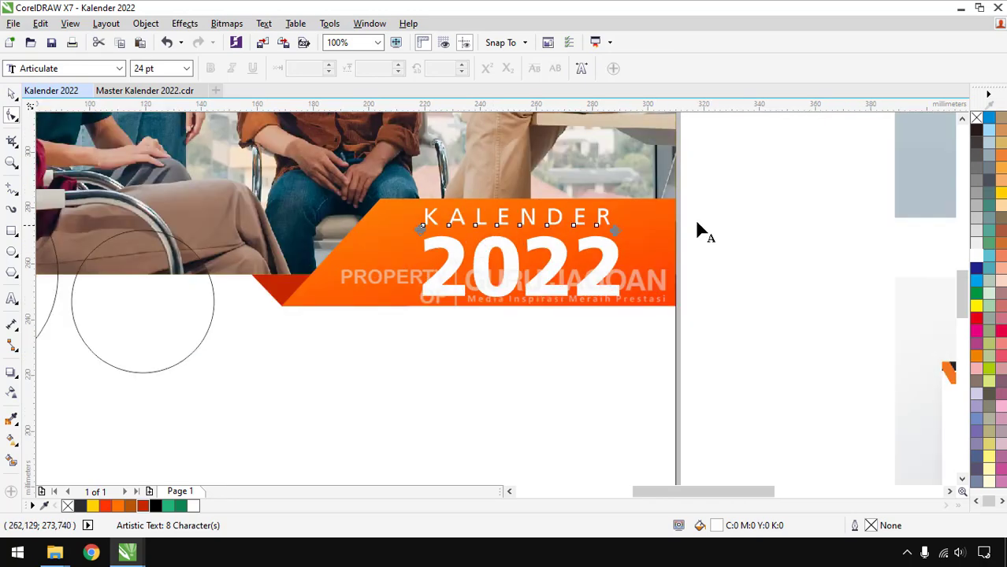
{"action": "left_click", "coordinate": [12, 93]}
{"action": "left_click", "coordinate": [796, 266]}
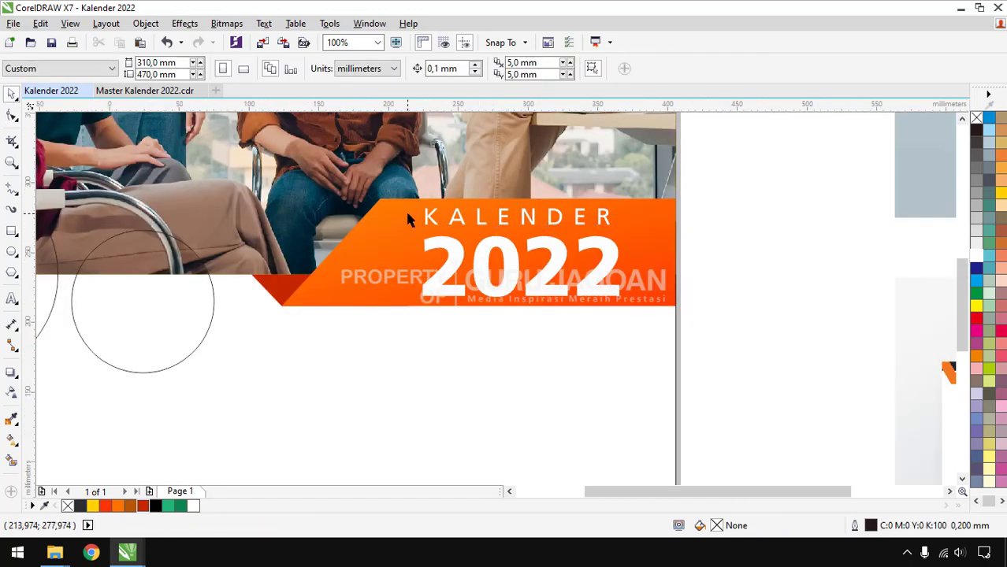
Step: Select "KALENDER" and "2022" together and scale them down slightly within the orange ribbon
{"action": "scroll", "coordinate": [407, 218], "scroll_direction": "down", "scroll_amount": 1}
{"action": "left_click_drag", "start_coordinate": [581, 198], "coordinate": [404, 264]}
{"action": "left_click_drag", "start_coordinate": [517, 263], "coordinate": [514, 262]}
{"action": "left_click", "coordinate": [581, 254]}
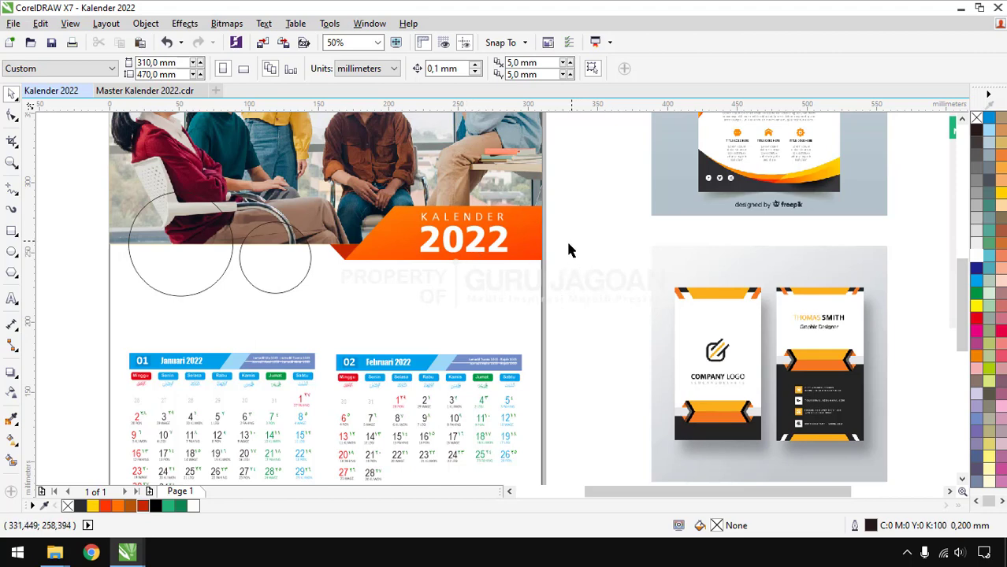
Step: Examine the month grids and the white divider line between the two caption rows in the January header
{"action": "scroll", "coordinate": [551, 263], "scroll_direction": "down", "scroll_amount": 2}
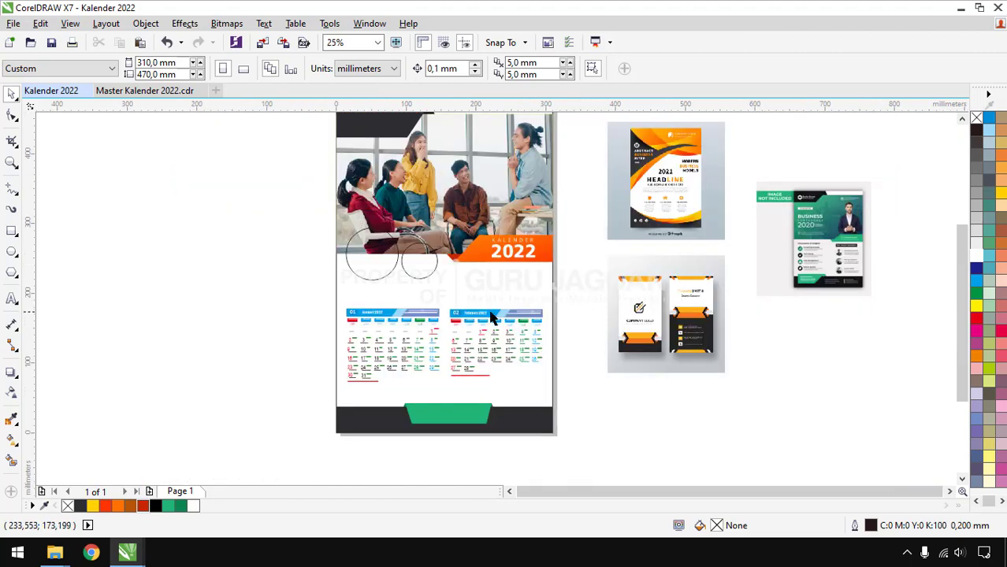
{"action": "scroll", "coordinate": [363, 316], "scroll_direction": "up", "scroll_amount": 4}
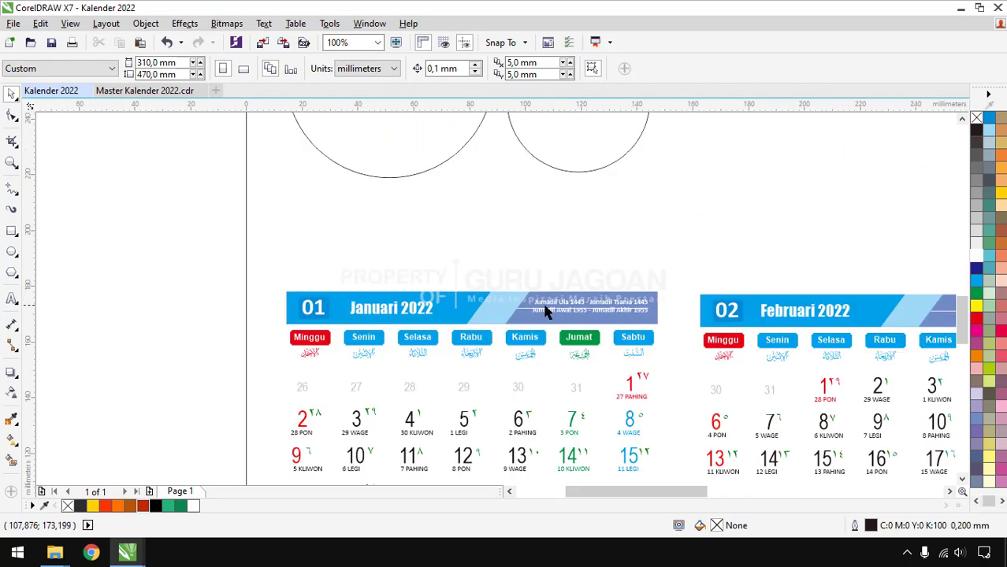
{"action": "scroll", "coordinate": [547, 312], "scroll_direction": "up", "scroll_amount": 2}
{"action": "scroll", "coordinate": [450, 313], "scroll_direction": "down", "scroll_amount": 2}
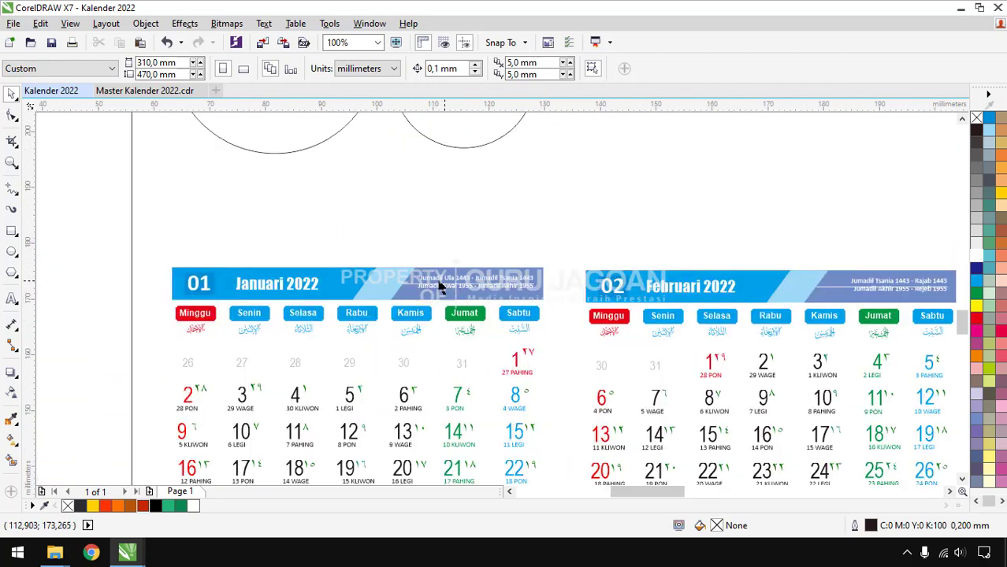
{"action": "scroll", "coordinate": [330, 297], "scroll_direction": "up", "scroll_amount": 2}
{"action": "left_click", "coordinate": [316, 293], "text": "ctrl"}
{"action": "left_click", "coordinate": [313, 298], "text": "ctrl"}
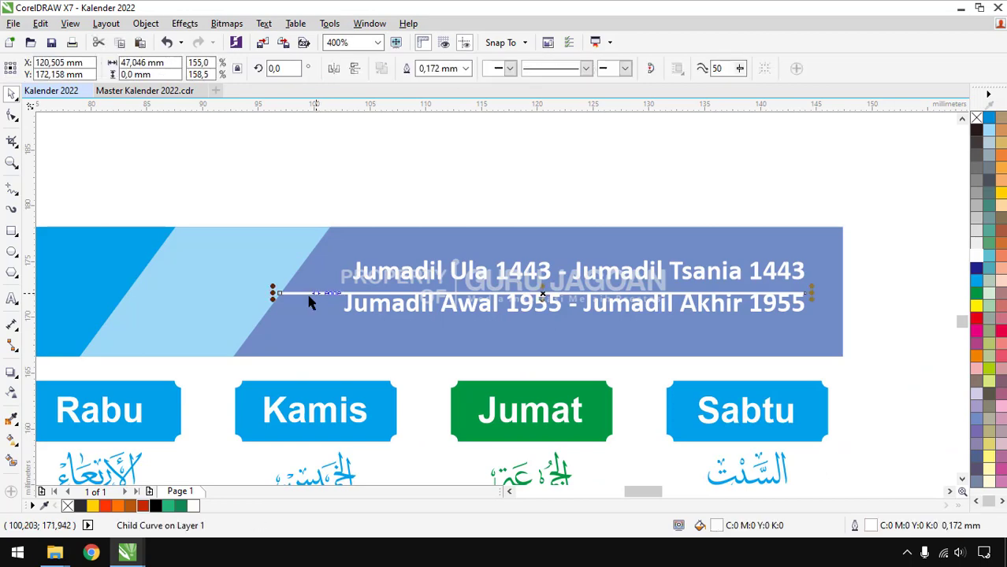
{"action": "scroll", "coordinate": [312, 296], "scroll_direction": "down", "scroll_amount": 2}
{"action": "left_click", "coordinate": [60, 240]}
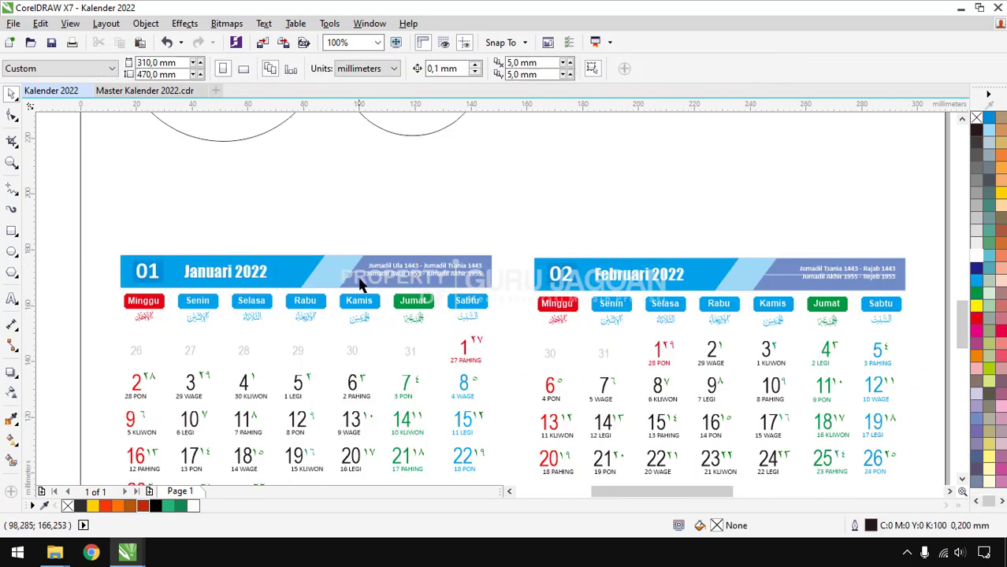
Step: Inspect closely where the January header's white divider line meets the slanted light-blue stripe
{"action": "scroll", "coordinate": [358, 280], "scroll_direction": "up", "scroll_amount": 2}
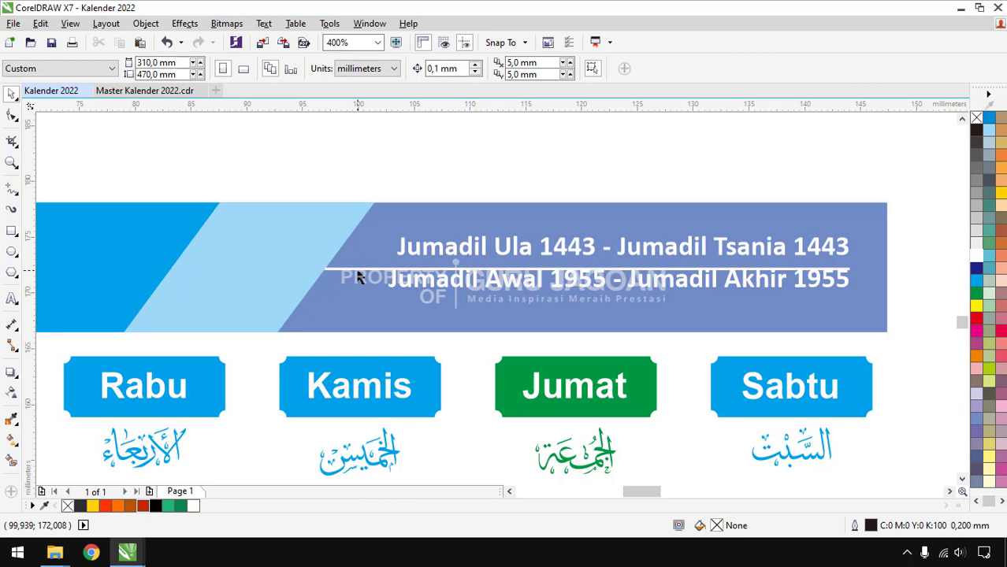
{"action": "scroll", "coordinate": [358, 277], "scroll_direction": "up", "scroll_amount": 2}
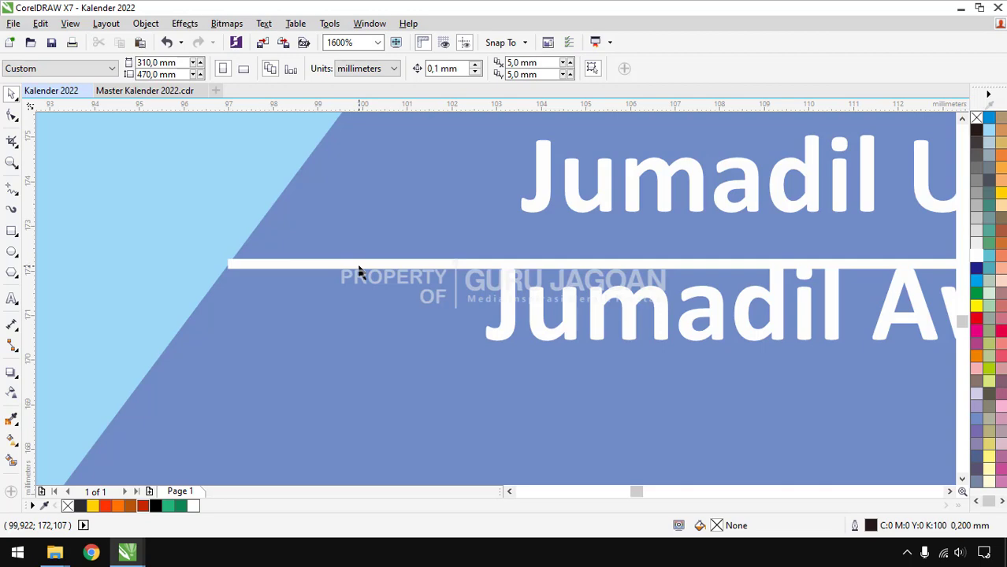
{"action": "left_click", "coordinate": [358, 272], "text": "ctrl"}
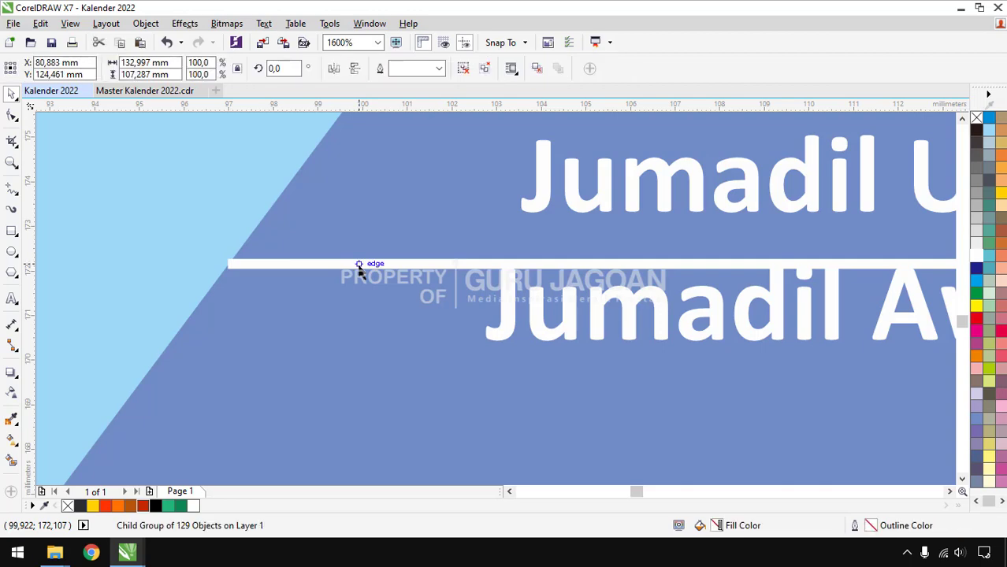
{"action": "left_click", "coordinate": [359, 266], "text": "ctrl"}
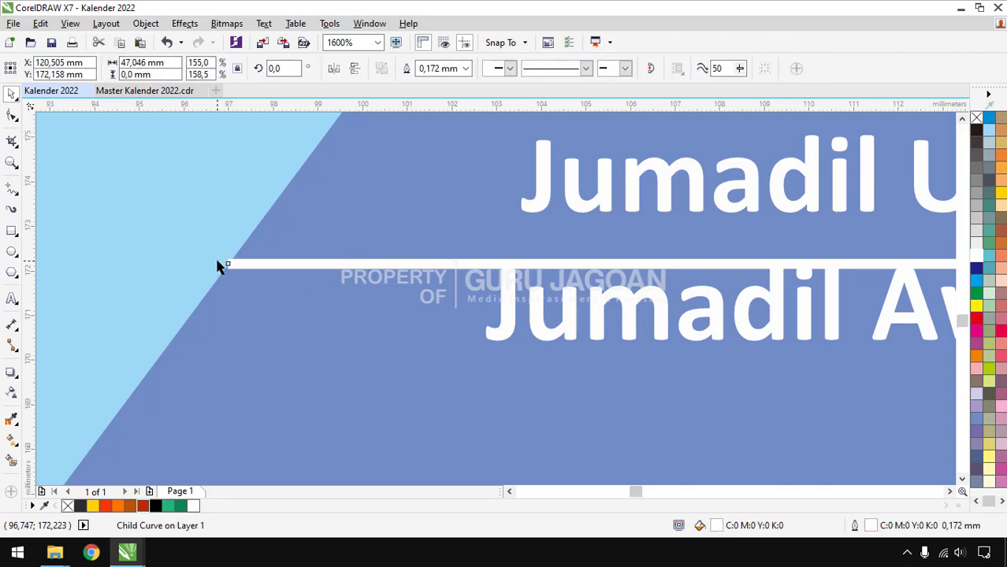
{"action": "scroll", "coordinate": [220, 266], "scroll_direction": "up", "scroll_amount": 2}
{"action": "scroll", "coordinate": [251, 272], "scroll_direction": "down", "scroll_amount": 5}
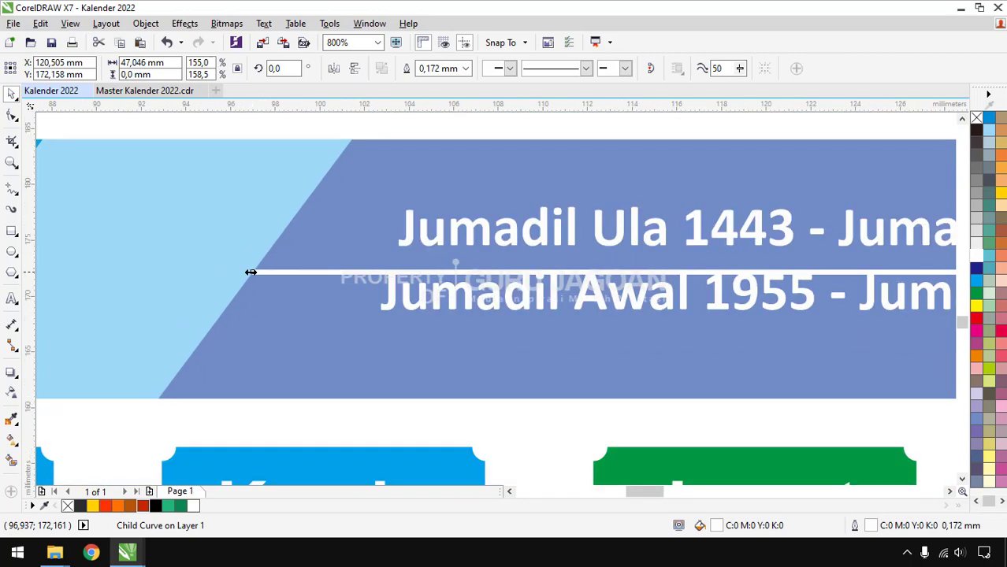
{"action": "key", "text": "Escape"}
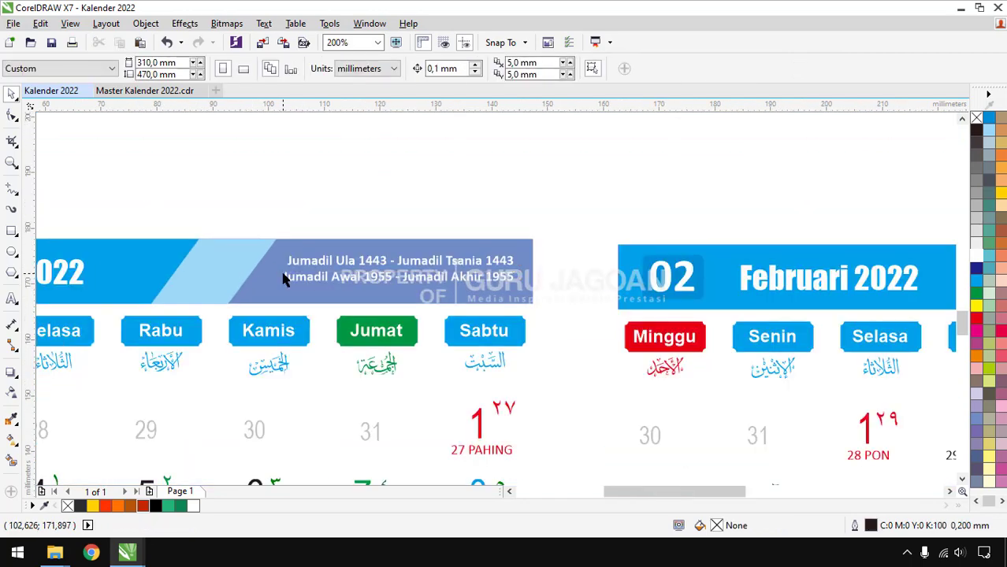
{"action": "scroll", "coordinate": [283, 273], "scroll_direction": "down", "scroll_amount": 2}
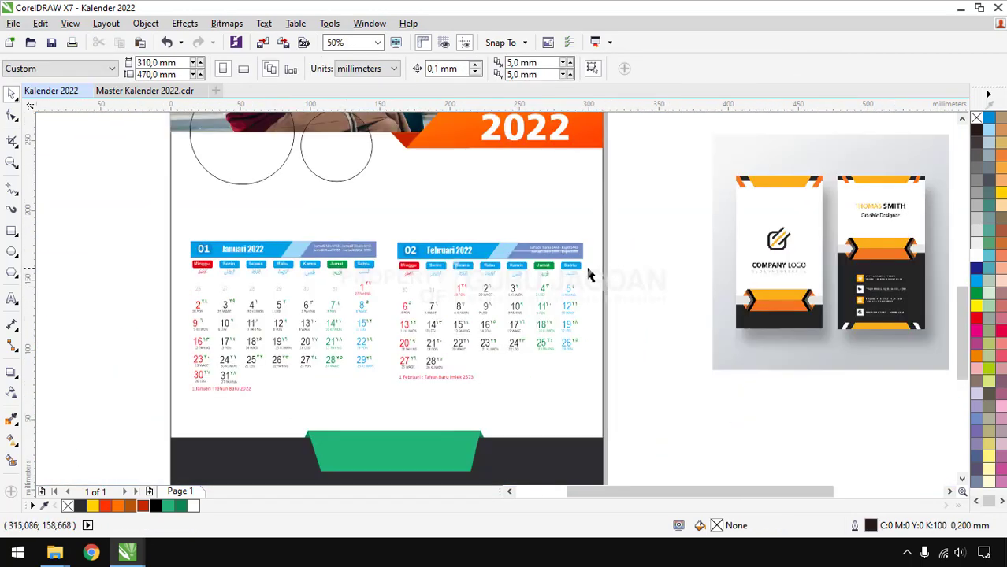
Step: Ungroup the combined calendar block so the January and February grids are separate objects
{"action": "left_click", "coordinate": [184, 236]}
{"action": "key", "text": "ctrl+u"}
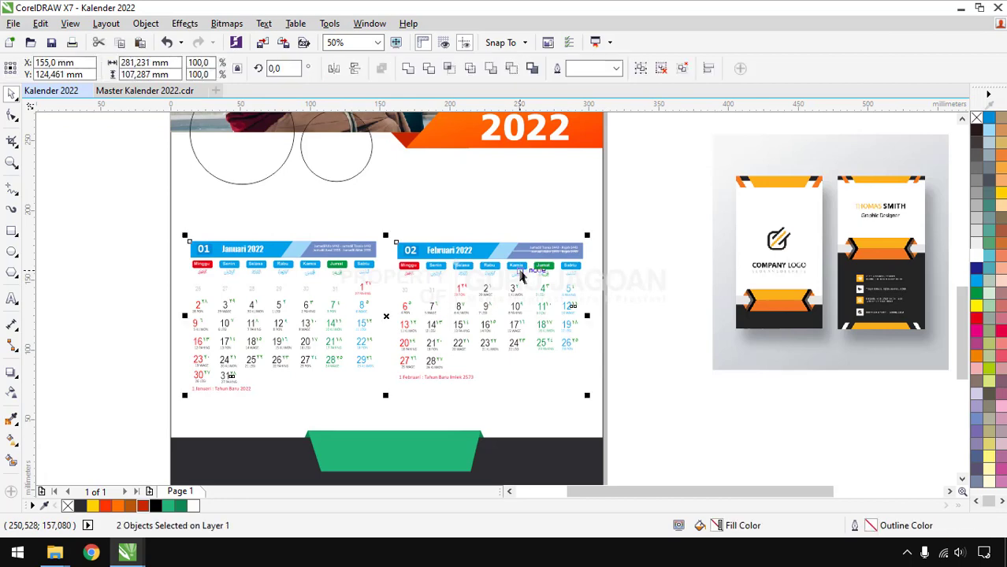
{"action": "left_click", "coordinate": [642, 254]}
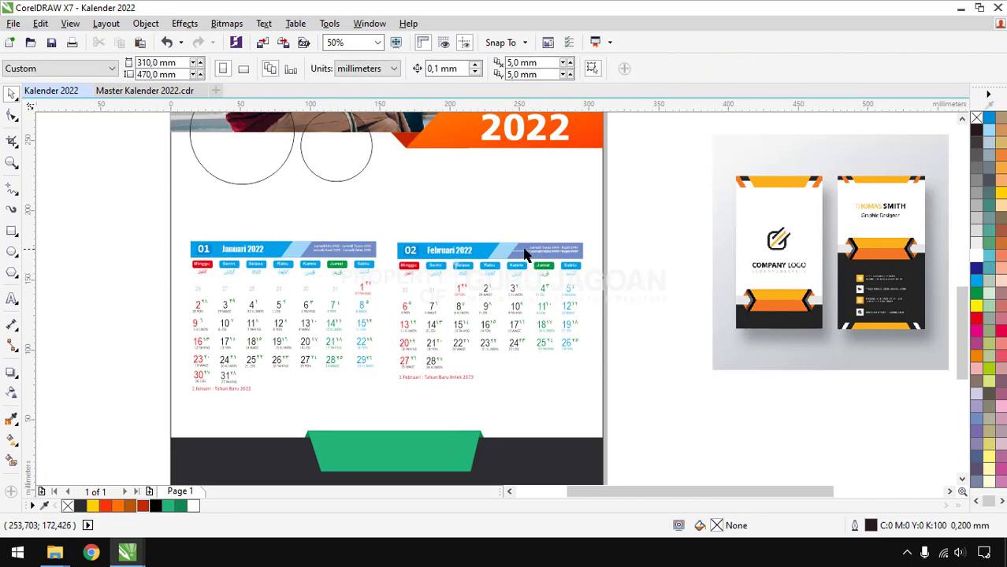
Step: Ungroup the February grid into its individual objects and clear the selection
{"action": "scroll", "coordinate": [516, 256], "scroll_direction": "up", "scroll_amount": 3}
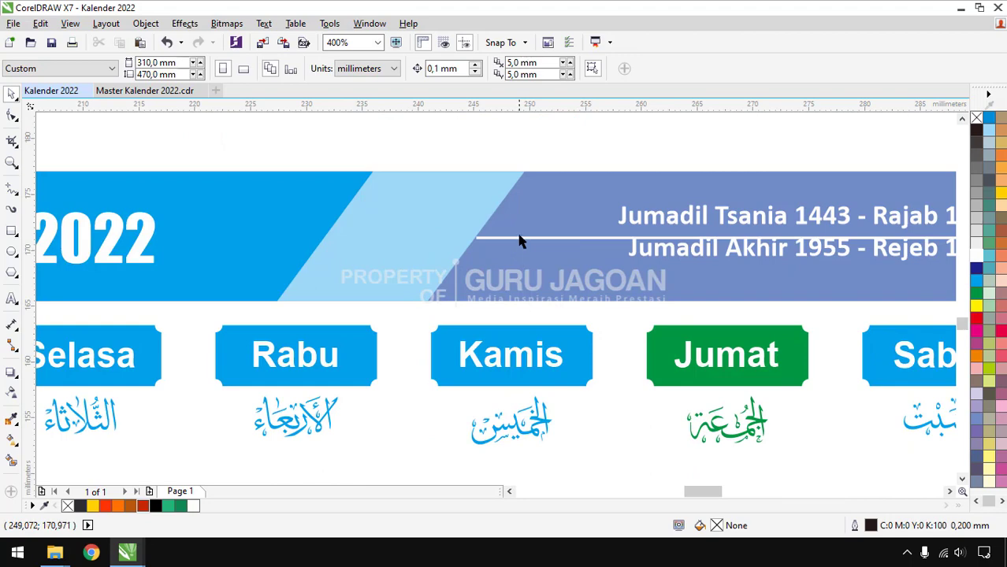
{"action": "left_click", "coordinate": [520, 245]}
{"action": "scroll", "coordinate": [520, 244], "scroll_direction": "down", "scroll_amount": 3}
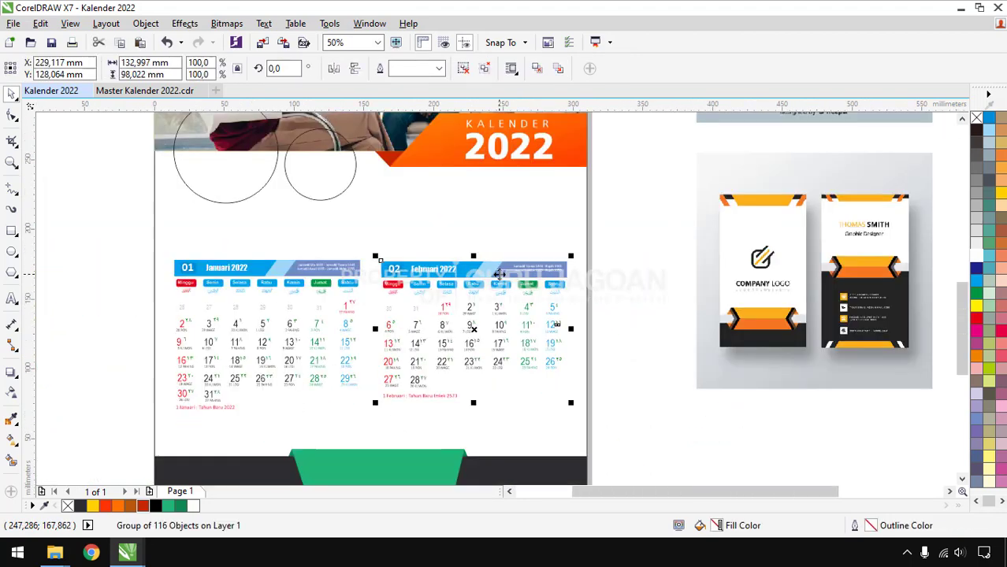
{"action": "key", "text": "ctrl+u"}
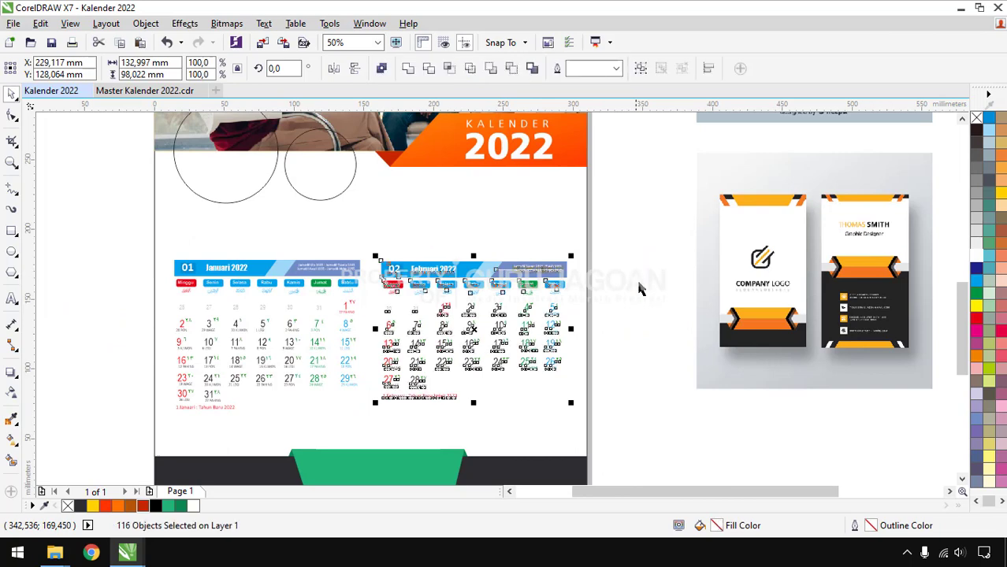
{"action": "left_click", "coordinate": [616, 291]}
Step: Delete the white divider line between the two caption rows in the February header
{"action": "left_click", "coordinate": [502, 261]}
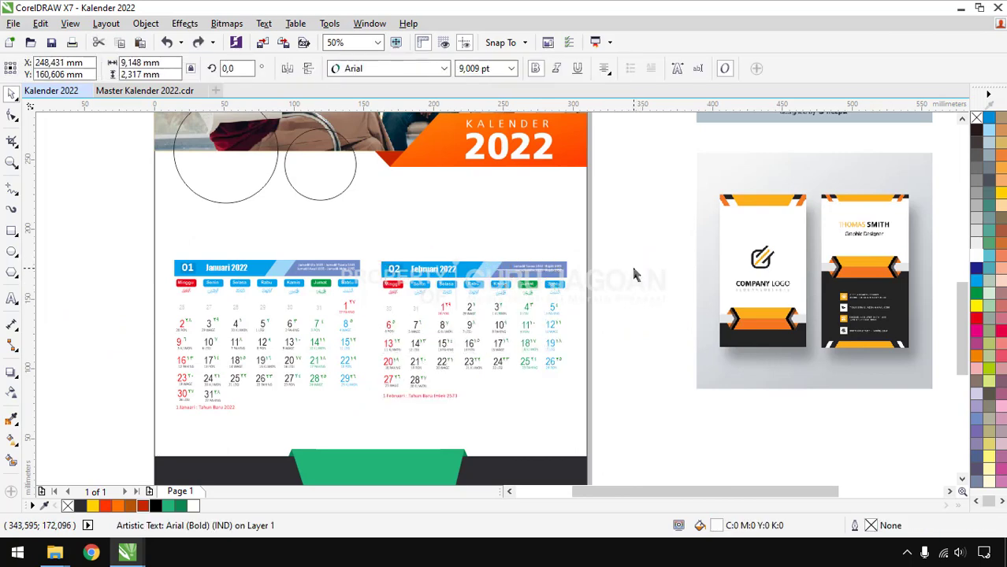
{"action": "left_click", "coordinate": [634, 274]}
{"action": "scroll", "coordinate": [528, 264], "scroll_direction": "up", "scroll_amount": 3}
{"action": "left_click", "coordinate": [513, 214]}
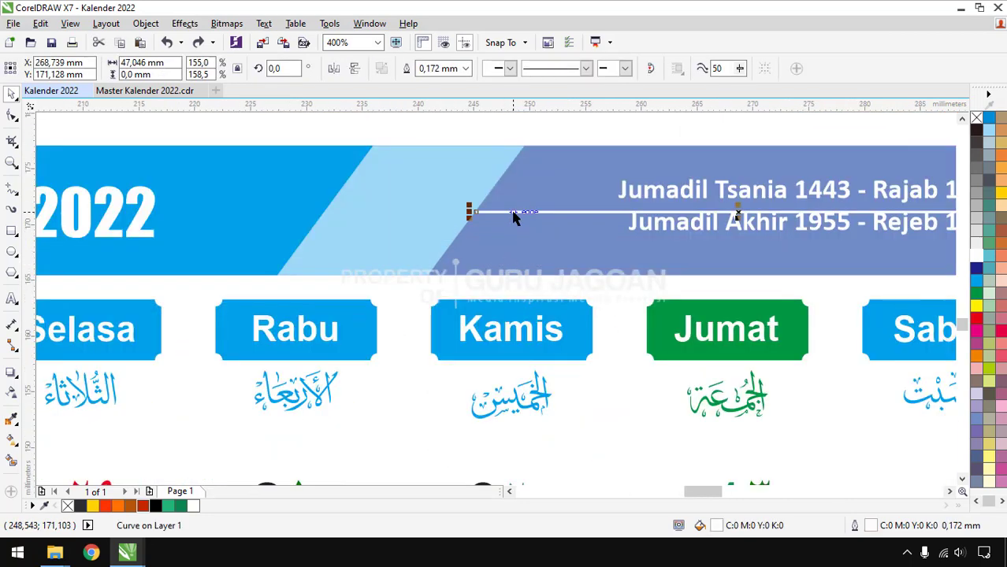
{"action": "key", "text": "Delete"}
{"action": "scroll", "coordinate": [513, 218], "scroll_direction": "down", "scroll_amount": 2}
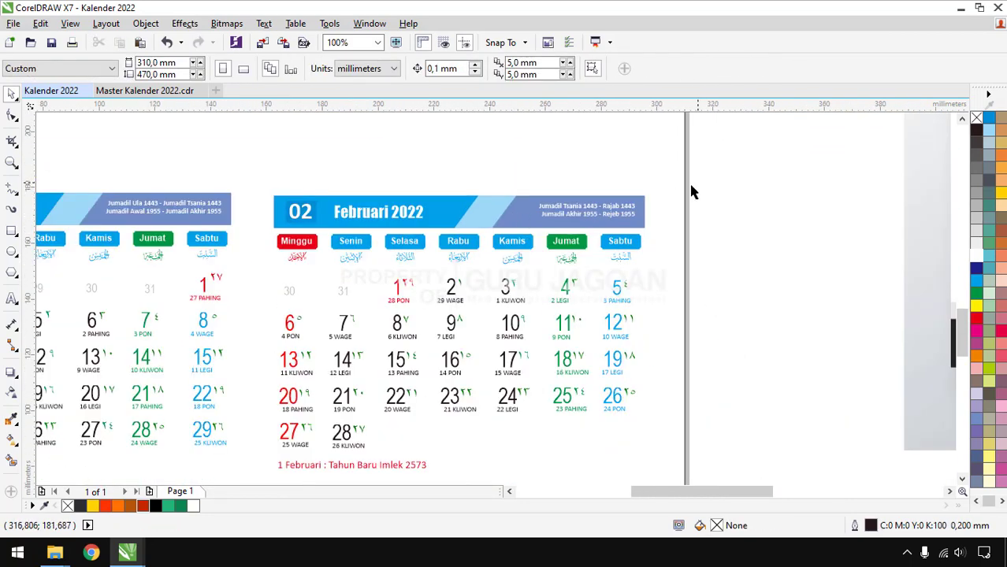
Step: Group all objects of the February grid together again, and group the January grid as well
{"action": "scroll", "coordinate": [539, 195], "scroll_direction": "down", "scroll_amount": 1}
{"action": "left_click_drag", "start_coordinate": [632, 183], "coordinate": [392, 360]}
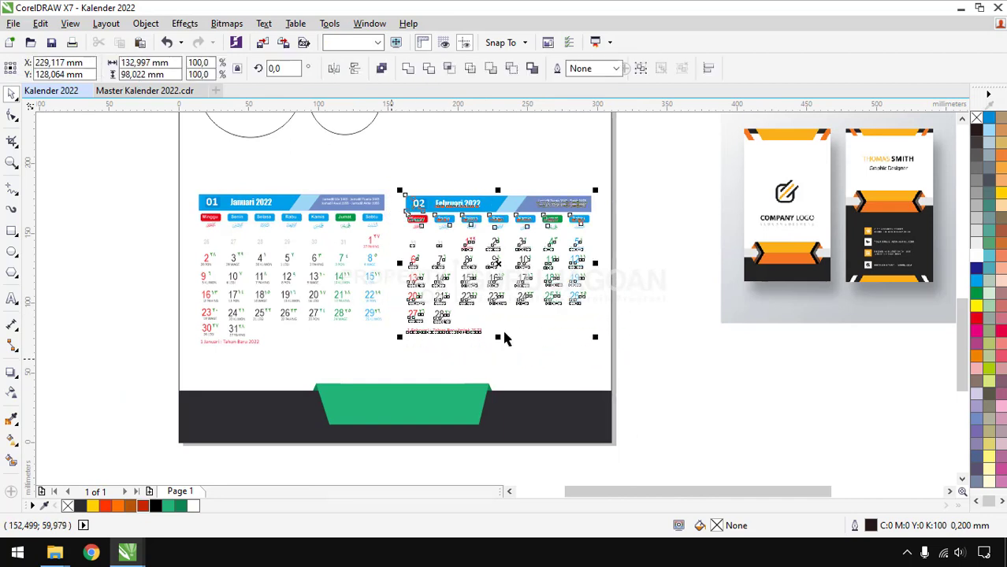
{"action": "key", "text": "ctrl+g"}
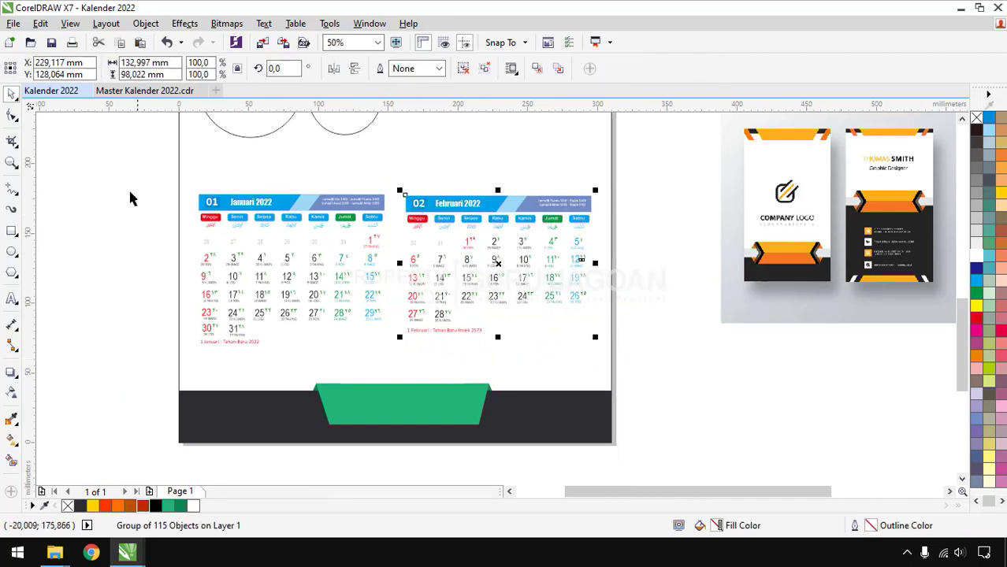
{"action": "left_click_drag", "start_coordinate": [125, 180], "coordinate": [396, 371]}
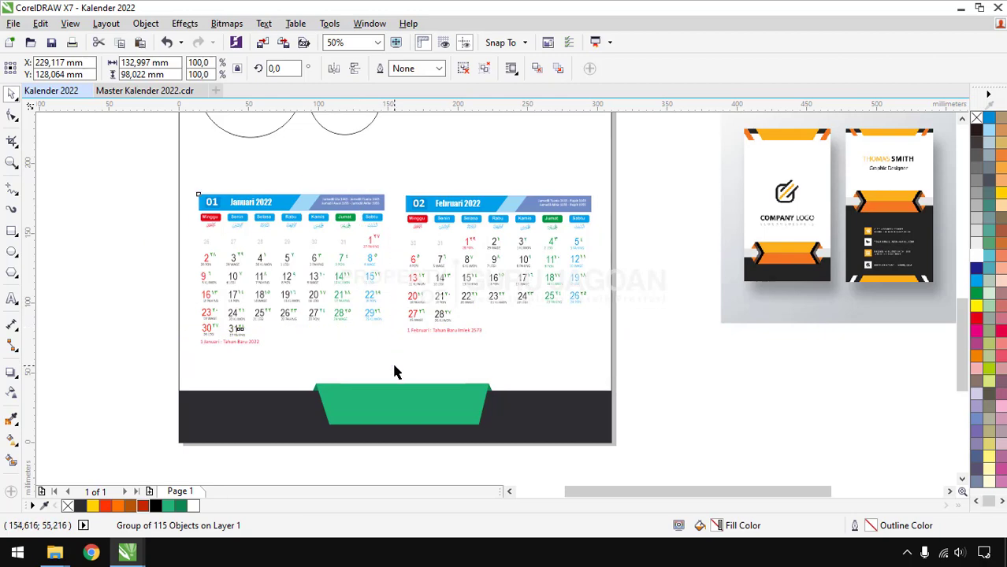
{"action": "key", "text": "ctrl+g"}
{"action": "left_click", "coordinate": [121, 271]}
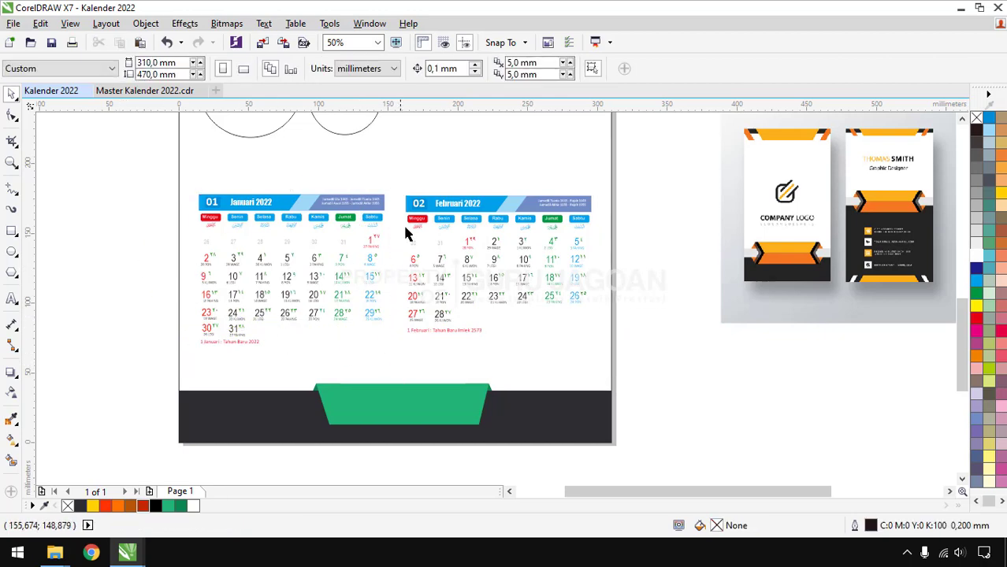
Step: Sample the orange of the "KALENDER 2022" ribbon and fill the purple caption panel of the January header with it
{"action": "scroll", "coordinate": [406, 303], "scroll_direction": "down", "scroll_amount": 2}
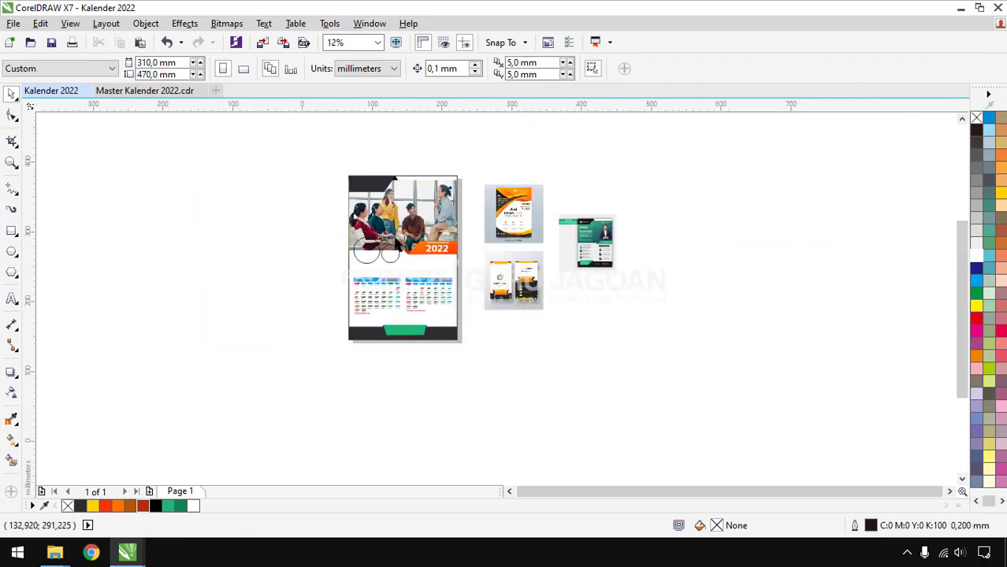
{"action": "scroll", "coordinate": [395, 238], "scroll_direction": "up", "scroll_amount": 1}
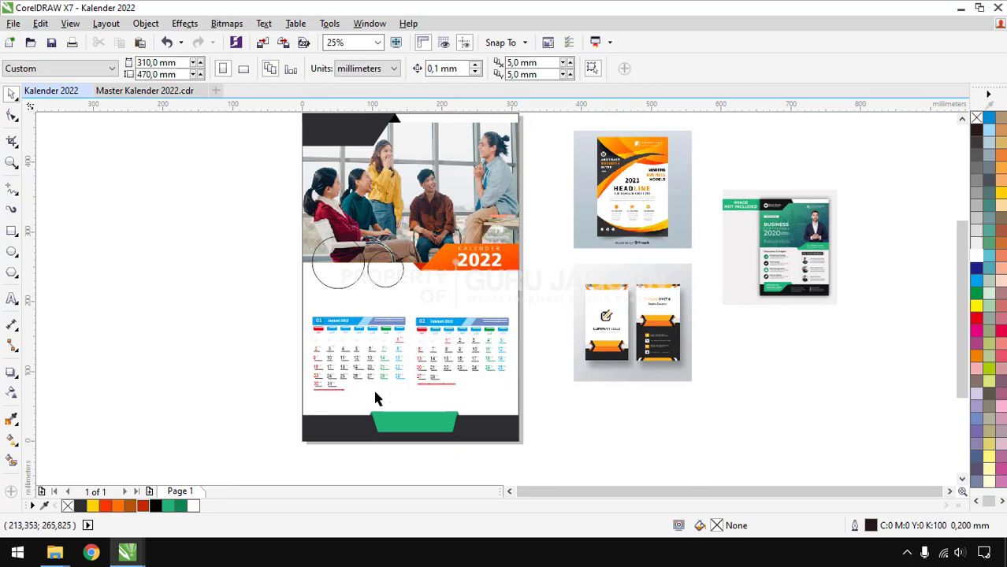
{"action": "left_click", "coordinate": [12, 419]}
{"action": "scroll", "coordinate": [443, 277], "scroll_direction": "up", "scroll_amount": 1}
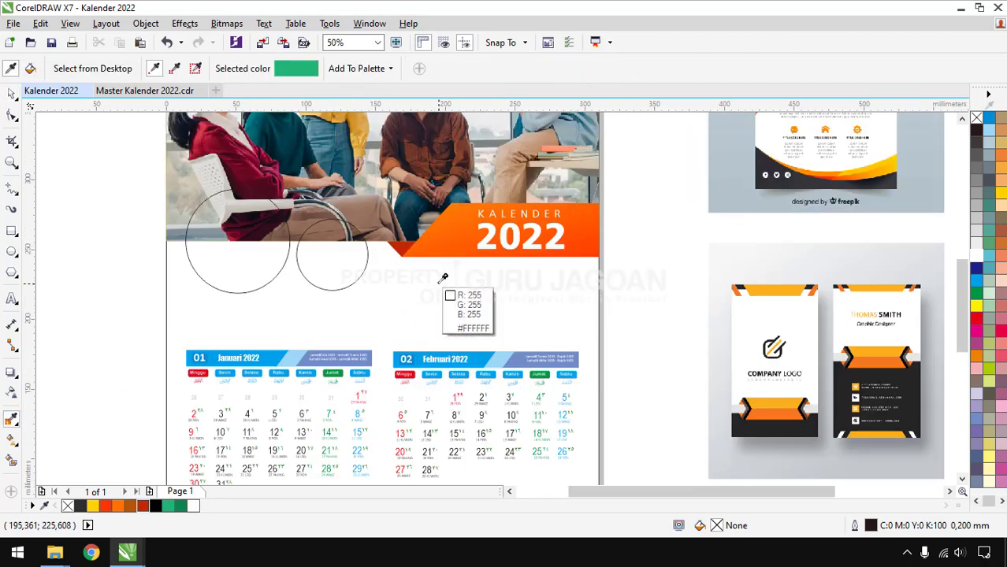
{"action": "scroll", "coordinate": [521, 278], "scroll_direction": "up", "scroll_amount": 1}
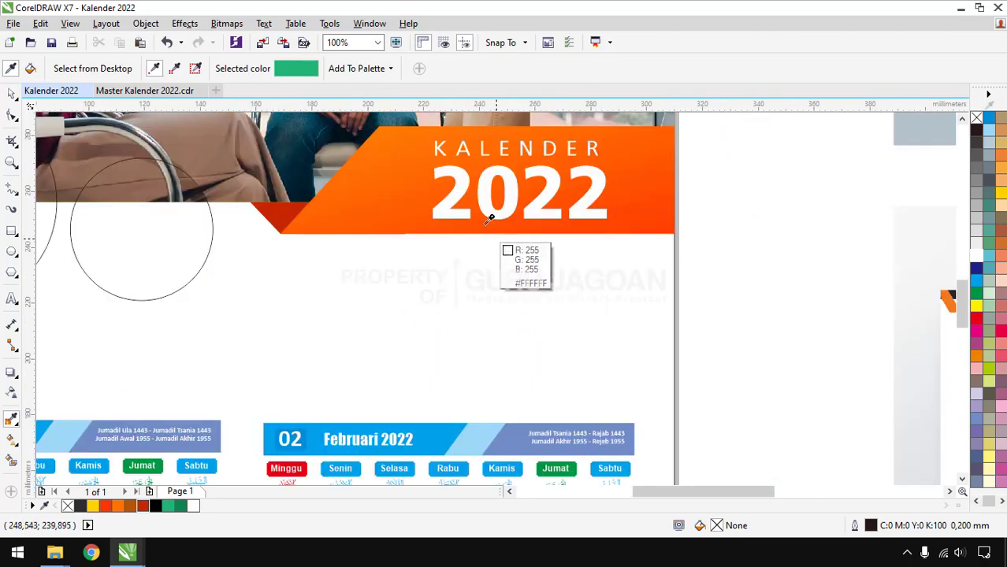
{"action": "left_click", "coordinate": [457, 185]}
{"action": "scroll", "coordinate": [323, 276], "scroll_direction": "down", "scroll_amount": 1}
{"action": "scroll", "coordinate": [183, 364], "scroll_direction": "up", "scroll_amount": 1}
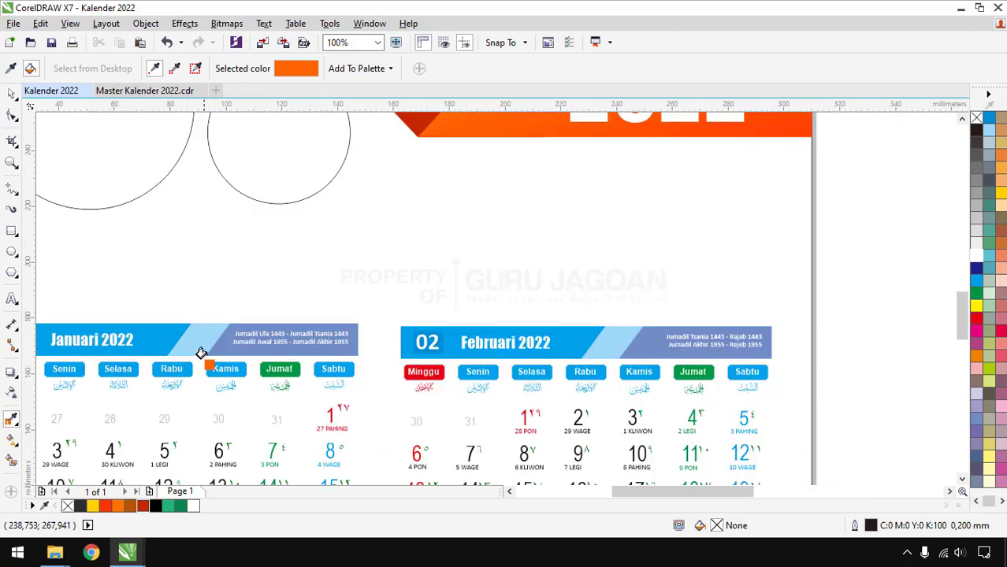
{"action": "left_click", "coordinate": [213, 344]}
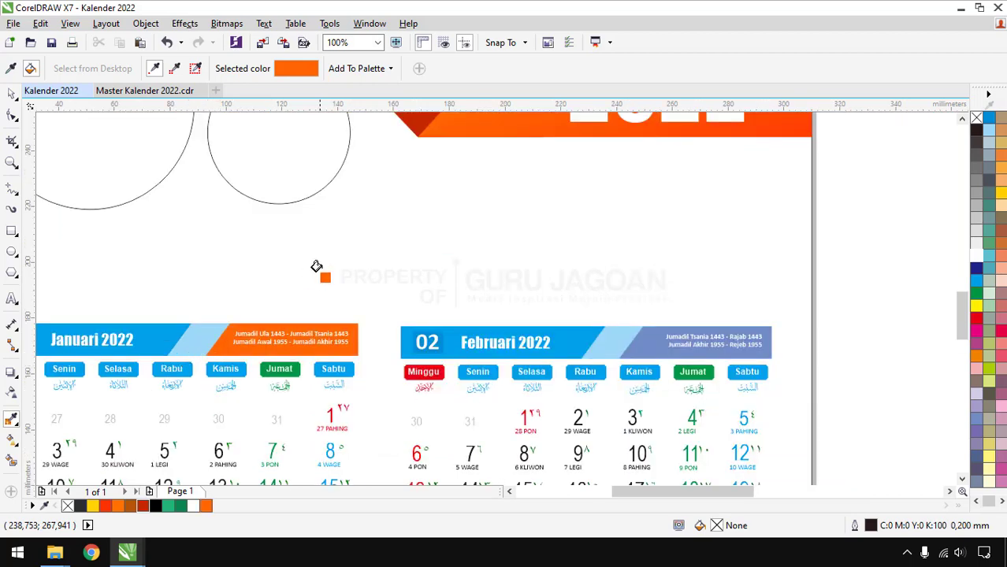
Step: Sample the dark grey #2D2C31 from the band along the calendar's lower edge
{"action": "scroll", "coordinate": [319, 266], "scroll_direction": "down", "scroll_amount": 1}
{"action": "scroll", "coordinate": [274, 268], "scroll_direction": "down", "scroll_amount": 1}
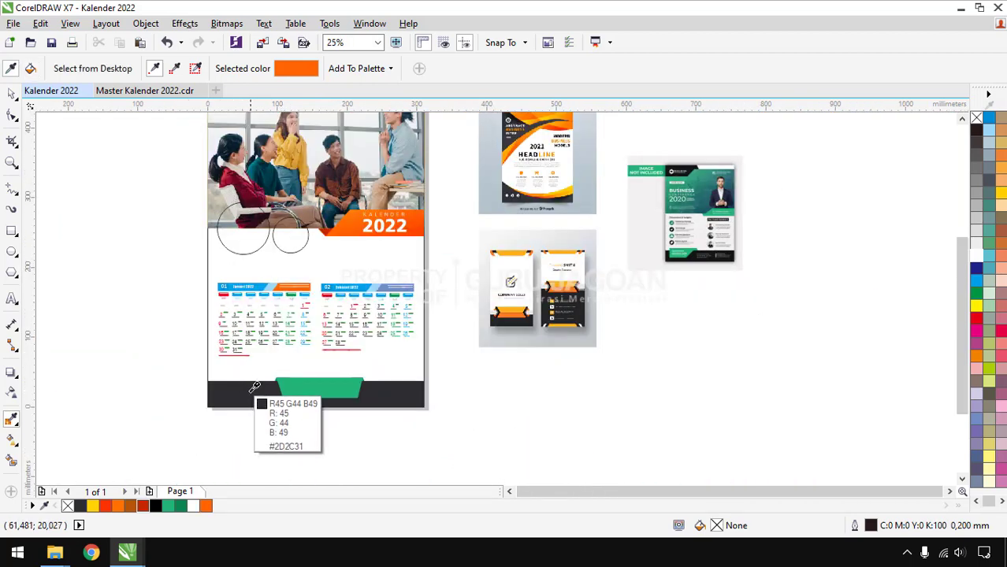
Step: Sample the dark colour #2D2C31 from the page's footer bar and fill the diagonal stripe of the January header with it
{"action": "left_click", "coordinate": [256, 391]}
{"action": "scroll", "coordinate": [264, 299], "scroll_direction": "up", "scroll_amount": 2}
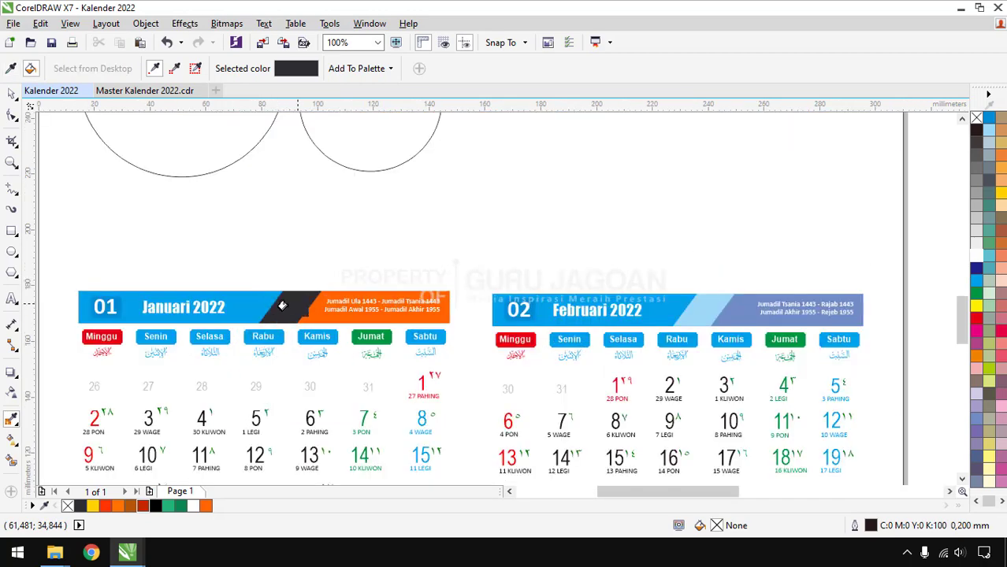
{"action": "scroll", "coordinate": [272, 311], "scroll_direction": "down", "scroll_amount": 2}
Step: Sample the green of the footer's trapezoid and fill the January header's title section with it
{"action": "left_click", "coordinate": [311, 408]}
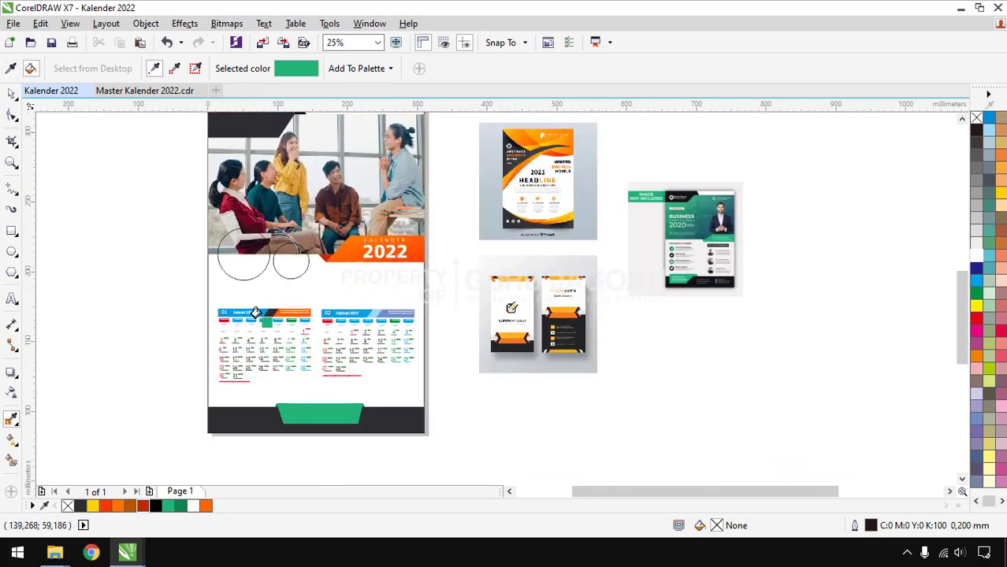
{"action": "scroll", "coordinate": [262, 314], "scroll_direction": "up", "scroll_amount": 2}
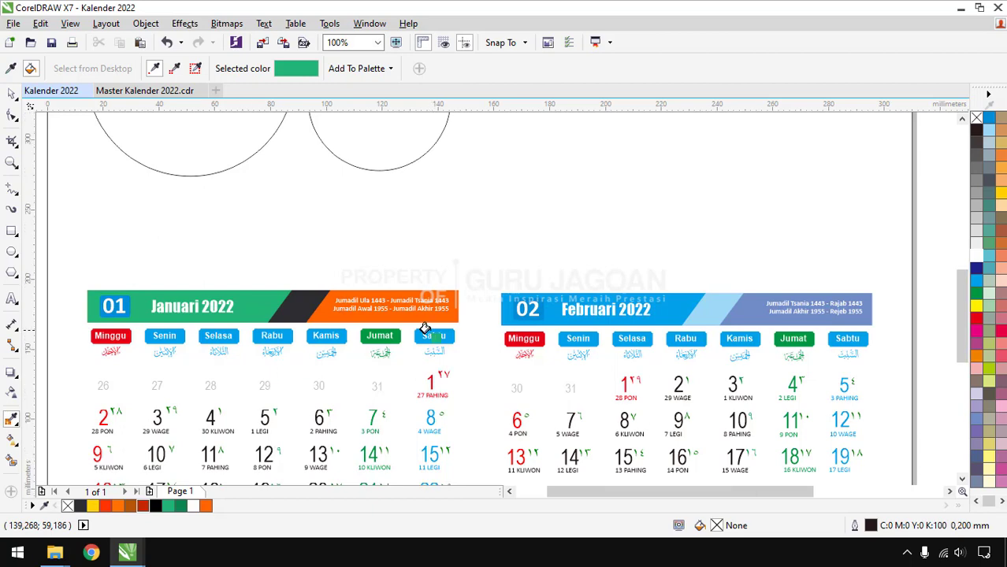
{"action": "scroll", "coordinate": [430, 347], "scroll_direction": "down", "scroll_amount": 1}
{"action": "scroll", "coordinate": [276, 355], "scroll_direction": "up", "scroll_amount": 2}
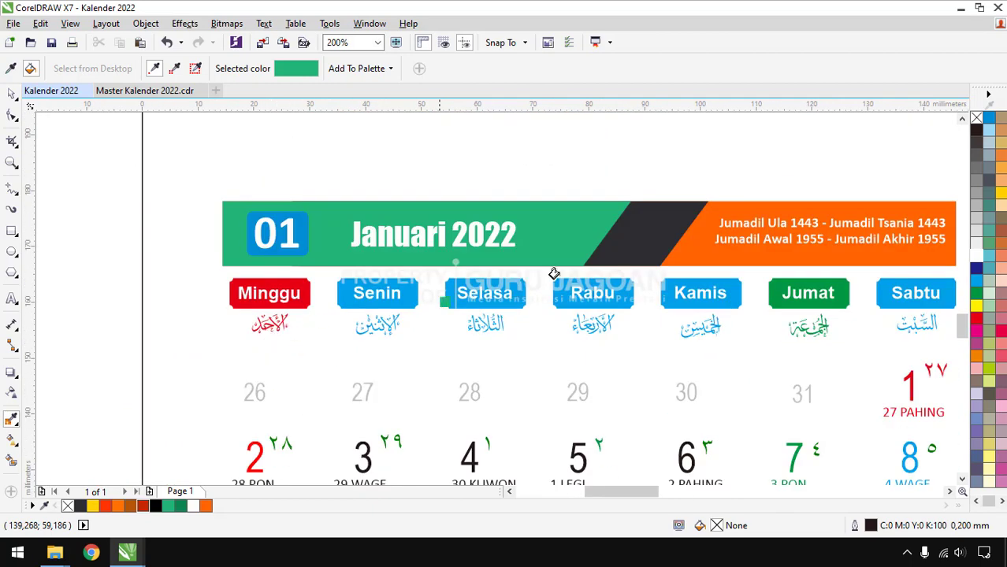
Step: Fill the box behind the month number 01 with the dark colour sampled from the January header's diagonal stripe
{"action": "left_click", "coordinate": [686, 249]}
{"action": "left_click", "coordinate": [658, 252]}
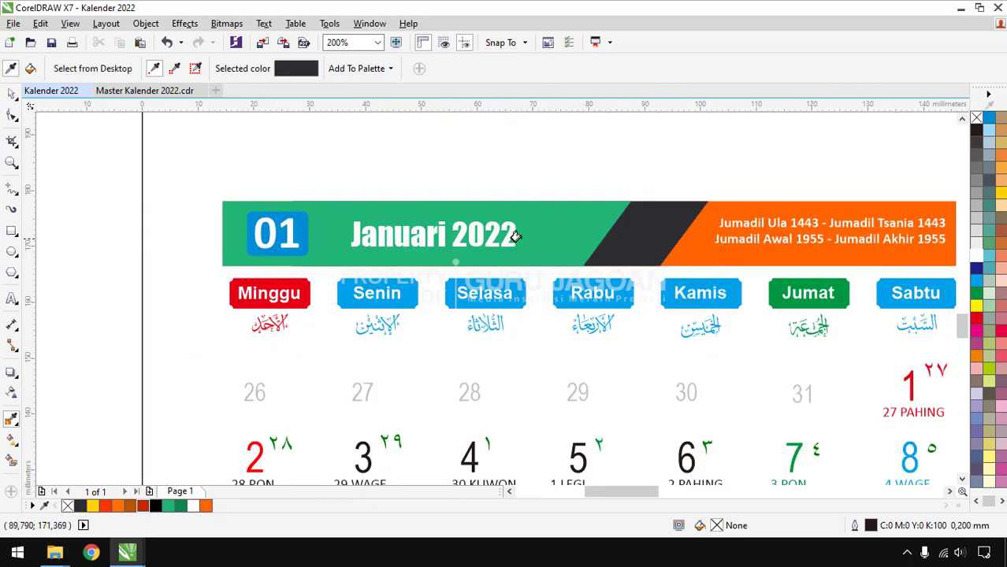
{"action": "scroll", "coordinate": [297, 230], "scroll_direction": "up", "scroll_amount": 1}
{"action": "scroll", "coordinate": [302, 268], "scroll_direction": "down", "scroll_amount": 2}
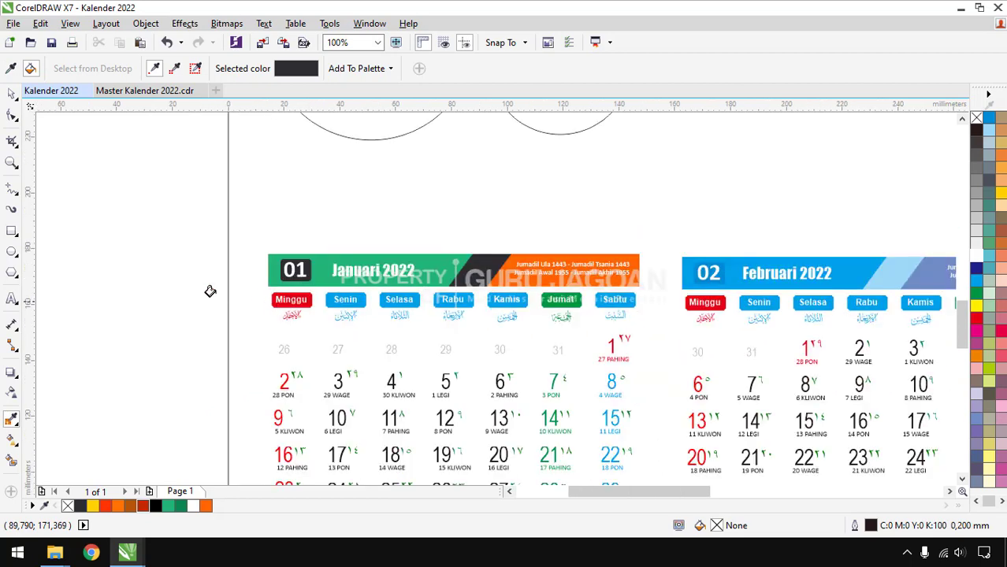
{"action": "key", "text": "space"}
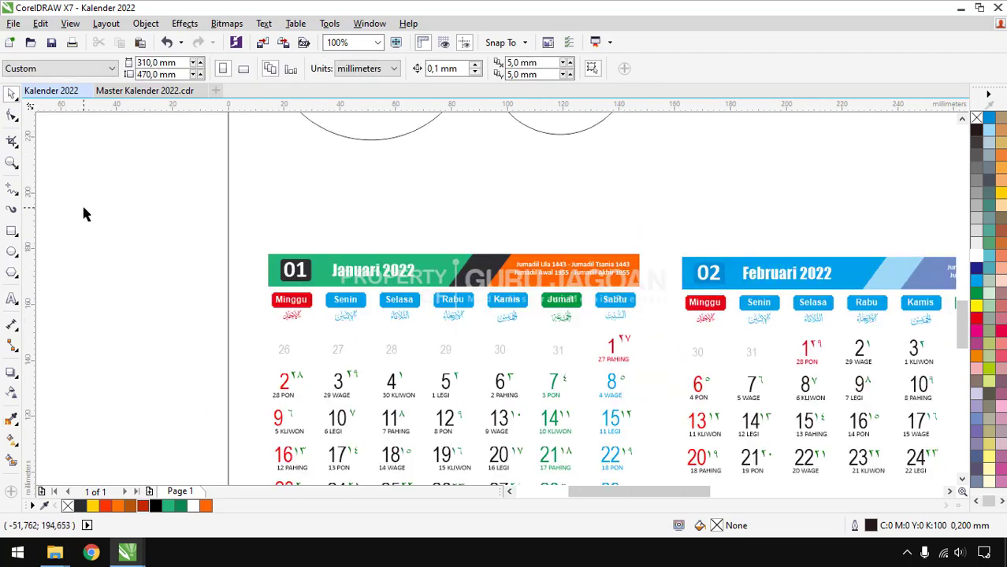
{"action": "scroll", "coordinate": [275, 217], "scroll_direction": "down", "scroll_amount": 1}
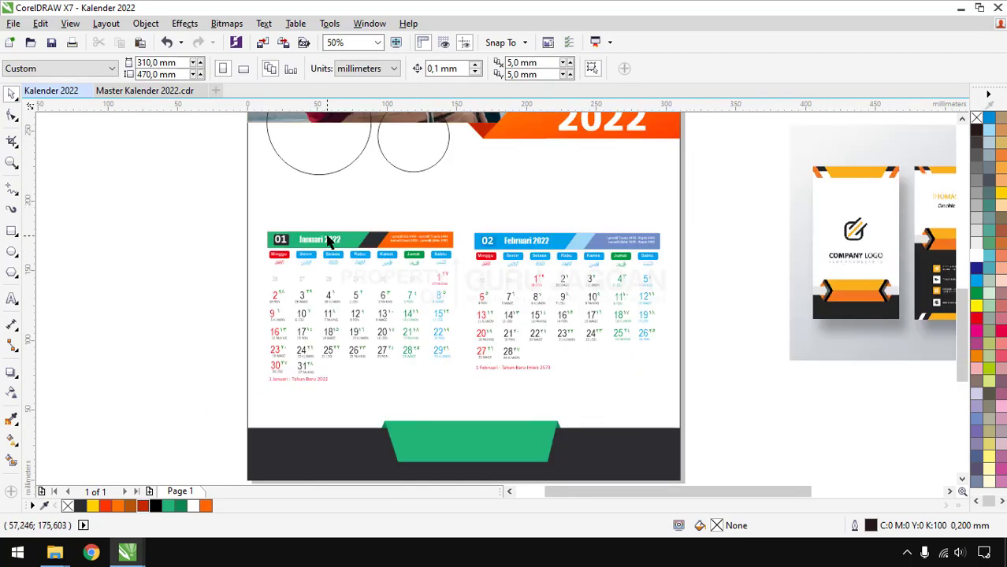
{"action": "scroll", "coordinate": [333, 241], "scroll_direction": "up", "scroll_amount": 1}
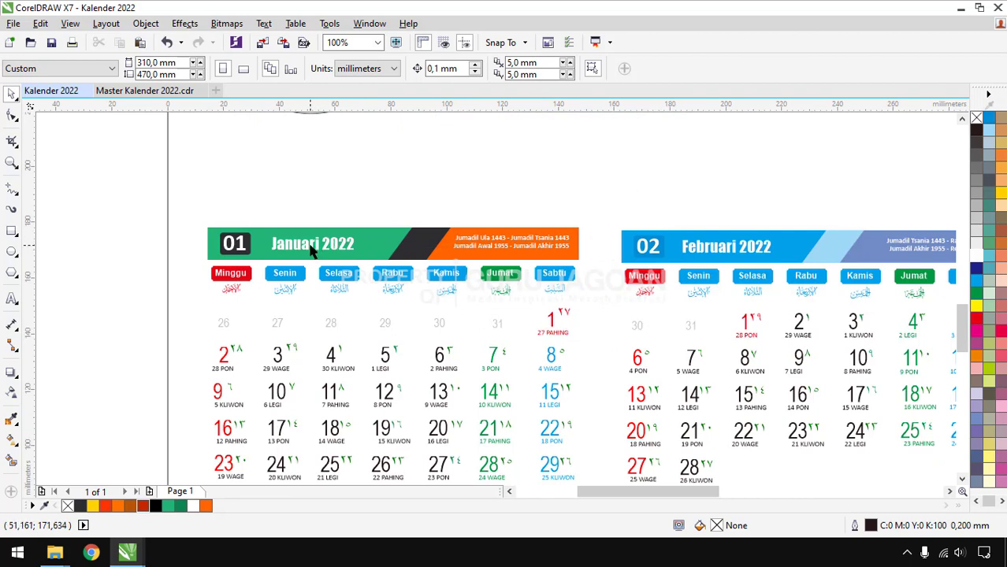
{"action": "left_click", "coordinate": [311, 249]}
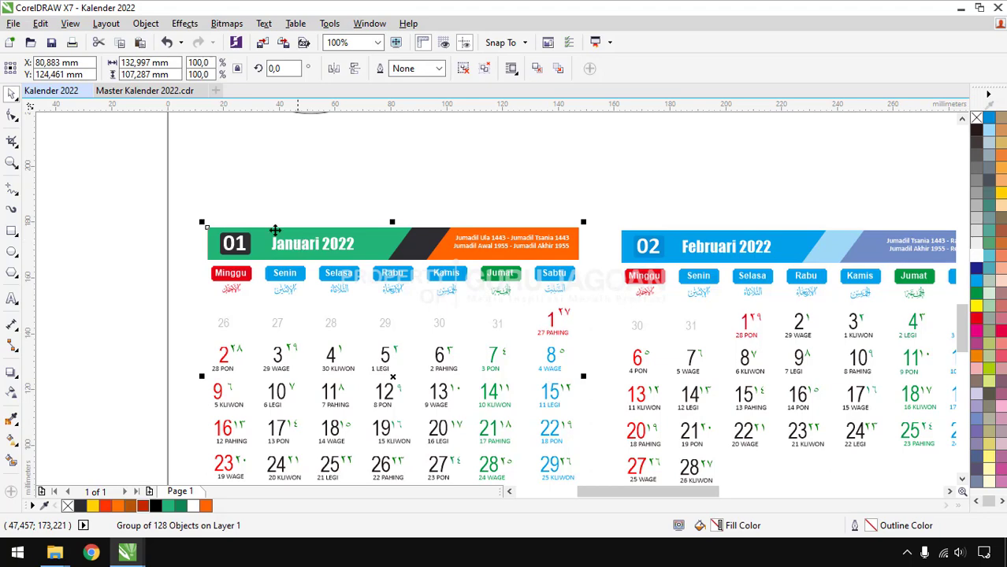
{"action": "scroll", "coordinate": [169, 193], "scroll_direction": "down", "scroll_amount": 1}
{"action": "left_click", "coordinate": [84, 207]}
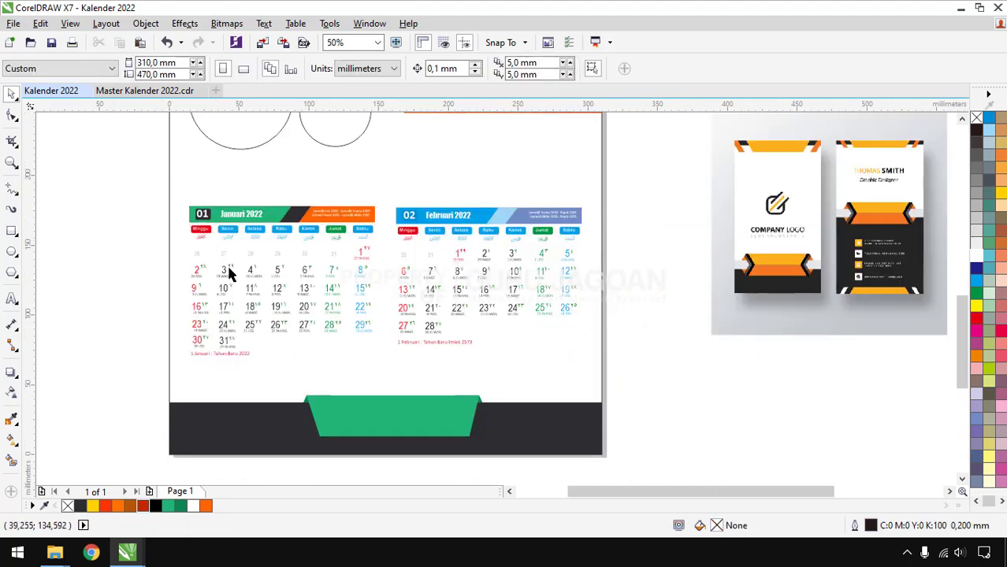
Step: Fill the January Senin and Selasa day labels with the orange #FF6403 from the document palette
{"action": "scroll", "coordinate": [239, 262], "scroll_direction": "up", "scroll_amount": 1}
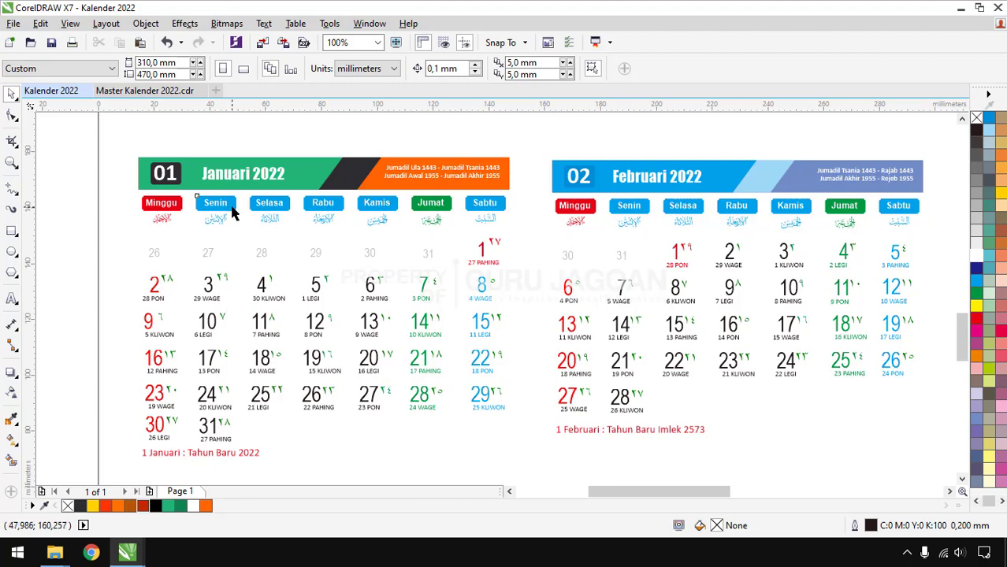
{"action": "left_click", "coordinate": [231, 209], "text": "ctrl"}
{"action": "left_click", "coordinate": [205, 505]}
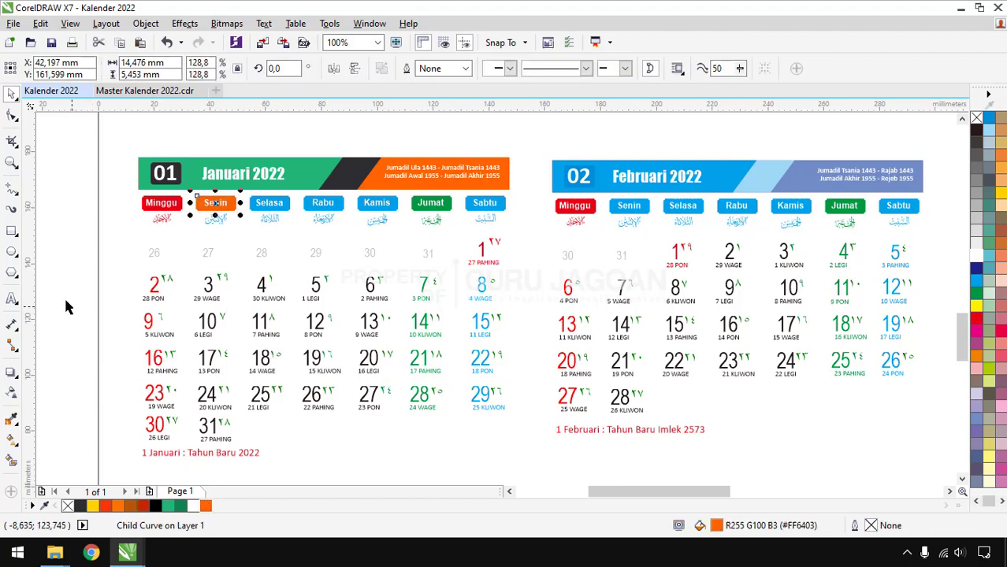
{"action": "left_click", "coordinate": [55, 290]}
{"action": "left_click", "coordinate": [282, 209], "text": "ctrl"}
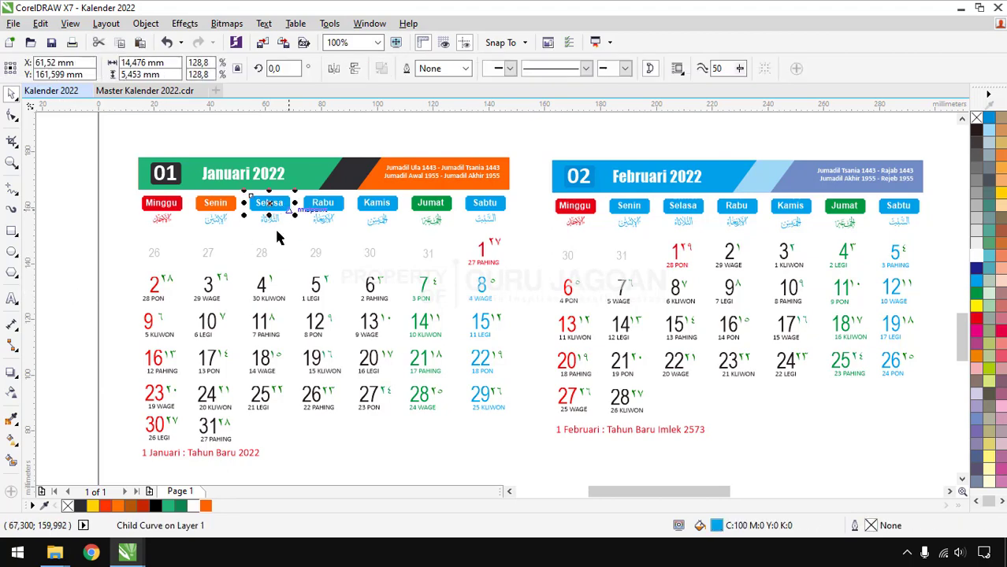
{"action": "left_click", "coordinate": [206, 505]}
{"action": "left_click", "coordinate": [74, 349]}
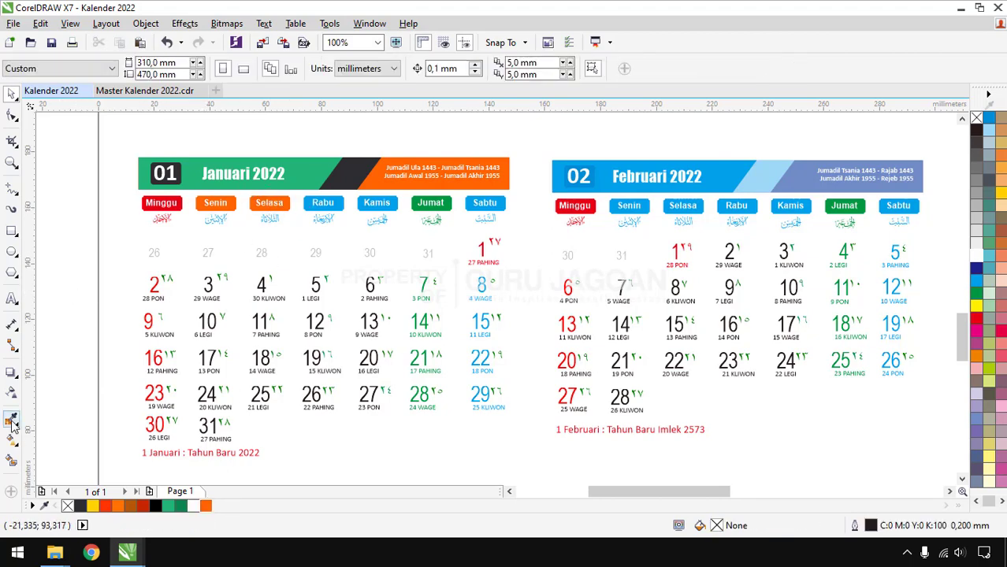
Step: Sample the orange of the January Senin label and apply it to the Rabu and Kamis labels
{"action": "left_click", "coordinate": [12, 421]}
{"action": "scroll", "coordinate": [237, 204], "scroll_direction": "up", "scroll_amount": 2}
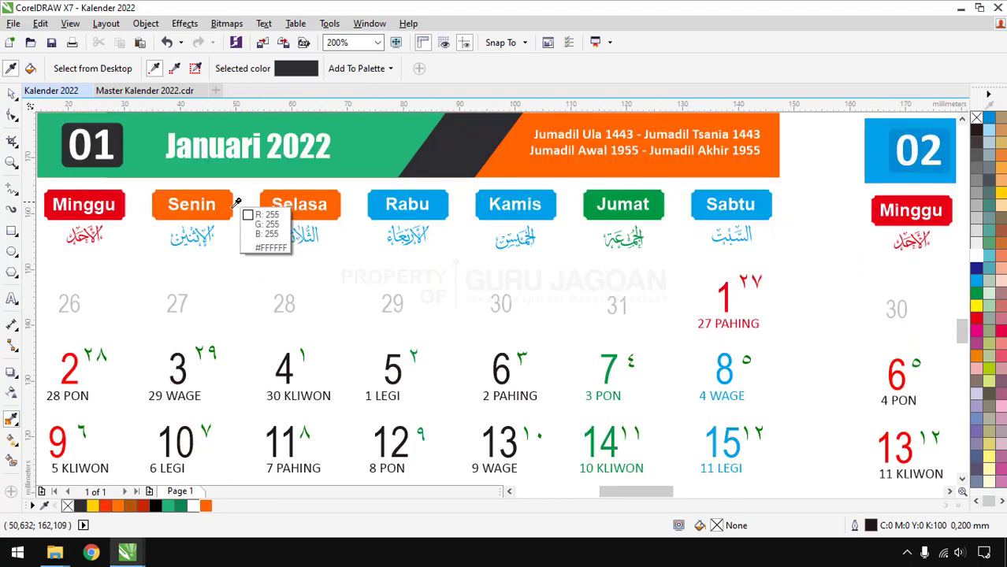
{"action": "left_click", "coordinate": [232, 205]}
{"action": "left_click", "coordinate": [430, 200]}
{"action": "left_click", "coordinate": [478, 202]}
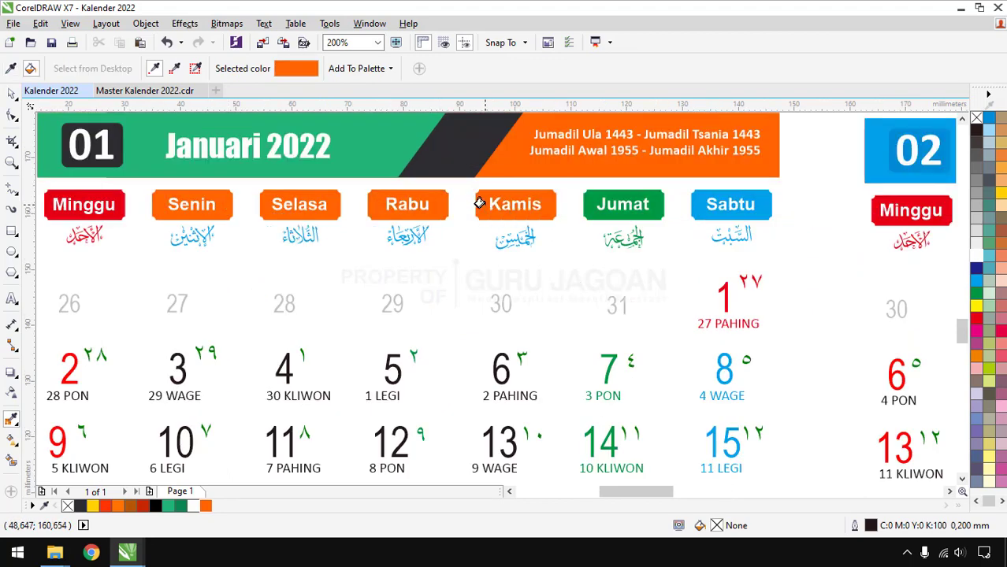
Step: Sample the green #21B577 from the January header and fill the January Jumat label with it
{"action": "scroll", "coordinate": [453, 275], "scroll_direction": "down", "scroll_amount": 2}
{"action": "scroll", "coordinate": [526, 244], "scroll_direction": "up", "scroll_amount": 1}
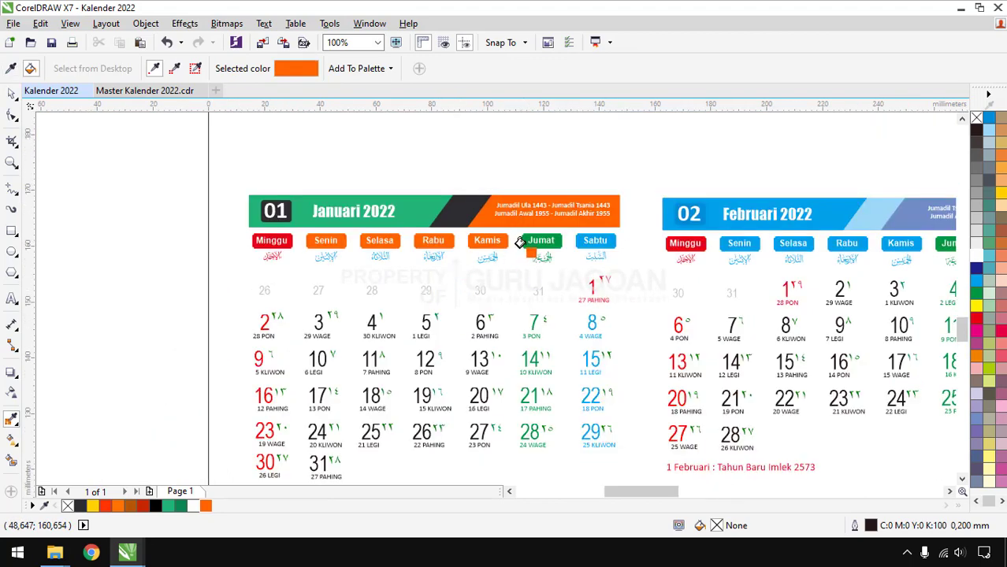
{"action": "left_click", "coordinate": [319, 179], "text": "shift"}
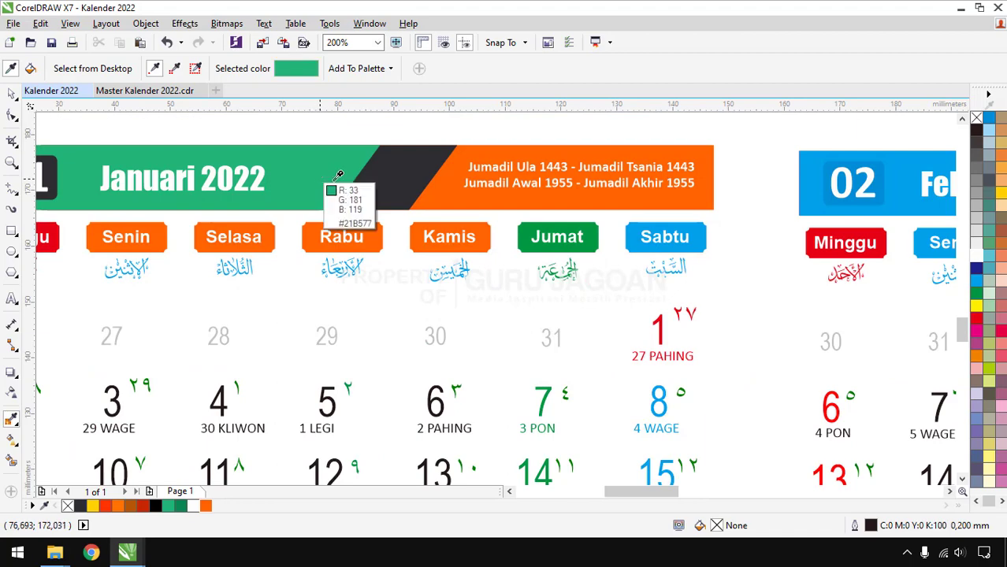
{"action": "left_click", "coordinate": [516, 251]}
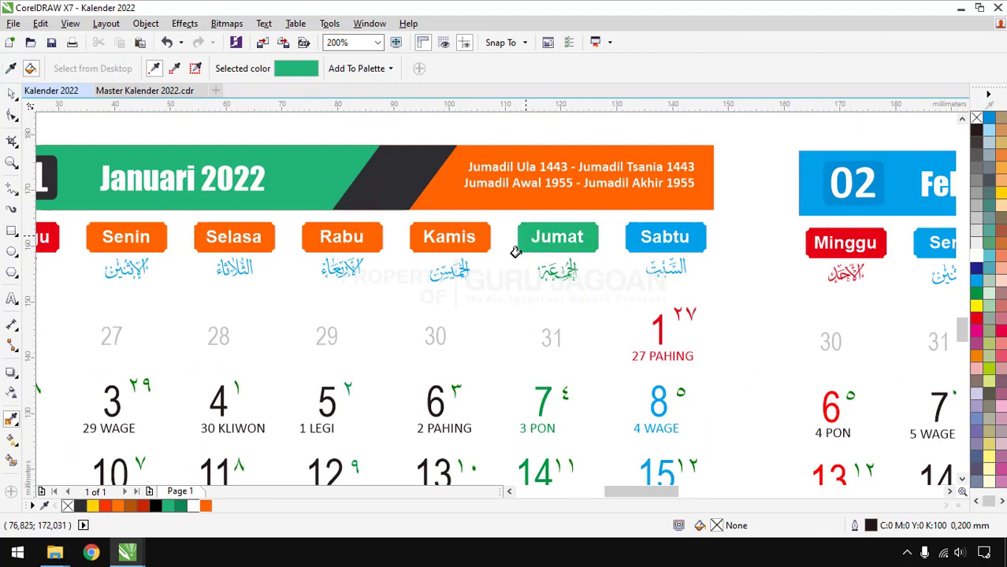
Step: Sample the orange of the January Kamis label and apply it to the January Sabtu label
{"action": "left_click", "coordinate": [430, 229]}
{"action": "left_click", "coordinate": [691, 236]}
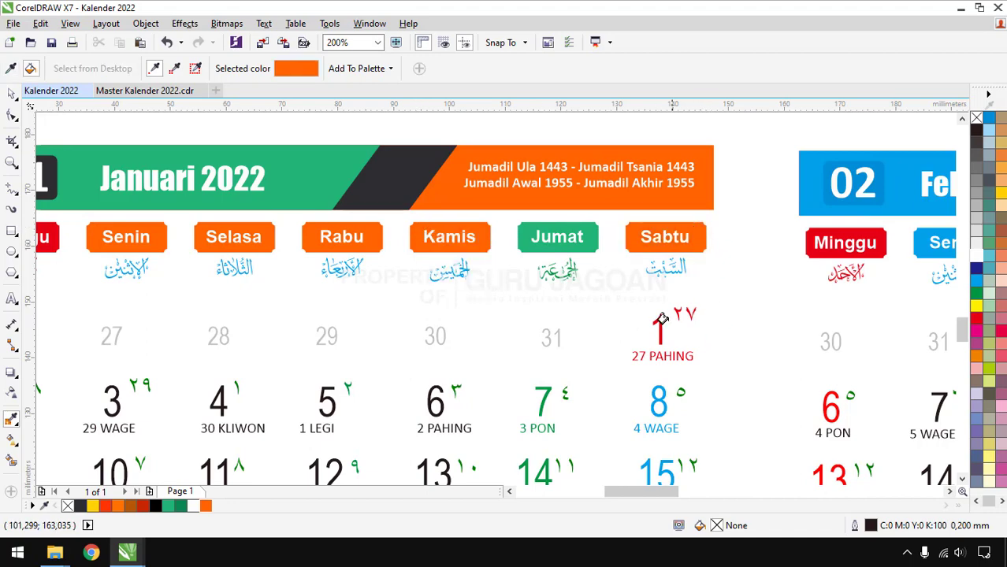
{"action": "scroll", "coordinate": [661, 318], "scroll_direction": "down", "scroll_amount": 2}
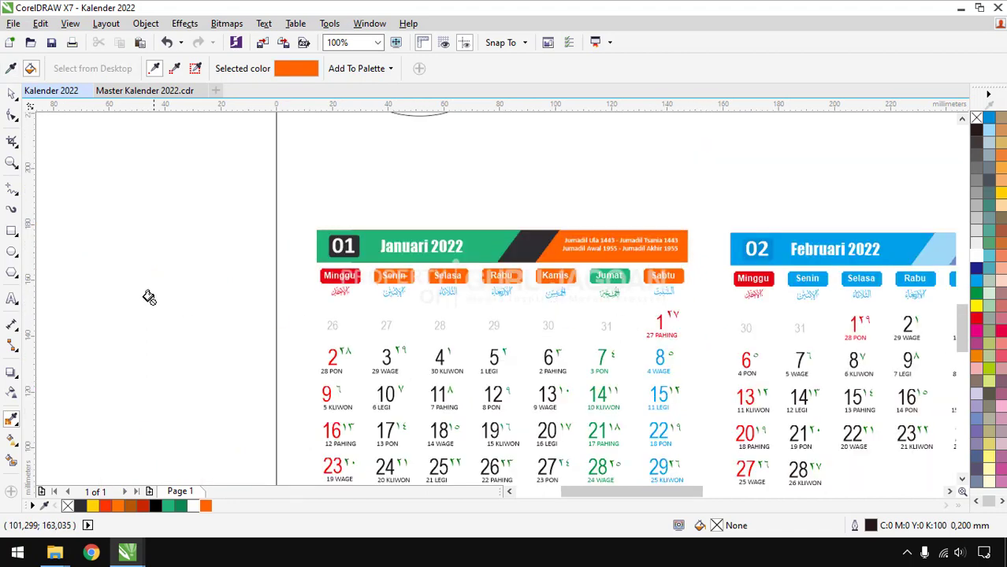
Step: Fill the January Senin, Selasa, Rabu, Kamis and Sabtu labels with the dark colour #2D2C31 sampled from the header's diagonal stripe
{"action": "left_click", "coordinate": [518, 251], "text": "shift"}
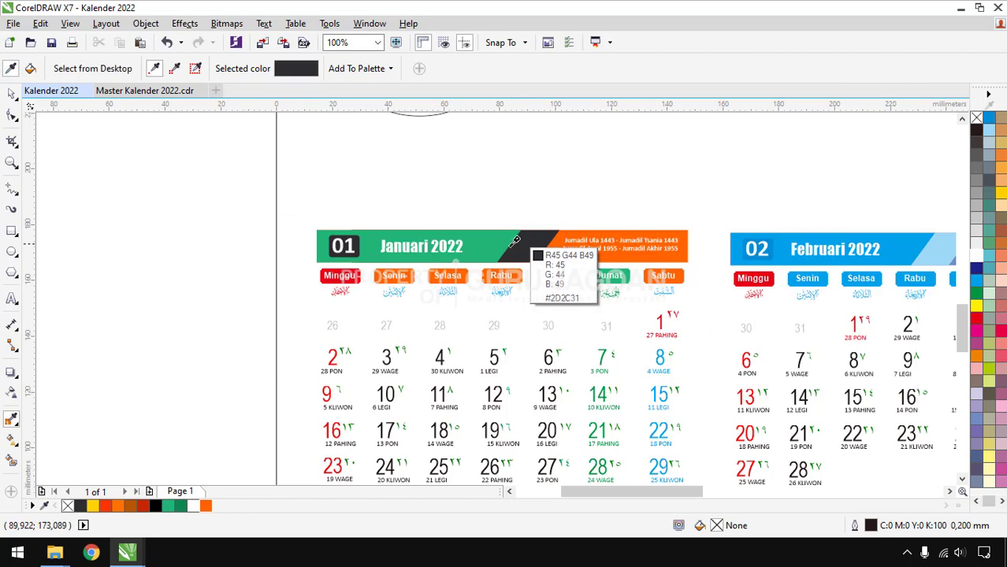
{"action": "scroll", "coordinate": [402, 268], "scroll_direction": "up", "scroll_amount": 4}
{"action": "left_click", "coordinate": [420, 282]}
{"action": "scroll", "coordinate": [269, 308], "scroll_direction": "down", "scroll_amount": 4}
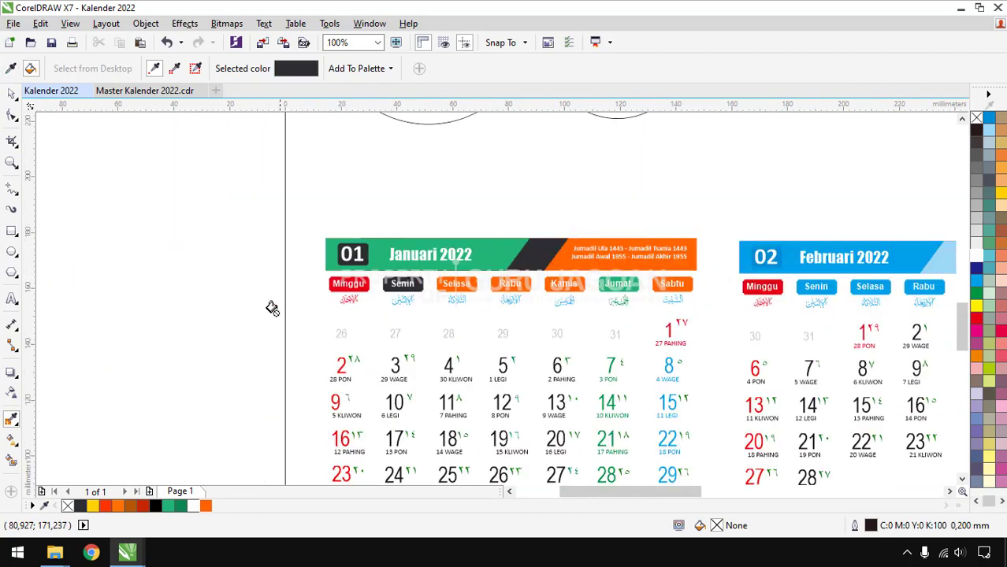
{"action": "scroll", "coordinate": [475, 293], "scroll_direction": "up", "scroll_amount": 1}
{"action": "left_click", "coordinate": [465, 279]}
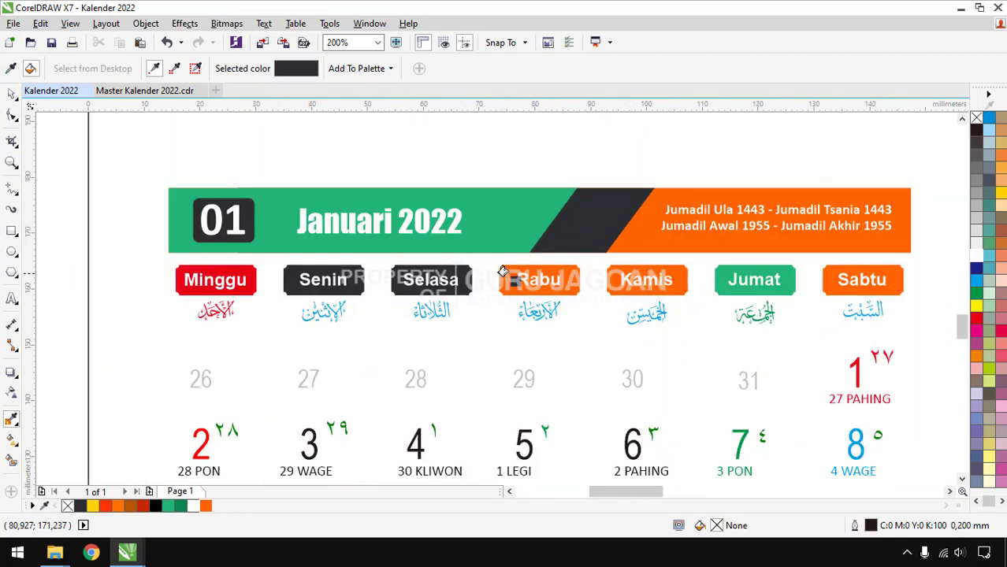
{"action": "left_click", "coordinate": [567, 280]}
{"action": "left_click", "coordinate": [605, 280]}
{"action": "left_click", "coordinate": [835, 280]}
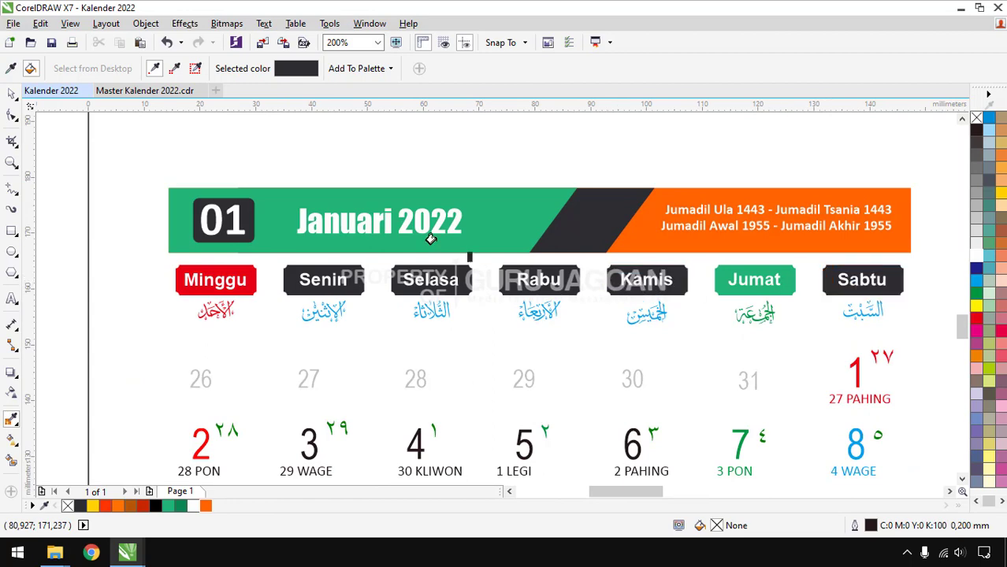
{"action": "scroll", "coordinate": [403, 230], "scroll_direction": "down", "scroll_amount": 1}
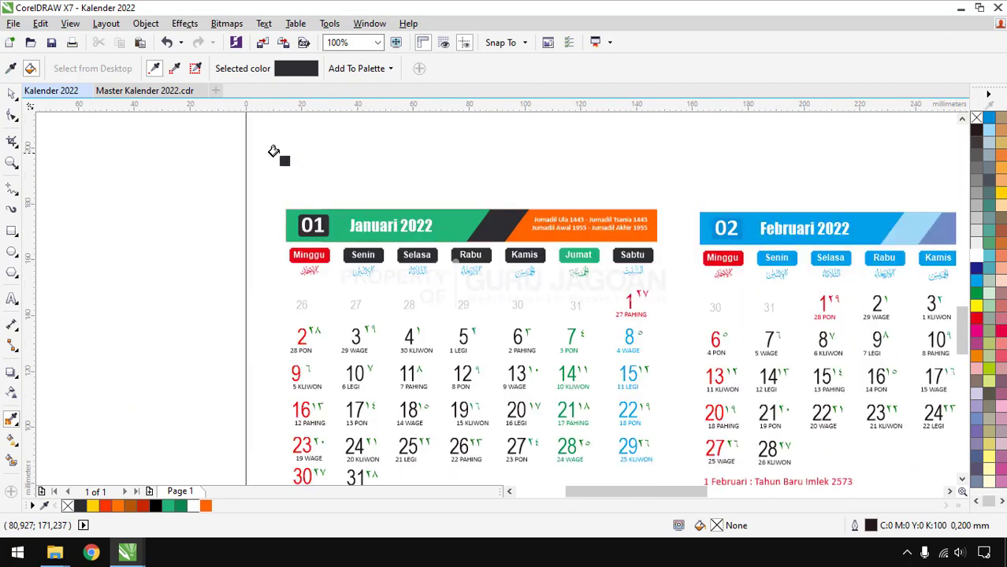
Step: Apply the sampled dark colour to the February Senin, Selasa, Rabu, Kamis and Sabtu day labels
{"action": "scroll", "coordinate": [284, 166], "scroll_direction": "down", "scroll_amount": 1}
{"action": "scroll", "coordinate": [387, 250], "scroll_direction": "up", "scroll_amount": 1}
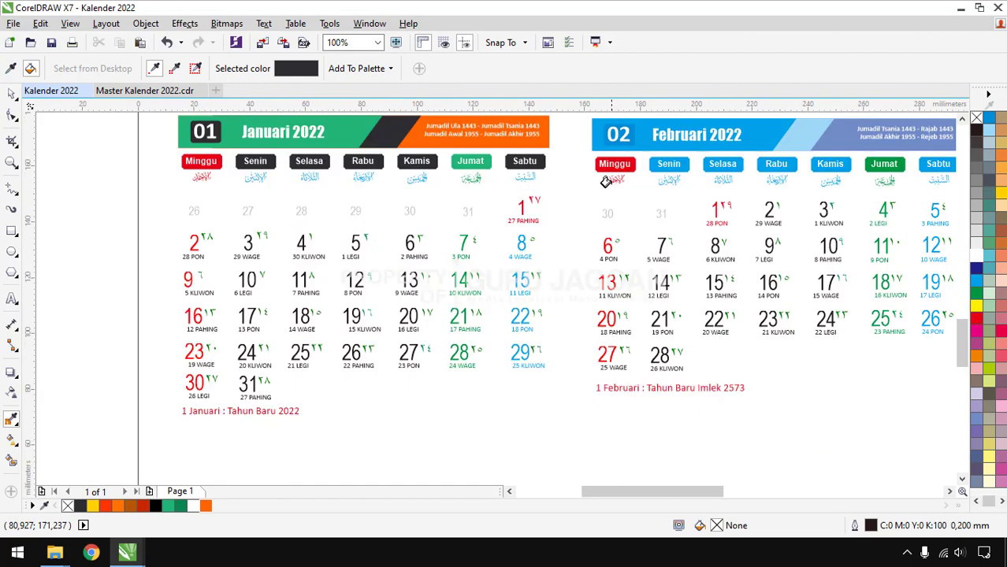
{"action": "scroll", "coordinate": [450, 265], "scroll_direction": "down", "scroll_amount": 1}
{"action": "scroll", "coordinate": [582, 214], "scroll_direction": "up", "scroll_amount": 1}
{"action": "scroll", "coordinate": [508, 218], "scroll_direction": "up", "scroll_amount": 1}
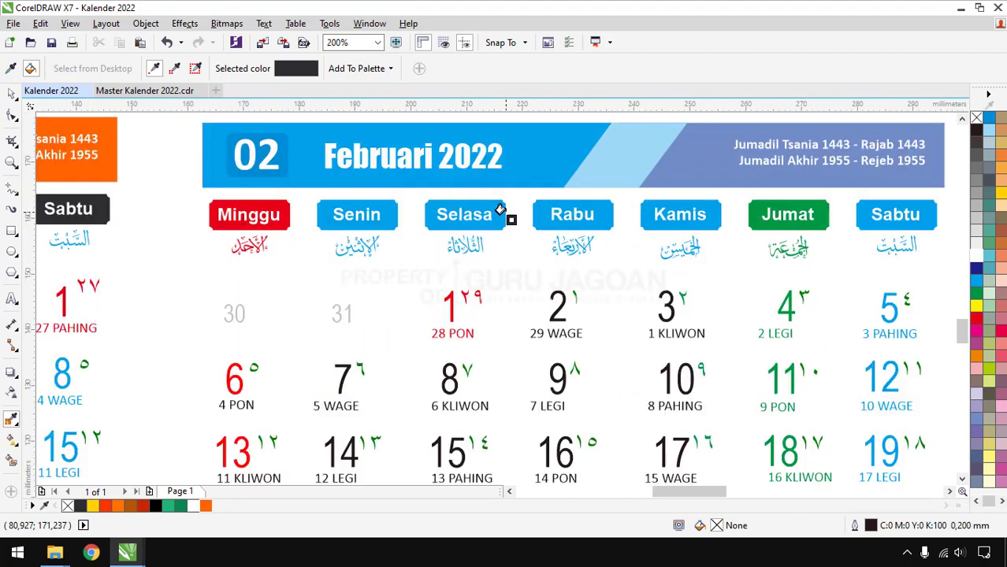
{"action": "left_click", "coordinate": [464, 203]}
{"action": "left_click", "coordinate": [388, 213]}
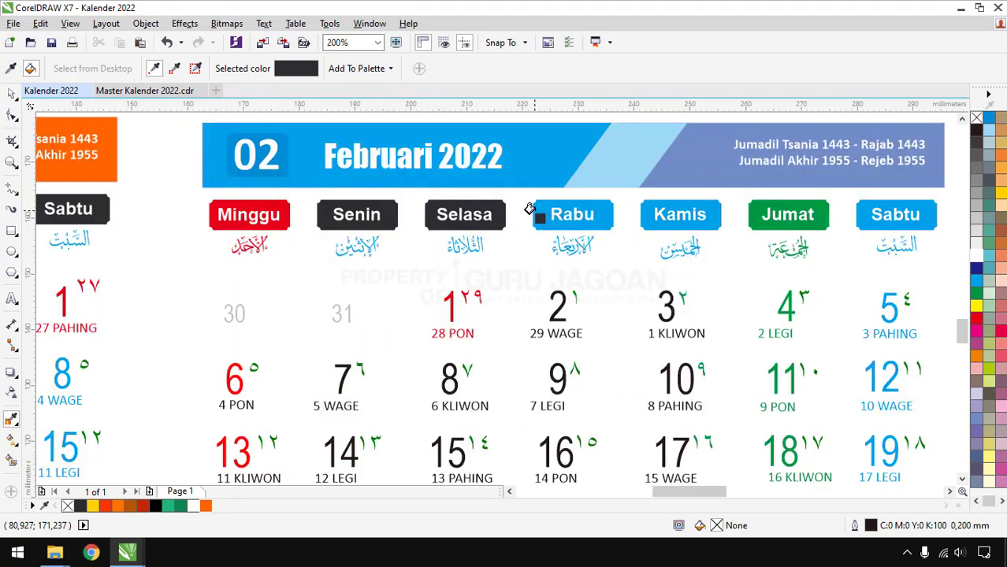
{"action": "left_click", "coordinate": [578, 209]}
{"action": "left_click", "coordinate": [645, 211]}
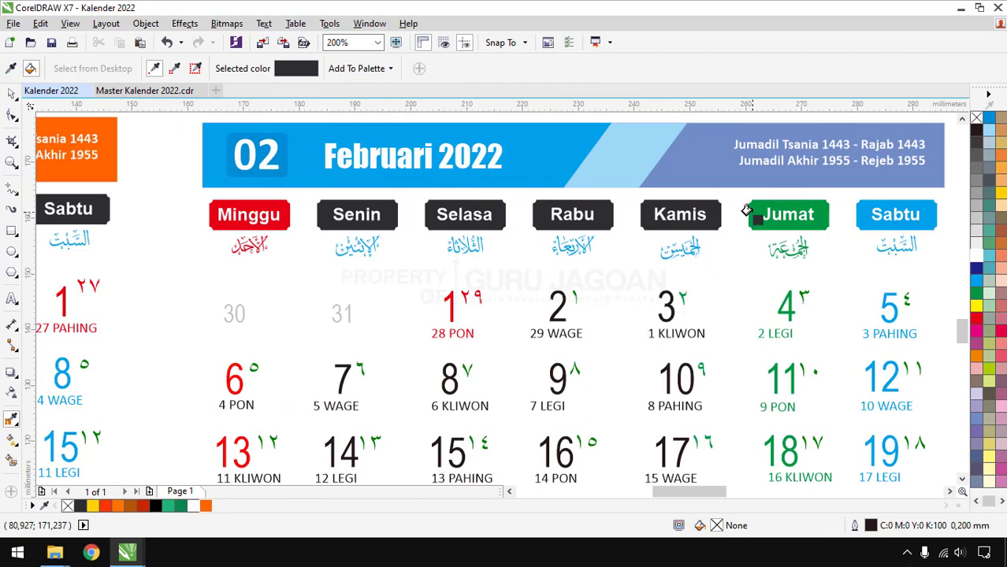
{"action": "left_click", "coordinate": [867, 214]}
Step: Sample the orange of the January header and fill the Hijri and Javanese date section of the February header with it
{"action": "scroll", "coordinate": [373, 249], "scroll_direction": "down", "scroll_amount": 1}
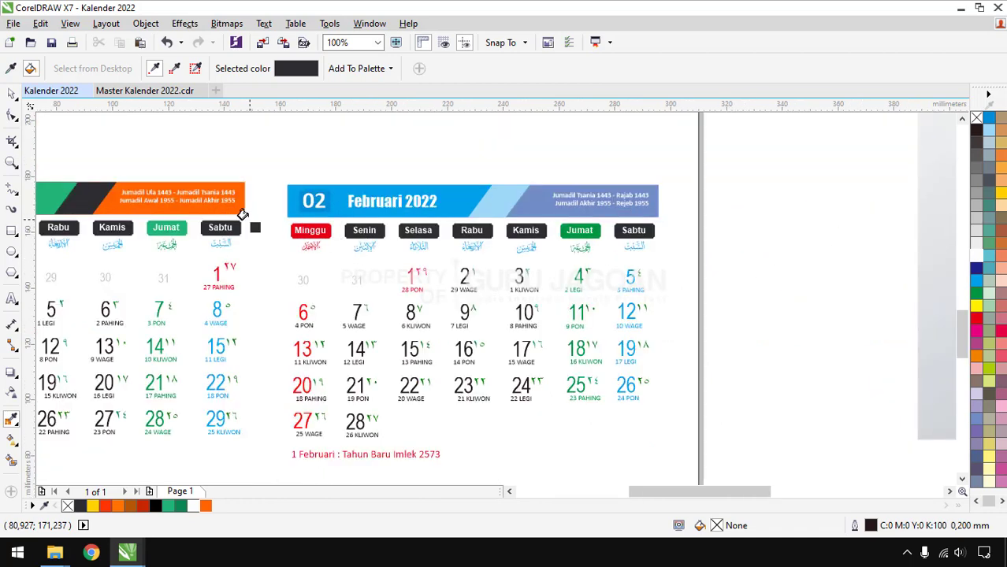
{"action": "left_click", "coordinate": [241, 201]}
{"action": "scroll", "coordinate": [548, 207], "scroll_direction": "up", "scroll_amount": 1}
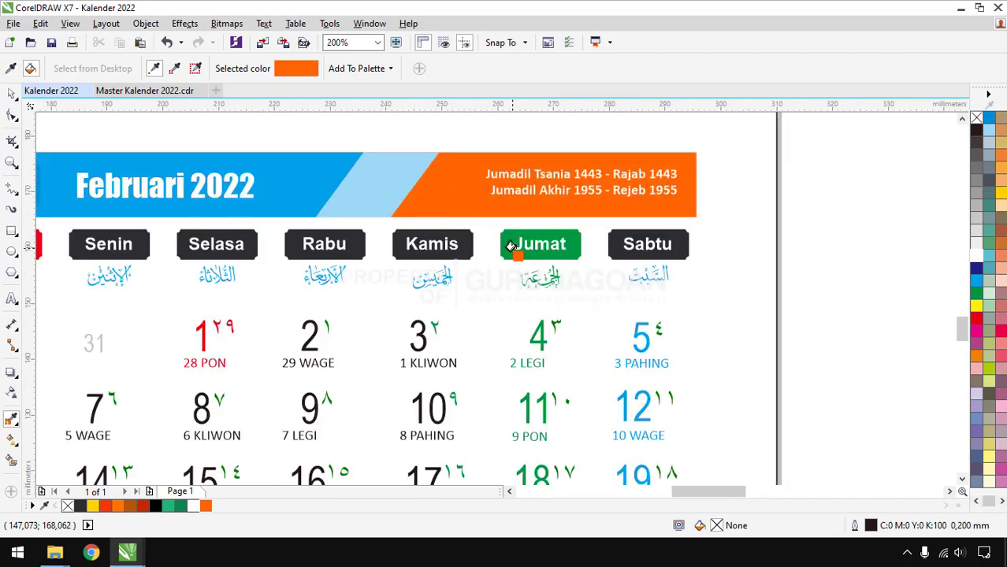
Step: Sample the green #21B577 of the January header and fill the title section of the February header with it
{"action": "scroll", "coordinate": [510, 245], "scroll_direction": "down", "scroll_amount": 2}
{"action": "scroll", "coordinate": [504, 240], "scroll_direction": "up", "scroll_amount": 2}
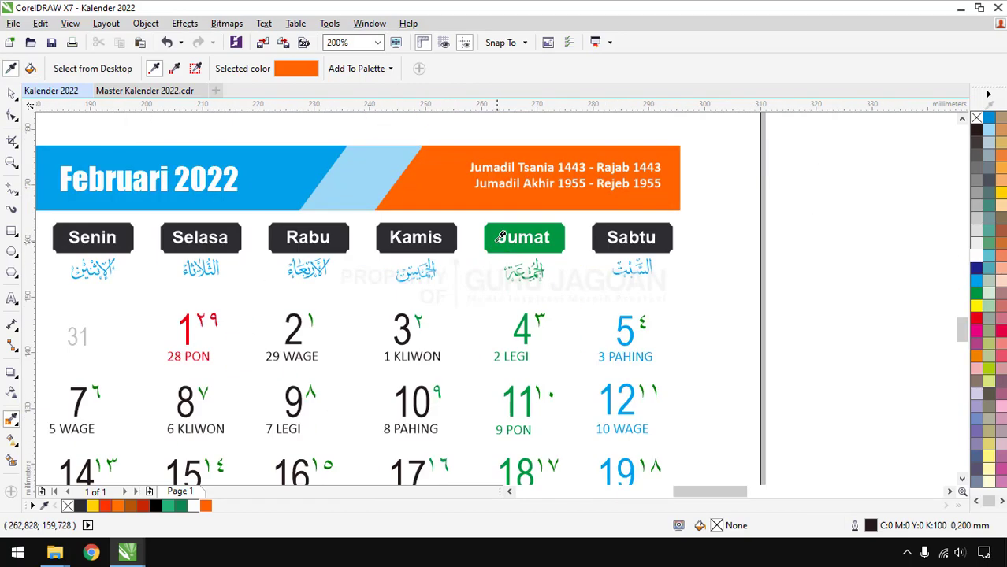
{"action": "scroll", "coordinate": [490, 248], "scroll_direction": "down", "scroll_amount": 2}
{"action": "scroll", "coordinate": [236, 244], "scroll_direction": "up", "scroll_amount": 2}
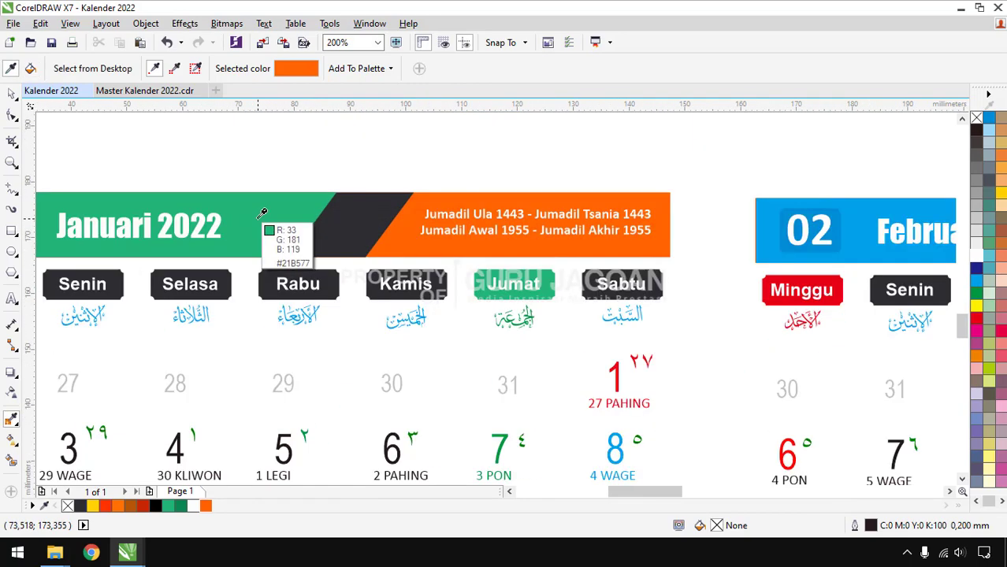
{"action": "left_click", "coordinate": [328, 254]}
{"action": "scroll", "coordinate": [328, 254], "scroll_direction": "down", "scroll_amount": 1}
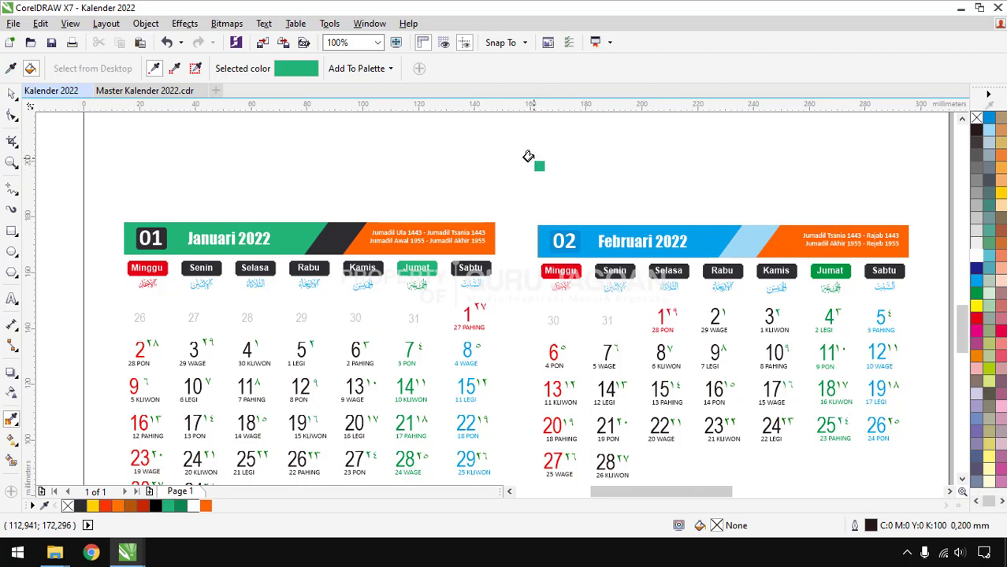
{"action": "key", "text": "shift"}
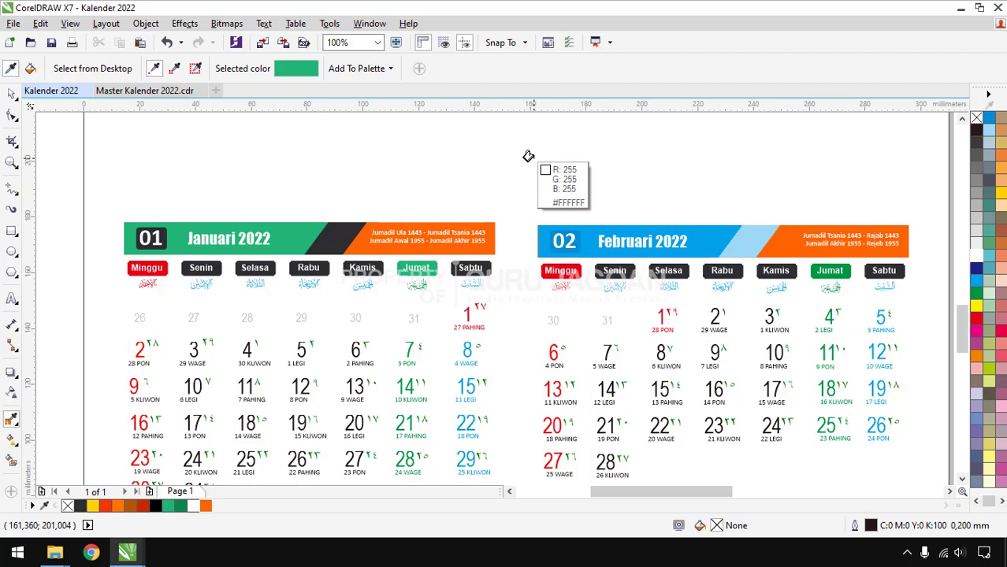
{"action": "key", "text": "shift"}
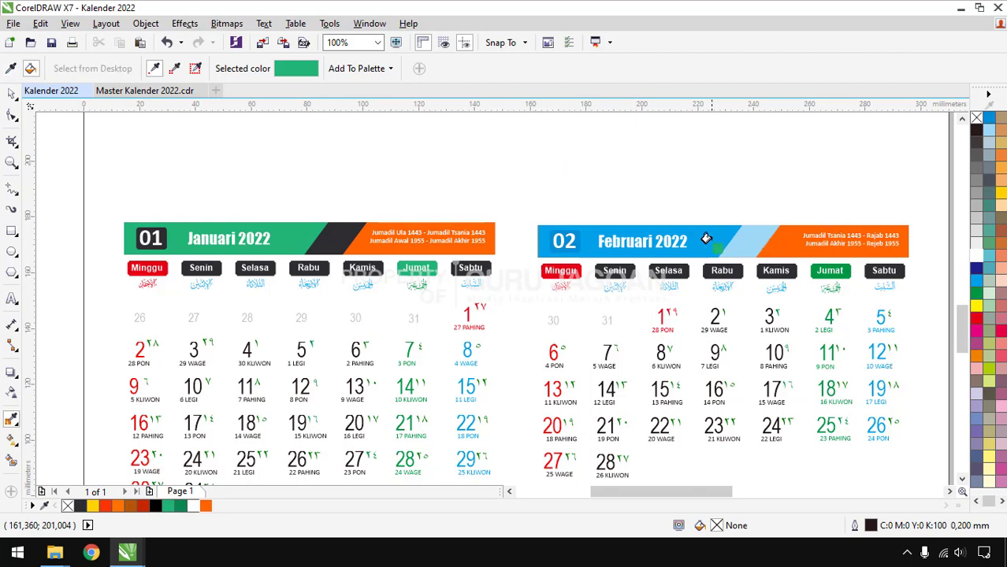
Step: Sample the dark #2D2C31 of the January header's diagonal stripe and fill the February header's light blue stripe with it
{"action": "key", "text": "shift"}
{"action": "left_click", "coordinate": [339, 235]}
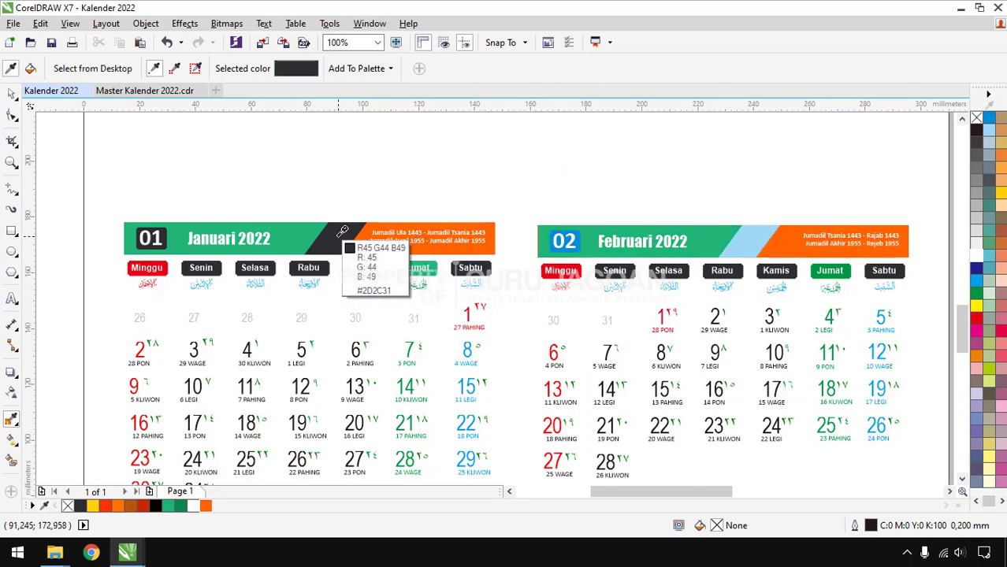
{"action": "left_click", "coordinate": [745, 238]}
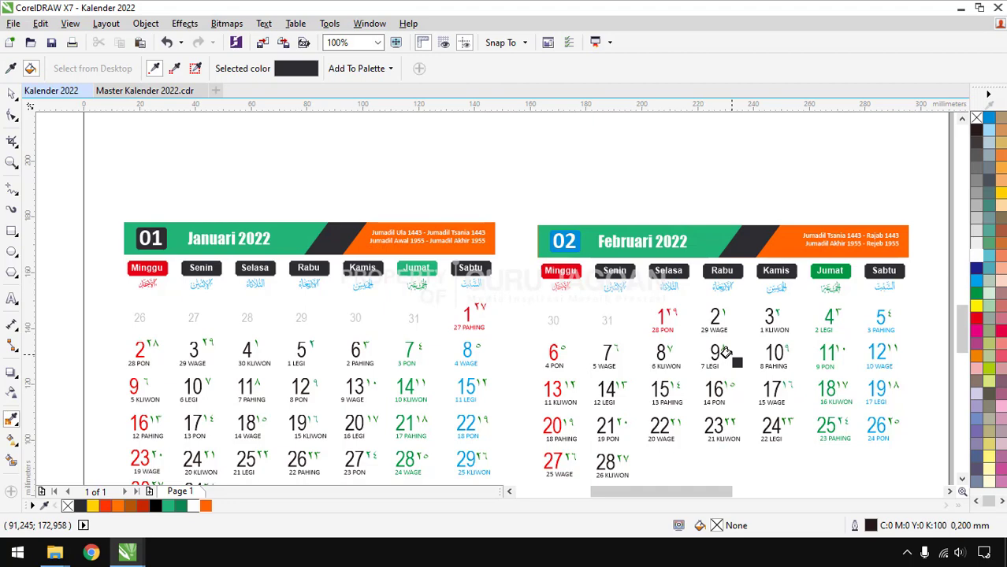
Step: Sample the green #21B577 of the January Jumat label and apply it to the February Jumat label
{"action": "key", "text": "shift"}
{"action": "left_click", "coordinate": [435, 268]}
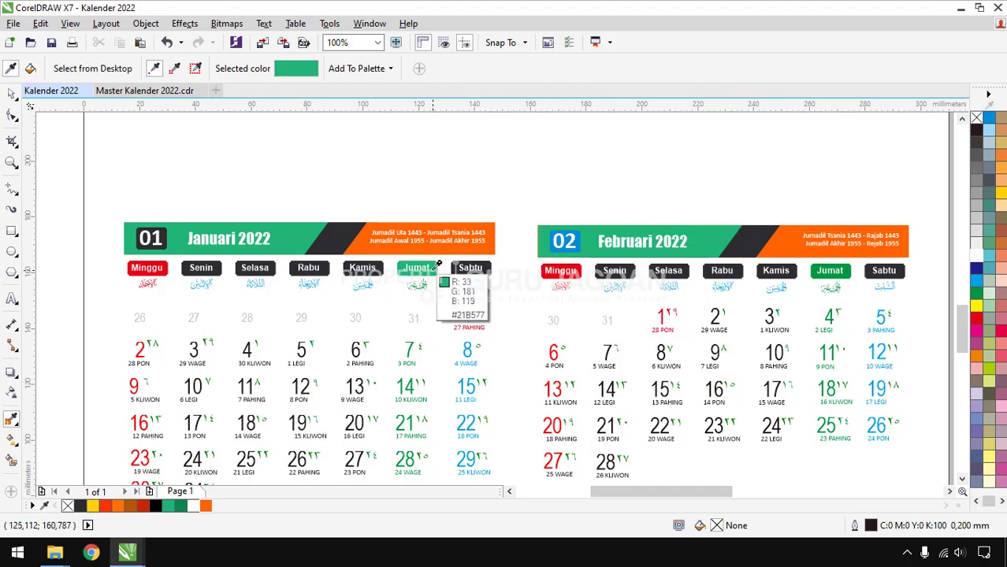
{"action": "scroll", "coordinate": [855, 272], "scroll_direction": "up", "scroll_amount": 2}
{"action": "left_click", "coordinate": [863, 265]}
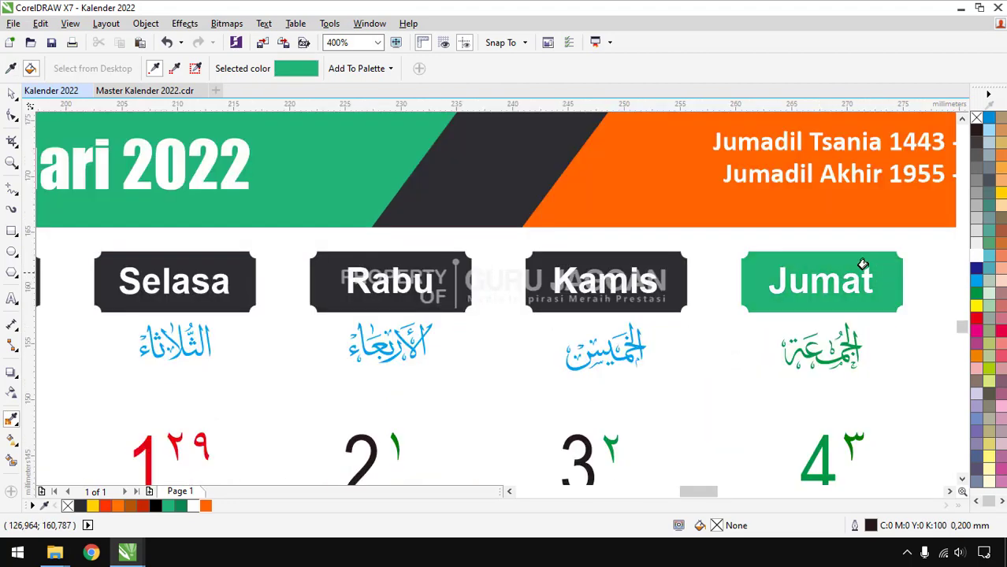
{"action": "scroll", "coordinate": [698, 205], "scroll_direction": "down", "scroll_amount": 2}
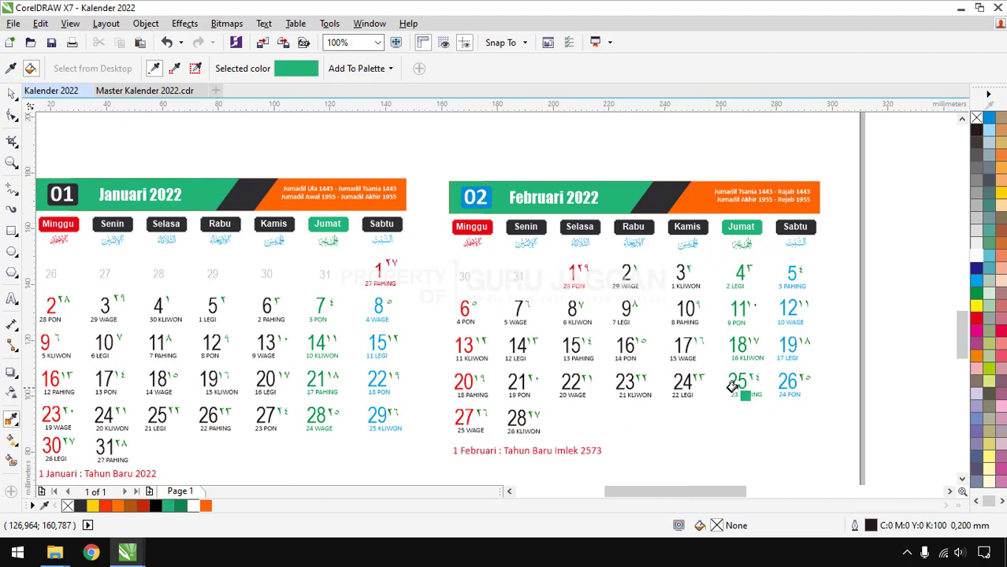
Step: Switch to the Pick tool and ungroup the February 2022 calendar block
{"action": "scroll", "coordinate": [748, 401], "scroll_direction": "up", "scroll_amount": 1}
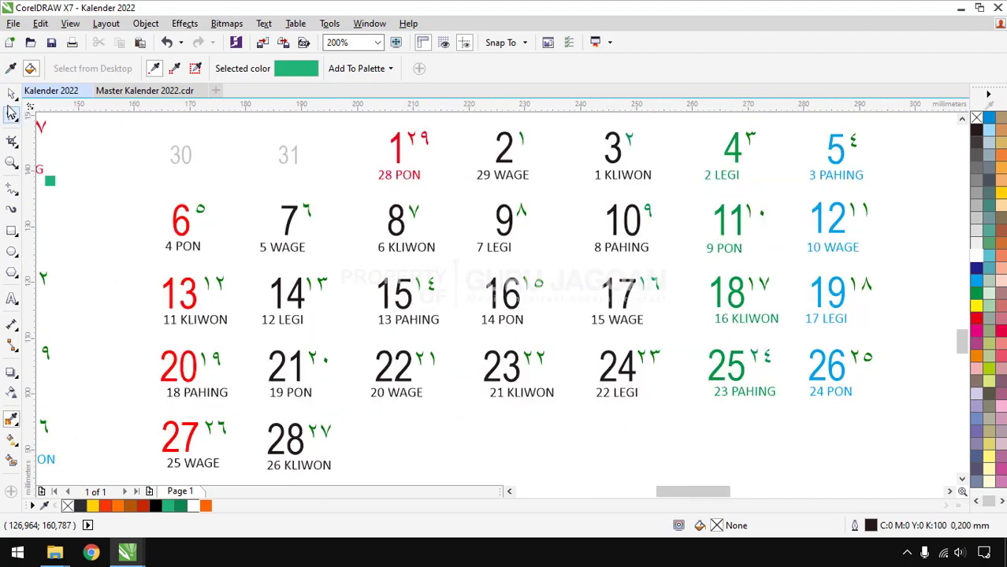
{"action": "left_click", "coordinate": [11, 93]}
{"action": "scroll", "coordinate": [822, 199], "scroll_direction": "down", "scroll_amount": 2}
{"action": "left_click", "coordinate": [792, 217]}
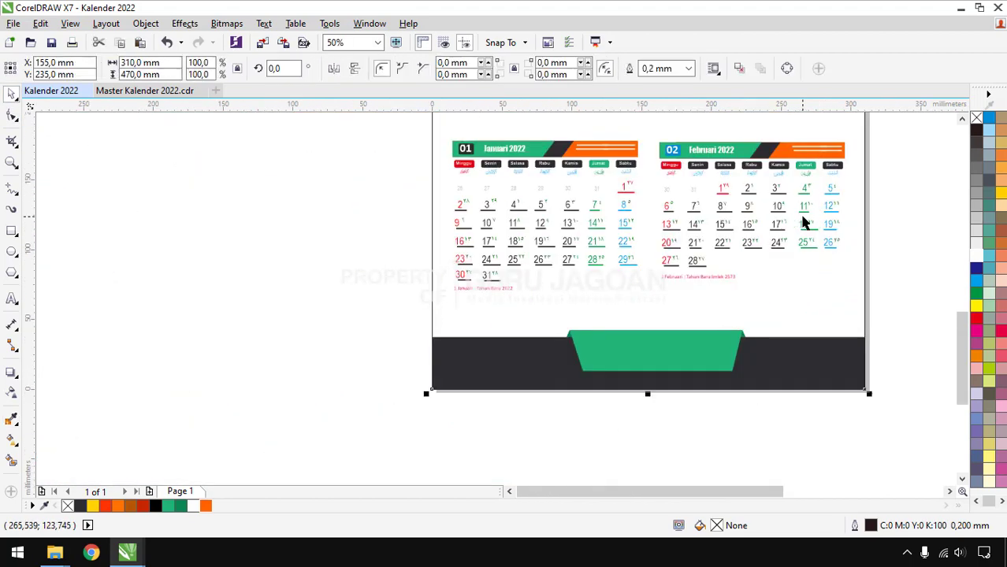
{"action": "scroll", "coordinate": [665, 218], "scroll_direction": "down", "scroll_amount": 1}
{"action": "scroll", "coordinate": [667, 213], "scroll_direction": "up", "scroll_amount": 1}
{"action": "scroll", "coordinate": [667, 213], "scroll_direction": "up", "scroll_amount": 1}
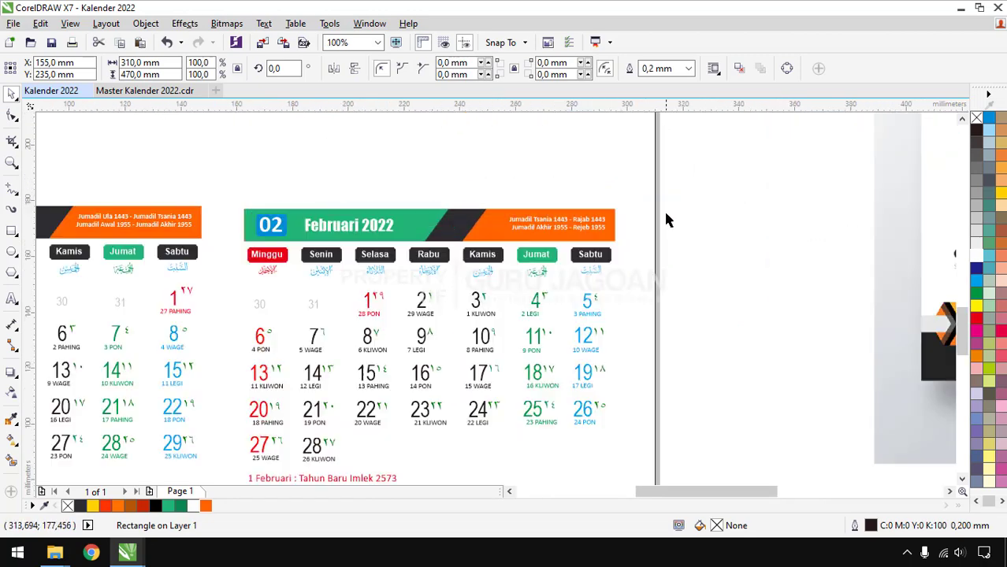
{"action": "left_click", "coordinate": [562, 230]}
{"action": "right_click", "coordinate": [561, 229]}
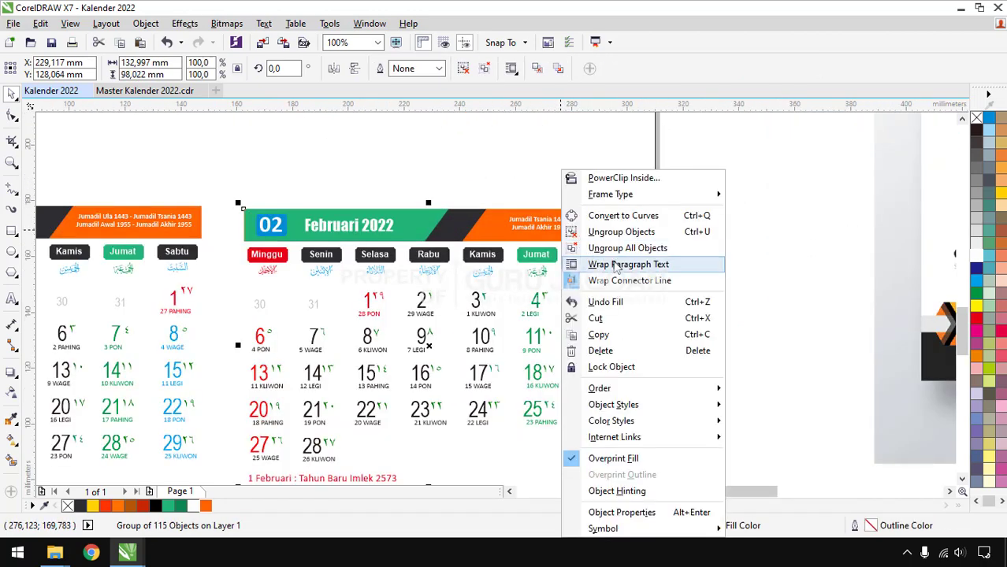
{"action": "left_click", "coordinate": [622, 231]}
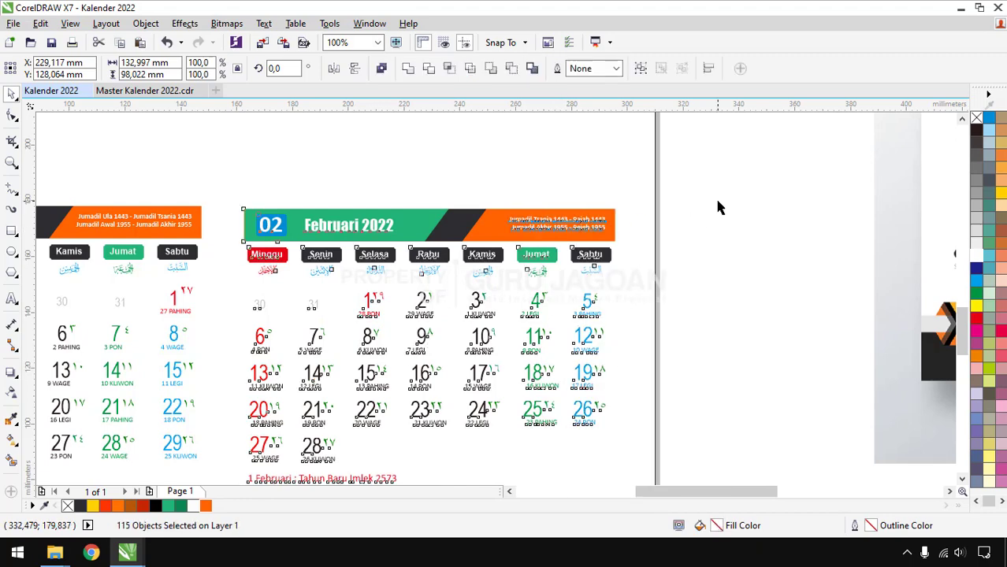
{"action": "left_click", "coordinate": [542, 243]}
{"action": "left_click", "coordinate": [536, 300]}
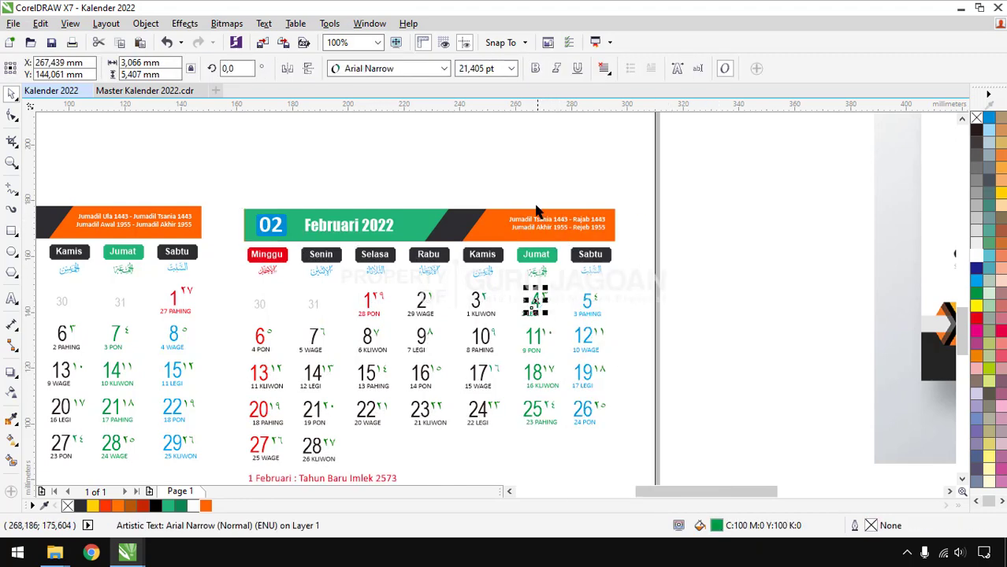
{"action": "scroll", "coordinate": [536, 211], "scroll_direction": "down", "scroll_amount": 1}
{"action": "scroll", "coordinate": [524, 339], "scroll_direction": "up", "scroll_amount": 1}
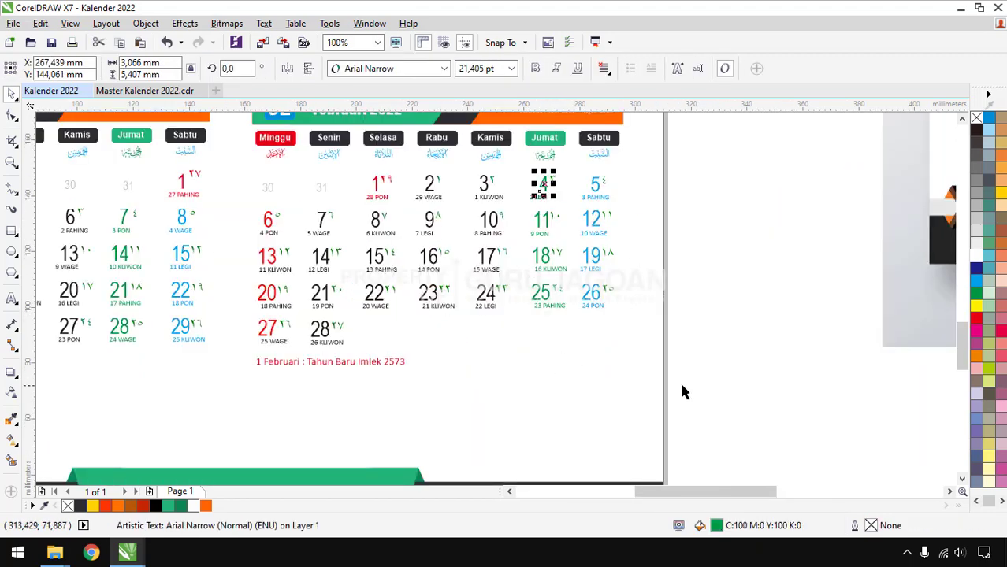
{"action": "left_click", "coordinate": [679, 382]}
{"action": "scroll", "coordinate": [543, 331], "scroll_direction": "down", "scroll_amount": 1}
{"action": "left_click", "coordinate": [542, 354]}
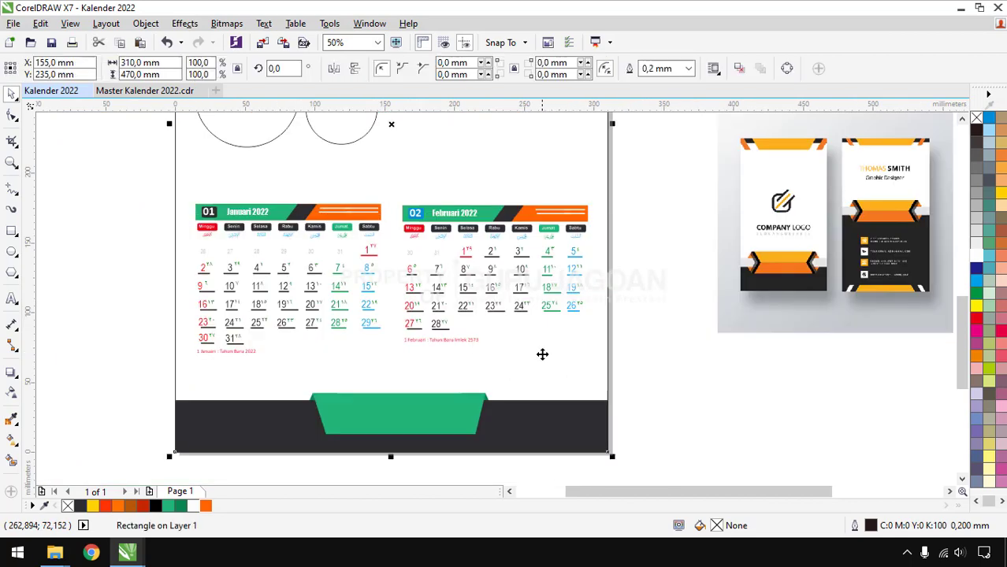
{"action": "scroll", "coordinate": [621, 332], "scroll_direction": "down", "scroll_amount": 2}
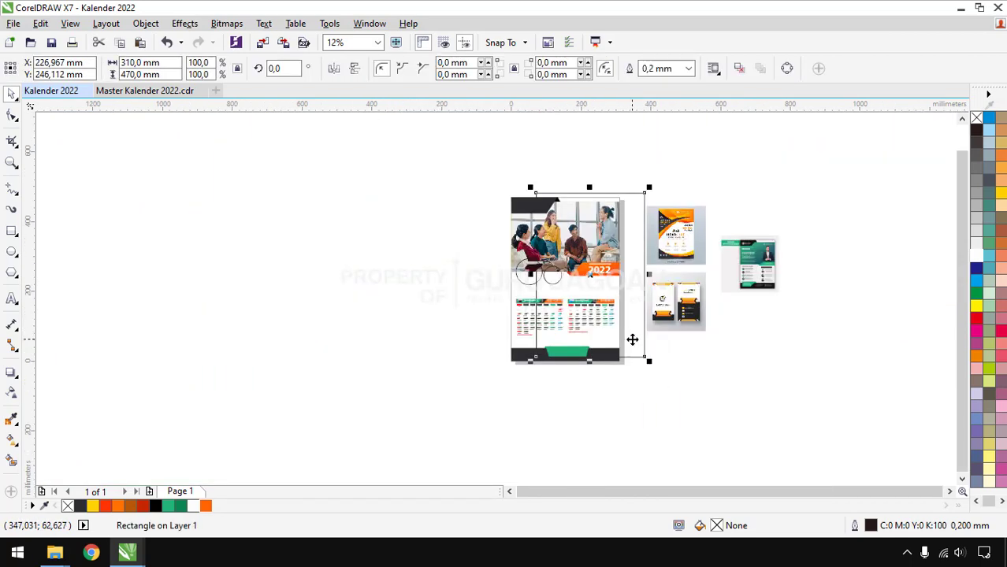
{"action": "left_click_drag", "start_coordinate": [632, 340], "coordinate": [439, 351]}
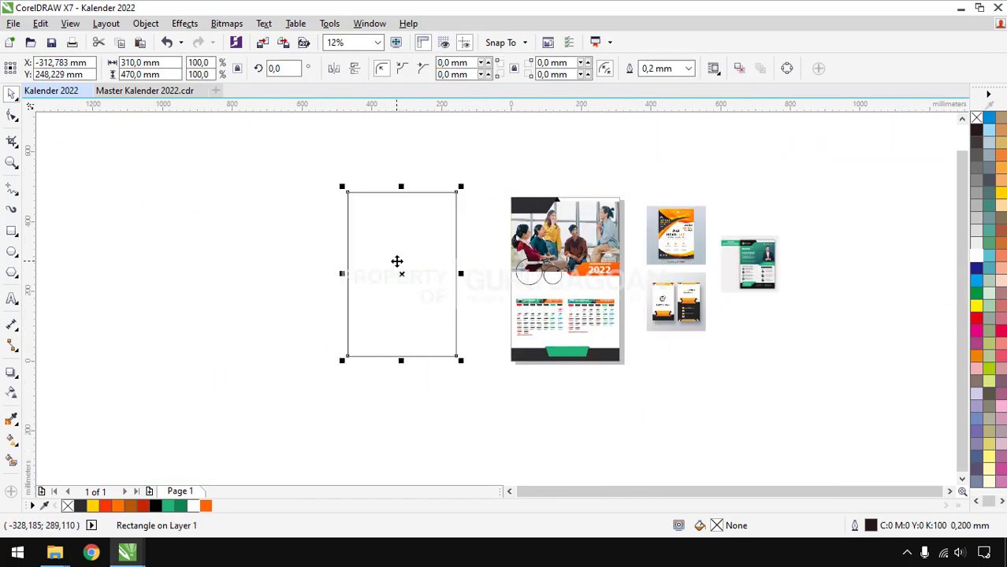
{"action": "left_click_drag", "start_coordinate": [394, 271], "coordinate": [292, 252]}
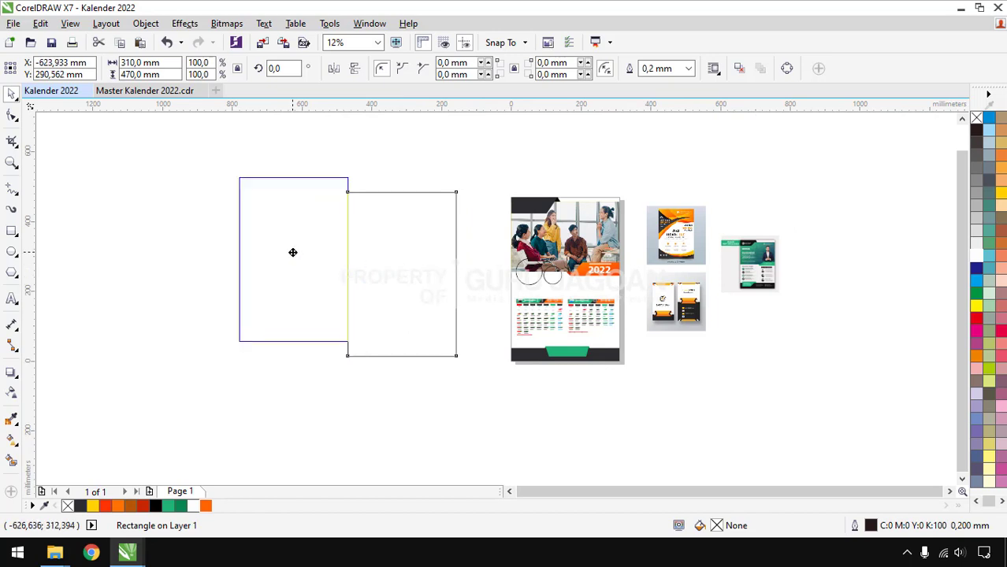
{"action": "left_click", "coordinate": [301, 329]}
{"action": "key", "text": "ctrl+z"}
{"action": "key", "text": "ctrl+z"}
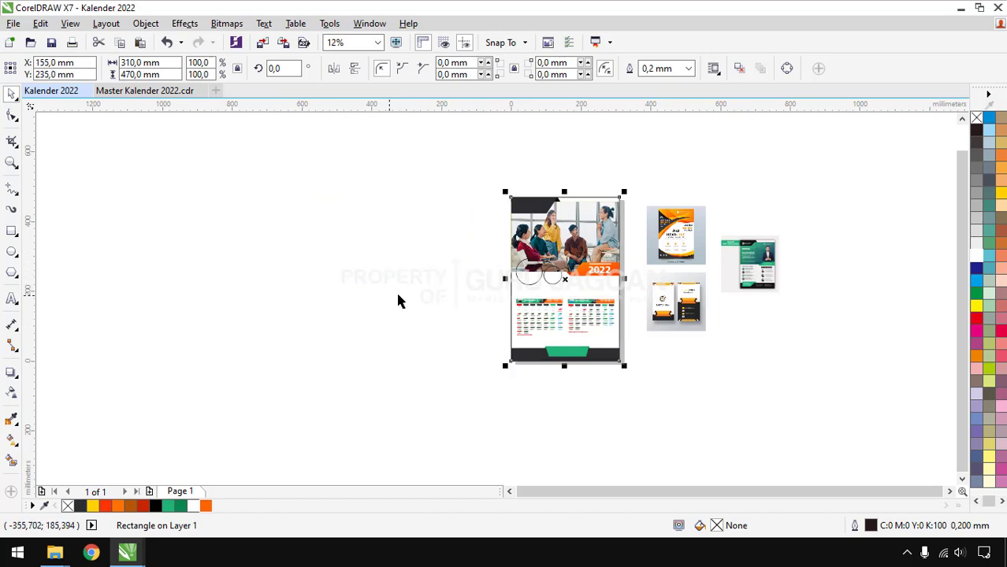
Step: Move the empty page-sized rectangle off the page into the blank area left of the calendar
{"action": "left_click_drag", "start_coordinate": [573, 280], "coordinate": [371, 280]}
{"action": "scroll", "coordinate": [579, 315], "scroll_direction": "up", "scroll_amount": 4}
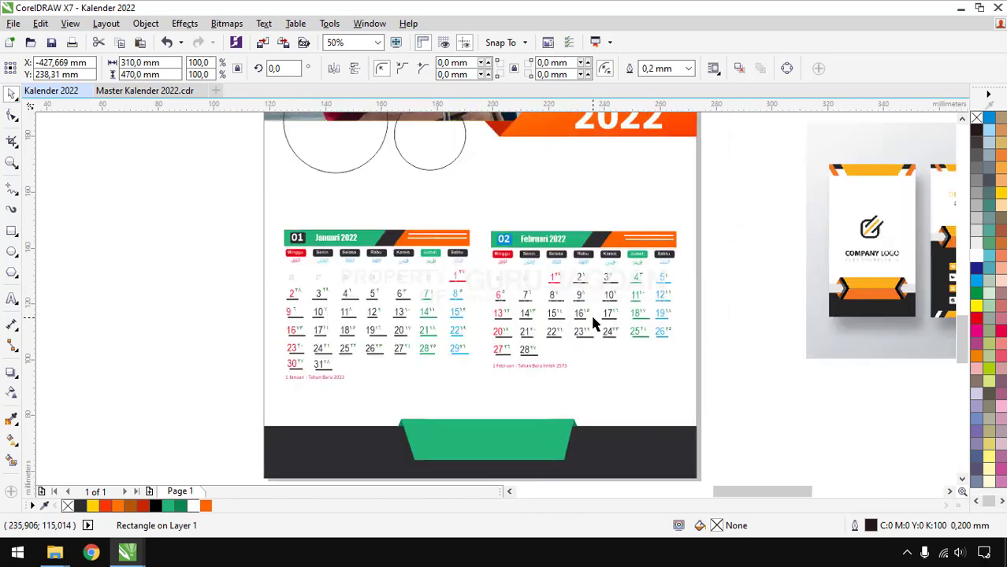
Step: Fill all dates and texts of the February Jumat column, including its Arabic day name, with the green #21B577
{"action": "left_click_drag", "start_coordinate": [660, 399], "coordinate": [709, 203]}
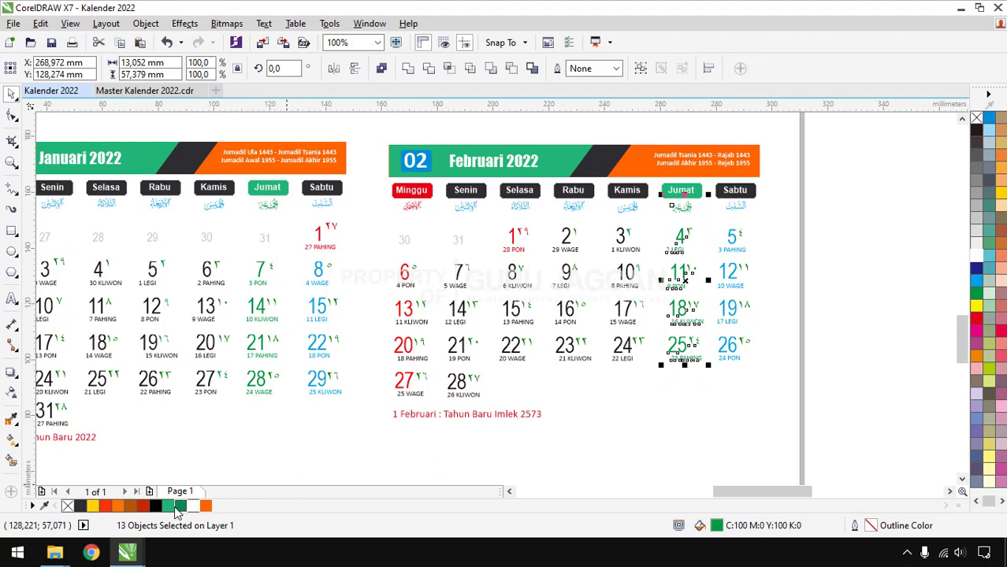
{"action": "left_click", "coordinate": [169, 508]}
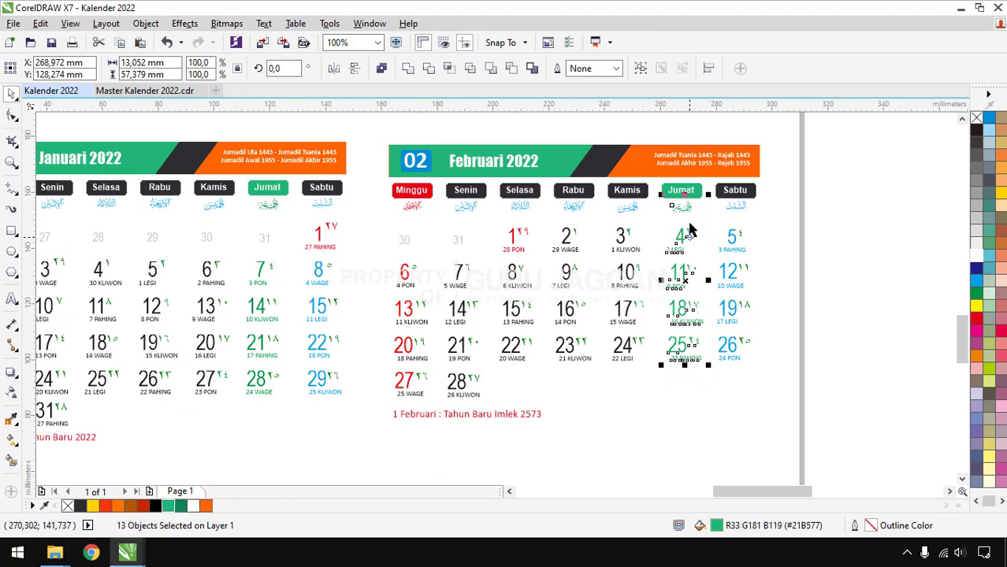
{"action": "scroll", "coordinate": [690, 229], "scroll_direction": "up", "scroll_amount": 2}
{"action": "scroll", "coordinate": [690, 226], "scroll_direction": "down", "scroll_amount": 2}
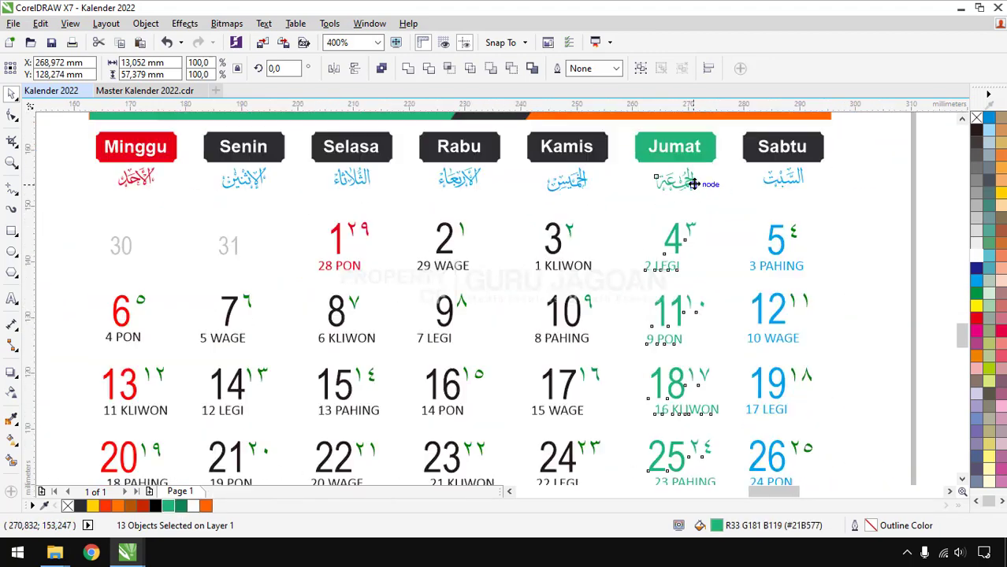
{"action": "left_click", "coordinate": [843, 219]}
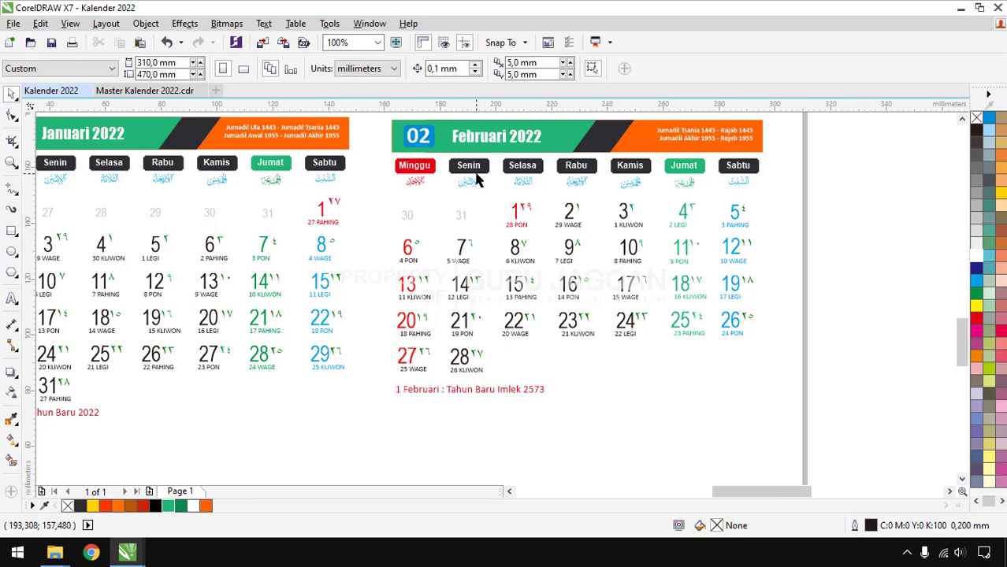
Step: Fill the Arabic day names under February's Senin, Selasa, Rabu and Kamis labels with the dark colour #2D2C31
{"action": "scroll", "coordinate": [476, 180], "scroll_direction": "up", "scroll_amount": 1}
{"action": "scroll", "coordinate": [472, 178], "scroll_direction": "down", "scroll_amount": 1}
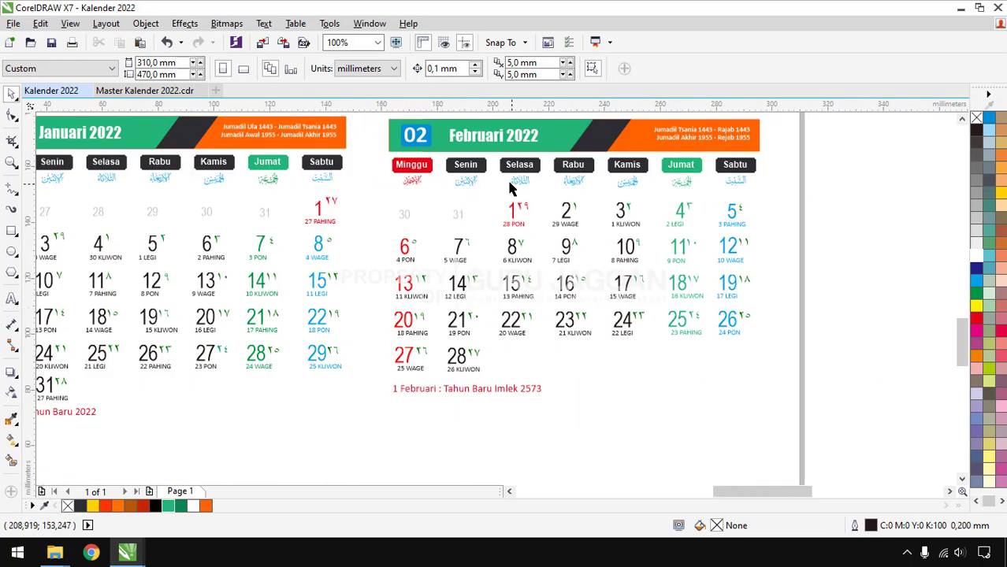
{"action": "scroll", "coordinate": [465, 178], "scroll_direction": "up", "scroll_amount": 1}
{"action": "left_click_drag", "start_coordinate": [399, 223], "coordinate": [814, 175]}
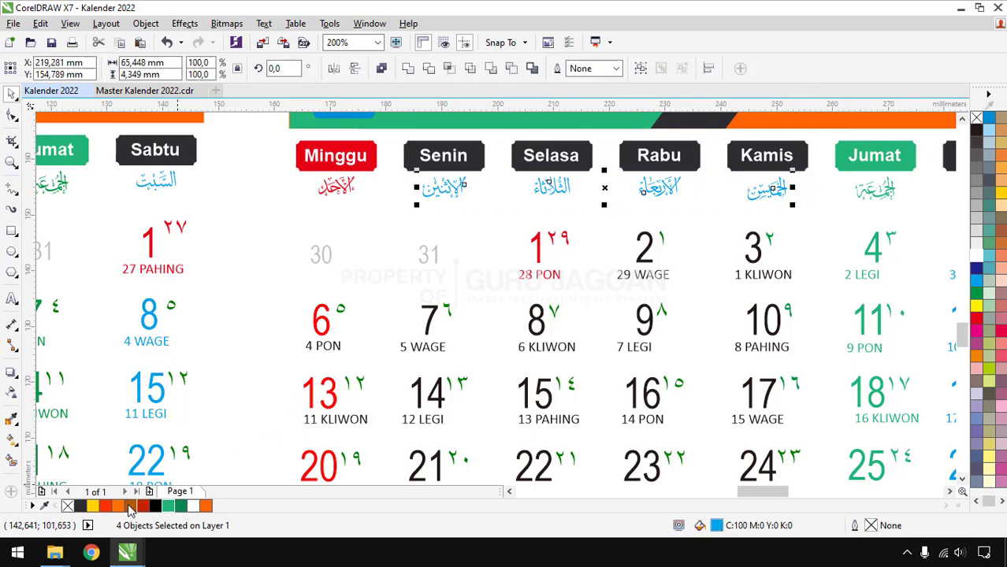
{"action": "left_click", "coordinate": [81, 506]}
{"action": "left_click", "coordinate": [524, 216]}
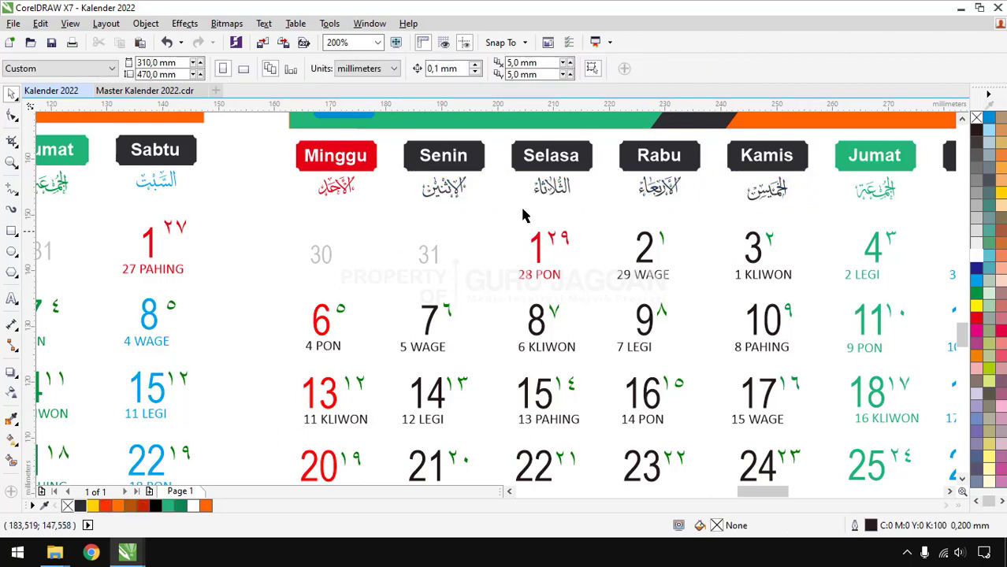
Step: Fill the Arabic day name under February's Sabtu label with the dark colour #2D2C31
{"action": "scroll", "coordinate": [618, 183], "scroll_direction": "down", "scroll_amount": 1}
{"action": "scroll", "coordinate": [880, 209], "scroll_direction": "up", "scroll_amount": 1}
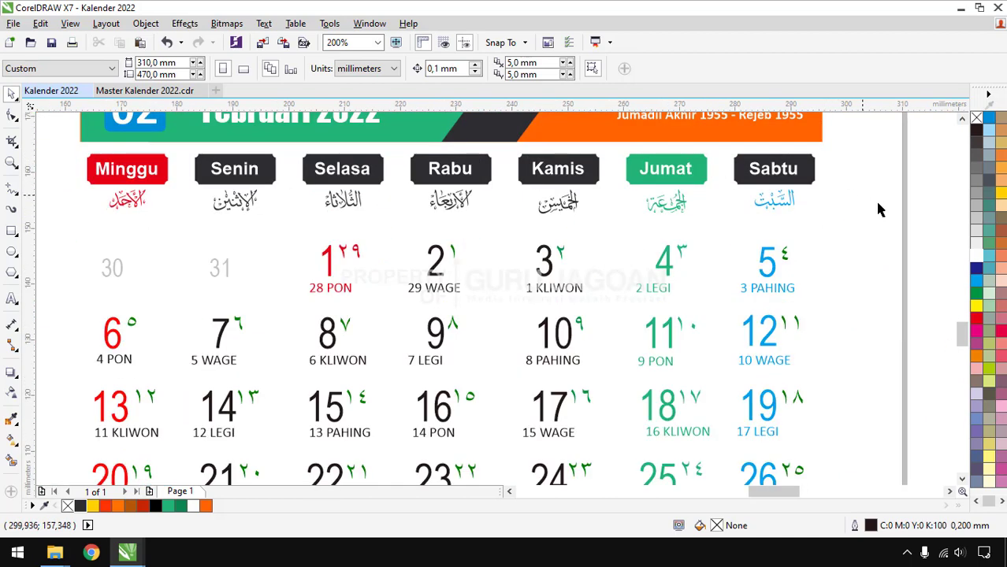
{"action": "left_click_drag", "start_coordinate": [745, 208], "coordinate": [734, 181]}
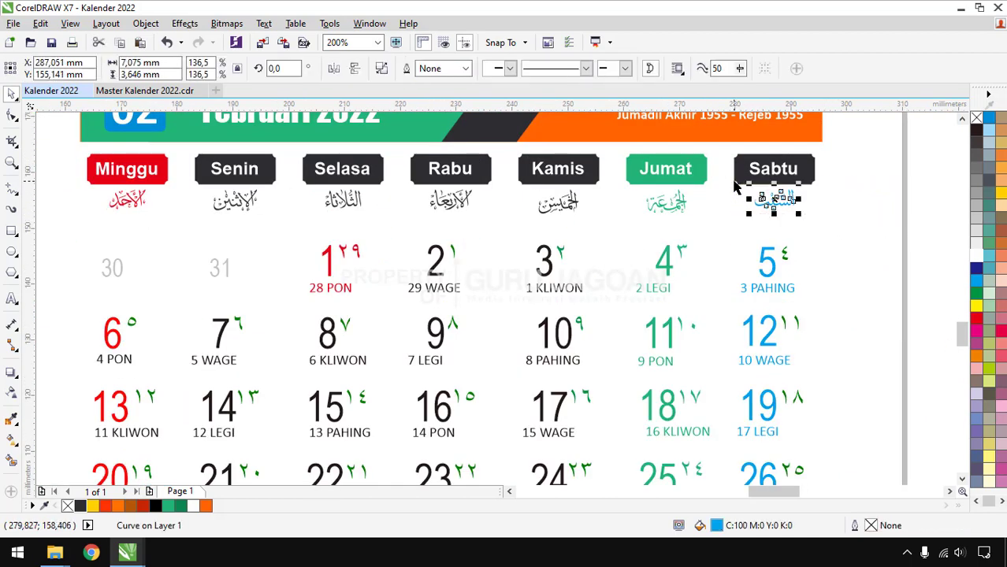
{"action": "left_click", "coordinate": [81, 506]}
{"action": "scroll", "coordinate": [501, 234], "scroll_direction": "down", "scroll_amount": 1}
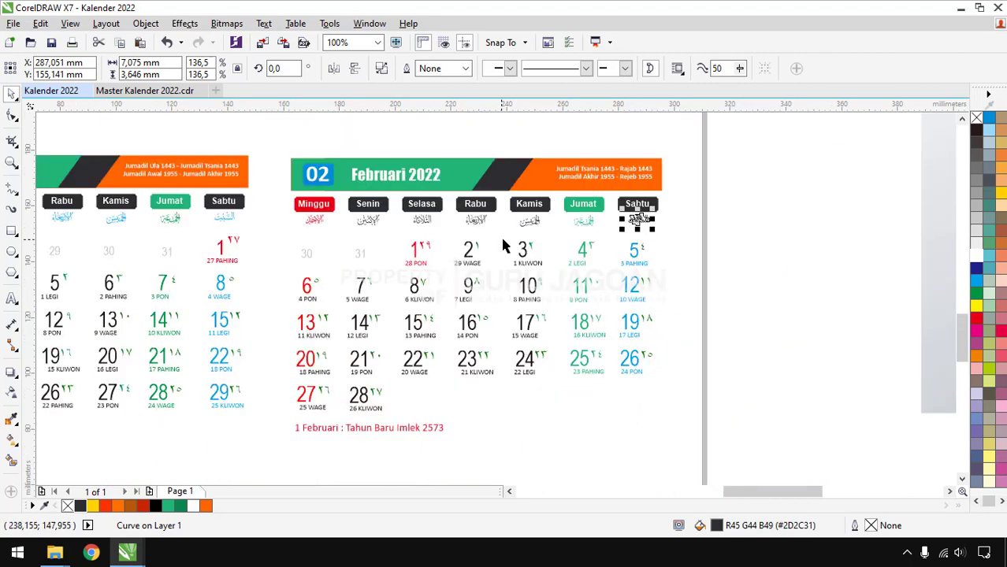
{"action": "left_click", "coordinate": [774, 216]}
Step: Fill the date numbers and small captions of the February Sabtu column with the dark colour #2D2C31
{"action": "scroll", "coordinate": [607, 361], "scroll_direction": "up", "scroll_amount": 1}
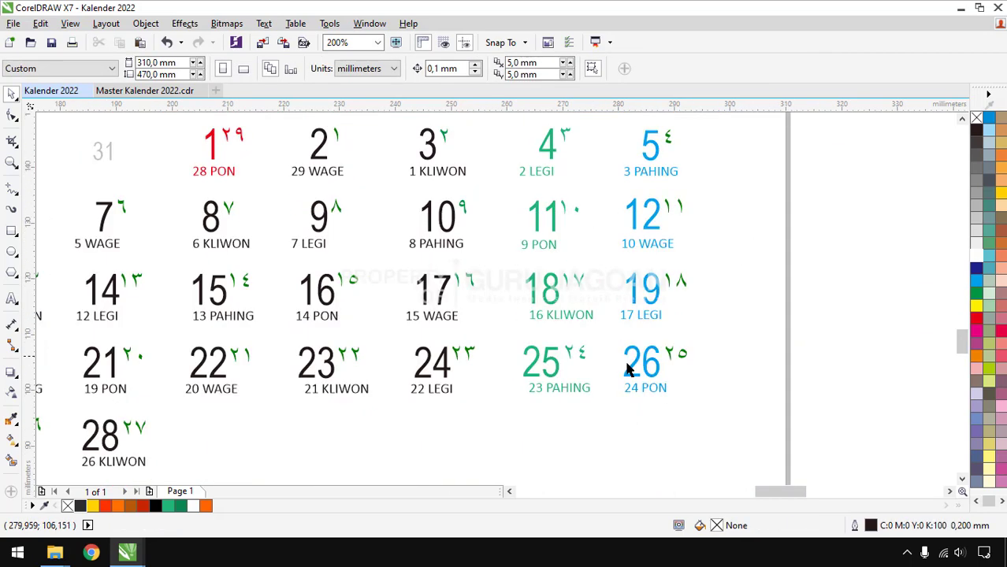
{"action": "left_click", "coordinate": [637, 380]}
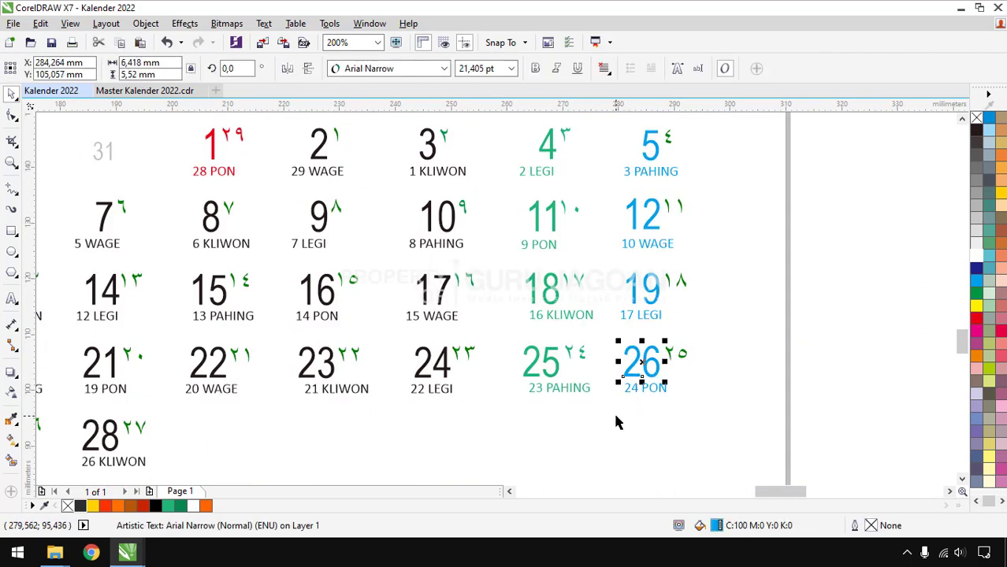
{"action": "left_click_drag", "start_coordinate": [612, 413], "coordinate": [679, 127]}
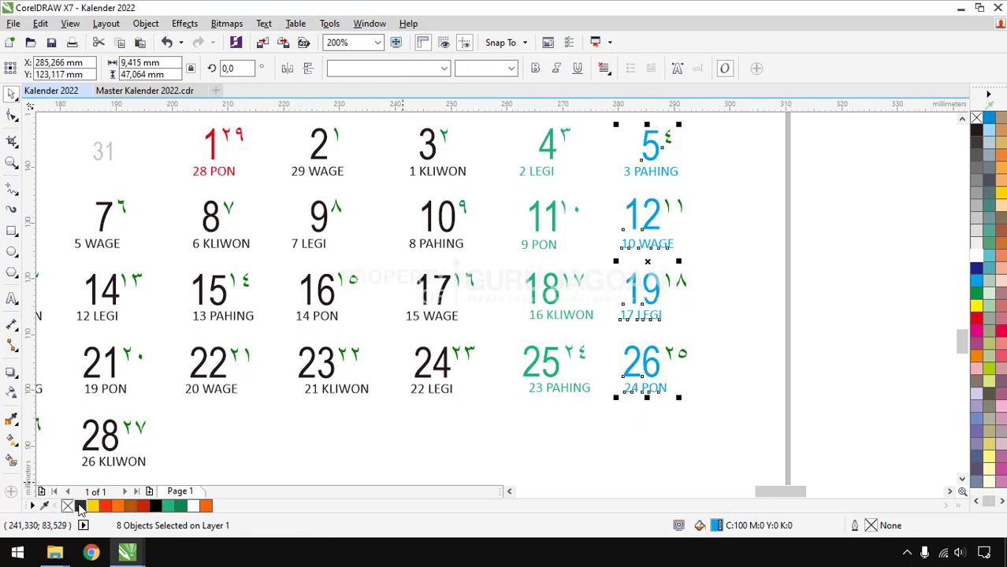
{"action": "left_click", "coordinate": [80, 507]}
{"action": "left_click", "coordinate": [805, 207]}
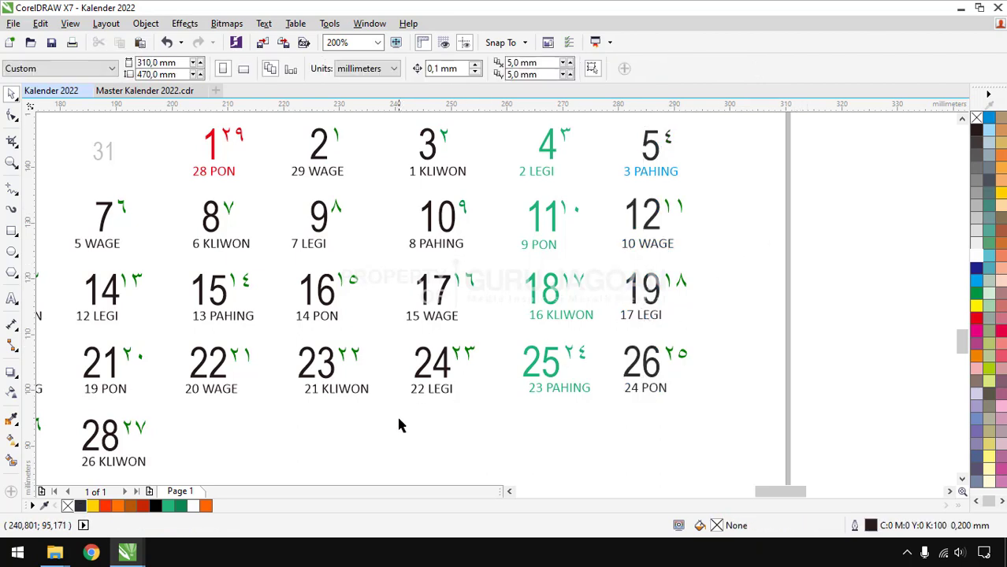
Step: Fill the date numbers and captions of the February Kamis column with the dark colour #2D2C31
{"action": "left_click_drag", "start_coordinate": [418, 399], "coordinate": [462, 160]}
{"action": "left_click", "coordinate": [447, 177], "text": "shift"}
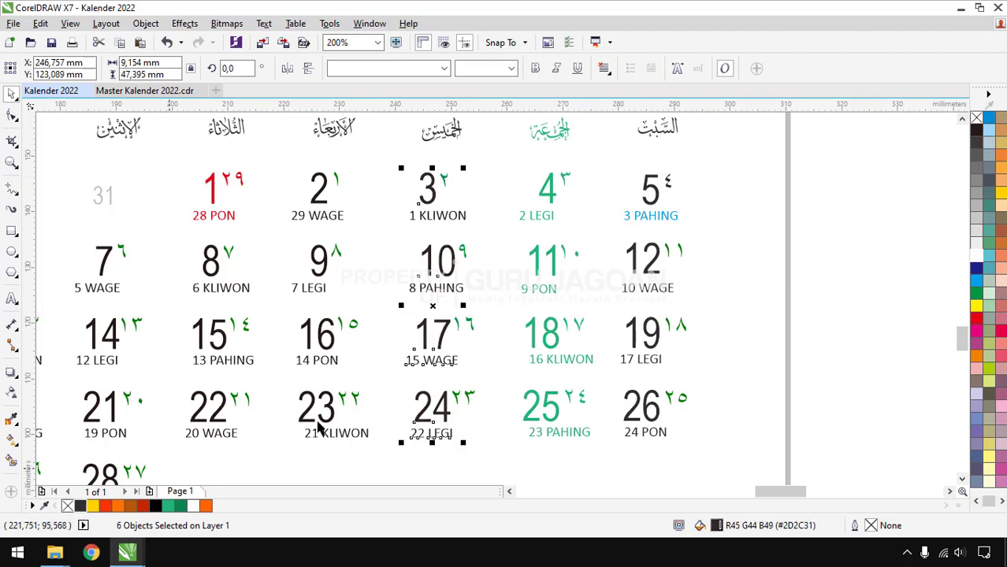
{"action": "left_click", "coordinate": [827, 237]}
{"action": "scroll", "coordinate": [678, 211], "scroll_direction": "down", "scroll_amount": 1}
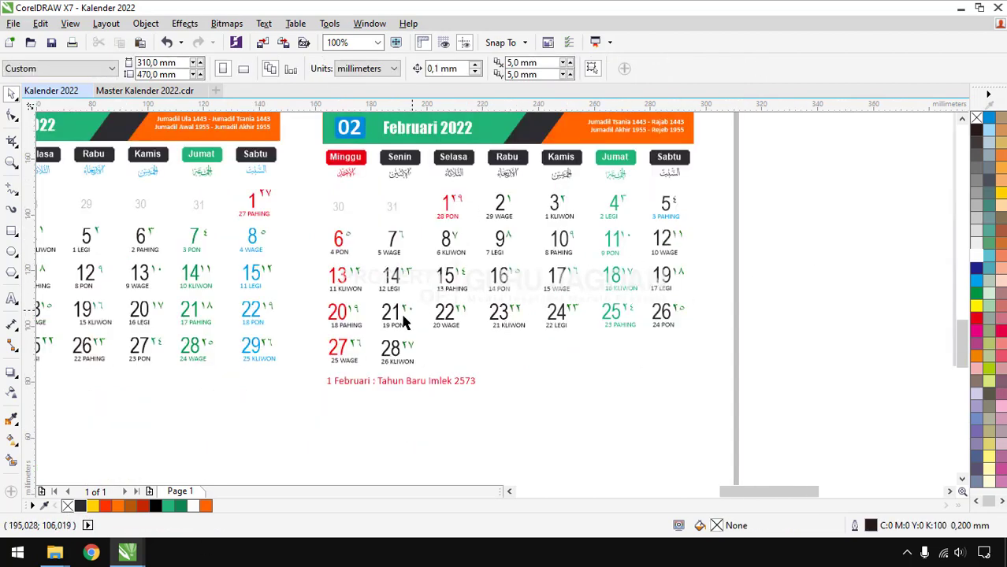
Step: Fill the February Senin date numbers and captions with the dark colour #2D2C31, leaving out the Arabic numerals
{"action": "left_click_drag", "start_coordinate": [389, 240], "coordinate": [425, 376]}
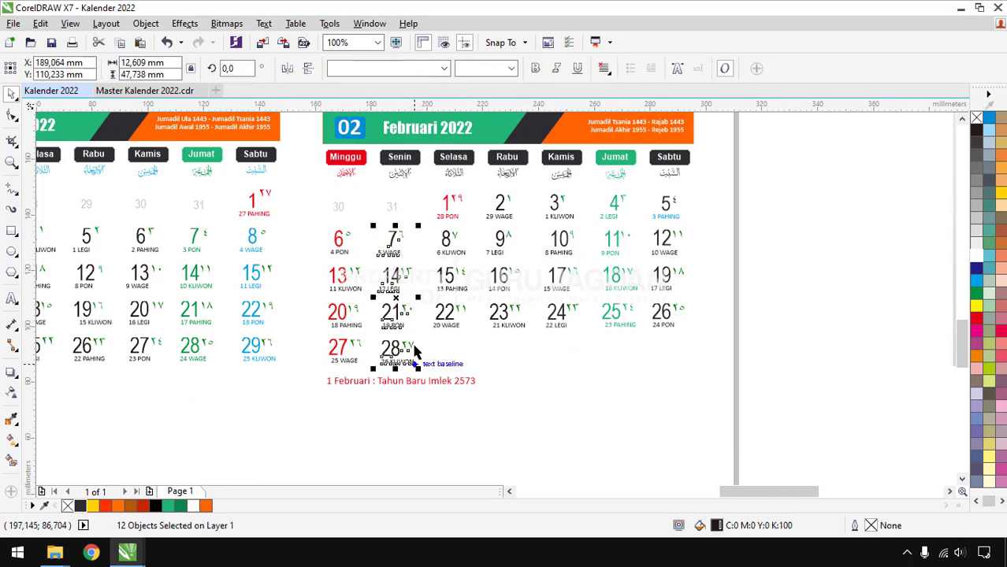
{"action": "scroll", "coordinate": [404, 272], "scroll_direction": "up", "scroll_amount": 1}
{"action": "left_click_drag", "start_coordinate": [447, 171], "coordinate": [401, 455]}
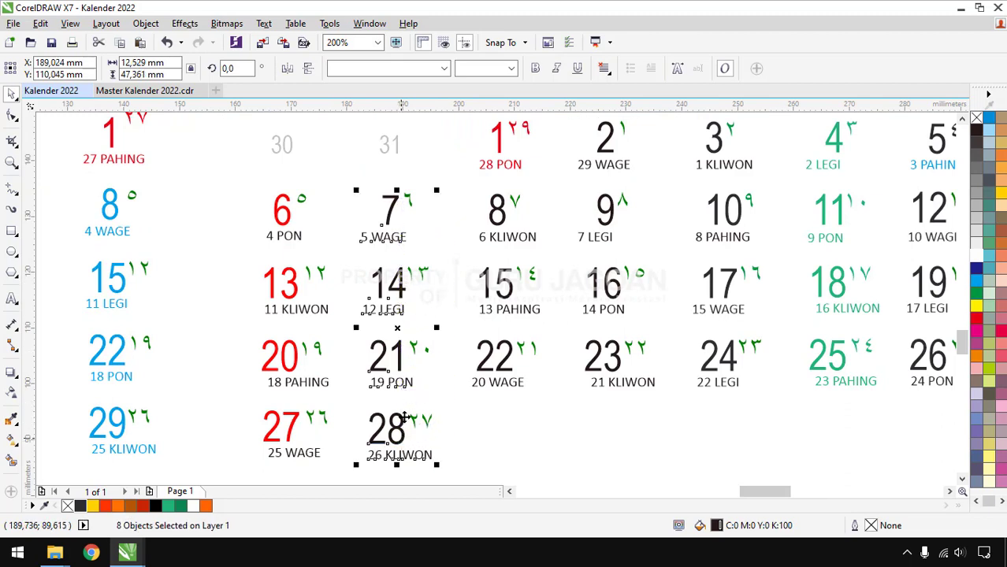
{"action": "left_click", "coordinate": [87, 505]}
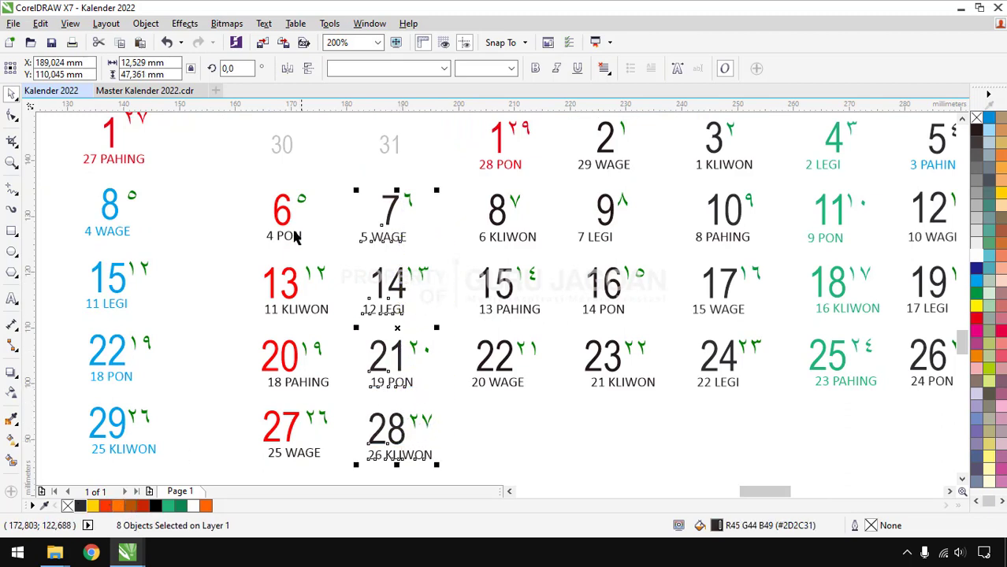
Step: Fill the February Minggu date numbers and captions with the dark colour #2D2C31
{"action": "left_click_drag", "start_coordinate": [249, 180], "coordinate": [336, 473]}
{"action": "left_click_drag", "start_coordinate": [298, 177], "coordinate": [340, 466]}
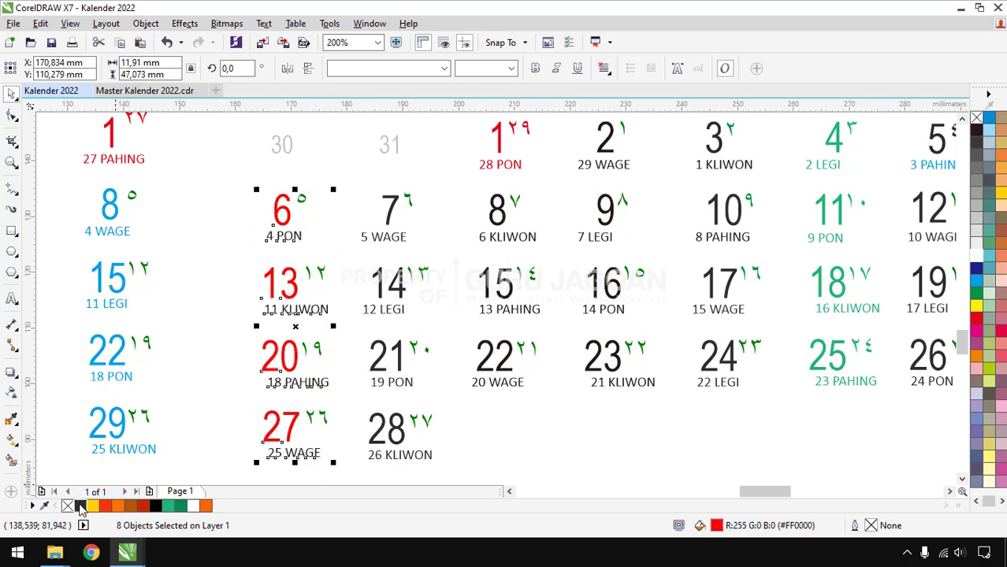
{"action": "left_click", "coordinate": [81, 506]}
{"action": "left_click", "coordinate": [244, 219]}
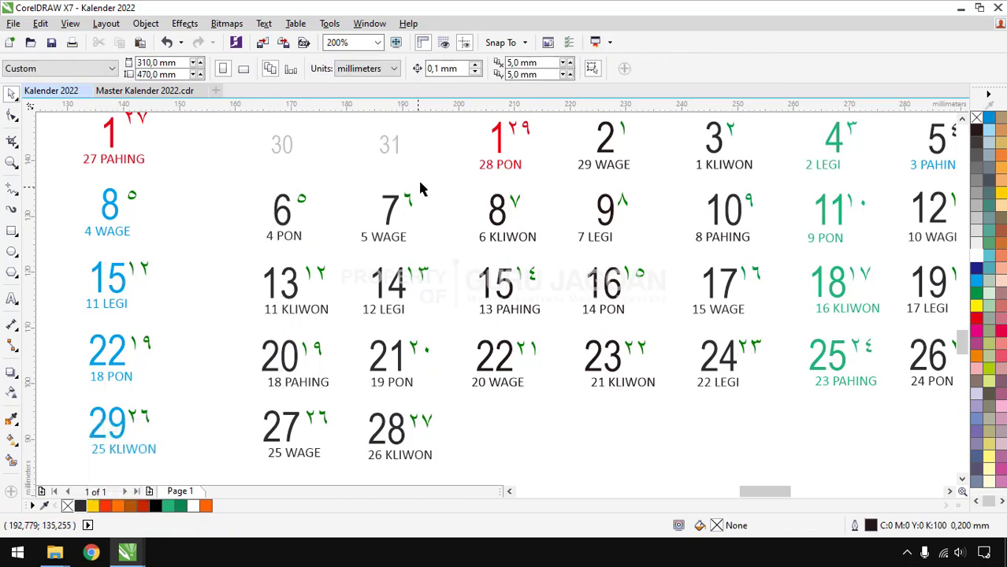
Step: Ungroup the January calendar block and fill the dates, Arabic numerals and captions of its Jumat column with the green #21B577
{"action": "scroll", "coordinate": [421, 186], "scroll_direction": "down", "scroll_amount": 1}
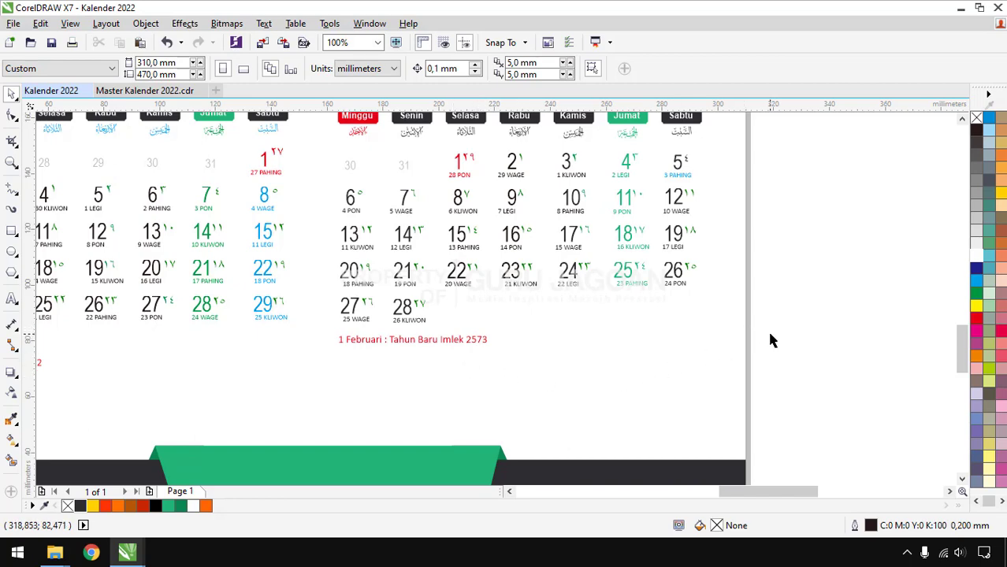
{"action": "scroll", "coordinate": [512, 293], "scroll_direction": "down", "scroll_amount": 3}
{"action": "scroll", "coordinate": [479, 287], "scroll_direction": "up", "scroll_amount": 3}
{"action": "left_click", "coordinate": [522, 329]}
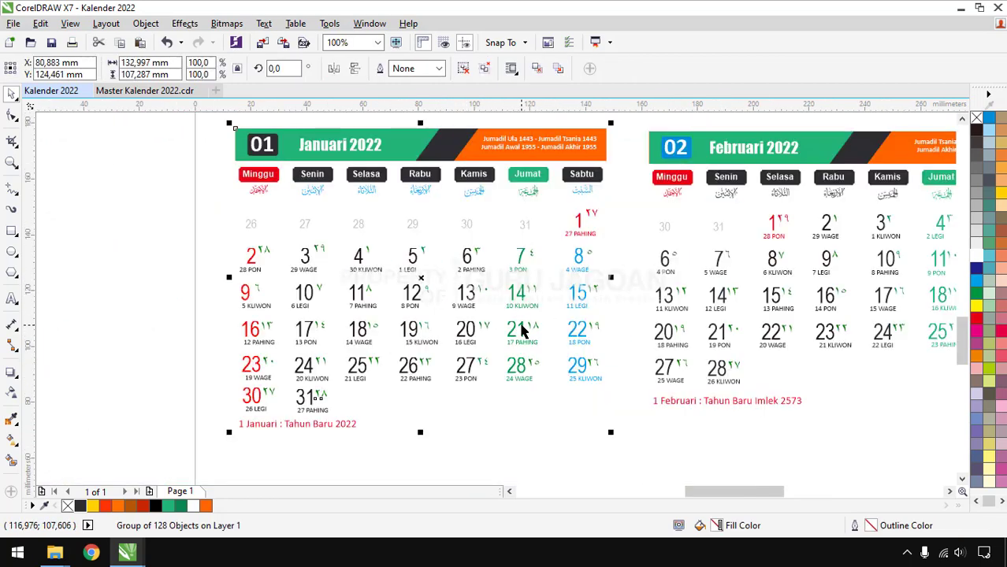
{"action": "key", "text": "ctrl+u"}
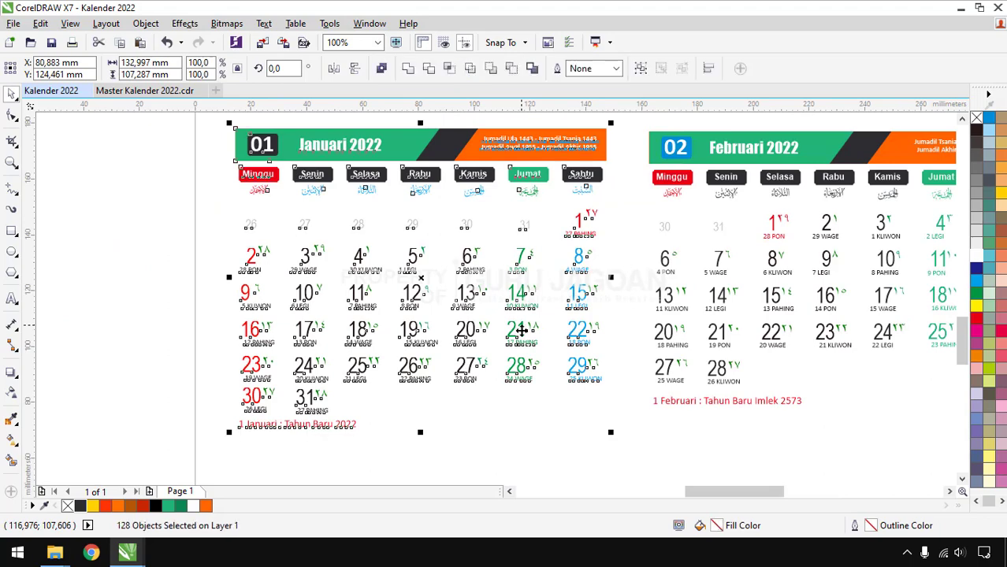
{"action": "left_click_drag", "start_coordinate": [499, 410], "coordinate": [555, 237]}
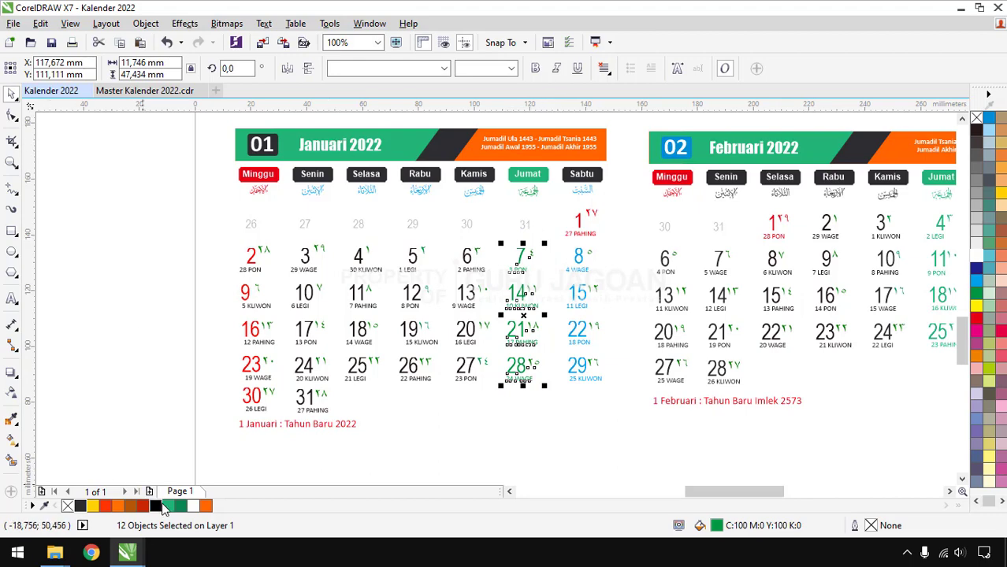
{"action": "left_click", "coordinate": [236, 277]}
Step: Group the date numbers and captions of the February Minggu column, leaving out the Arabic numerals
{"action": "scroll", "coordinate": [237, 278], "scroll_direction": "down", "scroll_amount": 3}
{"action": "scroll", "coordinate": [406, 319], "scroll_direction": "up", "scroll_amount": 3}
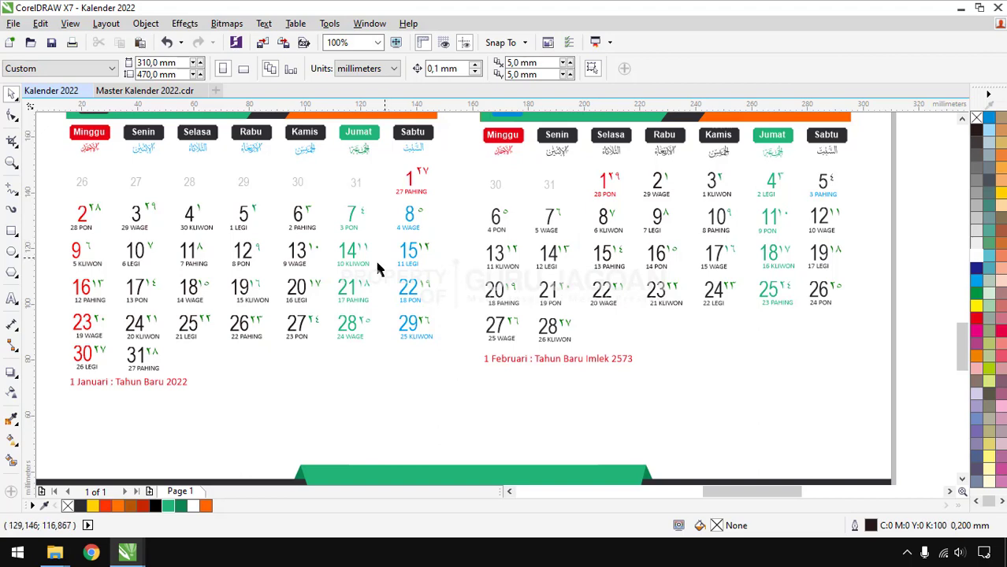
{"action": "scroll", "coordinate": [626, 300], "scroll_direction": "up", "scroll_amount": 1}
{"action": "scroll", "coordinate": [596, 292], "scroll_direction": "down", "scroll_amount": 1}
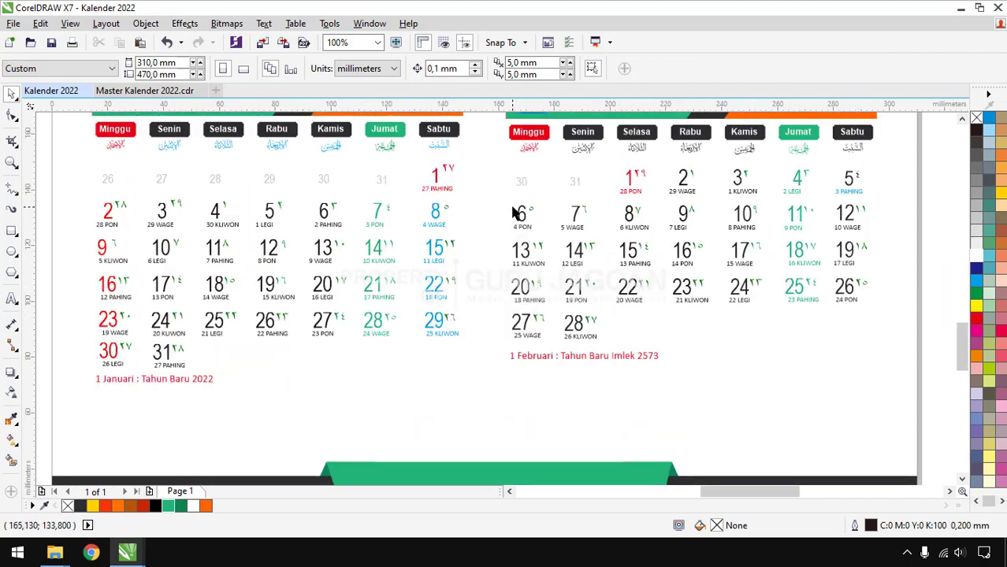
{"action": "scroll", "coordinate": [512, 213], "scroll_direction": "up", "scroll_amount": 1}
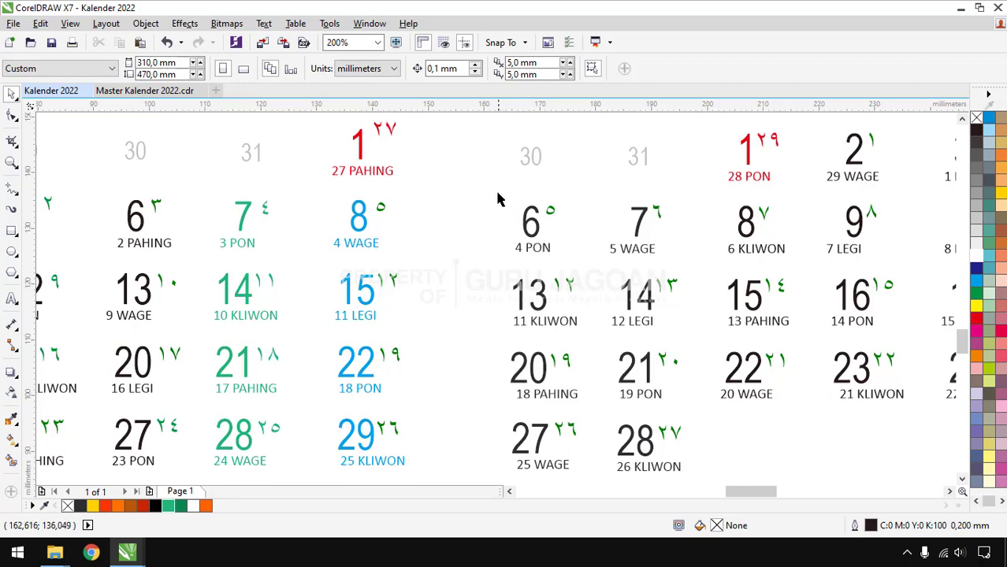
{"action": "scroll", "coordinate": [550, 204], "scroll_direction": "down", "scroll_amount": 1}
{"action": "scroll", "coordinate": [566, 334], "scroll_direction": "up", "scroll_amount": 1}
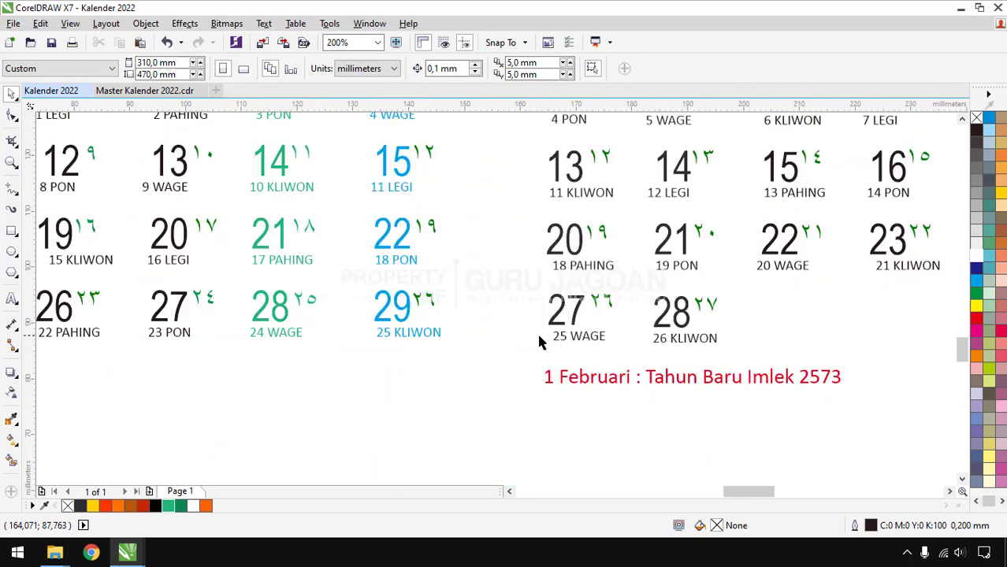
{"action": "left_click_drag", "start_coordinate": [532, 348], "coordinate": [575, 405]}
{"action": "scroll", "coordinate": [579, 372], "scroll_direction": "down", "scroll_amount": 2}
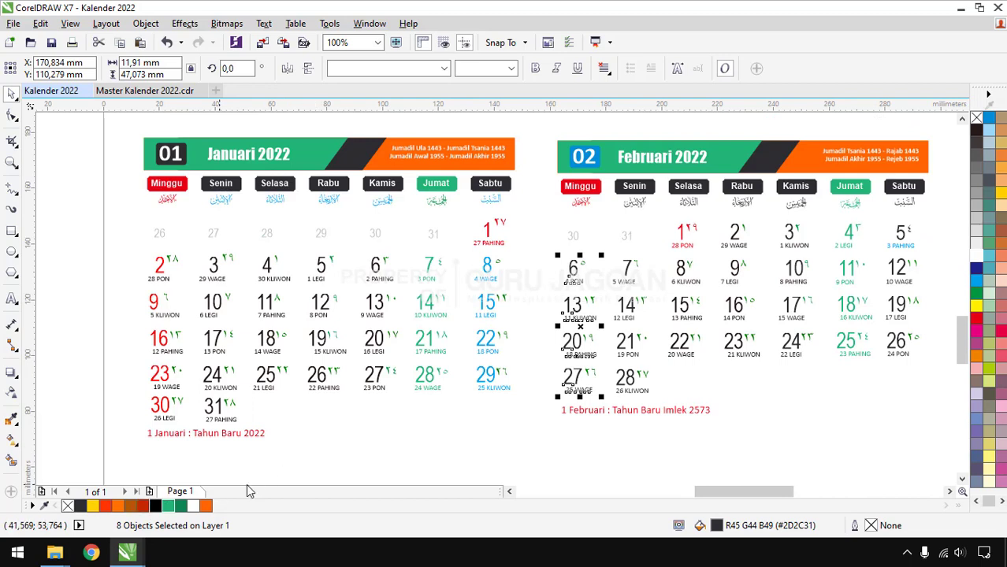
{"action": "key", "text": "ctrl+g"}
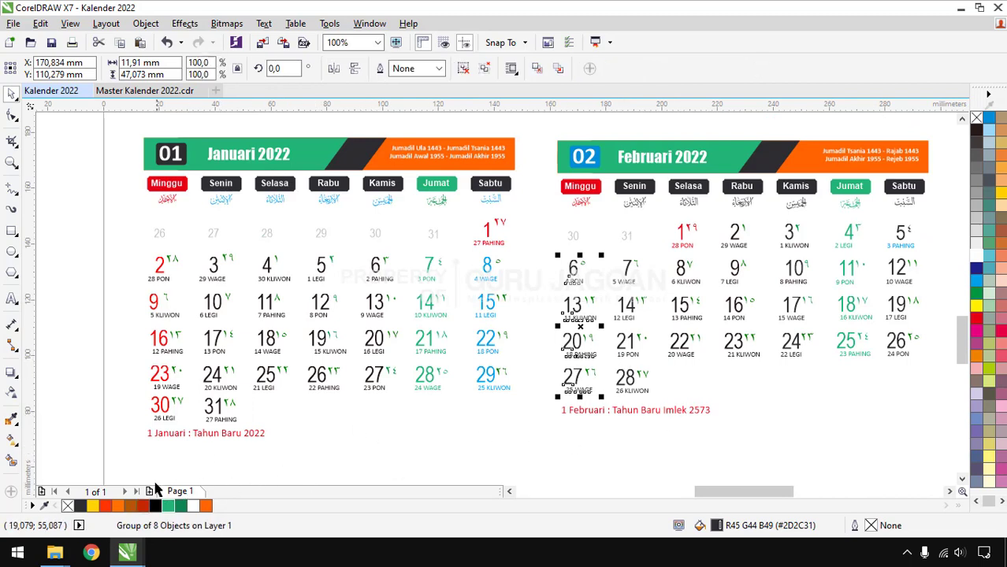
Step: Sample the red of February's Minggu label with the Color Eyedropper and apply it to the date number 6
{"action": "left_click", "coordinate": [11, 422]}
{"action": "scroll", "coordinate": [636, 237], "scroll_direction": "up", "scroll_amount": 4}
{"action": "scroll", "coordinate": [600, 219], "scroll_direction": "down", "scroll_amount": 2}
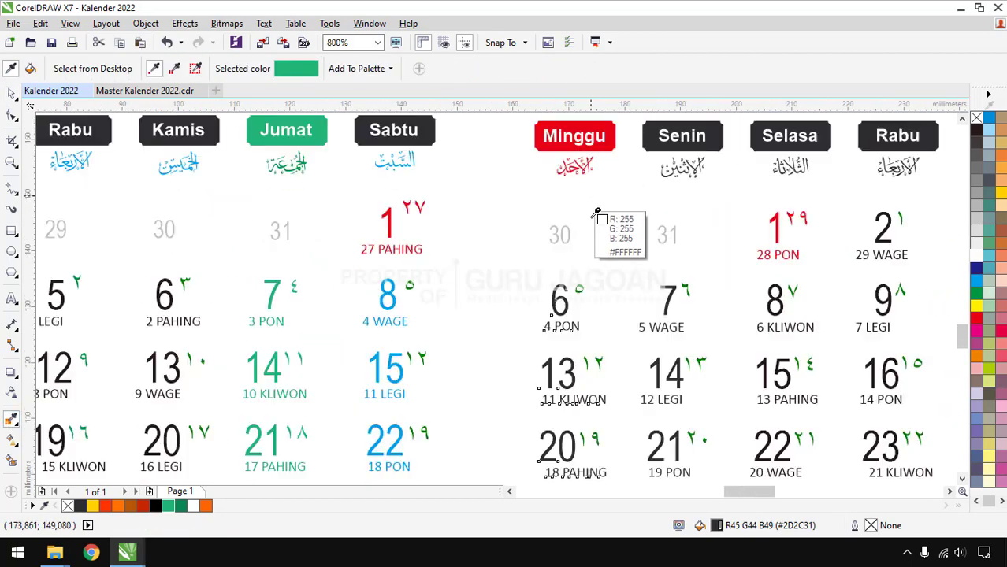
{"action": "scroll", "coordinate": [609, 138], "scroll_direction": "up", "scroll_amount": 2}
{"action": "left_click", "coordinate": [605, 150]}
{"action": "scroll", "coordinate": [605, 149], "scroll_direction": "down", "scroll_amount": 4}
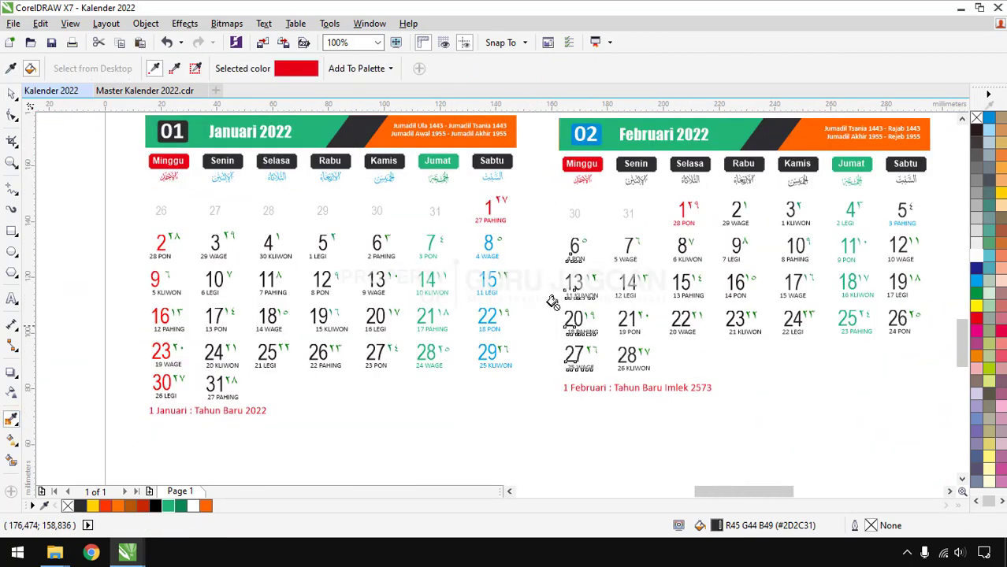
{"action": "scroll", "coordinate": [551, 291], "scroll_direction": "up", "scroll_amount": 4}
{"action": "scroll", "coordinate": [510, 257], "scroll_direction": "up", "scroll_amount": 2}
{"action": "left_click", "coordinate": [511, 256]}
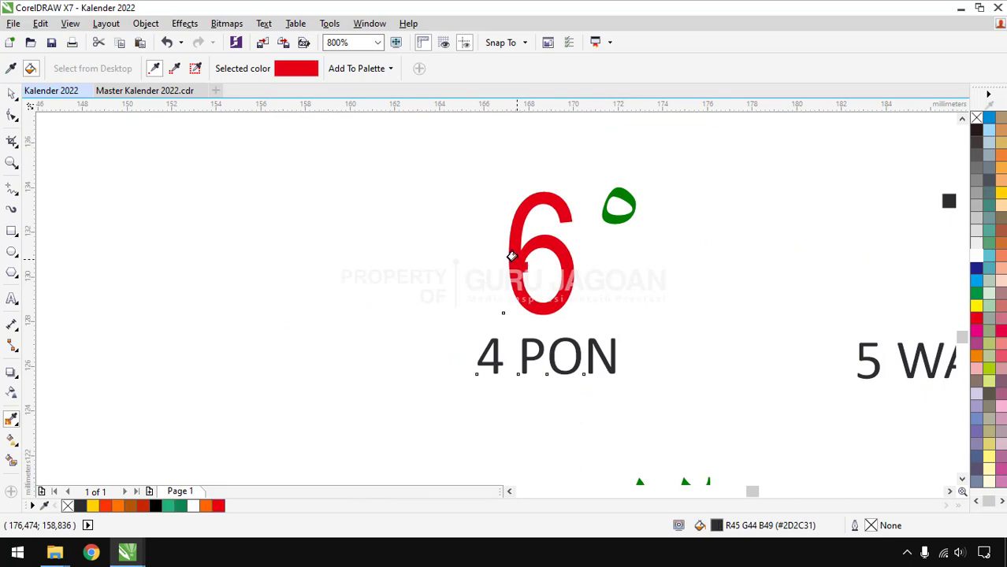
Step: Fill the whole group of February Minggu dates and captions with the sampled red
{"action": "scroll", "coordinate": [506, 257], "scroll_direction": "down", "scroll_amount": 4}
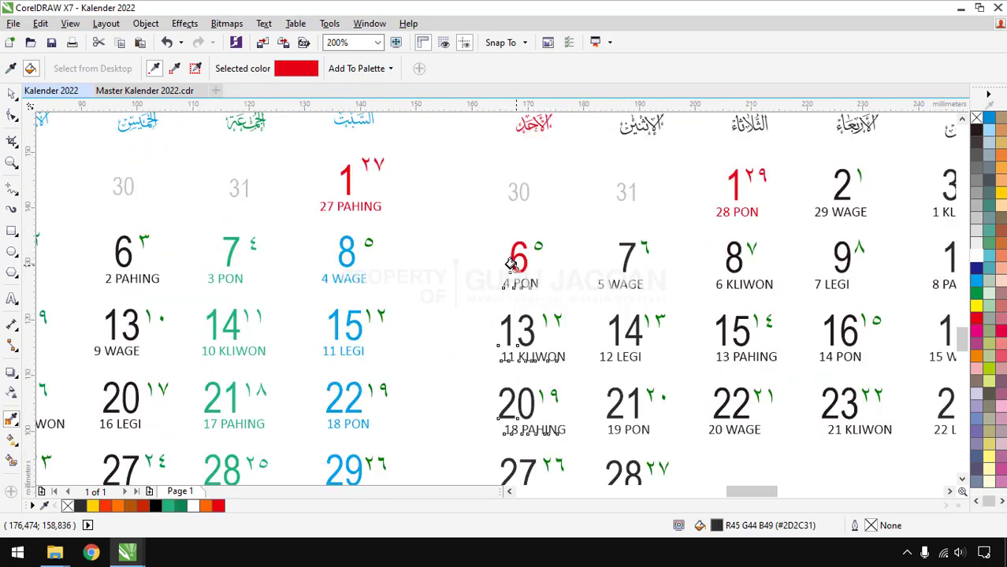
{"action": "left_click", "coordinate": [12, 95]}
{"action": "scroll", "coordinate": [525, 252], "scroll_direction": "down", "scroll_amount": 4}
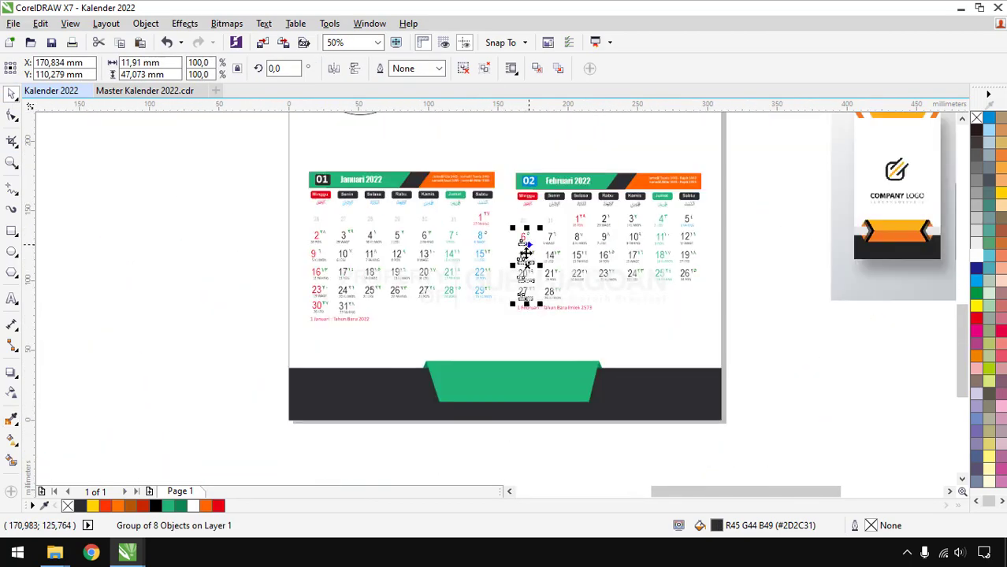
{"action": "left_click", "coordinate": [213, 462]}
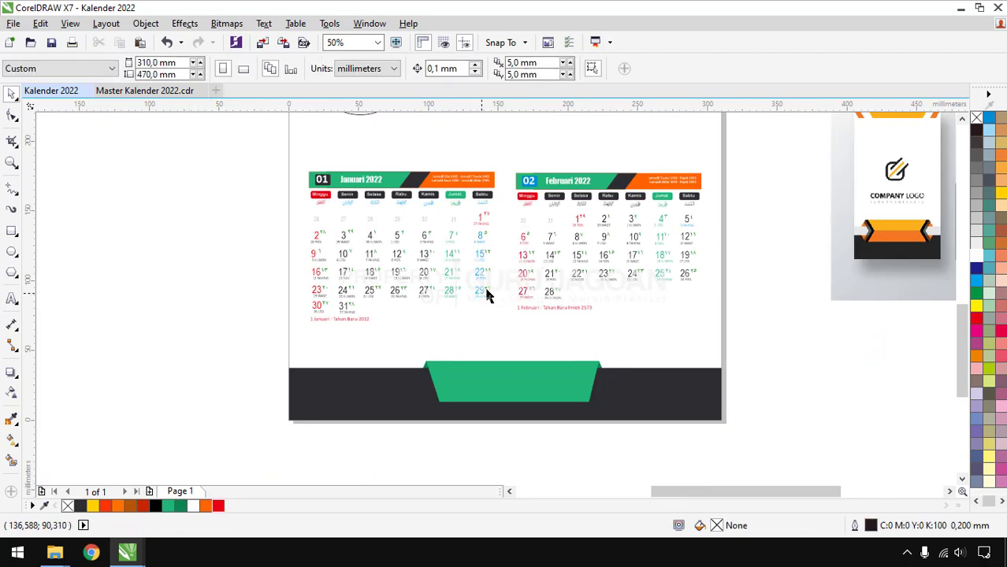
Step: Select the dates, Arabic numerals and captions from 3 January onward in the Senin, Selasa, Rabu, Kamis and Sabtu columns
{"action": "scroll", "coordinate": [509, 271], "scroll_direction": "up", "scroll_amount": 2}
{"action": "scroll", "coordinate": [208, 254], "scroll_direction": "down", "scroll_amount": 2}
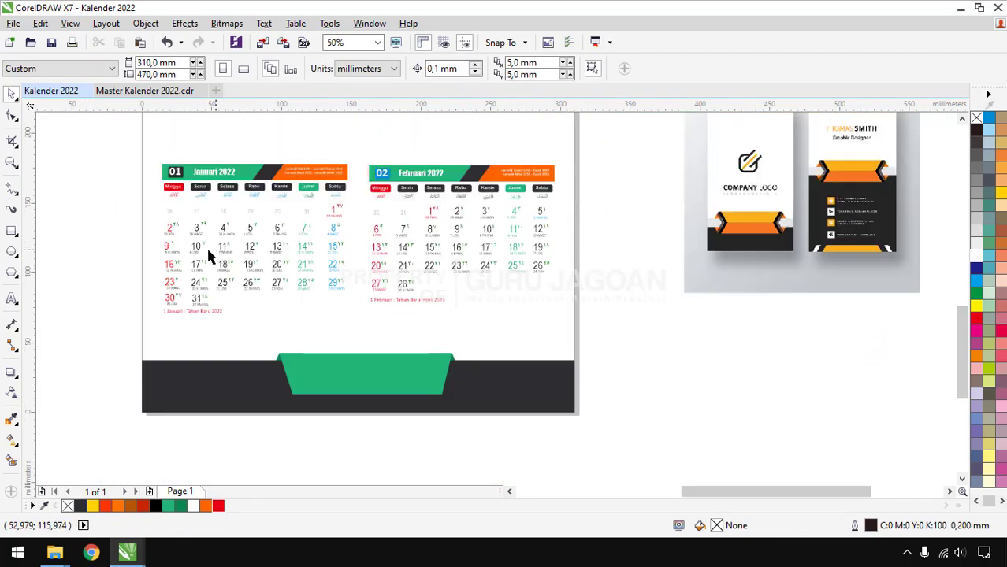
{"action": "scroll", "coordinate": [180, 247], "scroll_direction": "up", "scroll_amount": 2}
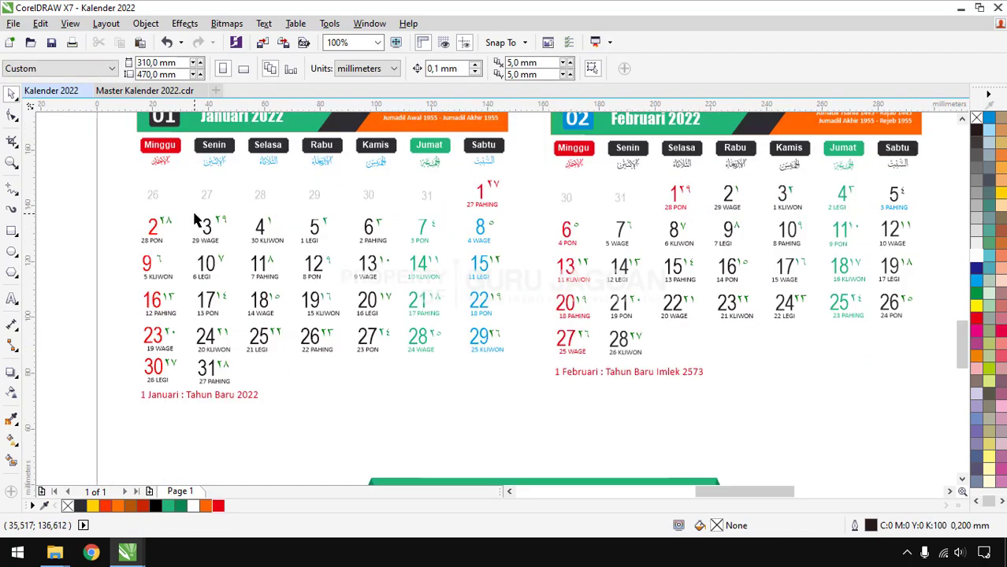
{"action": "left_click_drag", "start_coordinate": [197, 250], "coordinate": [244, 396]}
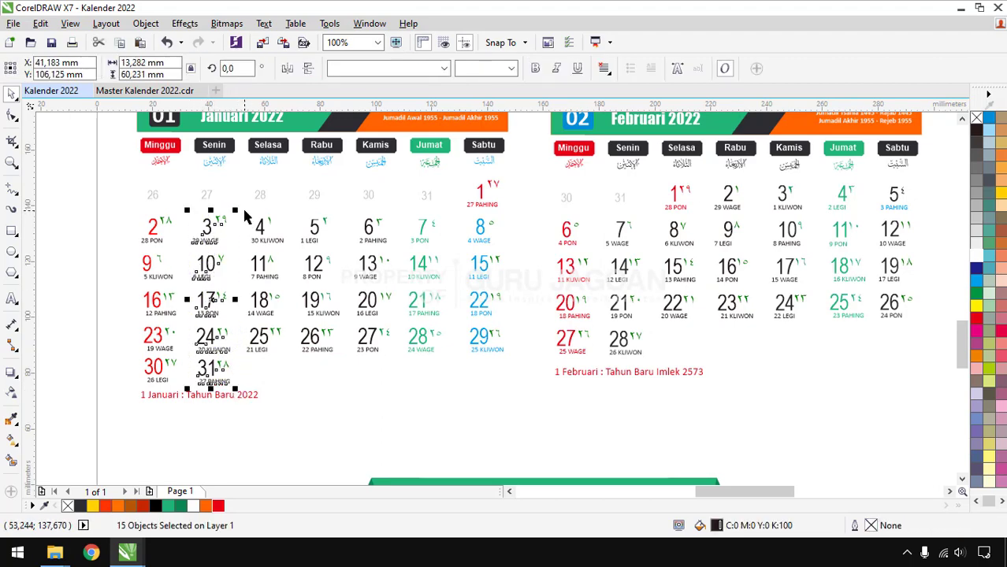
{"action": "left_click_drag", "start_coordinate": [244, 209], "coordinate": [290, 380]}
{"action": "left_click_drag", "start_coordinate": [298, 211], "coordinate": [350, 385]}
{"action": "left_click_drag", "start_coordinate": [356, 208], "coordinate": [395, 368]}
{"action": "left_click_drag", "start_coordinate": [460, 212], "coordinate": [466, 217]}
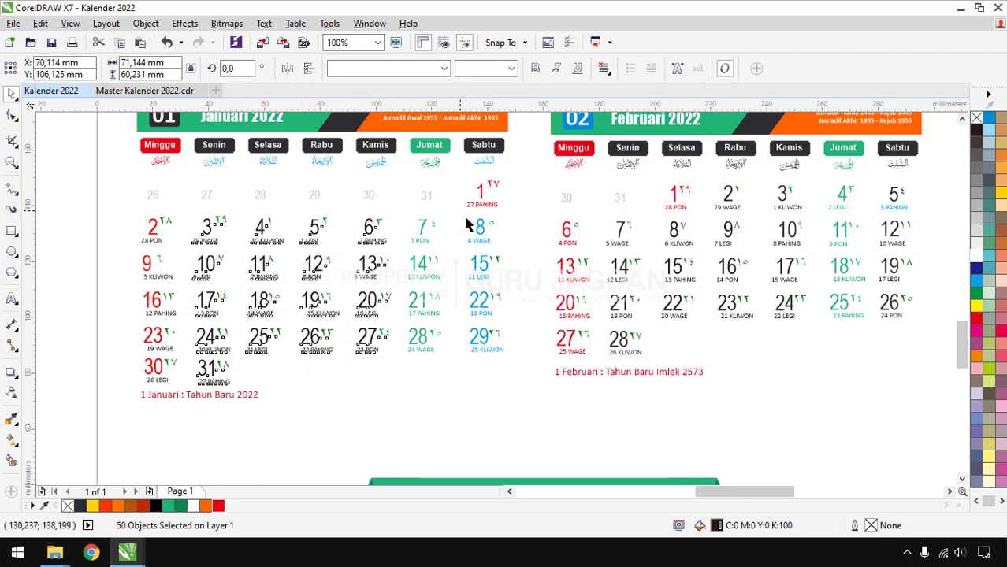
{"action": "left_click_drag", "start_coordinate": [516, 351], "coordinate": [517, 370]}
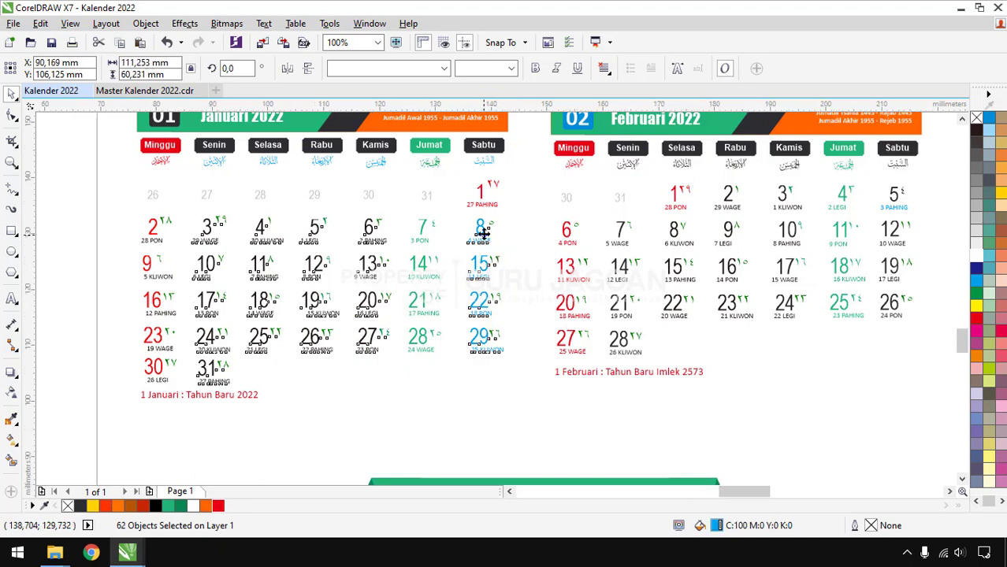
Step: Remove the Arabic numerals from the selected January weekday and Sabtu dates, keeping only the date numbers and captions selected
{"action": "scroll", "coordinate": [485, 220], "scroll_direction": "up", "scroll_amount": 3}
{"action": "scroll", "coordinate": [512, 175], "scroll_direction": "down", "scroll_amount": 1}
{"action": "left_click_drag", "start_coordinate": [550, 162], "coordinate": [488, 420]}
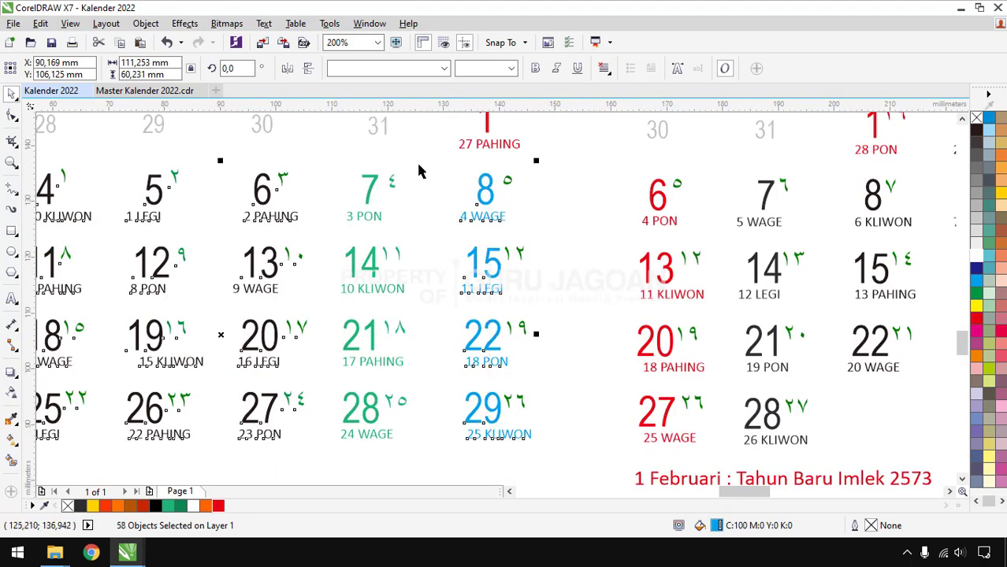
{"action": "left_click_drag", "start_coordinate": [319, 168], "coordinate": [267, 420]}
{"action": "left_click_drag", "start_coordinate": [203, 169], "coordinate": [156, 426]}
{"action": "scroll", "coordinate": [561, 251], "scroll_direction": "down", "scroll_amount": 2}
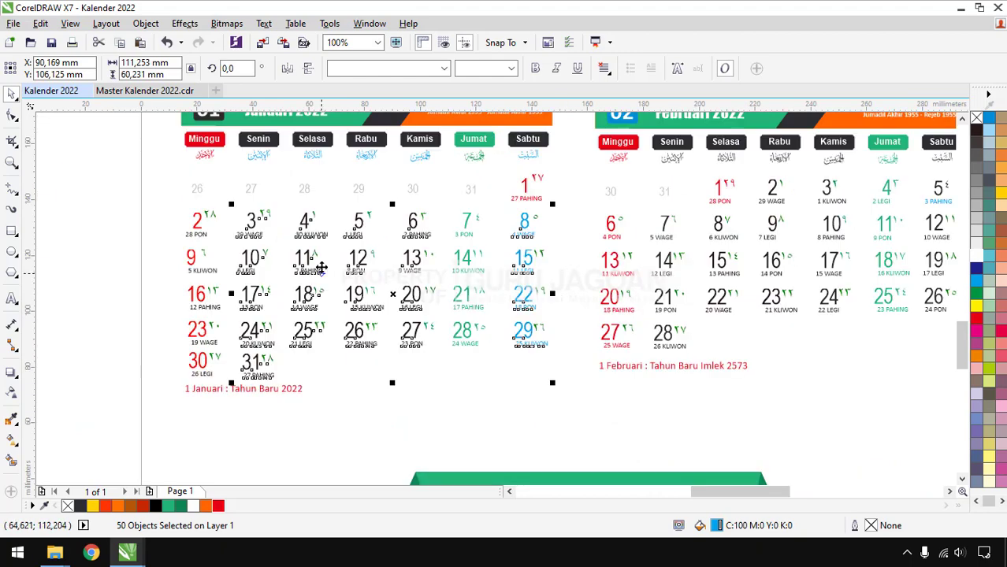
{"action": "scroll", "coordinate": [323, 268], "scroll_direction": "up", "scroll_amount": 2}
{"action": "left_click_drag", "start_coordinate": [298, 158], "coordinate": [348, 418]}
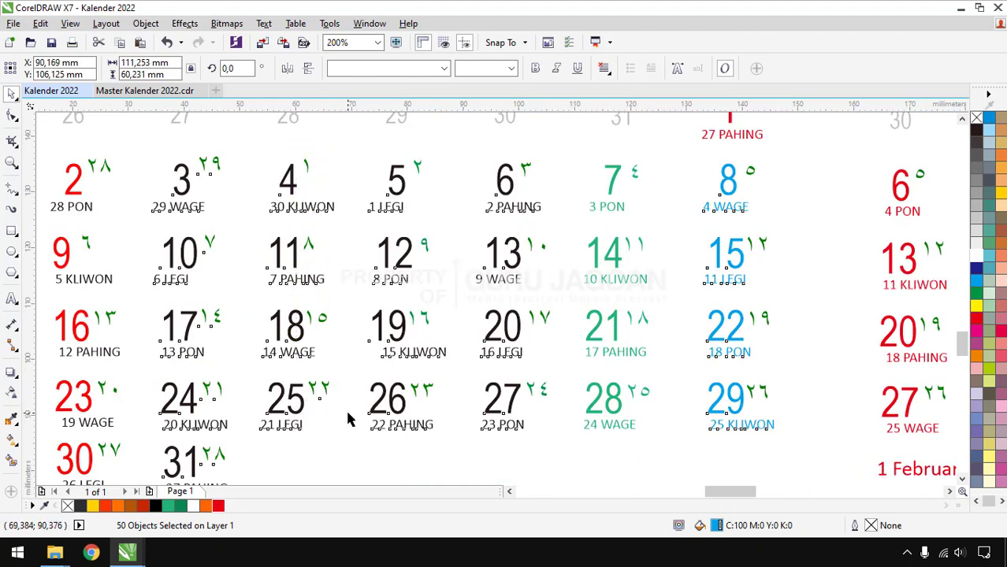
{"action": "left_click_drag", "start_coordinate": [194, 153], "coordinate": [248, 447]}
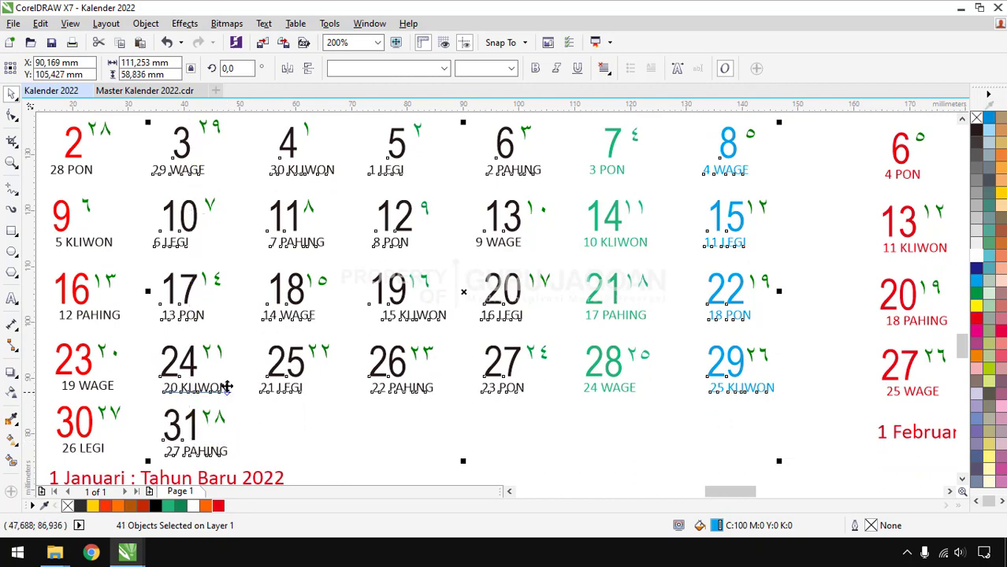
Step: Group the selected January weekday and Sabtu dates and captions and fill the group with the document palette's dark grey
{"action": "scroll", "coordinate": [267, 314], "scroll_direction": "down", "scroll_amount": 3}
{"action": "key", "text": "ctrl+g"}
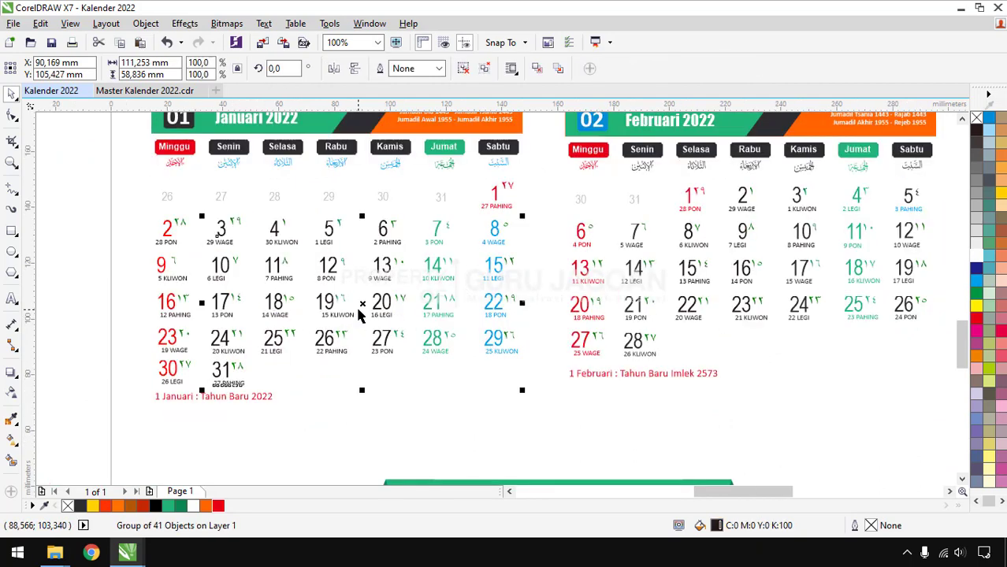
{"action": "left_click", "coordinate": [81, 507]}
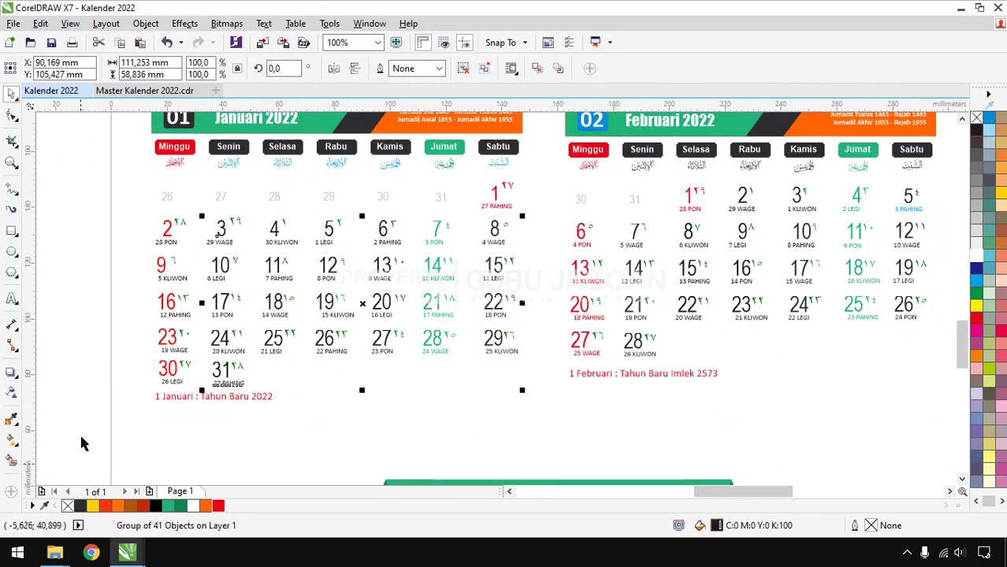
{"action": "left_click", "coordinate": [73, 359]}
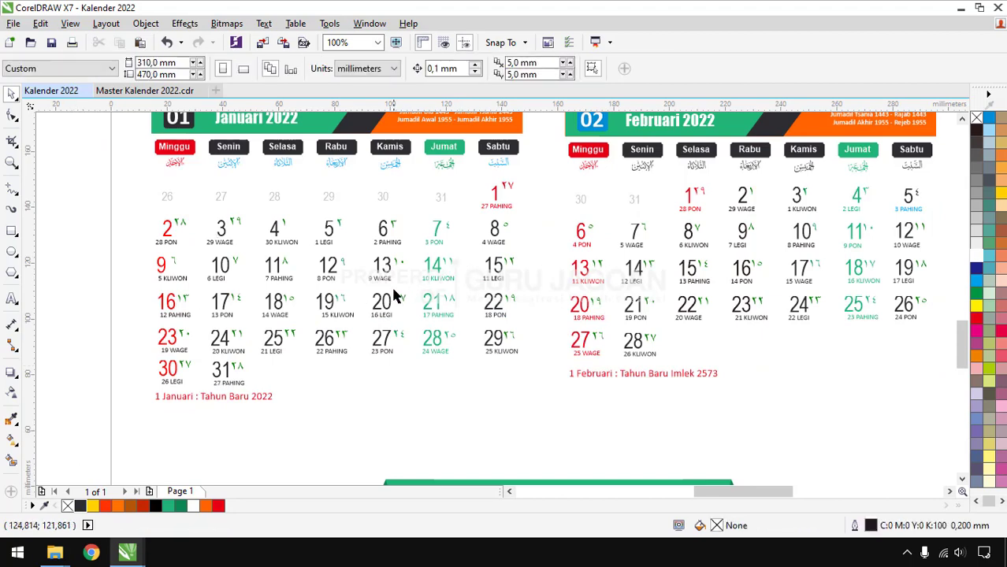
Step: Fill the rounded badge behind the February number 02 with the dark grey #2D2C31
{"action": "scroll", "coordinate": [389, 283], "scroll_direction": "down", "scroll_amount": 4}
{"action": "scroll", "coordinate": [464, 372], "scroll_direction": "up", "scroll_amount": 2}
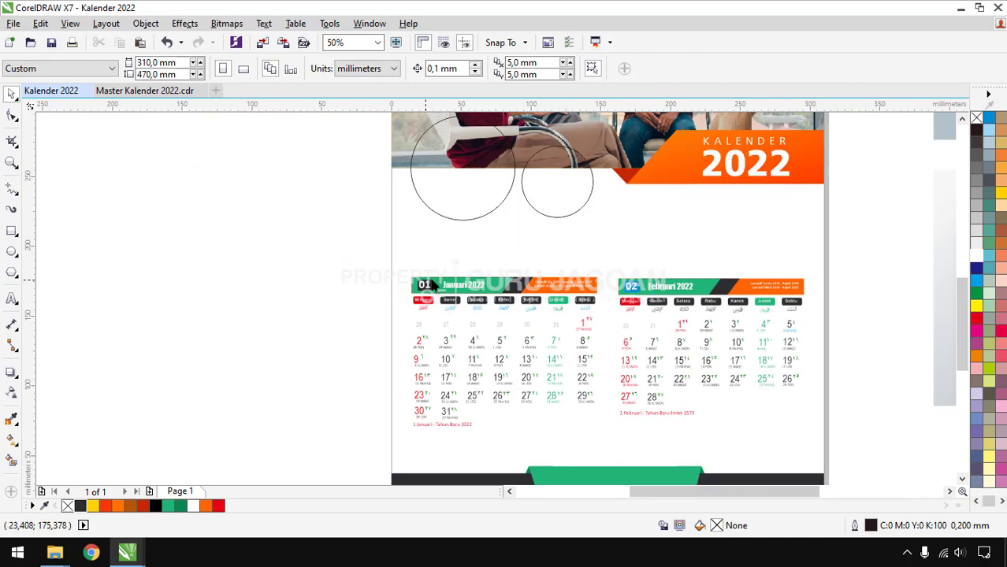
{"action": "scroll", "coordinate": [618, 296], "scroll_direction": "up", "scroll_amount": 5}
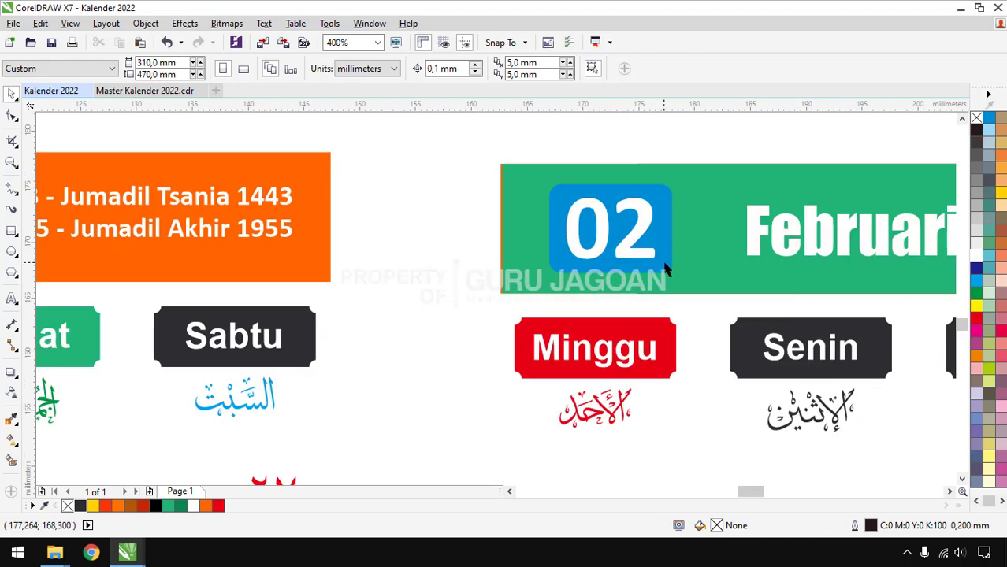
{"action": "left_click", "coordinate": [665, 269]}
{"action": "left_click", "coordinate": [79, 506]}
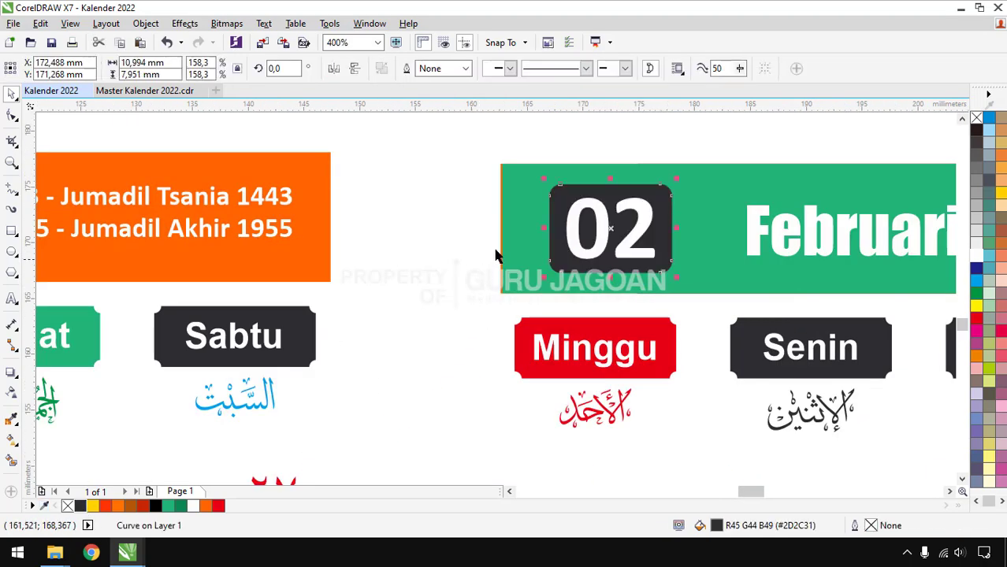
Step: Widen the green February banner slightly at its outer edge to about 73.3 mm, covering the orange sliver beside it
{"action": "left_click", "coordinate": [515, 228]}
{"action": "scroll", "coordinate": [504, 229], "scroll_direction": "up", "scroll_amount": 2}
{"action": "left_click_drag", "start_coordinate": [481, 227], "coordinate": [479, 227]}
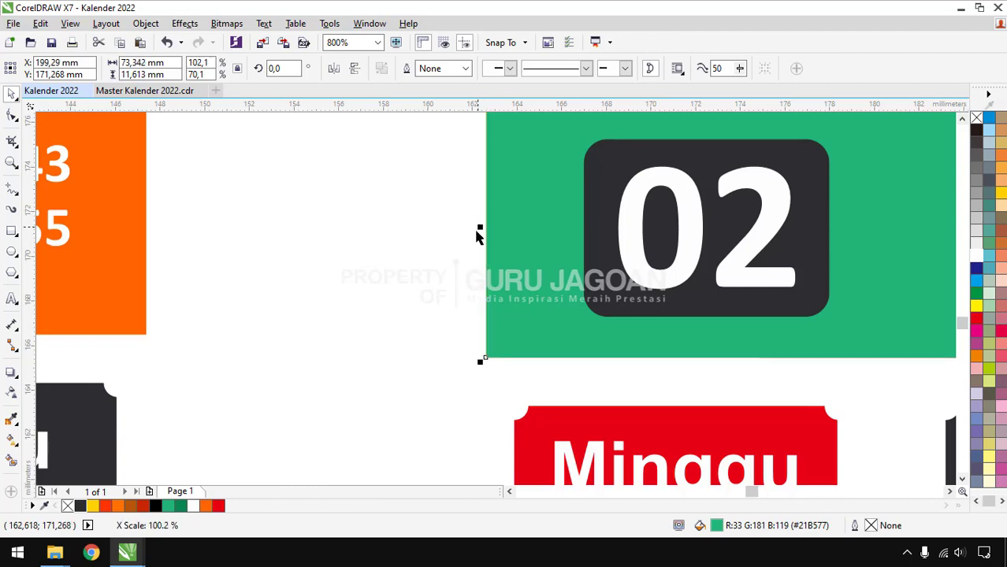
{"action": "scroll", "coordinate": [552, 227], "scroll_direction": "down", "scroll_amount": 3}
{"action": "scroll", "coordinate": [146, 225], "scroll_direction": "up", "scroll_amount": 3}
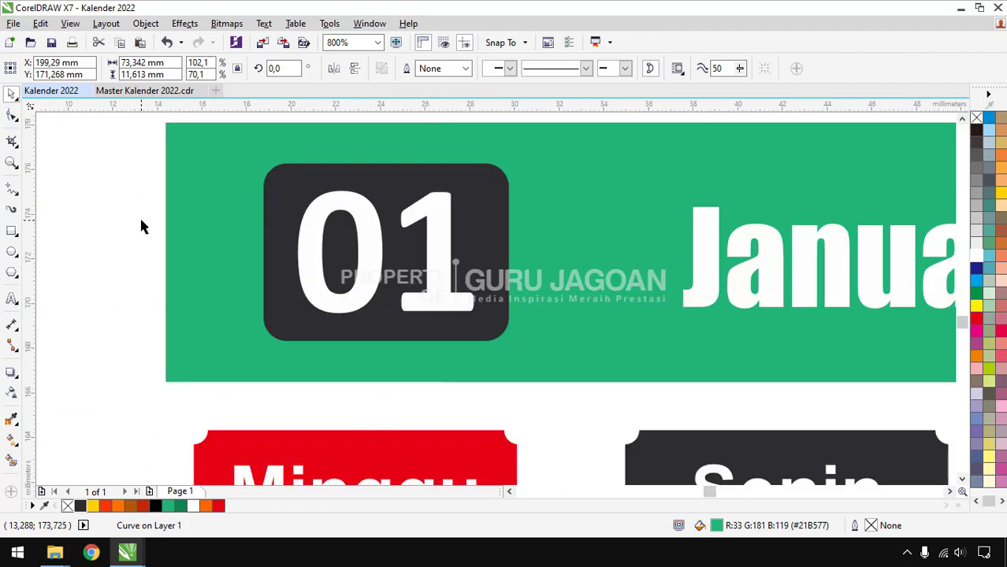
{"action": "scroll", "coordinate": [139, 224], "scroll_direction": "down", "scroll_amount": 3}
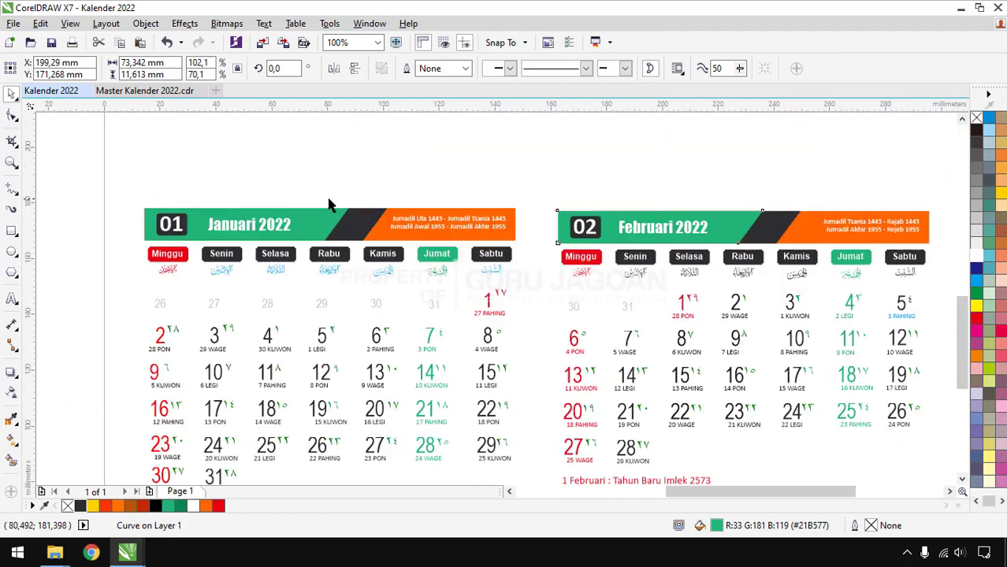
{"action": "scroll", "coordinate": [340, 201], "scroll_direction": "down", "scroll_amount": 1}
{"action": "left_click", "coordinate": [664, 183]}
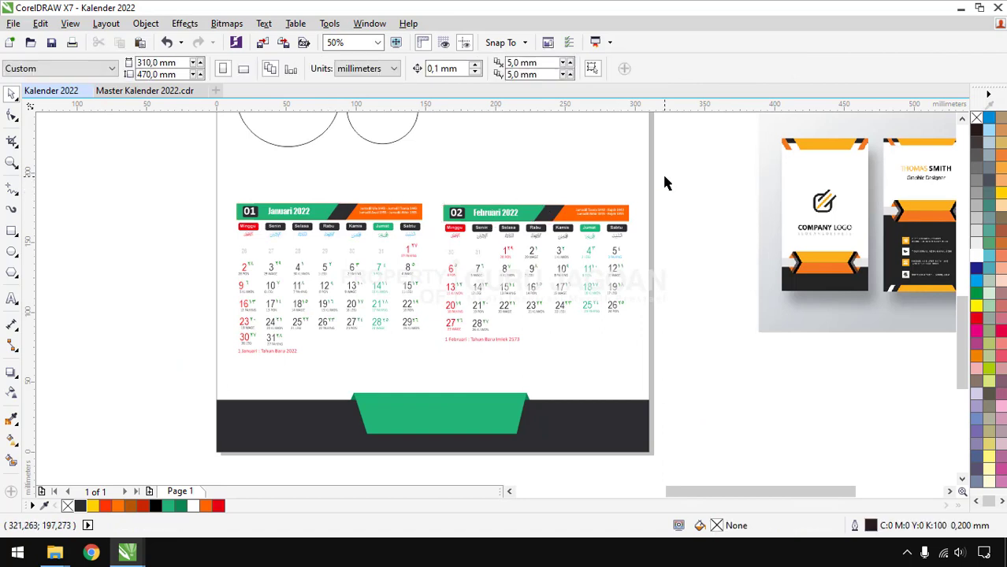
{"action": "left_click_drag", "start_coordinate": [186, 175], "coordinate": [438, 387]}
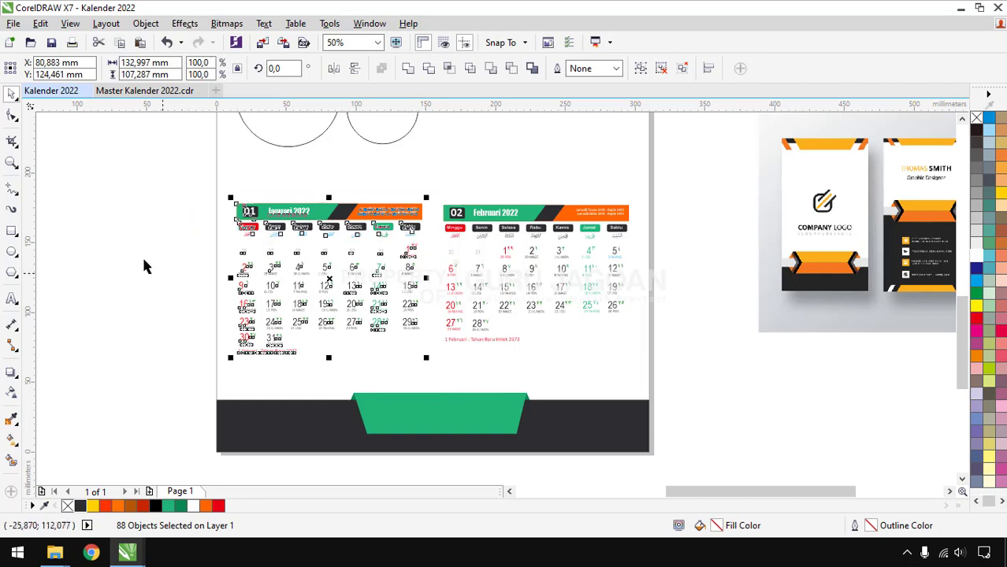
{"action": "left_click", "coordinate": [250, 360]}
{"action": "scroll", "coordinate": [259, 354], "scroll_direction": "up", "scroll_amount": 1}
{"action": "scroll", "coordinate": [259, 355], "scroll_direction": "down", "scroll_amount": 1}
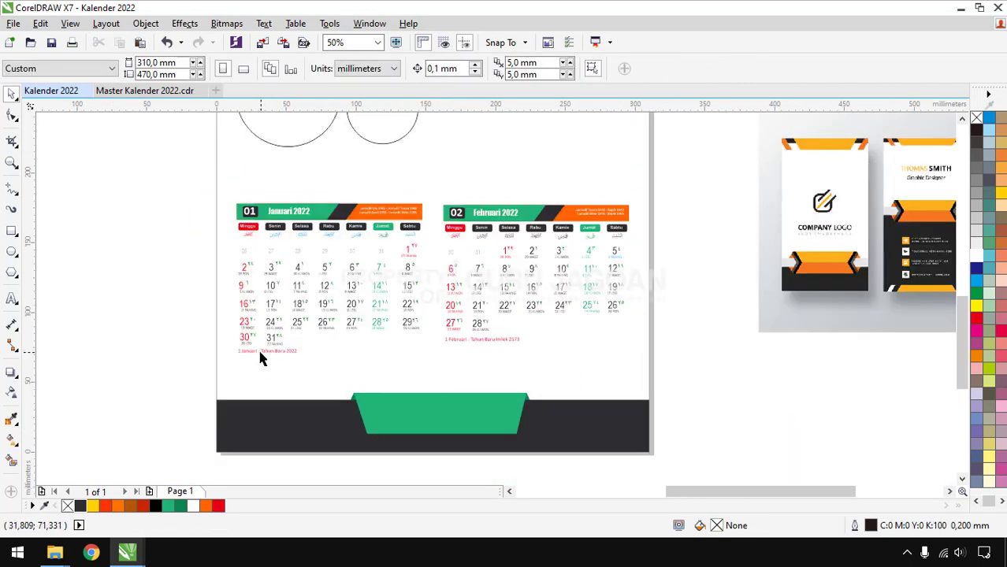
{"action": "scroll", "coordinate": [262, 359], "scroll_direction": "up", "scroll_amount": 1}
{"action": "scroll", "coordinate": [259, 354], "scroll_direction": "down", "scroll_amount": 1}
Step: Group all objects of the January 2022 calendar block, and group all objects of the February 2022 block separately
{"action": "left_click_drag", "start_coordinate": [195, 184], "coordinate": [434, 387]}
{"action": "key", "text": "ctrl+g"}
{"action": "left_click_drag", "start_coordinate": [701, 180], "coordinate": [427, 361]}
{"action": "key", "text": "ctrl+g"}
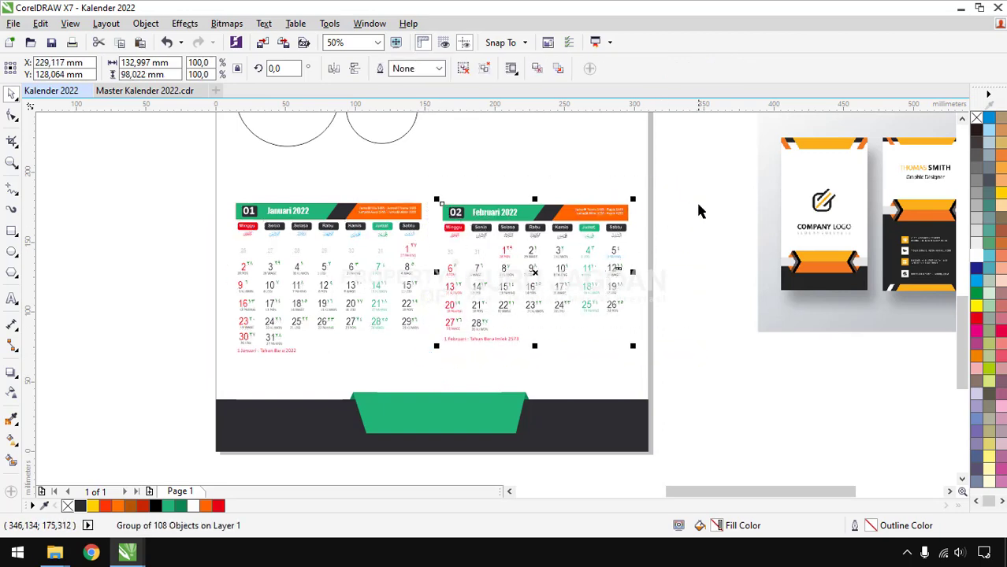
{"action": "left_click", "coordinate": [698, 212]}
Step: Move the January and February calendar groups together about 15 mm down, closer to the dark footer band
{"action": "scroll", "coordinate": [290, 285], "scroll_direction": "up", "scroll_amount": 1}
{"action": "left_click", "coordinate": [359, 150]}
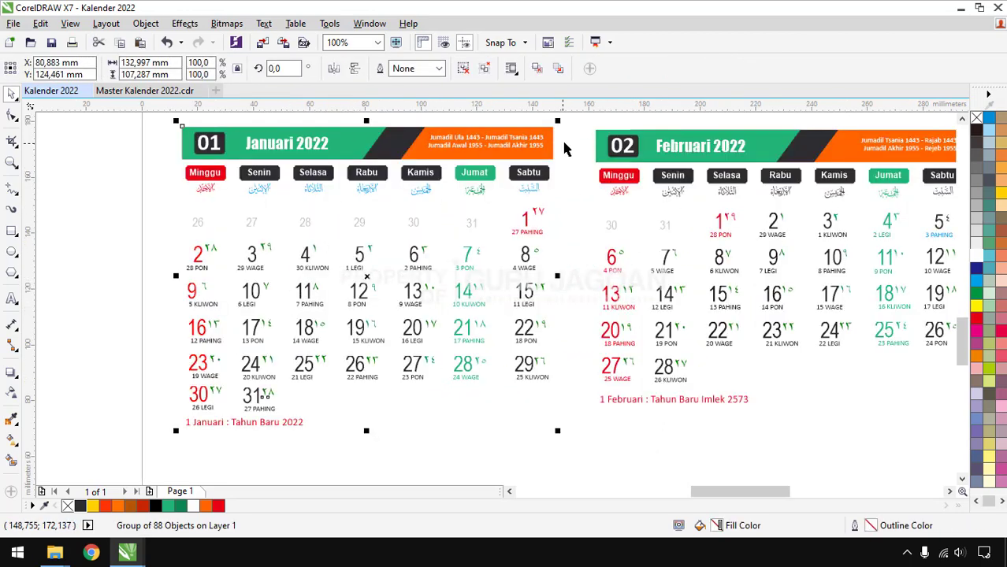
{"action": "left_click", "coordinate": [635, 148], "text": "shift"}
{"action": "scroll", "coordinate": [482, 160], "scroll_direction": "down", "scroll_amount": 2}
{"action": "scroll", "coordinate": [463, 225], "scroll_direction": "up", "scroll_amount": 1}
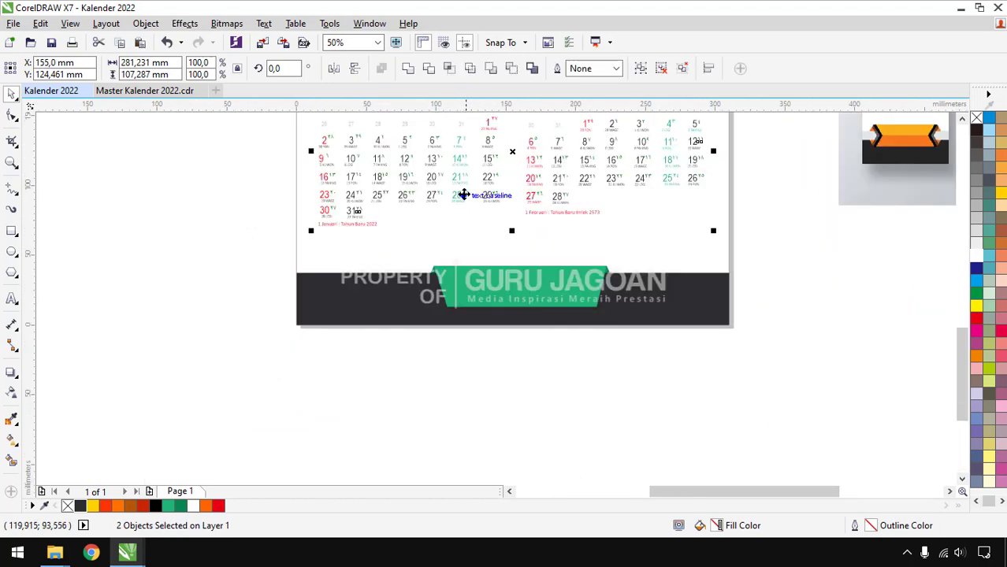
{"action": "left_click_drag", "start_coordinate": [464, 194], "coordinate": [463, 216]}
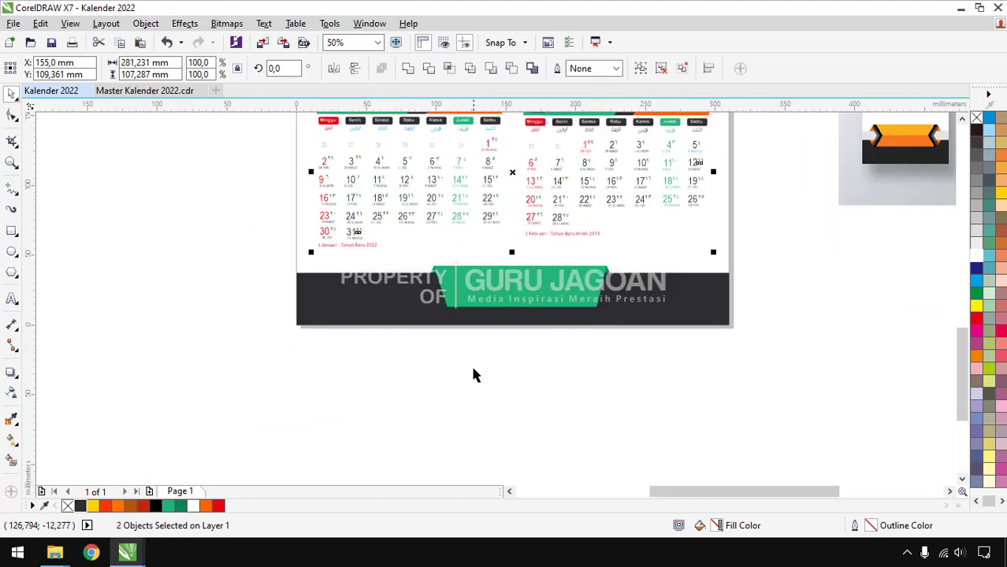
{"action": "left_click", "coordinate": [473, 375]}
Step: Enlarge both outlined circles below the cover photo together to about 120%, roughly 156.8 mm across in total
{"action": "scroll", "coordinate": [419, 414], "scroll_direction": "down", "scroll_amount": 1}
{"action": "scroll", "coordinate": [454, 243], "scroll_direction": "up", "scroll_amount": 1}
{"action": "scroll", "coordinate": [441, 204], "scroll_direction": "down", "scroll_amount": 1}
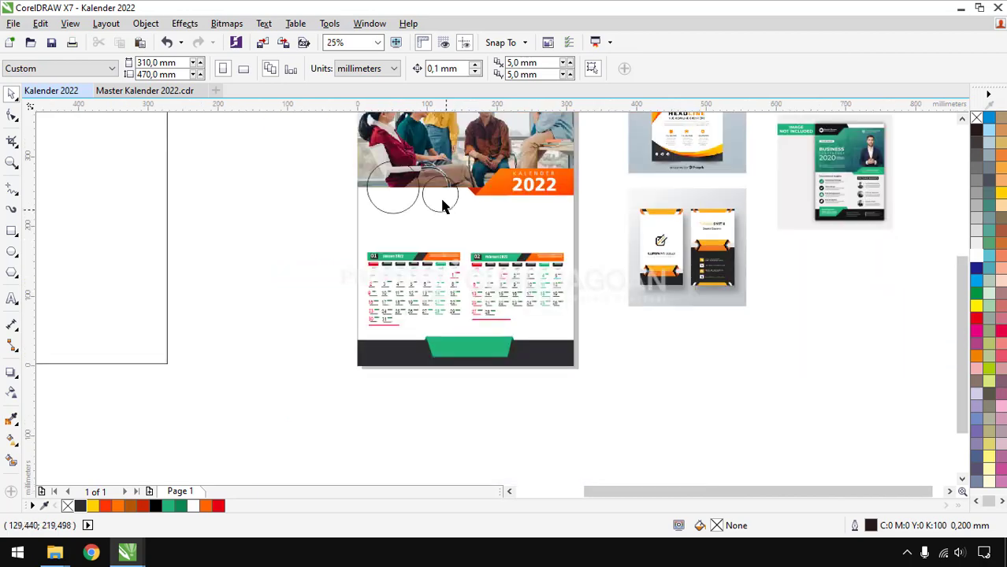
{"action": "scroll", "coordinate": [441, 204], "scroll_direction": "up", "scroll_amount": 1}
{"action": "scroll", "coordinate": [429, 269], "scroll_direction": "down", "scroll_amount": 1}
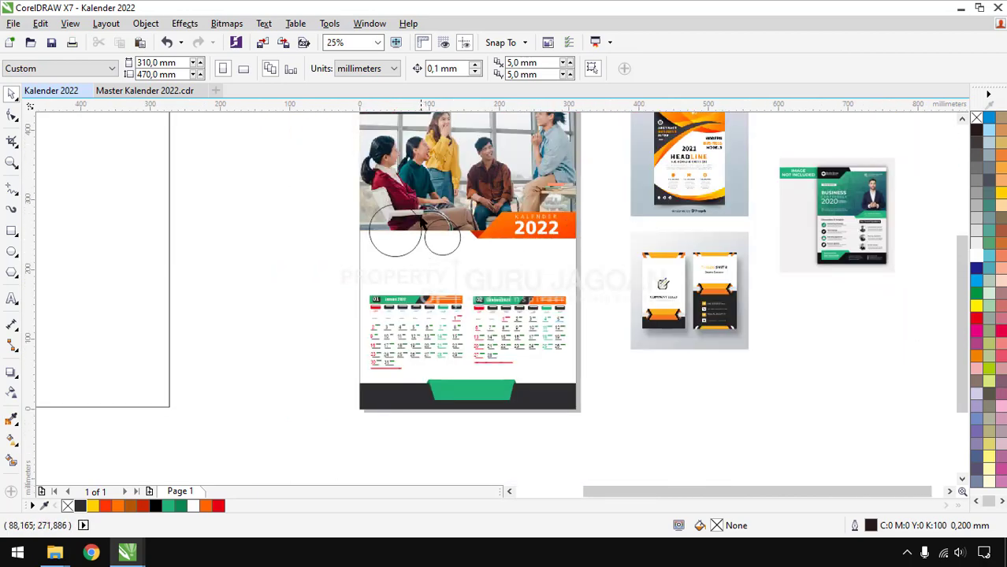
{"action": "scroll", "coordinate": [419, 221], "scroll_direction": "up", "scroll_amount": 1}
{"action": "left_click", "coordinate": [398, 219]}
{"action": "left_click", "coordinate": [492, 289], "text": "shift"}
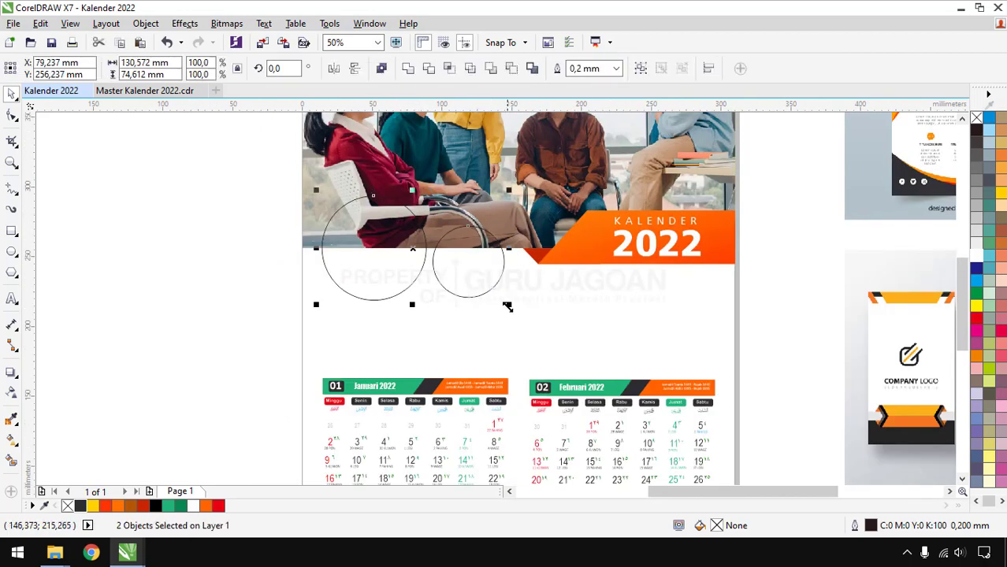
{"action": "left_click_drag", "start_coordinate": [505, 301], "coordinate": [543, 338]}
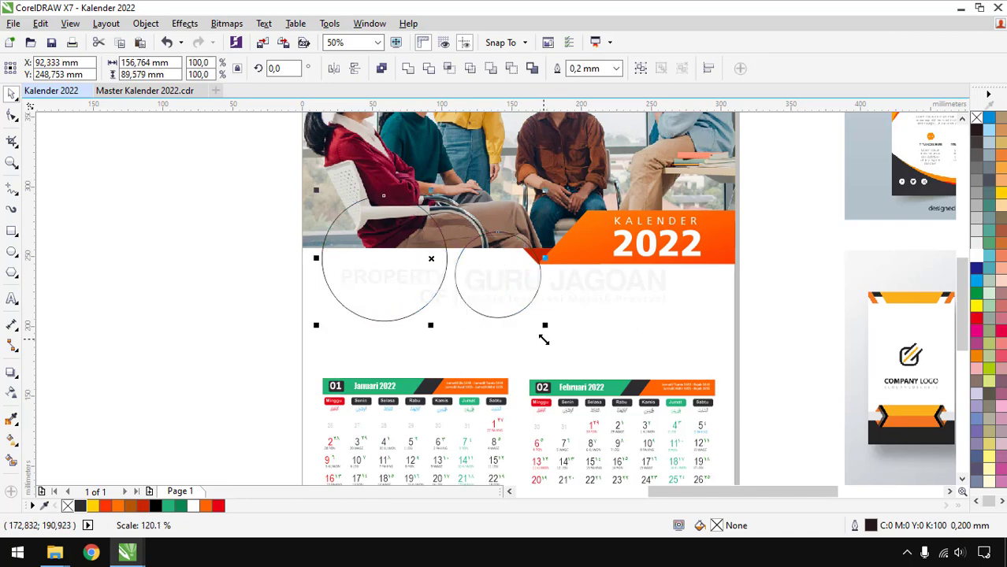
{"action": "left_click", "coordinate": [206, 291]}
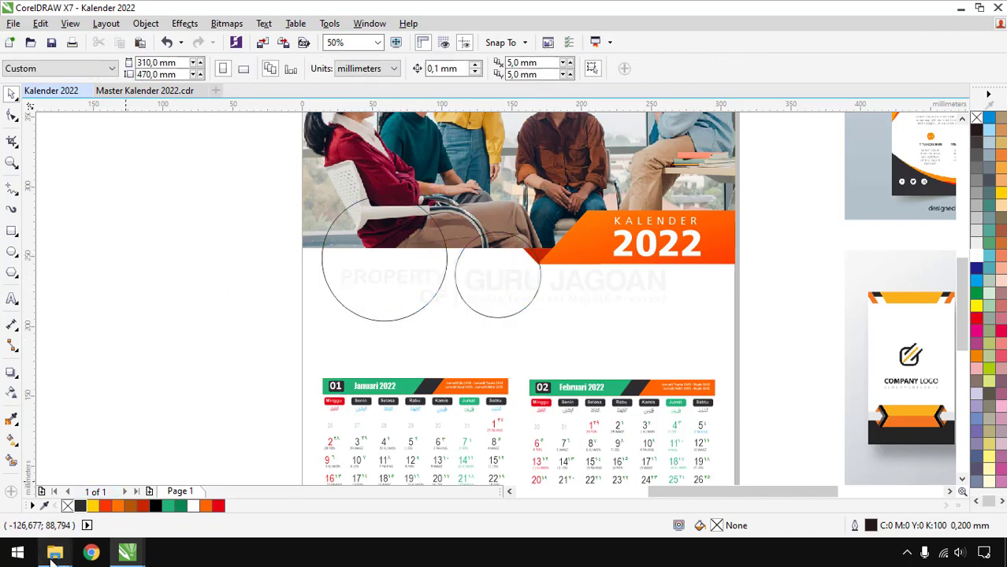
Step: Bring foto (5).jpg from the gambar folder into the CorelDRAW drawing, scale it to about 27.6% and place it above the calendar page
{"action": "mouse_move", "coordinate": [56, 558]}
{"action": "left_click", "coordinate": [203, 494]}
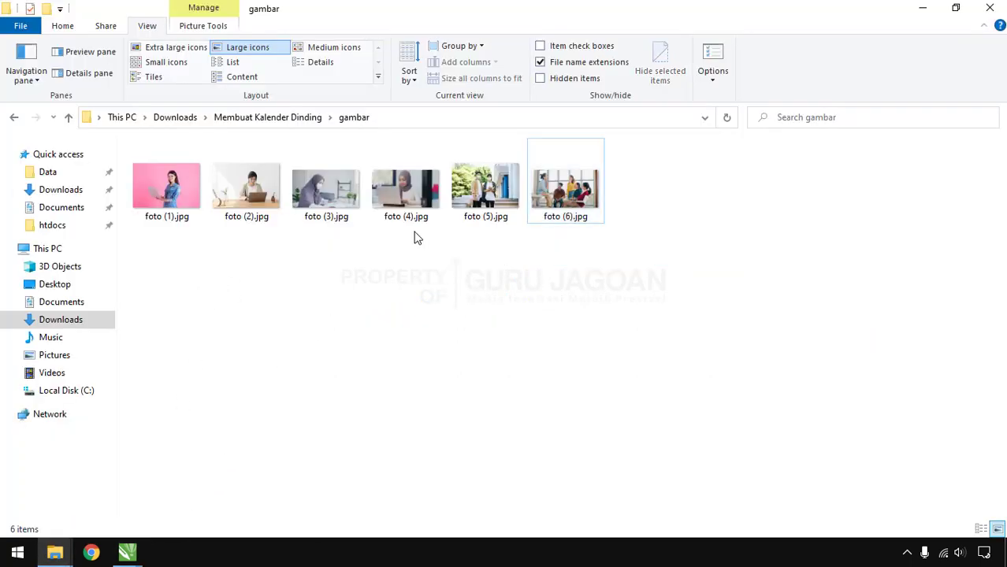
{"action": "left_click_drag", "start_coordinate": [490, 199], "coordinate": [165, 314]}
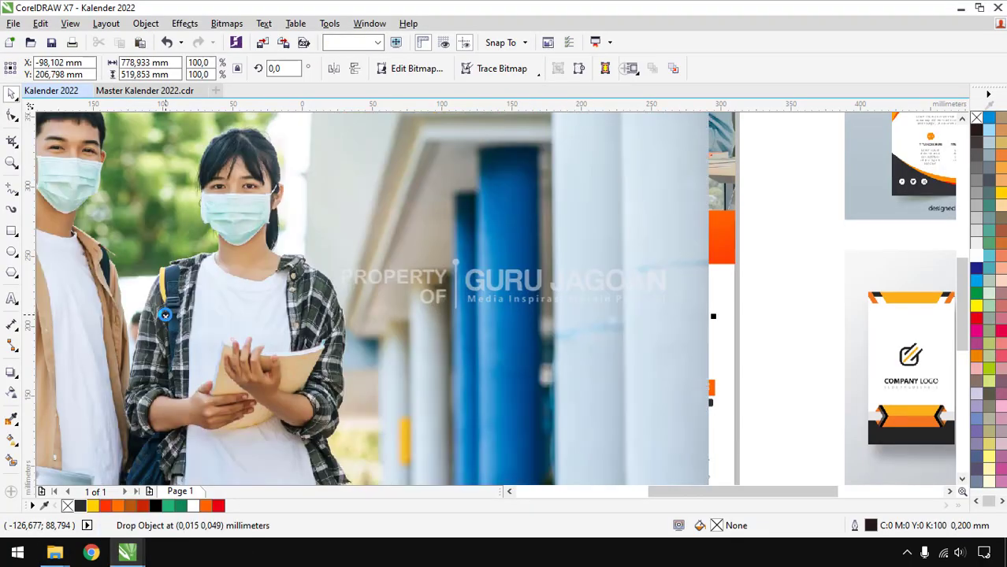
{"action": "scroll", "coordinate": [165, 315], "scroll_direction": "down", "scroll_amount": 3}
{"action": "left_click_drag", "start_coordinate": [295, 229], "coordinate": [284, 179]}
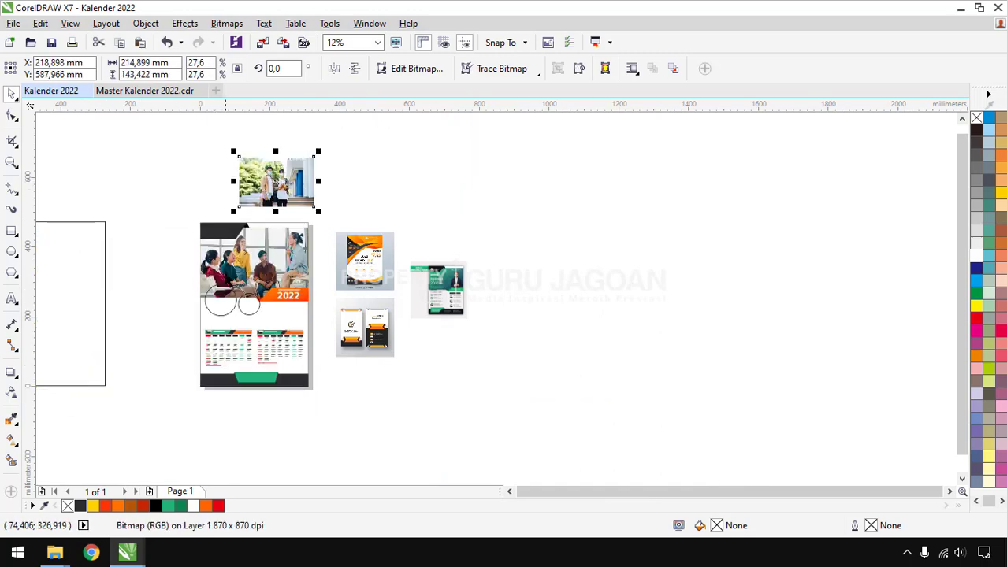
Step: PowerClip the photo of the two masked students inside the larger circle below the cover photo
{"action": "scroll", "coordinate": [280, 167], "scroll_direction": "up", "scroll_amount": 2}
{"action": "right_click", "coordinate": [290, 120]}
{"action": "left_click", "coordinate": [353, 129]}
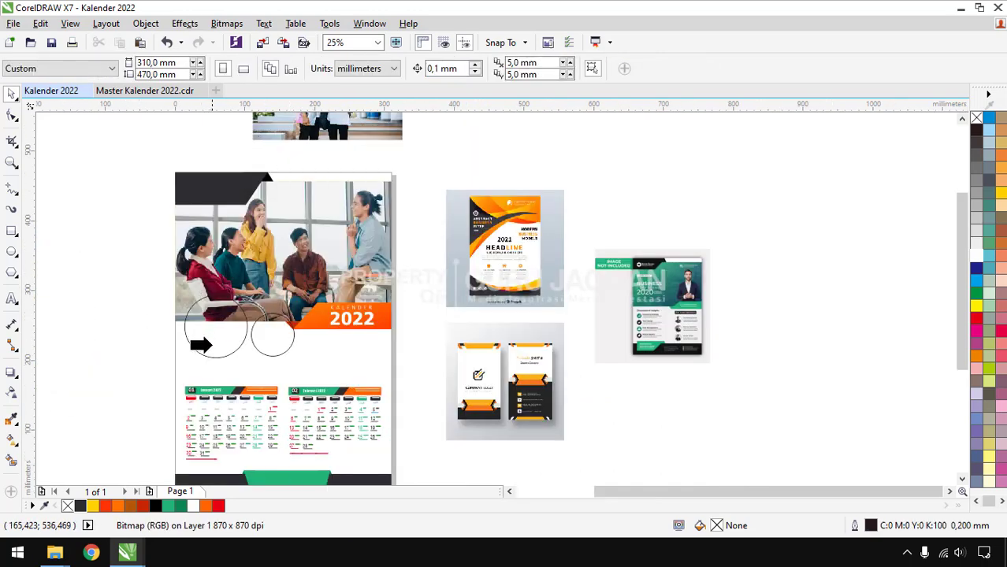
{"action": "left_click", "coordinate": [193, 338]}
Step: Bring foto (4).jpg from the gambar folder into the CorelDRAW drawing, placing it beside the calendar page above the green reference flyer
{"action": "left_click", "coordinate": [55, 553]}
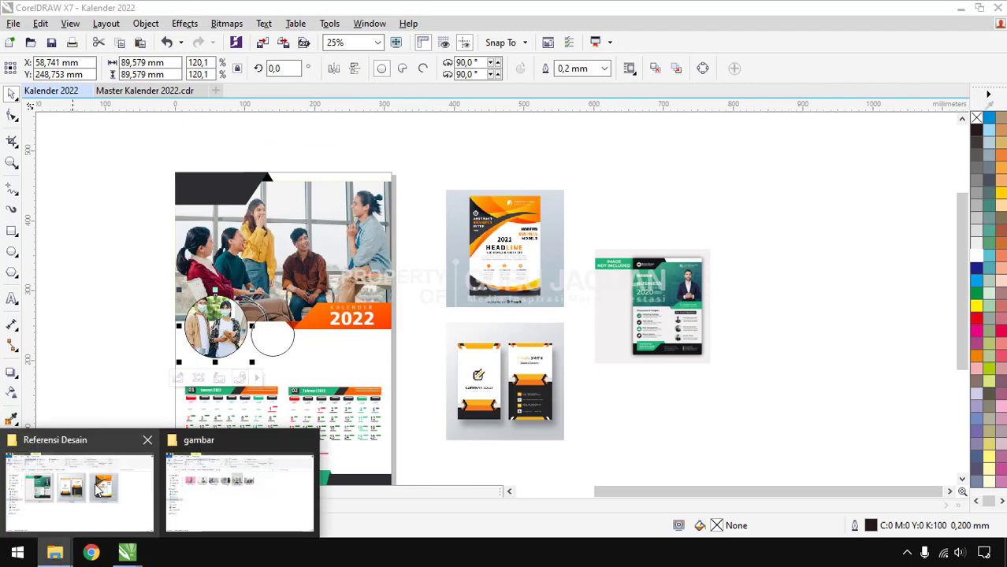
{"action": "left_click", "coordinate": [79, 483]}
{"action": "left_click", "coordinate": [55, 554]}
{"action": "left_click", "coordinate": [237, 483]}
{"action": "left_click", "coordinate": [394, 352]}
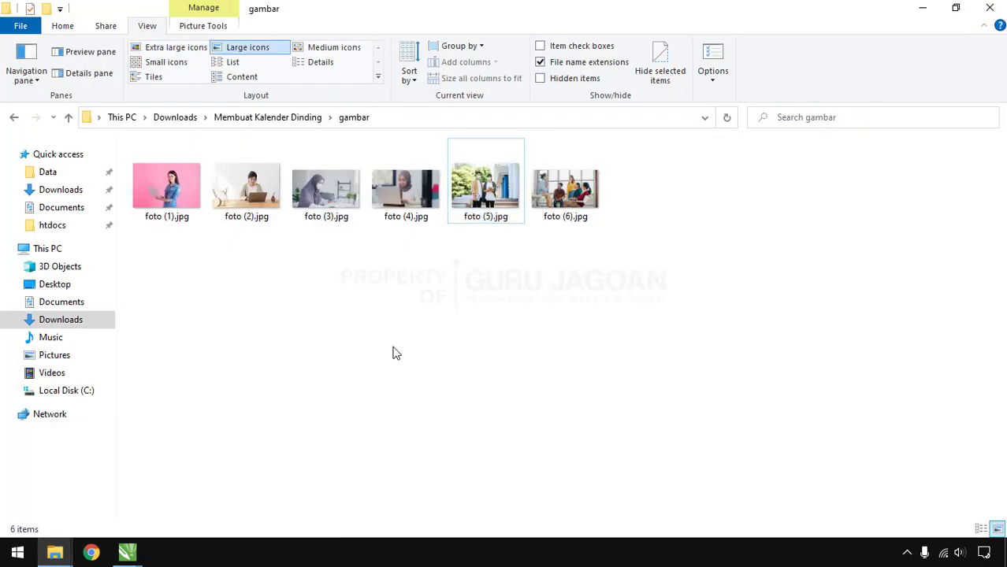
{"action": "left_click", "coordinate": [401, 199]}
{"action": "left_click_drag", "start_coordinate": [409, 227], "coordinate": [670, 187]}
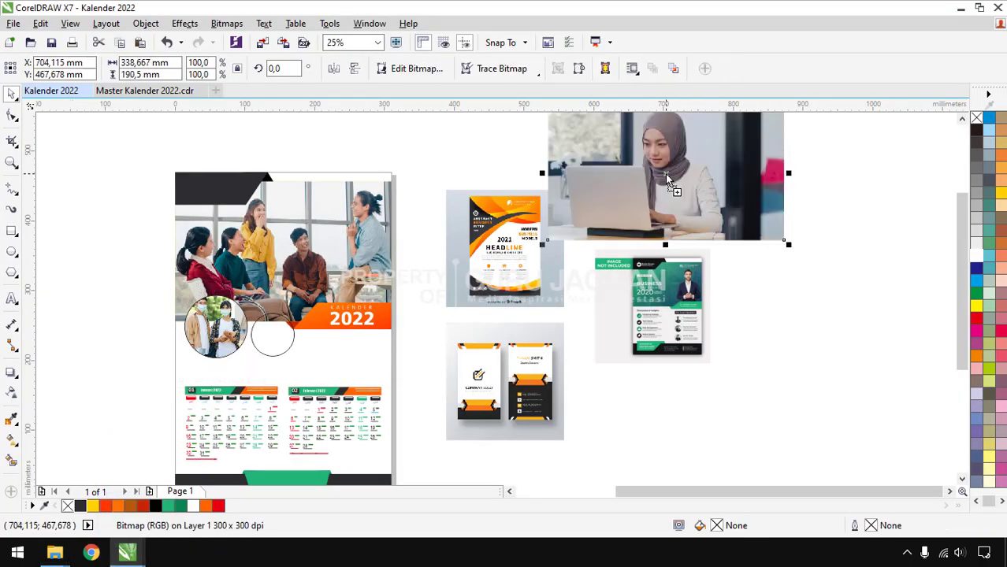
Step: PowerClip the photo of the woman at the laptop inside the smaller circle
{"action": "right_click", "coordinate": [669, 186]}
{"action": "left_click", "coordinate": [696, 129]}
{"action": "left_click", "coordinate": [268, 351]}
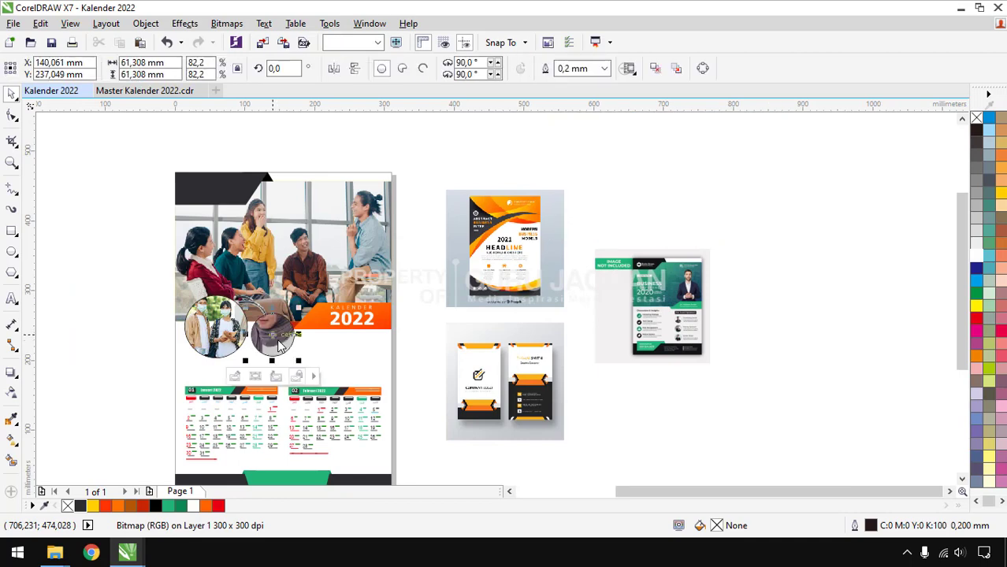
Step: Scale the masked students' photo inside the larger circle to about 19.7% and shift it slightly so both students fit the frame
{"action": "scroll", "coordinate": [208, 327], "scroll_direction": "up", "scroll_amount": 1}
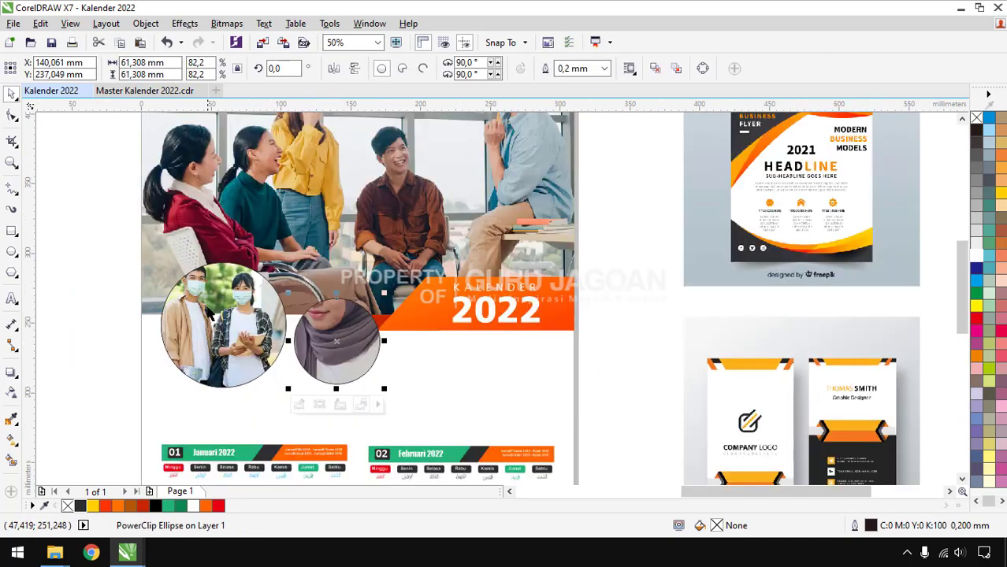
{"action": "left_click", "coordinate": [223, 263], "text": "ctrl"}
{"action": "scroll", "coordinate": [148, 264], "scroll_direction": "down", "scroll_amount": 1}
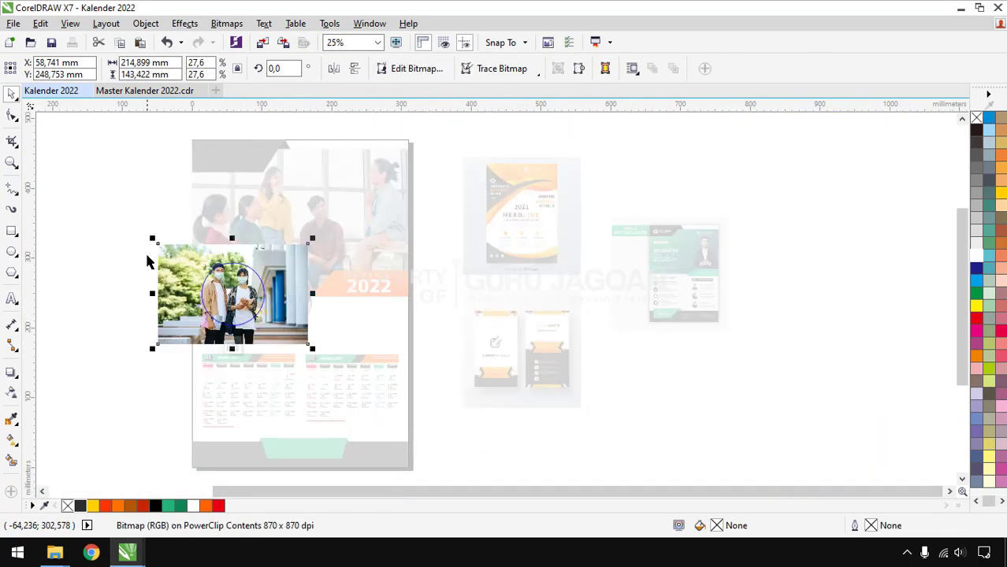
{"action": "scroll", "coordinate": [160, 243], "scroll_direction": "up", "scroll_amount": 1}
{"action": "left_click_drag", "start_coordinate": [161, 227], "coordinate": [205, 254]}
{"action": "scroll", "coordinate": [305, 306], "scroll_direction": "up", "scroll_amount": 1}
{"action": "left_click_drag", "start_coordinate": [329, 318], "coordinate": [337, 318]}
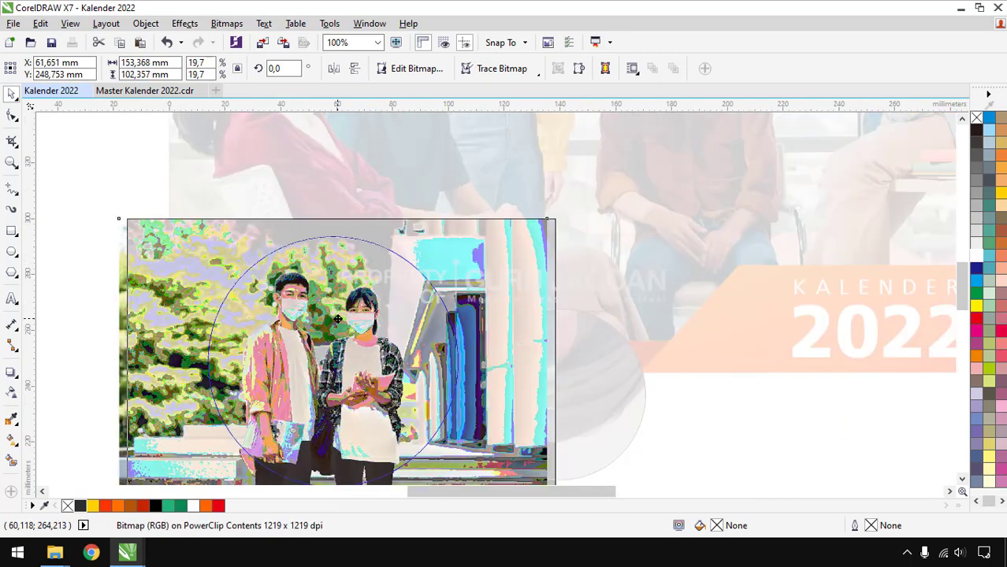
{"action": "left_click", "coordinate": [125, 173], "text": "ctrl"}
{"action": "scroll", "coordinate": [271, 220], "scroll_direction": "down", "scroll_amount": 1}
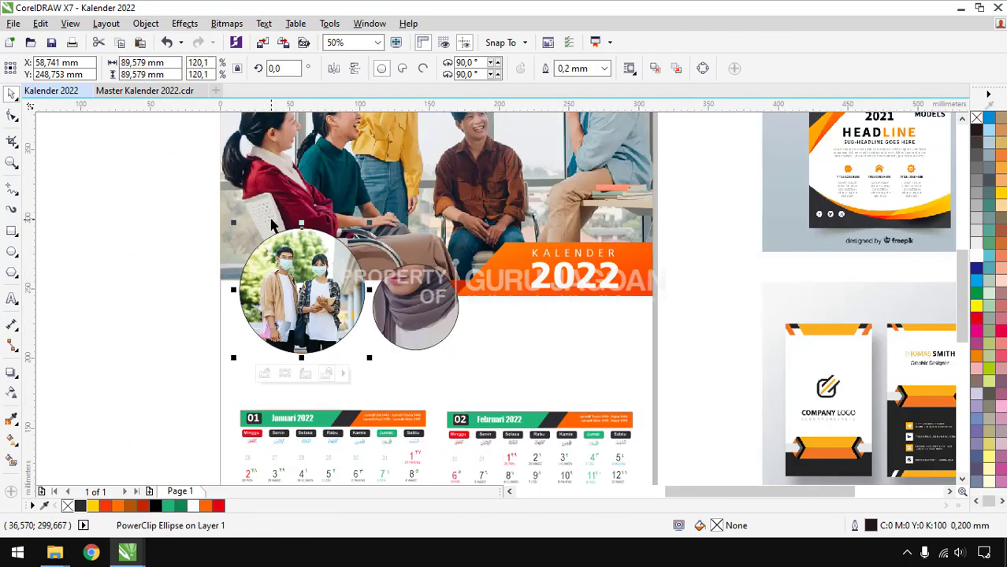
Step: Scale the laptop photo inside the smaller circle to about 34.5% and reposition it so the woman sits within the frame
{"action": "left_click", "coordinate": [432, 312]}
{"action": "left_click", "coordinate": [415, 369]}
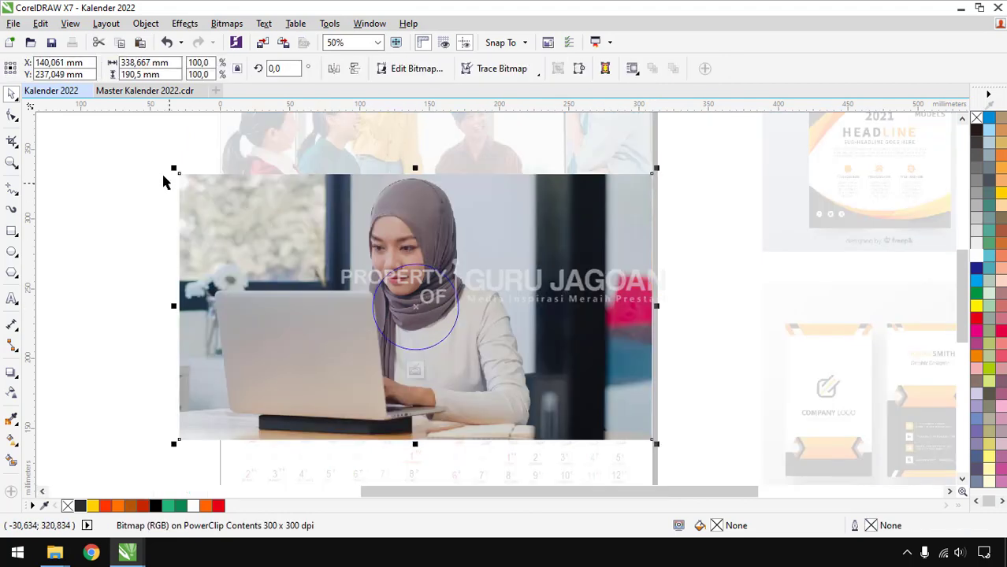
{"action": "left_click_drag", "start_coordinate": [175, 169], "coordinate": [288, 234]}
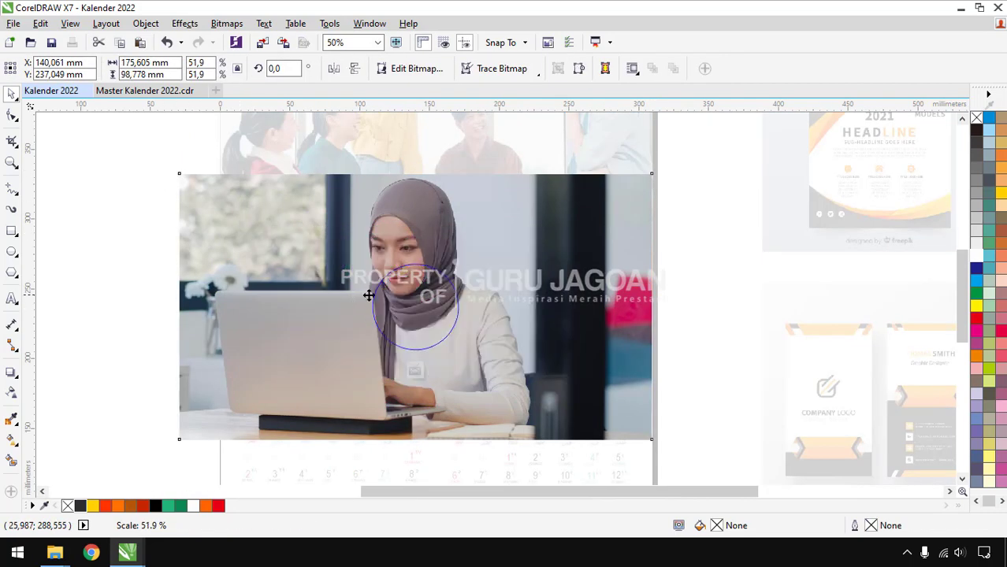
{"action": "left_click_drag", "start_coordinate": [415, 281], "coordinate": [421, 295]}
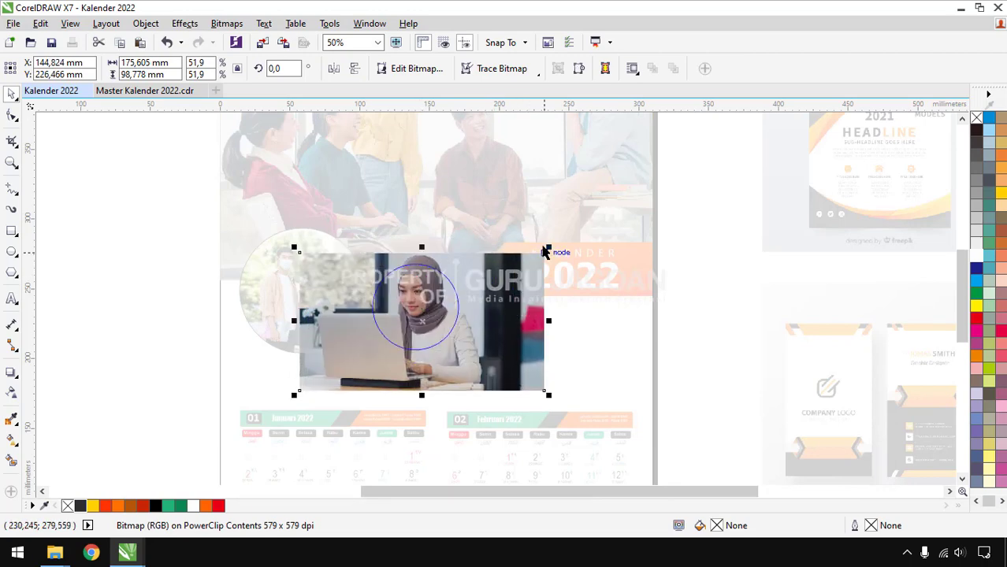
{"action": "left_click_drag", "start_coordinate": [548, 248], "coordinate": [506, 272]}
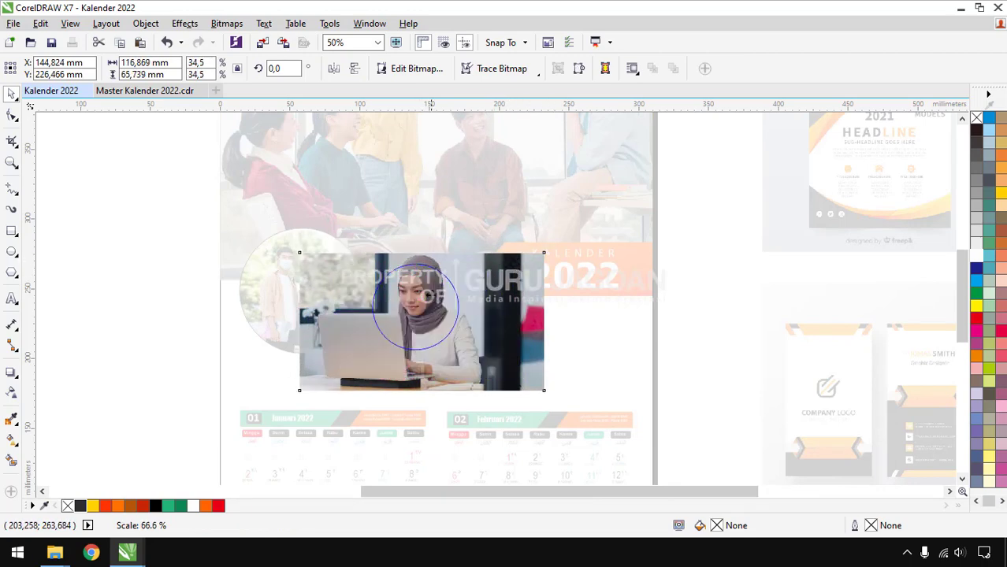
{"action": "left_click_drag", "start_coordinate": [424, 295], "coordinate": [425, 280]}
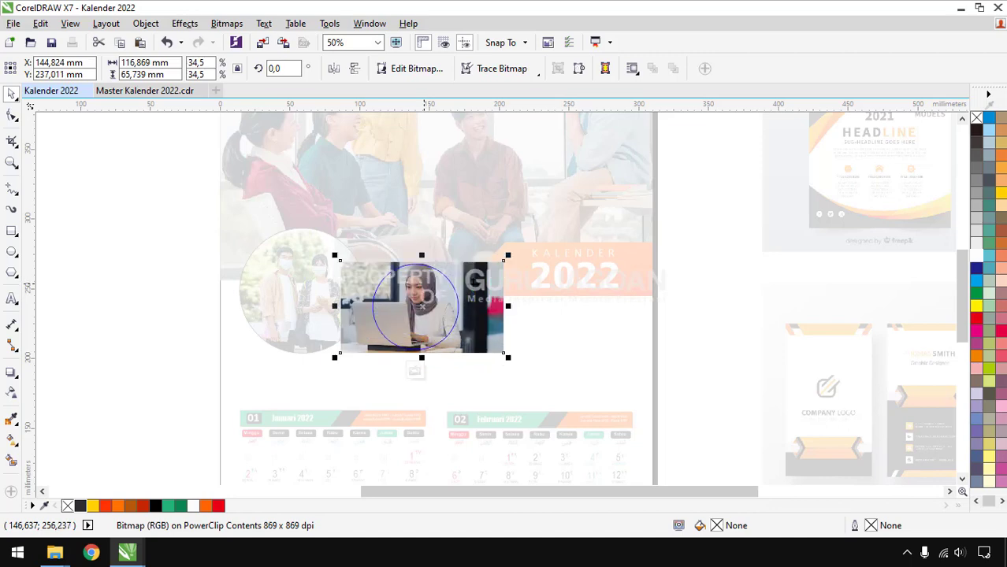
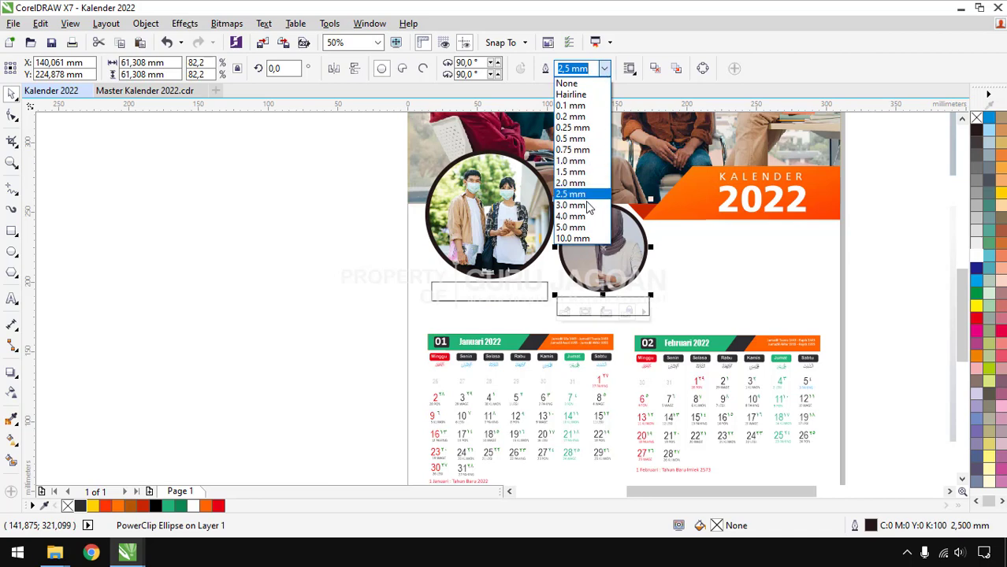
Step: Set the smaller photo circle's outline to 3.0 mm and colour it green
{"action": "left_click", "coordinate": [586, 205]}
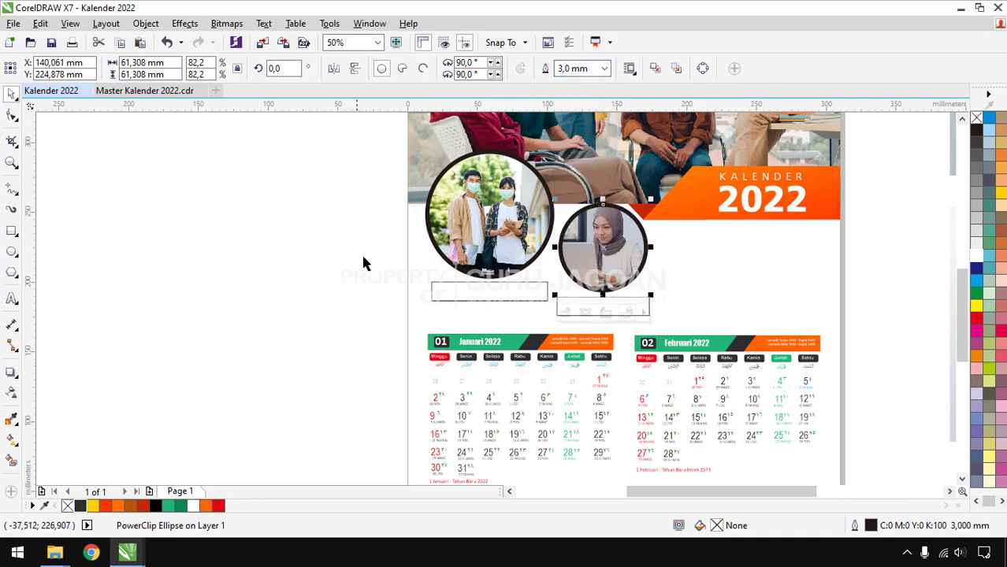
{"action": "right_click", "coordinate": [169, 506]}
{"action": "left_click", "coordinate": [190, 332]}
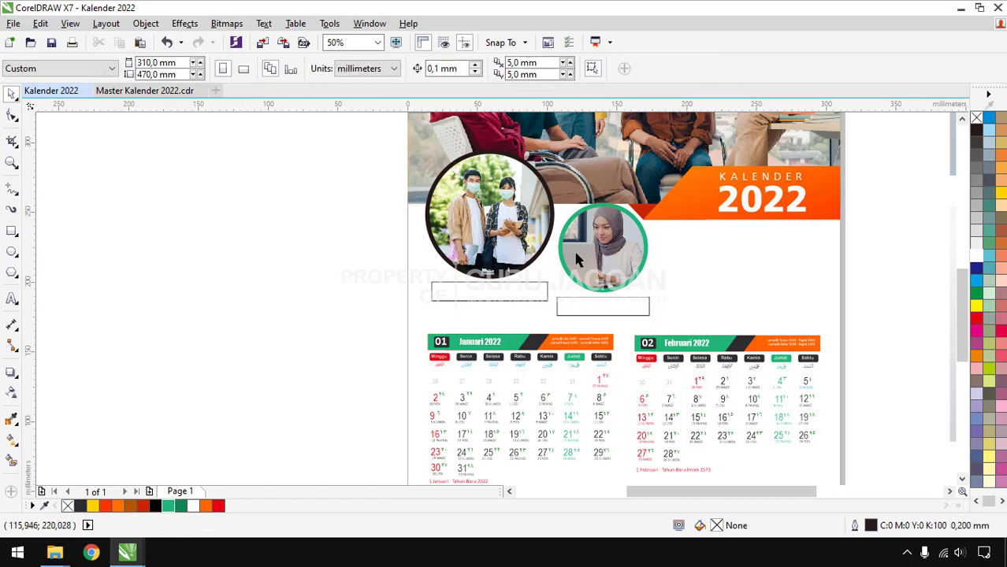
Step: Try a dark grey (#2D2C31) and an orange (#FF6403) outline on the smaller photo circle
{"action": "left_click", "coordinate": [598, 250]}
{"action": "right_click", "coordinate": [79, 506]}
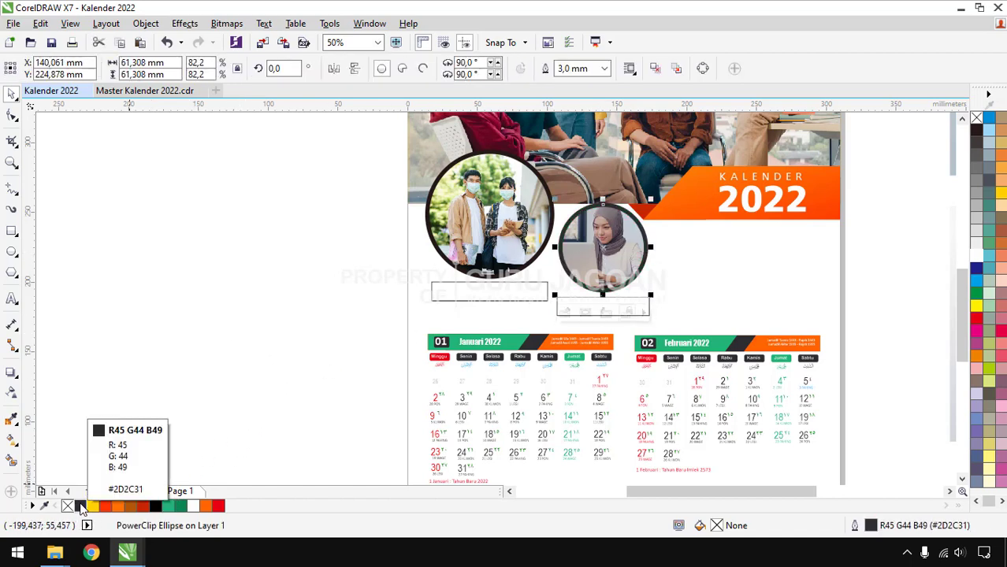
{"action": "scroll", "coordinate": [625, 371], "scroll_direction": "down", "scroll_amount": 1}
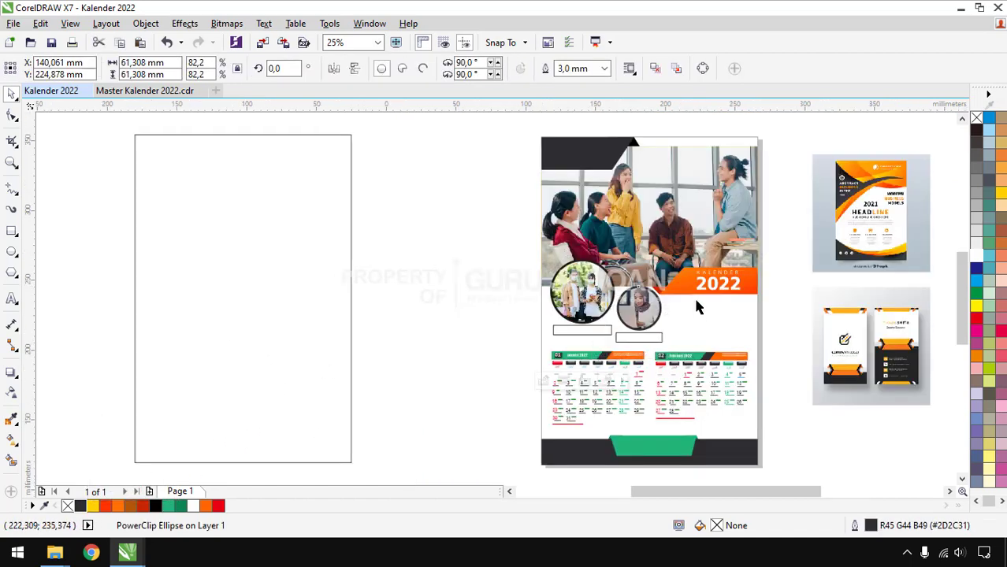
{"action": "scroll", "coordinate": [696, 303], "scroll_direction": "up", "scroll_amount": 1}
{"action": "right_click", "coordinate": [209, 507]}
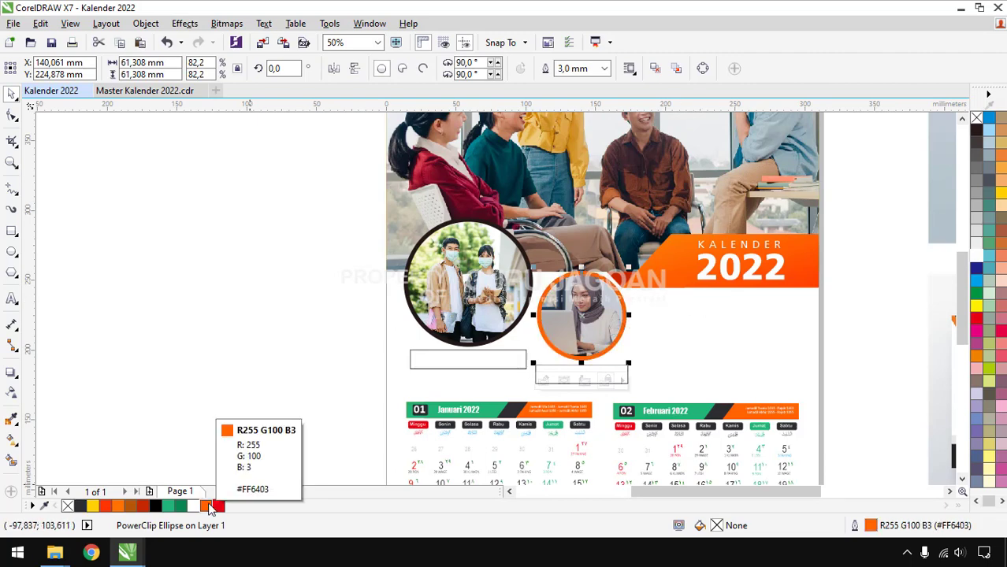
Step: Colour the outlines of both photo circles green
{"action": "right_click", "coordinate": [169, 507]}
{"action": "left_click", "coordinate": [171, 365]}
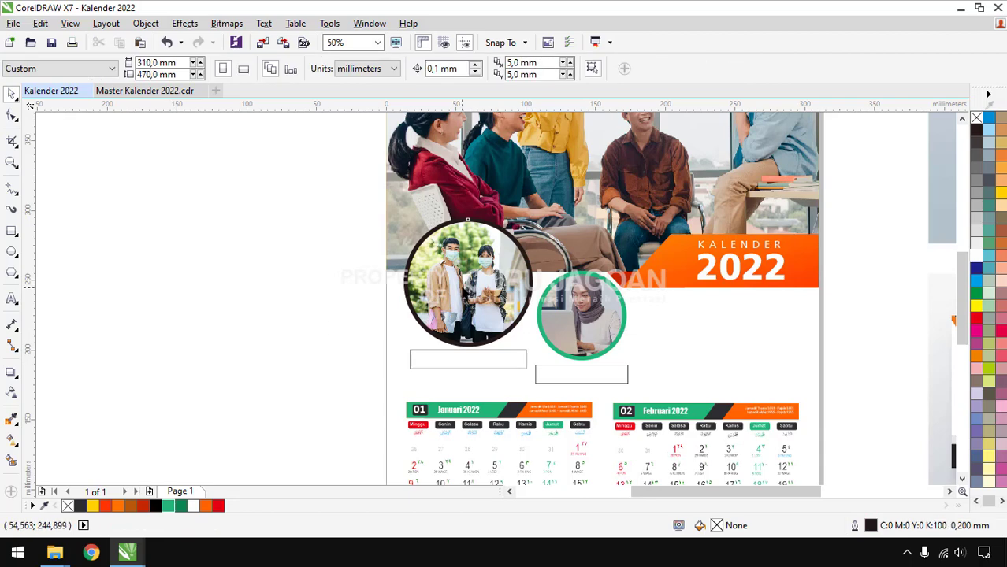
{"action": "left_click", "coordinate": [462, 285]}
{"action": "right_click", "coordinate": [170, 507]}
{"action": "left_click", "coordinate": [190, 325]}
{"action": "scroll", "coordinate": [624, 356], "scroll_direction": "down", "scroll_amount": 1}
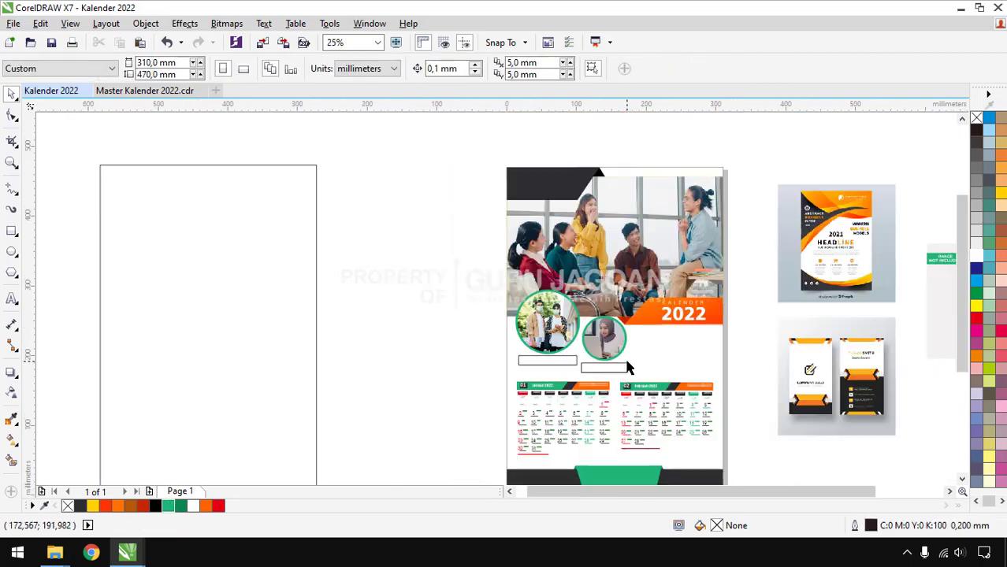
{"action": "scroll", "coordinate": [471, 390], "scroll_direction": "up", "scroll_amount": 1}
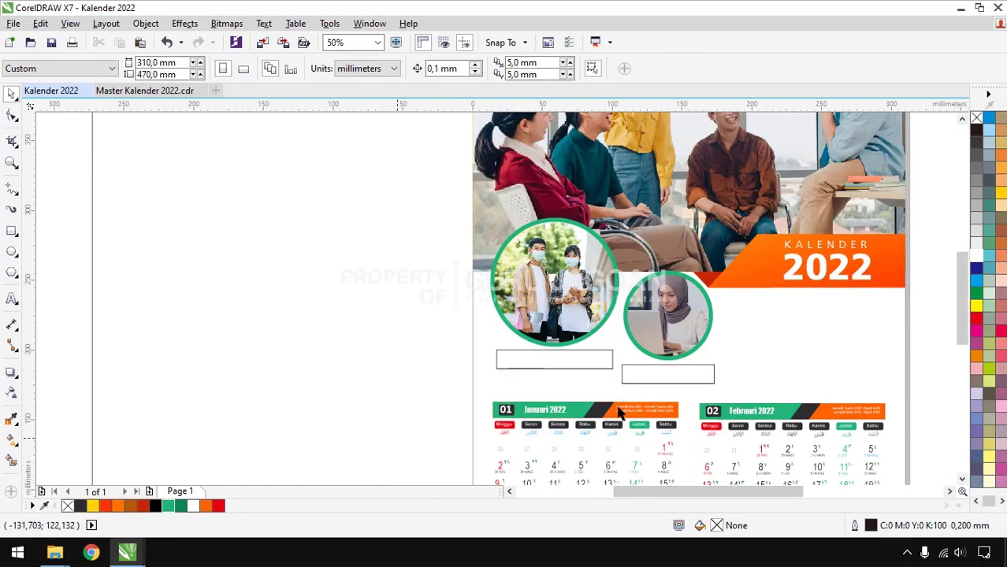
Step: Fill the two caption rectangles below the circles with dark grey (#2D2C31) and remove their outlines
{"action": "left_click", "coordinate": [567, 361]}
{"action": "left_click", "coordinate": [80, 505]}
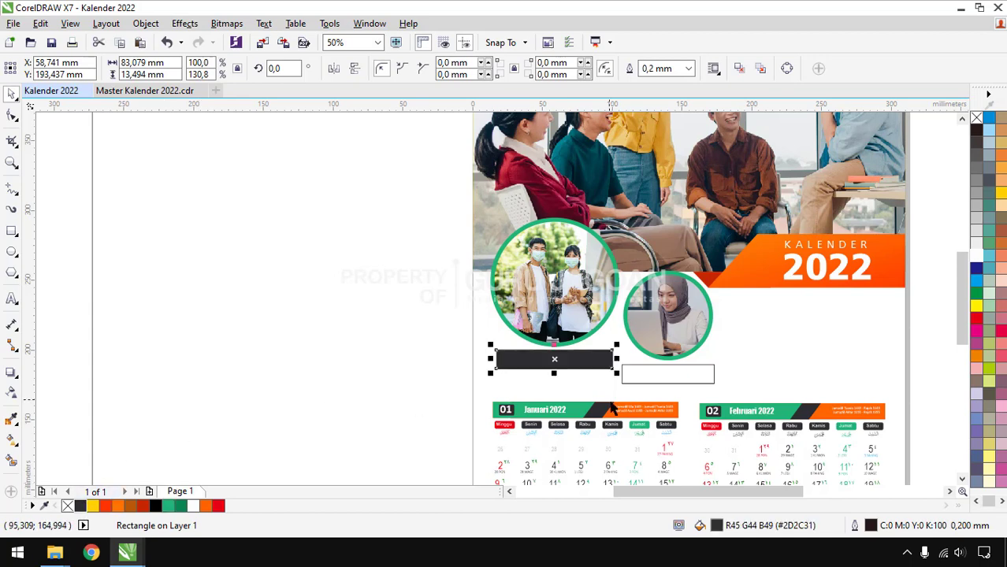
{"action": "left_click", "coordinate": [660, 383]}
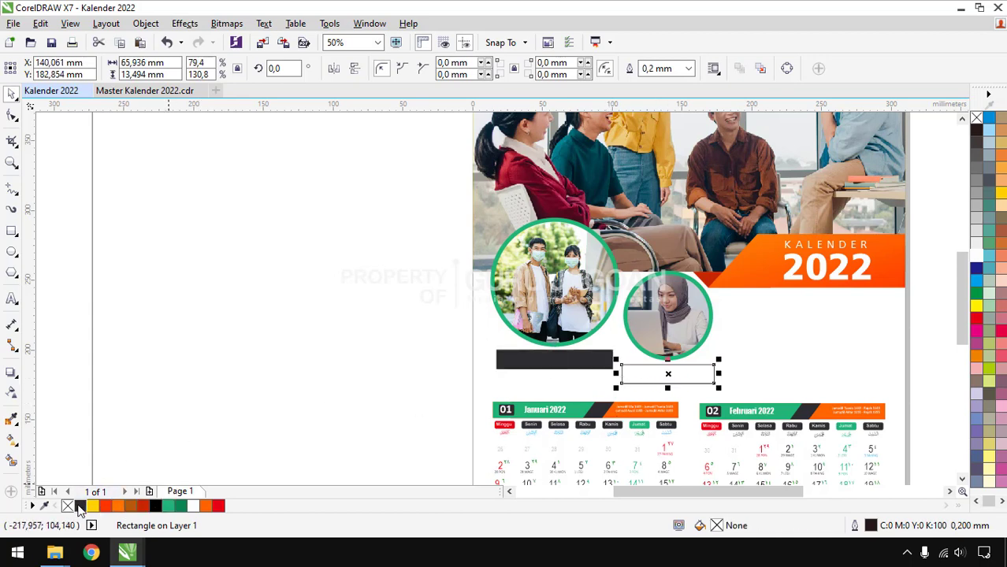
{"action": "left_click", "coordinate": [79, 506]}
{"action": "left_click", "coordinate": [313, 326]}
{"action": "left_click", "coordinate": [596, 359]}
{"action": "left_click", "coordinate": [669, 374], "text": "shift"}
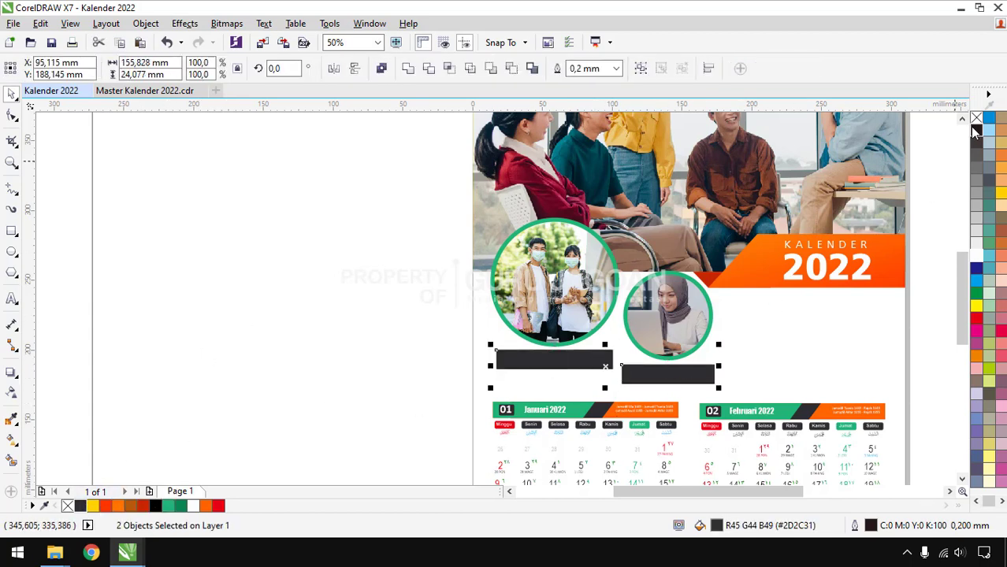
{"action": "left_click", "coordinate": [52, 295]}
Step: Add an artistic text caption beside the page with the two students' first names followed by "Persiapan OSN"
{"action": "left_click", "coordinate": [12, 299]}
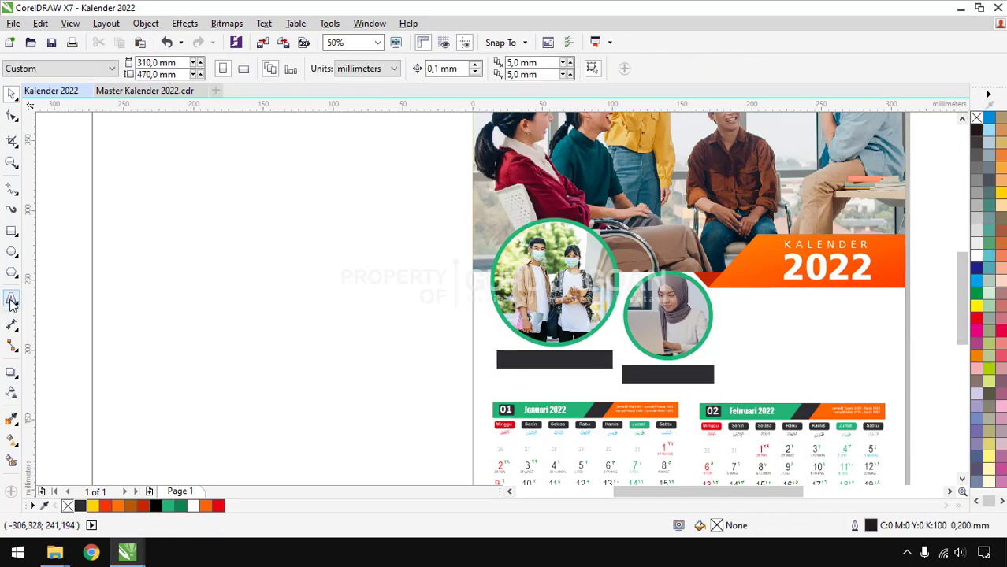
{"action": "left_click", "coordinate": [218, 324]}
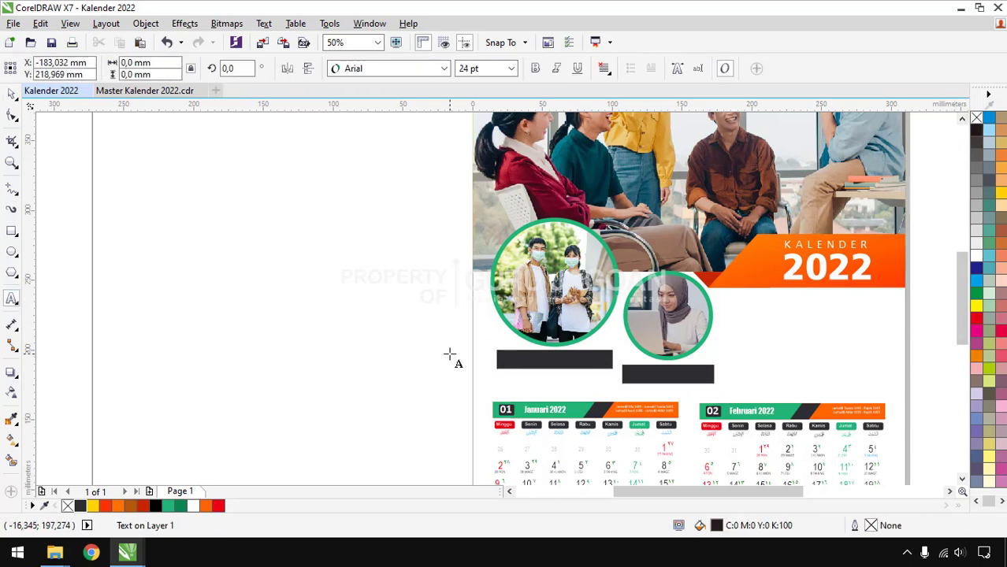
{"action": "type", "text": "adi & nia"}
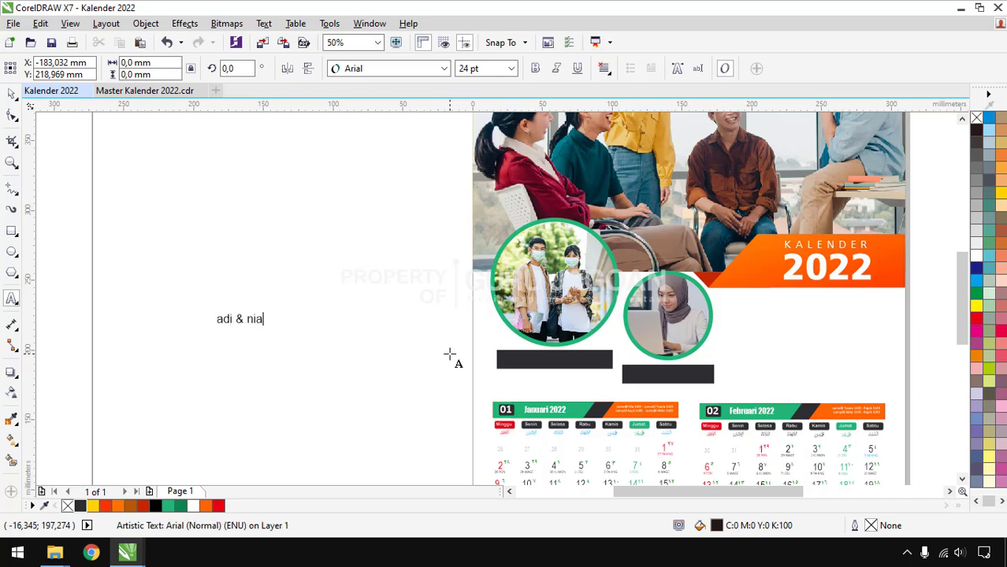
{"action": "key", "text": "ctrl+a"}
{"action": "key", "text": "End"}
{"action": "key", "text": "Escape"}
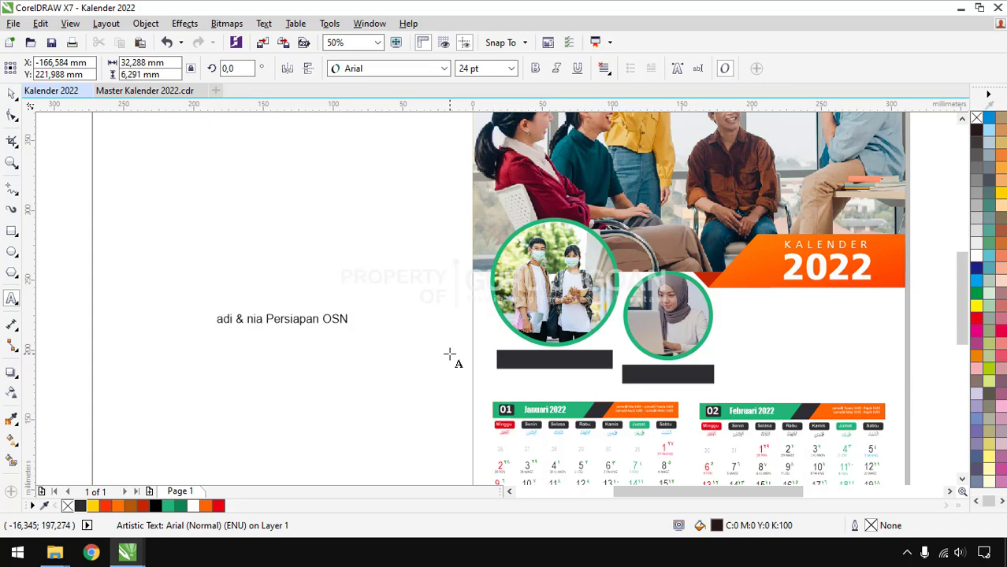
Step: Change the case of the whole students' caption to UPPERCASE
{"action": "key", "text": "ctrl+a"}
{"action": "key", "text": "shift+F3"}
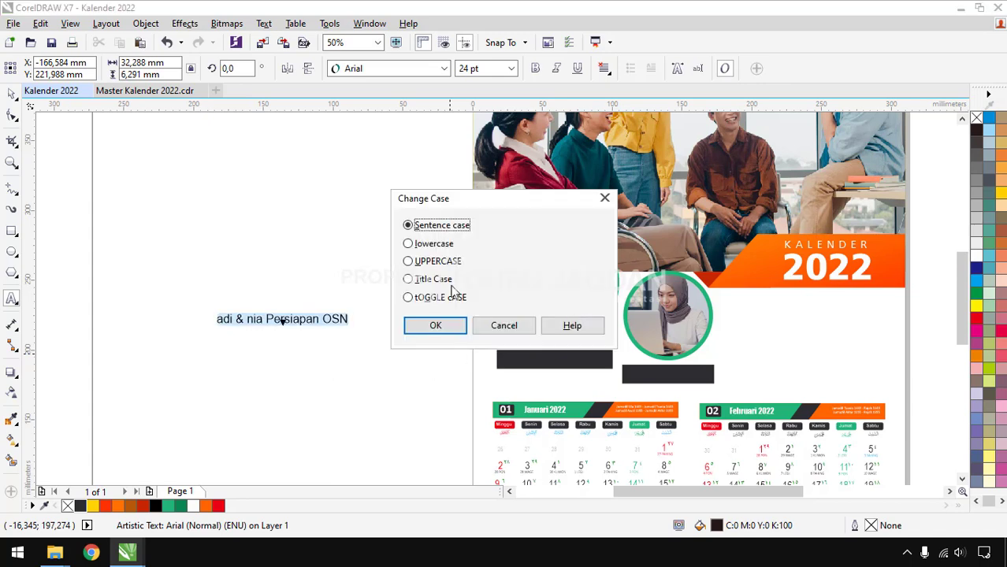
{"action": "left_click", "coordinate": [407, 261]}
{"action": "left_click", "coordinate": [436, 325]}
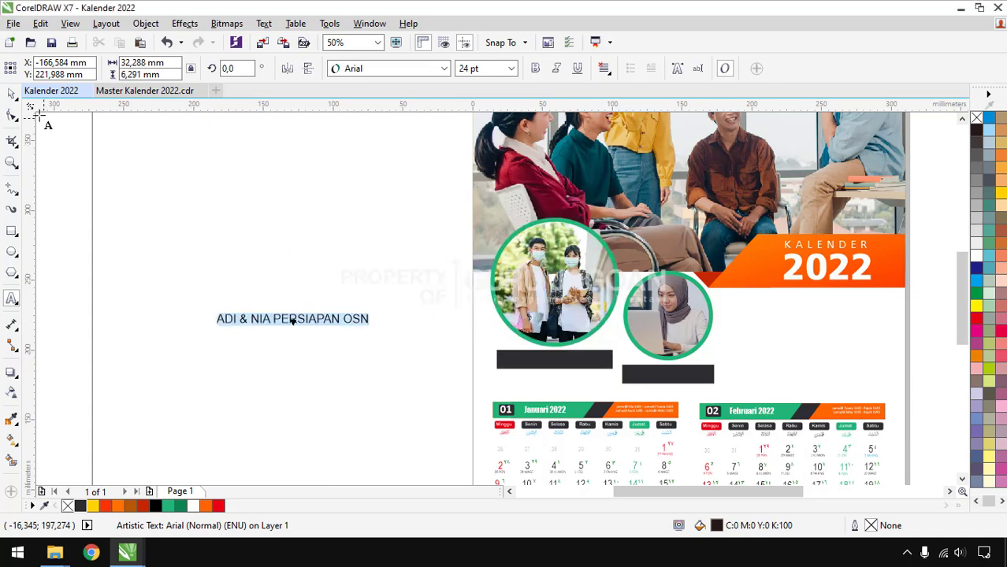
Step: Move the students' caption onto the dark rectangle below the larger circle and colour it white
{"action": "left_click", "coordinate": [16, 96]}
{"action": "left_click_drag", "start_coordinate": [291, 319], "coordinate": [567, 361]}
{"action": "left_click", "coordinate": [976, 256]}
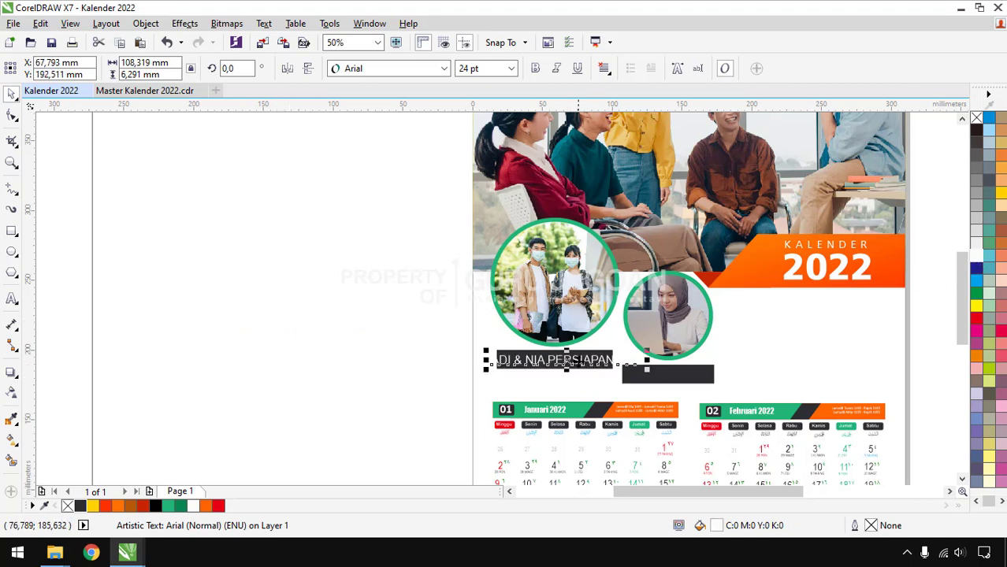
Step: Set the students' caption in the Articulate font and resize it to 16 pt to fit inside its dark rectangle
{"action": "scroll", "coordinate": [579, 346], "scroll_direction": "up", "scroll_amount": 2}
{"action": "left_click", "coordinate": [443, 68]}
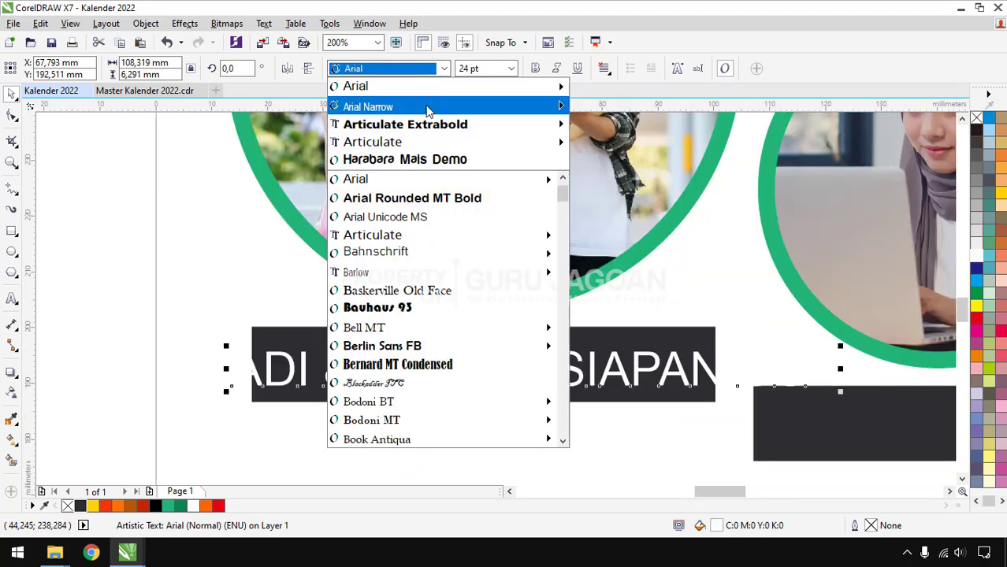
{"action": "left_click", "coordinate": [425, 140]}
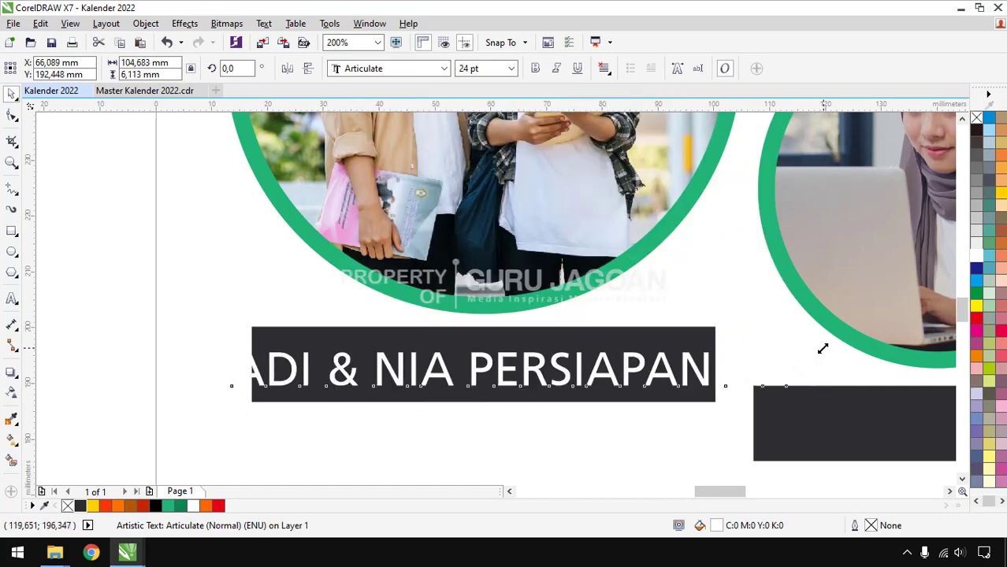
{"action": "left_click_drag", "start_coordinate": [829, 347], "coordinate": [503, 361]}
{"action": "left_click_drag", "start_coordinate": [427, 375], "coordinate": [526, 365]}
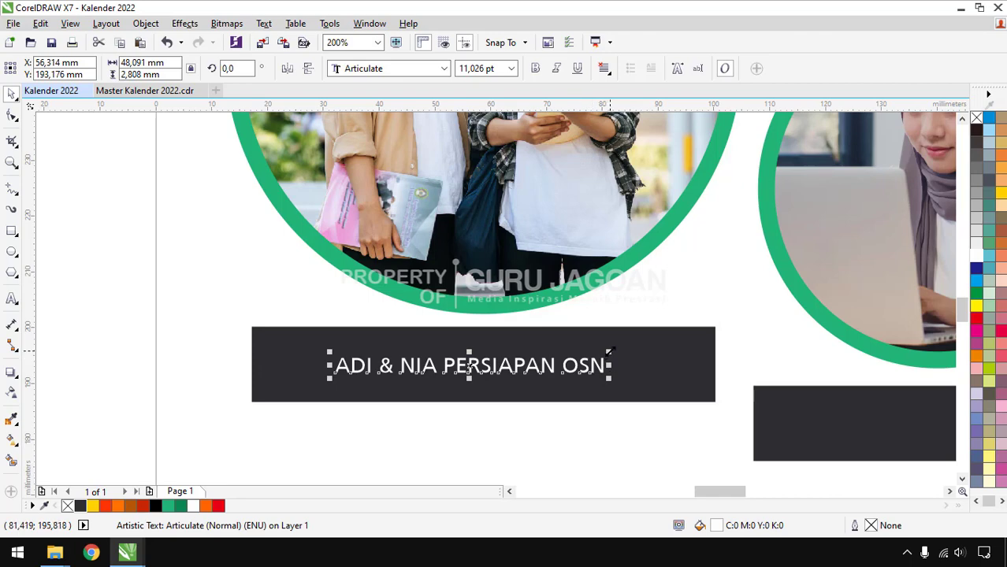
{"action": "left_click_drag", "start_coordinate": [611, 348], "coordinate": [673, 348]}
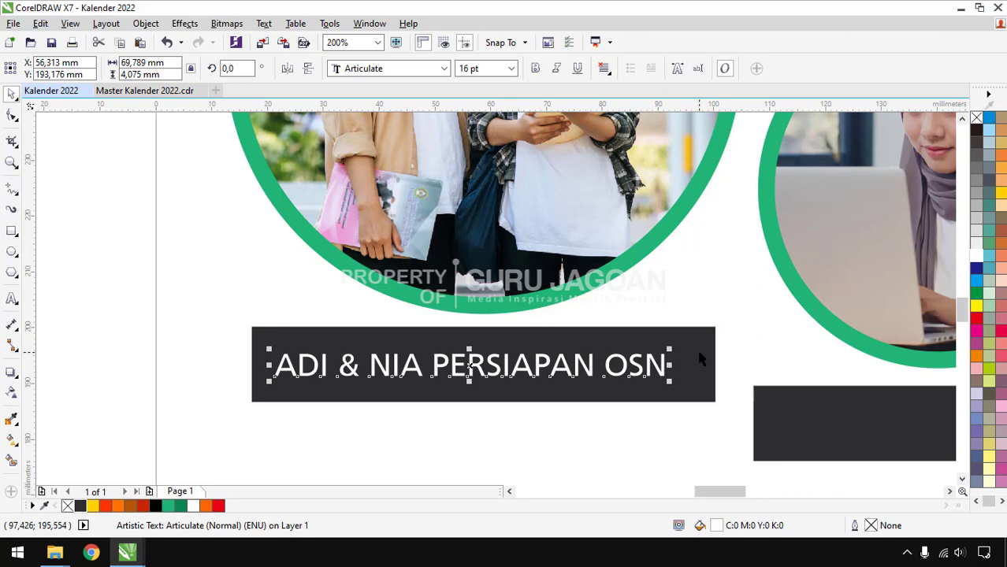
Step: Centre the students' caption horizontally and vertically on its dark rectangle
{"action": "left_click", "coordinate": [698, 358], "text": "shift"}
{"action": "key", "text": "e"}
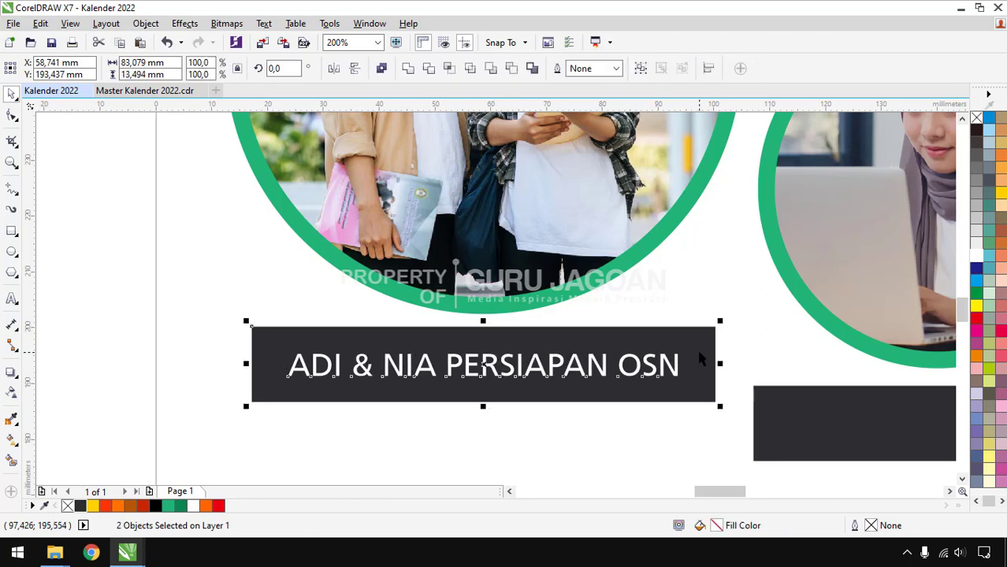
{"action": "key", "text": "e"}
{"action": "left_click", "coordinate": [712, 278]}
{"action": "scroll", "coordinate": [410, 283], "scroll_direction": "down", "scroll_amount": 1}
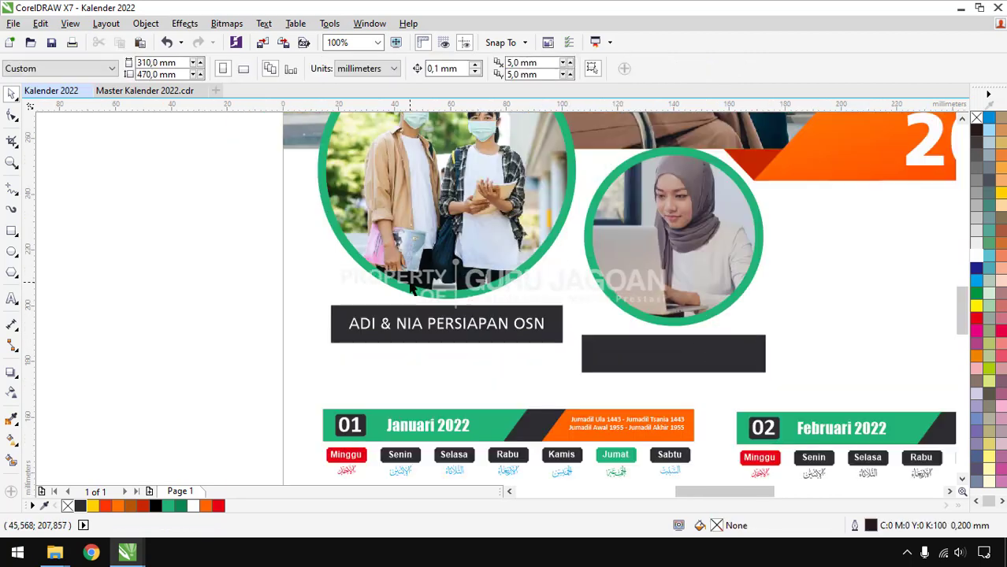
Step: Copy the caption to the centre of the dark rectangle below the smaller circle and scale the copy to about 13.2 pt
{"action": "left_click", "coordinate": [475, 331]}
{"action": "left_click_drag", "start_coordinate": [444, 325], "coordinate": [675, 355]}
{"action": "mouse_move", "coordinate": [778, 343]}
{"action": "left_mouse_down"}
{"action": "mouse_move", "coordinate": [788, 345]}
{"action": "mouse_move", "coordinate": [762, 345]}
{"action": "left_mouse_up"}
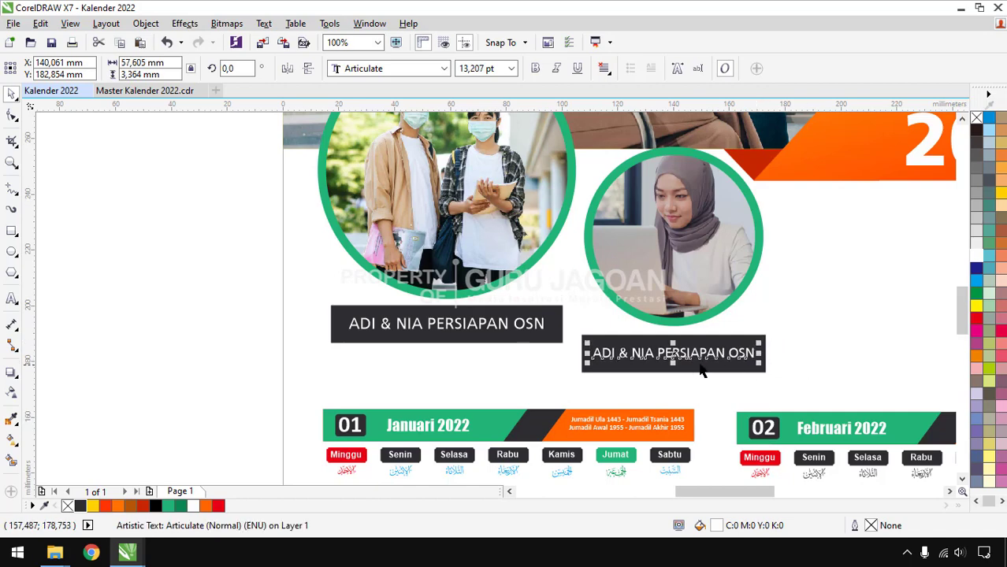
Step: Replace the caption below the smaller circle with the woman's first name followed by "SEDANG MENGAJAR" and scale it to about 12.2 pt
{"action": "double_click", "coordinate": [689, 352]}
{"action": "type", "text": "Yu"}
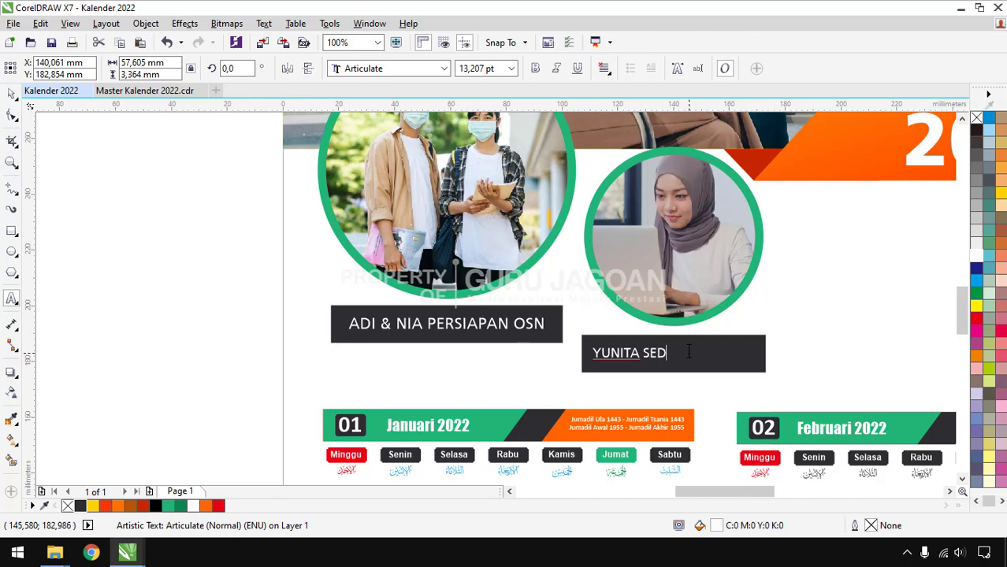
{"action": "type", "text": "MENGAJAR"}
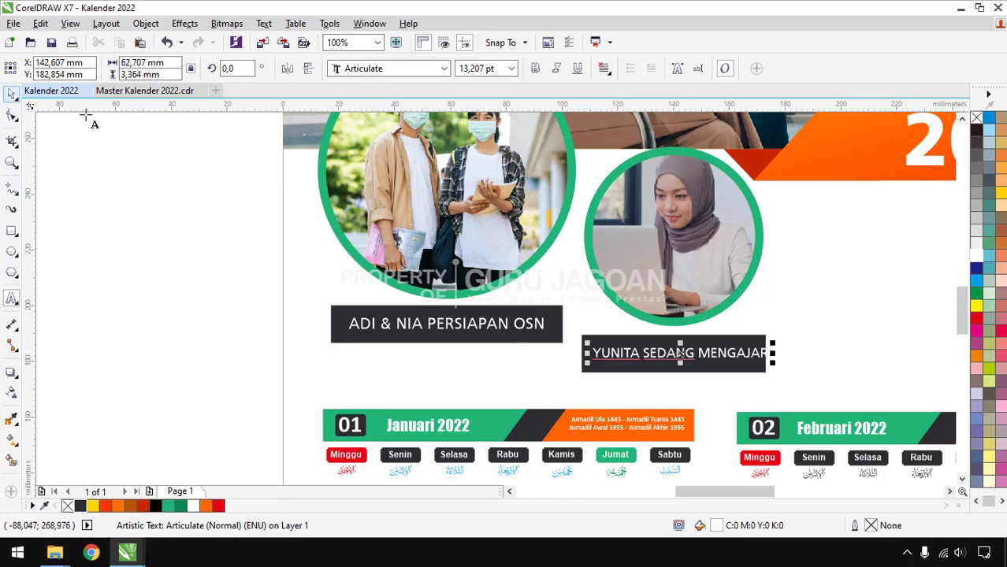
{"action": "left_click", "coordinate": [11, 93]}
{"action": "scroll", "coordinate": [768, 353], "scroll_direction": "up", "scroll_amount": 2}
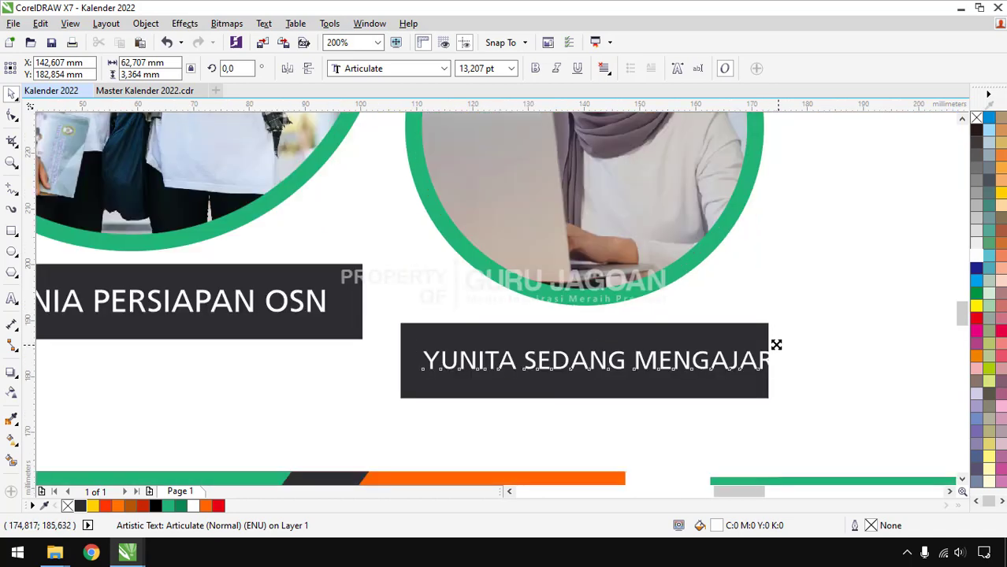
{"action": "left_click_drag", "start_coordinate": [775, 344], "coordinate": [751, 338]}
{"action": "scroll", "coordinate": [577, 330], "scroll_direction": "down", "scroll_amount": 2}
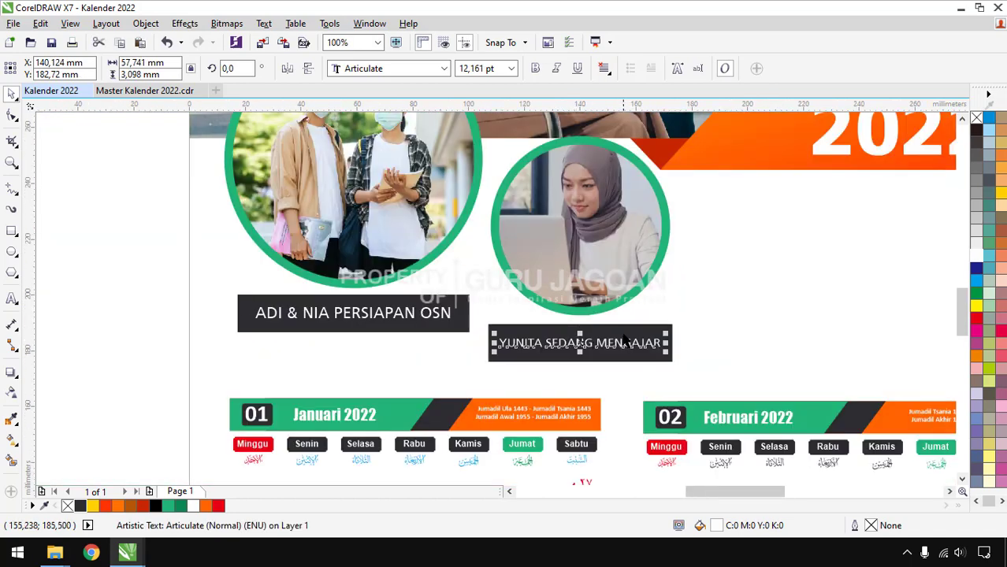
Step: Centre the new caption on the dark rectangle below the smaller circle
{"action": "scroll", "coordinate": [628, 336], "scroll_direction": "up", "scroll_amount": 2}
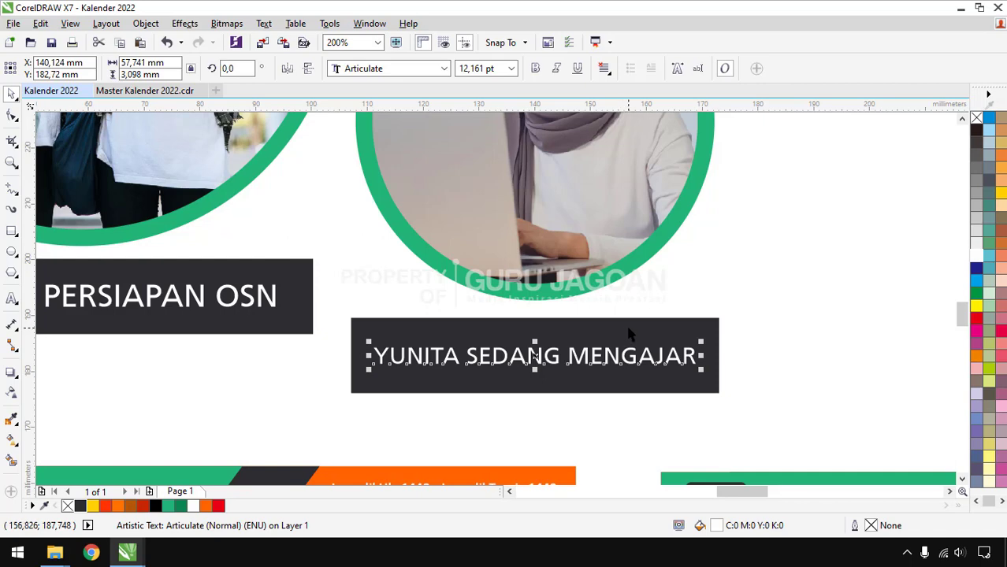
{"action": "left_click", "coordinate": [627, 337], "text": "shift"}
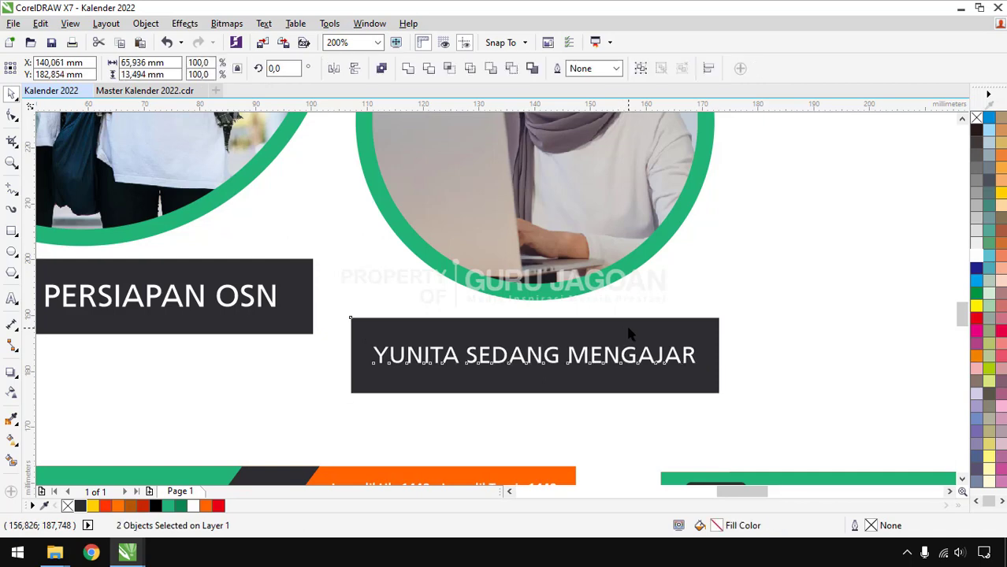
{"action": "scroll", "coordinate": [382, 209], "scroll_direction": "down", "scroll_amount": 1}
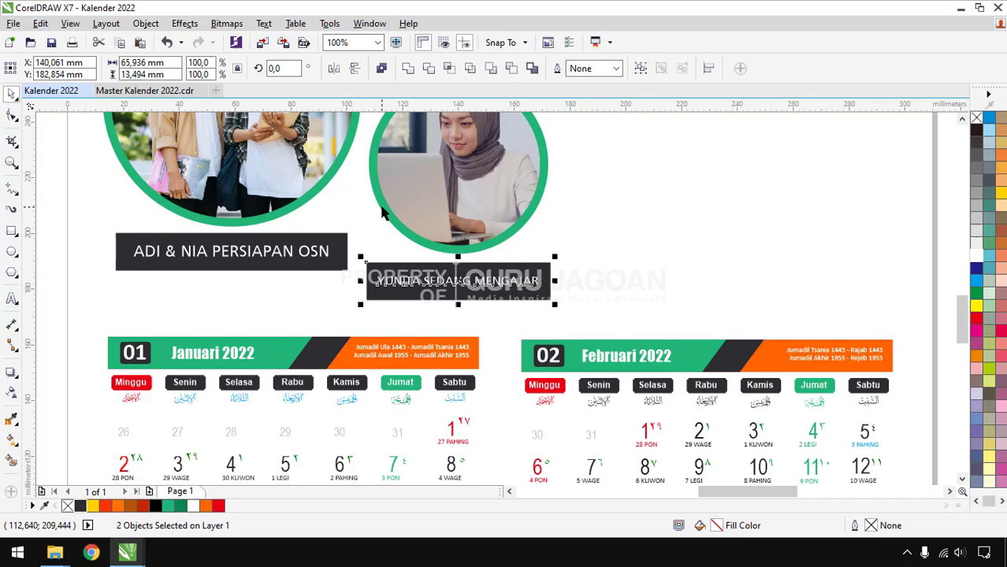
{"action": "left_click", "coordinate": [61, 250]}
Step: Examine the two photo captions up close and their balance within the whole calendar page
{"action": "scroll", "coordinate": [562, 260], "scroll_direction": "down", "scroll_amount": 1}
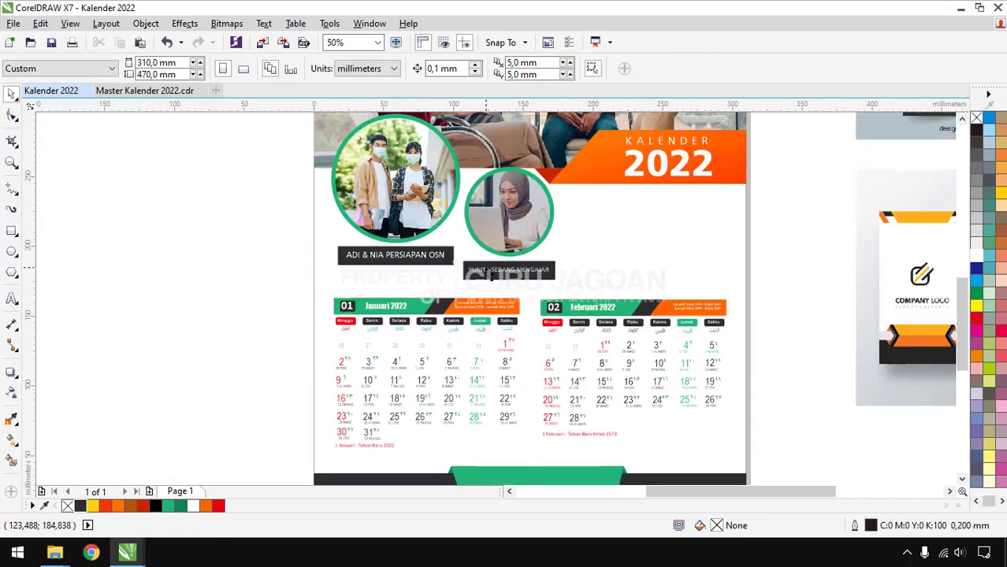
{"action": "scroll", "coordinate": [441, 224], "scroll_direction": "up", "scroll_amount": 2}
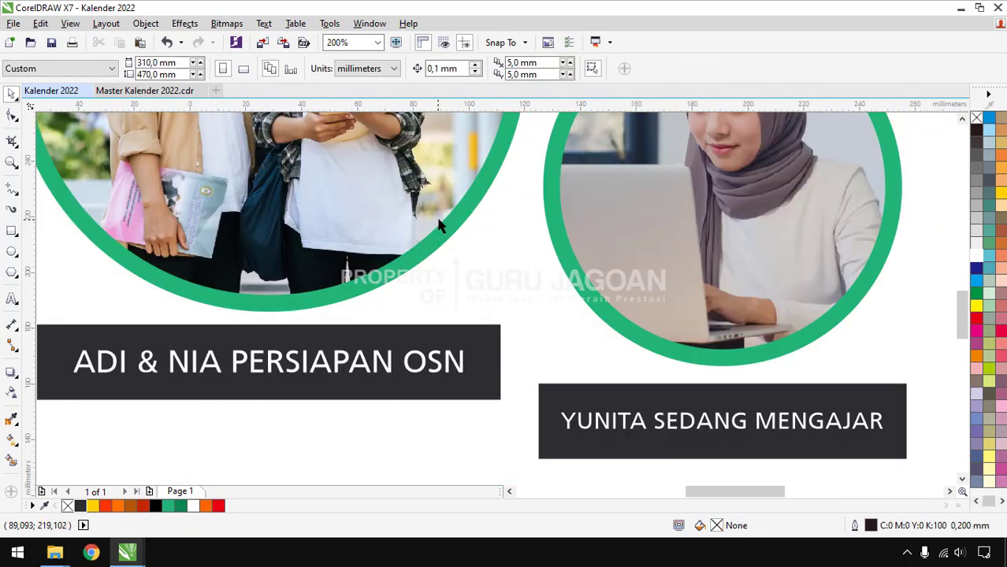
{"action": "scroll", "coordinate": [440, 224], "scroll_direction": "down", "scroll_amount": 2}
{"action": "scroll", "coordinate": [488, 268], "scroll_direction": "down", "scroll_amount": 1}
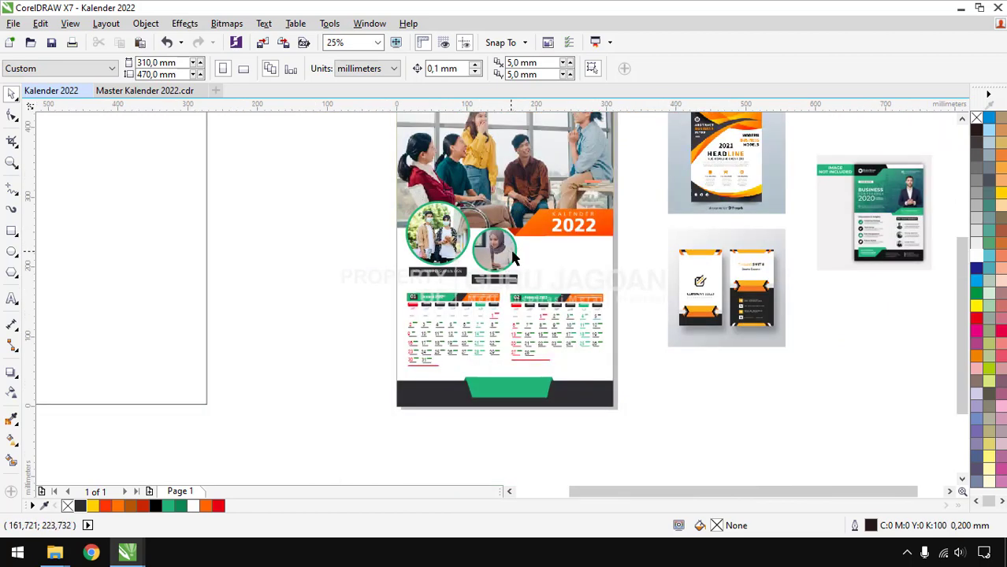
{"action": "scroll", "coordinate": [495, 266], "scroll_direction": "up", "scroll_amount": 1}
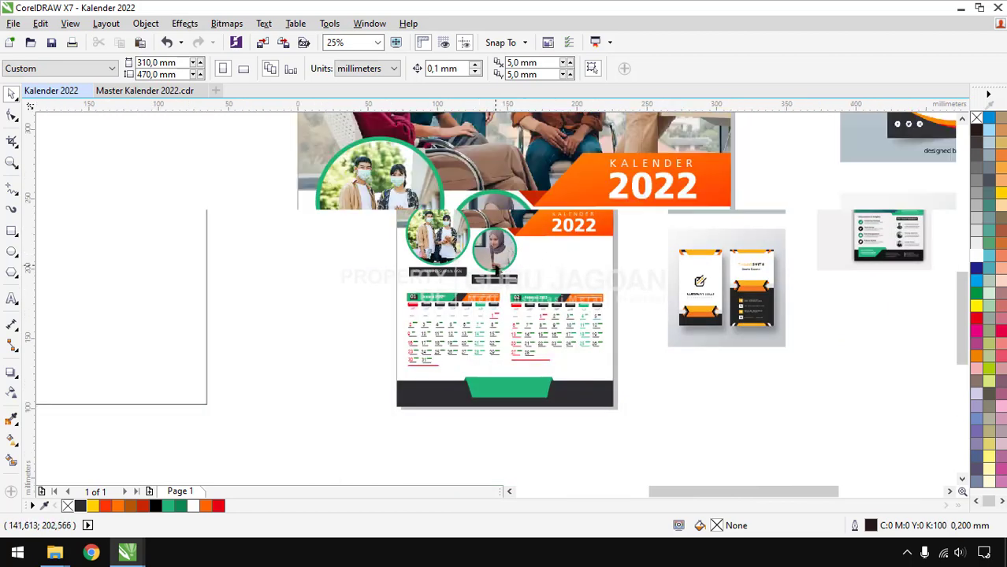
{"action": "scroll", "coordinate": [495, 268], "scroll_direction": "down", "scroll_amount": 1}
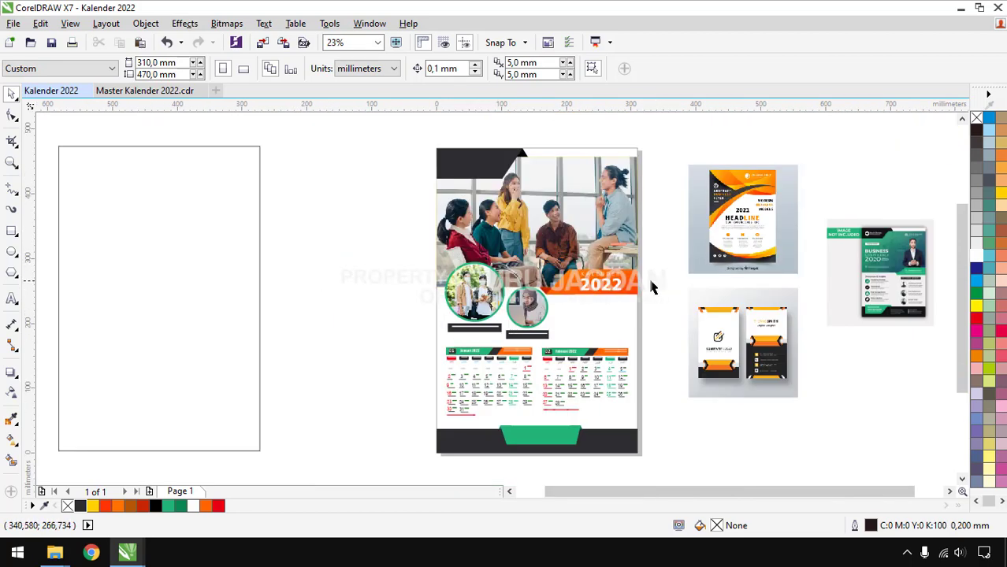
{"action": "scroll", "coordinate": [491, 289], "scroll_direction": "up", "scroll_amount": 1}
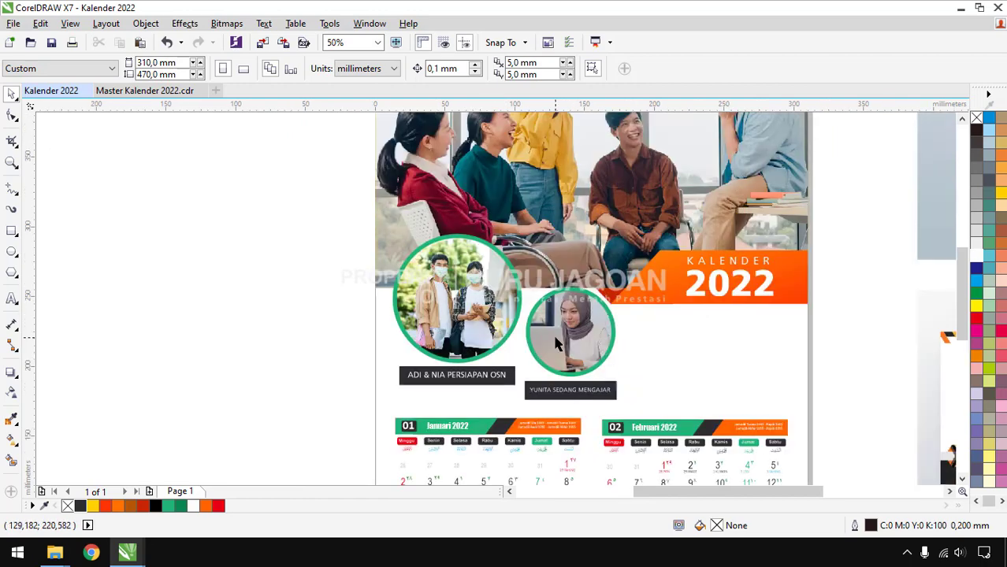
{"action": "scroll", "coordinate": [518, 313], "scroll_direction": "down", "scroll_amount": 1}
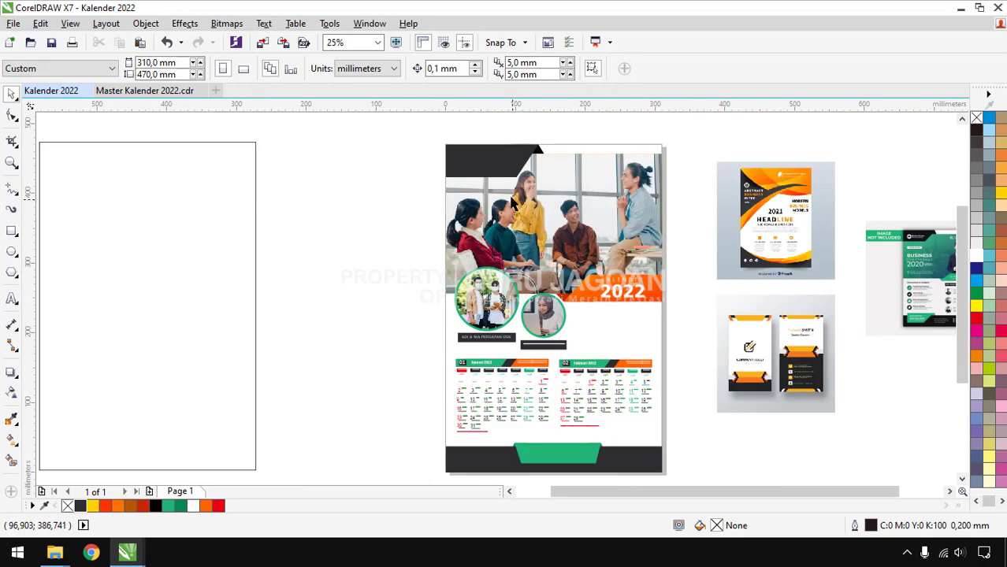
Step: Add the artistic text "GURU JAGOAN" on the empty area beside the page and set it in the Harabara Mais Demo font
{"action": "left_click", "coordinate": [12, 298]}
{"action": "left_click", "coordinate": [361, 170]}
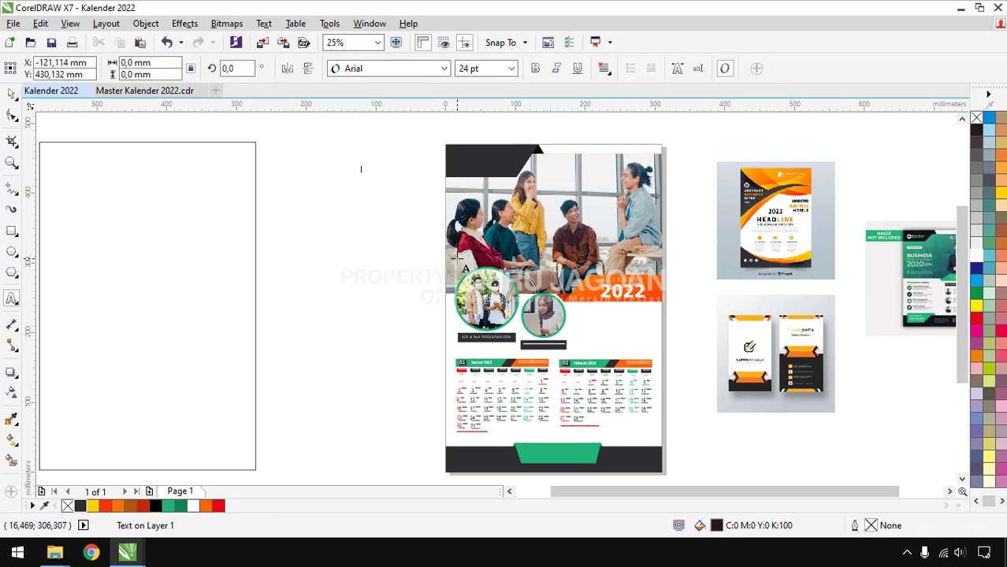
{"action": "type", "text": "GURU JAGOAN"}
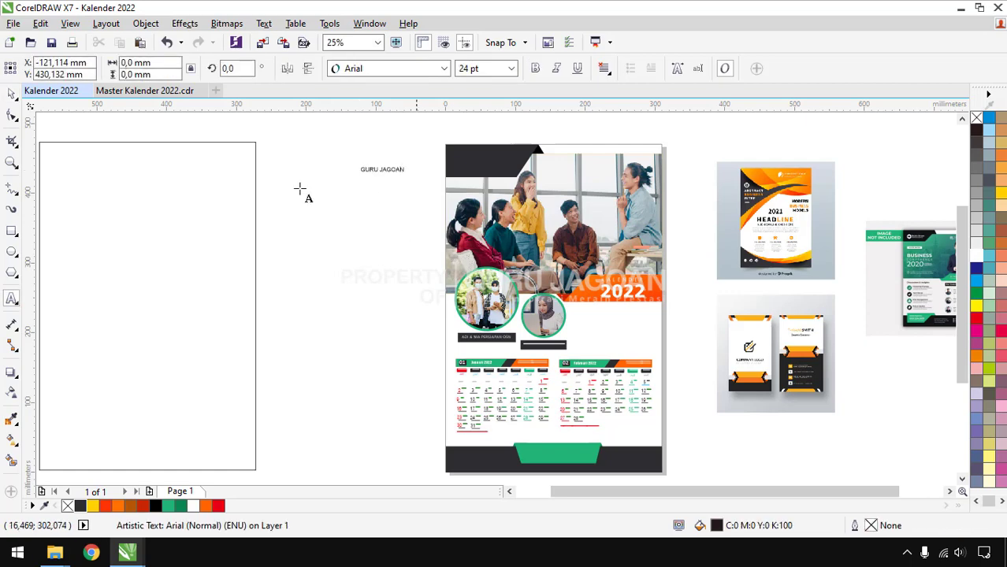
{"action": "left_click", "coordinate": [11, 93]}
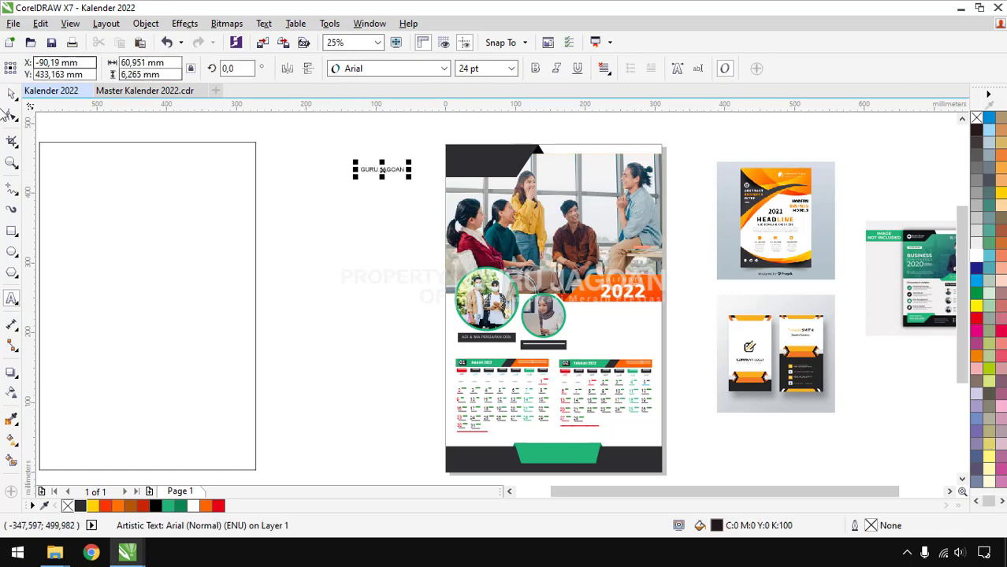
{"action": "left_click", "coordinate": [379, 72]}
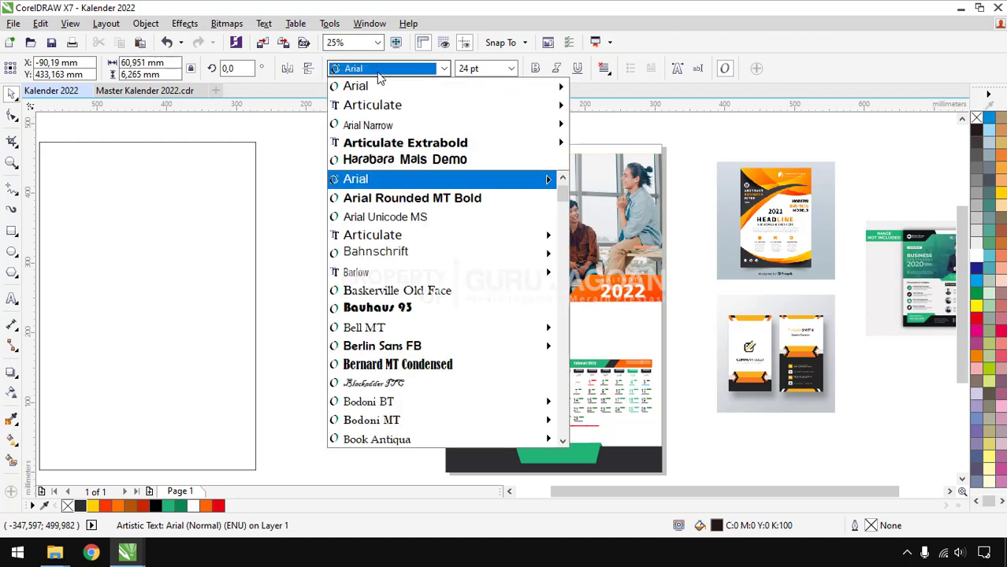
{"action": "left_click", "coordinate": [386, 168]}
Step: Move the "GURU JAGOAN" text onto the dark header shape in the page's upper left corner and fill it orange
{"action": "left_click_drag", "start_coordinate": [385, 168], "coordinate": [482, 165]}
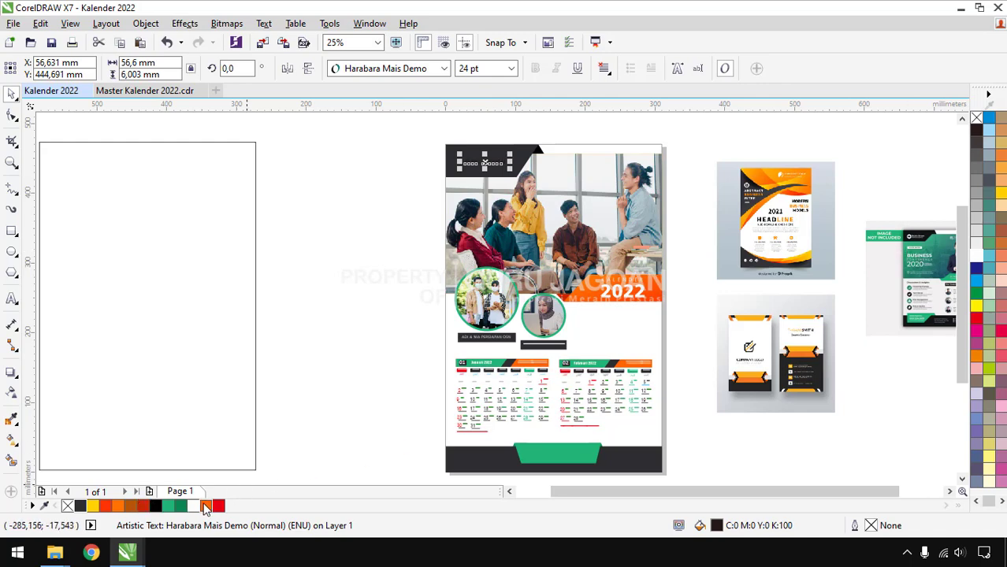
{"action": "left_click", "coordinate": [205, 508]}
Step: Enlarge the "GURU JAGOAN" text to about 37.5 pt and position it midway down the dark header shape
{"action": "scroll", "coordinate": [506, 160], "scroll_direction": "up", "scroll_amount": 2}
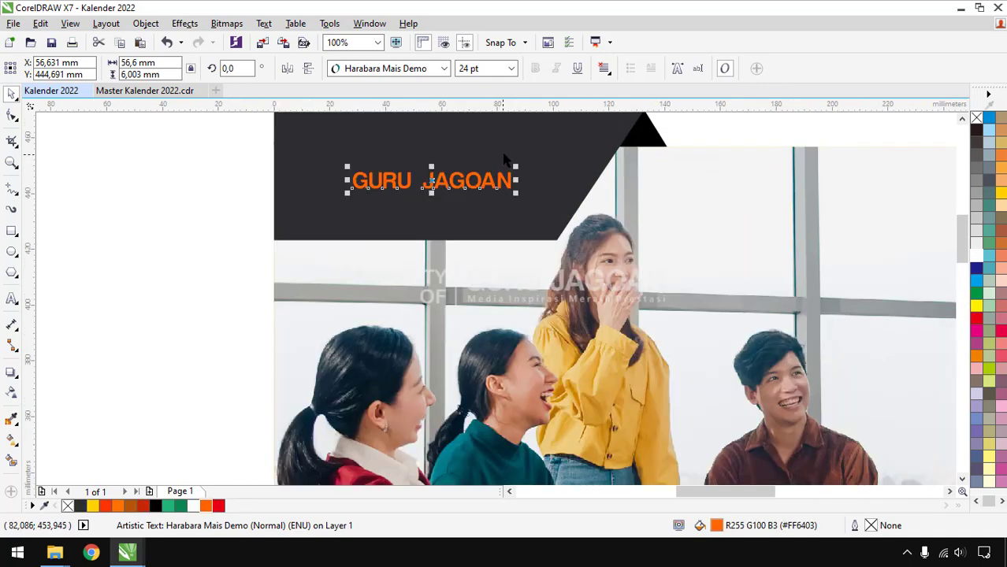
{"action": "left_click_drag", "start_coordinate": [516, 168], "coordinate": [561, 160]}
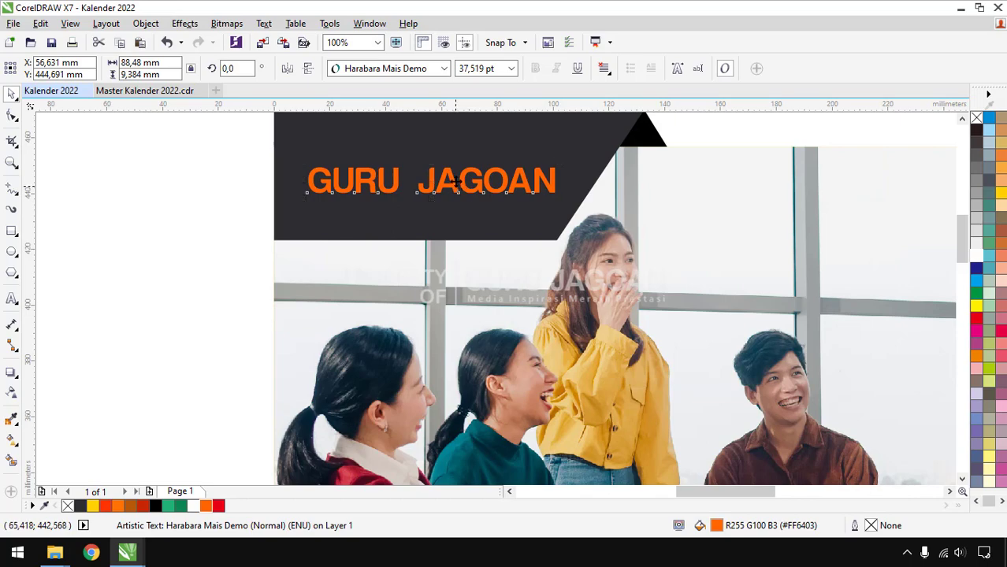
{"action": "left_click_drag", "start_coordinate": [457, 184], "coordinate": [461, 157]}
{"action": "scroll", "coordinate": [425, 226], "scroll_direction": "down", "scroll_amount": 1}
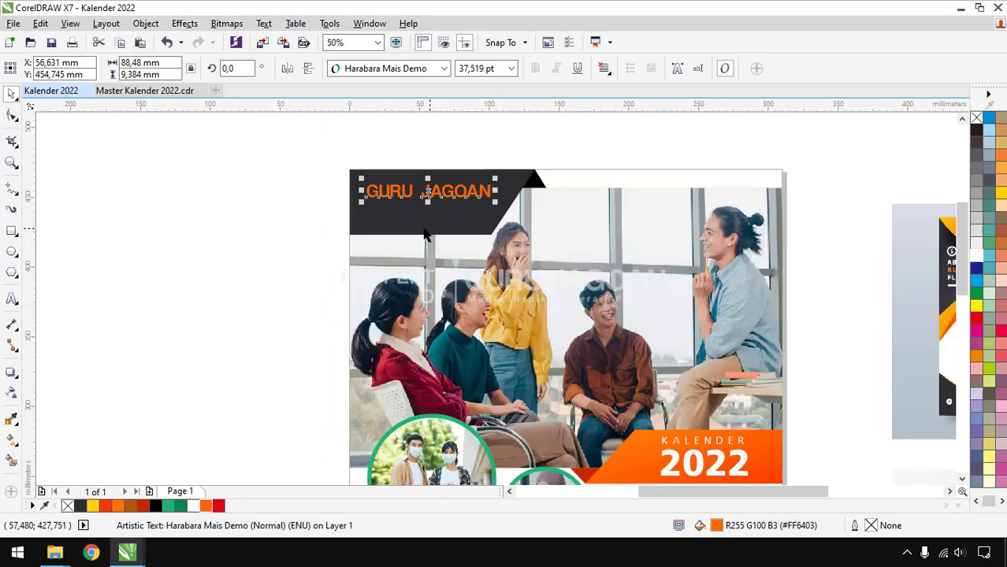
{"action": "left_click", "coordinate": [213, 224]}
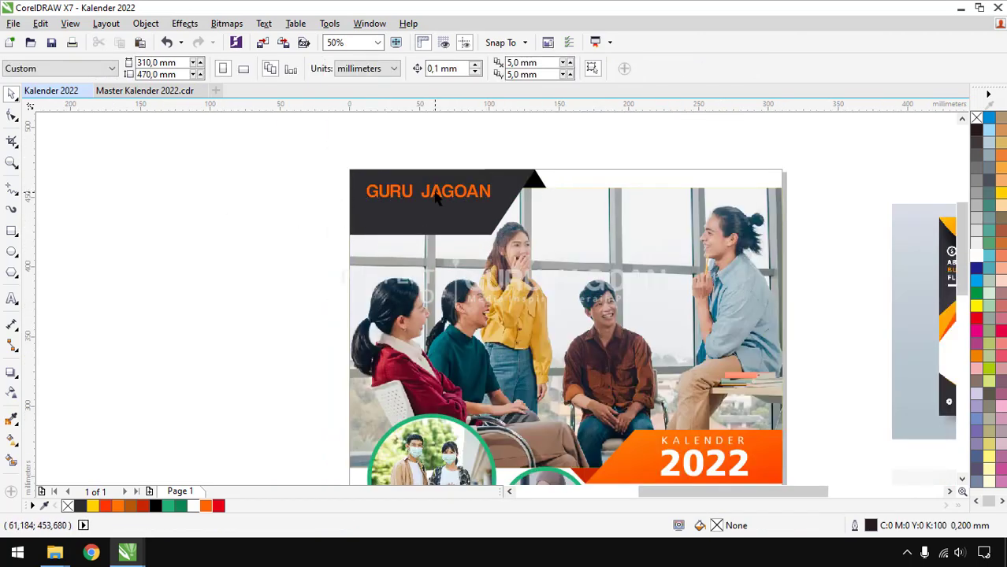
{"action": "left_click_drag", "start_coordinate": [432, 193], "coordinate": [438, 207]}
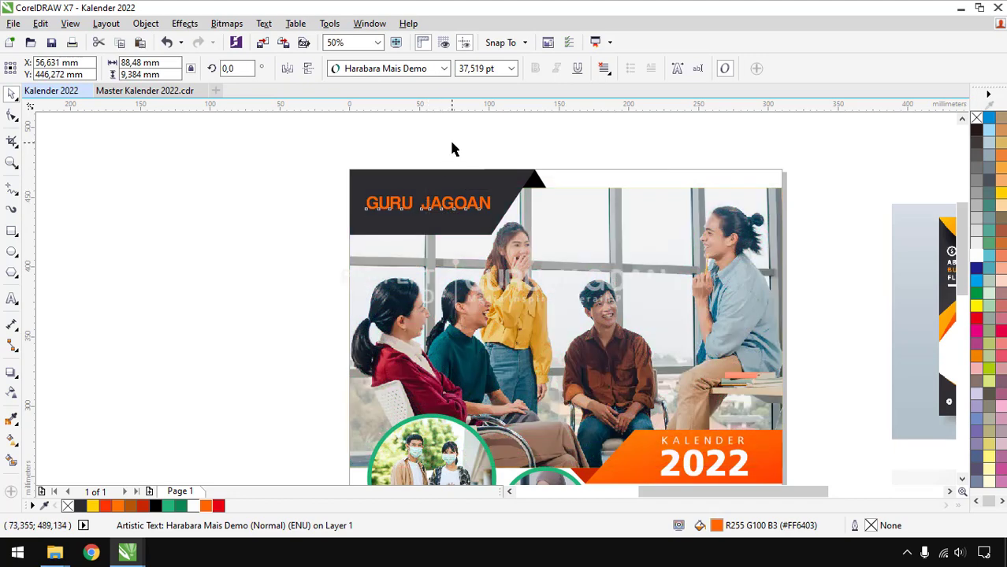
{"action": "left_click", "coordinate": [450, 144]}
Step: Give the "GURU JAGOAN" text a white 1.0 mm outline with rounded corners, placed behind the fill and scaled with the object
{"action": "left_click", "coordinate": [454, 205]}
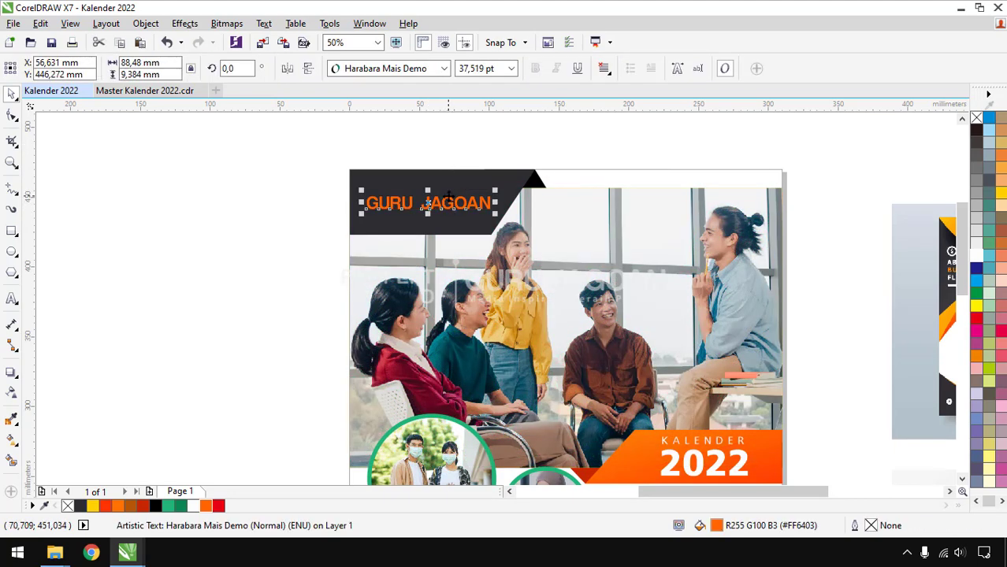
{"action": "scroll", "coordinate": [450, 201], "scroll_direction": "up", "scroll_amount": 1}
{"action": "scroll", "coordinate": [450, 197], "scroll_direction": "up", "scroll_amount": 1}
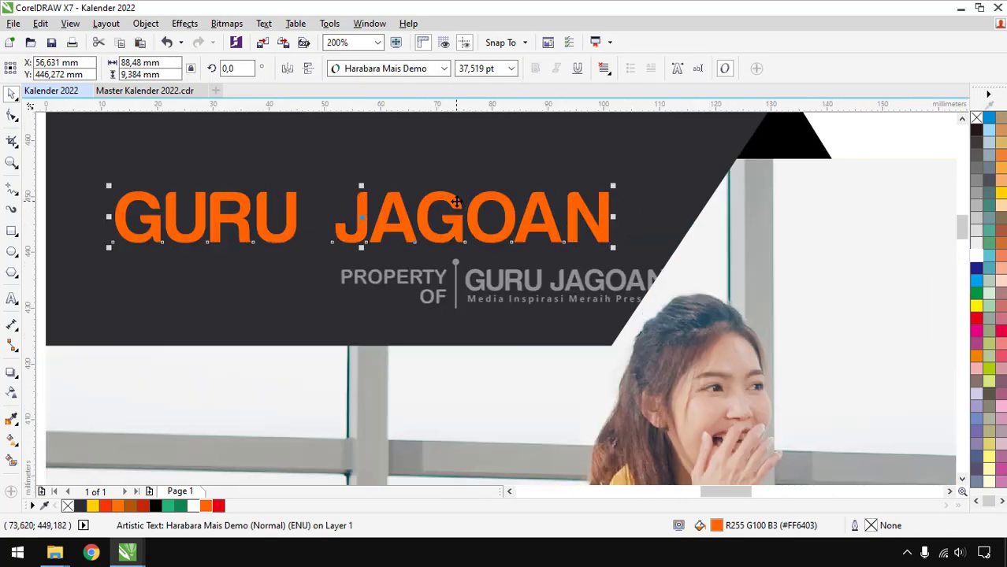
{"action": "right_click", "coordinate": [976, 257]}
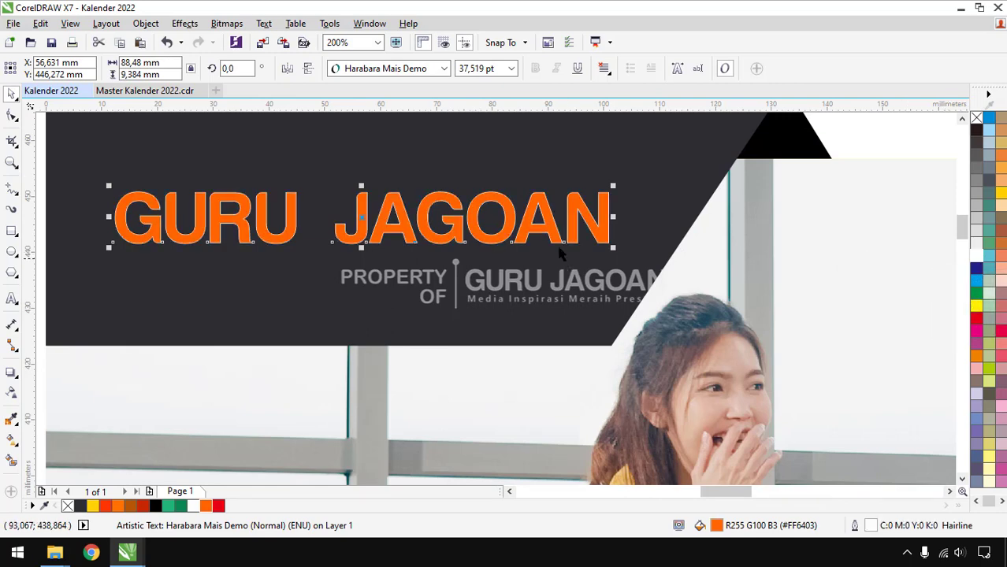
{"action": "key", "text": "F12"}
{"action": "left_click", "coordinate": [656, 114]}
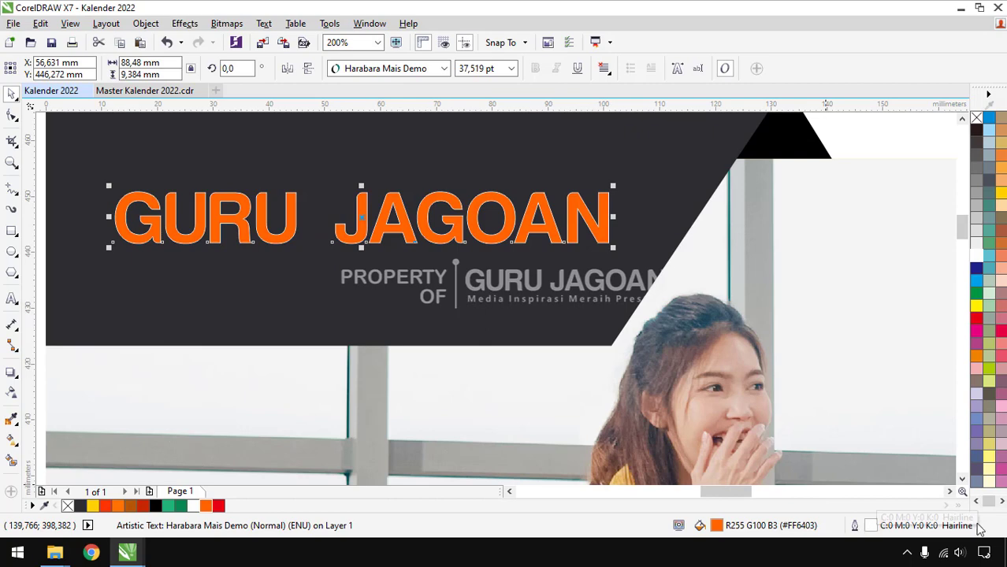
{"action": "double_click", "coordinate": [872, 527]}
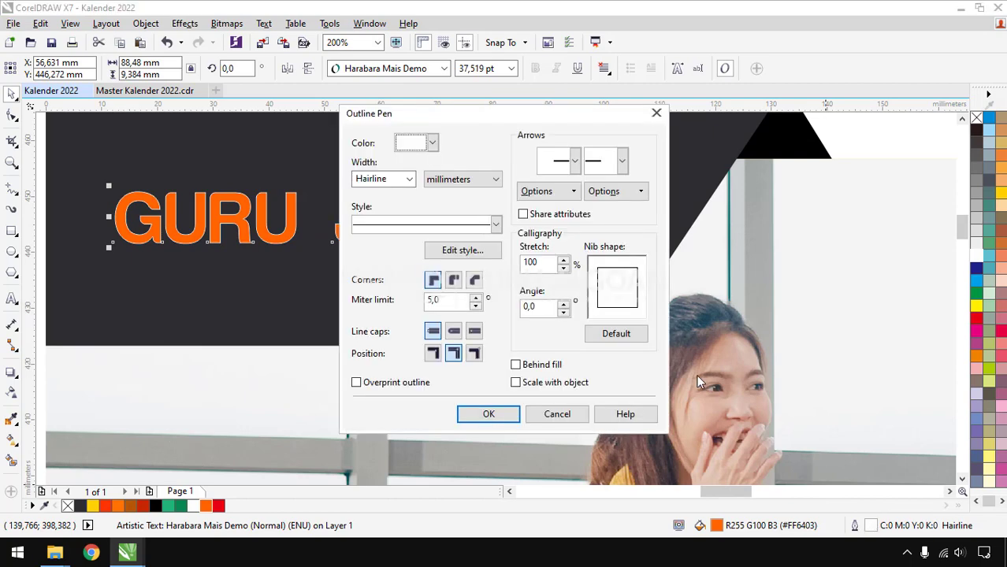
{"action": "left_click", "coordinate": [454, 281]}
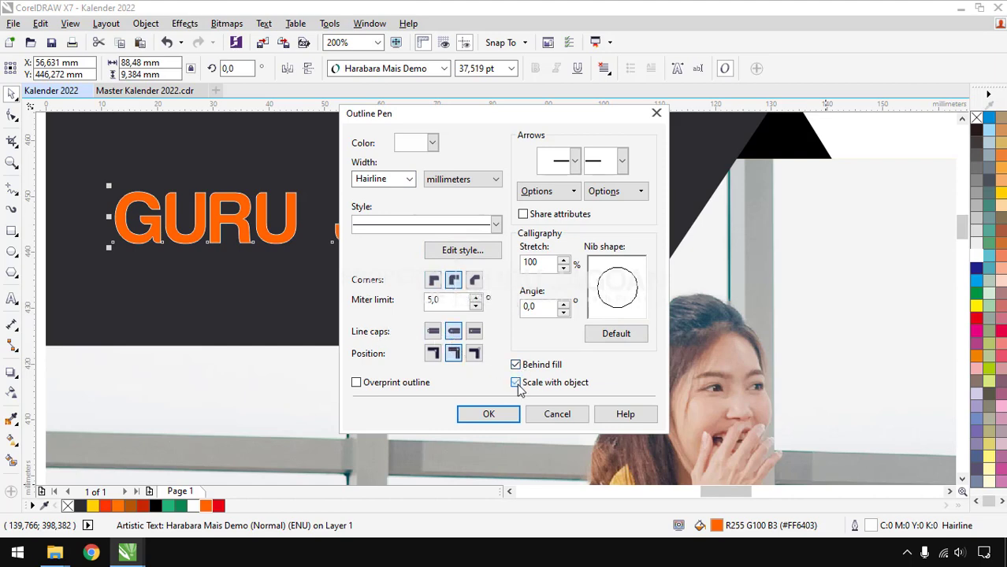
{"action": "left_click", "coordinate": [408, 179]}
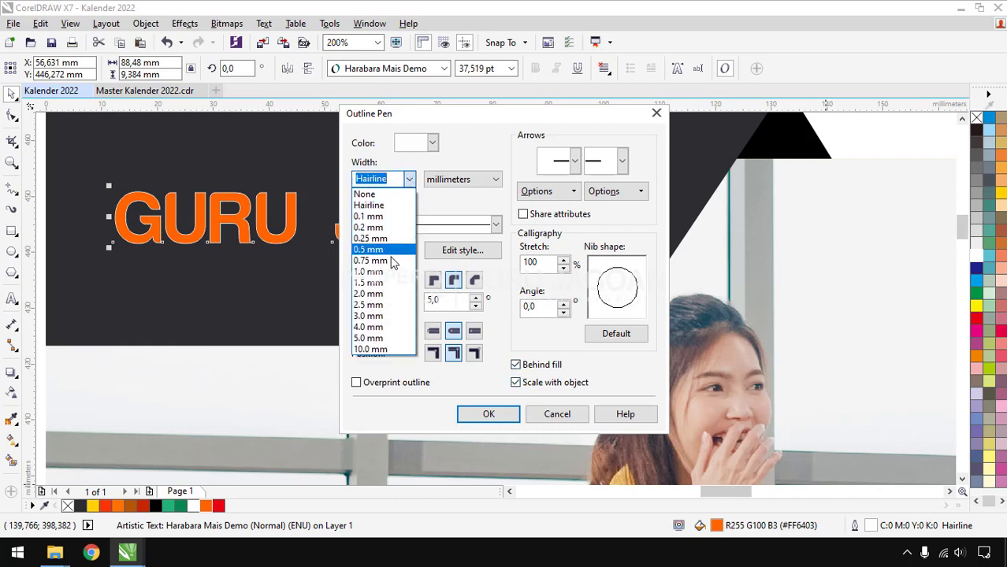
{"action": "left_click", "coordinate": [388, 273]}
{"action": "left_click", "coordinate": [488, 413]}
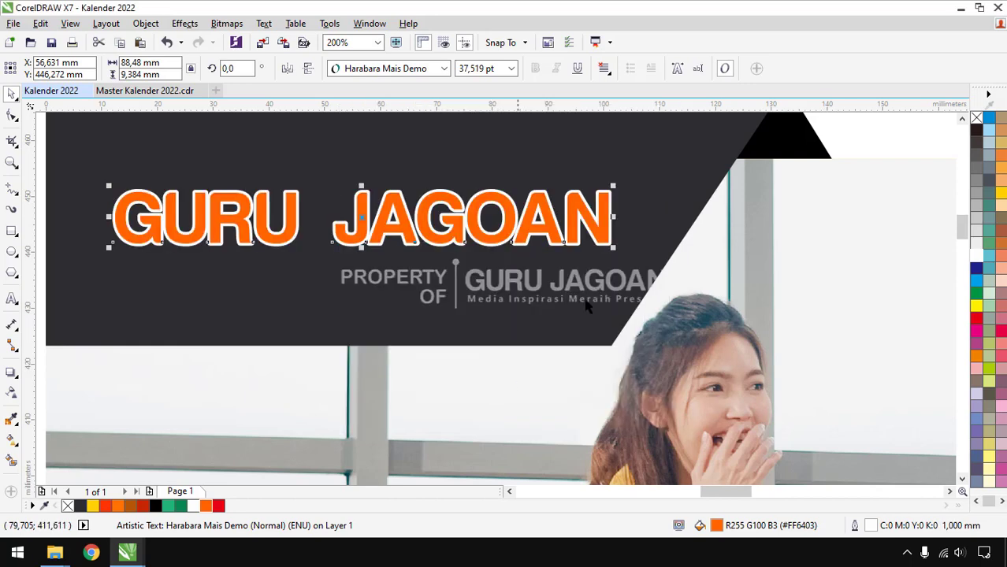
Step: Remove the white outline from the "GURU JAGOAN" text on the dark header shape
{"action": "scroll", "coordinate": [643, 259], "scroll_direction": "down", "scroll_amount": 1}
{"action": "left_click", "coordinate": [214, 242]}
{"action": "scroll", "coordinate": [479, 203], "scroll_direction": "down", "scroll_amount": 1}
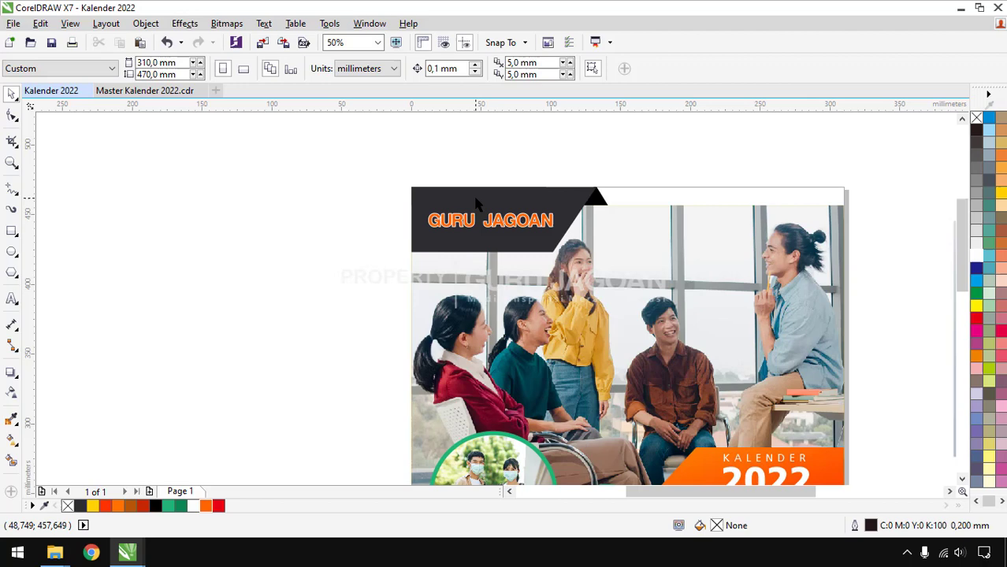
{"action": "scroll", "coordinate": [516, 229], "scroll_direction": "up", "scroll_amount": 1}
{"action": "left_click", "coordinate": [516, 224]}
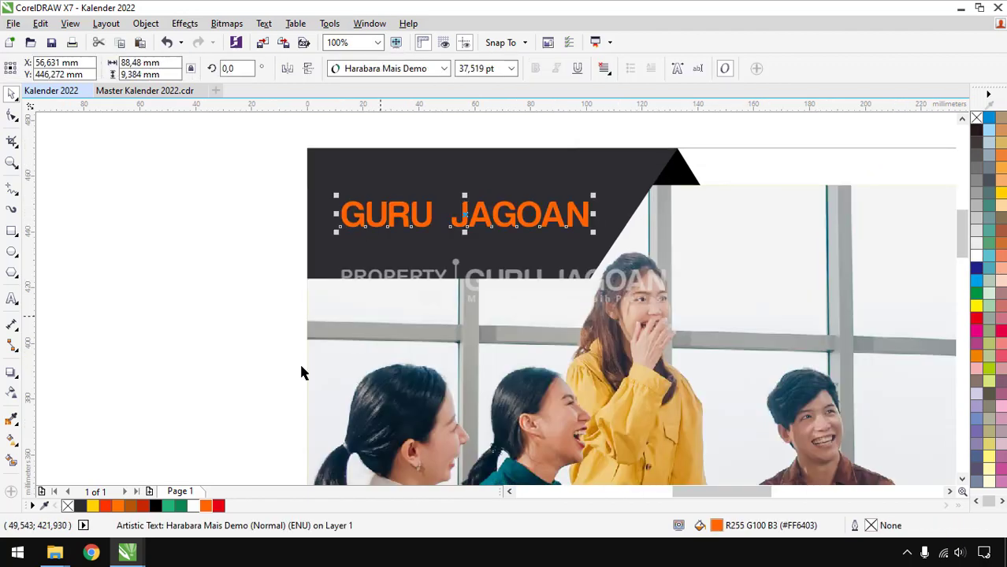
Step: Recolour the "GURU JAGOAN" text with the green from the document palette and deselect it
{"action": "left_click", "coordinate": [172, 506]}
{"action": "key", "text": "Escape"}
{"action": "scroll", "coordinate": [516, 171], "scroll_direction": "down", "scroll_amount": 1}
{"action": "scroll", "coordinate": [300, 215], "scroll_direction": "down", "scroll_amount": 1}
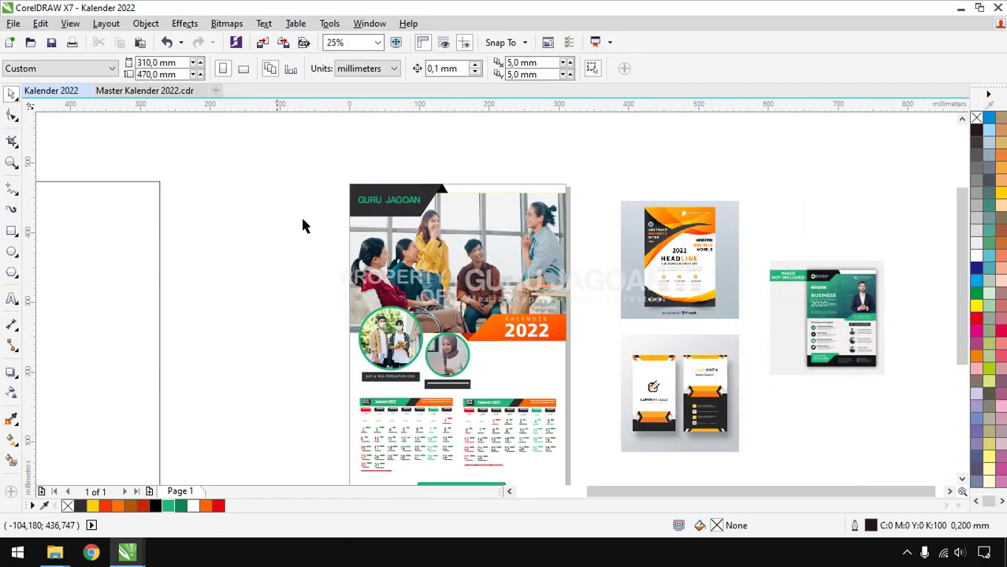
Step: Copy the orange fountain fill of the "KALENDER 2022" banner onto the "GURU JAGOAN" text in the dark header shape
{"action": "scroll", "coordinate": [400, 203], "scroll_direction": "up", "scroll_amount": 1}
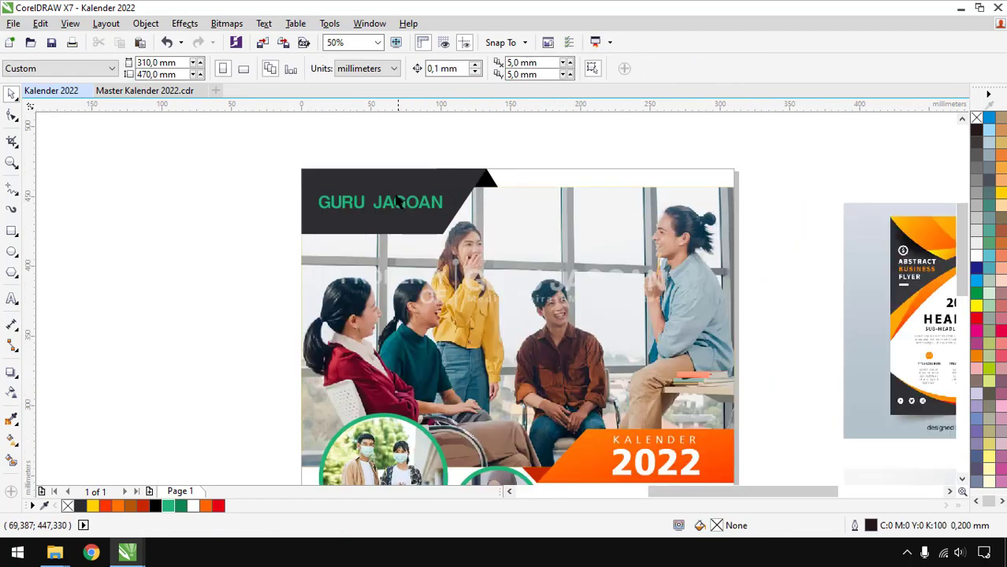
{"action": "left_click", "coordinate": [384, 211]}
{"action": "scroll", "coordinate": [531, 224], "scroll_direction": "down", "scroll_amount": 1}
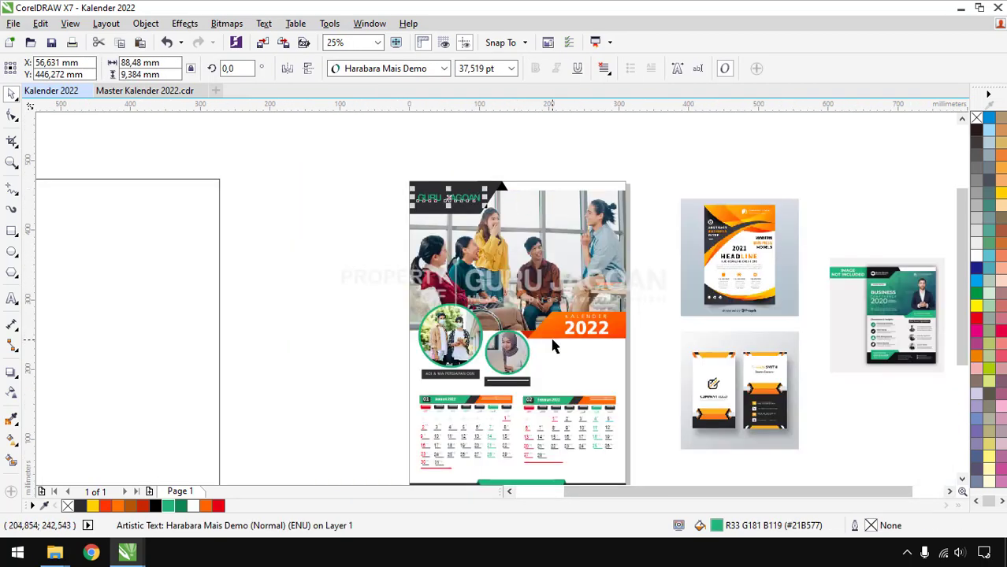
{"action": "scroll", "coordinate": [553, 343], "scroll_direction": "up", "scroll_amount": 1}
{"action": "left_click", "coordinate": [563, 328]}
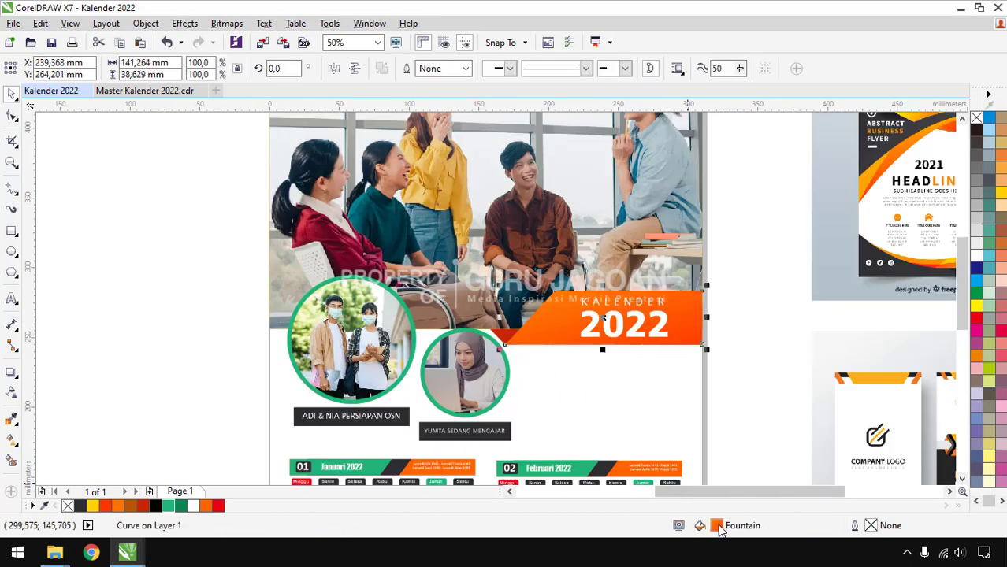
{"action": "scroll", "coordinate": [488, 356], "scroll_direction": "down", "scroll_amount": 1}
{"action": "scroll", "coordinate": [416, 129], "scroll_direction": "up", "scroll_amount": 2}
{"action": "scroll", "coordinate": [467, 240], "scroll_direction": "up", "scroll_amount": 2}
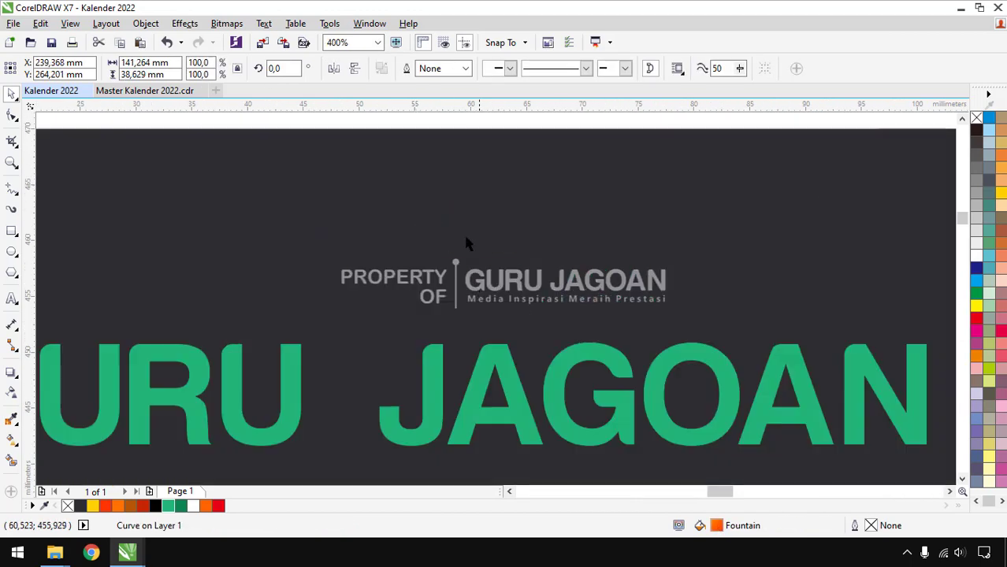
{"action": "scroll", "coordinate": [644, 406], "scroll_direction": "down", "scroll_amount": 1}
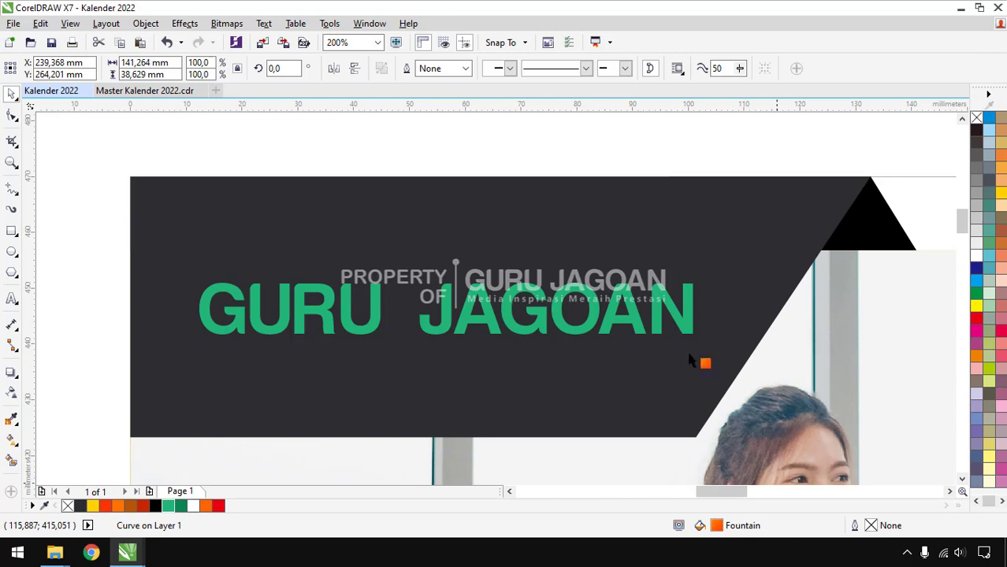
{"action": "left_click_drag", "start_coordinate": [687, 334], "coordinate": [688, 334]}
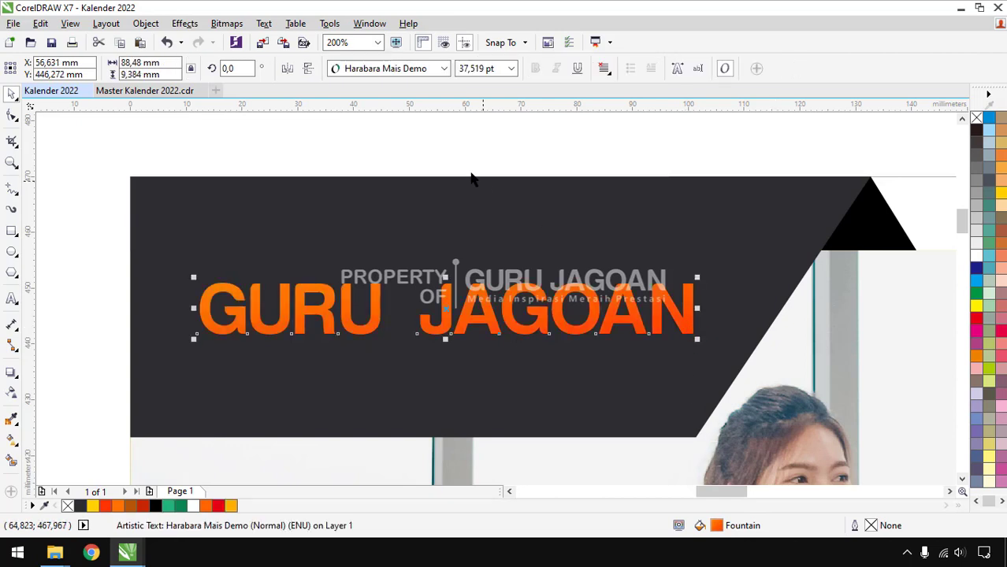
{"action": "left_click", "coordinate": [443, 134]}
Step: Give the "GURU JAGOAN" text a white 1.5 mm outline and deselect it
{"action": "left_click", "coordinate": [443, 310]}
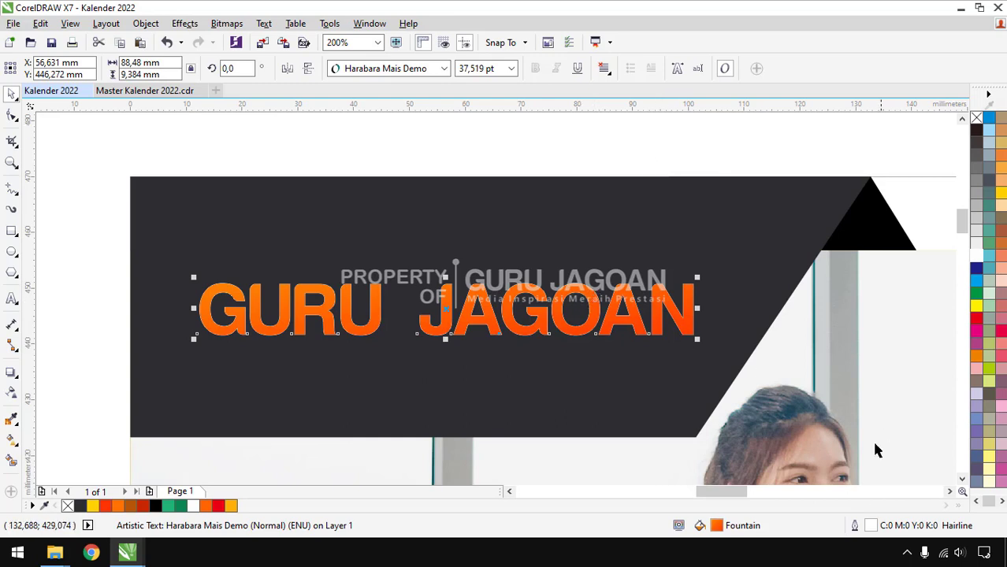
{"action": "double_click", "coordinate": [854, 525]}
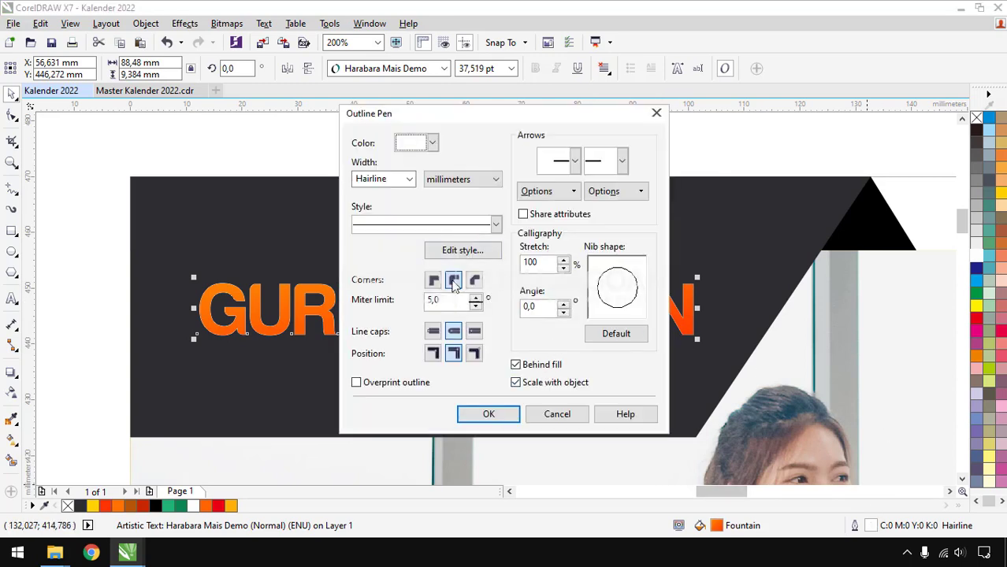
{"action": "left_click", "coordinate": [404, 187]}
{"action": "left_click", "coordinate": [386, 272]}
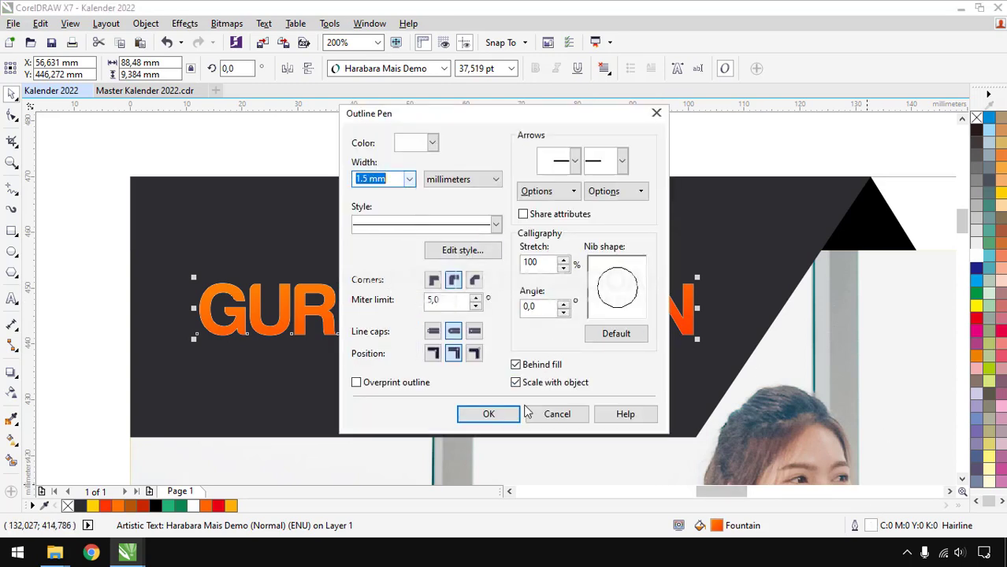
{"action": "left_click", "coordinate": [483, 411]}
{"action": "left_click", "coordinate": [451, 158]}
{"action": "scroll", "coordinate": [445, 153], "scroll_direction": "down", "scroll_amount": 2}
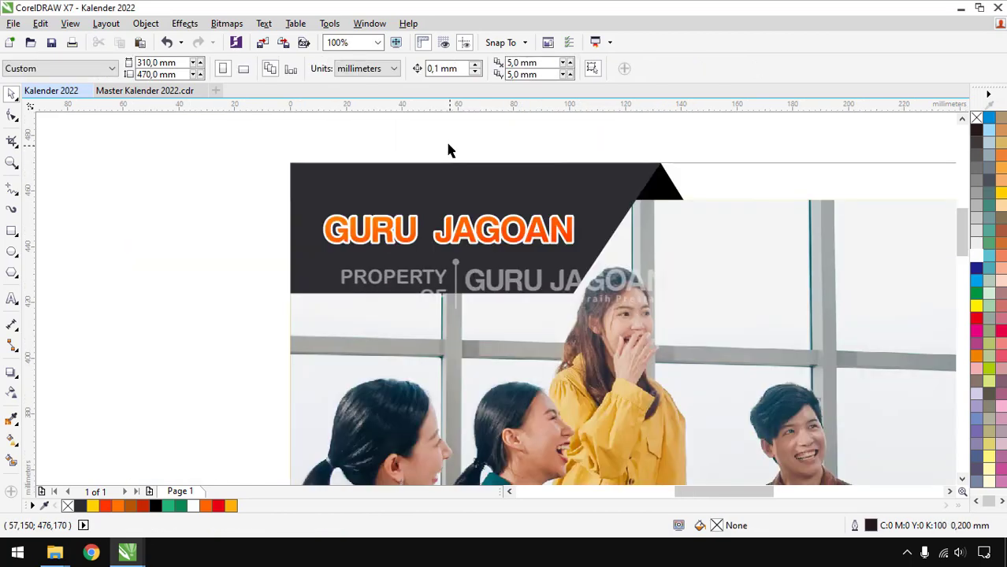
{"action": "scroll", "coordinate": [456, 200], "scroll_direction": "up", "scroll_amount": 1}
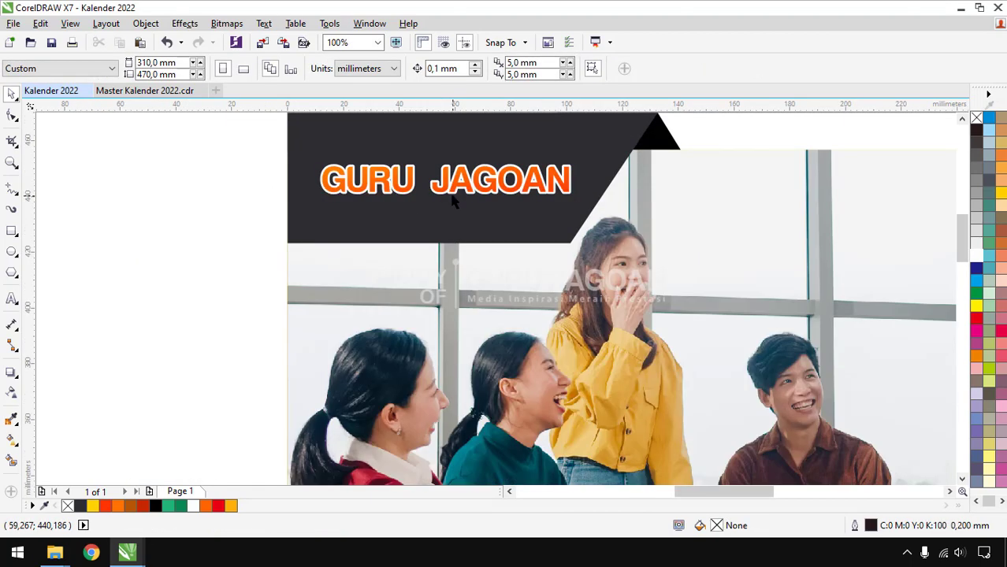
Step: Delete the three reference design images beside the calendar page
{"action": "scroll", "coordinate": [321, 181], "scroll_direction": "down", "scroll_amount": 2}
{"action": "key", "text": "F4"}
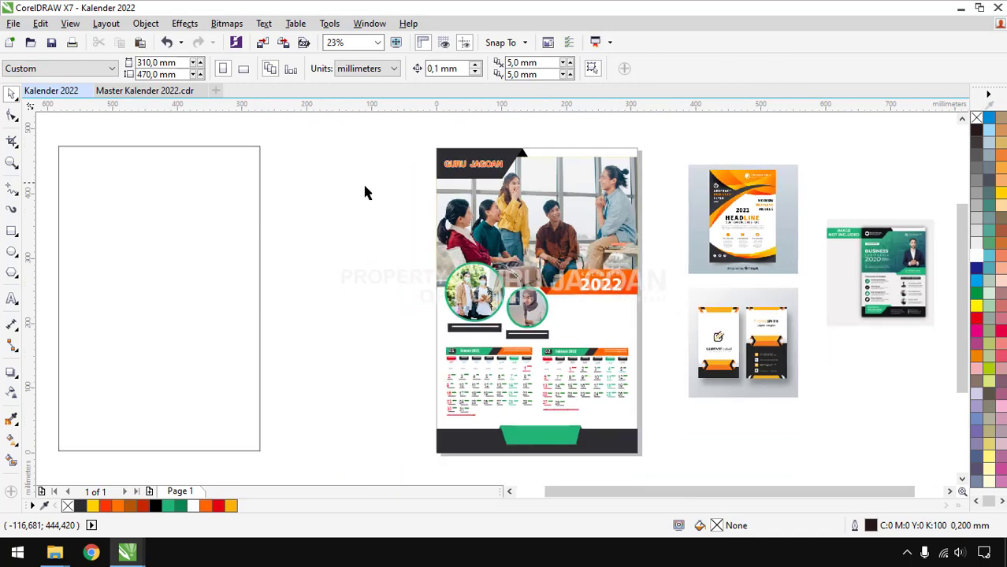
{"action": "left_click_drag", "start_coordinate": [737, 227], "coordinate": [941, 420]}
{"action": "key", "text": "Delete"}
{"action": "key", "text": "F4"}
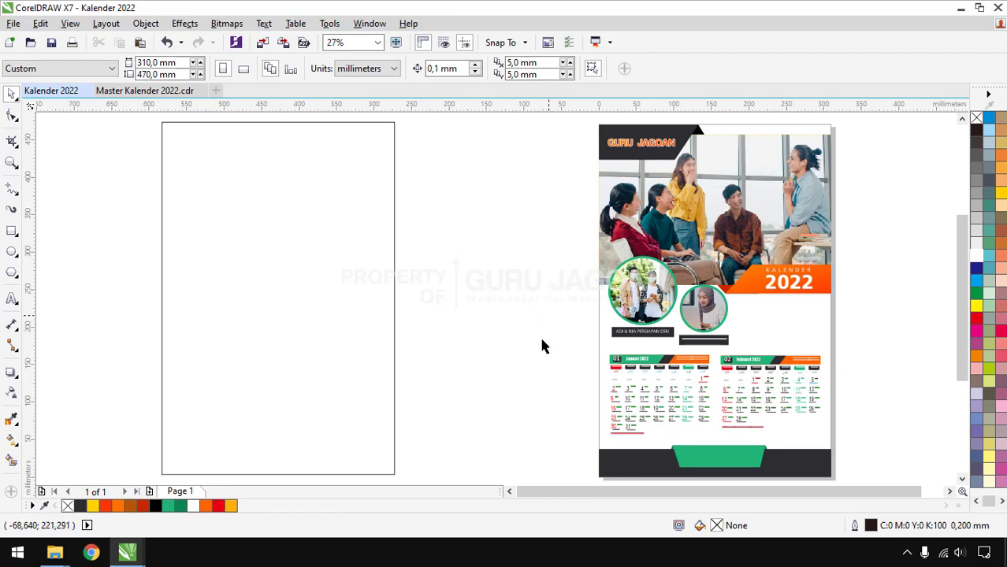
Step: Import facebook.png, instagram.png, world-wide-web.png and youtube.png from the "icon" folder in "Membuat Kalender Dinding" into the Kalender 2022 drawing
{"action": "mouse_move", "coordinate": [69, 550]}
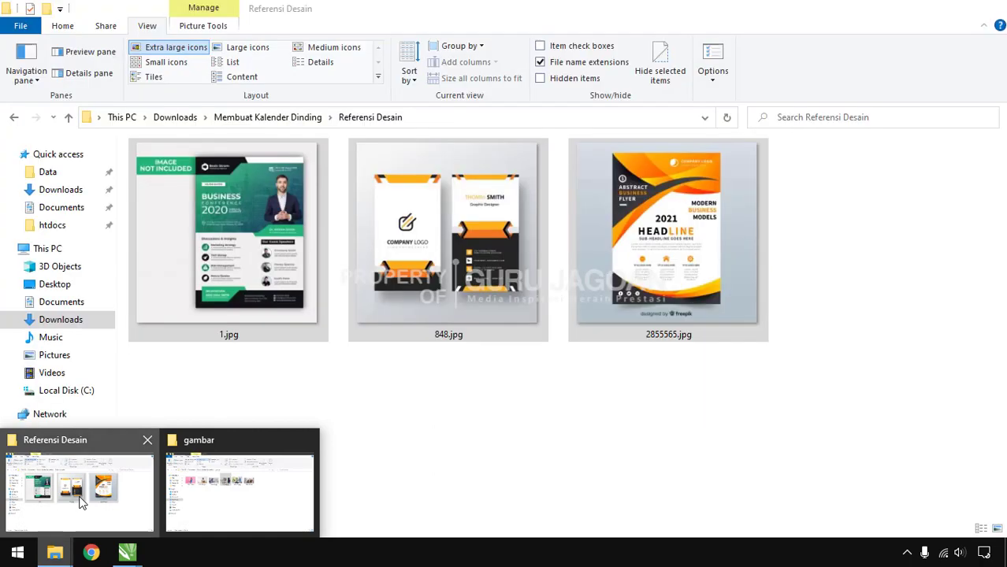
{"action": "left_click", "coordinate": [81, 502]}
{"action": "left_click", "coordinate": [260, 118]}
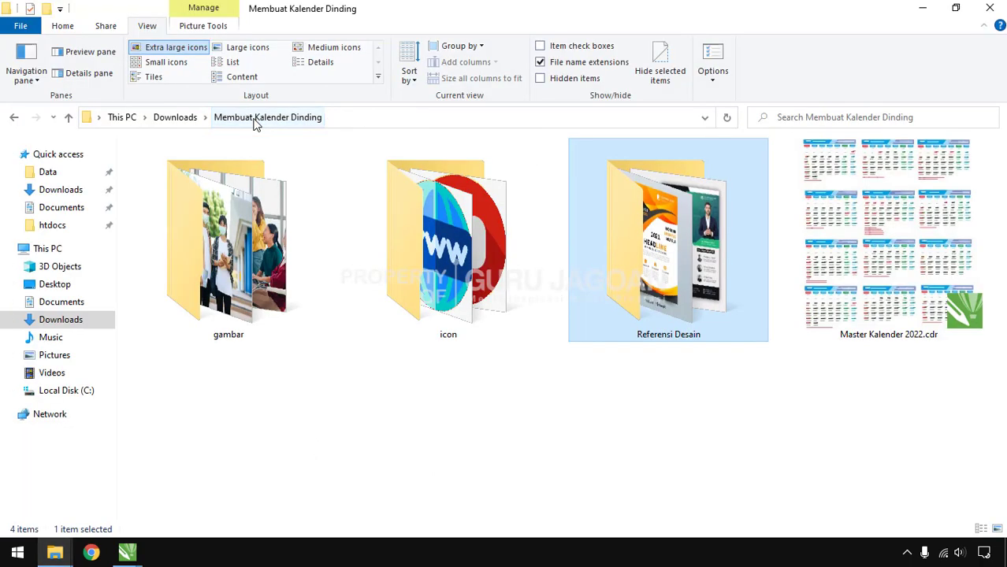
{"action": "double_click", "coordinate": [364, 297]}
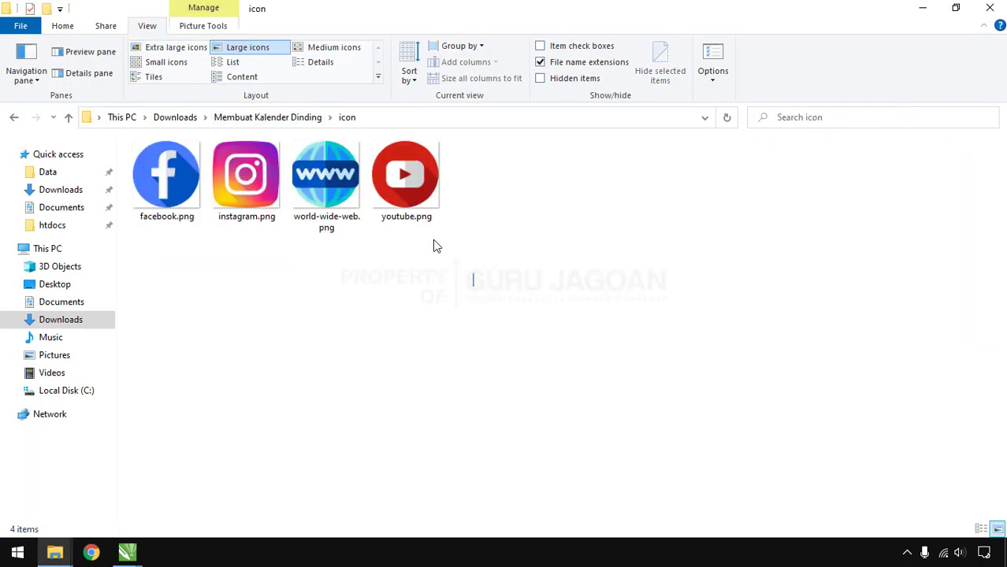
{"action": "left_click_drag", "start_coordinate": [472, 285], "coordinate": [127, 142]}
{"action": "left_click_drag", "start_coordinate": [166, 174], "coordinate": [488, 254]}
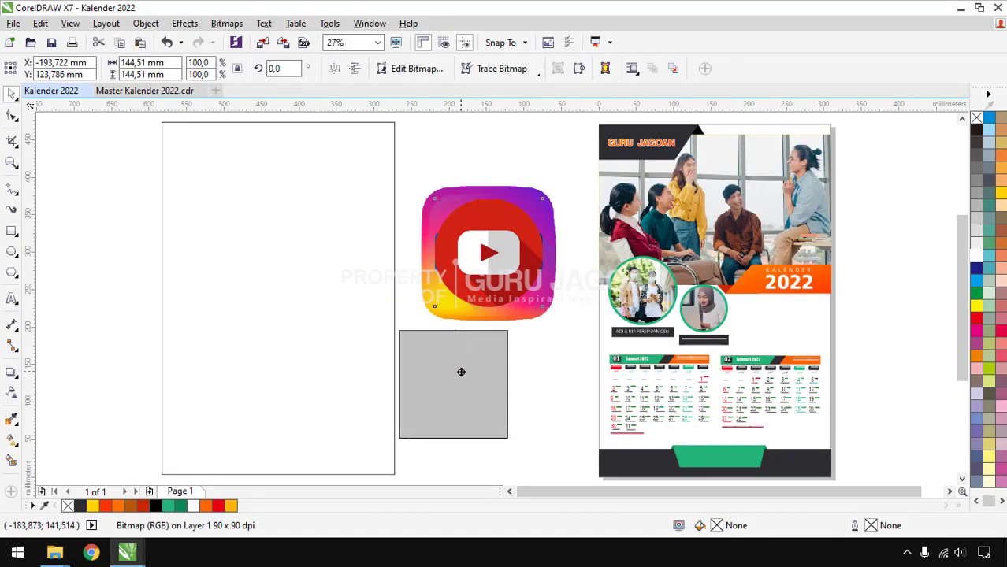
Step: Spread the four stacked social media and web icons apart in the area outside the calendar page
{"action": "left_click_drag", "start_coordinate": [461, 372], "coordinate": [461, 372]}
{"action": "left_click_drag", "start_coordinate": [511, 252], "coordinate": [339, 249]}
{"action": "left_click_drag", "start_coordinate": [469, 238], "coordinate": [249, 164]}
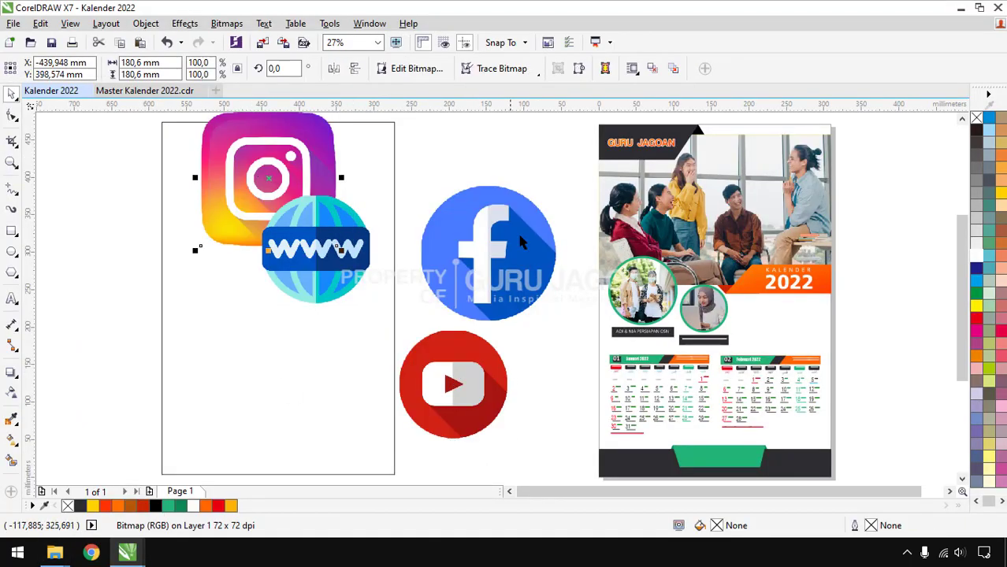
{"action": "left_click_drag", "start_coordinate": [512, 251], "coordinate": [308, 292]}
Step: Draw a circle about 15.3 mm in diameter beside the smaller circular photo, below the "KALENDER 2022" banner
{"action": "scroll", "coordinate": [516, 199], "scroll_direction": "down", "scroll_amount": 3}
{"action": "left_click", "coordinate": [12, 251]}
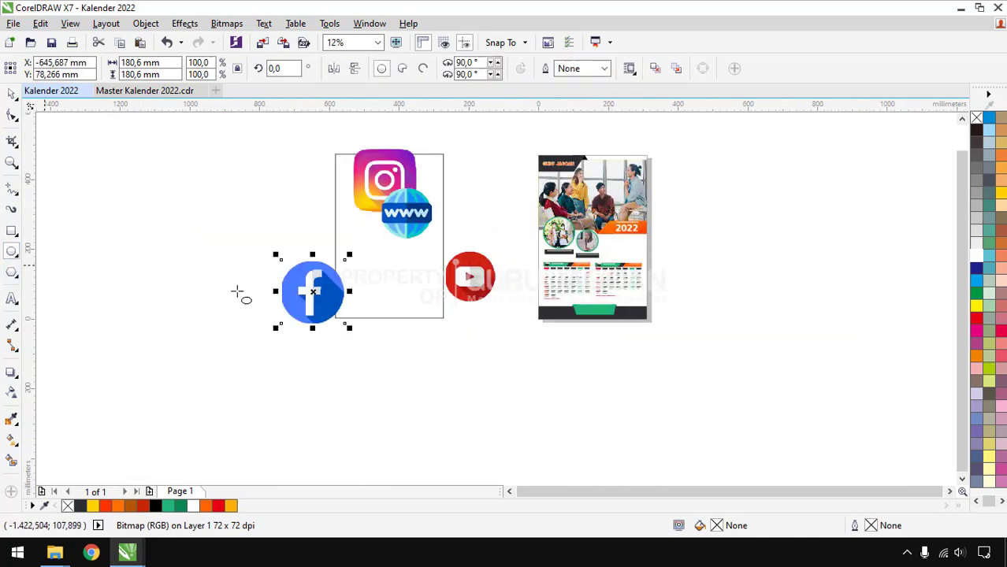
{"action": "scroll", "coordinate": [599, 301], "scroll_direction": "up", "scroll_amount": 2}
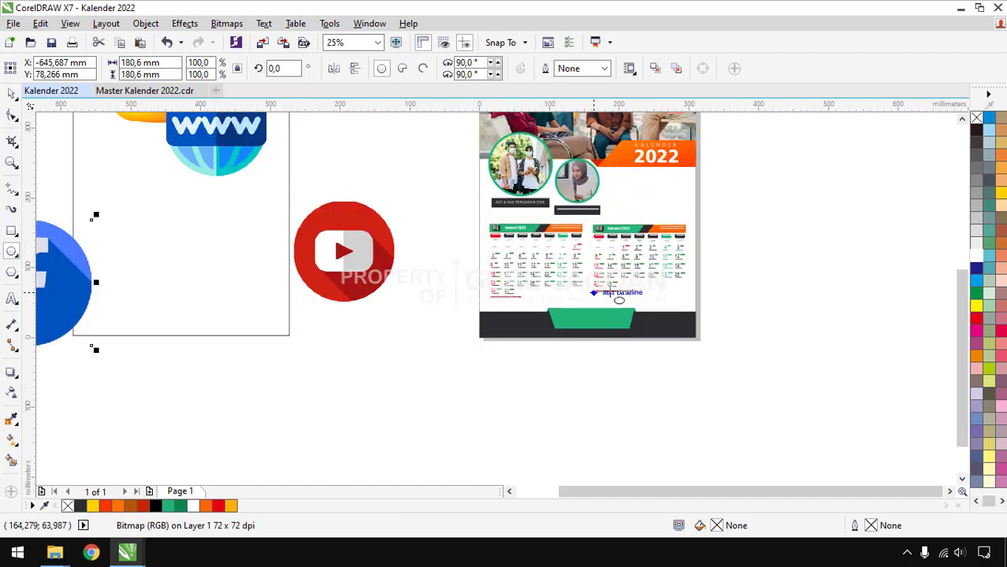
{"action": "scroll", "coordinate": [646, 176], "scroll_direction": "up", "scroll_amount": 1}
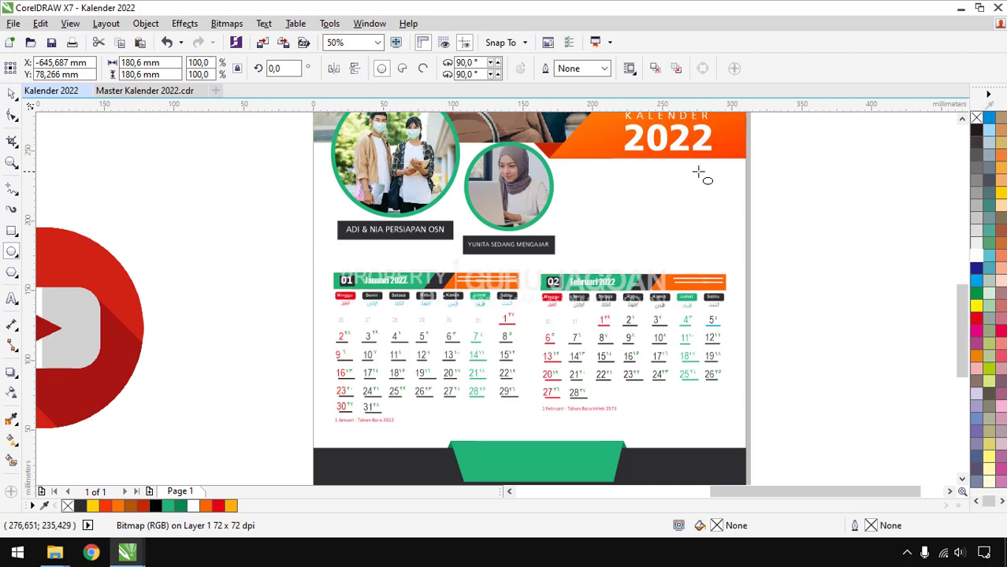
{"action": "left_click_drag", "start_coordinate": [578, 177], "coordinate": [600, 198]}
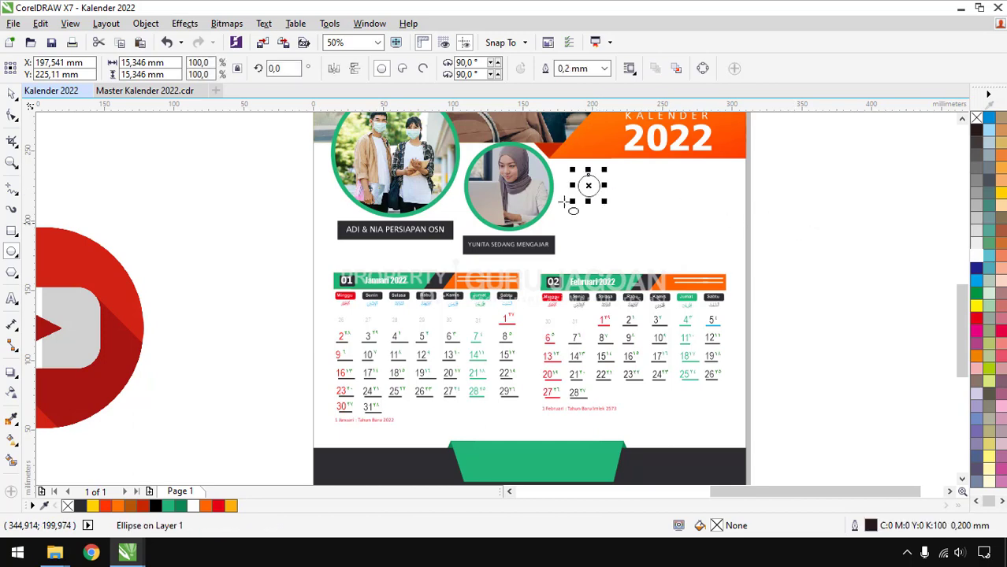
{"action": "left_click", "coordinate": [801, 238]}
Step: Duplicate the small circle straight down at equal spacing to make a vertical column of four circles
{"action": "scroll", "coordinate": [590, 191], "scroll_direction": "up", "scroll_amount": 2}
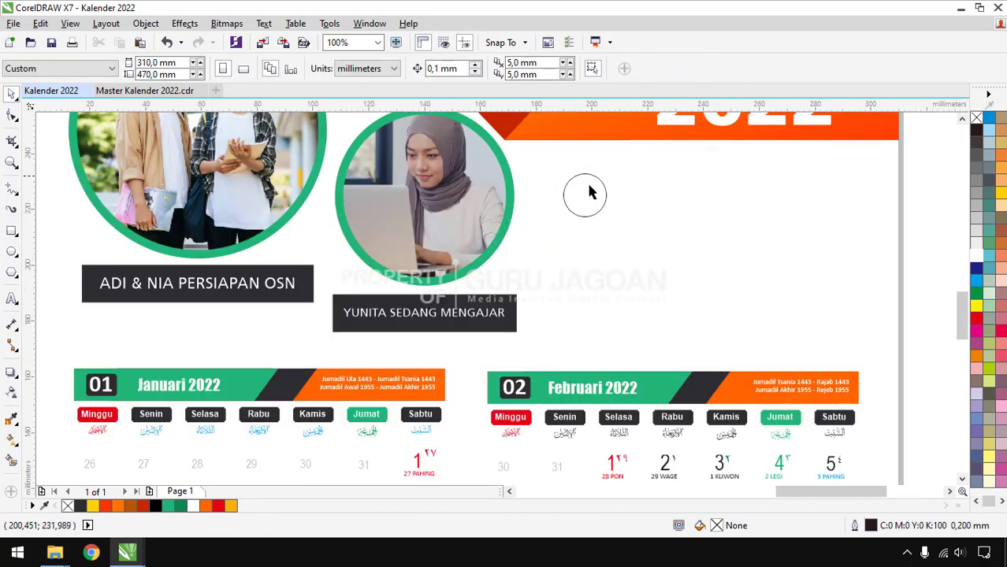
{"action": "left_click_drag", "start_coordinate": [589, 198], "coordinate": [590, 251]}
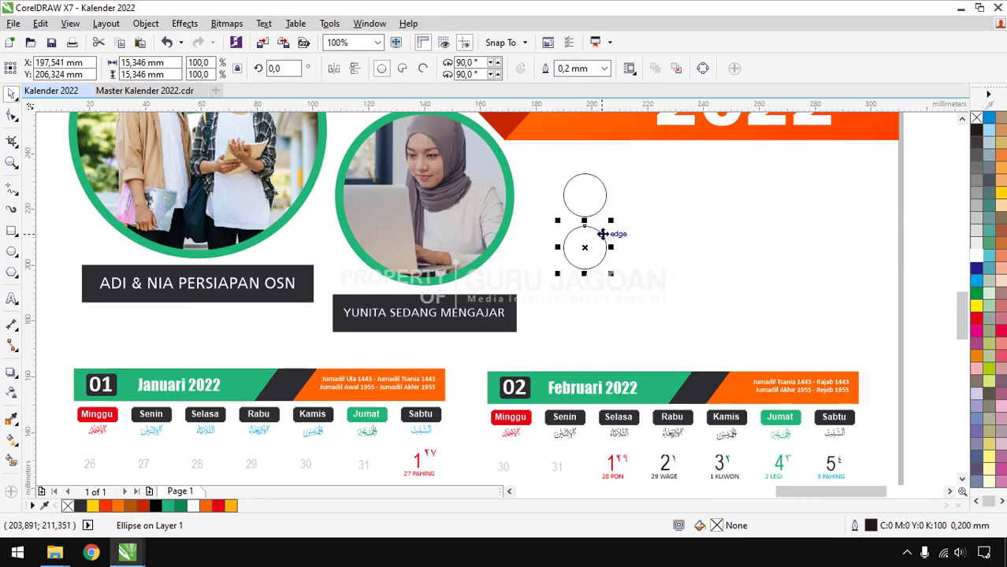
{"action": "key", "text": "ctrl+r"}
{"action": "key", "text": "ctrl+r"}
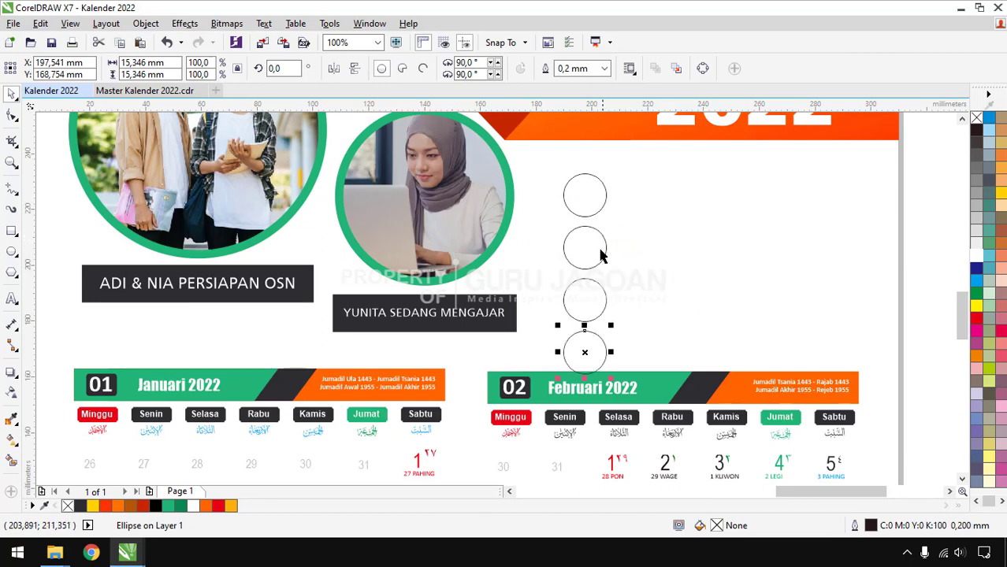
Step: Scale the four circles together to about 12.4 mm wide, move the column up about 5.6 mm and group it
{"action": "left_click", "coordinate": [595, 288], "text": "shift"}
{"action": "left_click", "coordinate": [595, 233], "text": "shift"}
{"action": "left_click", "coordinate": [599, 191], "text": "shift"}
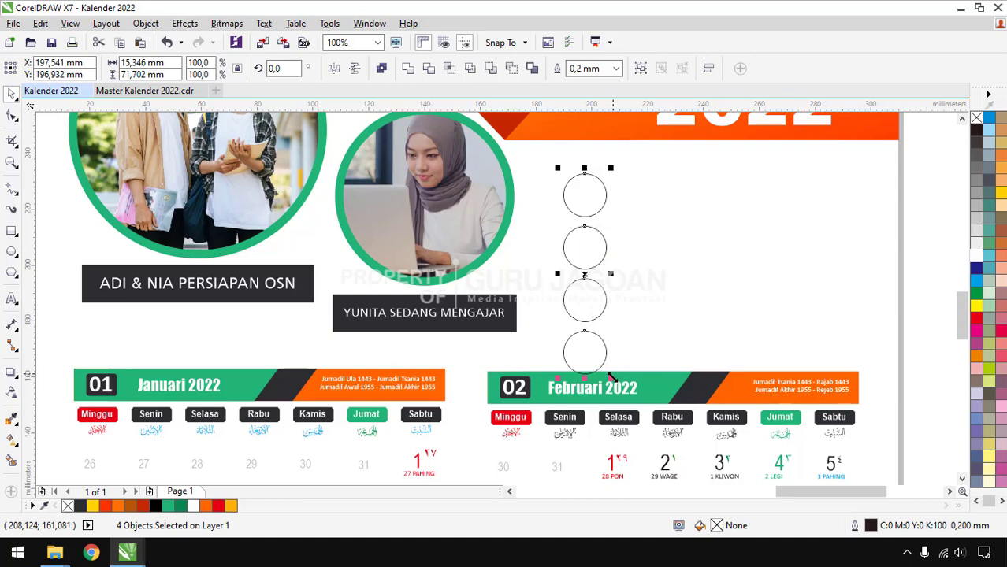
{"action": "mouse_move", "coordinate": [611, 377]}
{"action": "left_mouse_down"}
{"action": "mouse_move", "coordinate": [616, 356]}
{"action": "mouse_move", "coordinate": [602, 359]}
{"action": "left_mouse_up"}
{"action": "scroll", "coordinate": [588, 308], "scroll_direction": "up", "scroll_amount": 1}
{"action": "scroll", "coordinate": [588, 309], "scroll_direction": "down", "scroll_amount": 1}
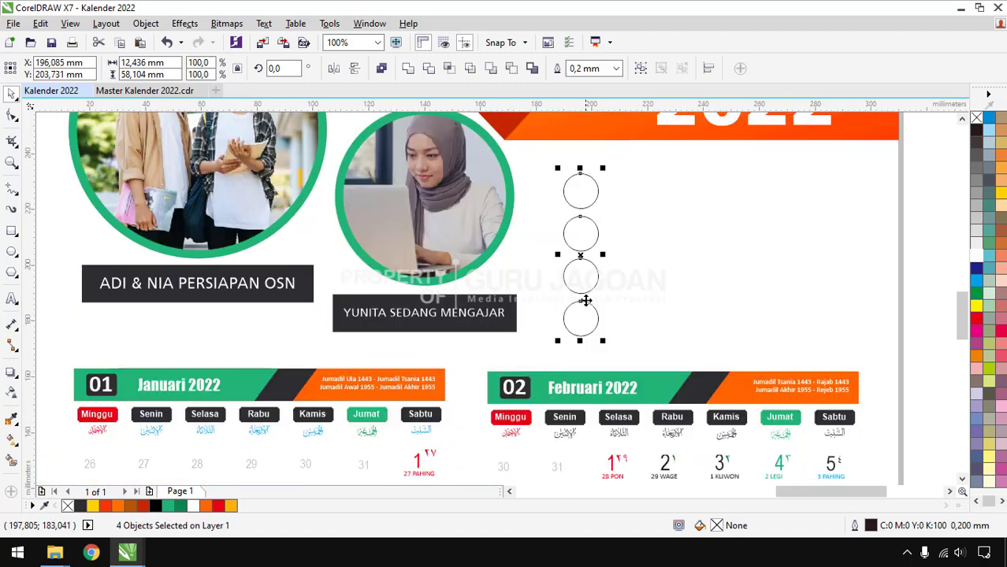
{"action": "left_click_drag", "start_coordinate": [587, 234], "coordinate": [587, 216]}
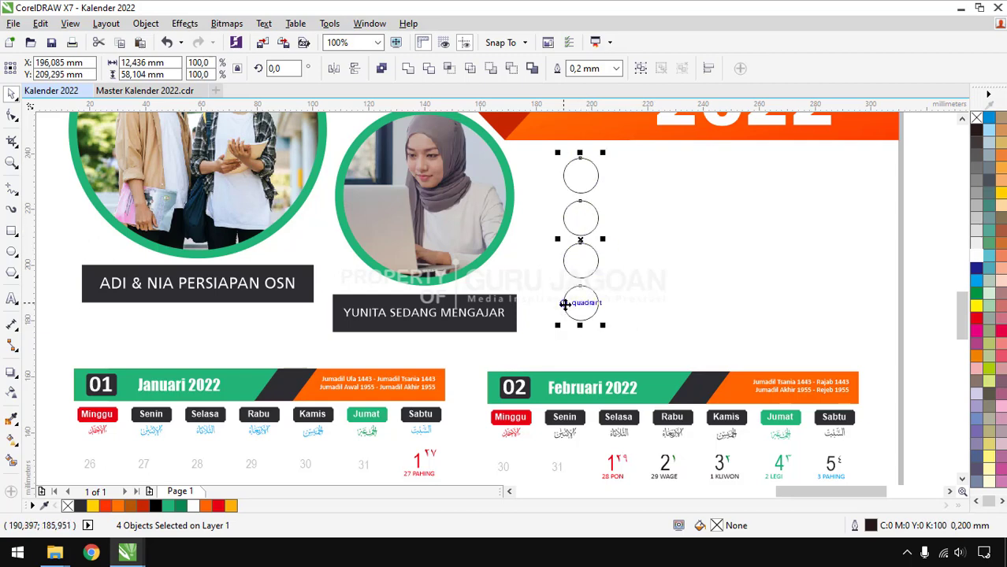
{"action": "key", "text": "ctrl+g"}
Step: Align the circle group with the bottom edge of the dark caption box under the smaller circular photo
{"action": "scroll", "coordinate": [511, 337], "scroll_direction": "up", "scroll_amount": 1}
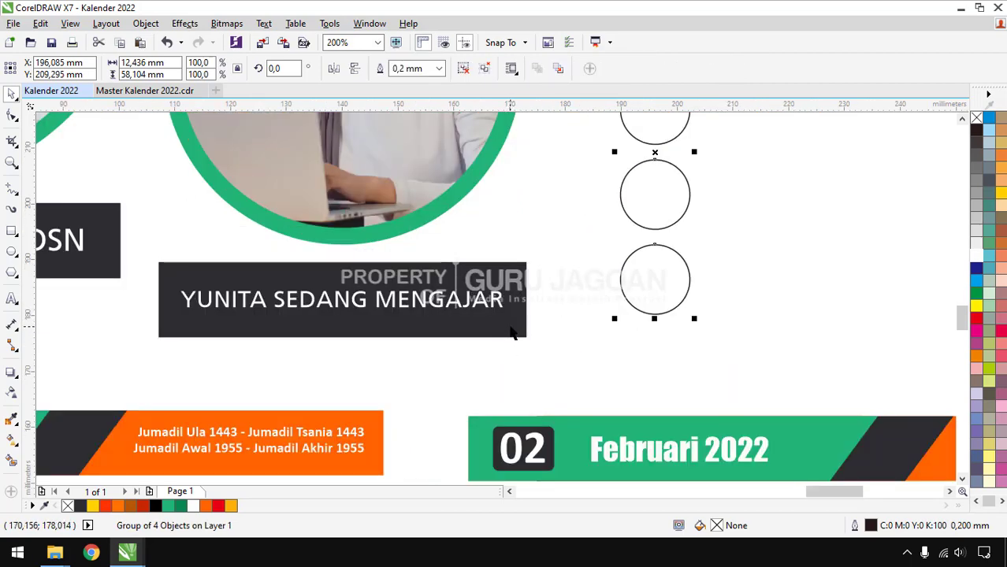
{"action": "left_click", "coordinate": [512, 334], "text": "shift"}
{"action": "scroll", "coordinate": [573, 382], "scroll_direction": "down", "scroll_amount": 2}
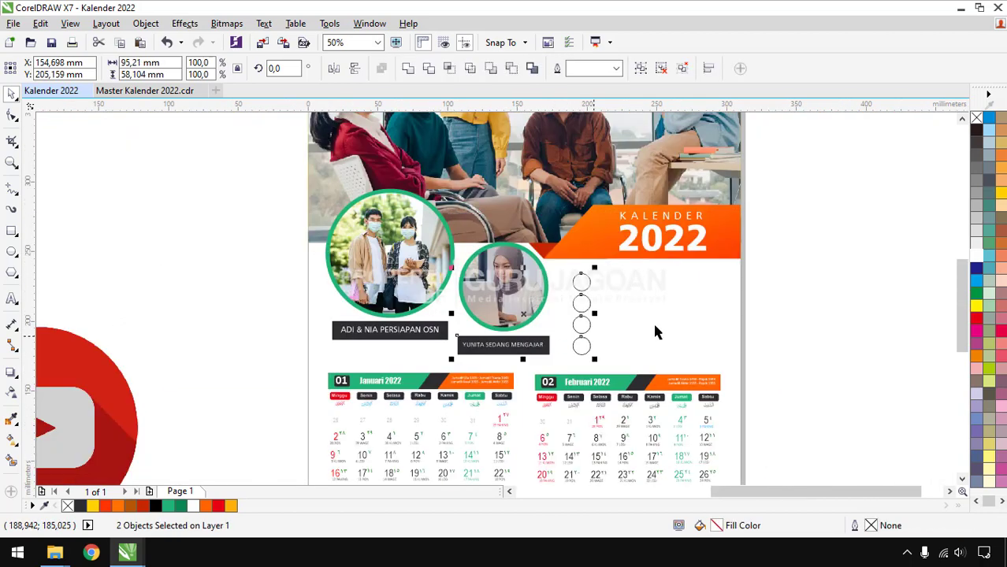
{"action": "left_click", "coordinate": [654, 329]}
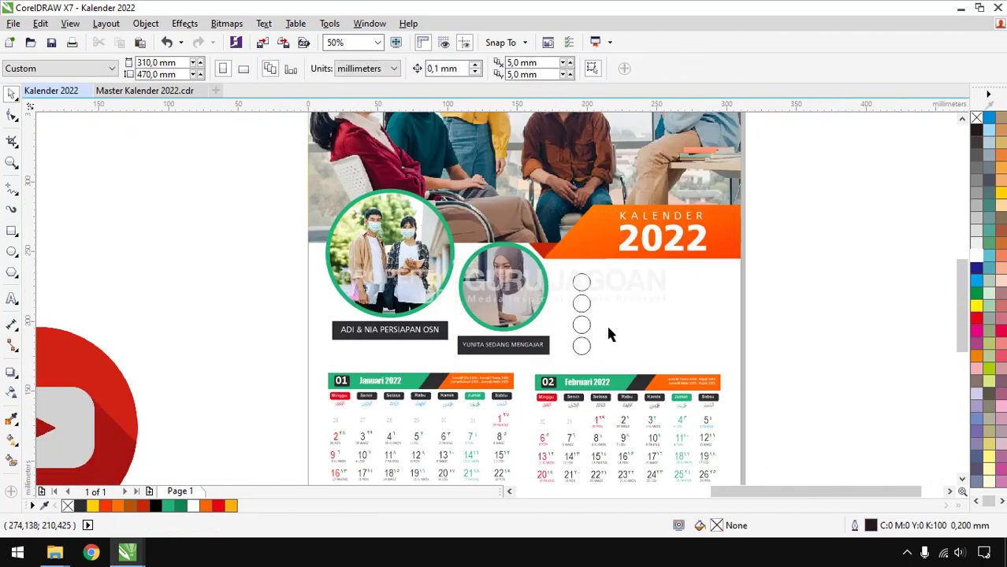
Step: Move the circle group about 6 mm left, closer to the smaller circular photo, and deselect it
{"action": "scroll", "coordinate": [575, 324], "scroll_direction": "up", "scroll_amount": 1}
{"action": "left_click", "coordinate": [592, 333]}
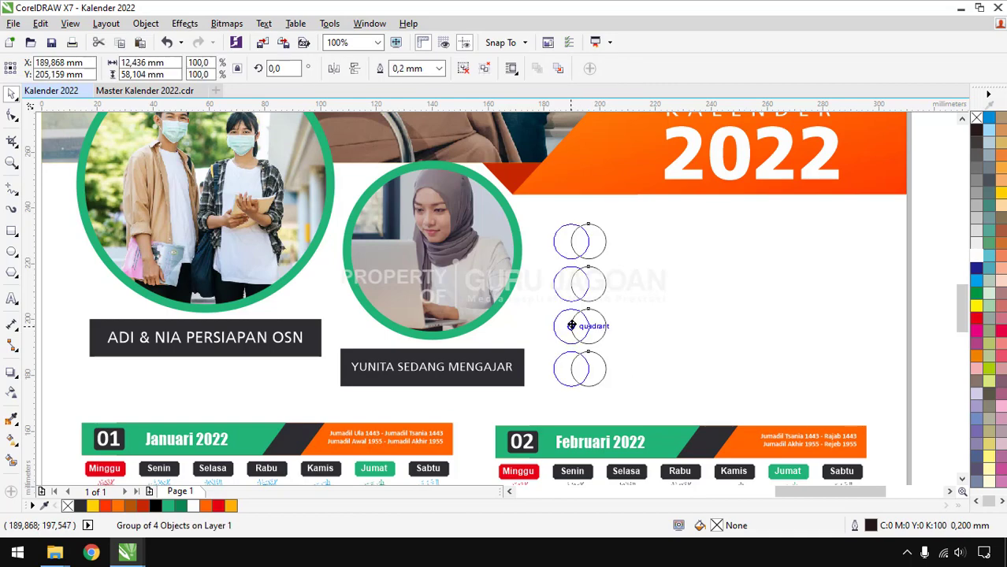
{"action": "scroll", "coordinate": [587, 311], "scroll_direction": "down", "scroll_amount": 1}
{"action": "left_click", "coordinate": [835, 278]}
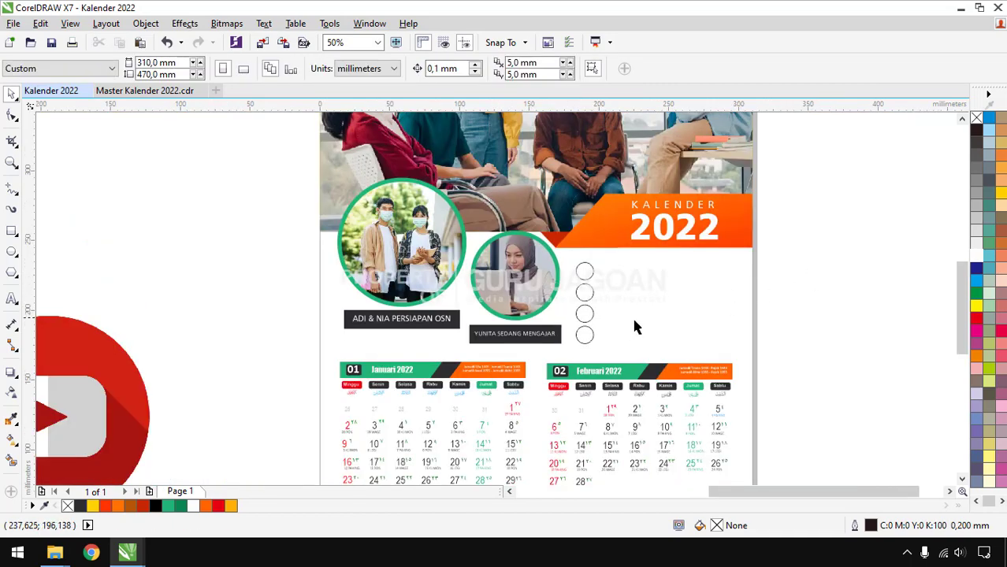
Step: Give the four-circle group a dark grey #2D2C31 outline, 0.5 mm wide
{"action": "scroll", "coordinate": [595, 338], "scroll_direction": "up", "scroll_amount": 1}
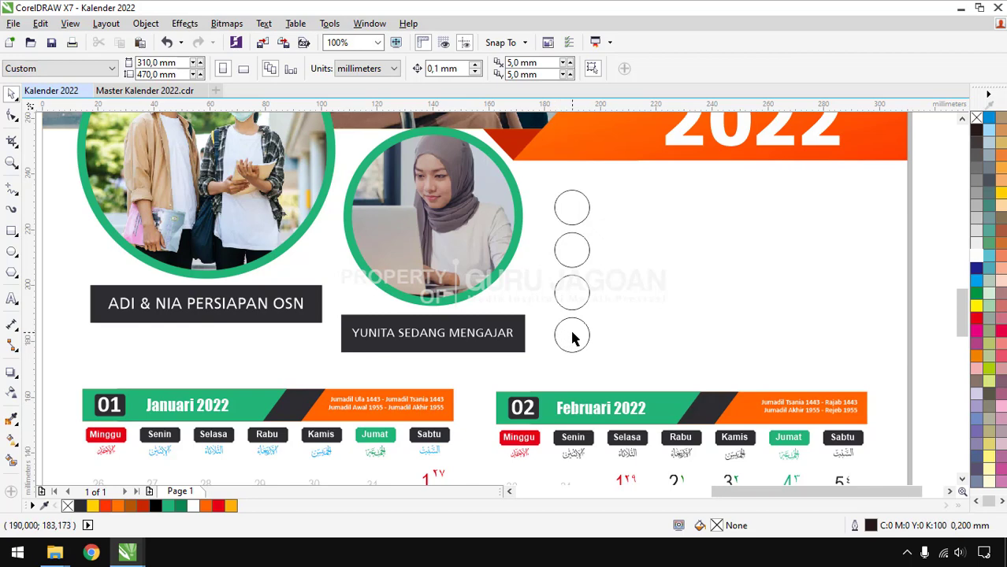
{"action": "scroll", "coordinate": [573, 337], "scroll_direction": "down", "scroll_amount": 1}
{"action": "scroll", "coordinate": [573, 337], "scroll_direction": "up", "scroll_amount": 1}
{"action": "left_click", "coordinate": [573, 337]}
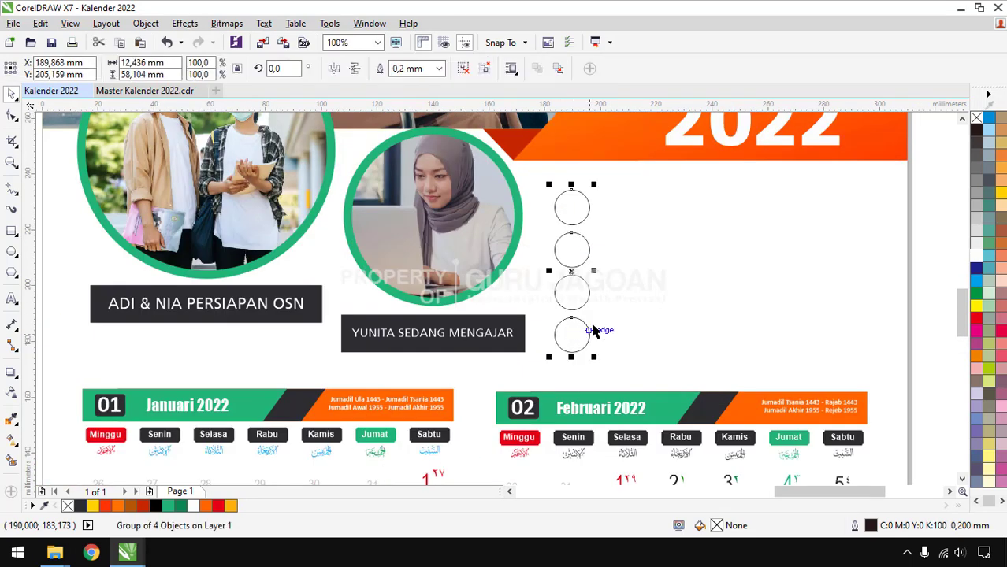
{"action": "scroll", "coordinate": [571, 297], "scroll_direction": "up", "scroll_amount": 1}
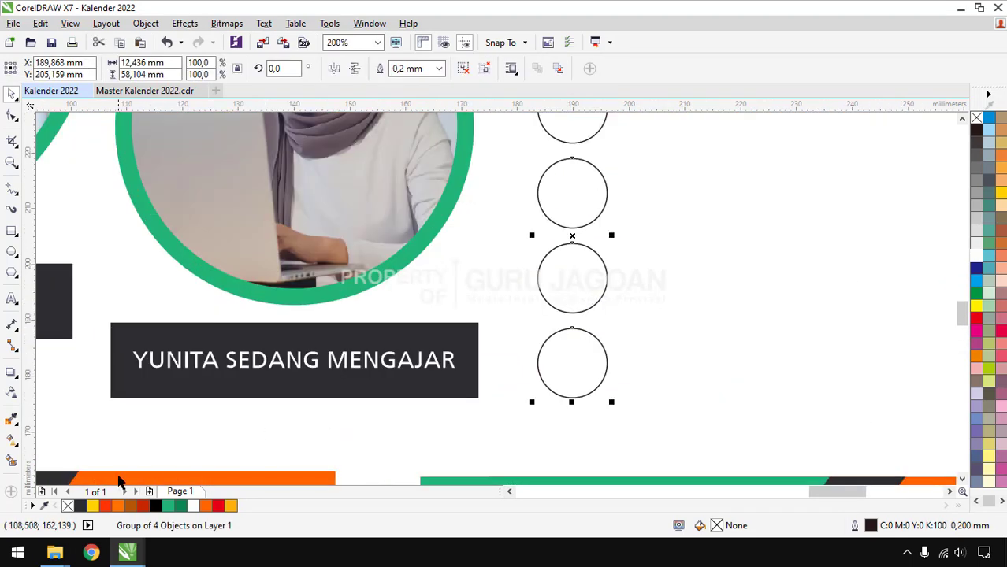
{"action": "right_click", "coordinate": [79, 508]}
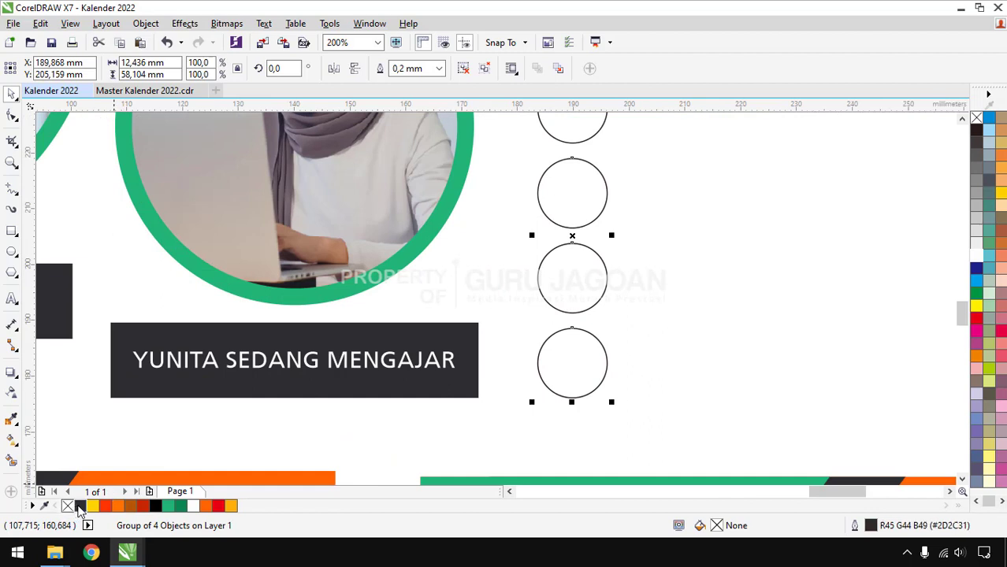
{"action": "left_click", "coordinate": [439, 69]}
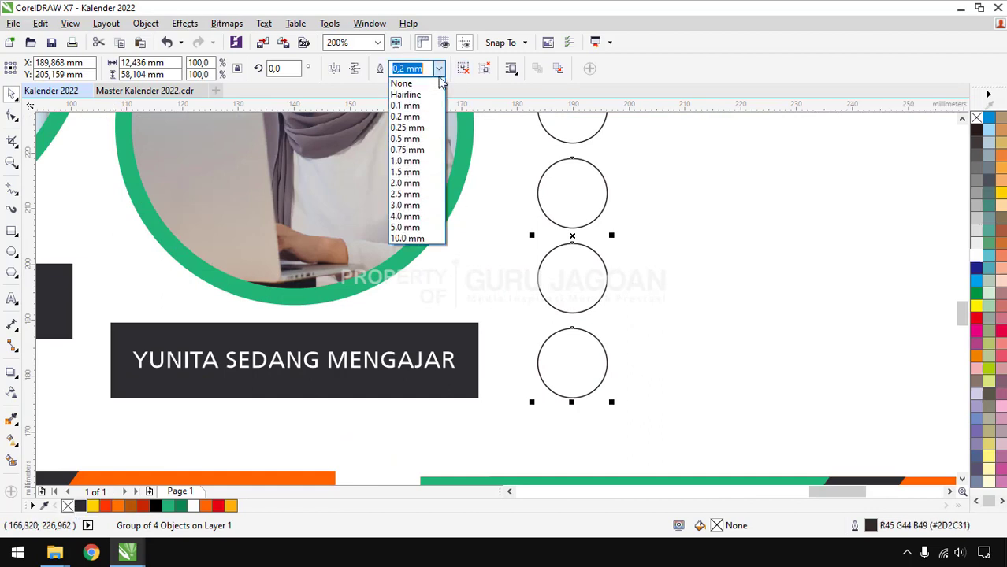
{"action": "left_click", "coordinate": [422, 143]}
{"action": "scroll", "coordinate": [662, 267], "scroll_direction": "down", "scroll_amount": 2}
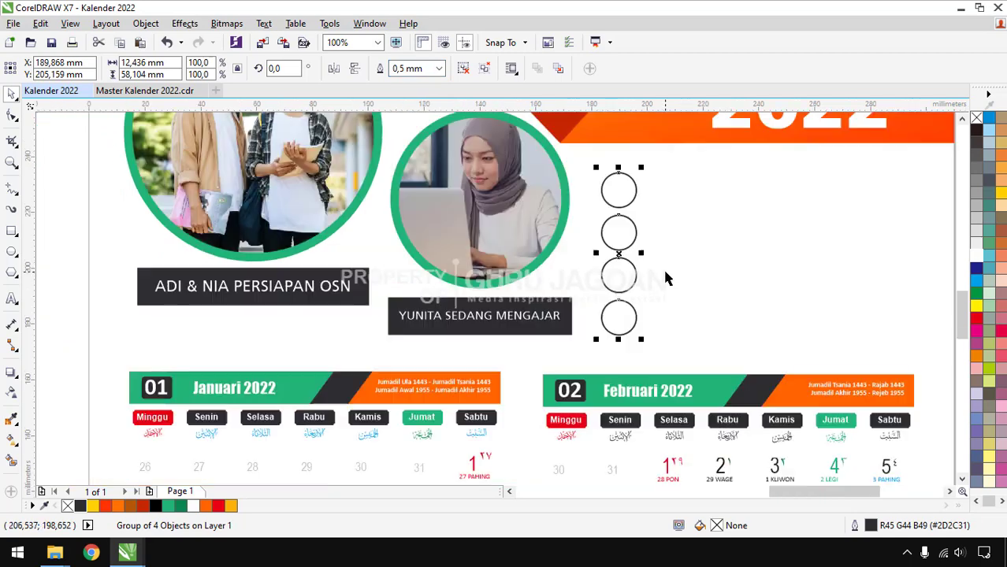
{"action": "scroll", "coordinate": [663, 272], "scroll_direction": "up", "scroll_amount": 1}
{"action": "scroll", "coordinate": [642, 250], "scroll_direction": "up", "scroll_amount": 1}
{"action": "scroll", "coordinate": [532, 254], "scroll_direction": "down", "scroll_amount": 2}
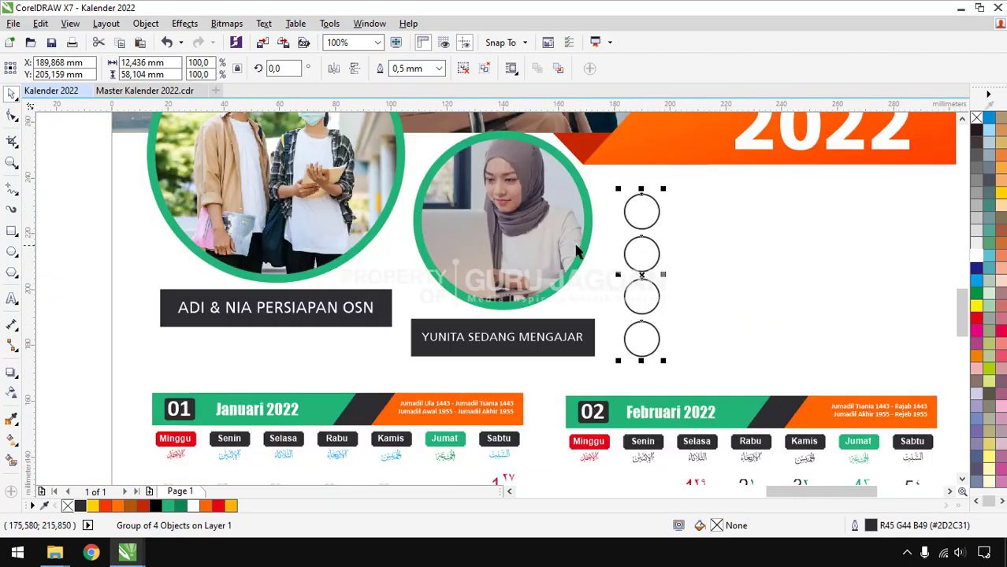
Step: Shrink the YouTube icon to about 6.1 mm and place it at the centre of the top circle
{"action": "left_click_drag", "start_coordinate": [79, 337], "coordinate": [186, 280]}
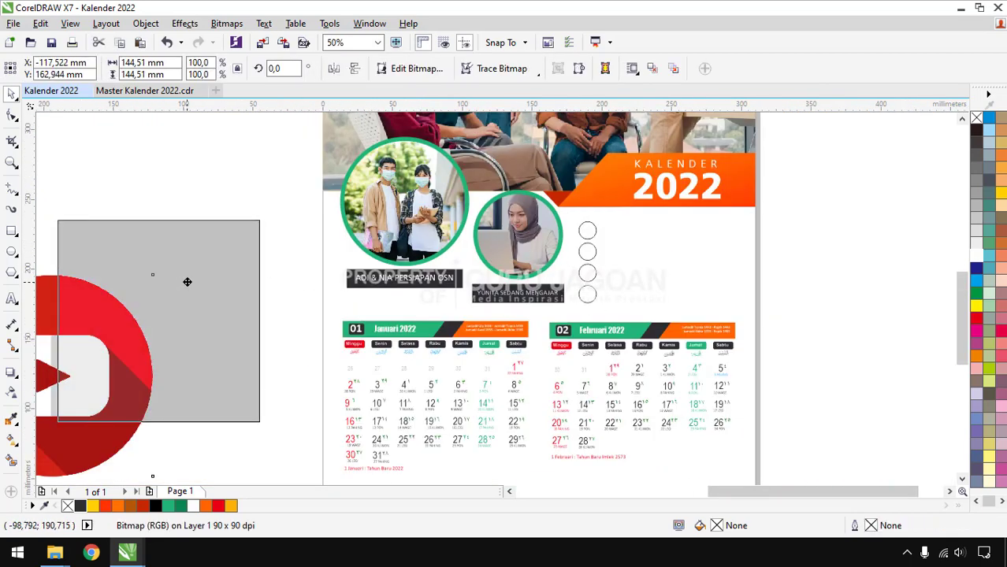
{"action": "left_click_drag", "start_coordinate": [260, 220], "coordinate": [108, 374]}
{"action": "left_click_drag", "start_coordinate": [83, 397], "coordinate": [583, 233]}
{"action": "scroll", "coordinate": [584, 233], "scroll_direction": "up", "scroll_amount": 2}
{"action": "left_click_drag", "start_coordinate": [461, 336], "coordinate": [597, 233]}
{"action": "left_click", "coordinate": [741, 233]}
{"action": "scroll", "coordinate": [597, 236], "scroll_direction": "up", "scroll_amount": 1}
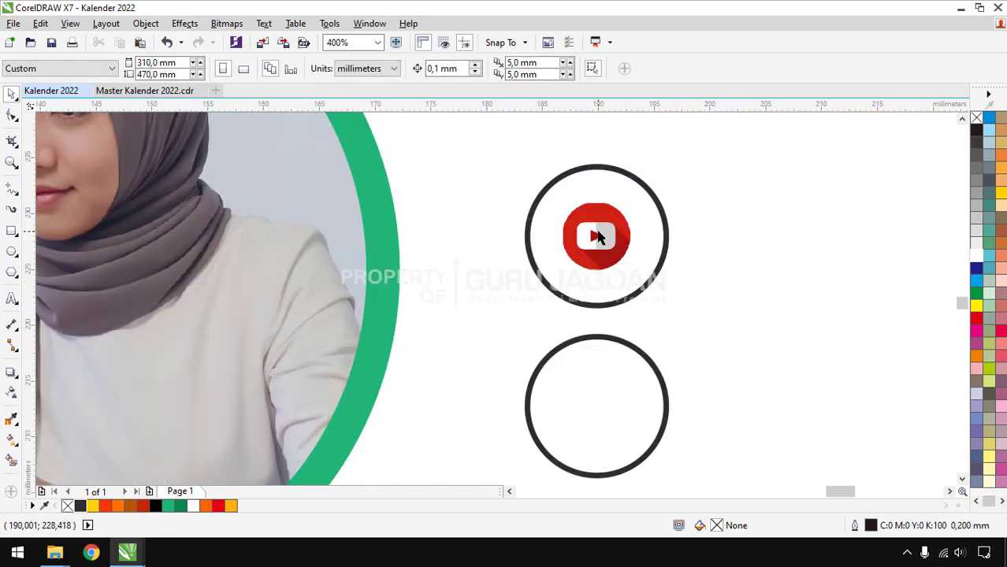
Step: Enlarge the YouTube icon in the top circle to about 7.9 mm, keeping it centred
{"action": "left_click", "coordinate": [597, 236]}
{"action": "scroll", "coordinate": [595, 252], "scroll_direction": "down", "scroll_amount": 2}
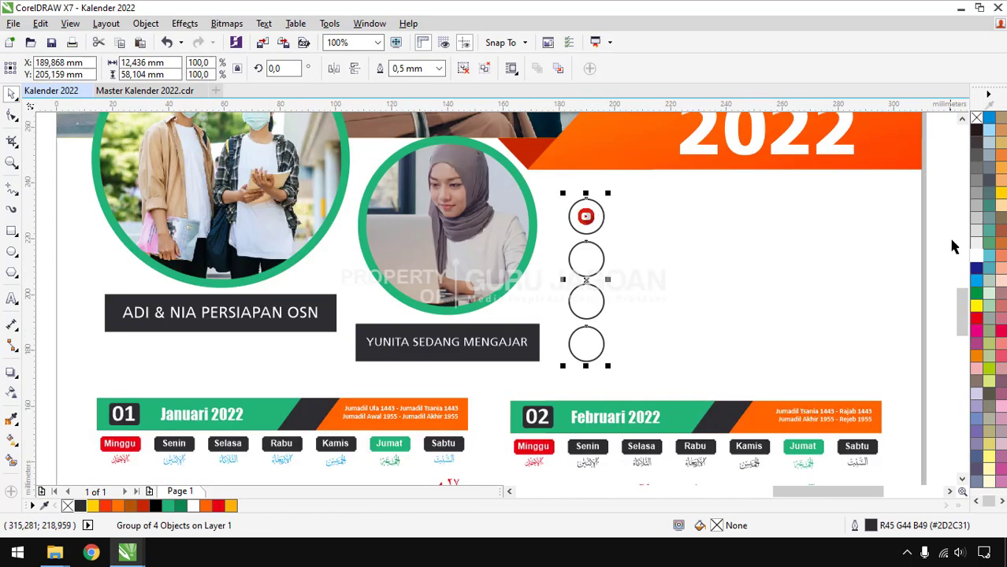
{"action": "left_click", "coordinate": [593, 256]}
{"action": "left_click_drag", "start_coordinate": [932, 182], "coordinate": [548, 251]}
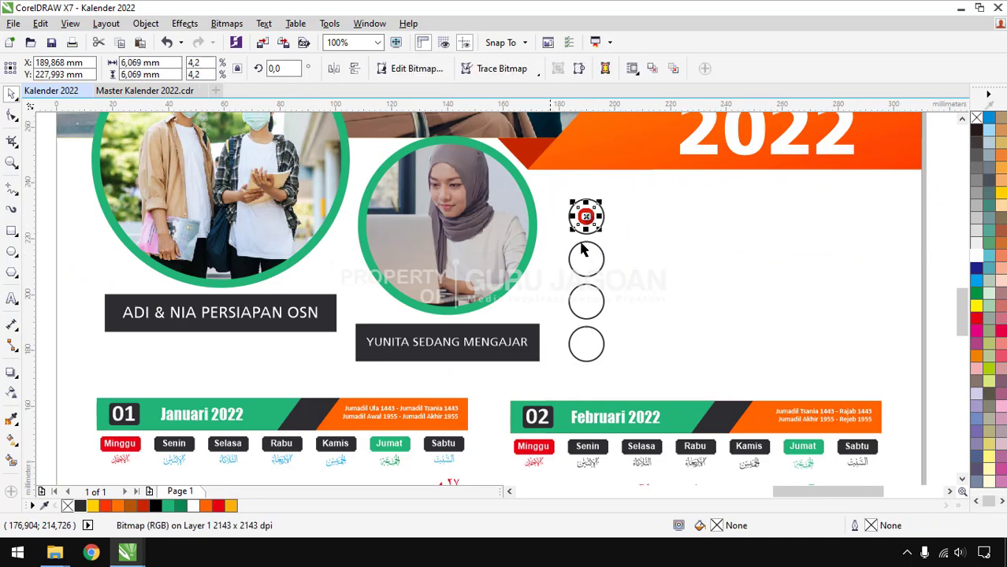
{"action": "left_click_drag", "start_coordinate": [934, 186], "coordinate": [510, 259]}
{"action": "scroll", "coordinate": [595, 209], "scroll_direction": "up", "scroll_amount": 1}
{"action": "scroll", "coordinate": [596, 203], "scroll_direction": "up", "scroll_amount": 1}
{"action": "left_click_drag", "start_coordinate": [596, 201], "coordinate": [611, 192]}
Step: Centre the www globe icon in the second circle and scale it to about 7.9 mm, then deselect it
{"action": "scroll", "coordinate": [618, 188], "scroll_direction": "down", "scroll_amount": 2}
{"action": "scroll", "coordinate": [620, 185], "scroll_direction": "down", "scroll_amount": 2}
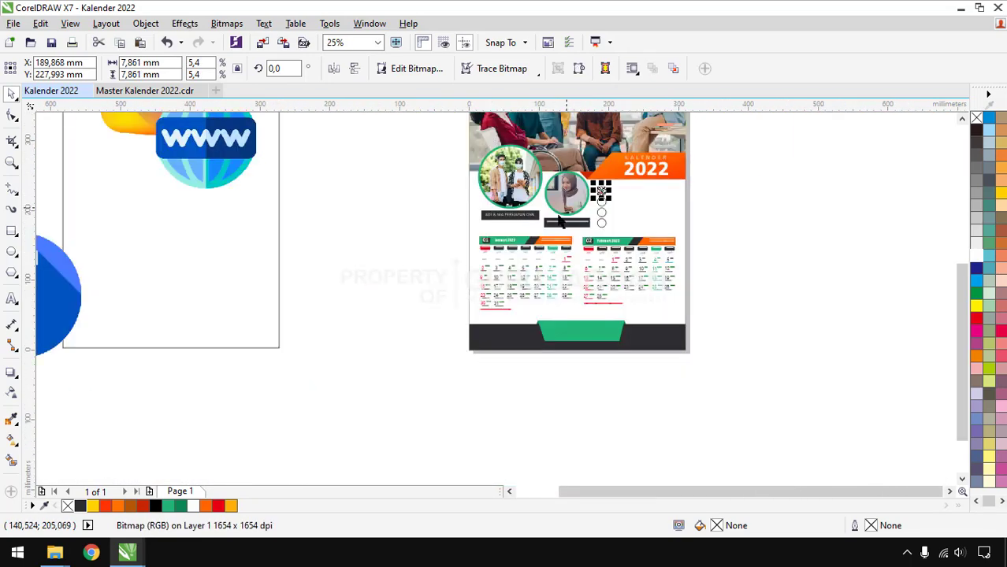
{"action": "left_click_drag", "start_coordinate": [206, 162], "coordinate": [364, 281]}
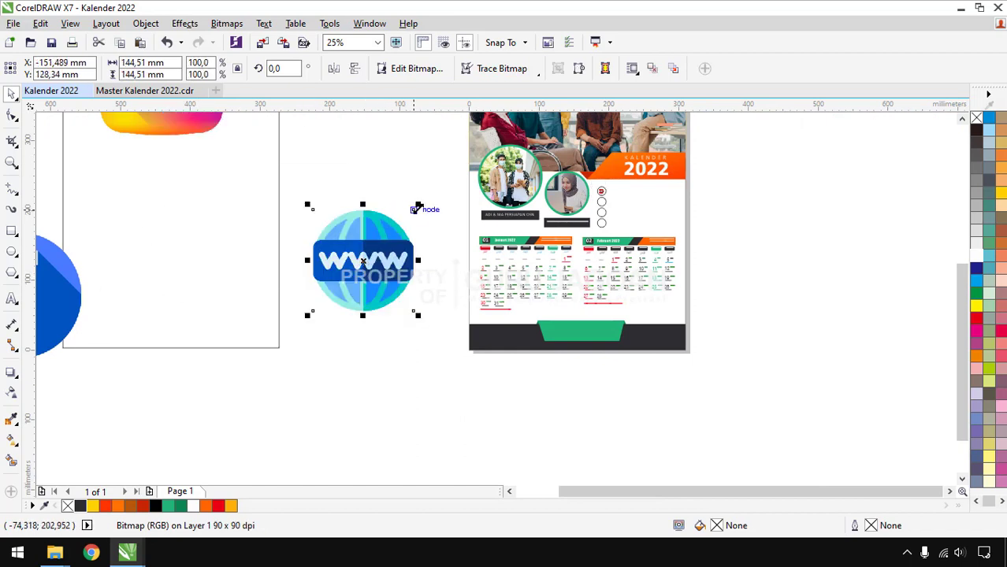
{"action": "left_click_drag", "start_coordinate": [411, 216], "coordinate": [606, 201]}
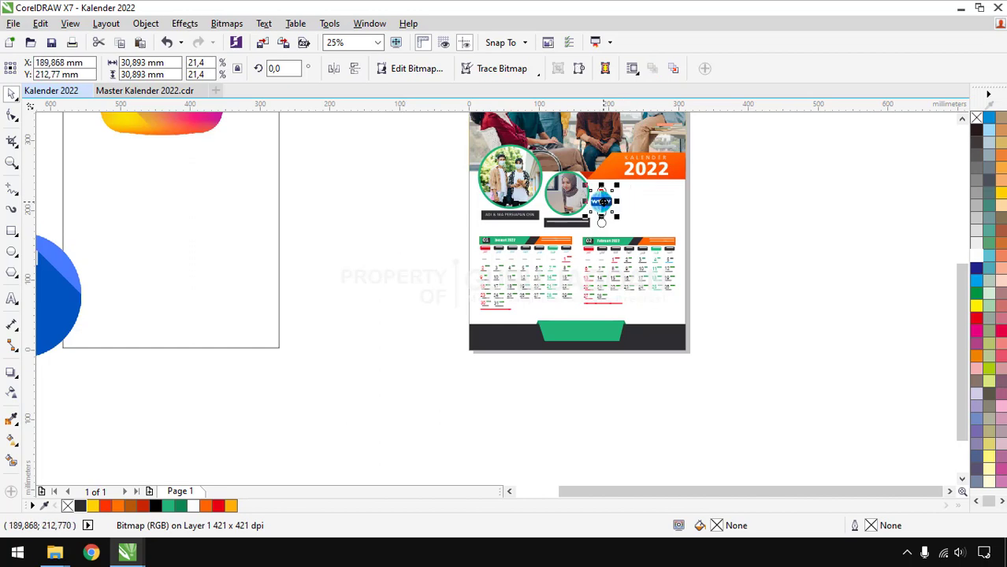
{"action": "scroll", "coordinate": [606, 203], "scroll_direction": "up", "scroll_amount": 4}
{"action": "left_click_drag", "start_coordinate": [643, 151], "coordinate": [608, 189]}
{"action": "scroll", "coordinate": [608, 189], "scroll_direction": "up", "scroll_amount": 4}
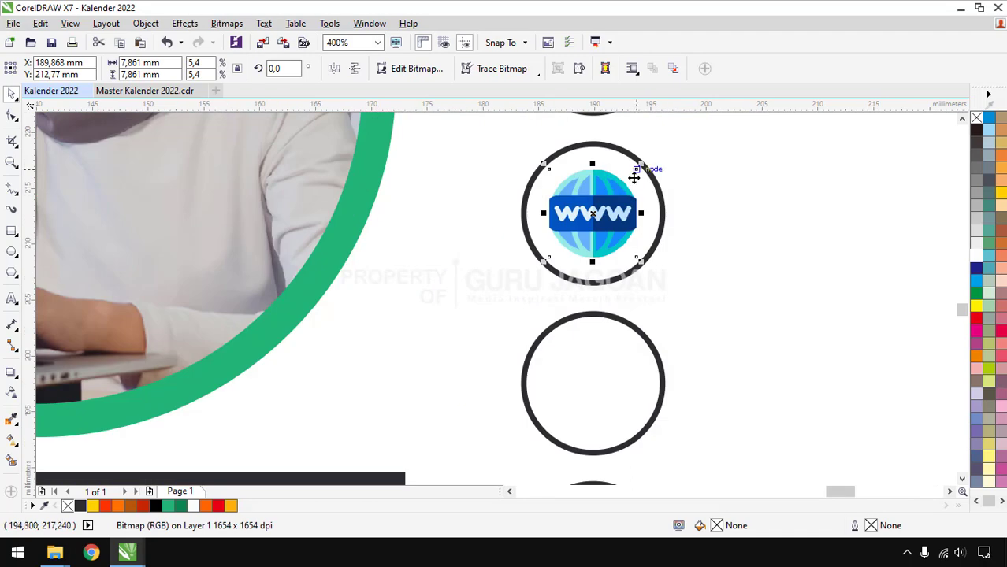
{"action": "scroll", "coordinate": [634, 178], "scroll_direction": "down", "scroll_amount": 4}
{"action": "left_click", "coordinate": [696, 166]}
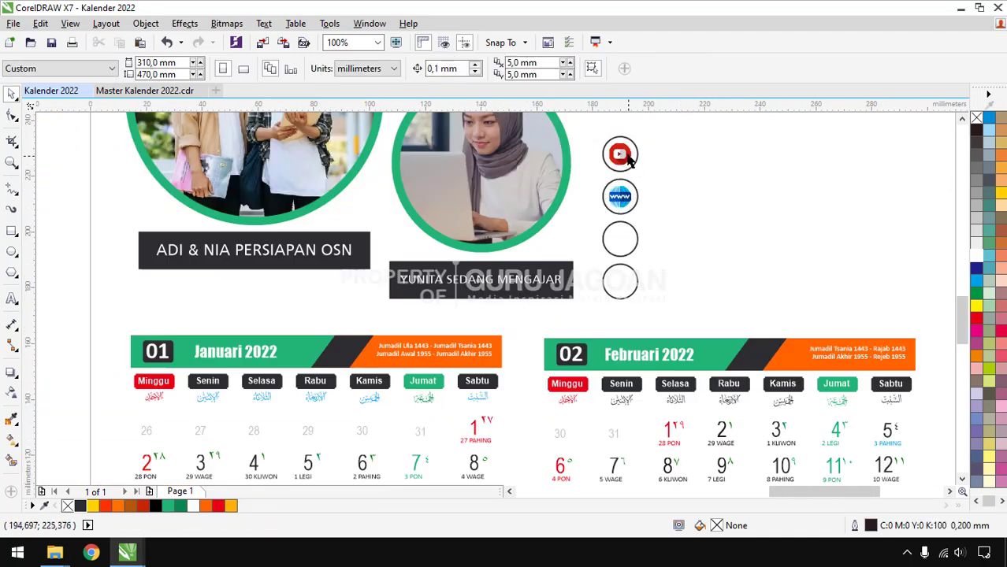
Step: Bring the Instagram and Facebook logos out of the reference frame and closer to the calendar page
{"action": "scroll", "coordinate": [628, 160], "scroll_direction": "up", "scroll_amount": 2}
{"action": "scroll", "coordinate": [623, 183], "scroll_direction": "down", "scroll_amount": 4}
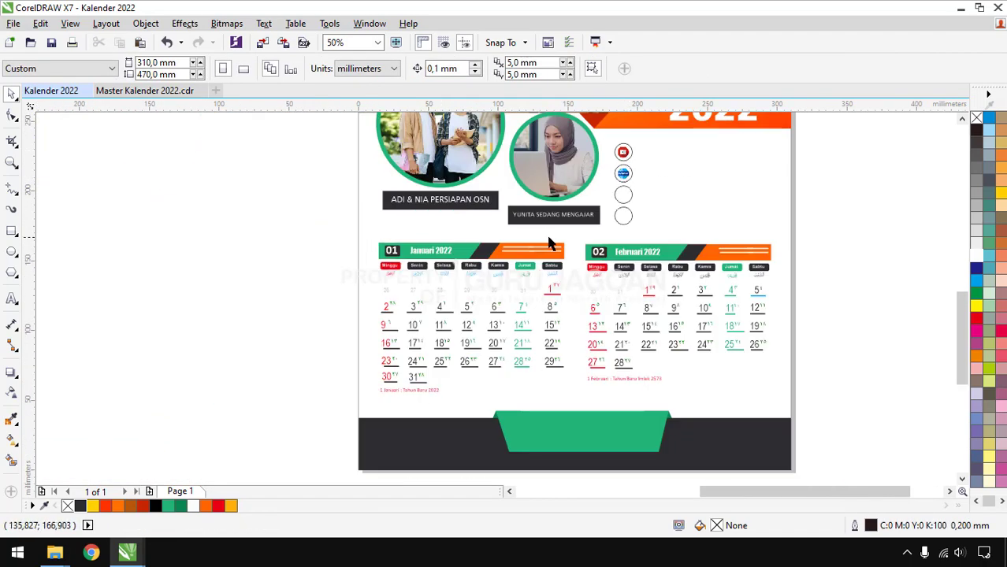
{"action": "scroll", "coordinate": [549, 245], "scroll_direction": "down", "scroll_amount": 3}
{"action": "left_click_drag", "start_coordinate": [359, 168], "coordinate": [424, 269]}
{"action": "left_click", "coordinate": [286, 271]}
{"action": "left_click_drag", "start_coordinate": [285, 270], "coordinate": [390, 270]}
{"action": "left_click_drag", "start_coordinate": [361, 202], "coordinate": [485, 349]}
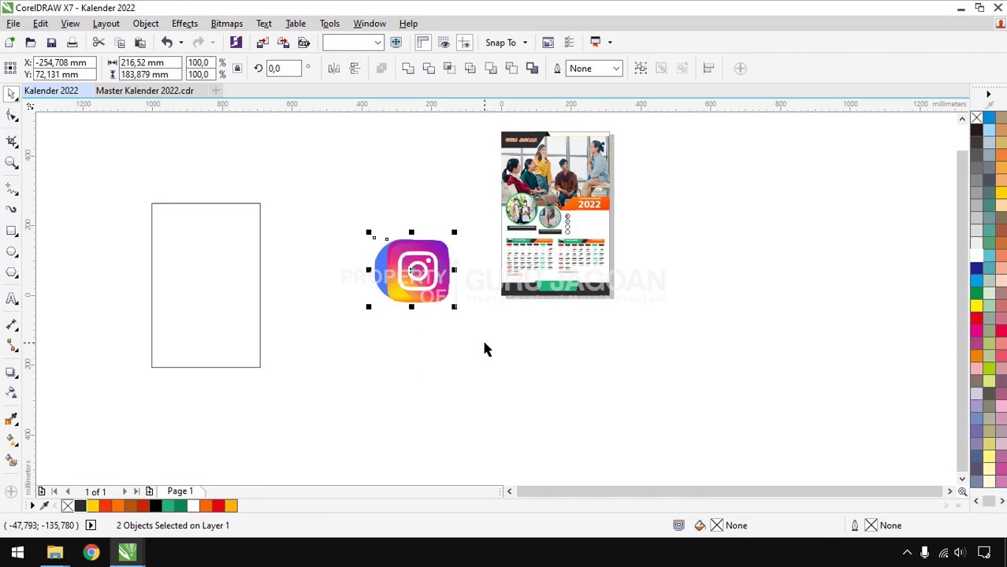
{"action": "left_click", "coordinate": [485, 345]}
Step: Centre the Instagram icon in the third circle and scale it to about 7.1 mm
{"action": "left_click_drag", "start_coordinate": [422, 256], "coordinate": [564, 212]}
{"action": "scroll", "coordinate": [564, 211], "scroll_direction": "up", "scroll_amount": 3}
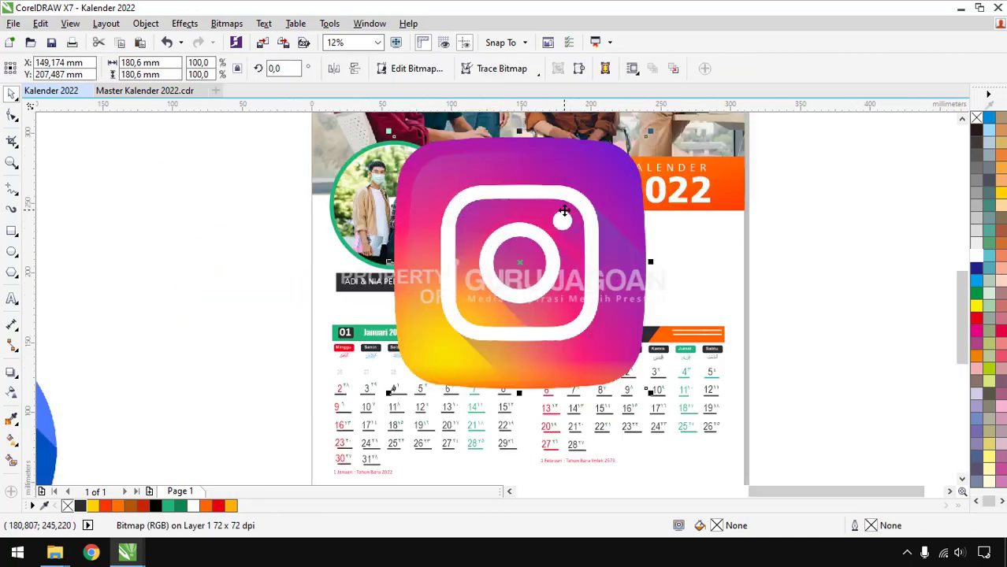
{"action": "left_click_drag", "start_coordinate": [651, 133], "coordinate": [581, 274]}
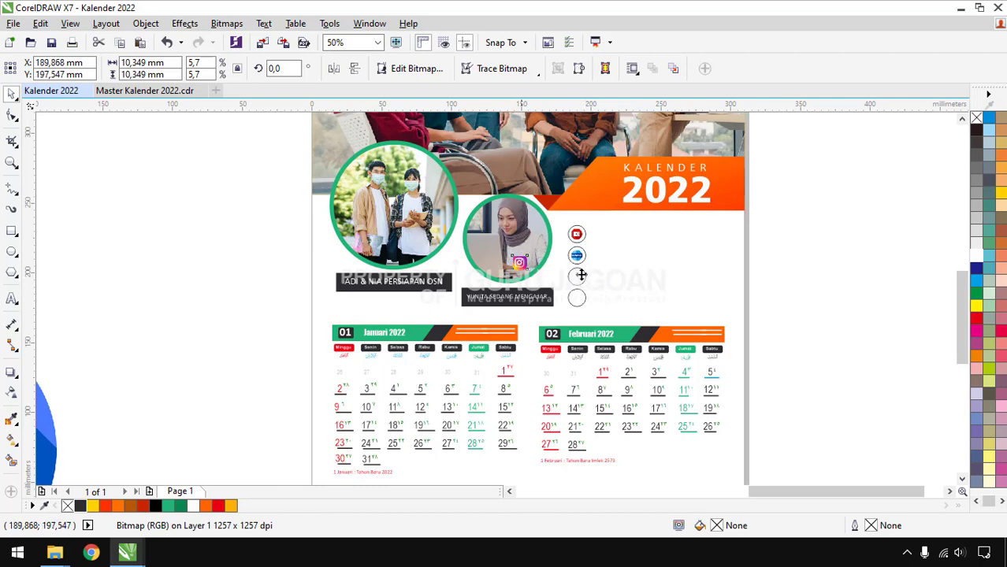
{"action": "scroll", "coordinate": [581, 274], "scroll_direction": "up", "scroll_amount": 3}
{"action": "scroll", "coordinate": [582, 273], "scroll_direction": "up", "scroll_amount": 3}
{"action": "left_click_drag", "start_coordinate": [602, 233], "coordinate": [584, 240]}
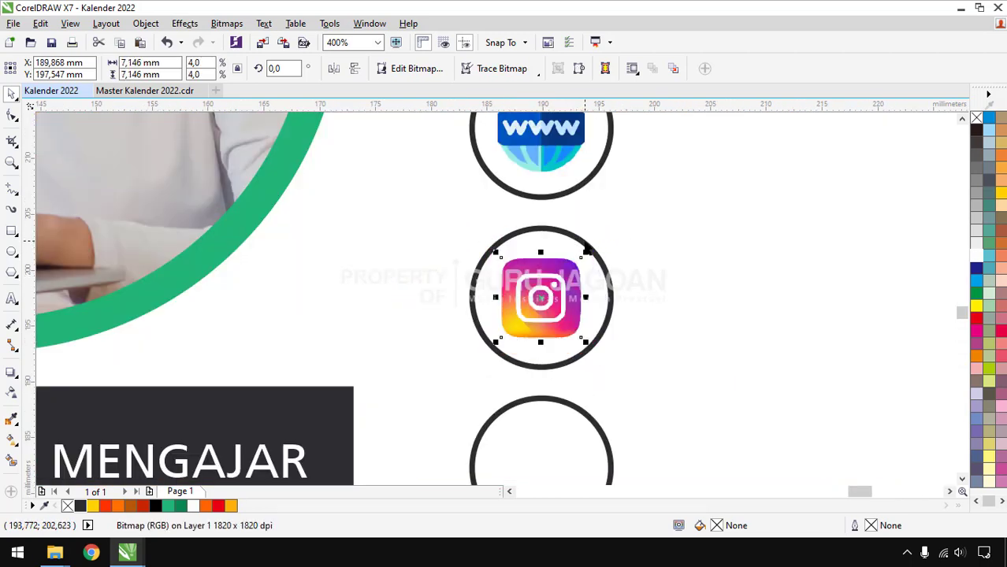
Step: Centre the Facebook icon in the lowest circle, scale it to about 7.9 mm and deselect it
{"action": "scroll", "coordinate": [645, 230], "scroll_direction": "down", "scroll_amount": 3}
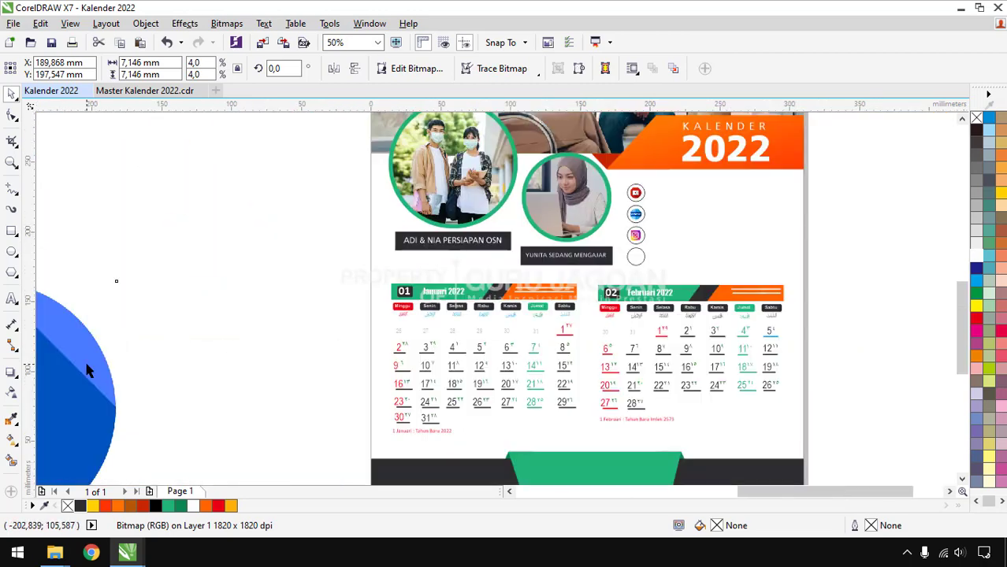
{"action": "left_click_drag", "start_coordinate": [87, 371], "coordinate": [354, 237]}
{"action": "left_click_drag", "start_coordinate": [388, 125], "coordinate": [212, 301]}
{"action": "left_click_drag", "start_coordinate": [605, 264], "coordinate": [635, 248]}
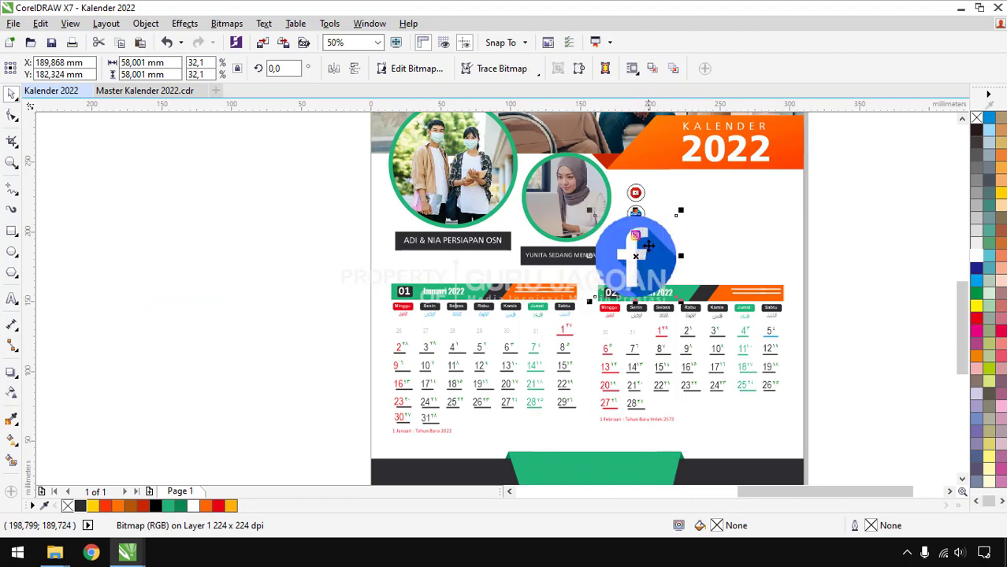
{"action": "scroll", "coordinate": [646, 234], "scroll_direction": "up", "scroll_amount": 2}
{"action": "left_click_drag", "start_coordinate": [764, 128], "coordinate": [652, 238]}
{"action": "scroll", "coordinate": [614, 279], "scroll_direction": "up", "scroll_amount": 1}
{"action": "left_click", "coordinate": [655, 233]}
{"action": "scroll", "coordinate": [603, 219], "scroll_direction": "down", "scroll_amount": 2}
{"action": "scroll", "coordinate": [606, 215], "scroll_direction": "down", "scroll_amount": 1}
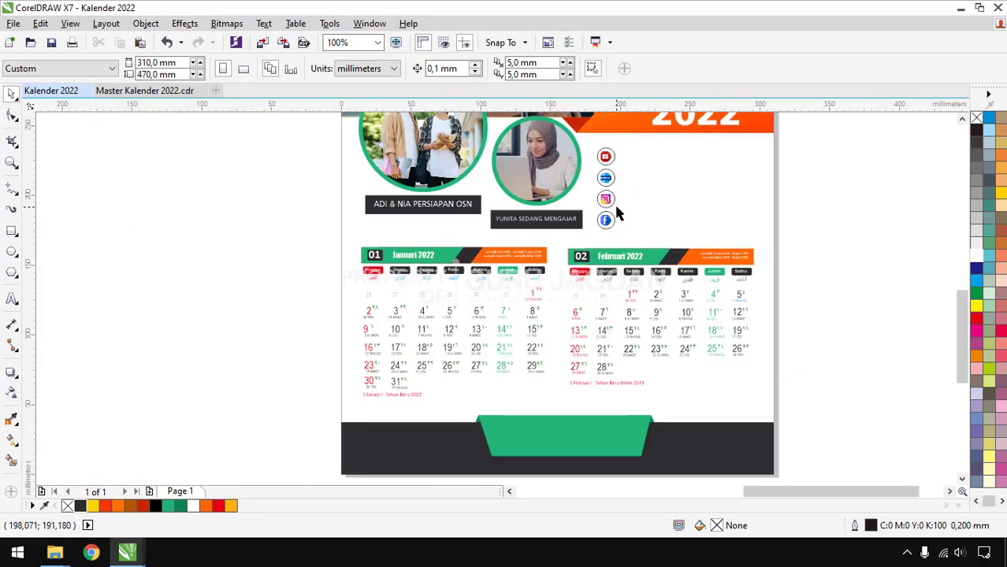
Step: Try a 5 mm size on the www globe icon and settle on 6 mm
{"action": "scroll", "coordinate": [598, 175], "scroll_direction": "up", "scroll_amount": 2}
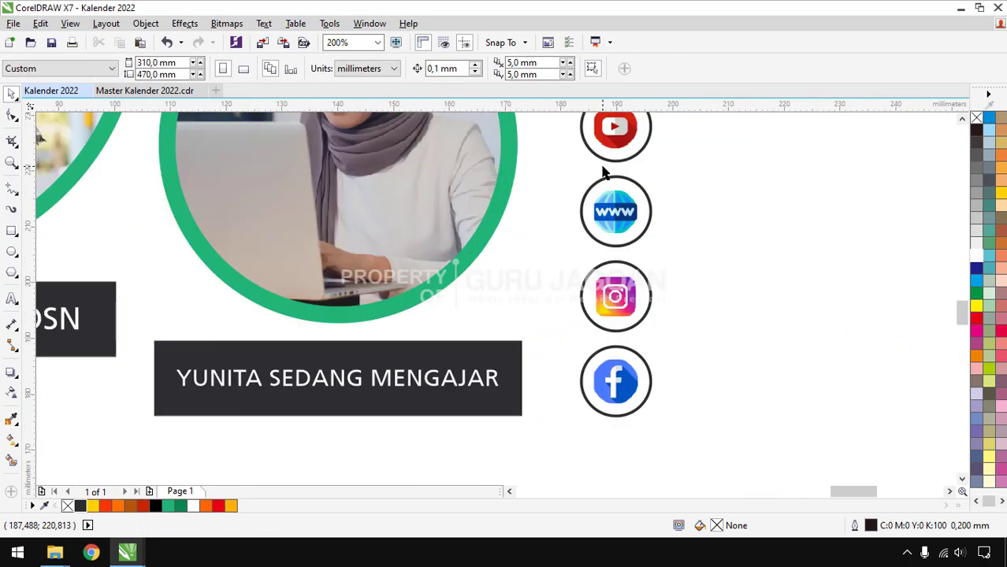
{"action": "left_click", "coordinate": [617, 214]}
{"action": "scroll", "coordinate": [617, 214], "scroll_direction": "up", "scroll_amount": 1}
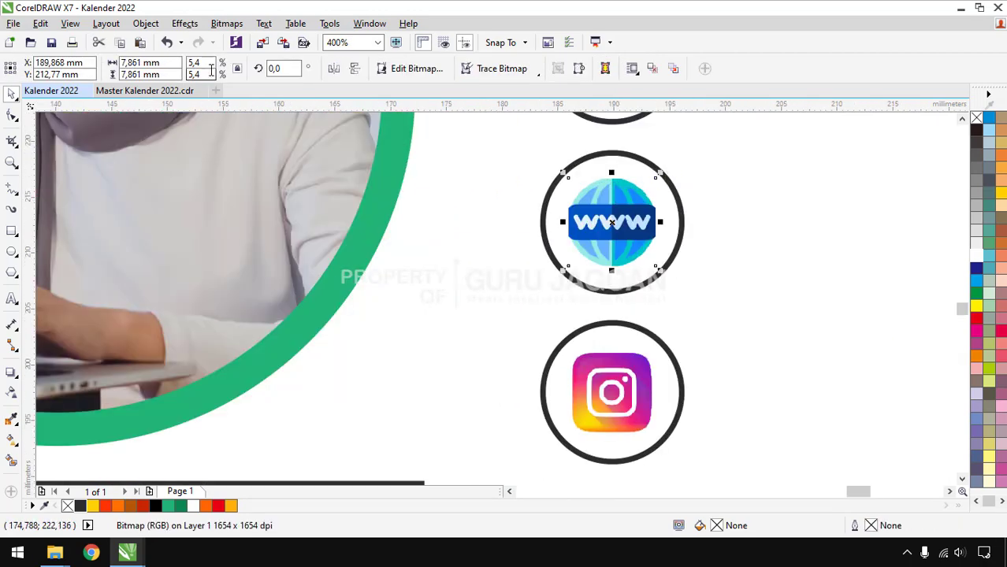
{"action": "left_click", "coordinate": [145, 62]}
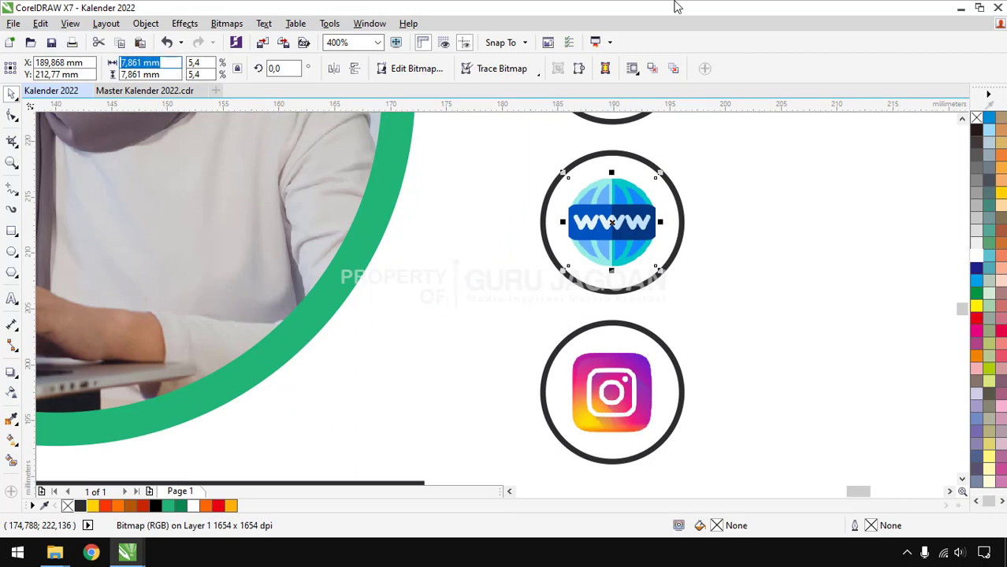
{"action": "type", "text": "5"}
{"action": "key", "text": "Return"}
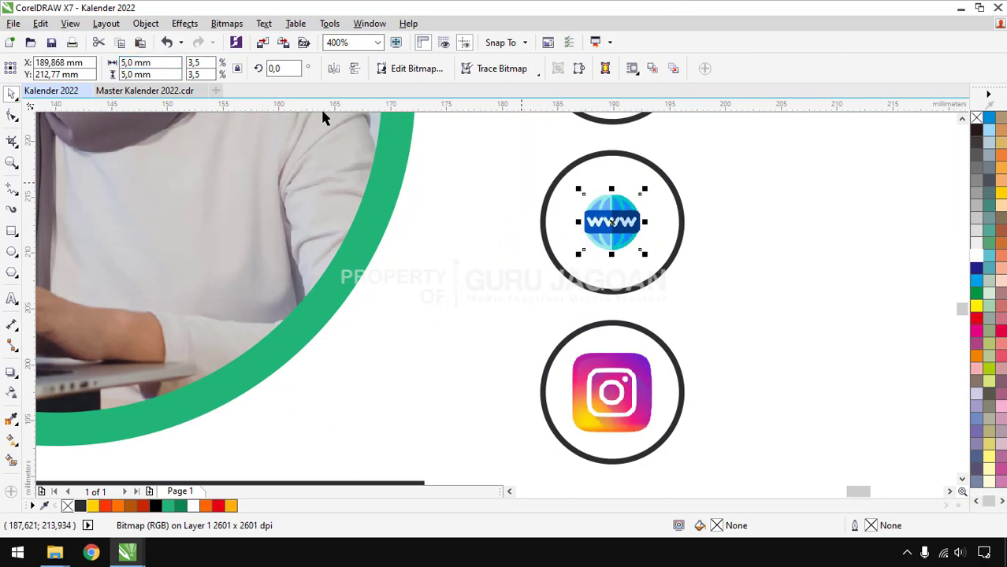
{"action": "type", "text": "6"}
{"action": "key", "text": "Return"}
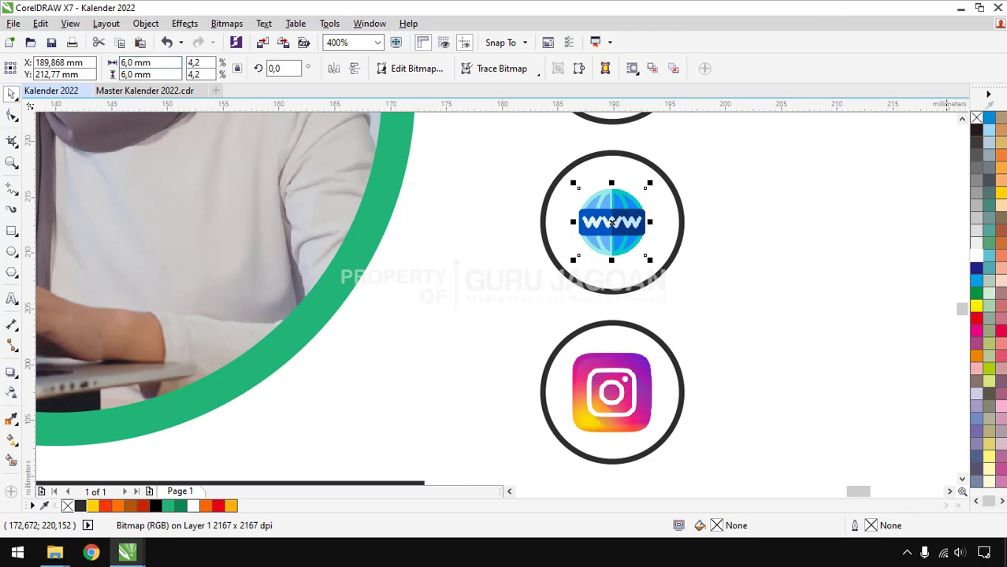
Step: Set the Instagram icon's size to 6 mm
{"action": "left_click", "coordinate": [574, 400]}
{"action": "left_click", "coordinate": [146, 62]}
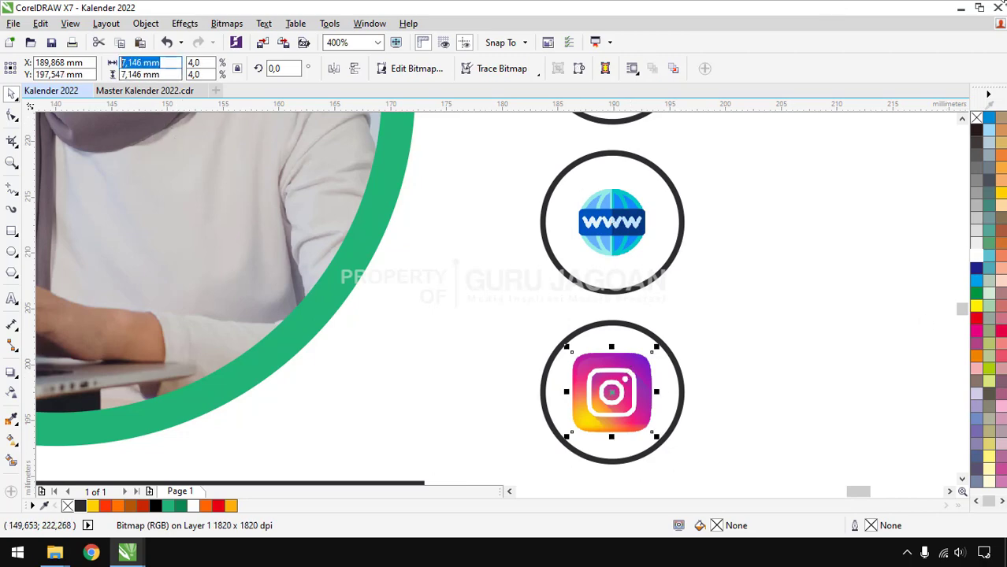
{"action": "type", "text": "6"}
{"action": "key", "text": "Return"}
Step: Set the YouTube icon's size to 6 mm
{"action": "scroll", "coordinate": [642, 451], "scroll_direction": "down", "scroll_amount": 1}
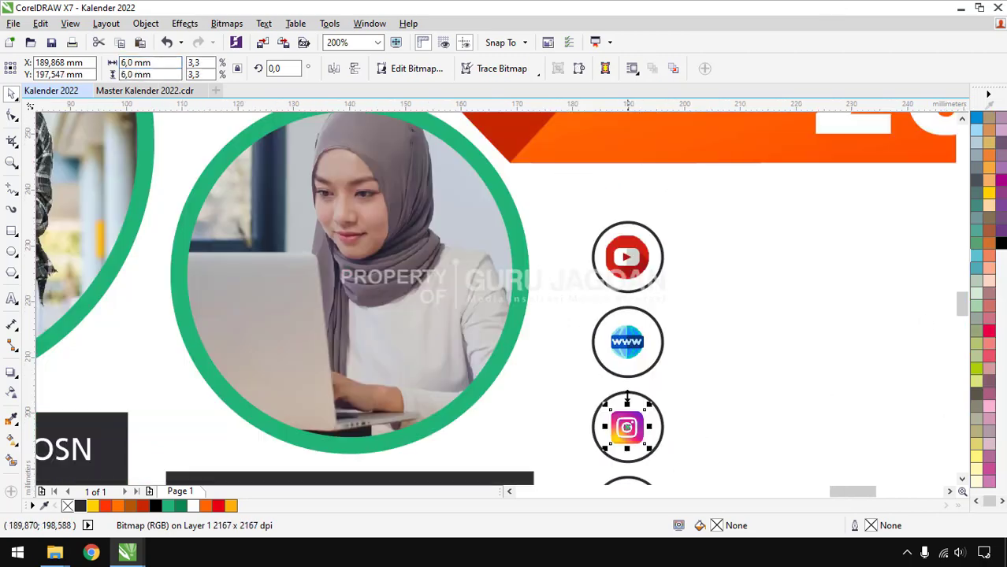
{"action": "left_click", "coordinate": [623, 257]}
{"action": "left_click", "coordinate": [145, 62]}
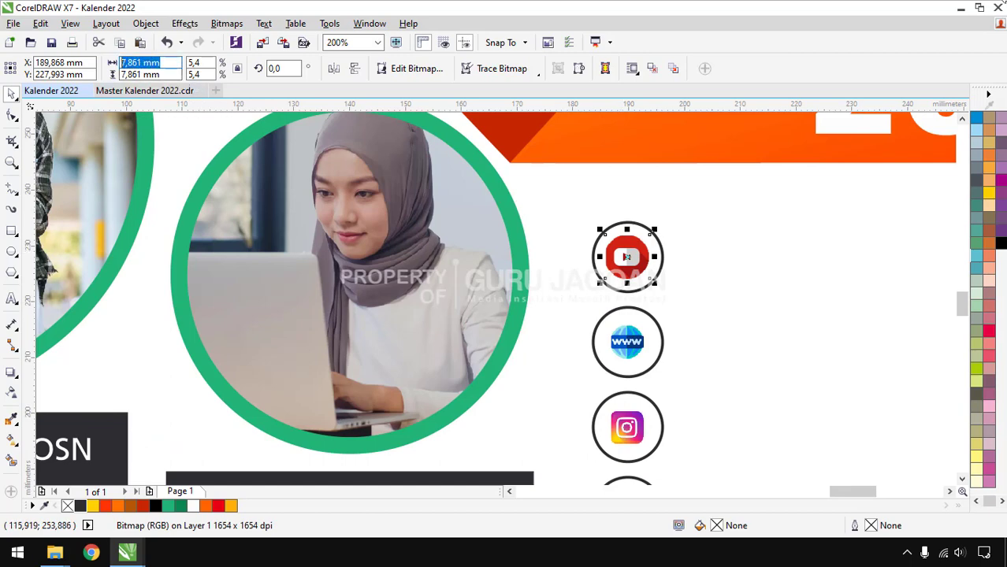
{"action": "type", "text": "6"}
{"action": "key", "text": "Return"}
Step: Set the Facebook icon's size to 6 mm and deselect it
{"action": "scroll", "coordinate": [588, 254], "scroll_direction": "down", "scroll_amount": 1}
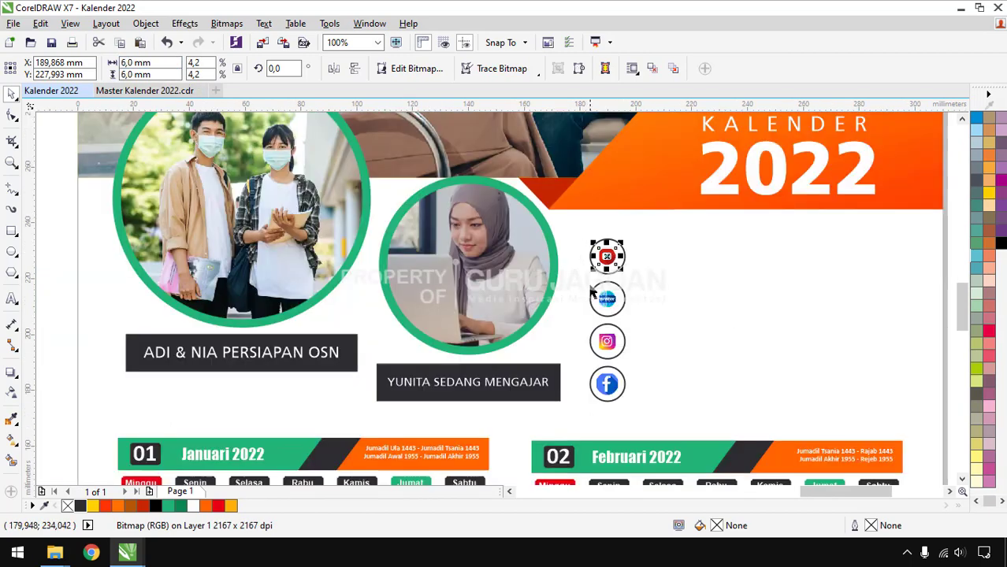
{"action": "left_click", "coordinate": [607, 342]}
{"action": "left_click", "coordinate": [607, 302]}
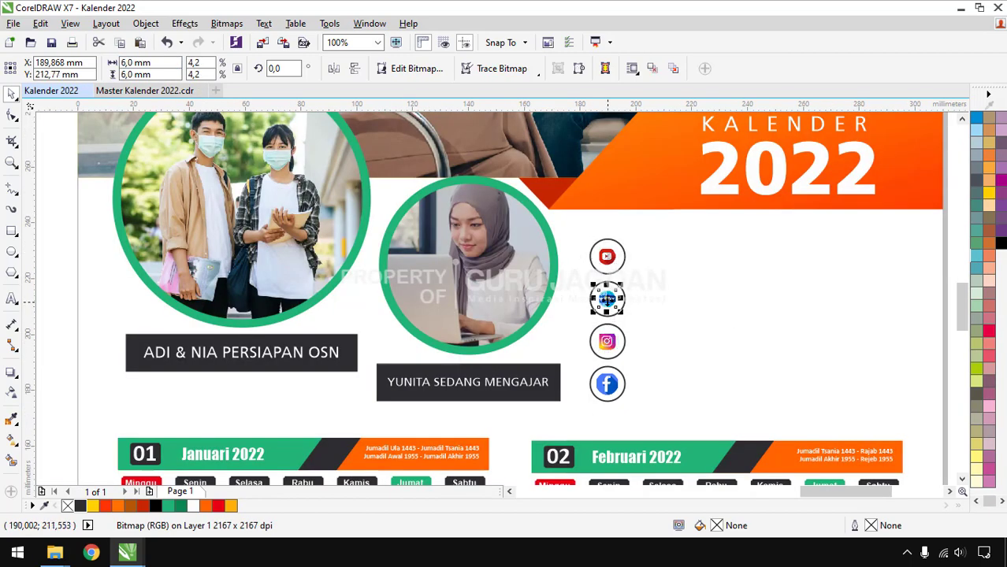
{"action": "left_click", "coordinate": [607, 256]}
{"action": "left_click", "coordinate": [607, 384]}
{"action": "double_click", "coordinate": [169, 62]}
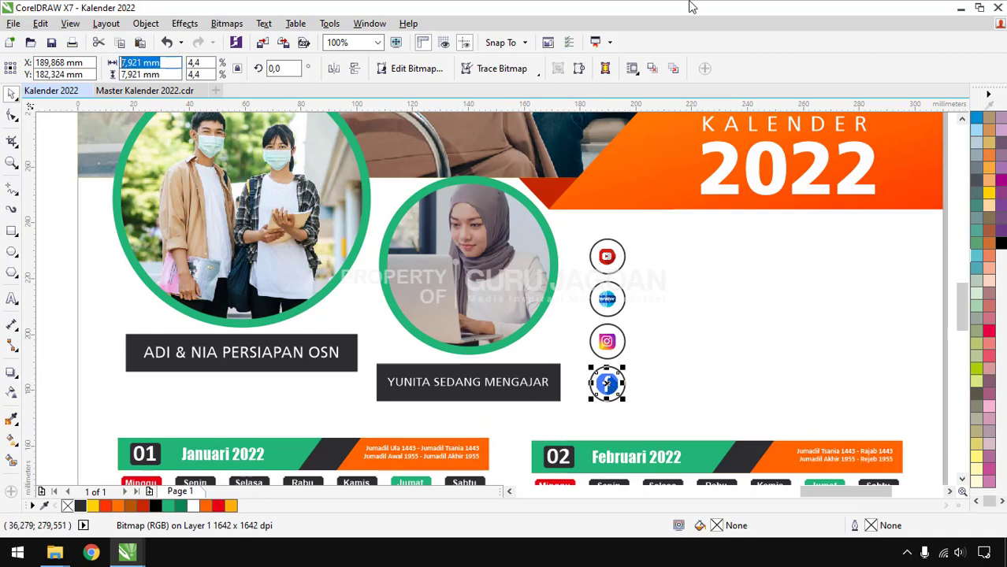
{"action": "type", "text": "6"}
{"action": "key", "text": "Return"}
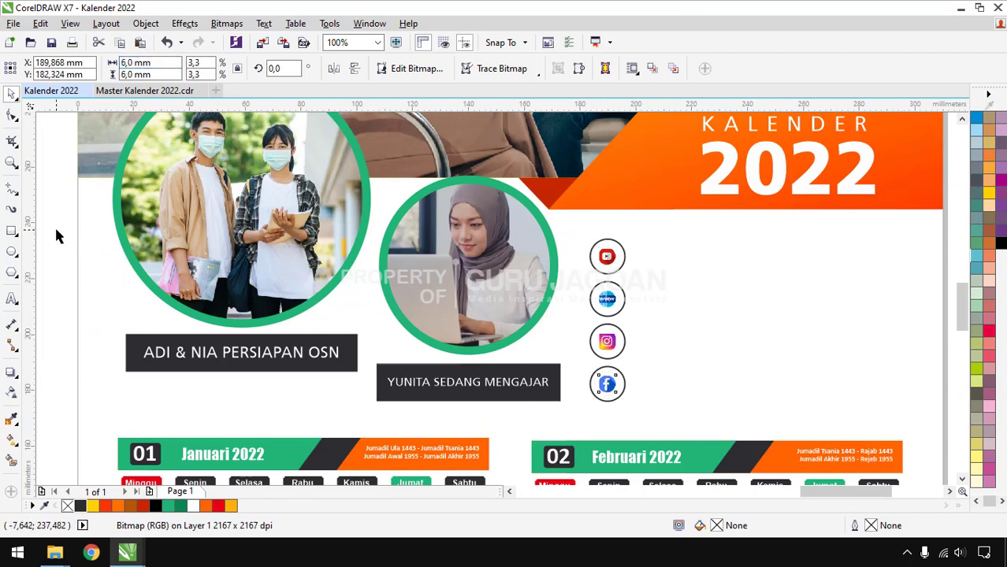
{"action": "left_click", "coordinate": [55, 229]}
Step: Add the artistic text "GURU JAGOAN" beside the YouTube icon
{"action": "scroll", "coordinate": [730, 277], "scroll_direction": "down", "scroll_amount": 1}
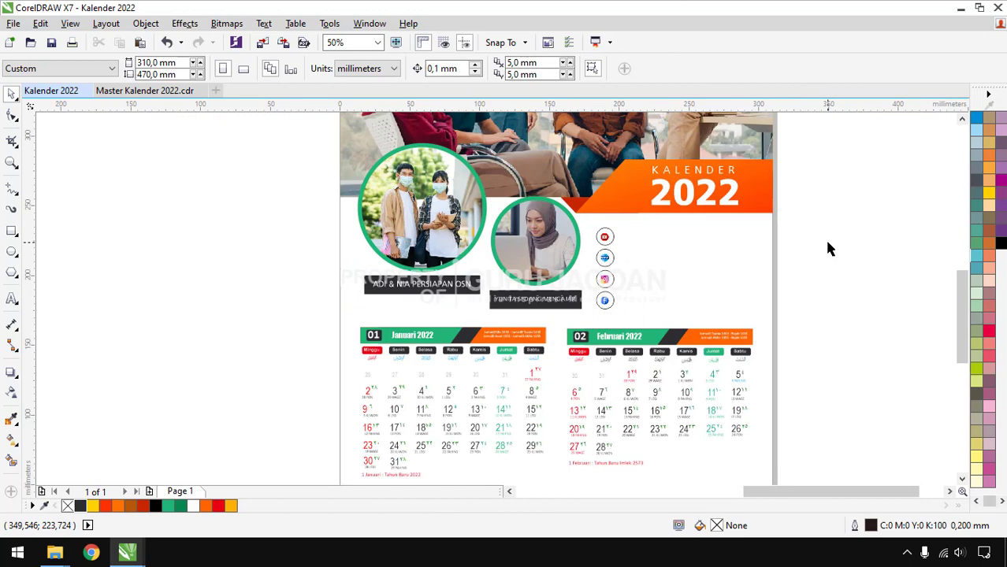
{"action": "left_click", "coordinate": [12, 299]}
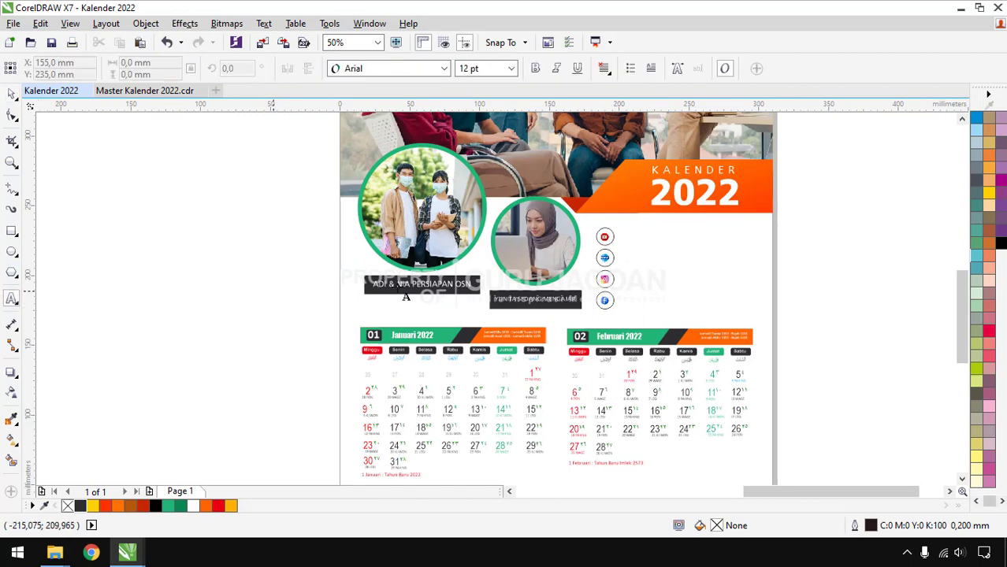
{"action": "scroll", "coordinate": [625, 247], "scroll_direction": "up", "scroll_amount": 2}
{"action": "left_click", "coordinate": [642, 222]}
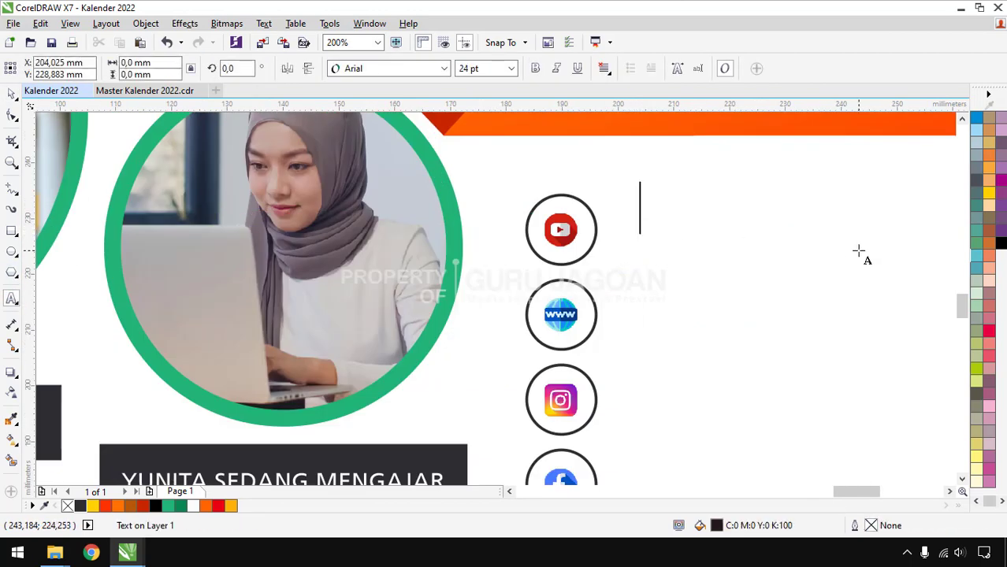
{"action": "type", "text": "GURU JAGOAN"}
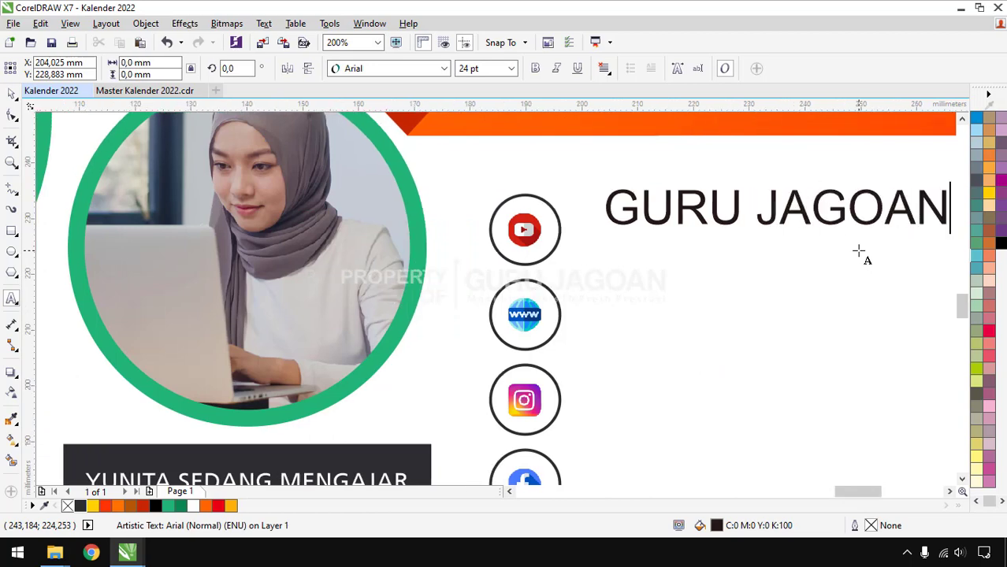
{"action": "left_click", "coordinate": [675, 319]}
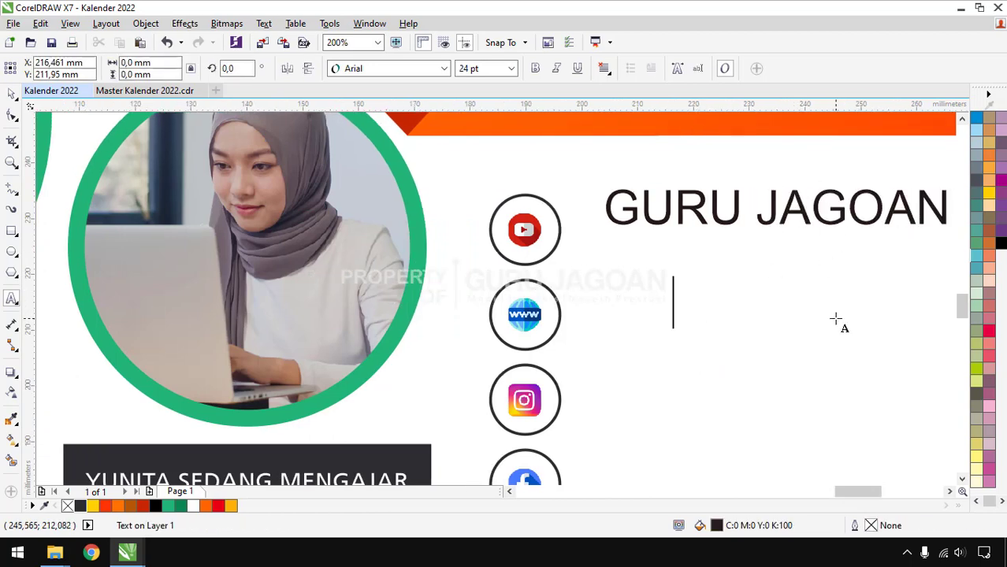
{"action": "type", "text": "WWW.G"}
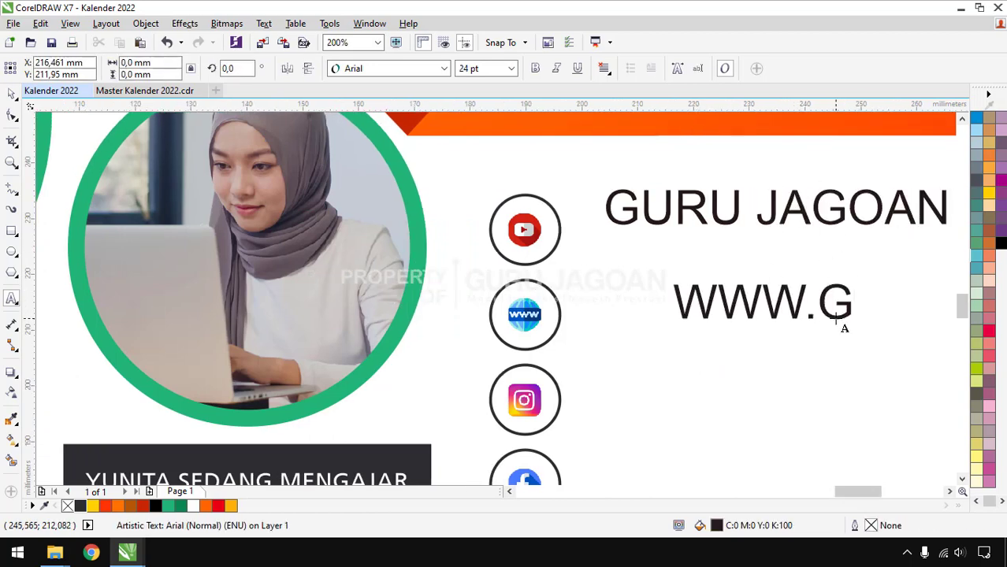
{"action": "type", "text": "URUJAGOAN.COM"}
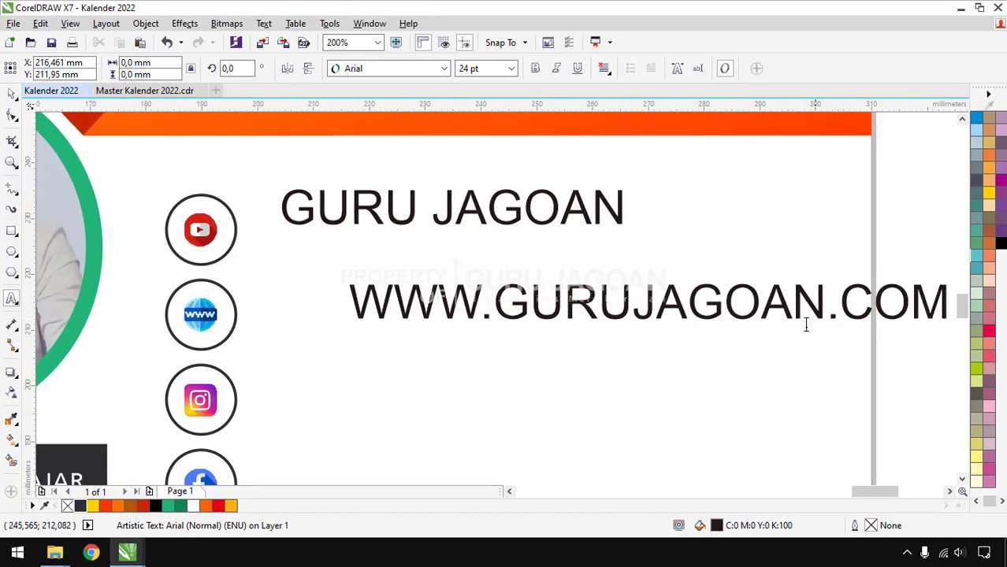
{"action": "key", "text": "Escape"}
Step: Add the artistic text "GURU_JAGOAN" beside the Instagram icon
{"action": "left_click", "coordinate": [334, 396]}
{"action": "type", "text": "G"}
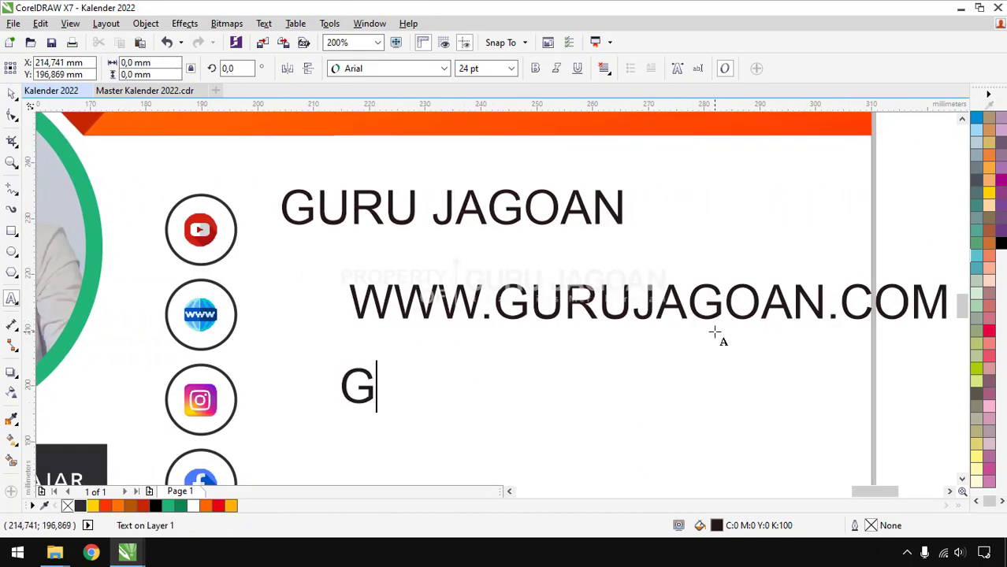
{"action": "type", "text": "URU"}
{"action": "type", "text": "_JAGOAN"}
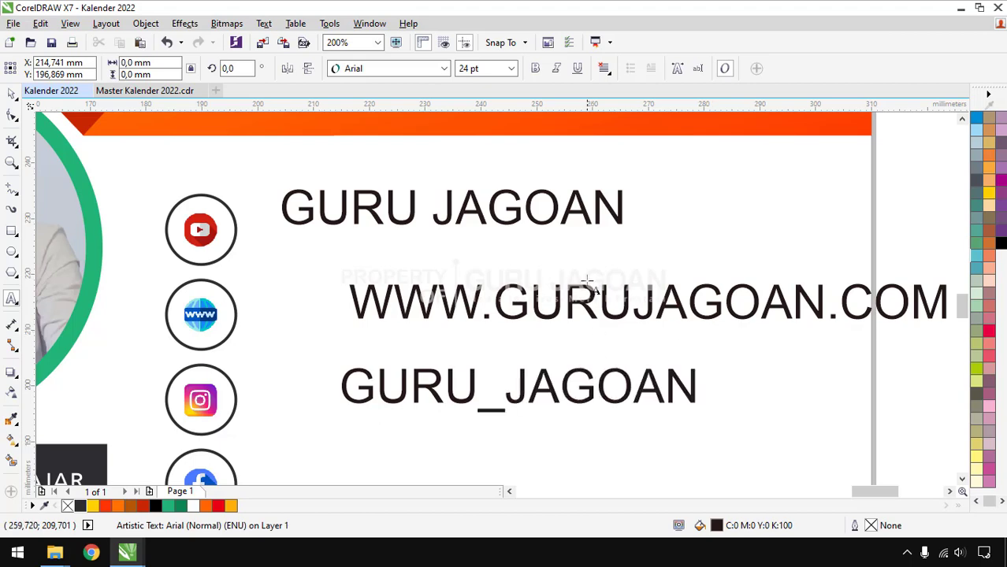
Step: Add the artistic text "GURU JAGOAN" beside the Facebook icon
{"action": "scroll", "coordinate": [587, 281], "scroll_direction": "down", "scroll_amount": 2}
{"action": "scroll", "coordinate": [449, 370], "scroll_direction": "up", "scroll_amount": 2}
{"action": "left_click", "coordinate": [461, 360]}
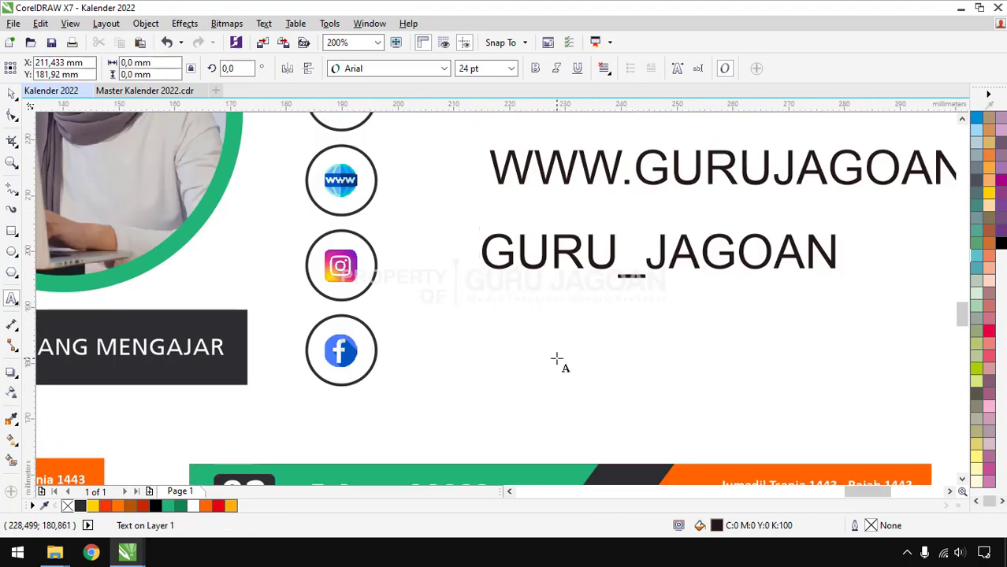
{"action": "type", "text": "GURU JAGO"}
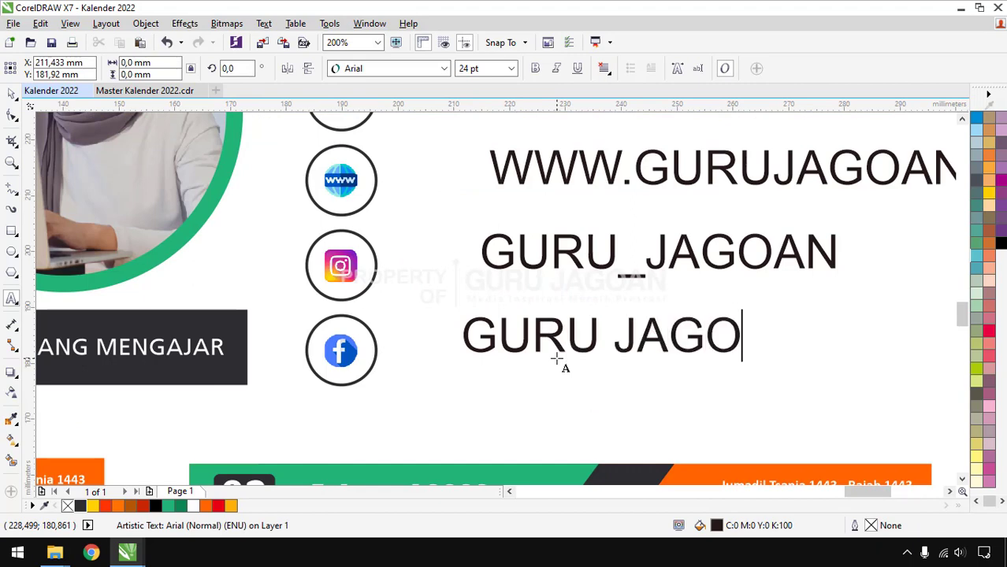
{"action": "type", "text": "AN"}
Step: Change the font of all four contact text lines to Articulate
{"action": "left_click", "coordinate": [12, 94]}
{"action": "scroll", "coordinate": [337, 217], "scroll_direction": "down", "scroll_amount": 1}
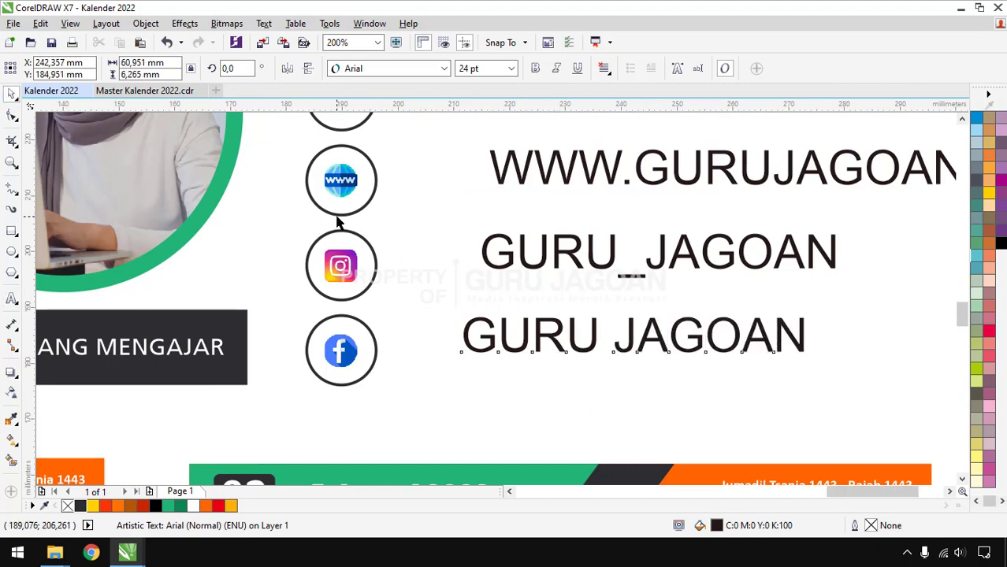
{"action": "left_click_drag", "start_coordinate": [776, 123], "coordinate": [367, 308]}
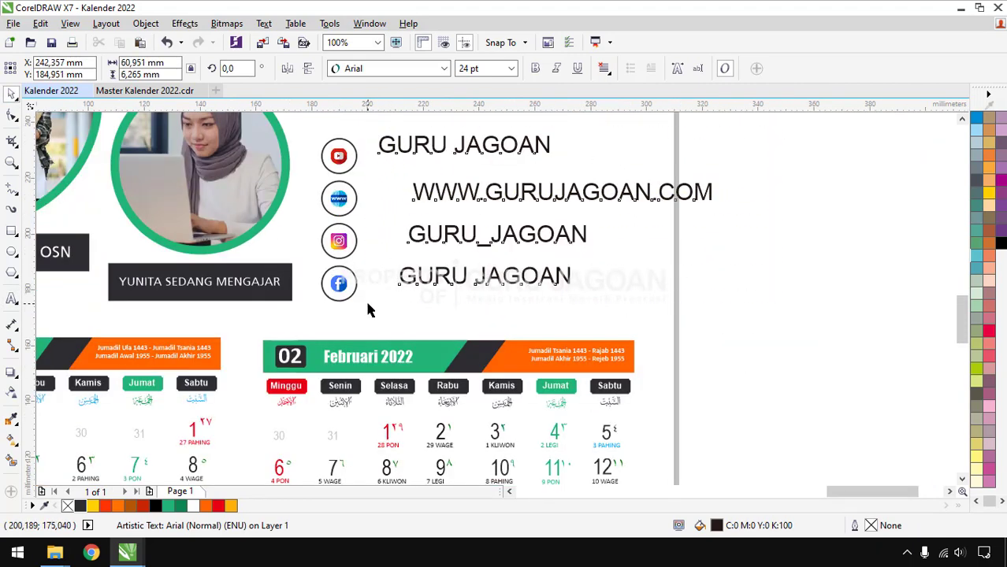
{"action": "left_click", "coordinate": [444, 69]}
{"action": "left_click", "coordinate": [425, 124]}
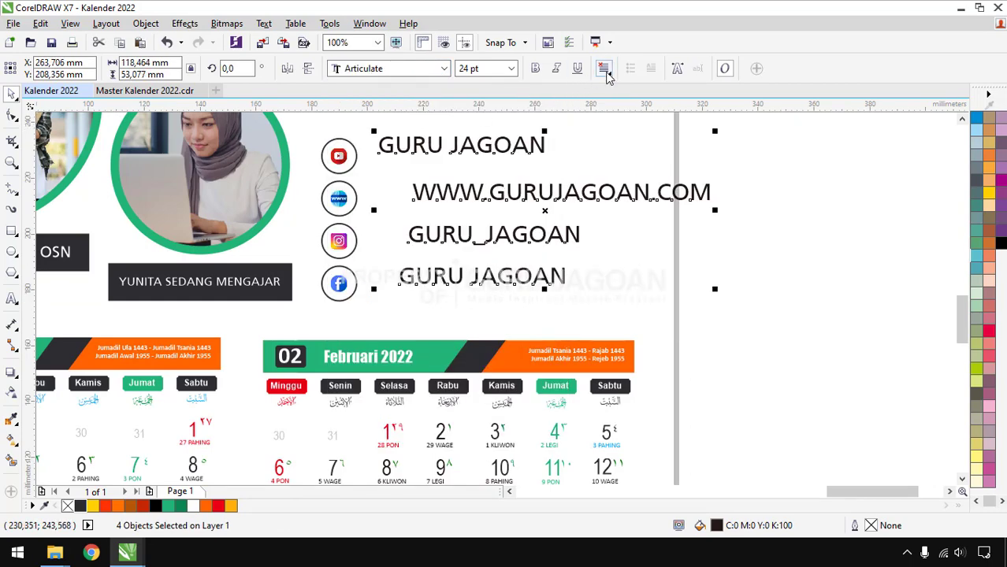
Step: Set the four contact lines to left text alignment, line up their left edges and deselect them
{"action": "left_click", "coordinate": [607, 72]}
{"action": "left_click", "coordinate": [630, 104]}
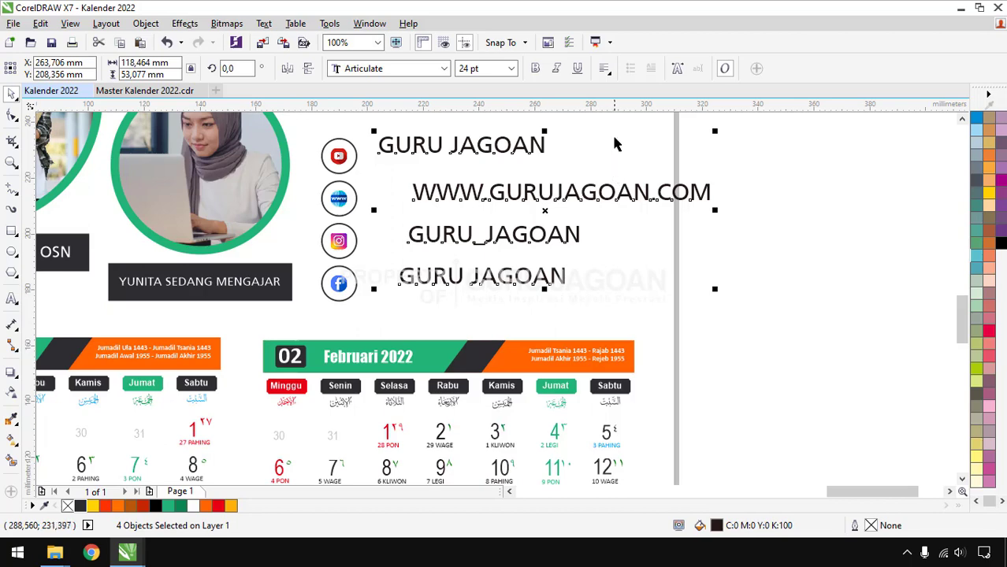
{"action": "key", "text": "l"}
{"action": "key", "text": "Escape"}
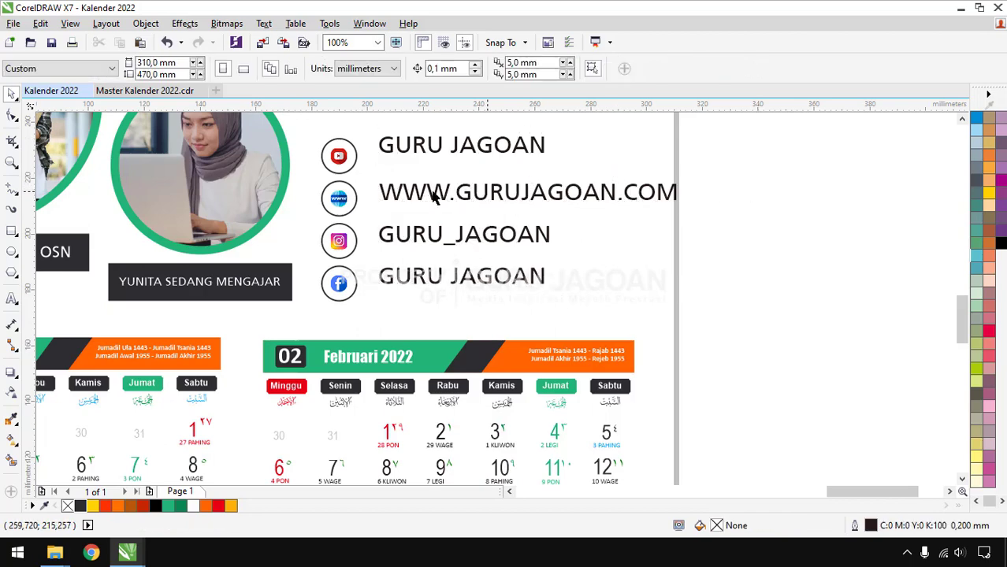
Step: Set the font size of the four contact lines to 14 pt and deselect them
{"action": "left_click_drag", "start_coordinate": [735, 124], "coordinate": [346, 293]}
{"action": "left_click", "coordinate": [513, 69]}
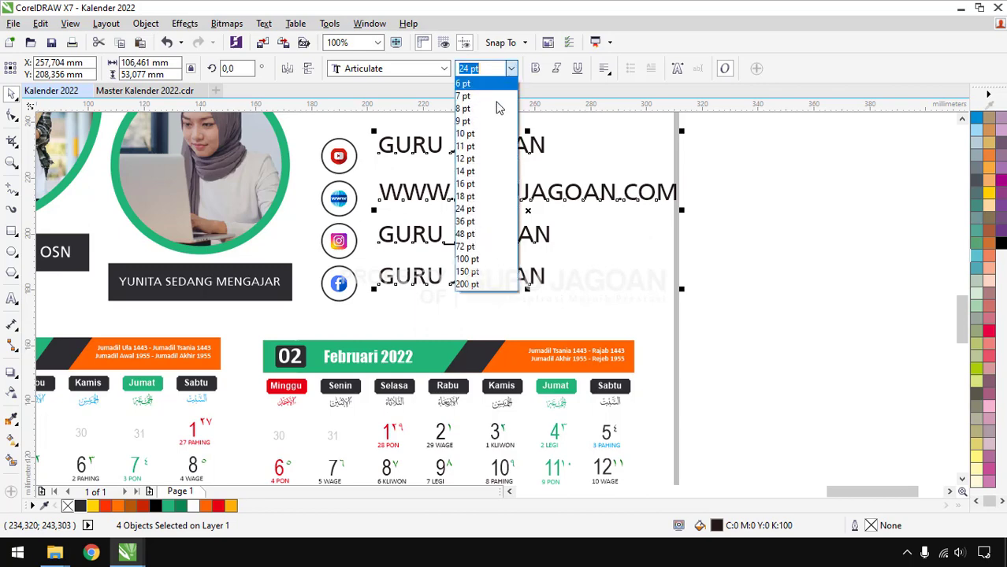
{"action": "left_click", "coordinate": [478, 172]}
{"action": "key", "text": "Escape"}
Step: Move the top GURU JAGOAN text down about 2.7 mm so it is level with the YouTube icon
{"action": "scroll", "coordinate": [394, 165], "scroll_direction": "up", "scroll_amount": 2}
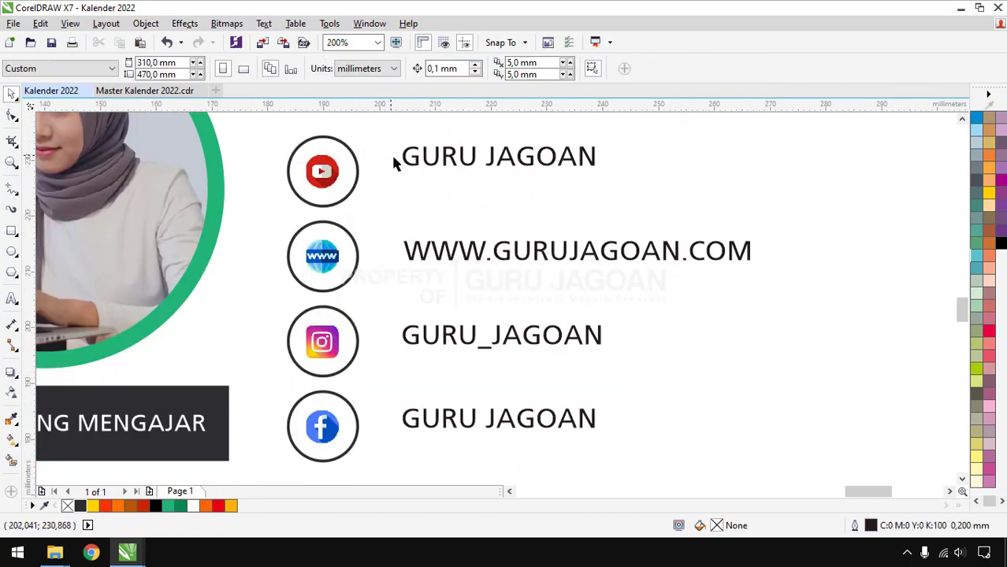
{"action": "left_click", "coordinate": [418, 162]}
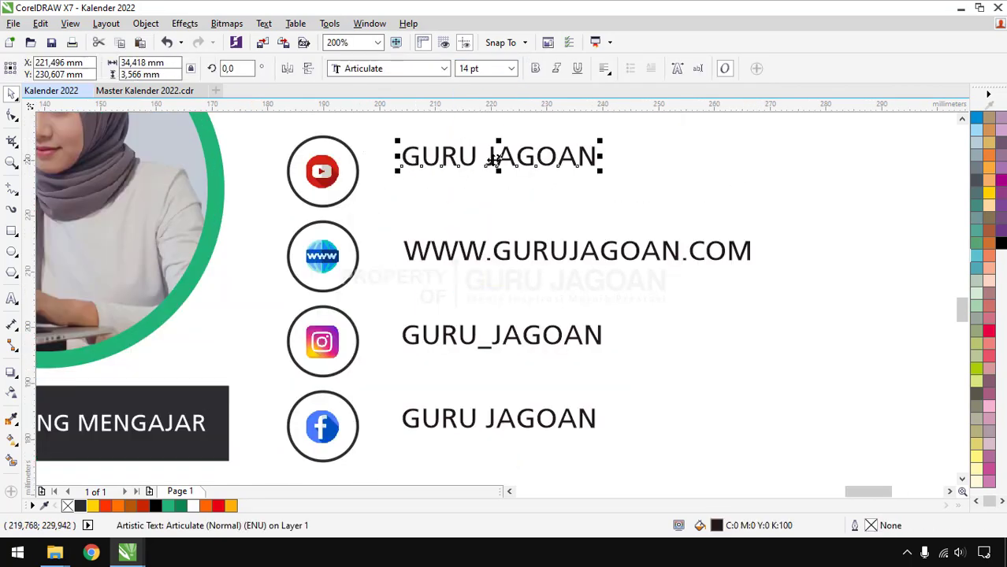
{"action": "left_click_drag", "start_coordinate": [496, 159], "coordinate": [497, 172]}
Step: Move all four contact lines about 5.4 mm closer to the icon circles and deselect them
{"action": "scroll", "coordinate": [474, 164], "scroll_direction": "down", "scroll_amount": 1}
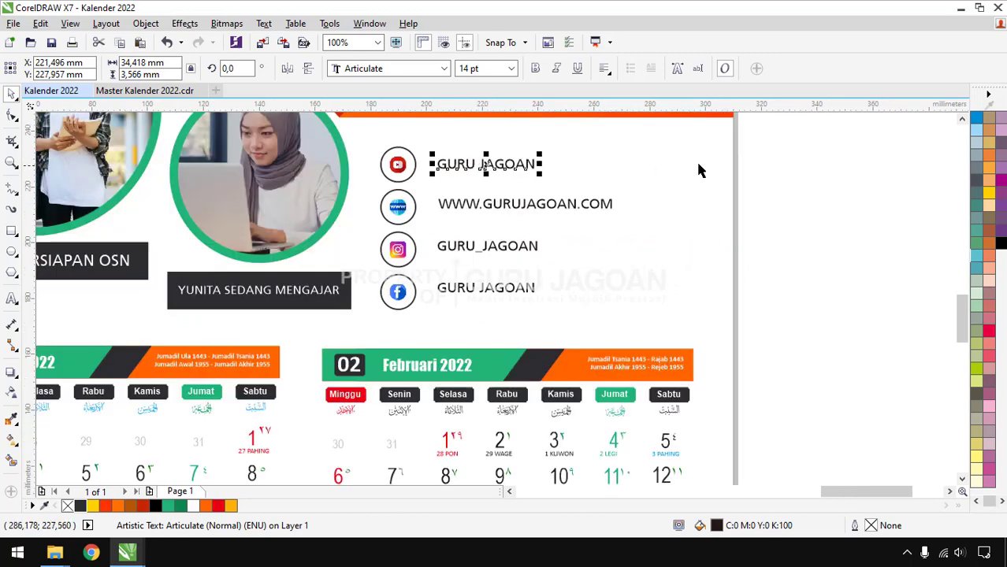
{"action": "left_click_drag", "start_coordinate": [760, 142], "coordinate": [432, 313]}
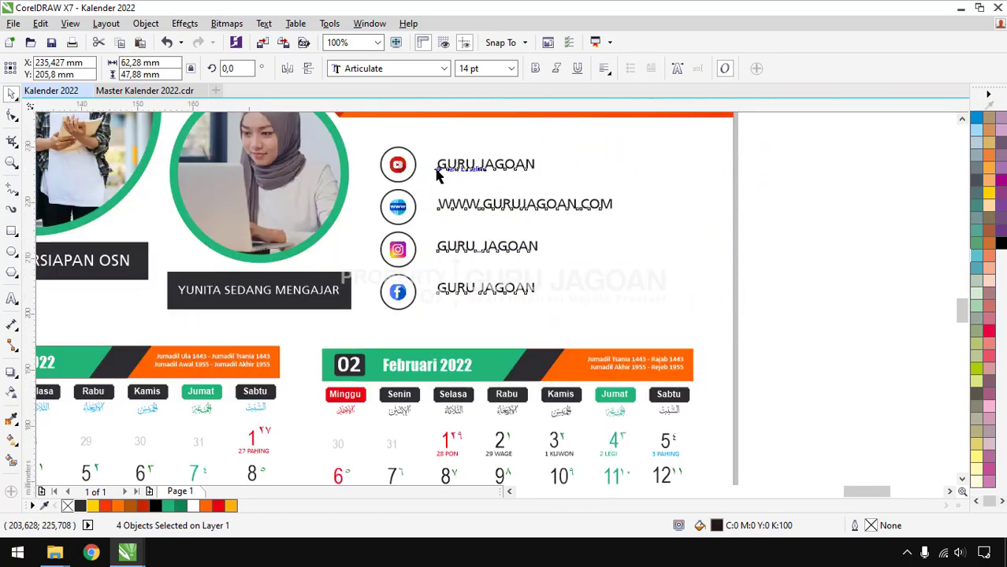
{"action": "scroll", "coordinate": [437, 175], "scroll_direction": "up", "scroll_amount": 2}
{"action": "left_click_drag", "start_coordinate": [453, 156], "coordinate": [393, 155]}
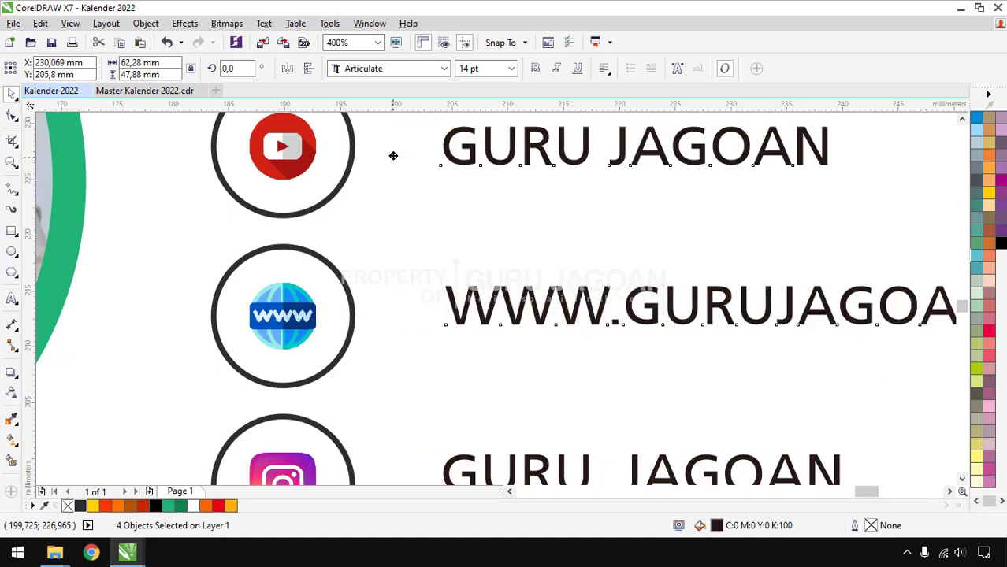
{"action": "scroll", "coordinate": [393, 155], "scroll_direction": "down", "scroll_amount": 2}
{"action": "left_click", "coordinate": [849, 179]}
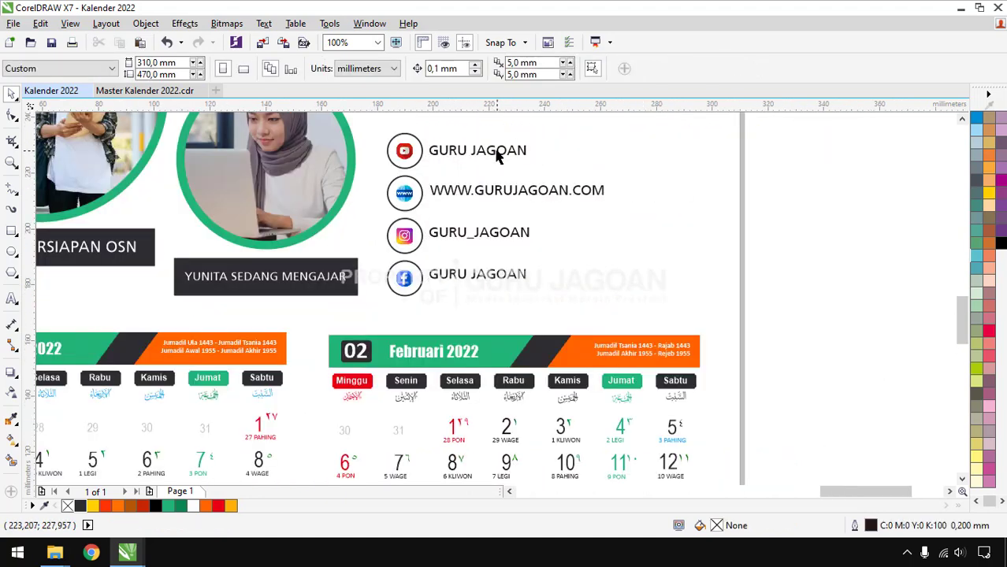
{"action": "left_click", "coordinate": [472, 156]}
{"action": "scroll", "coordinate": [436, 151], "scroll_direction": "down", "scroll_amount": 2}
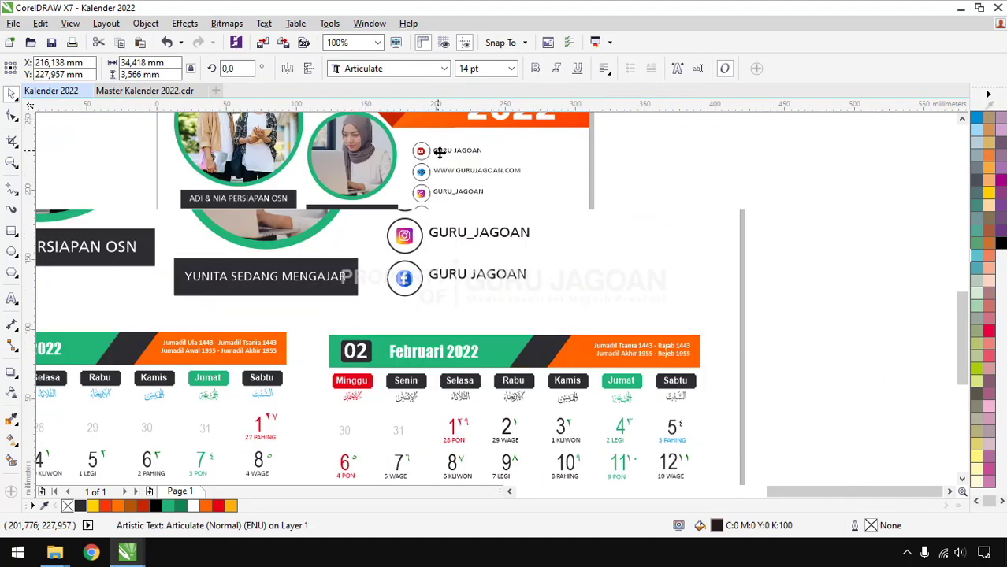
{"action": "left_click", "coordinate": [572, 157]}
{"action": "scroll", "coordinate": [441, 145], "scroll_direction": "up", "scroll_amount": 2}
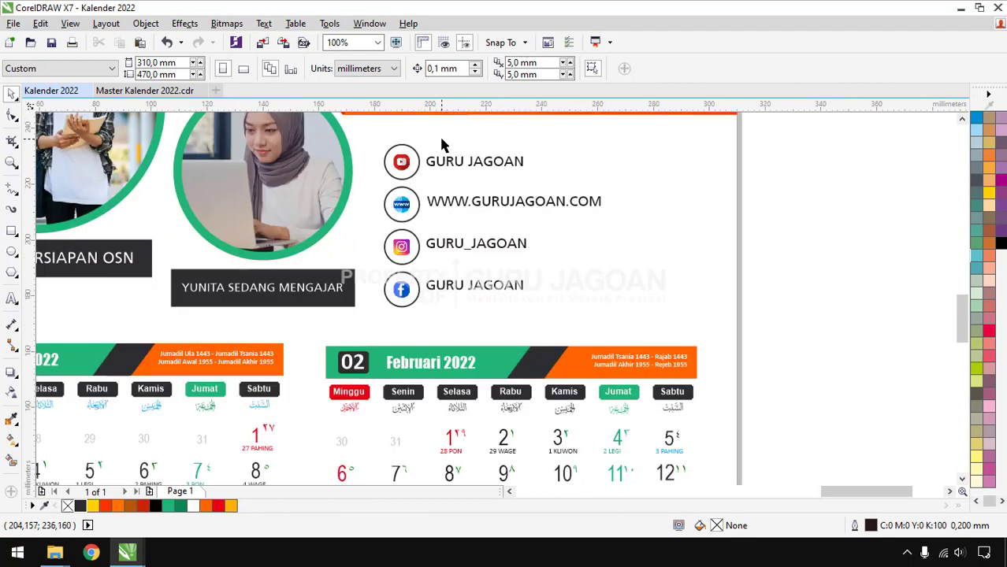
Step: Draw a rectangle about 91 by 12 mm around the top GURU JAGOAN text, starting from the middle of the YouTube circle
{"action": "left_click", "coordinate": [13, 230]}
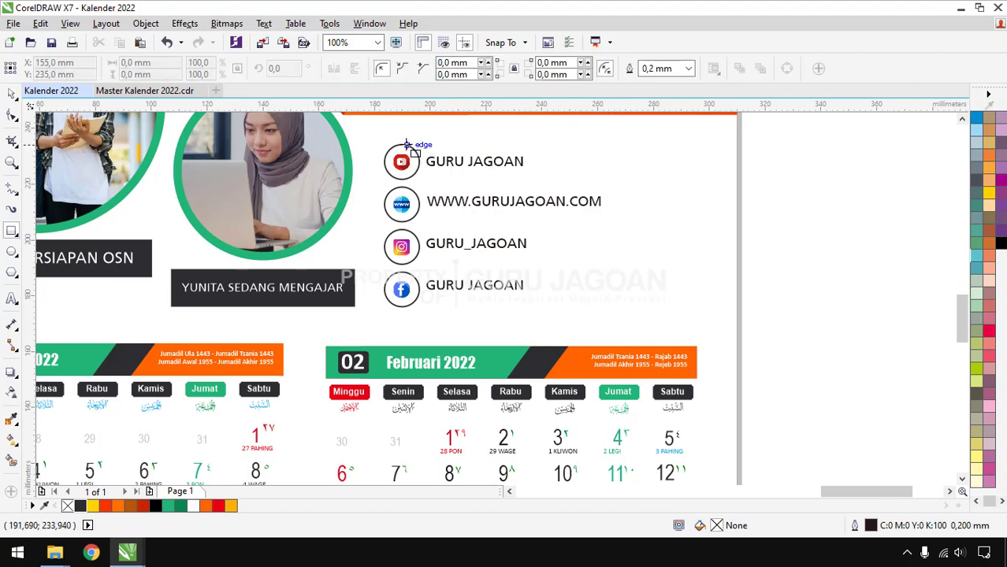
{"action": "left_click_drag", "start_coordinate": [403, 144], "coordinate": [659, 160]}
{"action": "key", "text": "space"}
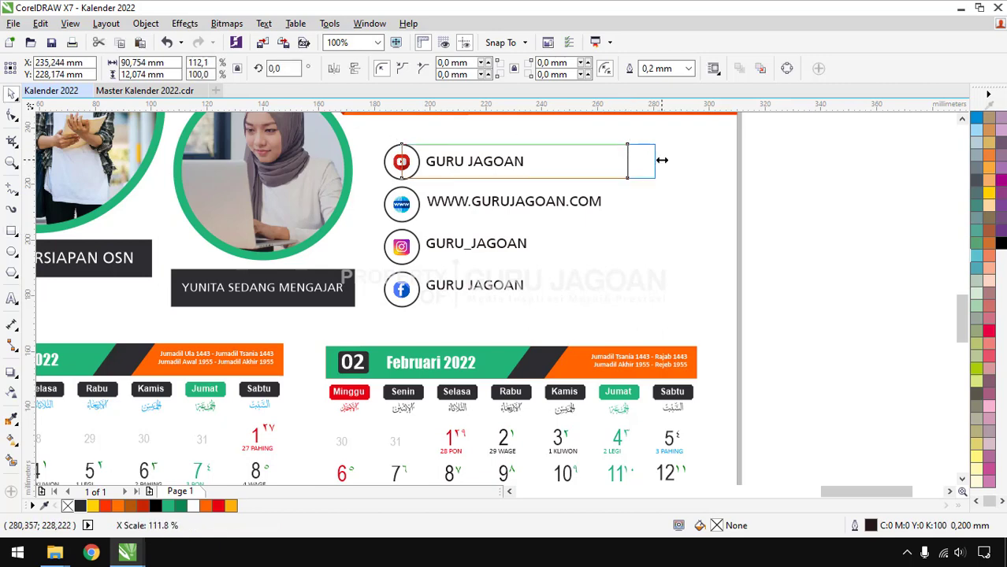
{"action": "left_click", "coordinate": [771, 174]}
Step: Ungroup the four outlined circles around the icons
{"action": "left_click", "coordinate": [394, 174]}
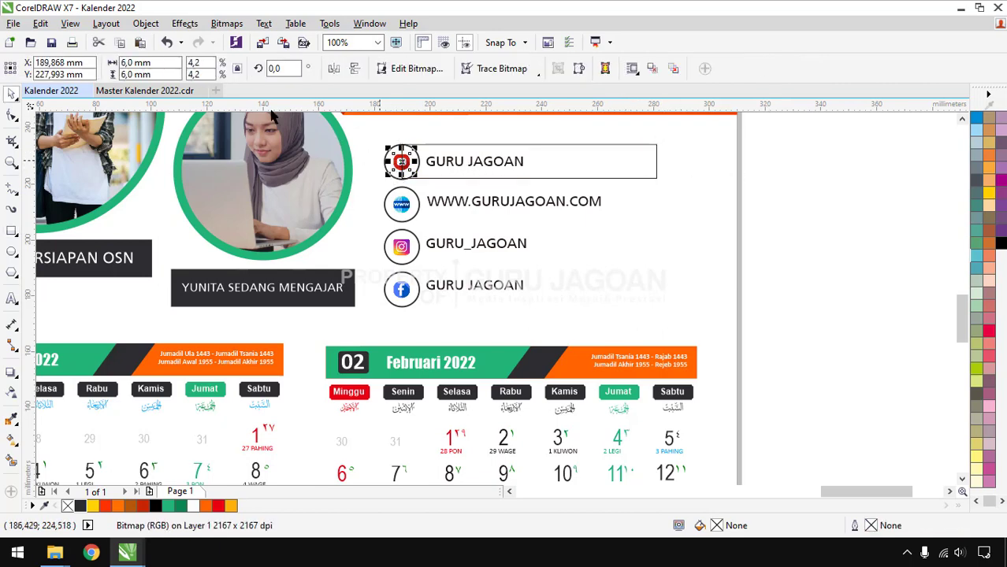
{"action": "scroll", "coordinate": [398, 175], "scroll_direction": "up", "scroll_amount": 2}
{"action": "left_click", "coordinate": [409, 180]}
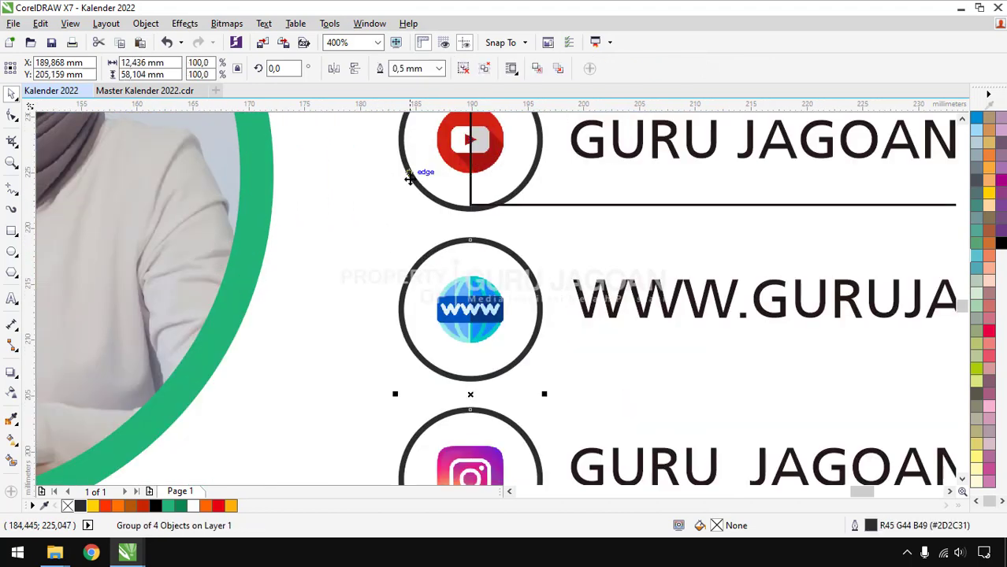
{"action": "scroll", "coordinate": [413, 185], "scroll_direction": "down", "scroll_amount": 2}
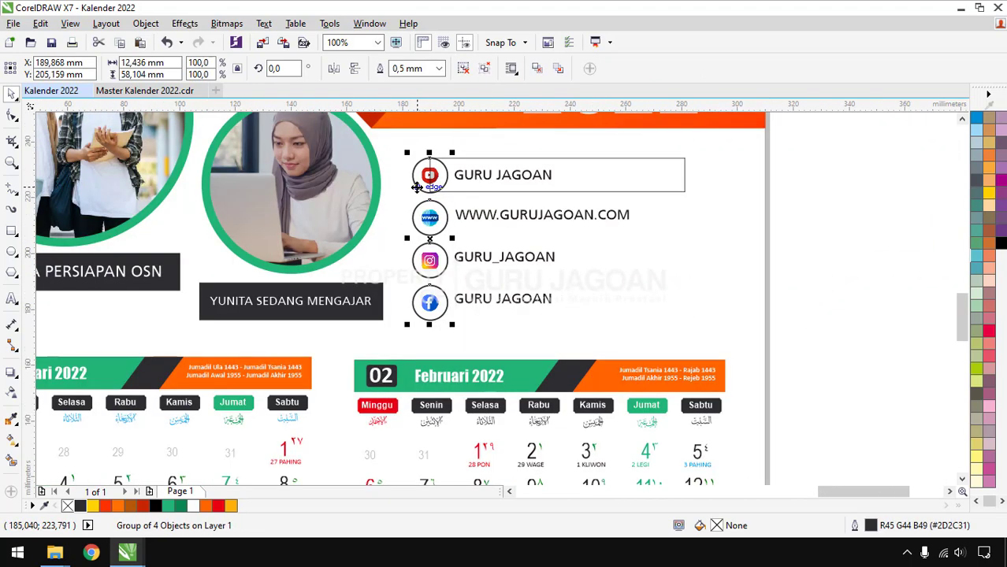
{"action": "key", "text": "ctrl+u"}
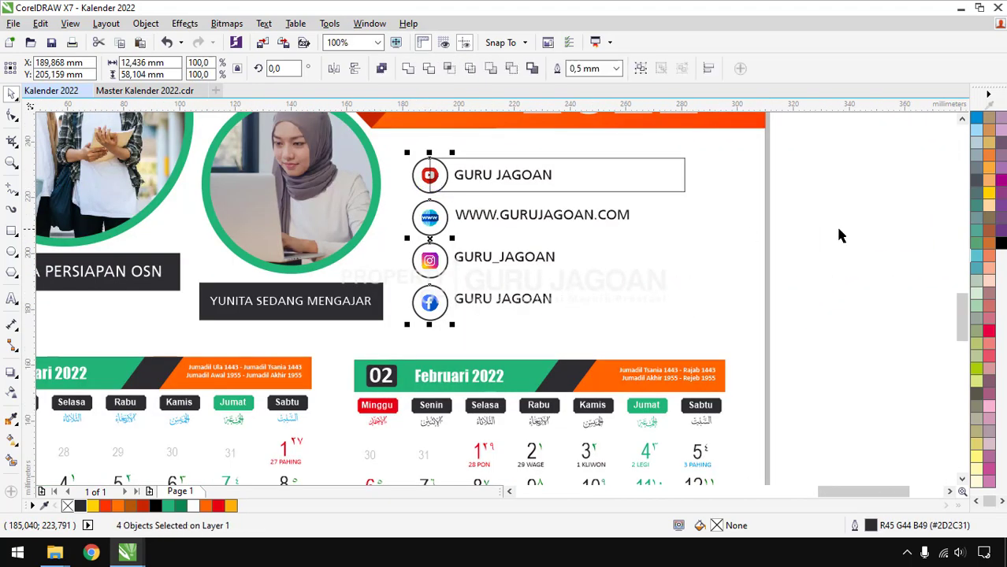
Step: Set the height of the rectangle around the top GURU JAGOAN text to 12.436 mm, matching the icon circle
{"action": "key", "text": "Escape"}
{"action": "left_click", "coordinate": [416, 187]}
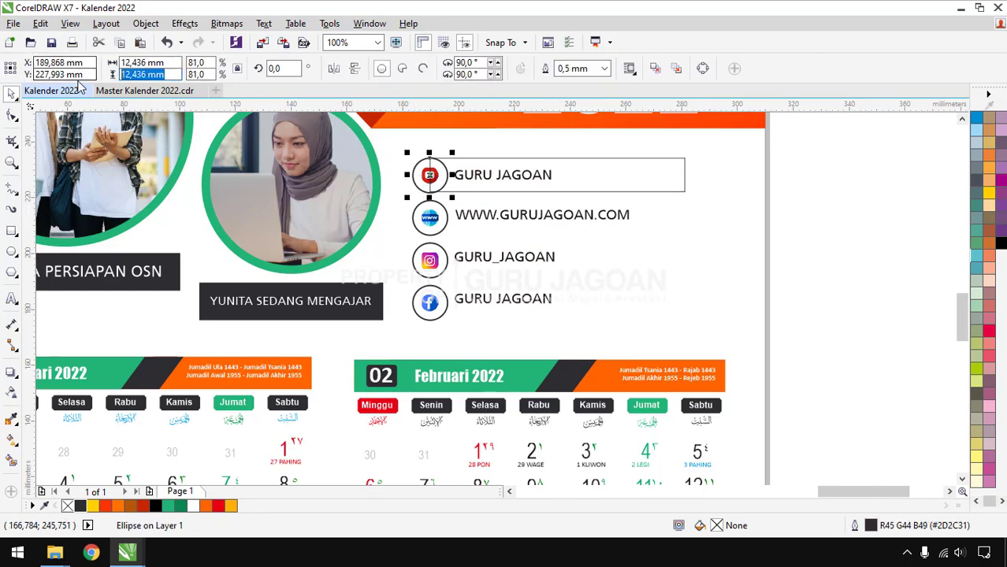
{"action": "left_click", "coordinate": [668, 173]}
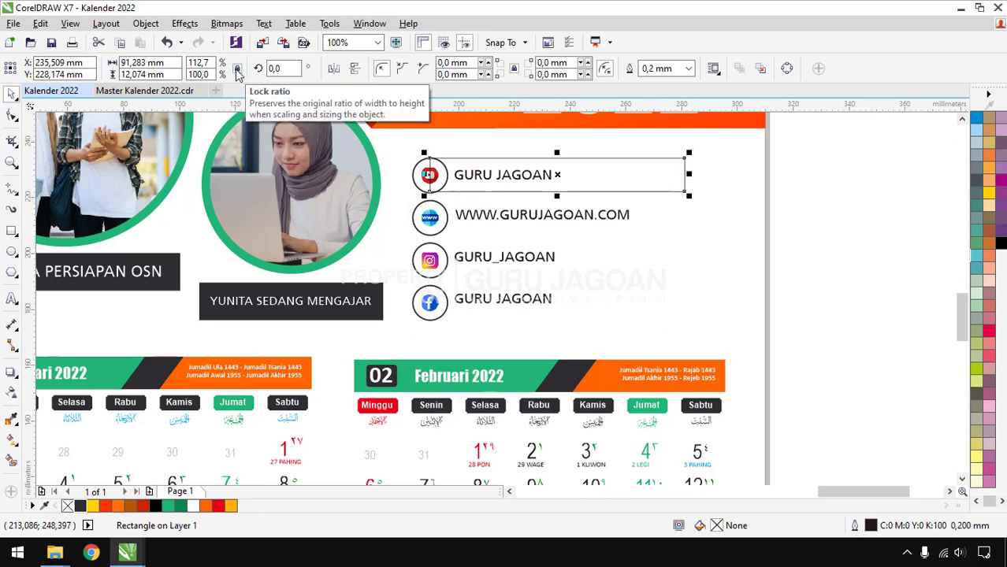
{"action": "left_click_drag", "start_coordinate": [168, 74], "coordinate": [100, 2]}
{"action": "type", "text": "12,436 mm"}
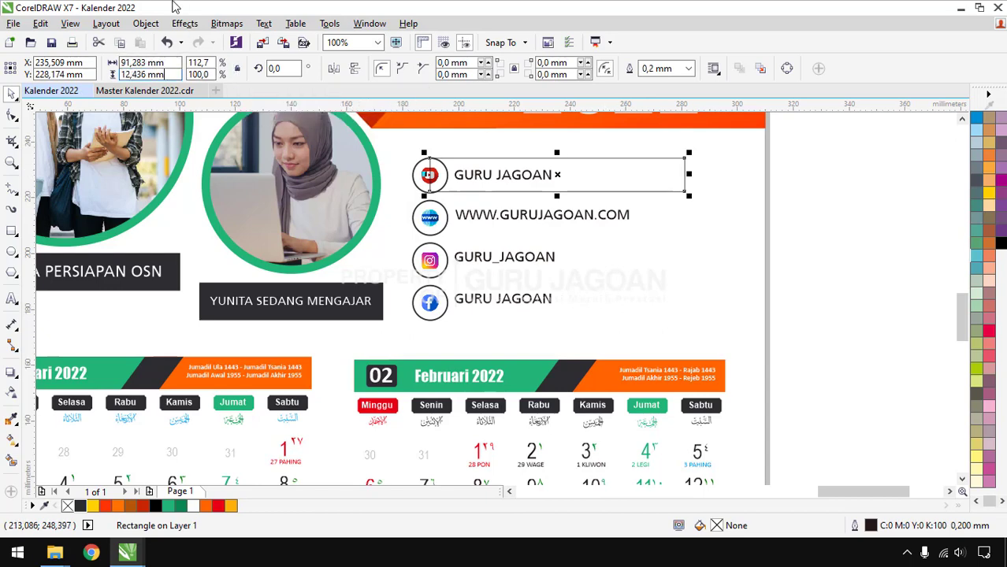
{"action": "key", "text": "Return"}
Step: Align the rectangle's horizontal centerline with the center of the YouTube circle
{"action": "scroll", "coordinate": [418, 175], "scroll_direction": "up", "scroll_amount": 2}
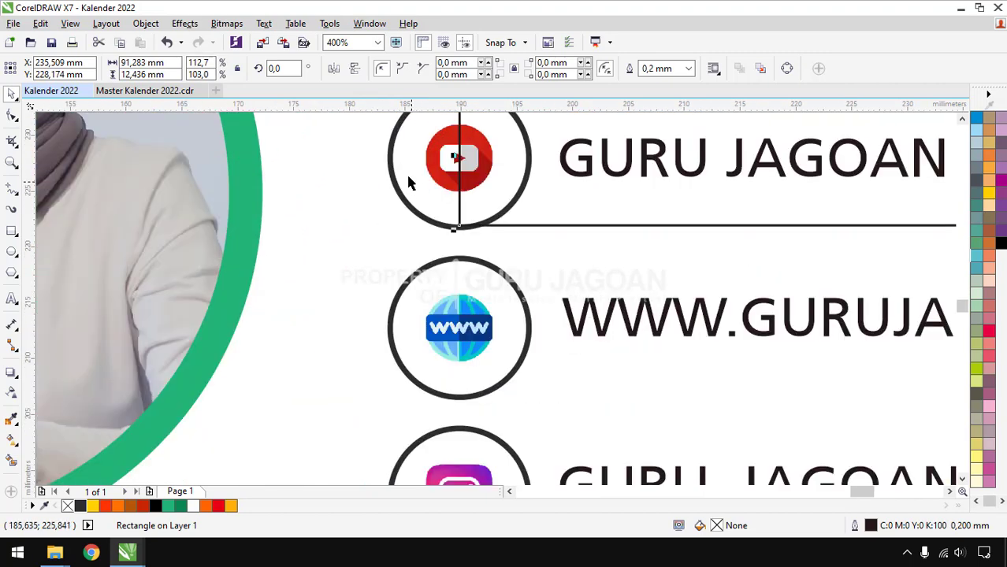
{"action": "left_click", "coordinate": [394, 172], "text": "shift"}
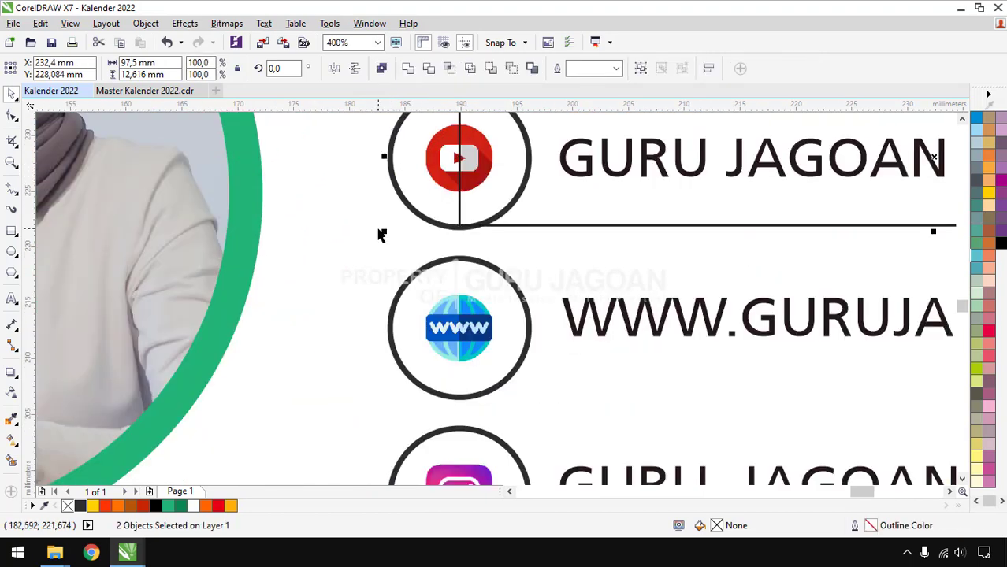
{"action": "scroll", "coordinate": [379, 231], "scroll_direction": "down", "scroll_amount": 2}
{"action": "left_click", "coordinate": [772, 204]}
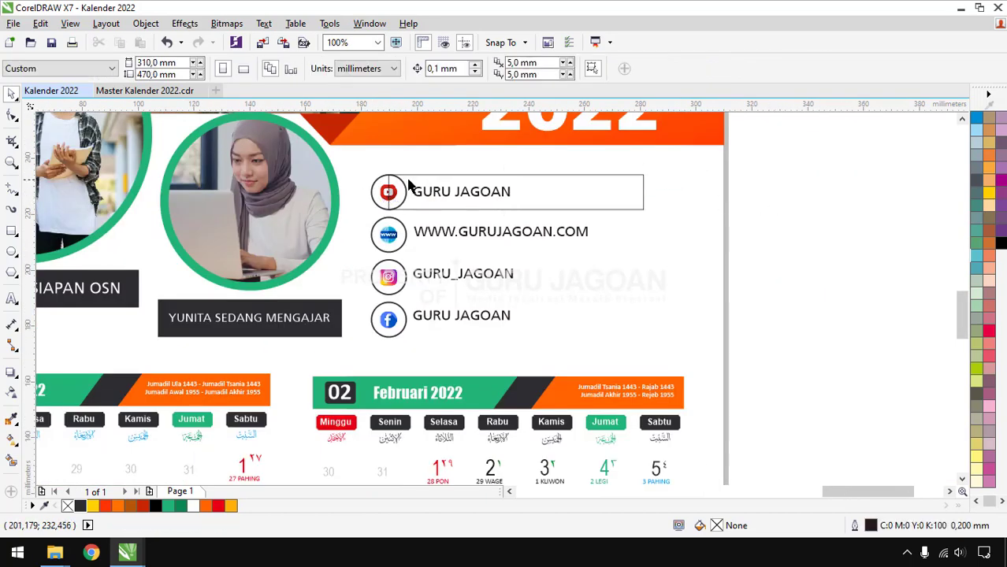
Step: Try to trim the top text frame directly with the YouTube circle
{"action": "scroll", "coordinate": [405, 183], "scroll_direction": "up", "scroll_amount": 1}
{"action": "left_click", "coordinate": [338, 197]}
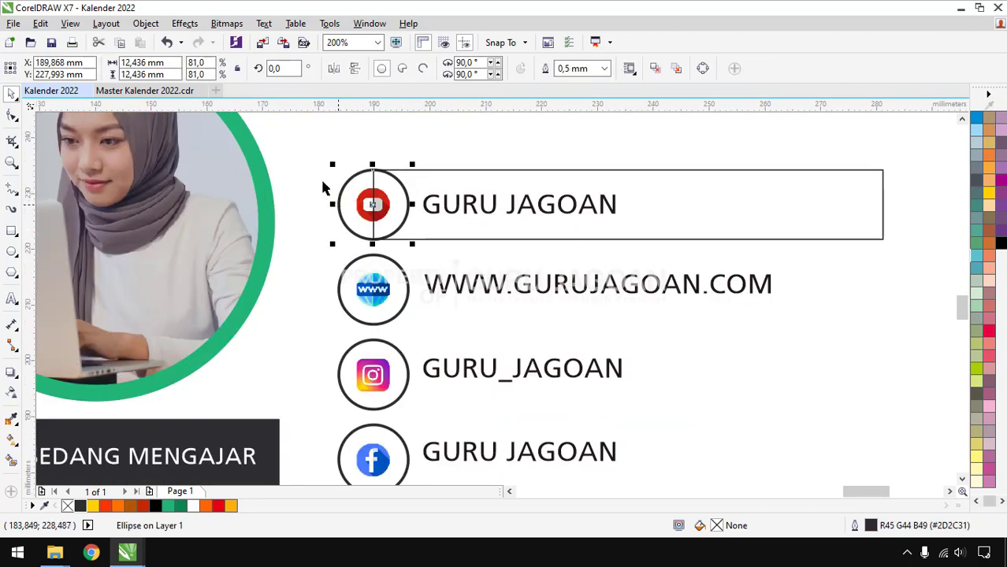
{"action": "left_click", "coordinate": [322, 187]}
{"action": "left_click", "coordinate": [338, 208]}
{"action": "left_click", "coordinate": [753, 197], "text": "shift"}
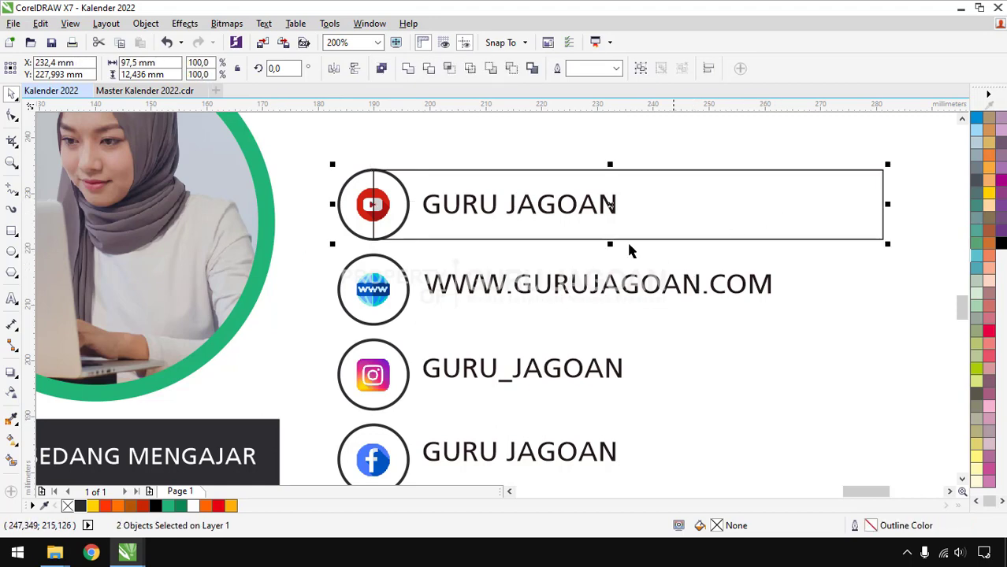
{"action": "left_click", "coordinate": [427, 69]}
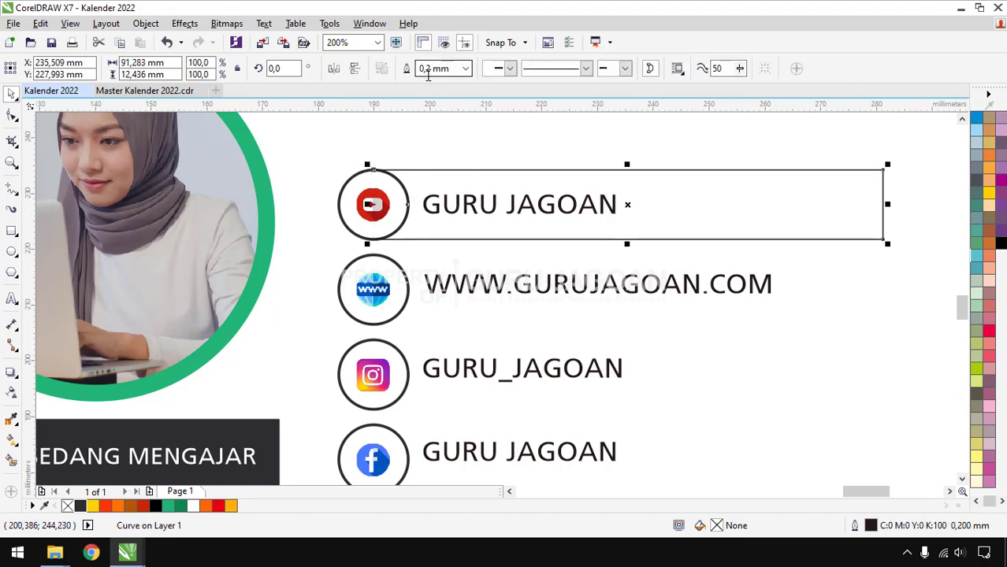
{"action": "left_click", "coordinate": [457, 130]}
Step: Try shifting the trimmed frame about 1 mm away from the circle, and undo both the shift and the trim
{"action": "scroll", "coordinate": [471, 181], "scroll_direction": "up", "scroll_amount": 2}
{"action": "left_click", "coordinate": [540, 165]}
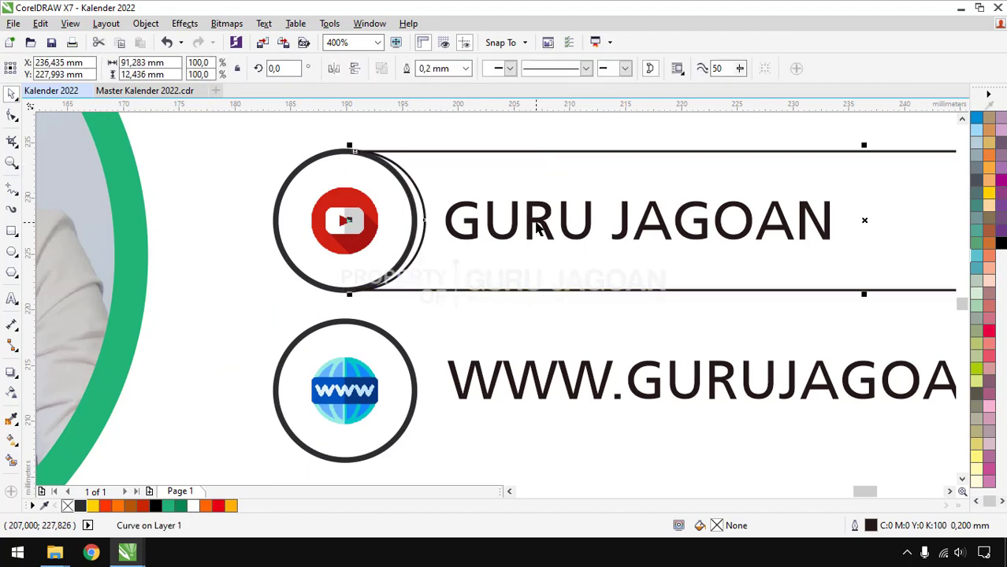
{"action": "key", "text": "Left"}
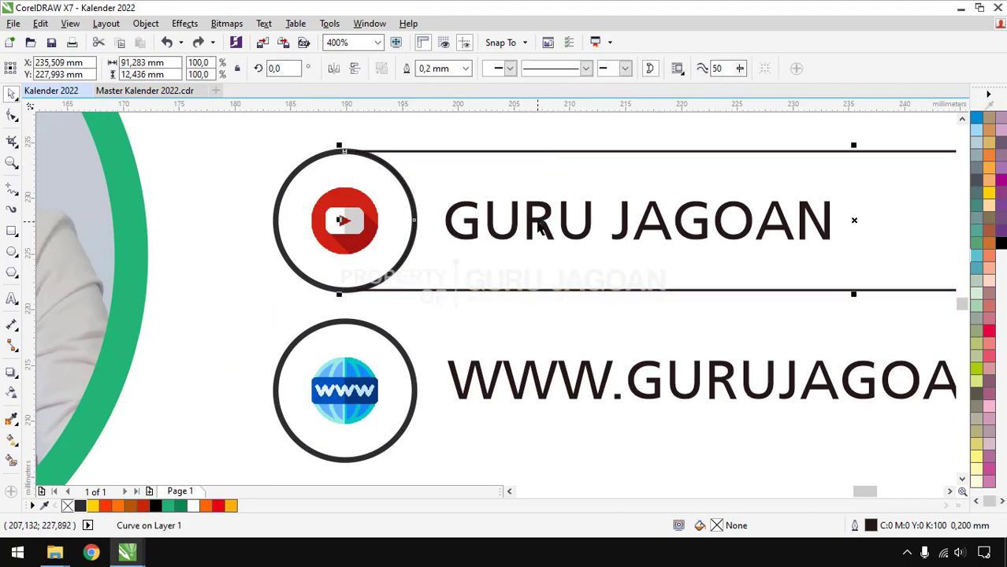
{"action": "scroll", "coordinate": [532, 226], "scroll_direction": "down", "scroll_amount": 2}
{"action": "left_click", "coordinate": [427, 206], "text": "shift"}
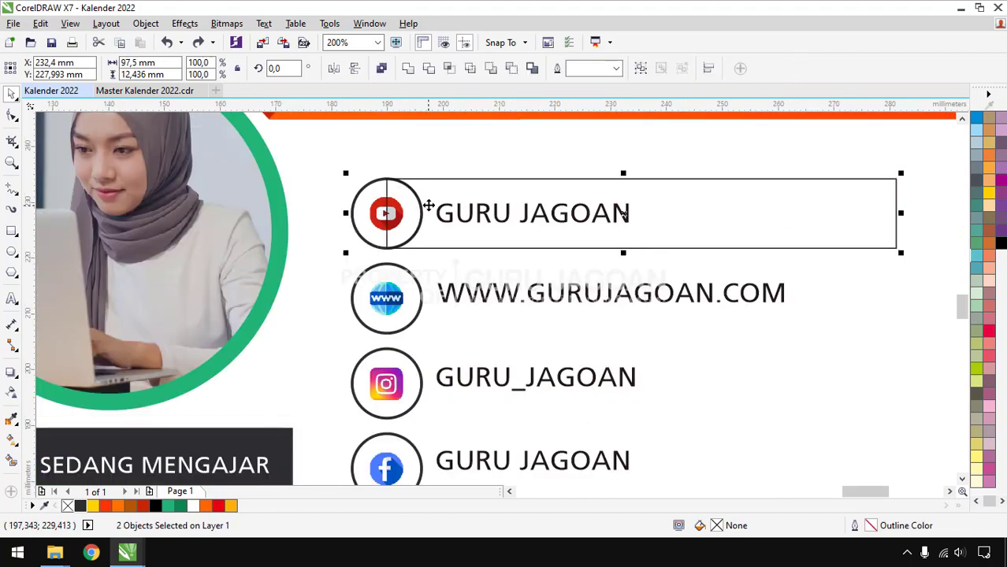
Step: Duplicate the YouTube circle around the same center, enlarging the copy to about 16 mm in diameter
{"action": "left_click", "coordinate": [322, 168]}
{"action": "left_click", "coordinate": [352, 214]}
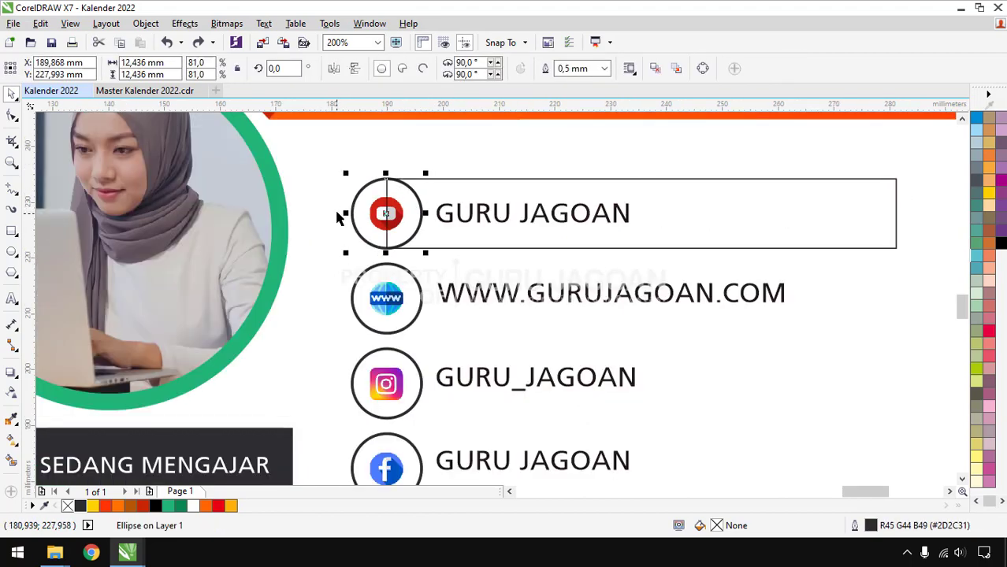
{"action": "left_click_drag", "start_coordinate": [427, 172], "coordinate": [438, 158]}
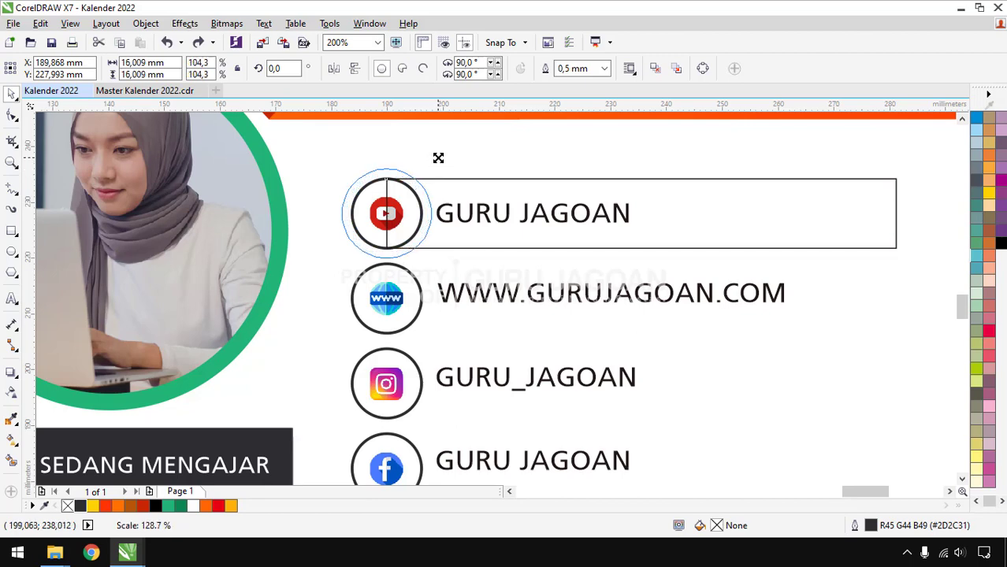
{"action": "left_click_drag", "start_coordinate": [440, 163], "coordinate": [438, 162]}
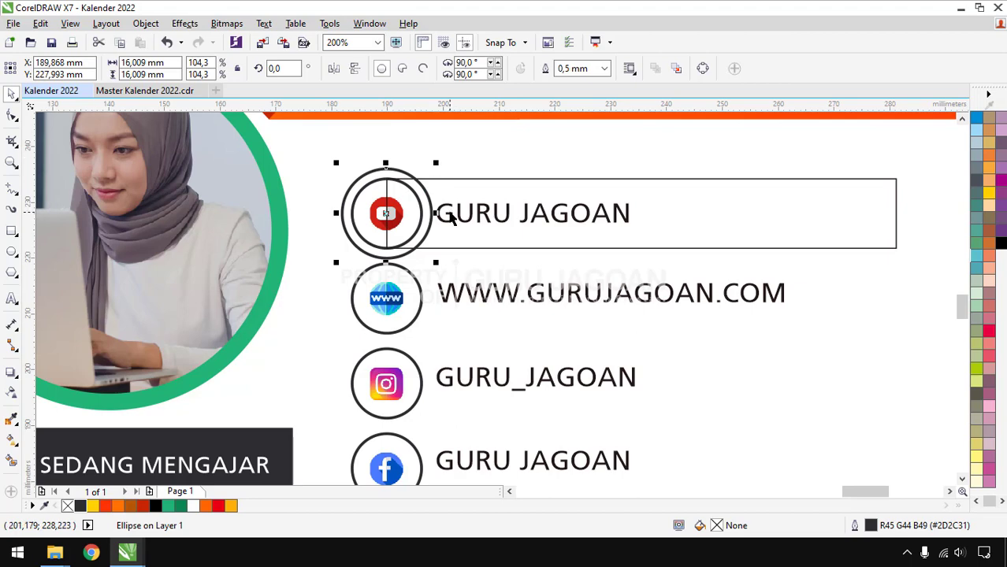
Step: Trim the top text frame with the enlarged outer circle
{"action": "left_click", "coordinate": [876, 212], "text": "shift"}
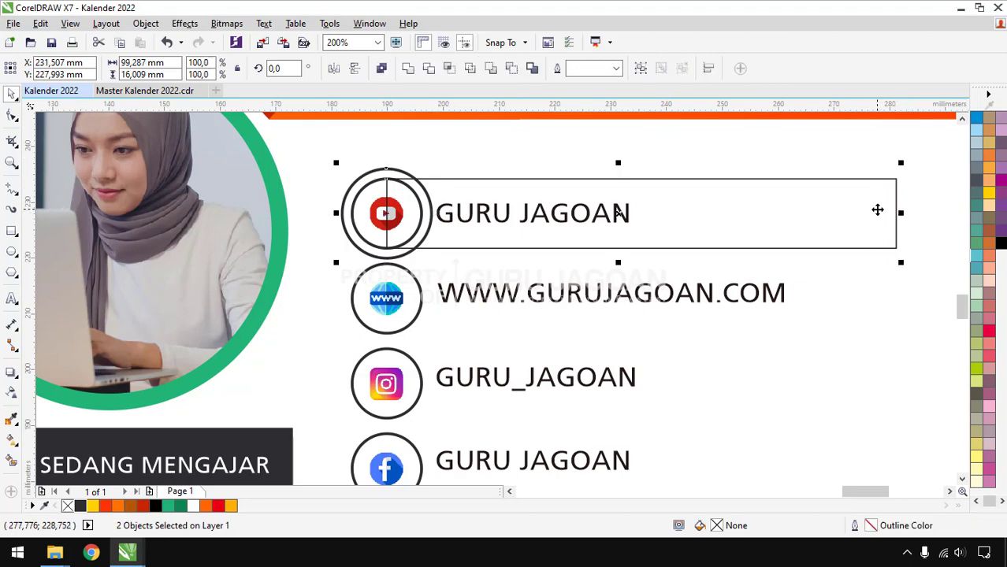
{"action": "left_click", "coordinate": [428, 68]}
{"action": "left_click", "coordinate": [463, 151]}
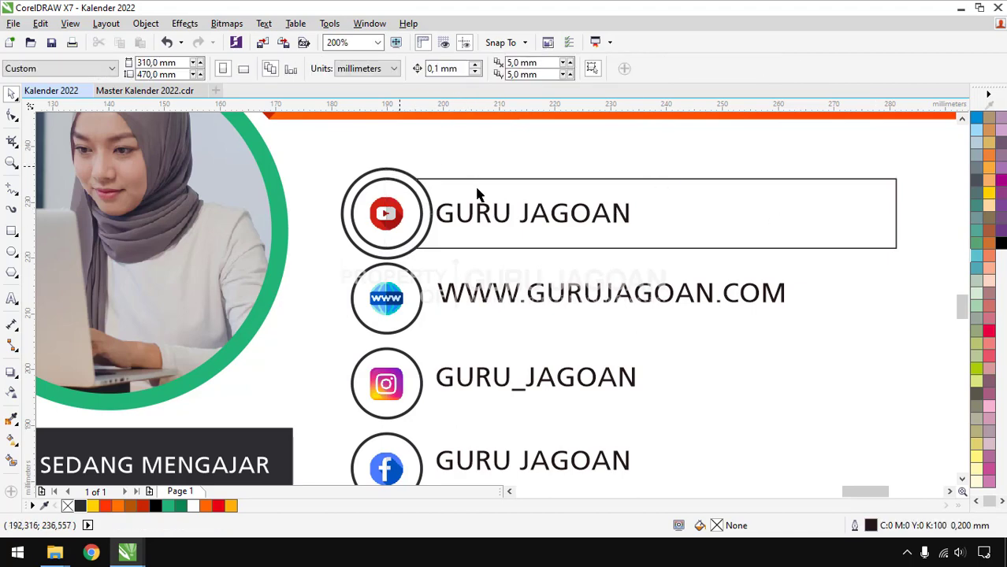
Step: Delete the enlarged outer circle around the YouTube icon
{"action": "scroll", "coordinate": [471, 172], "scroll_direction": "down", "scroll_amount": 1}
{"action": "left_click", "coordinate": [446, 204]}
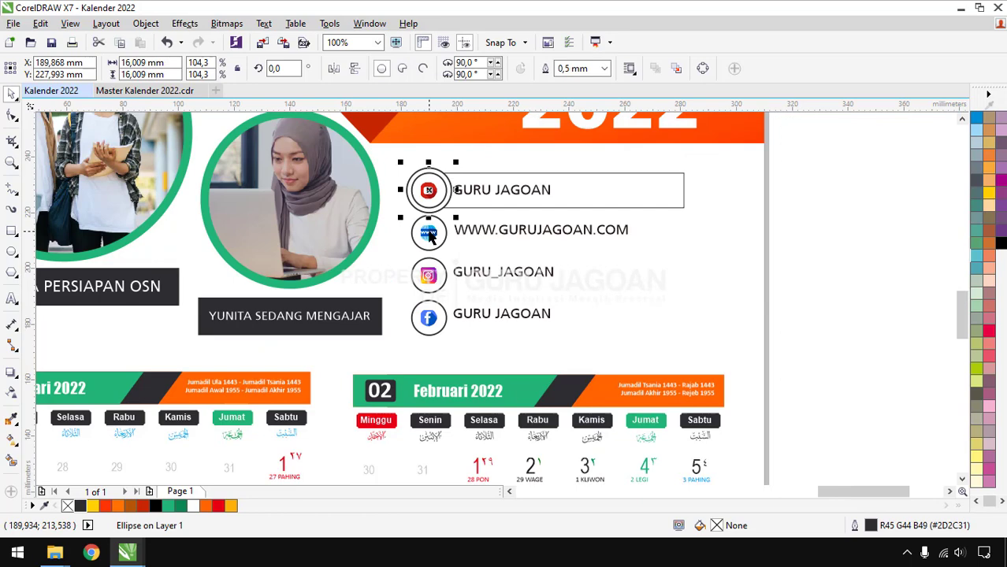
{"action": "left_click", "coordinate": [775, 188]}
{"action": "scroll", "coordinate": [430, 201], "scroll_direction": "up", "scroll_amount": 1}
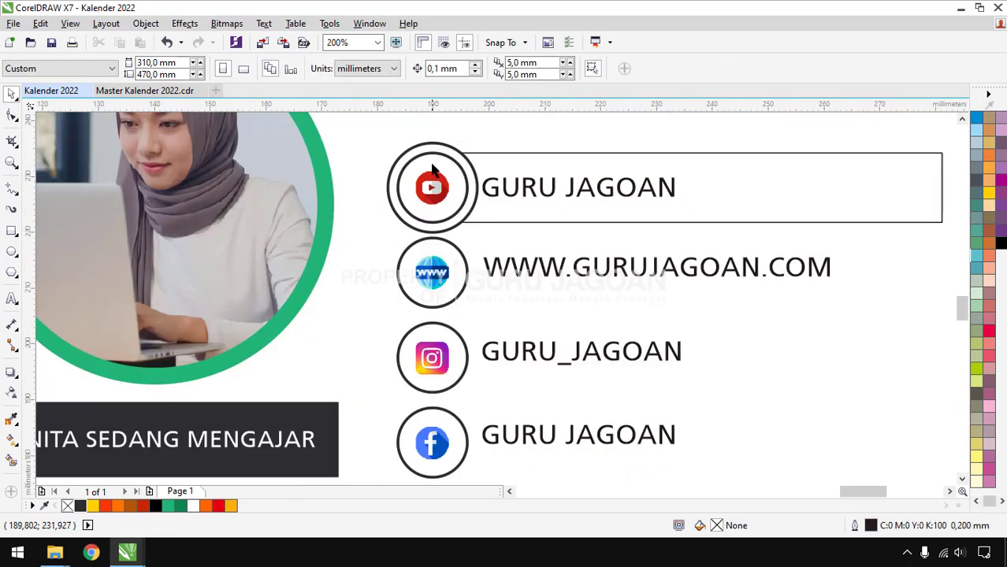
{"action": "left_click", "coordinate": [432, 152]}
{"action": "key", "text": "Delete"}
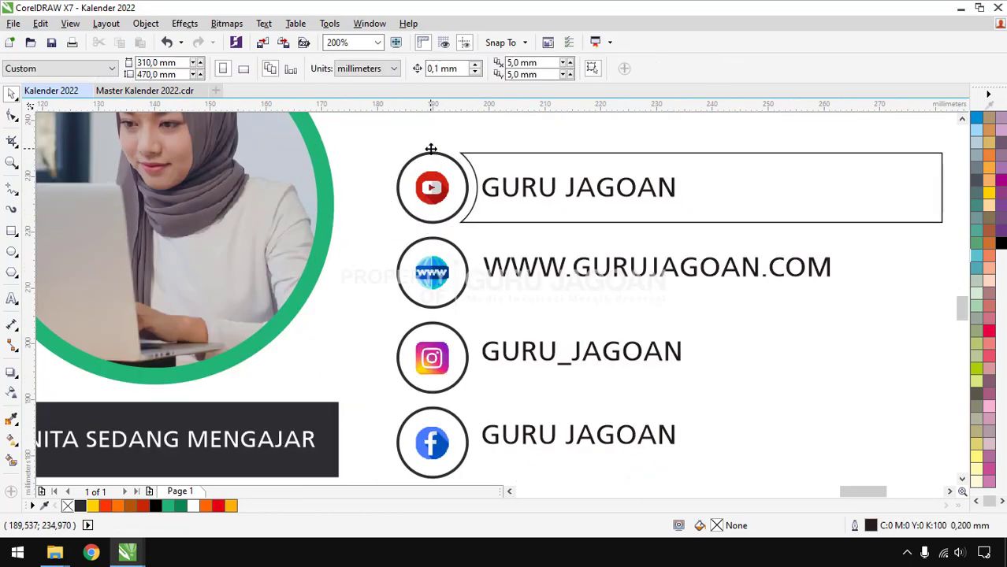
Step: Duplicate the trimmed frame straight down onto the web row and repeat the copy for the Instagram and Facebook rows
{"action": "scroll", "coordinate": [431, 149], "scroll_direction": "down", "scroll_amount": 1}
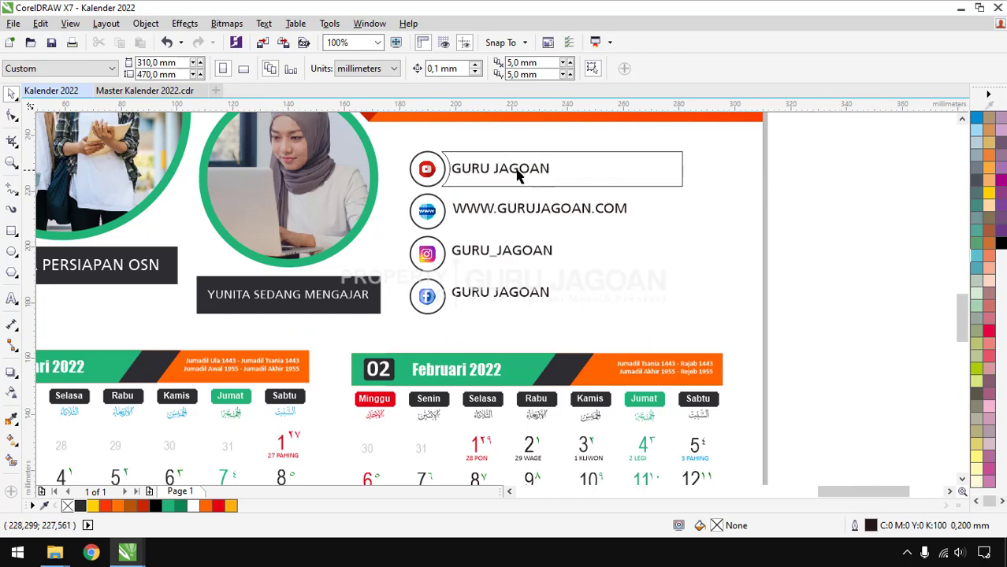
{"action": "scroll", "coordinate": [471, 171], "scroll_direction": "up", "scroll_amount": 1}
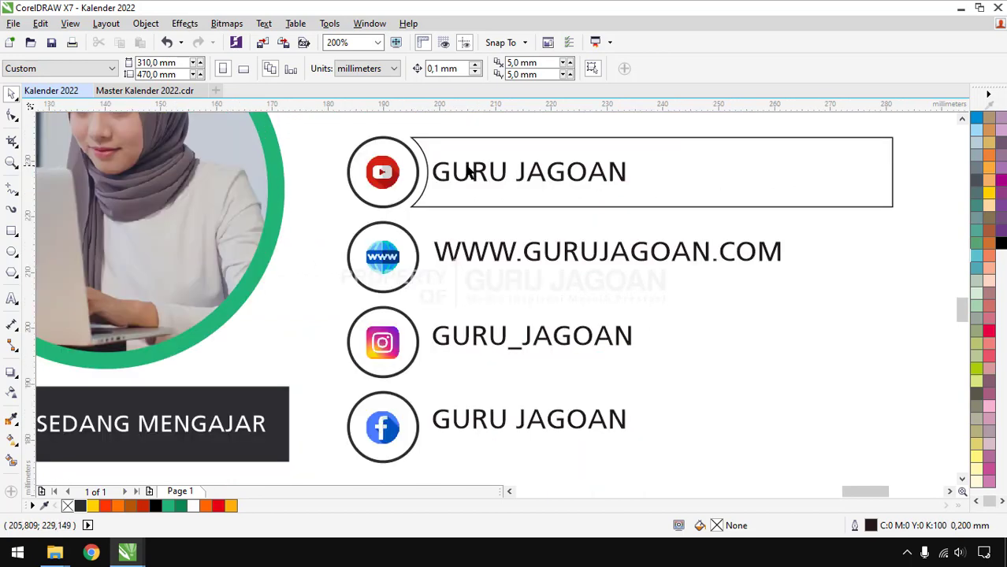
{"action": "left_click", "coordinate": [432, 207]}
{"action": "left_click_drag", "start_coordinate": [448, 200], "coordinate": [446, 286]}
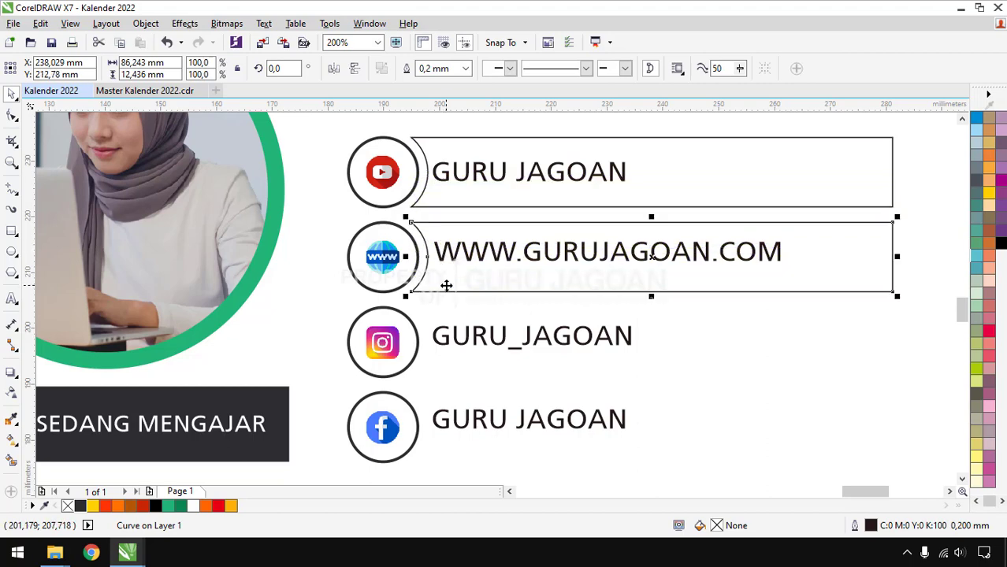
{"action": "key", "text": "ctrl+r"}
{"action": "key", "text": "ctrl+r"}
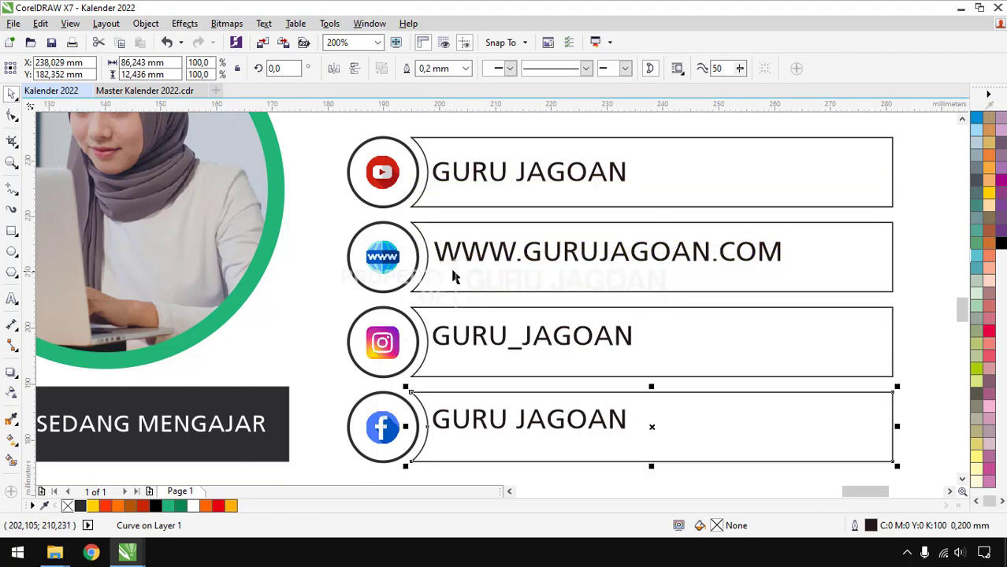
Step: Align the web, Instagram and Facebook frames to the horizontal centerlines of their icon circles and deselect them
{"action": "left_click", "coordinate": [862, 256]}
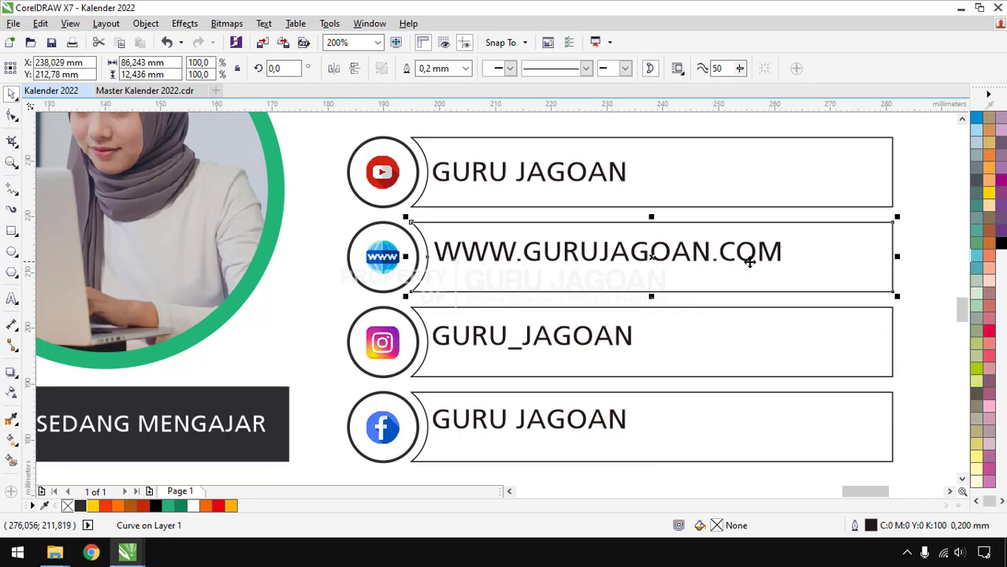
{"action": "left_click", "coordinate": [386, 293], "text": "shift"}
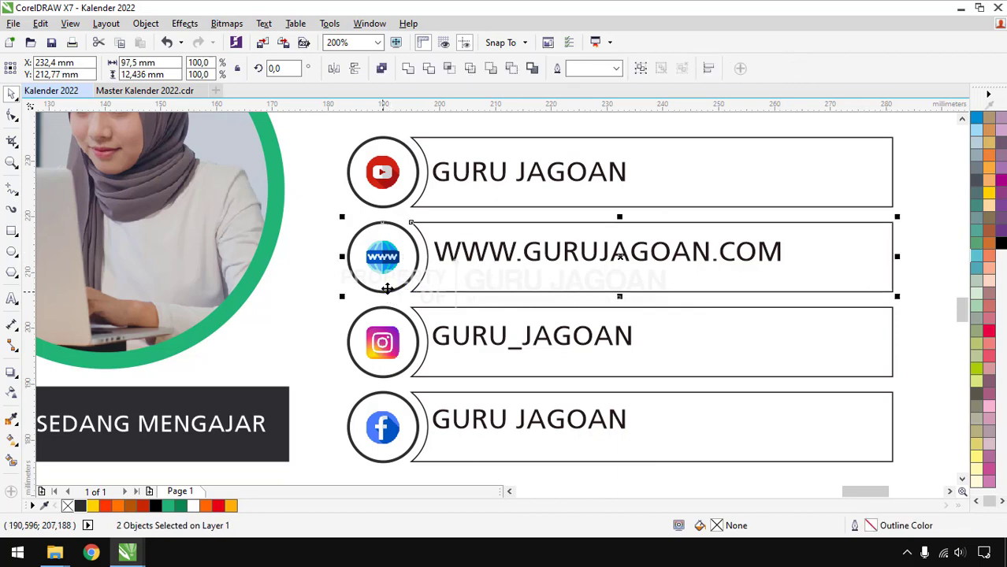
{"action": "left_click", "coordinate": [883, 335]}
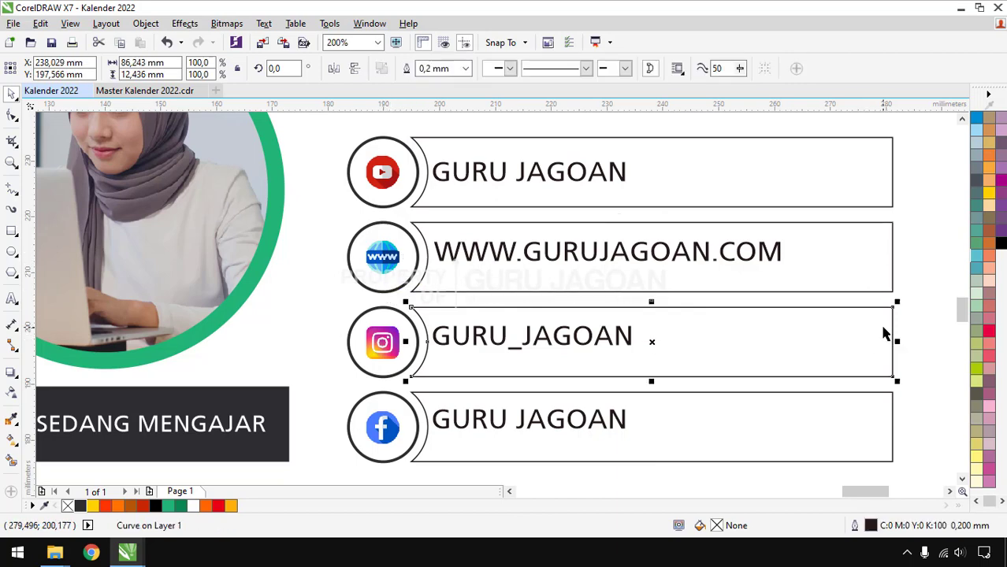
{"action": "left_click", "coordinate": [382, 383], "text": "shift"}
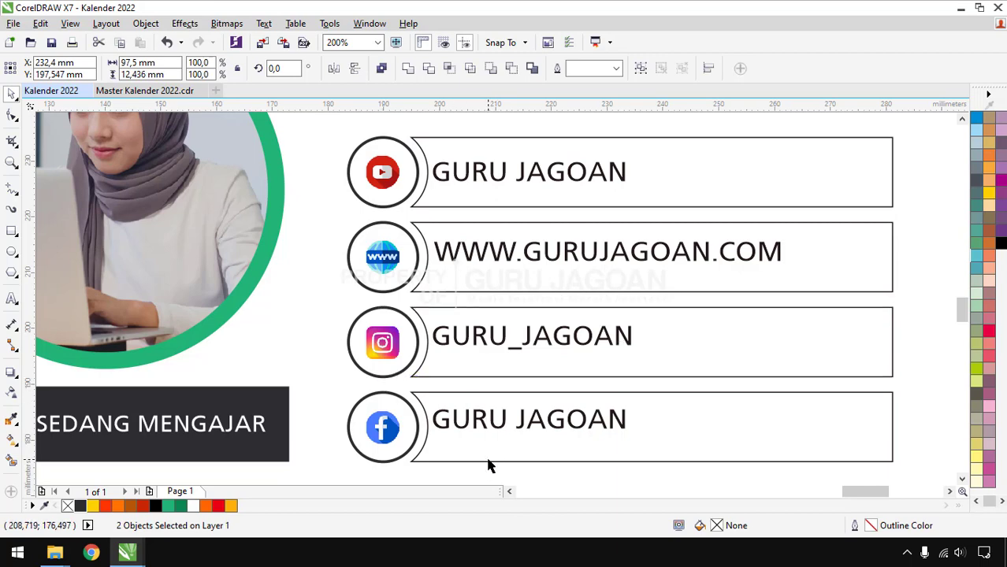
{"action": "left_click", "coordinate": [424, 445]}
{"action": "left_click", "coordinate": [380, 461], "text": "shift"}
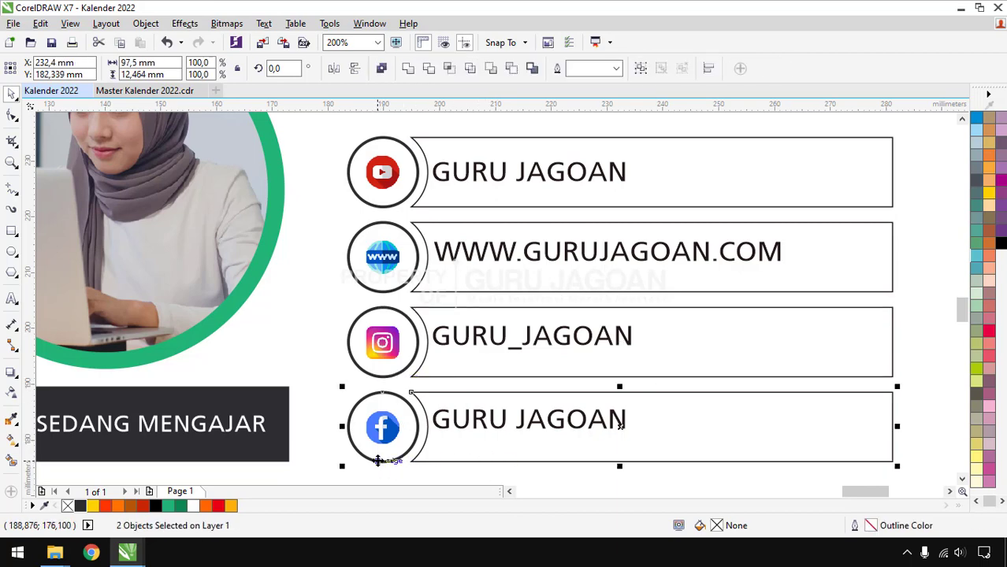
{"action": "left_click", "coordinate": [926, 305]}
Step: Select all four frames for node editing and slant the YouTube frame's right end by moving its lower corner about 6.5 mm inward
{"action": "scroll", "coordinate": [559, 227], "scroll_direction": "down", "scroll_amount": 2}
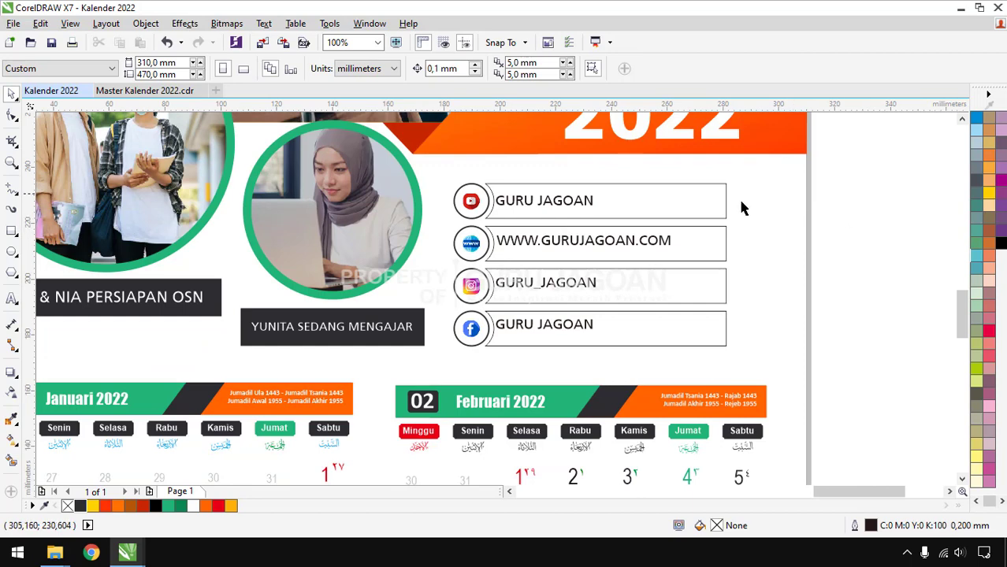
{"action": "left_click", "coordinate": [708, 208]}
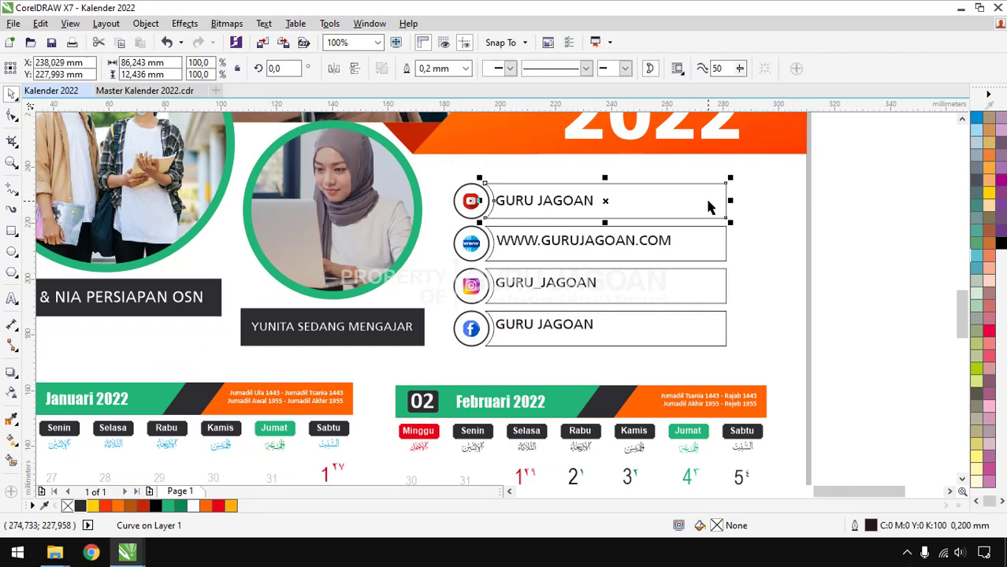
{"action": "left_click", "coordinate": [707, 252], "text": "shift"}
{"action": "left_click", "coordinate": [708, 290], "text": "shift"}
{"action": "left_click", "coordinate": [708, 324], "text": "shift"}
{"action": "left_click", "coordinate": [12, 117]}
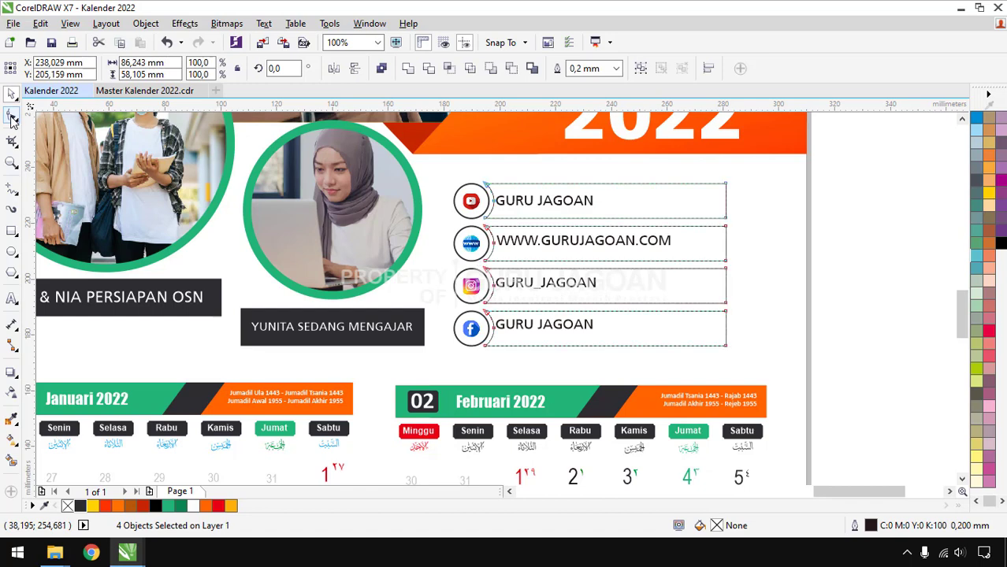
{"action": "scroll", "coordinate": [724, 201], "scroll_direction": "up", "scroll_amount": 2}
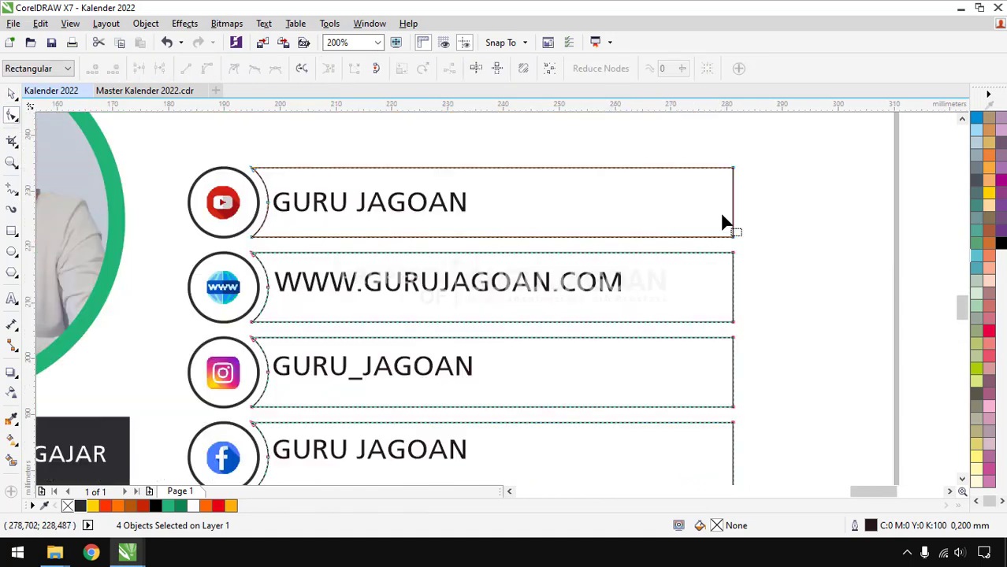
{"action": "left_click_drag", "start_coordinate": [733, 238], "coordinate": [696, 237]}
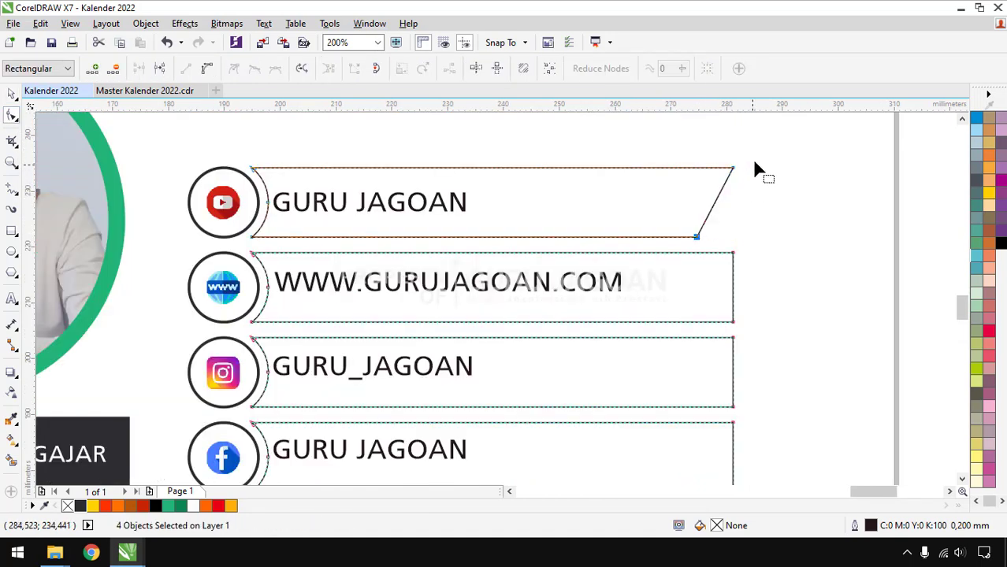
{"action": "scroll", "coordinate": [757, 169], "scroll_direction": "down", "scroll_amount": 2}
{"action": "scroll", "coordinate": [738, 240], "scroll_direction": "up", "scroll_amount": 1}
{"action": "left_click_drag", "start_coordinate": [754, 250], "coordinate": [721, 247]}
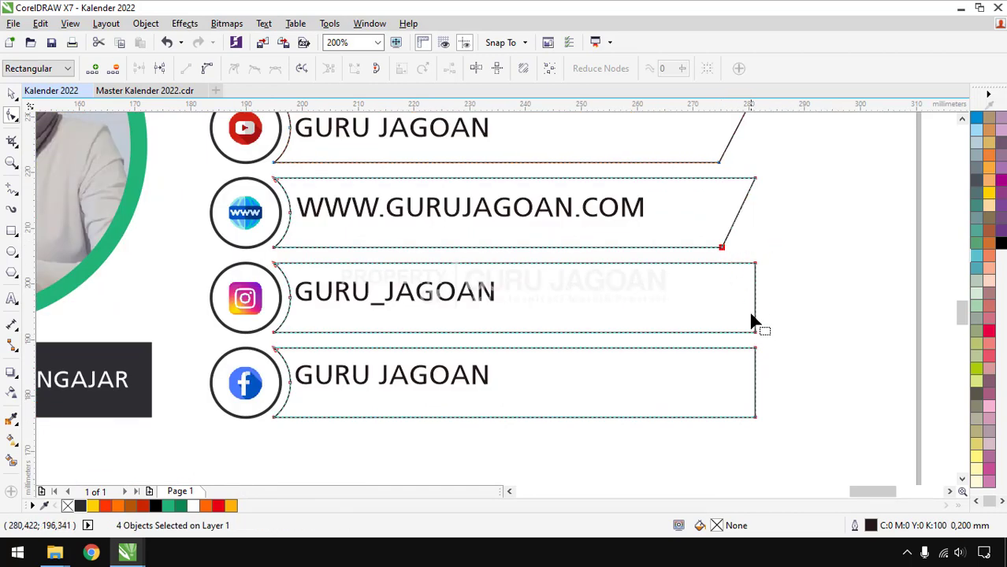
Step: Slant the Instagram frame's right end by moving its lower corner about 6 mm inward and set a vertical guideline along the slanted frames' lower corners
{"action": "left_click_drag", "start_coordinate": [754, 333], "coordinate": [721, 334]}
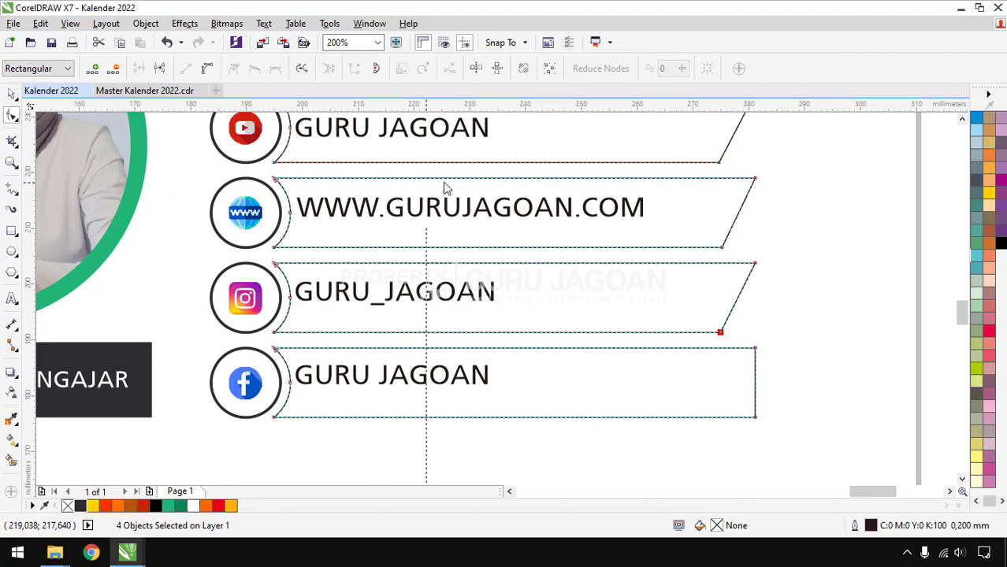
{"action": "left_click", "coordinate": [720, 248]}
{"action": "scroll", "coordinate": [720, 247], "scroll_direction": "up", "scroll_amount": 2}
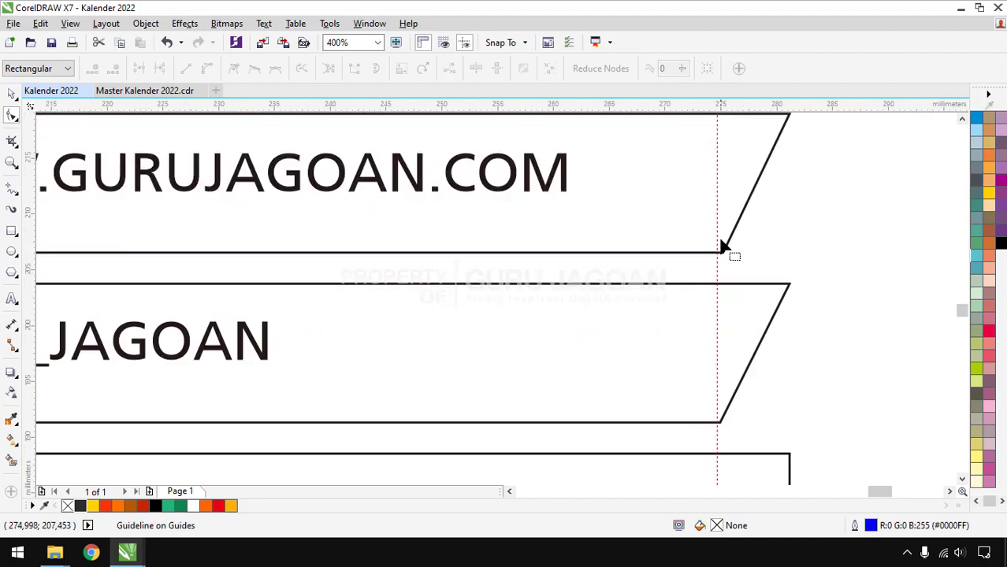
{"action": "left_click_drag", "start_coordinate": [722, 256], "coordinate": [719, 257]}
{"action": "scroll", "coordinate": [710, 183], "scroll_direction": "down", "scroll_amount": 2}
{"action": "scroll", "coordinate": [707, 298], "scroll_direction": "up", "scroll_amount": 2}
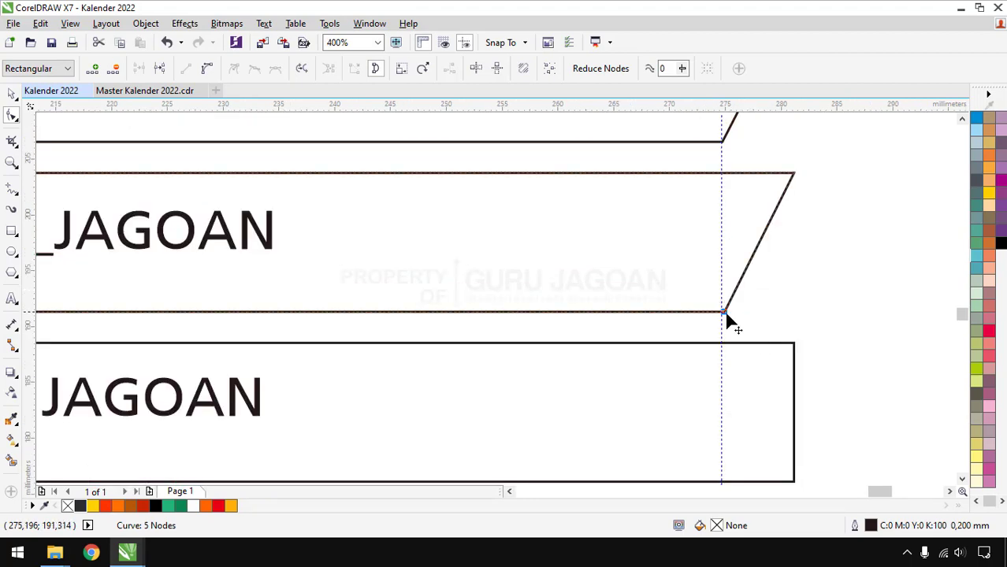
{"action": "left_click_drag", "start_coordinate": [724, 314], "coordinate": [724, 313]}
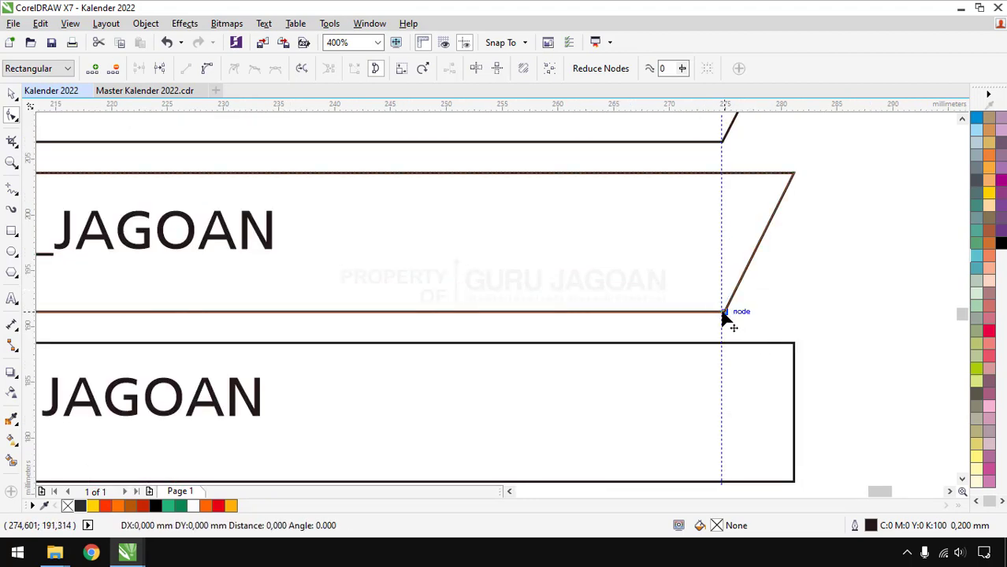
Step: Slant the Facebook frame's right end by moving its lower corner inward onto the vertical guideline
{"action": "scroll", "coordinate": [725, 317], "scroll_direction": "down", "scroll_amount": 4}
{"action": "scroll", "coordinate": [731, 273], "scroll_direction": "up", "scroll_amount": 2}
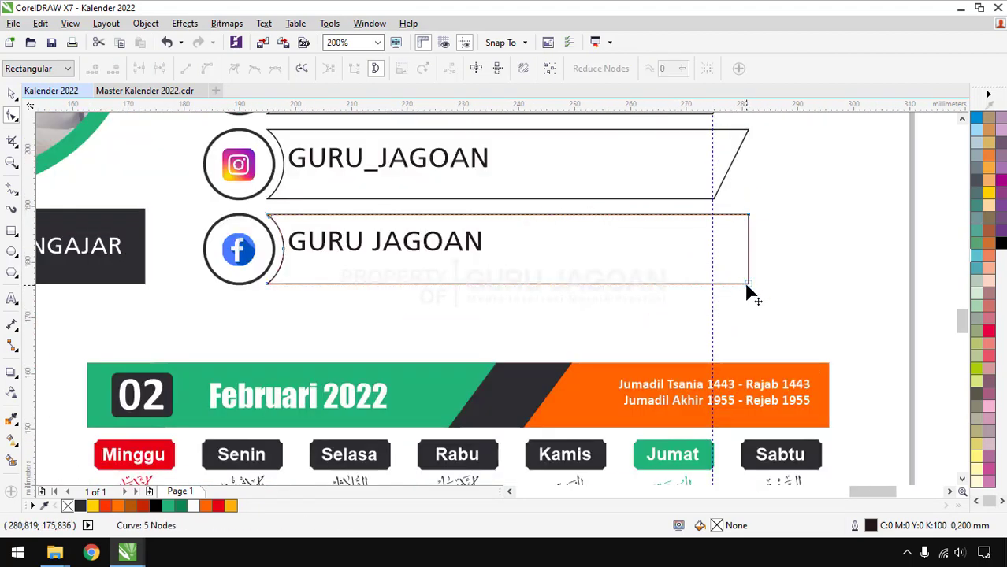
{"action": "left_click_drag", "start_coordinate": [746, 286], "coordinate": [714, 285]}
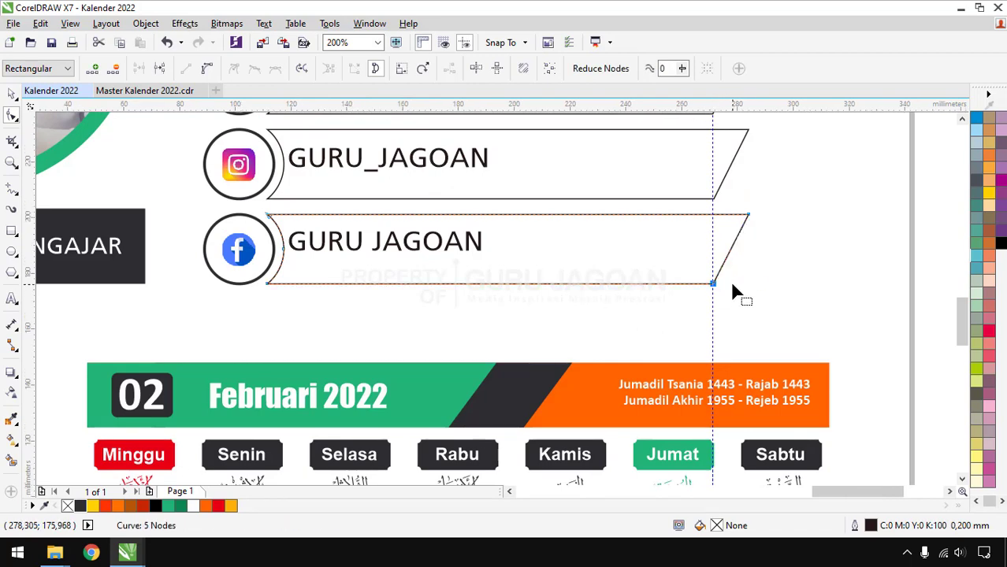
Step: Leave node editing and delete the vertical guideline at the frames' lower corners
{"action": "scroll", "coordinate": [732, 286], "scroll_direction": "down", "scroll_amount": 2}
{"action": "key", "text": "space"}
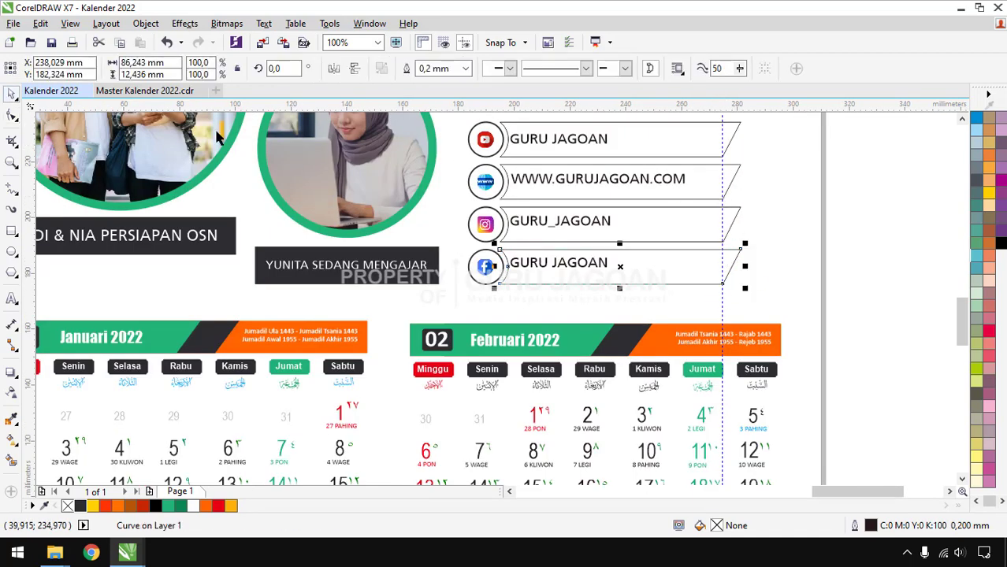
{"action": "left_click", "coordinate": [722, 140]}
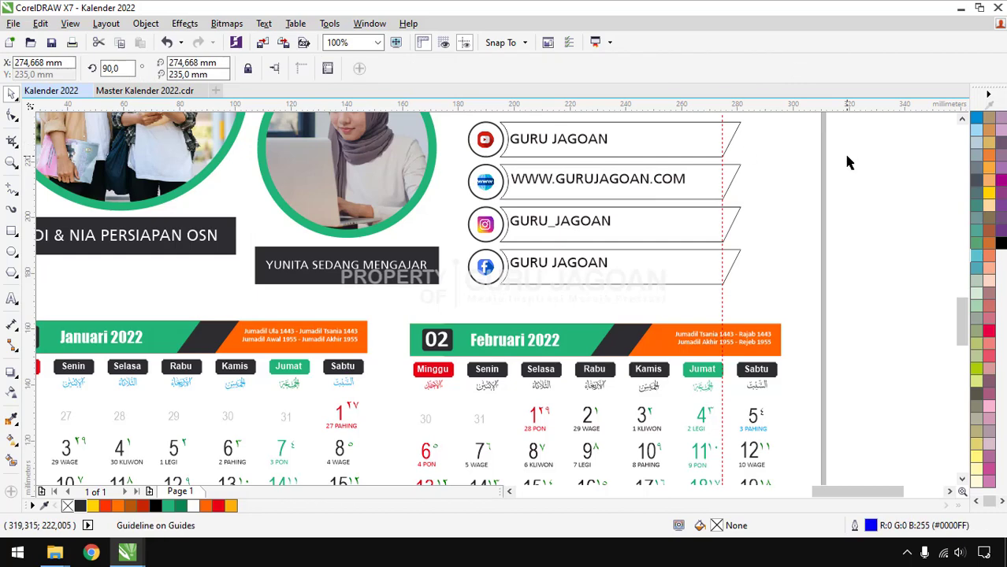
{"action": "key", "text": "Delete"}
{"action": "scroll", "coordinate": [619, 218], "scroll_direction": "down", "scroll_amount": 2}
{"action": "scroll", "coordinate": [618, 218], "scroll_direction": "up", "scroll_amount": 2}
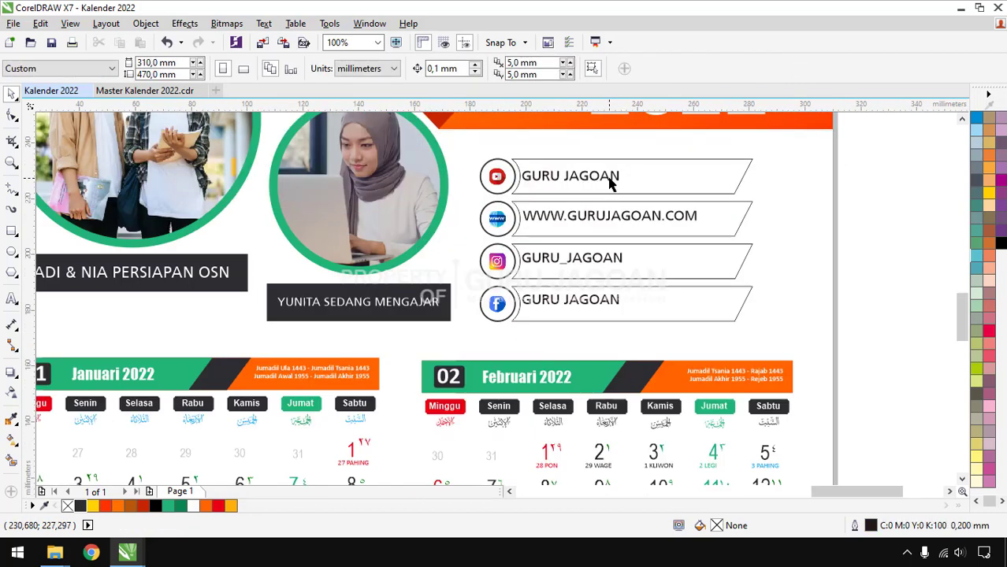
Step: Move the YouTube label about 4.2 mm away from its icon and center it vertically in its frame
{"action": "left_click", "coordinate": [605, 179]}
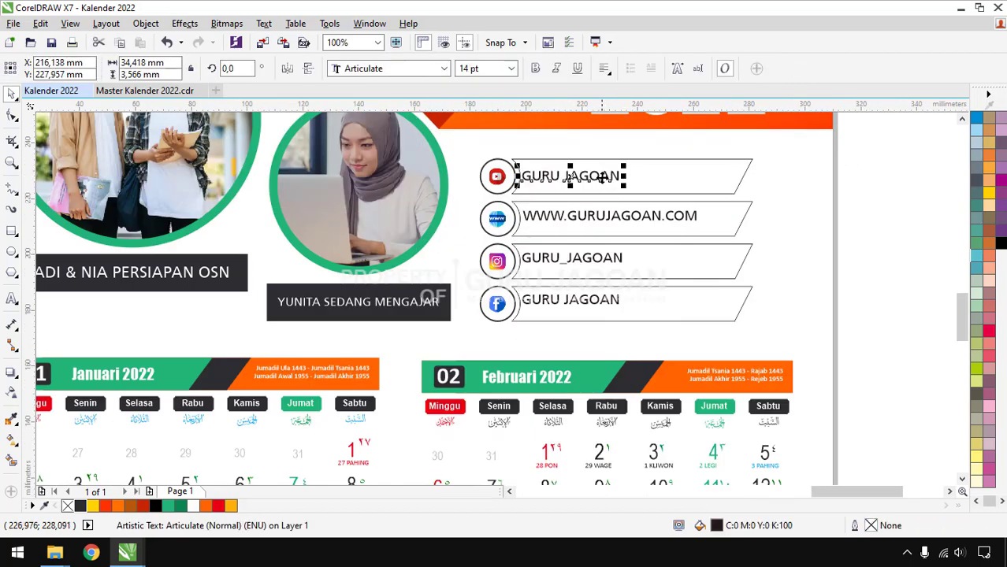
{"action": "mouse_move", "coordinate": [605, 180]}
{"action": "left_mouse_down"}
{"action": "mouse_move", "coordinate": [628, 180]}
{"action": "mouse_move", "coordinate": [617, 180]}
{"action": "left_mouse_up"}
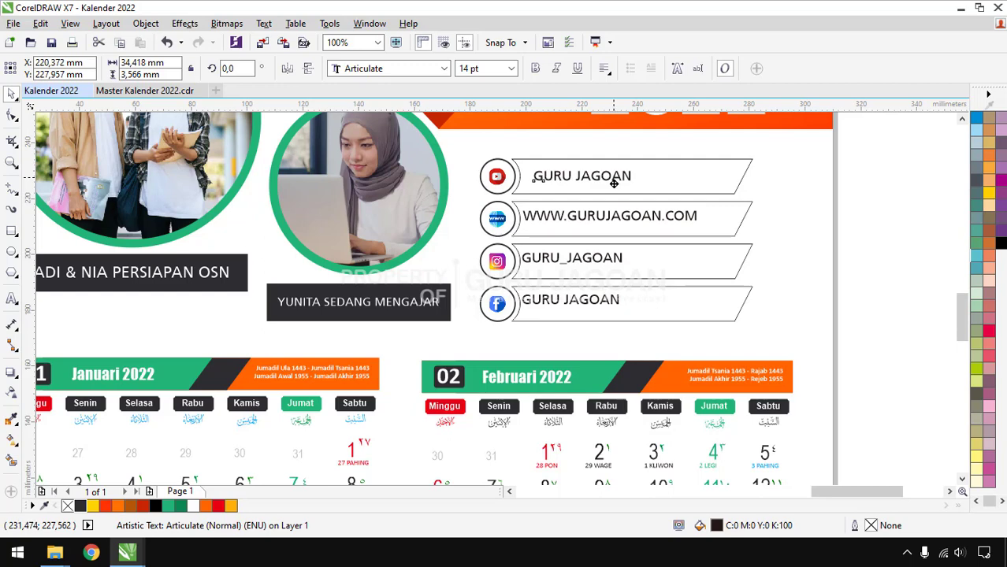
{"action": "left_click", "coordinate": [674, 184], "text": "shift"}
{"action": "left_click", "coordinate": [862, 193]}
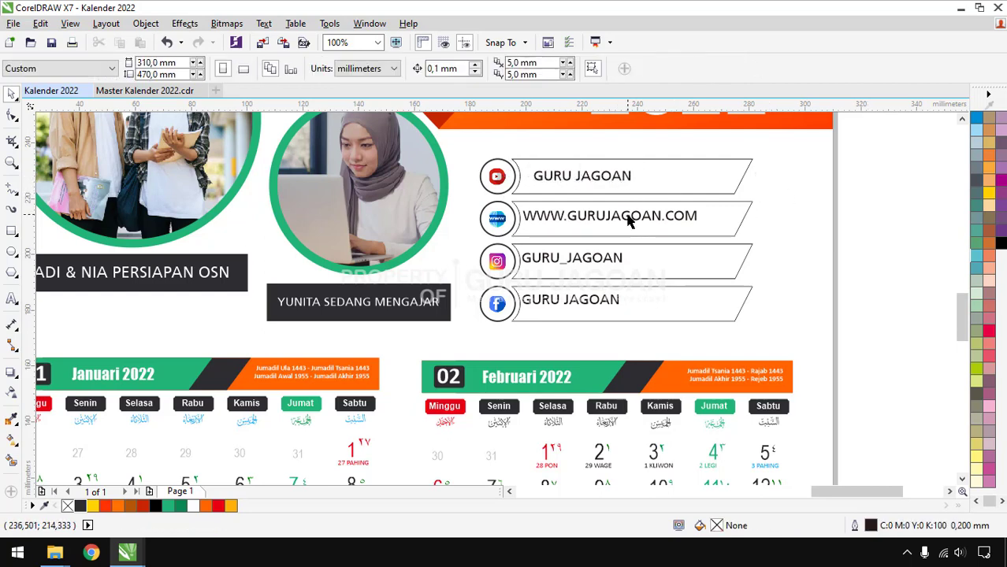
{"action": "left_click", "coordinate": [631, 218]}
{"action": "left_click", "coordinate": [731, 227], "text": "shift"}
{"action": "left_click", "coordinate": [800, 221]}
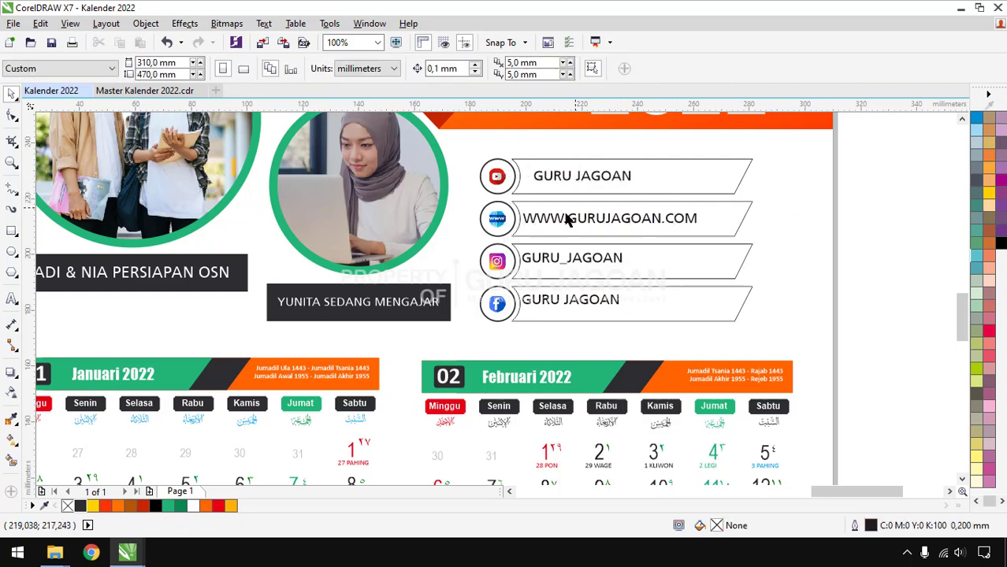
{"action": "scroll", "coordinate": [561, 229], "scroll_direction": "up", "scroll_amount": 2}
{"action": "left_click", "coordinate": [561, 229]}
{"action": "left_click_drag", "start_coordinate": [559, 226], "coordinate": [569, 225]}
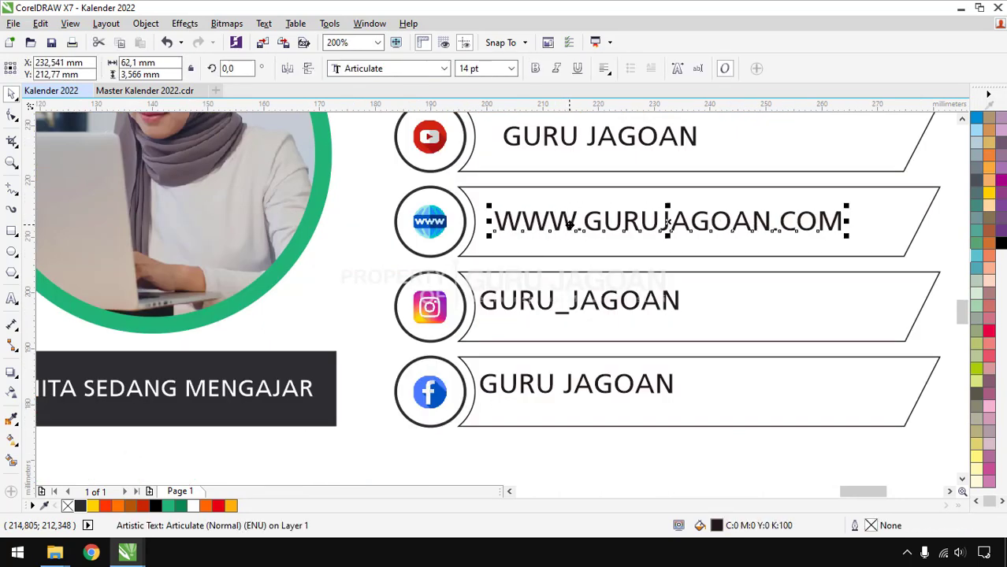
Step: Center the Instagram and Facebook labels vertically in their frames and deselect them
{"action": "left_click", "coordinate": [552, 306]}
{"action": "left_click", "coordinate": [705, 299], "text": "shift"}
{"action": "key", "text": "c"}
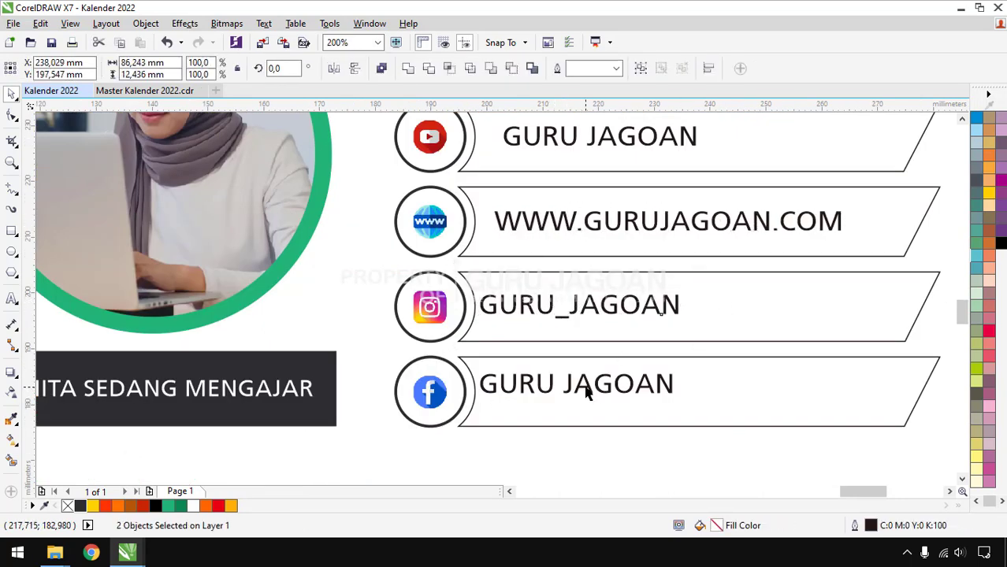
{"action": "left_click", "coordinate": [587, 394]}
{"action": "left_click", "coordinate": [733, 396], "text": "shift"}
{"action": "key", "text": "c"}
{"action": "scroll", "coordinate": [638, 348], "scroll_direction": "down", "scroll_amount": 2}
{"action": "left_click", "coordinate": [839, 370]}
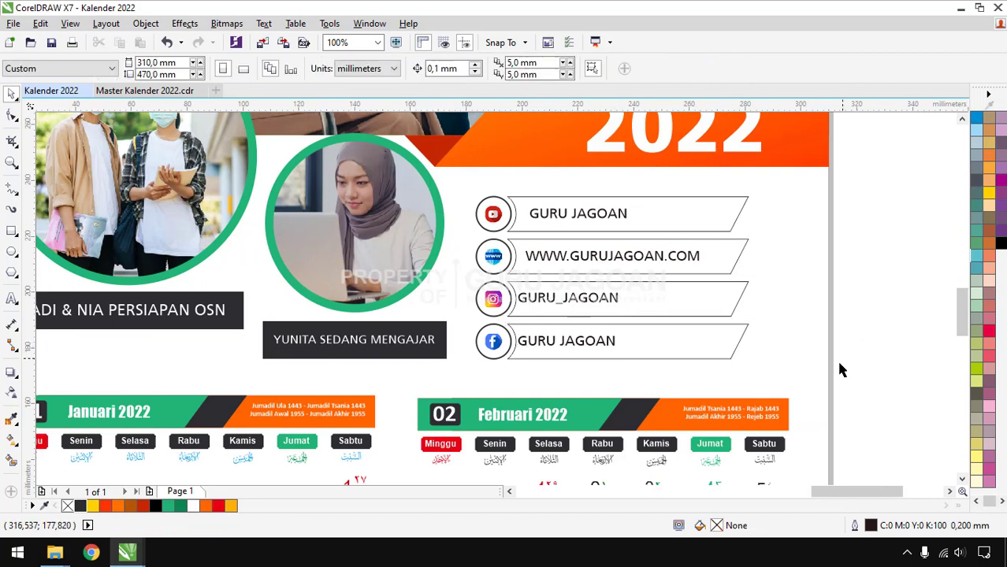
Step: Left-align the four contact labels and shift them together about 2.2 mm toward the icons
{"action": "left_click_drag", "start_coordinate": [839, 371], "coordinate": [517, 195]}
{"action": "key", "text": "l"}
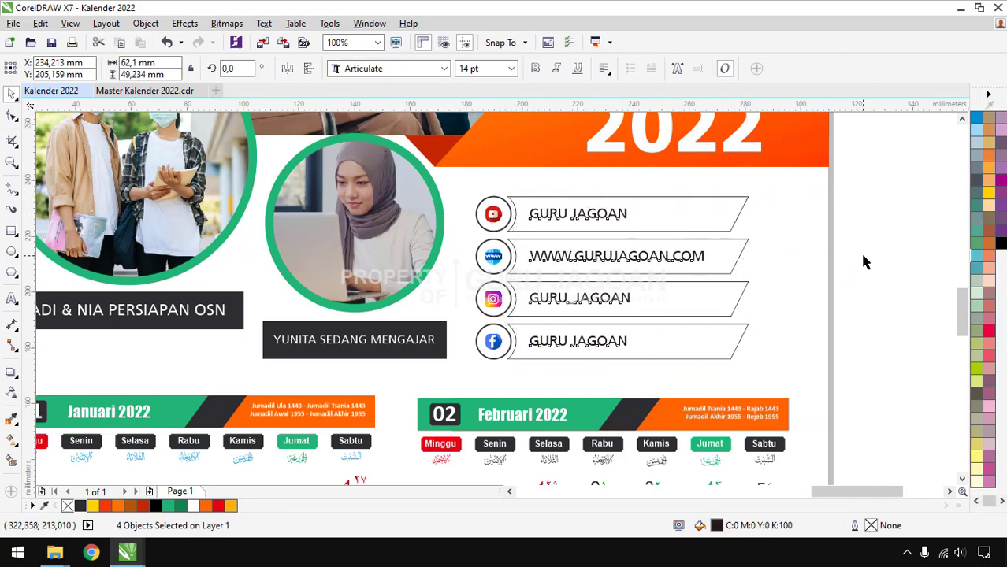
{"action": "left_click", "coordinate": [848, 263]}
{"action": "left_click_drag", "start_coordinate": [842, 371], "coordinate": [524, 189]}
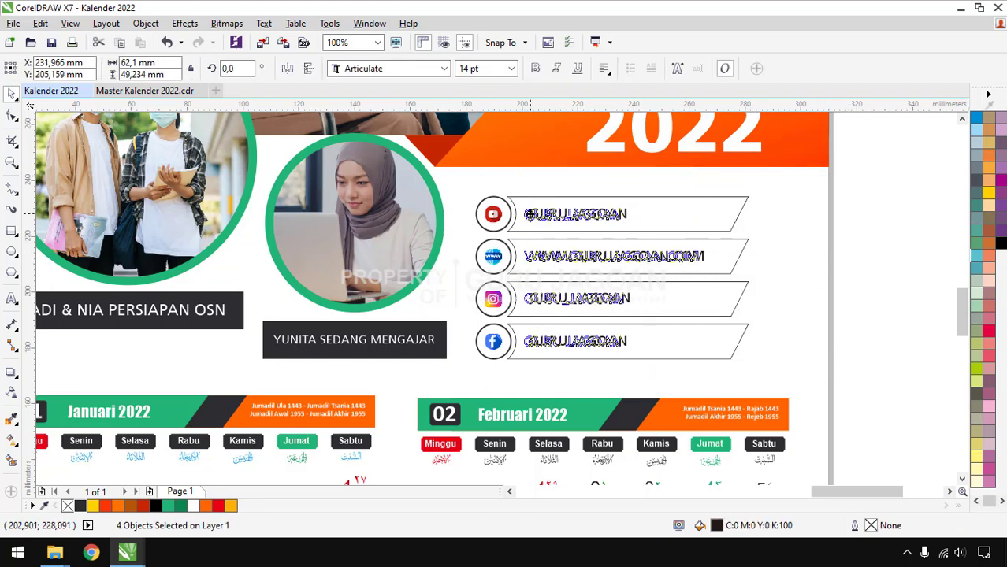
{"action": "left_click", "coordinate": [886, 217]}
Step: Fill all four slanted contact frames with the orange fountain fill of the KALENDER 2022 banner
{"action": "scroll", "coordinate": [866, 225], "scroll_direction": "down", "scroll_amount": 2}
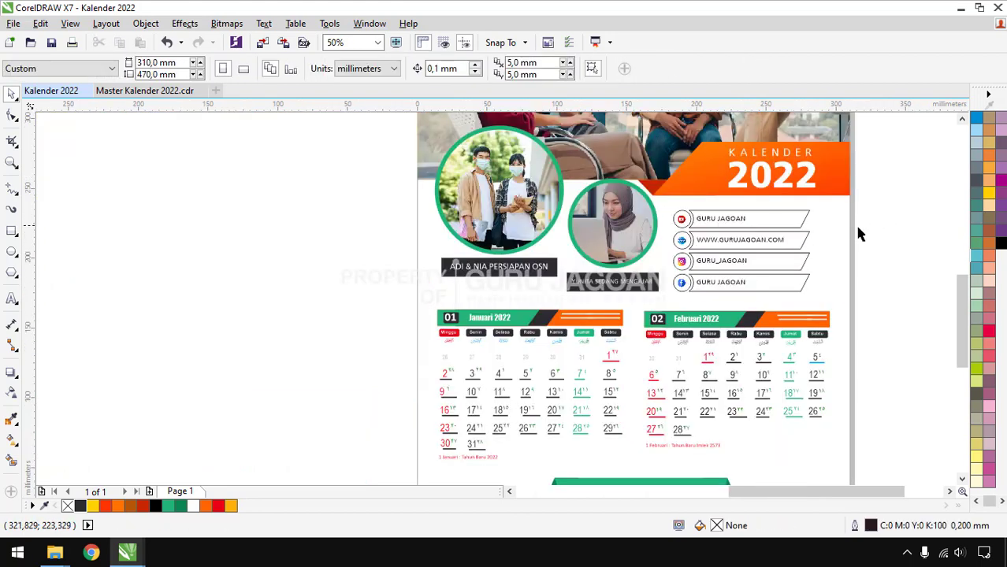
{"action": "scroll", "coordinate": [782, 210], "scroll_direction": "up", "scroll_amount": 2}
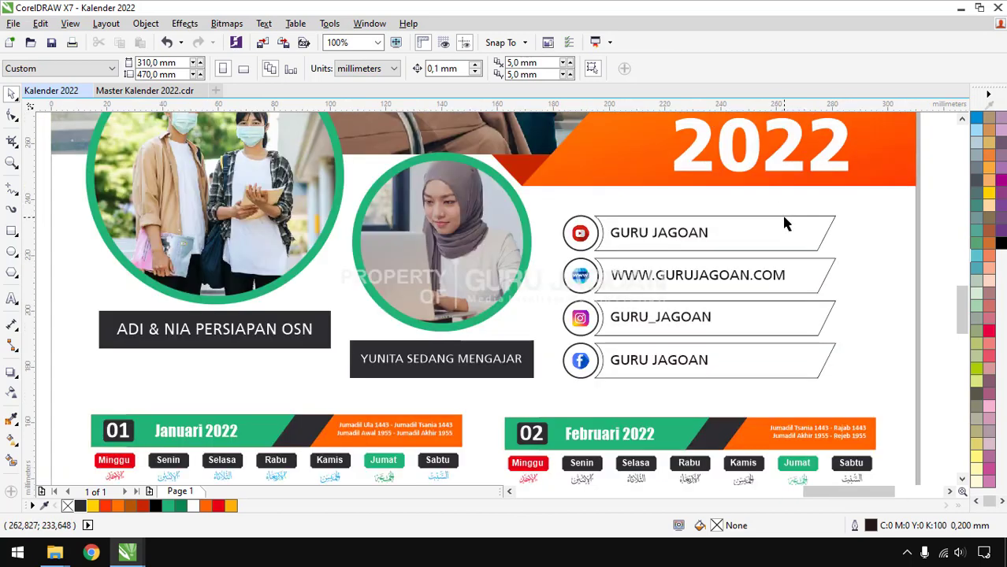
{"action": "left_click", "coordinate": [12, 419]}
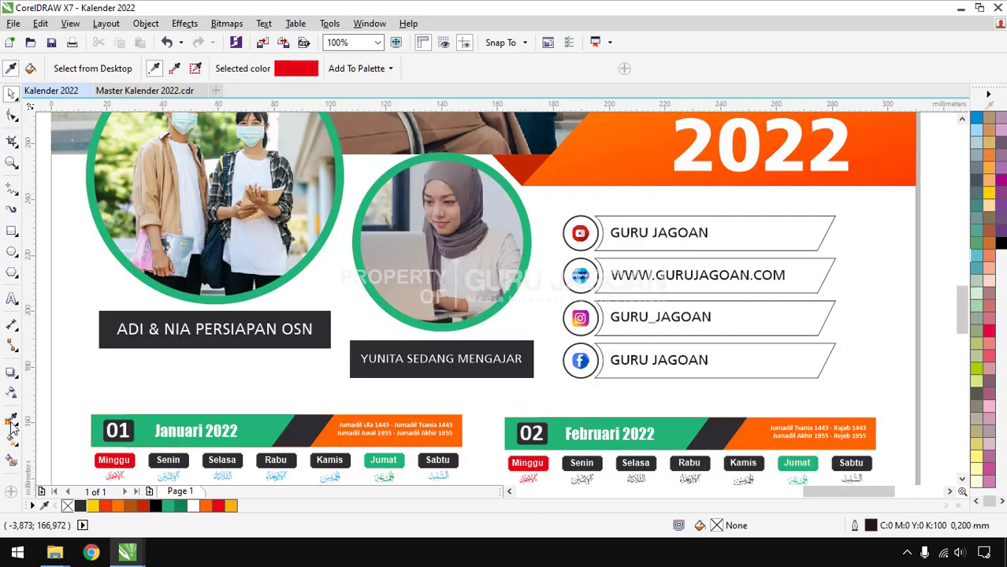
{"action": "key", "text": "space"}
{"action": "left_click", "coordinate": [621, 153]}
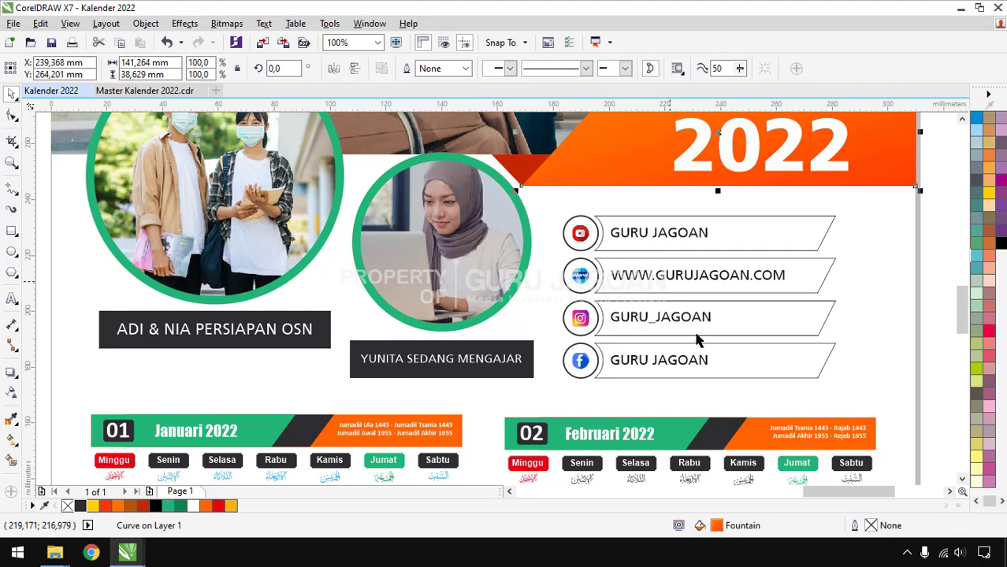
{"action": "left_click_drag", "start_coordinate": [717, 522], "coordinate": [780, 325]}
{"action": "left_click_drag", "start_coordinate": [719, 526], "coordinate": [809, 288]}
{"action": "left_click_drag", "start_coordinate": [717, 525], "coordinate": [812, 240]}
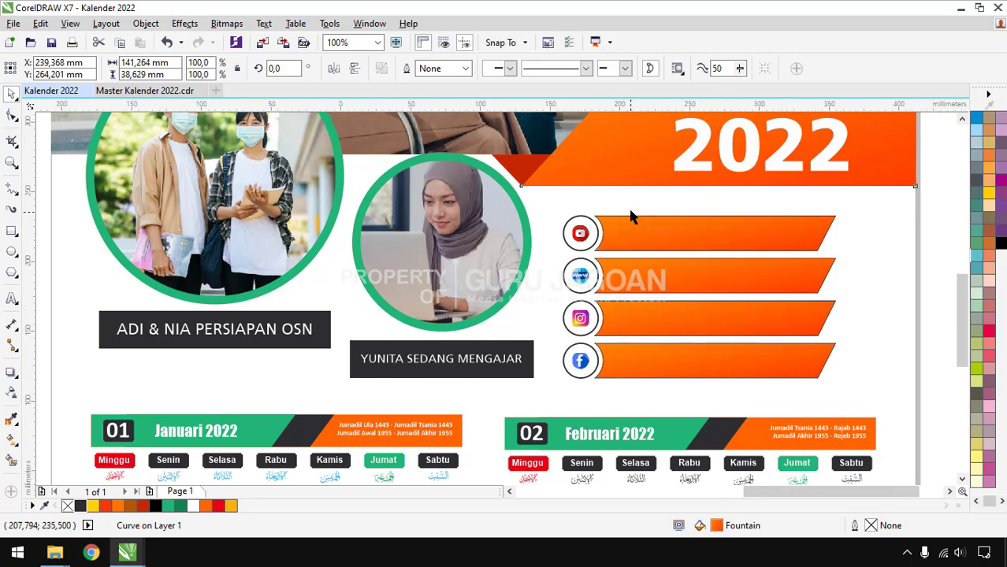
Step: Select the four contact labels hidden behind the orange frames
{"action": "scroll", "coordinate": [634, 218], "scroll_direction": "down", "scroll_amount": 2}
{"action": "left_click", "coordinate": [747, 242]}
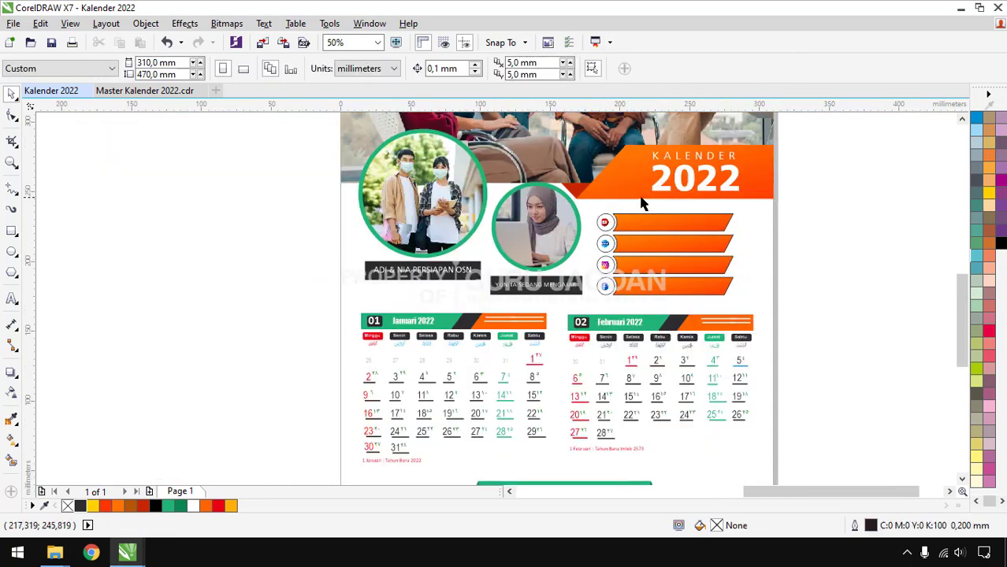
{"action": "scroll", "coordinate": [636, 204], "scroll_direction": "up", "scroll_amount": 2}
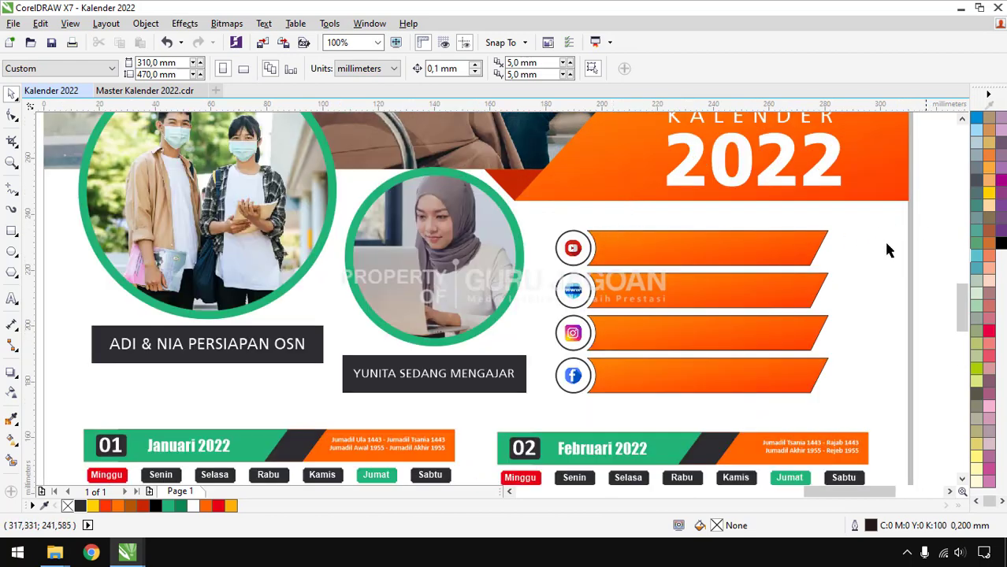
{"action": "left_click_drag", "start_coordinate": [929, 210], "coordinate": [591, 396]}
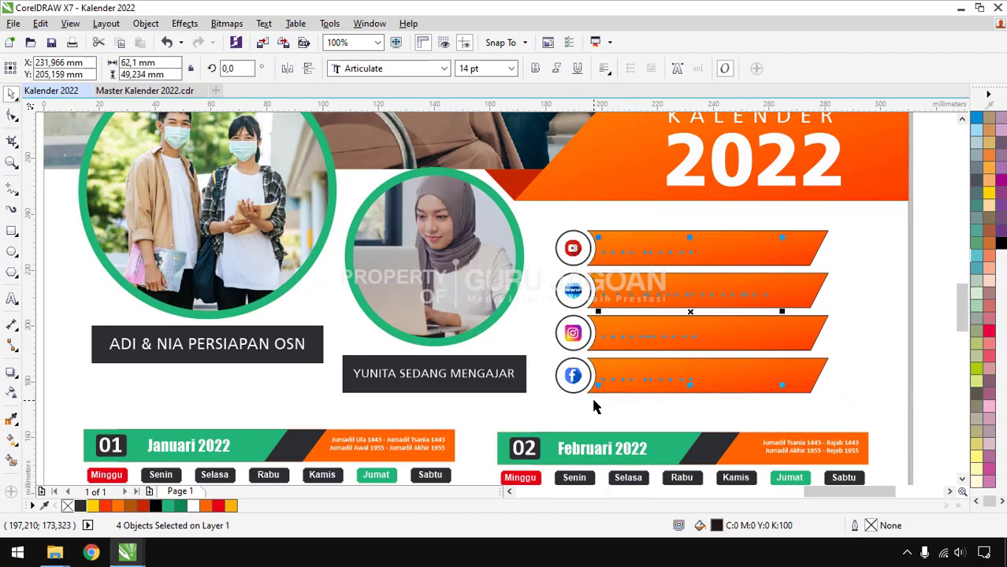
{"action": "left_click_drag", "start_coordinate": [945, 202], "coordinate": [597, 408]}
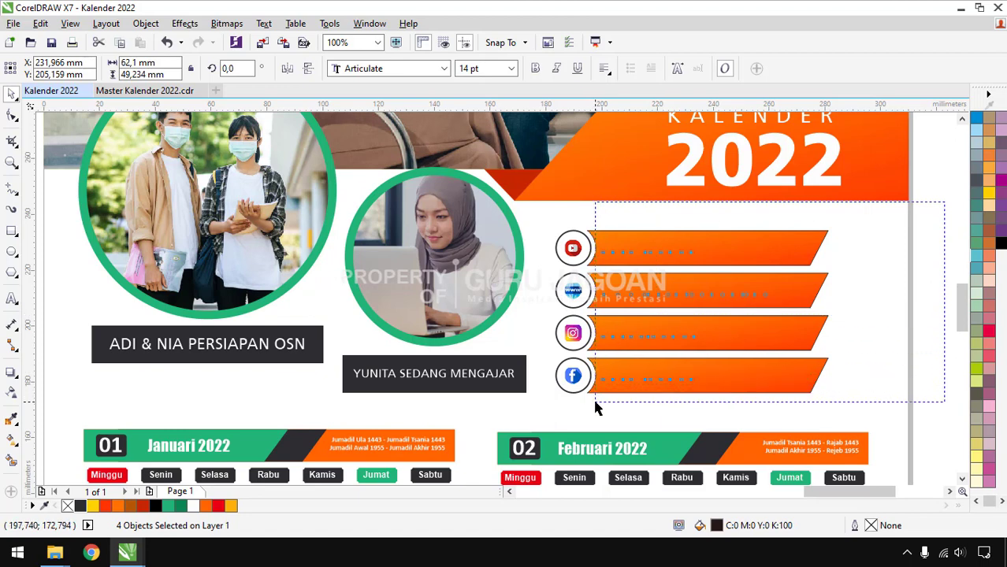